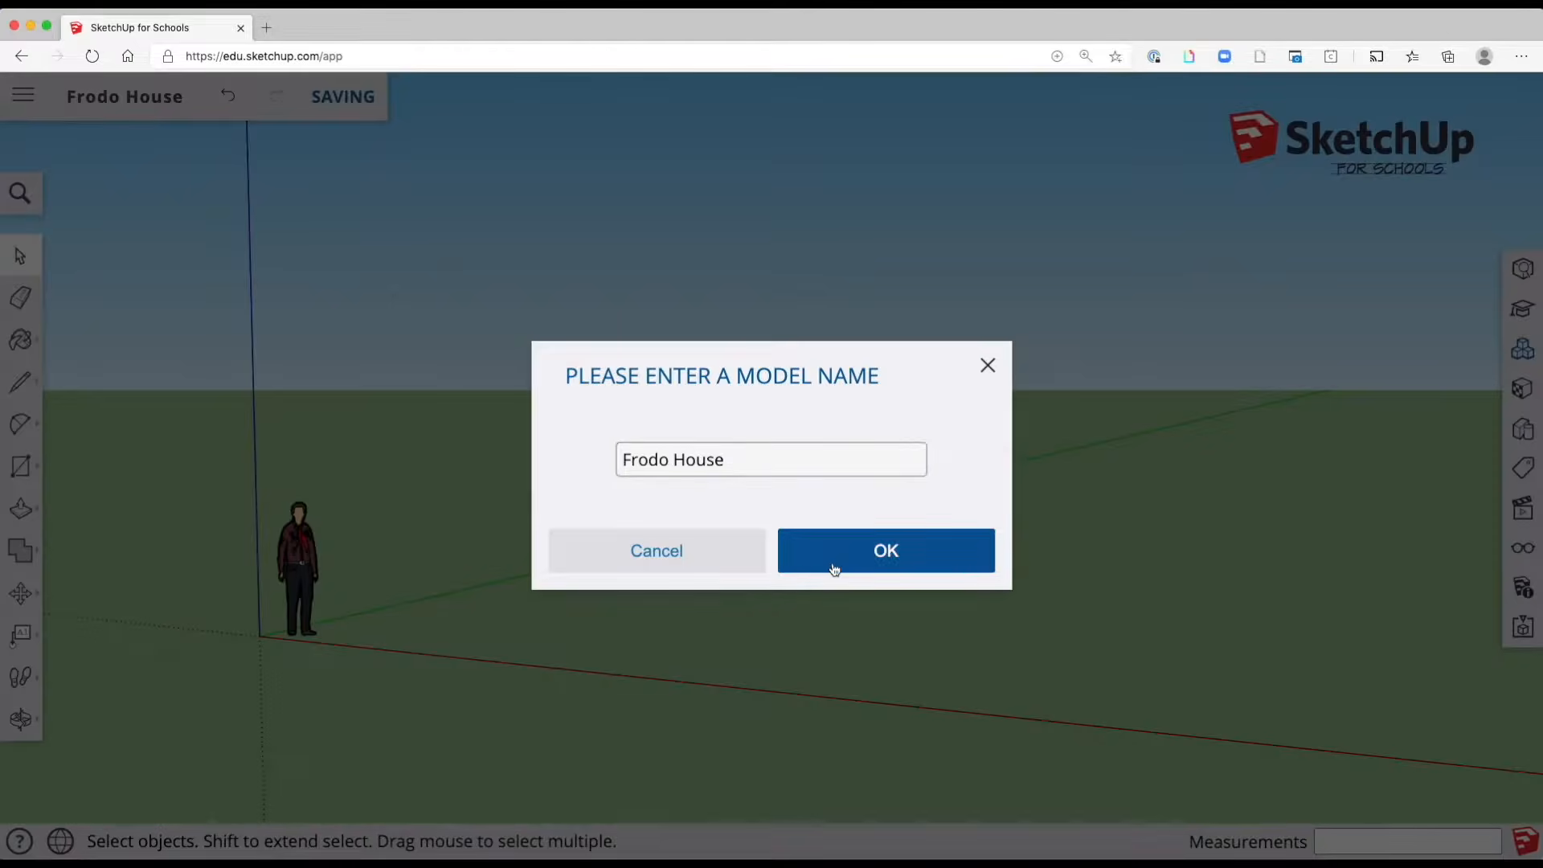
Confirm Frodo House as the model's name
left_click(832, 562)
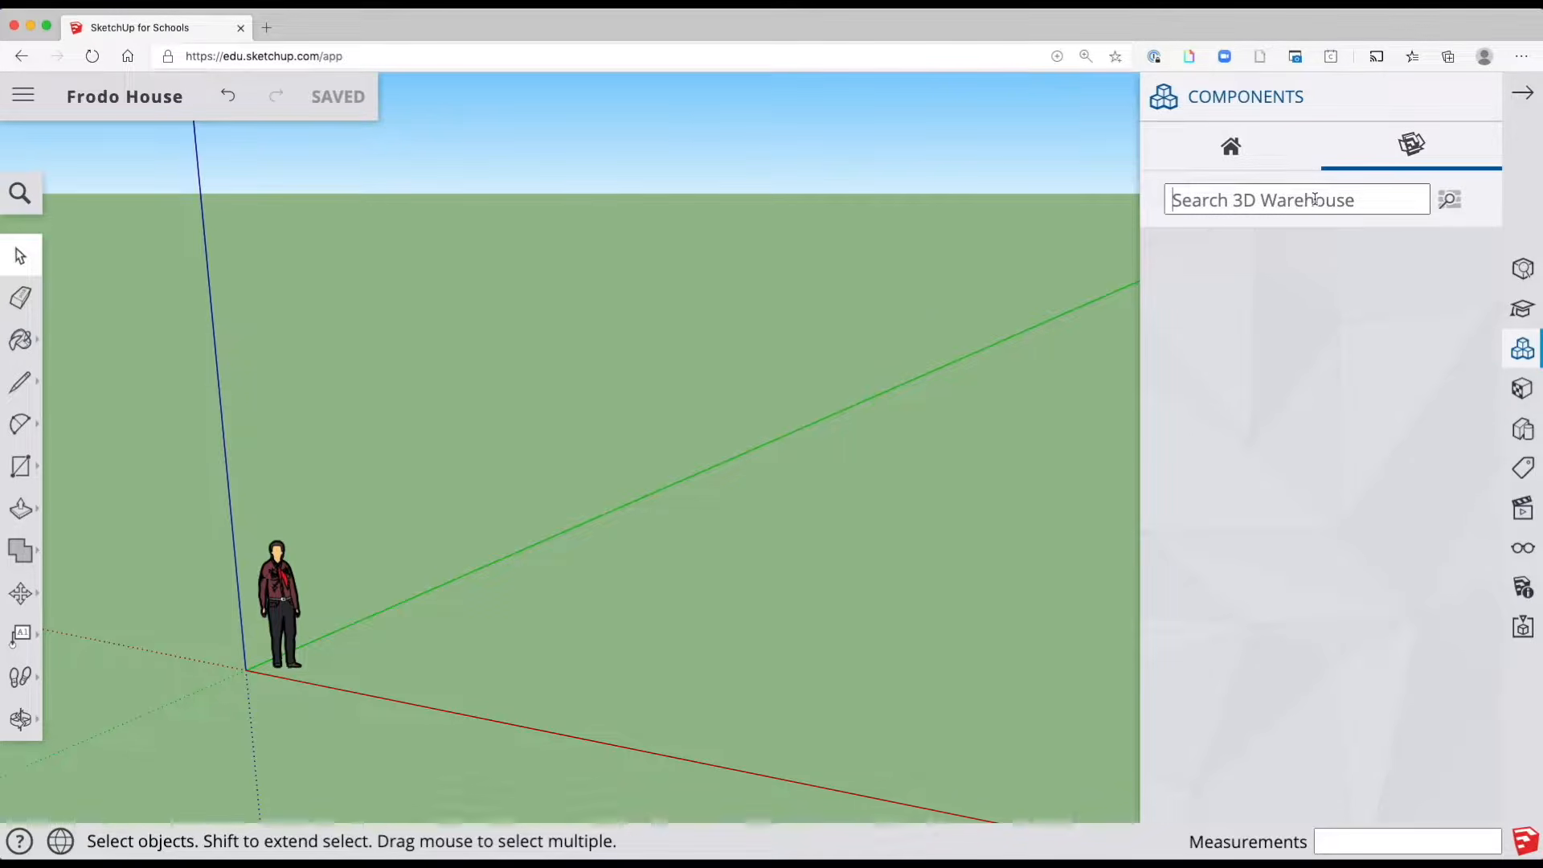
Search 3D Warehouse for Frodo and place the 2D Frodo component beside the standing person near the origin
type("Frodo")
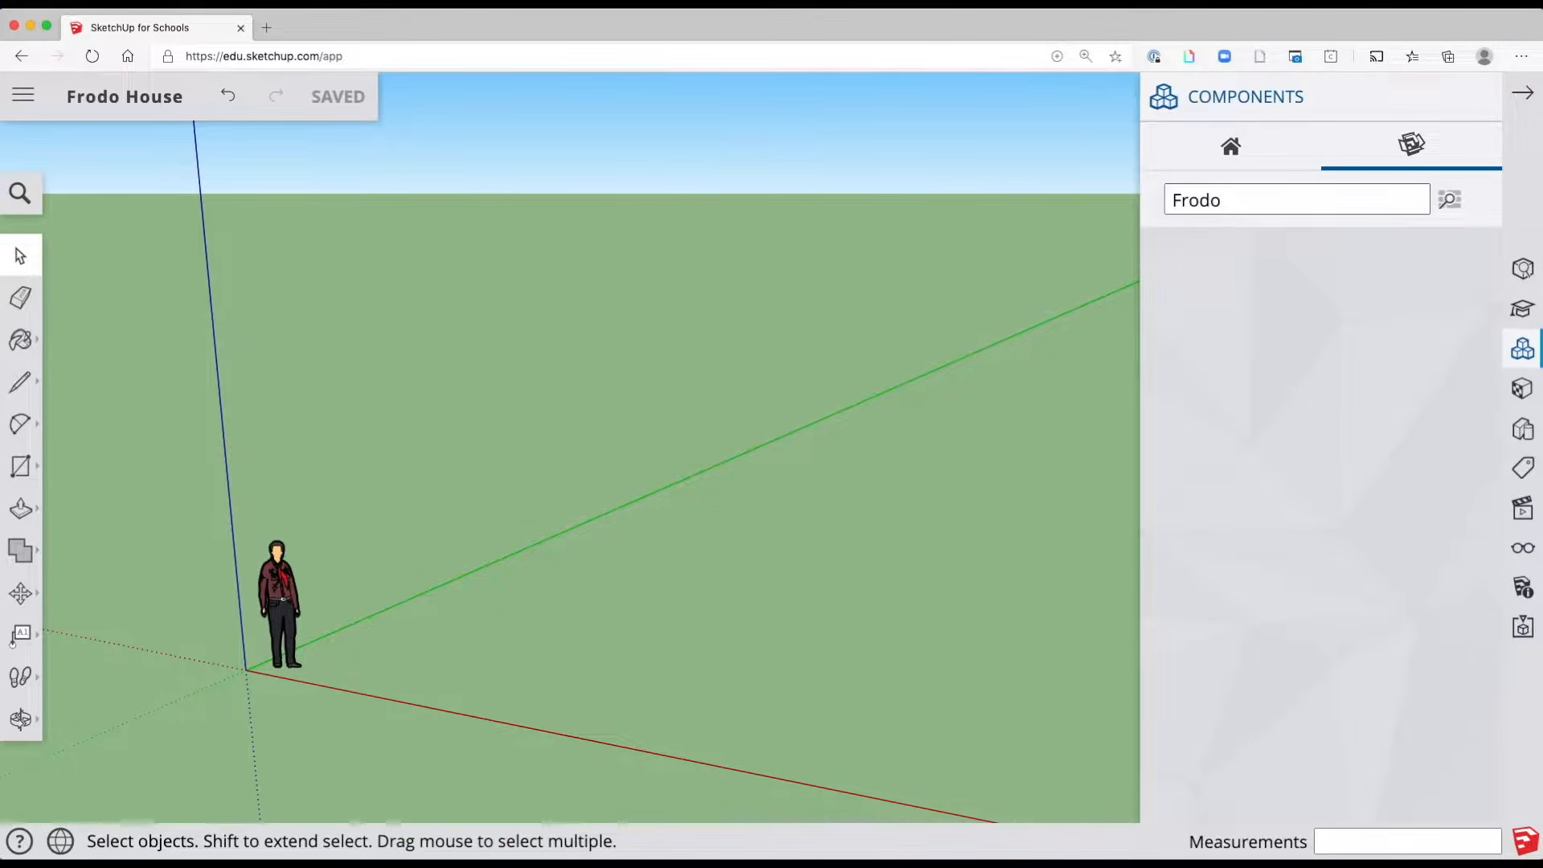
key("Return")
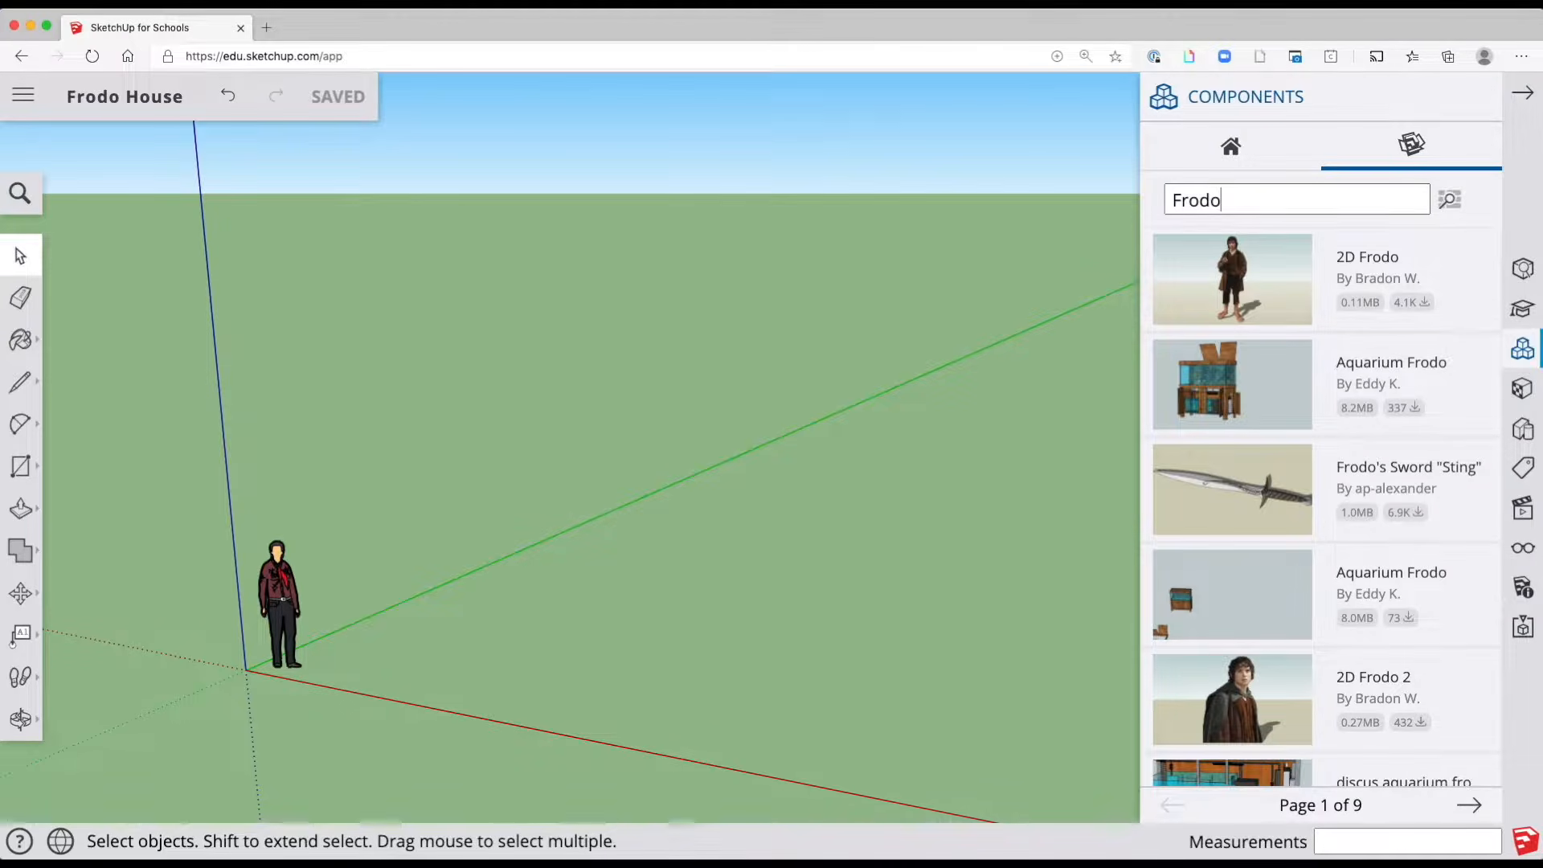
left_click(1283, 289)
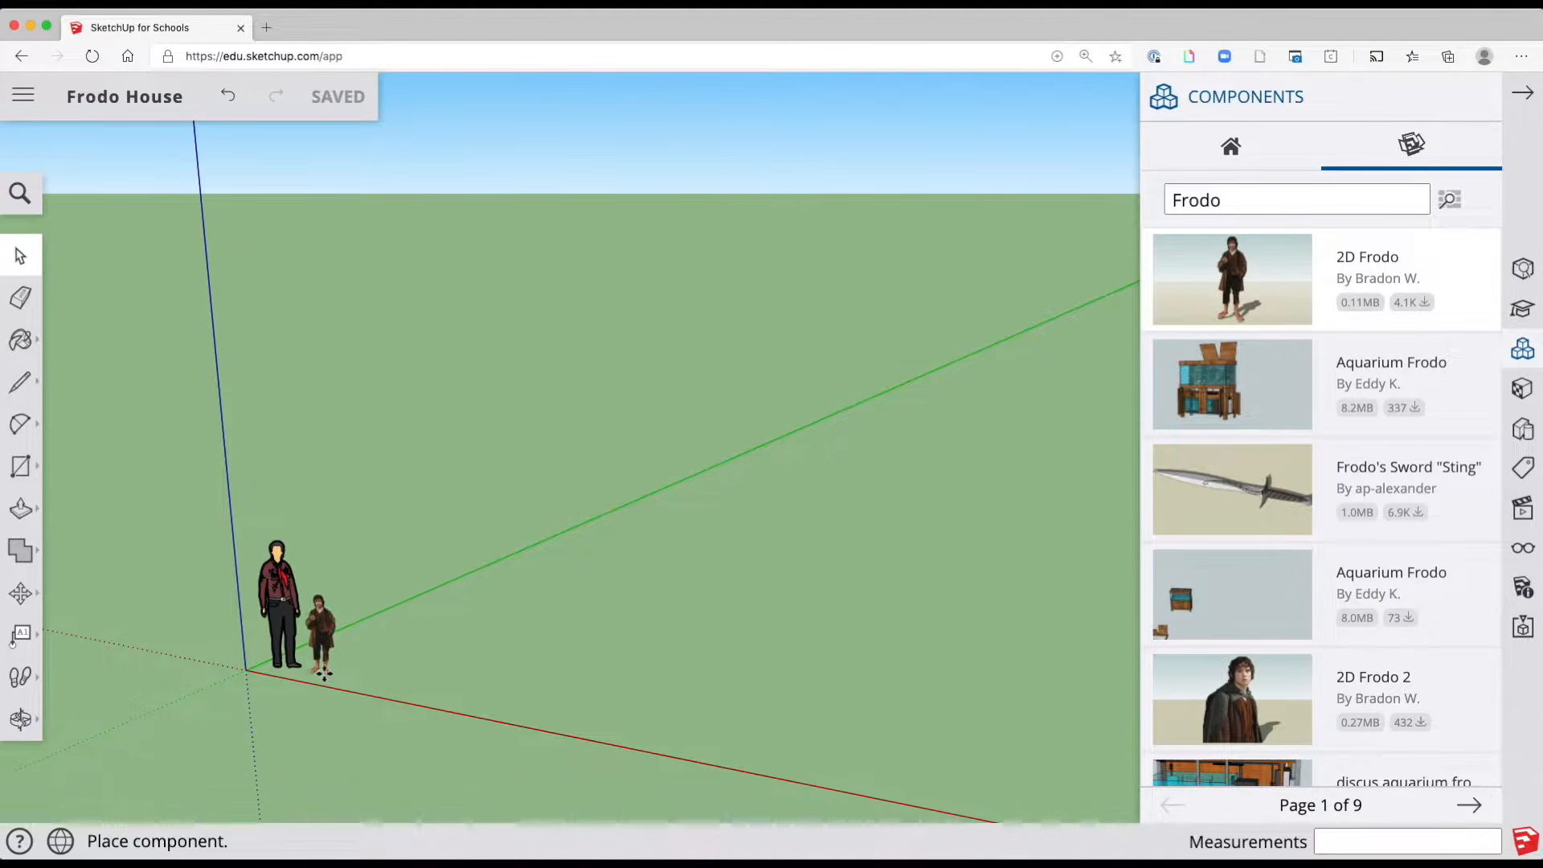
left_click(329, 674)
key("space")
left_click(426, 695)
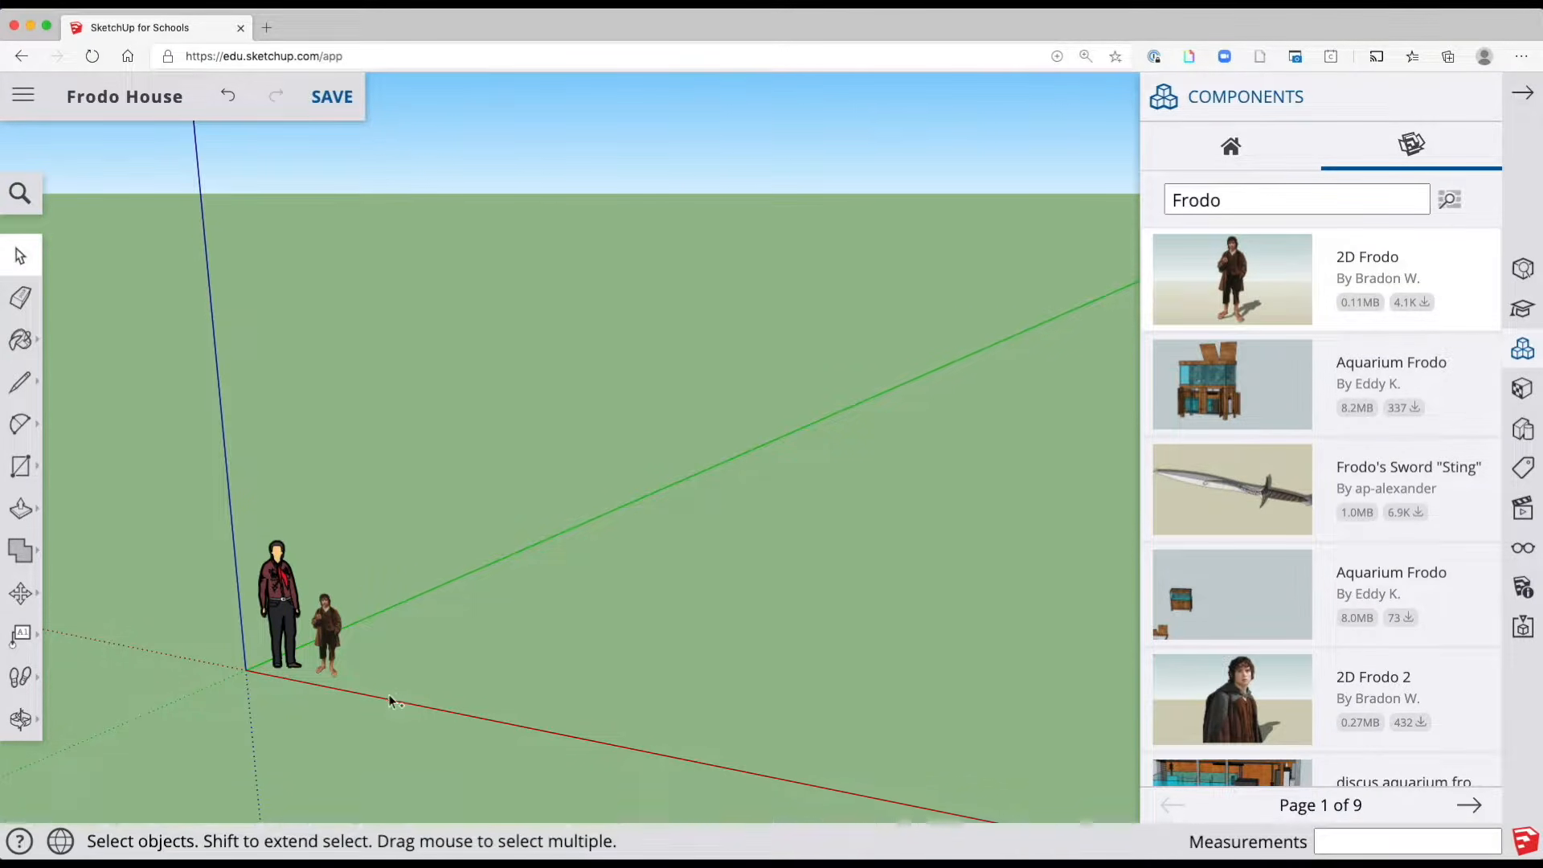
left_click(1523, 109)
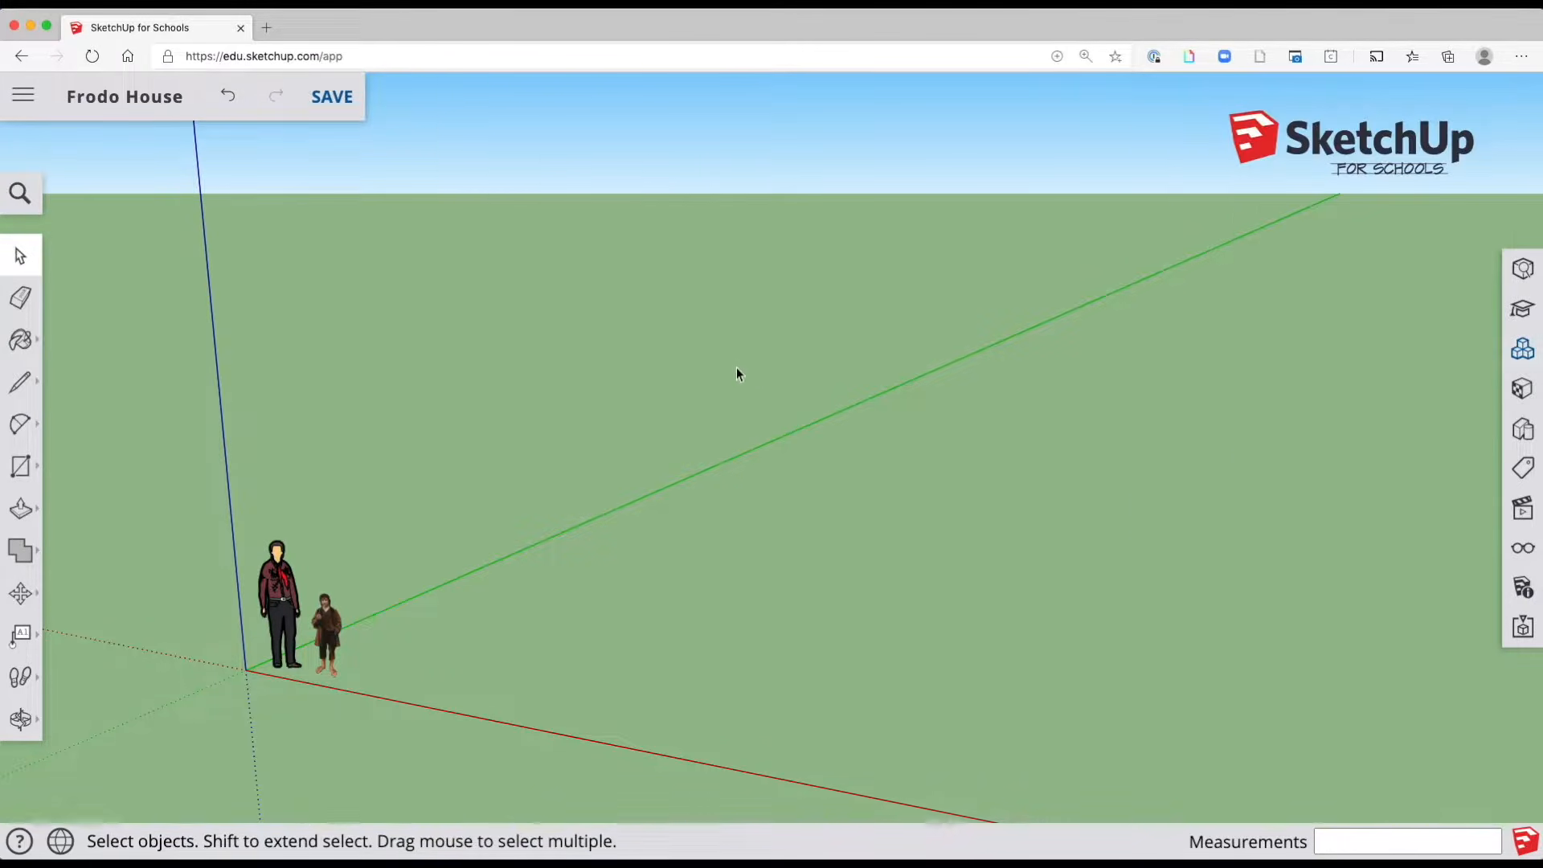
Draw a 20' line on the ground parallel to the red axis, beside the Frodo figure
middle_click_drag(441, 502, 614, 493)
scroll(551, 524, "down", 2)
scroll(551, 524, "up", 5)
middle_click_drag(551, 524, 522, 441)
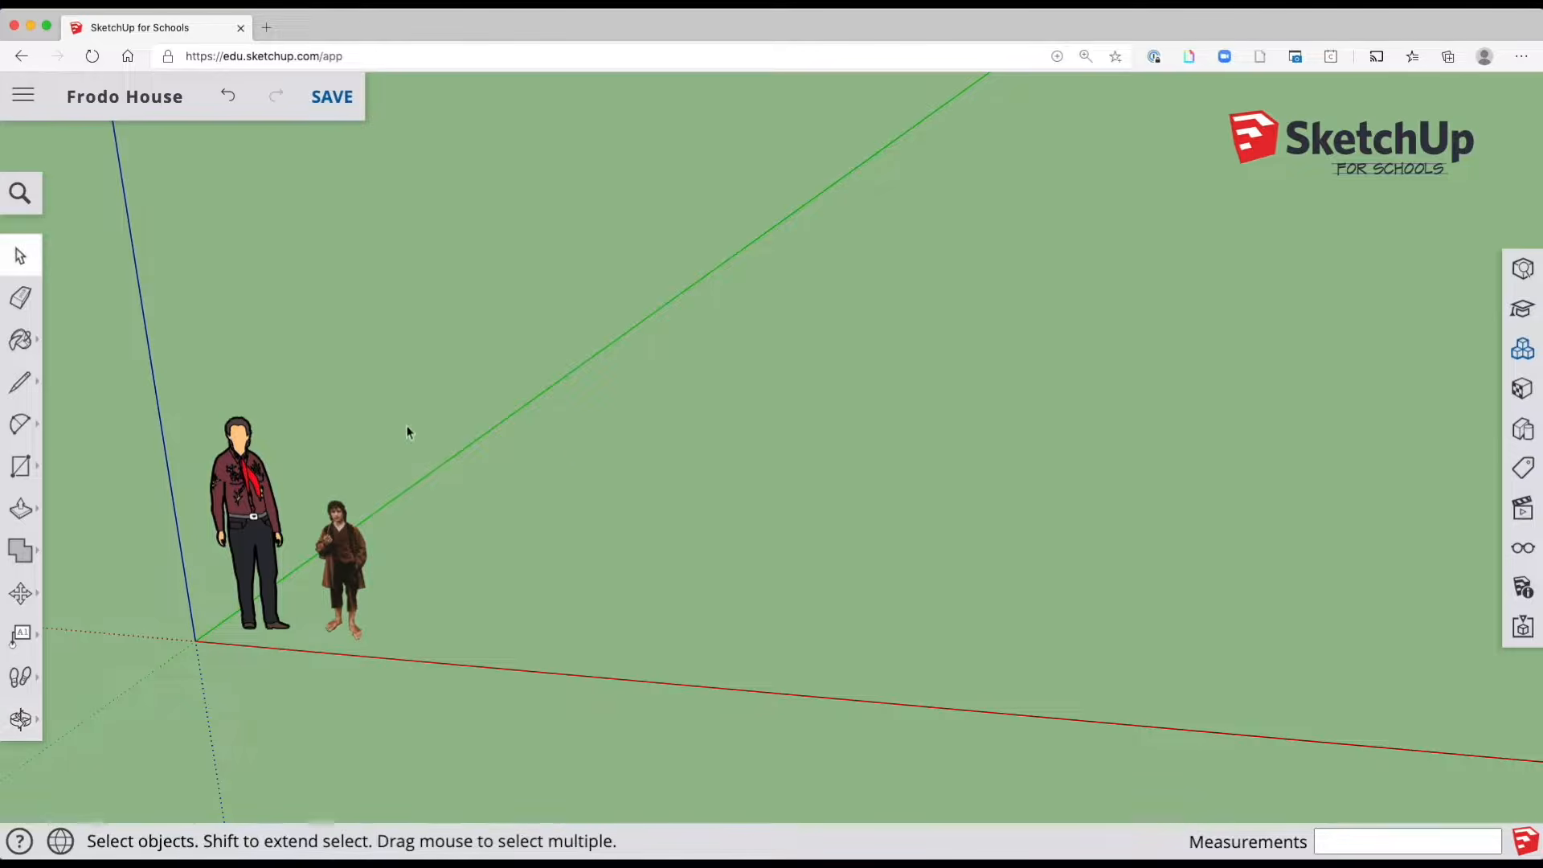
left_click(32, 385)
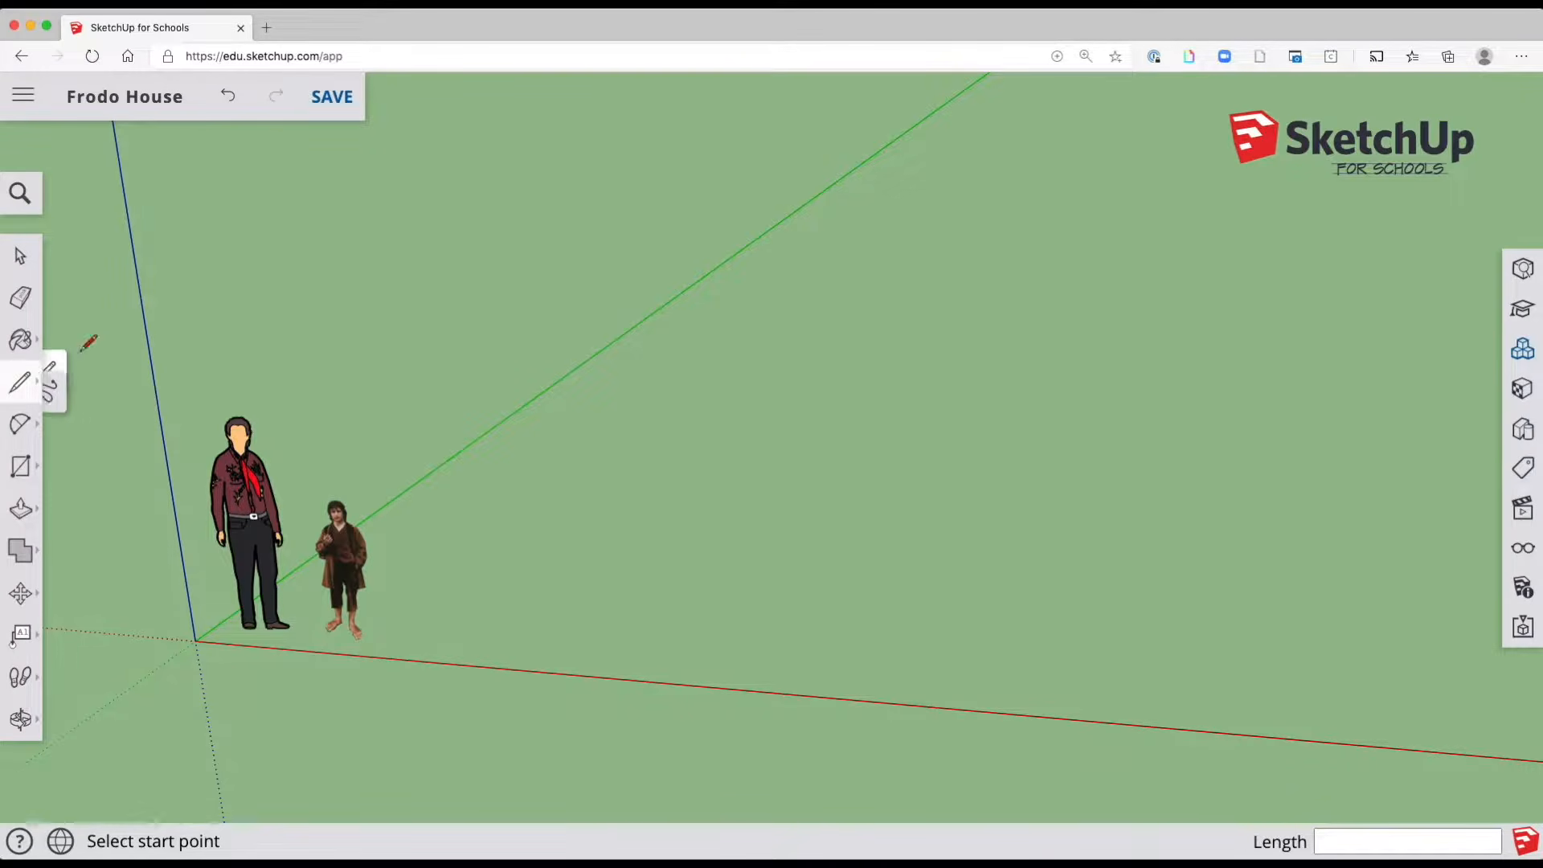
left_click(552, 607)
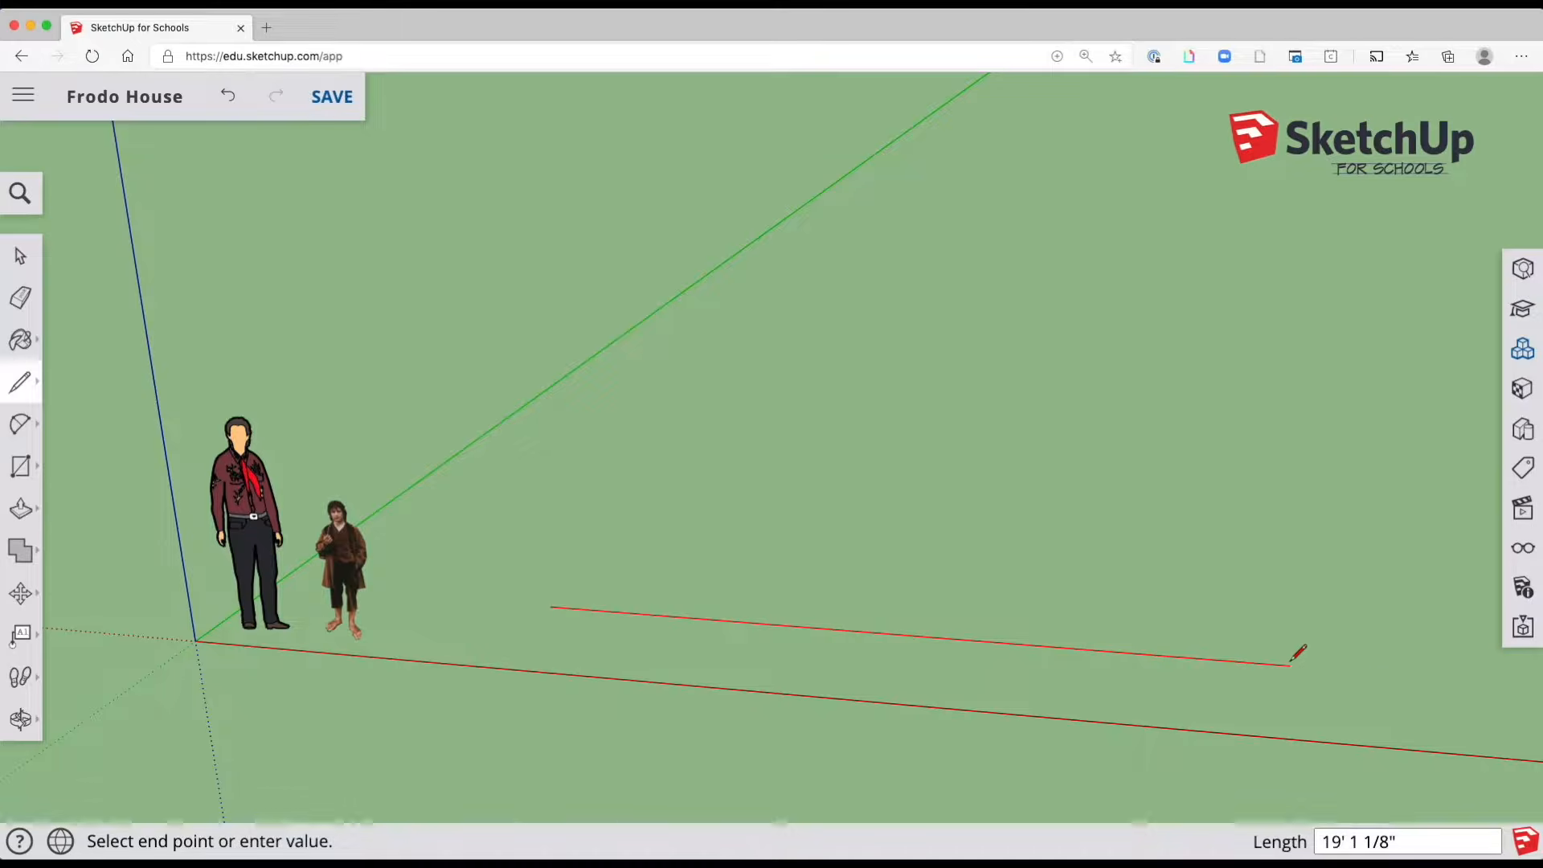
type("20")
key("Return")
key("space")
Draw a vertical 2 Point Arc between the line's endpoints with a 10' bulge, closing a semicircular face
middle_click_drag(1255, 650, 1032, 632)
left_click(20, 424)
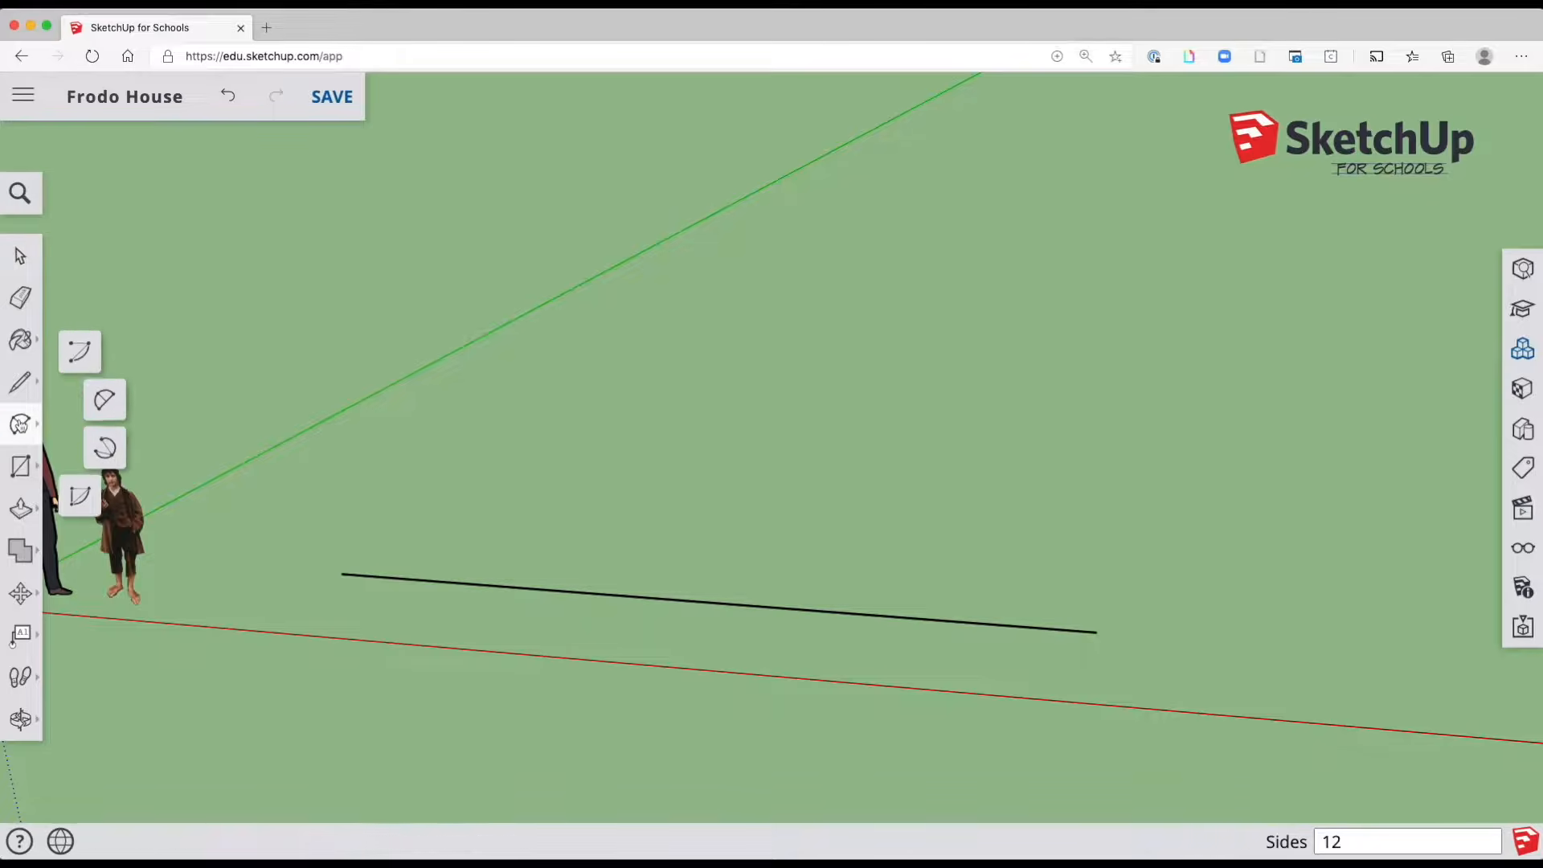
left_click(105, 399)
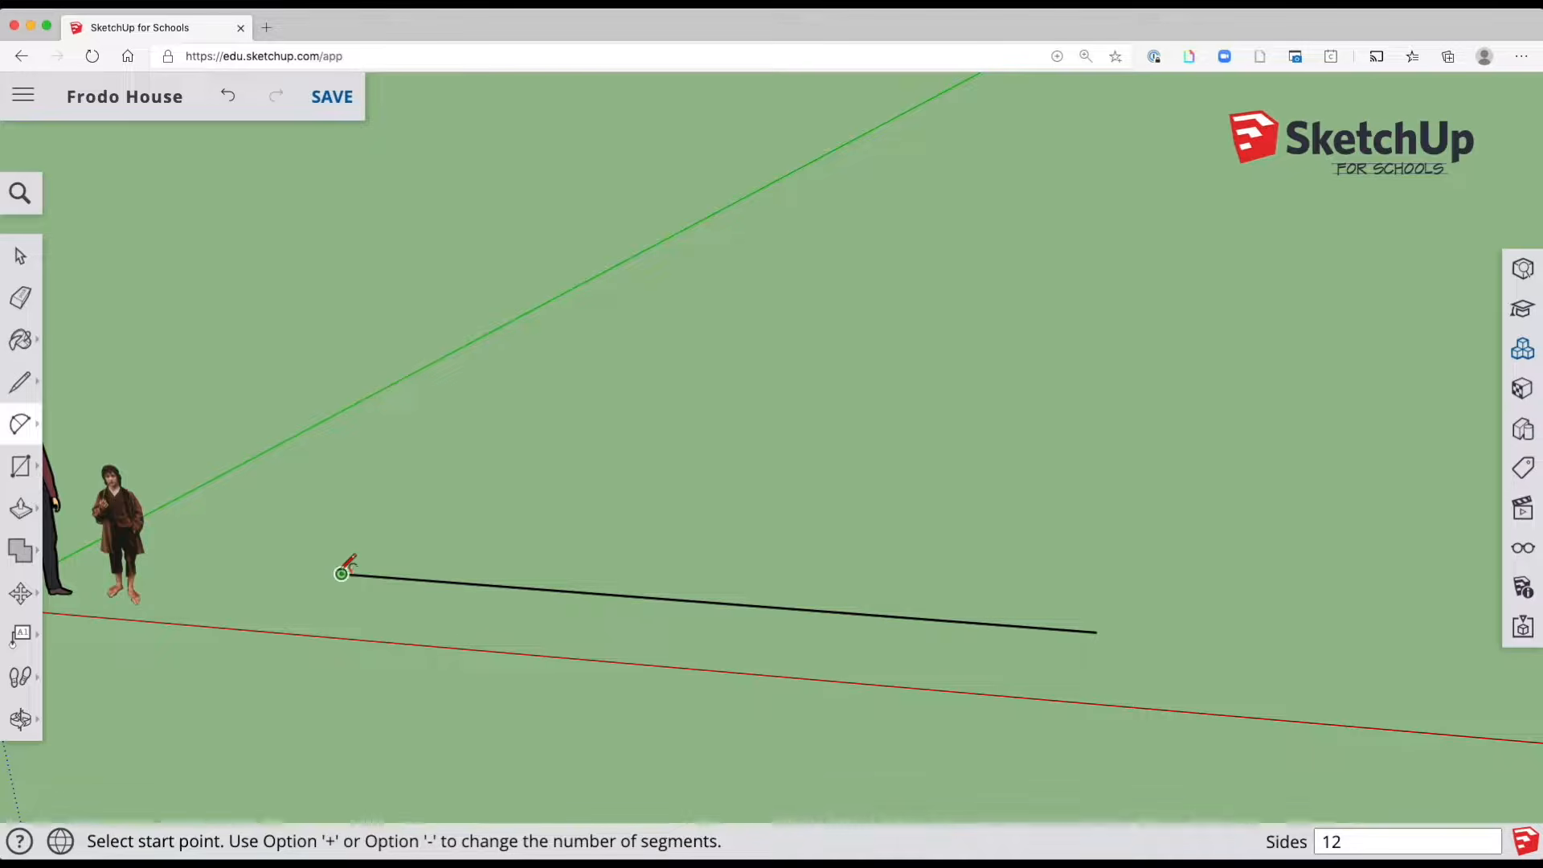
left_click(342, 573)
left_click(1097, 631)
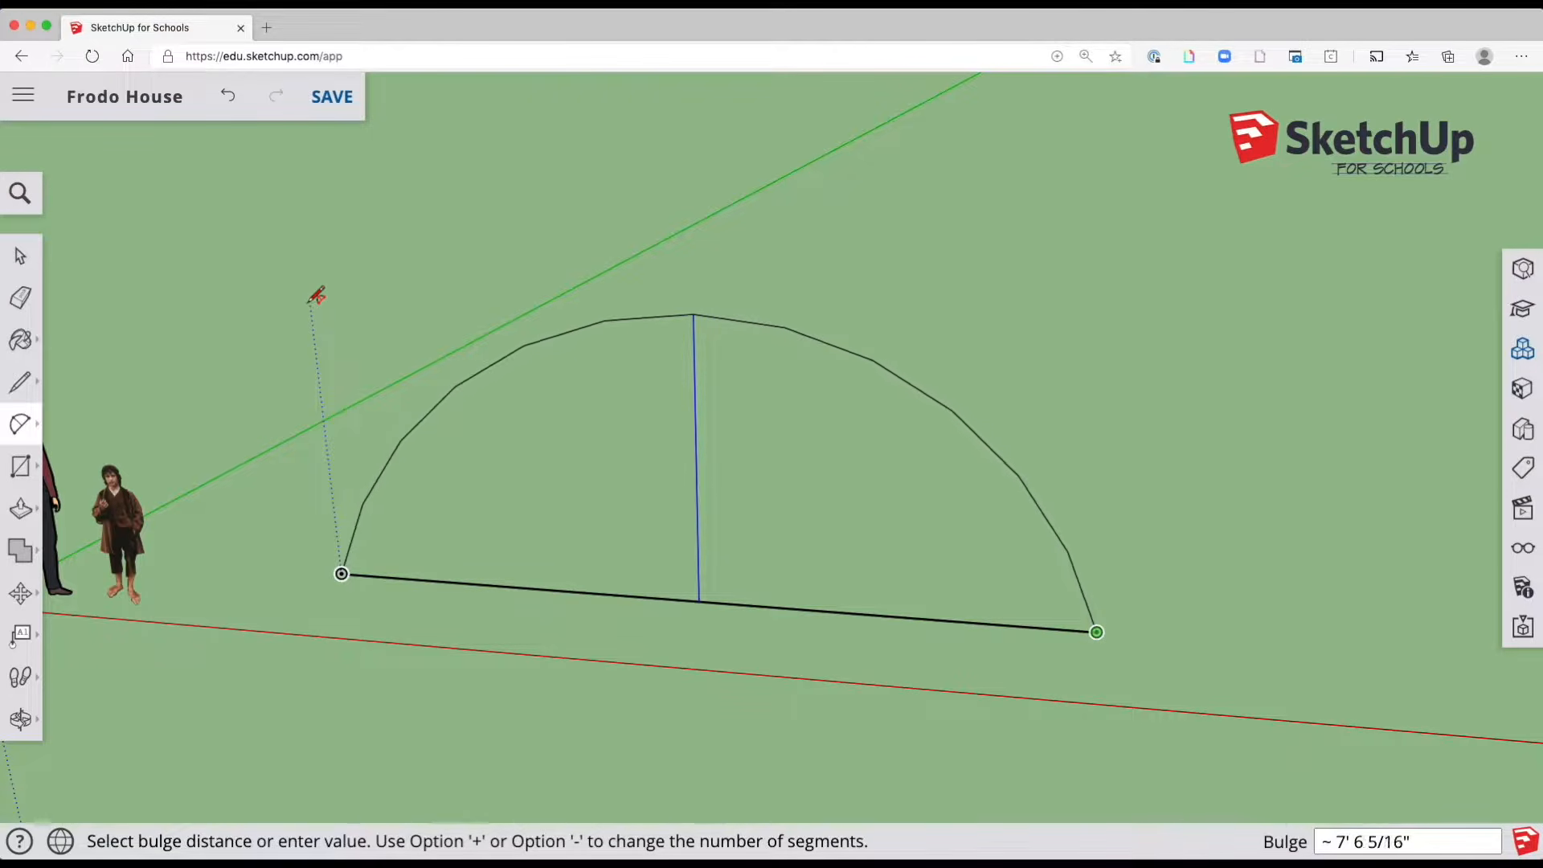
left_click(310, 198)
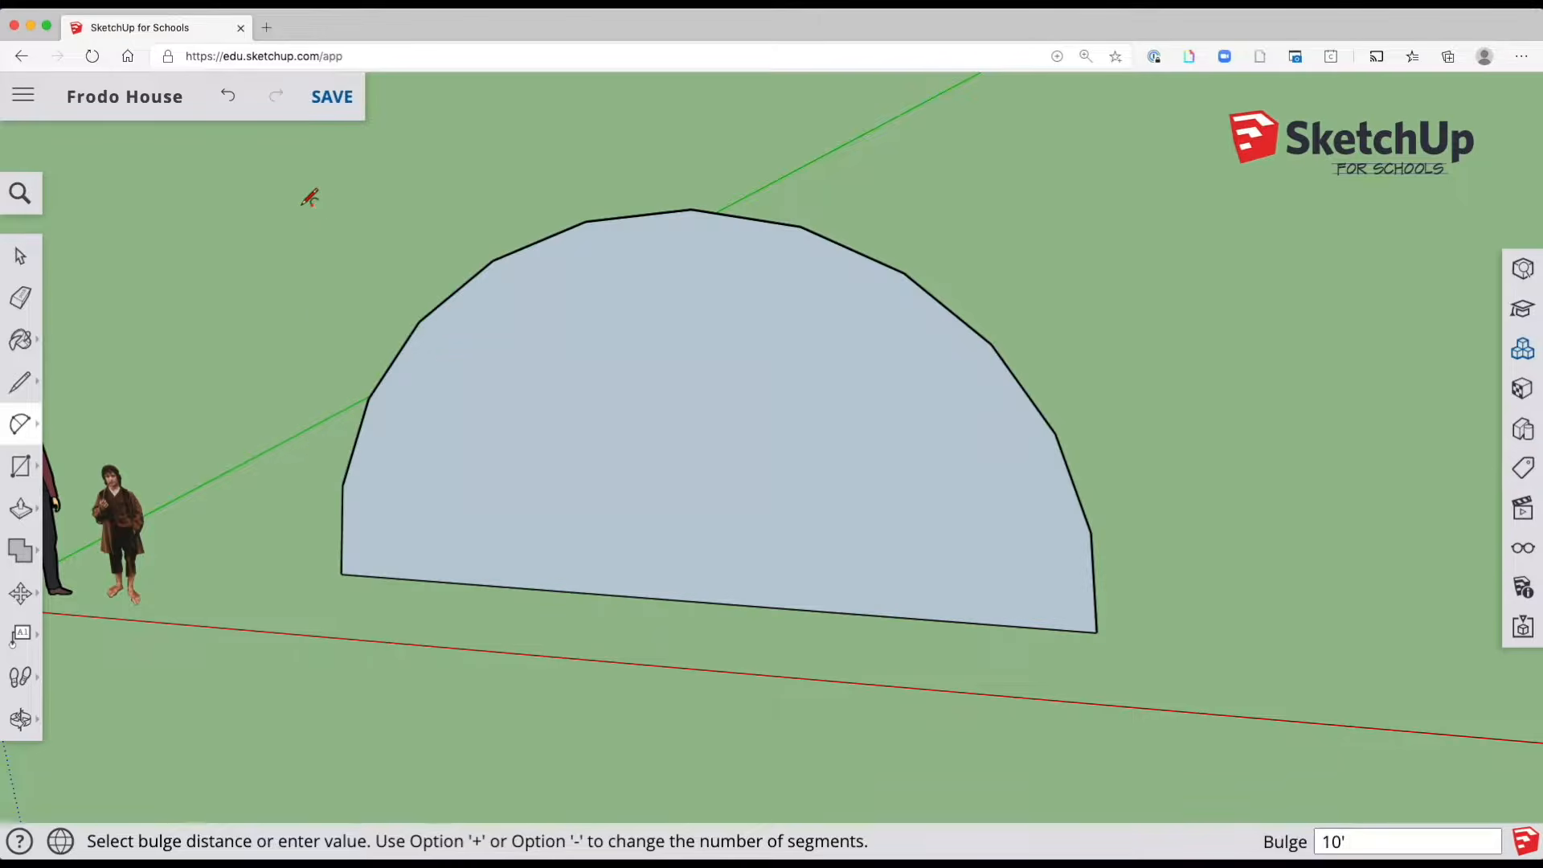
Push/Pull the semicircular face back along the green axis about 28' to form the house body
middle_click_drag(607, 707, 467, 720)
left_click(18, 510)
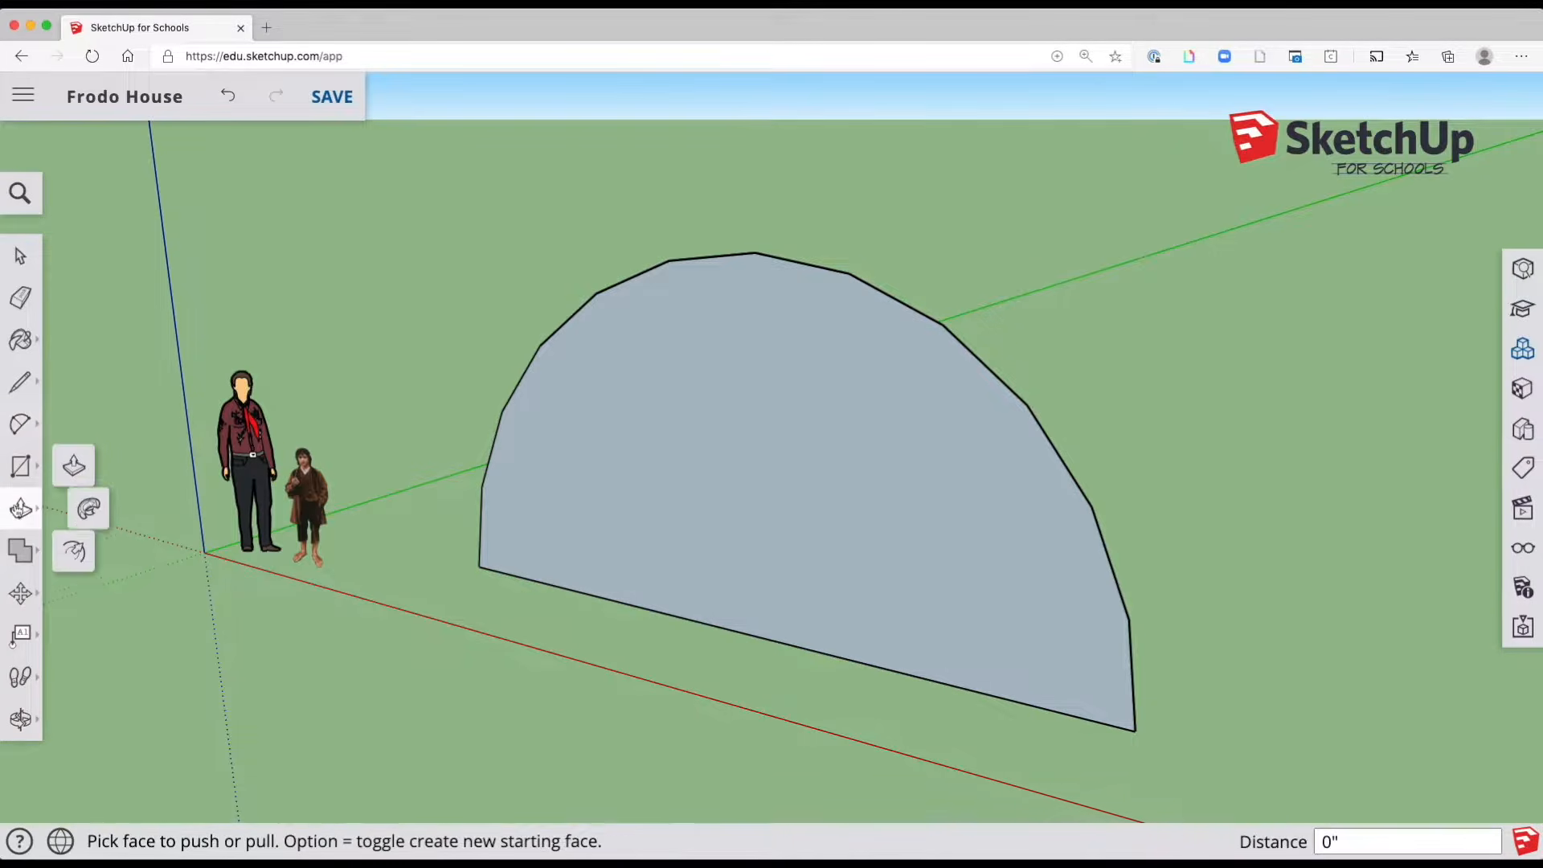
left_click(680, 451)
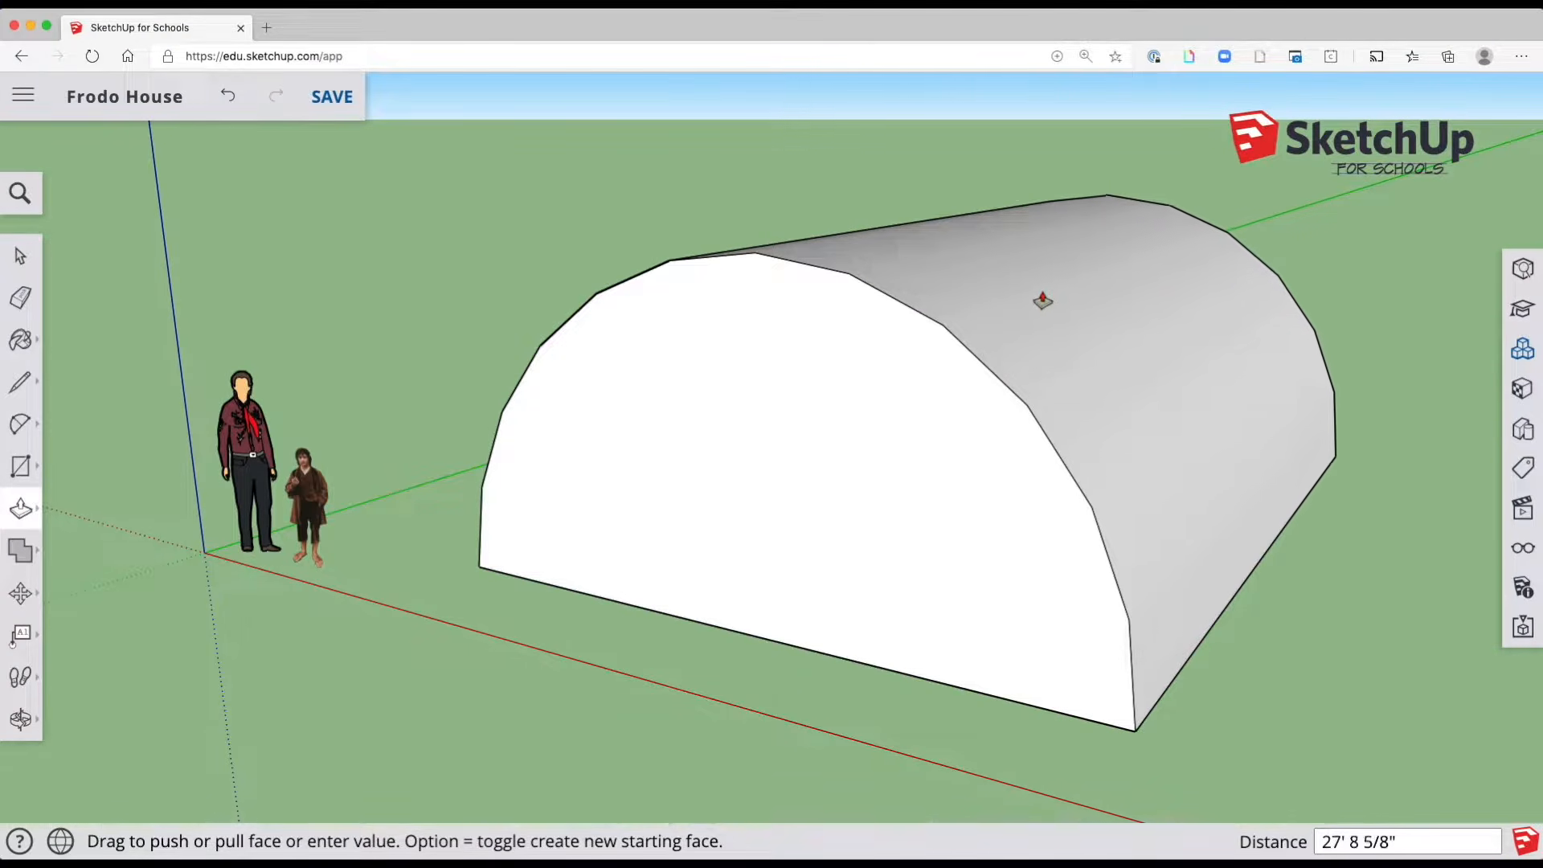
left_click(1039, 297)
key("space")
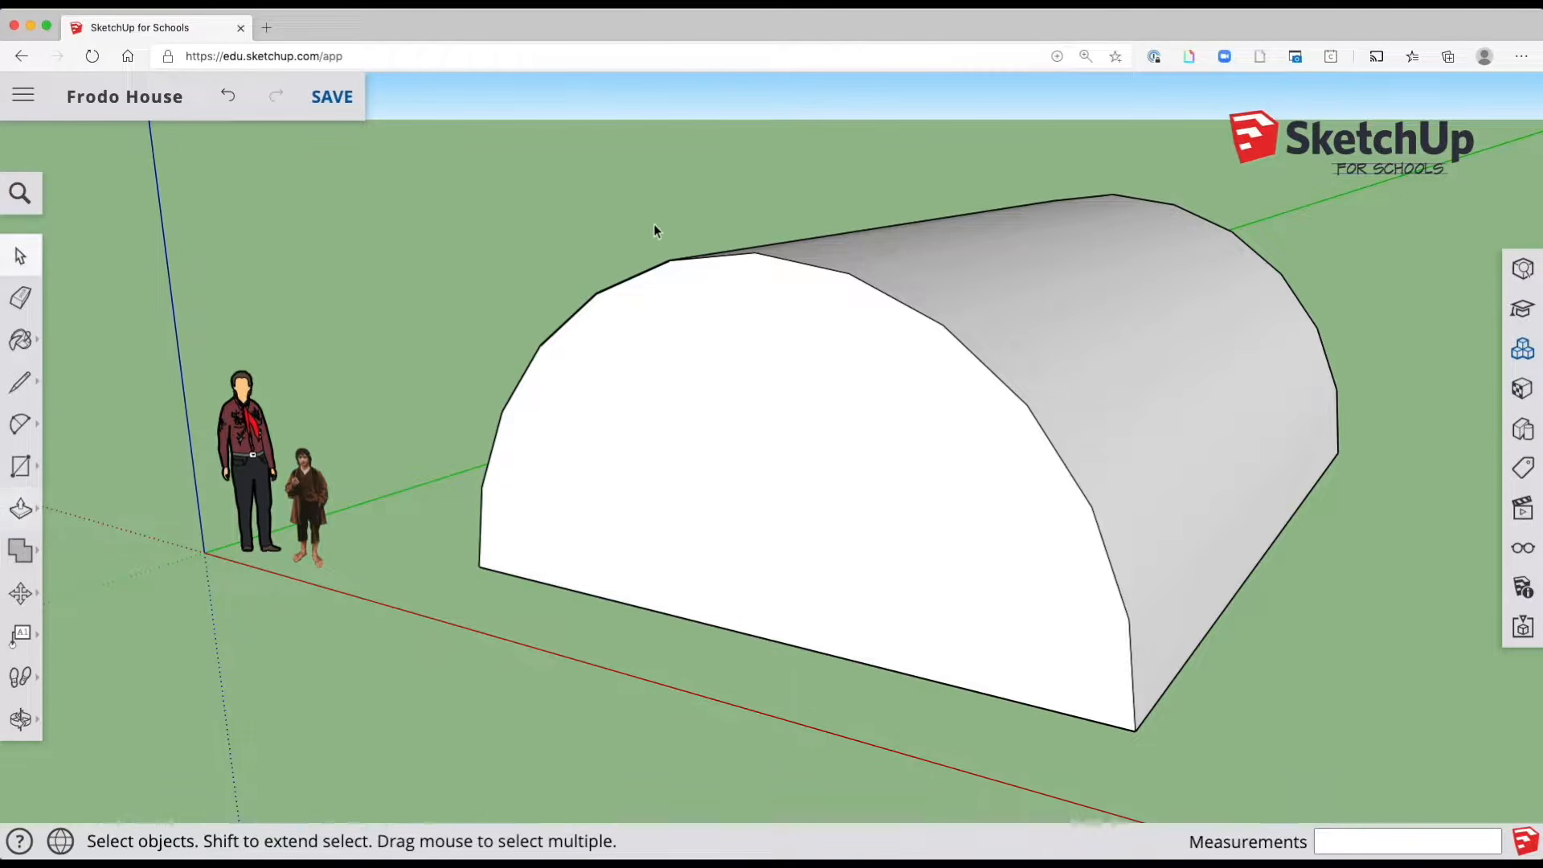
Draw a circle with a radius of about 3' 5" on the front wall, centred above the bottom edge's midpoint
middle_click_drag(687, 316, 627, 338)
middle_click_drag(558, 445, 611, 386)
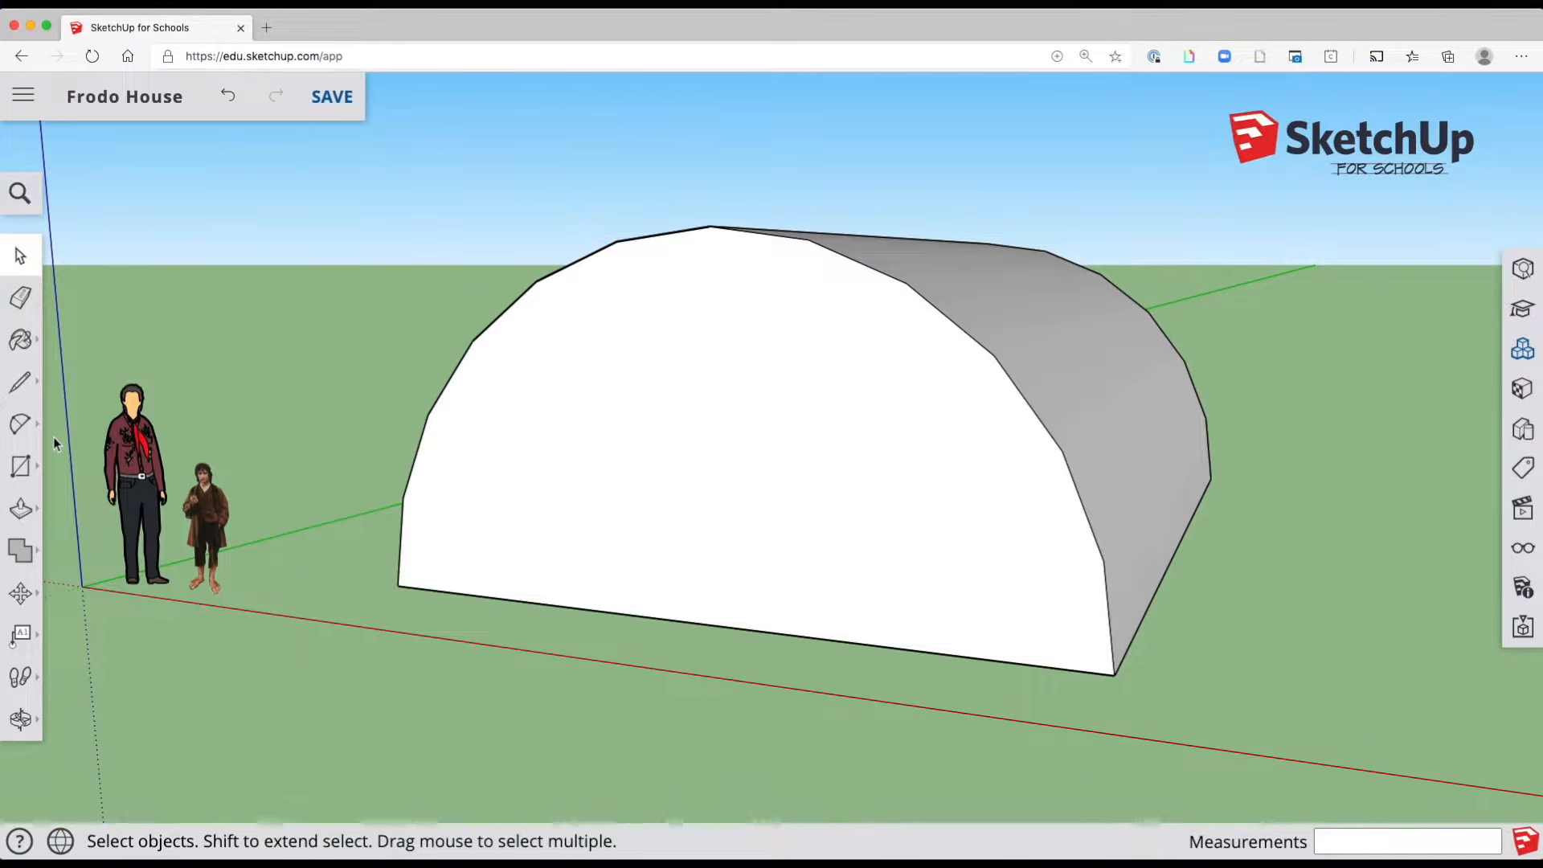
left_click(20, 466)
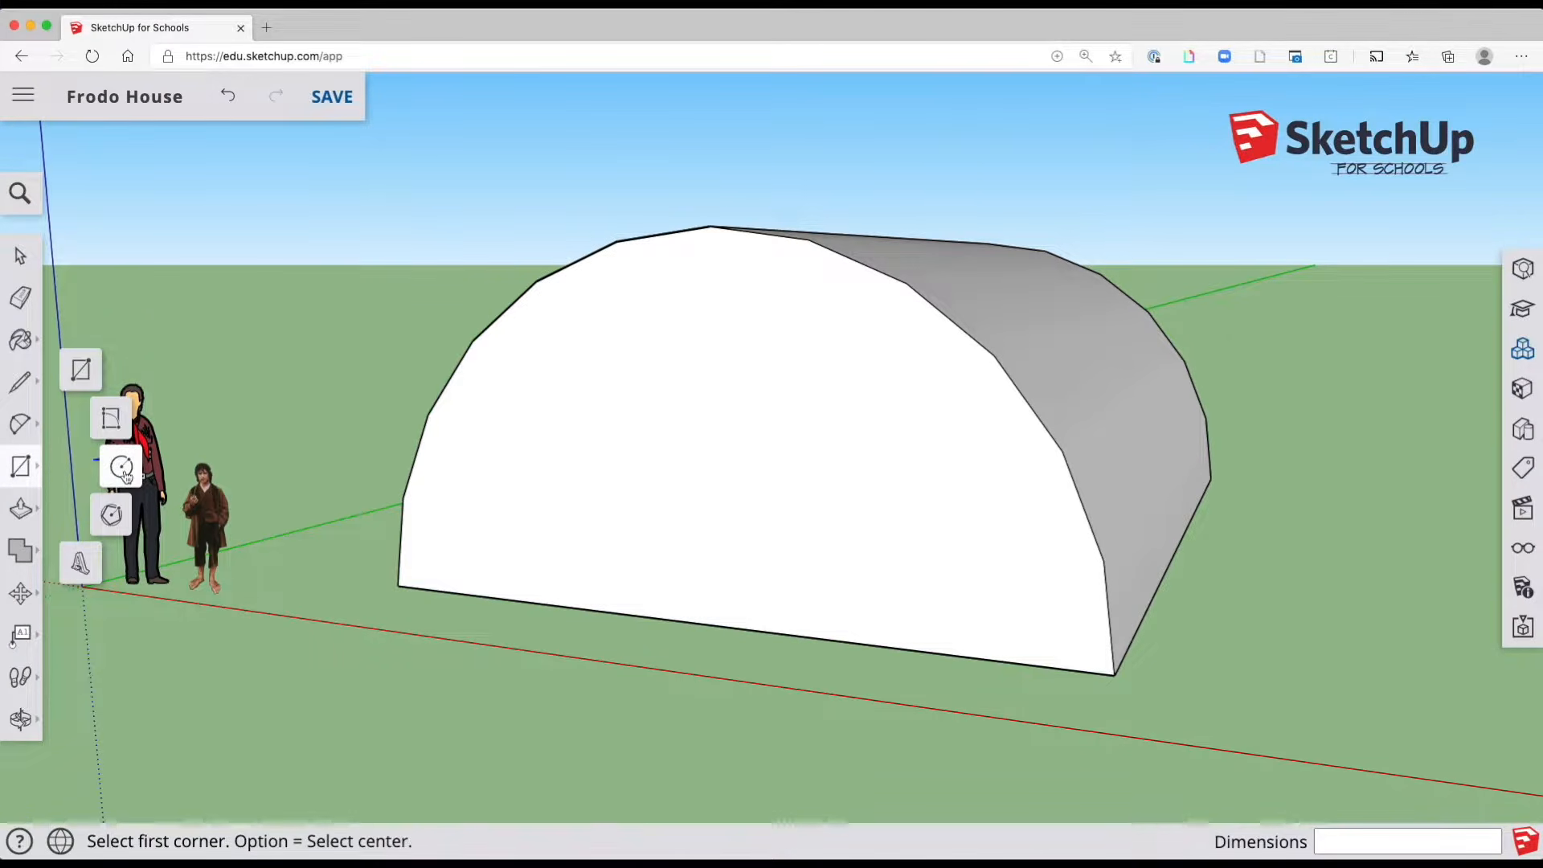
left_click(120, 466)
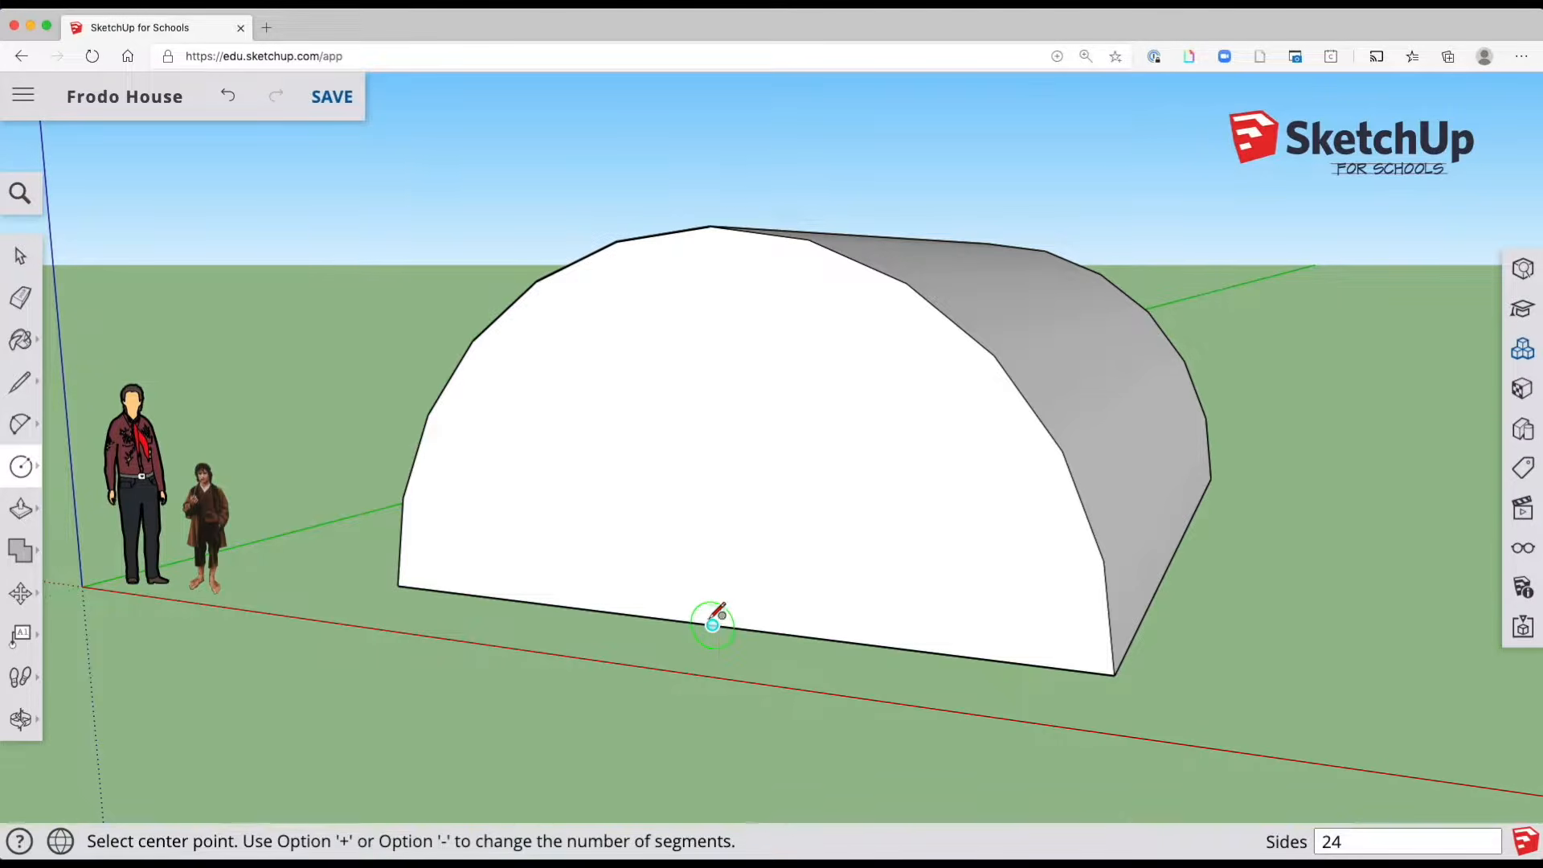
left_click(712, 438)
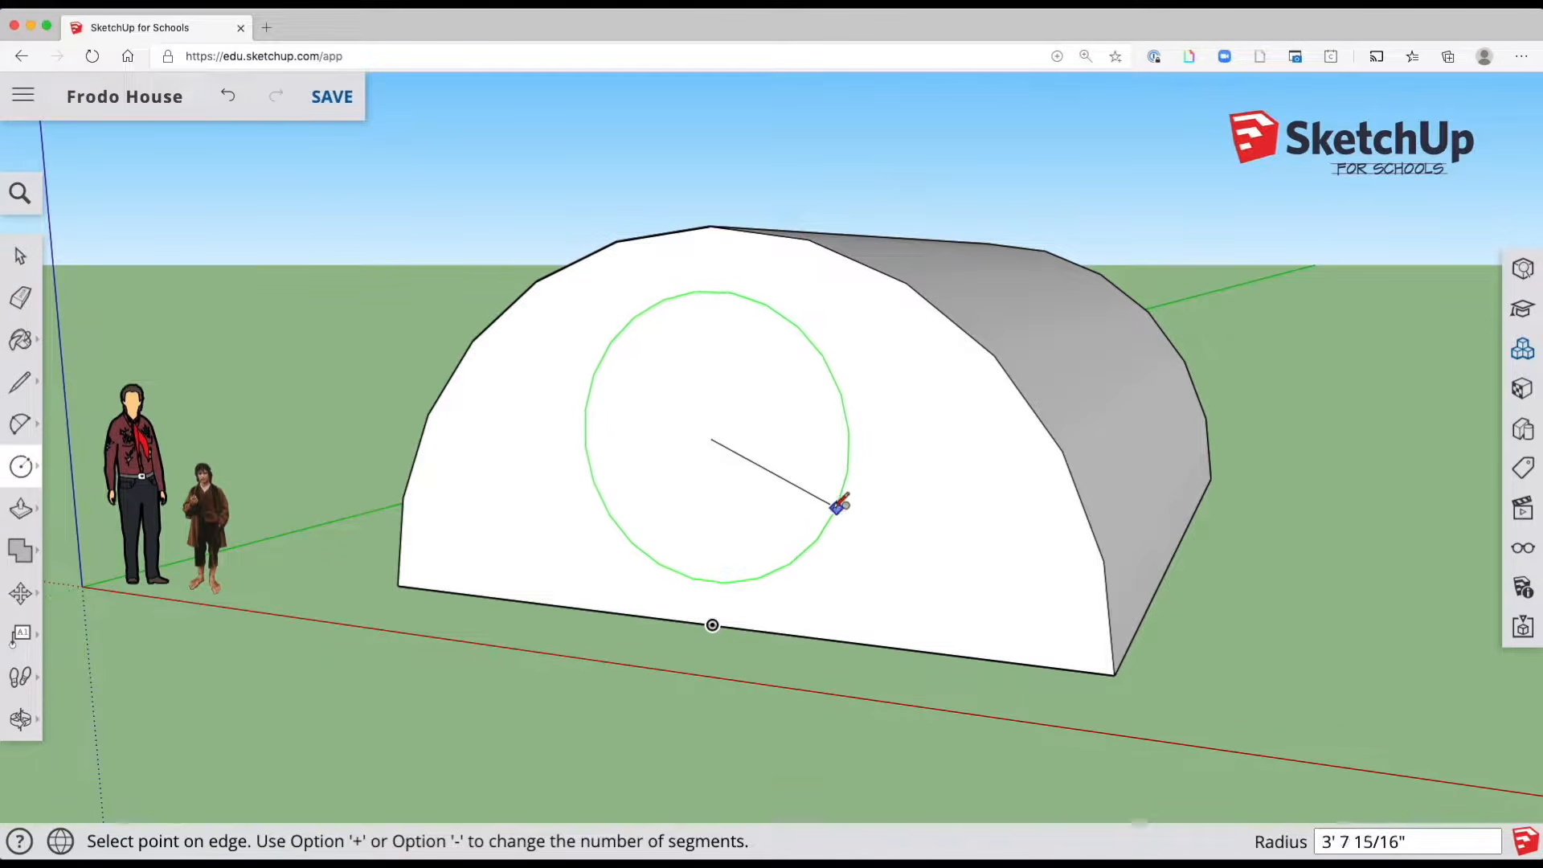
left_click(828, 502)
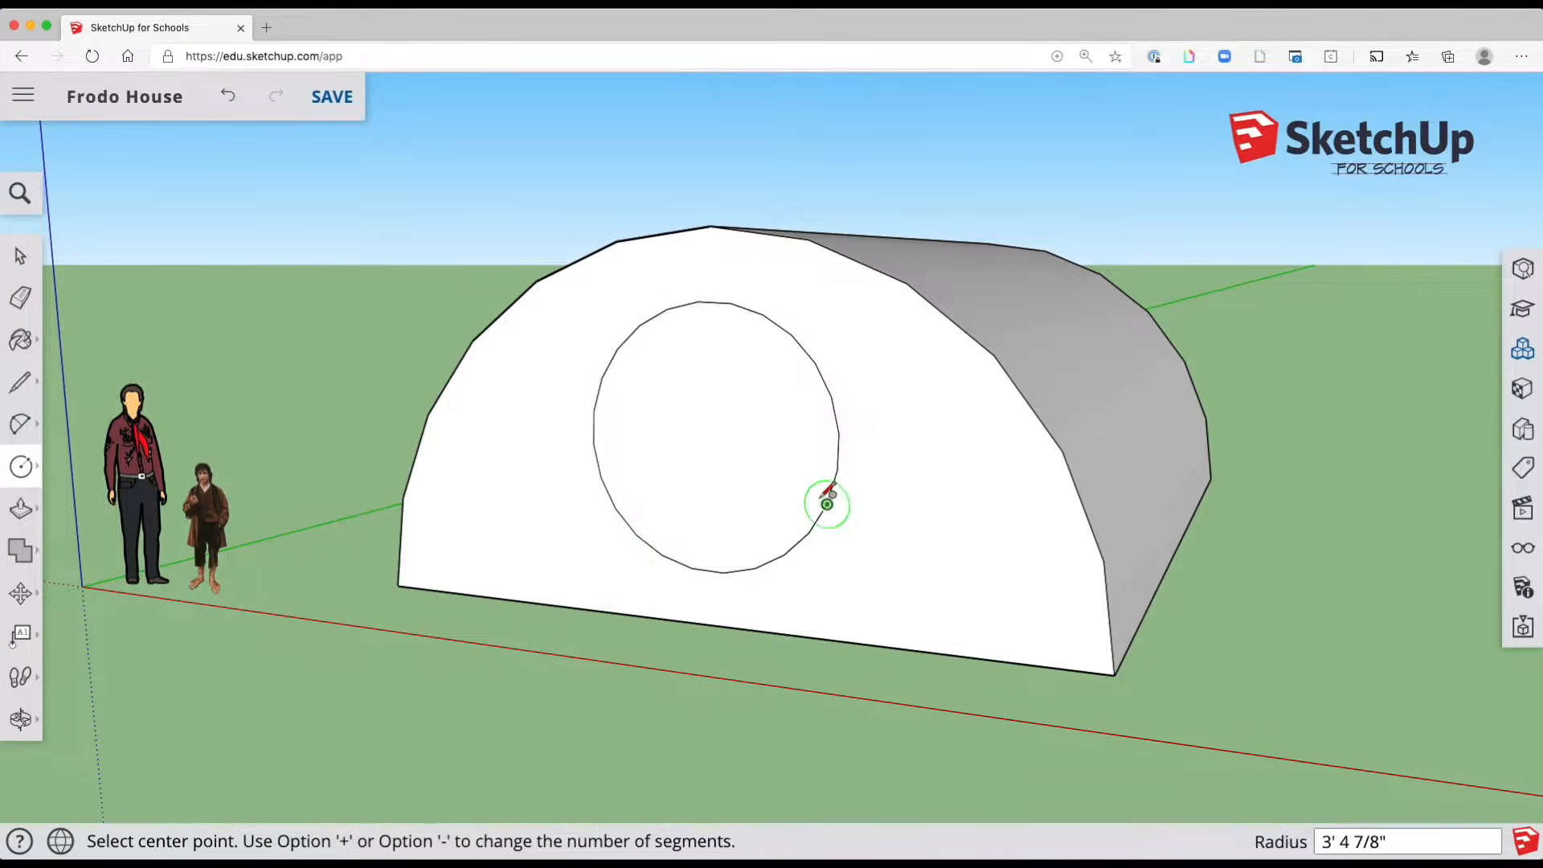
Offset the door circle outward by about 6" to outline a ring around it
left_click(19, 507)
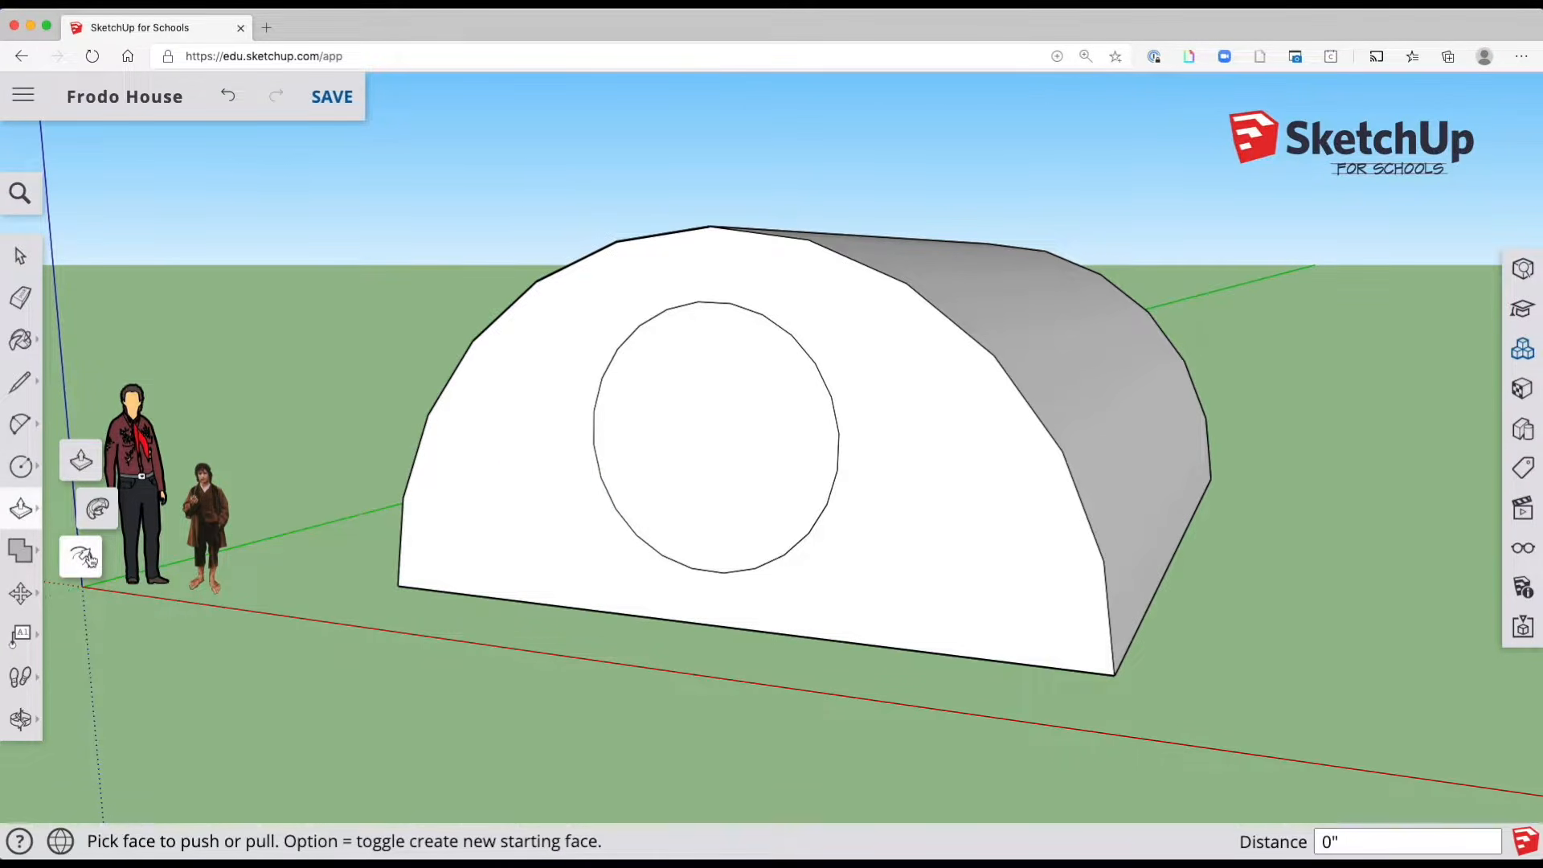
left_click(90, 559)
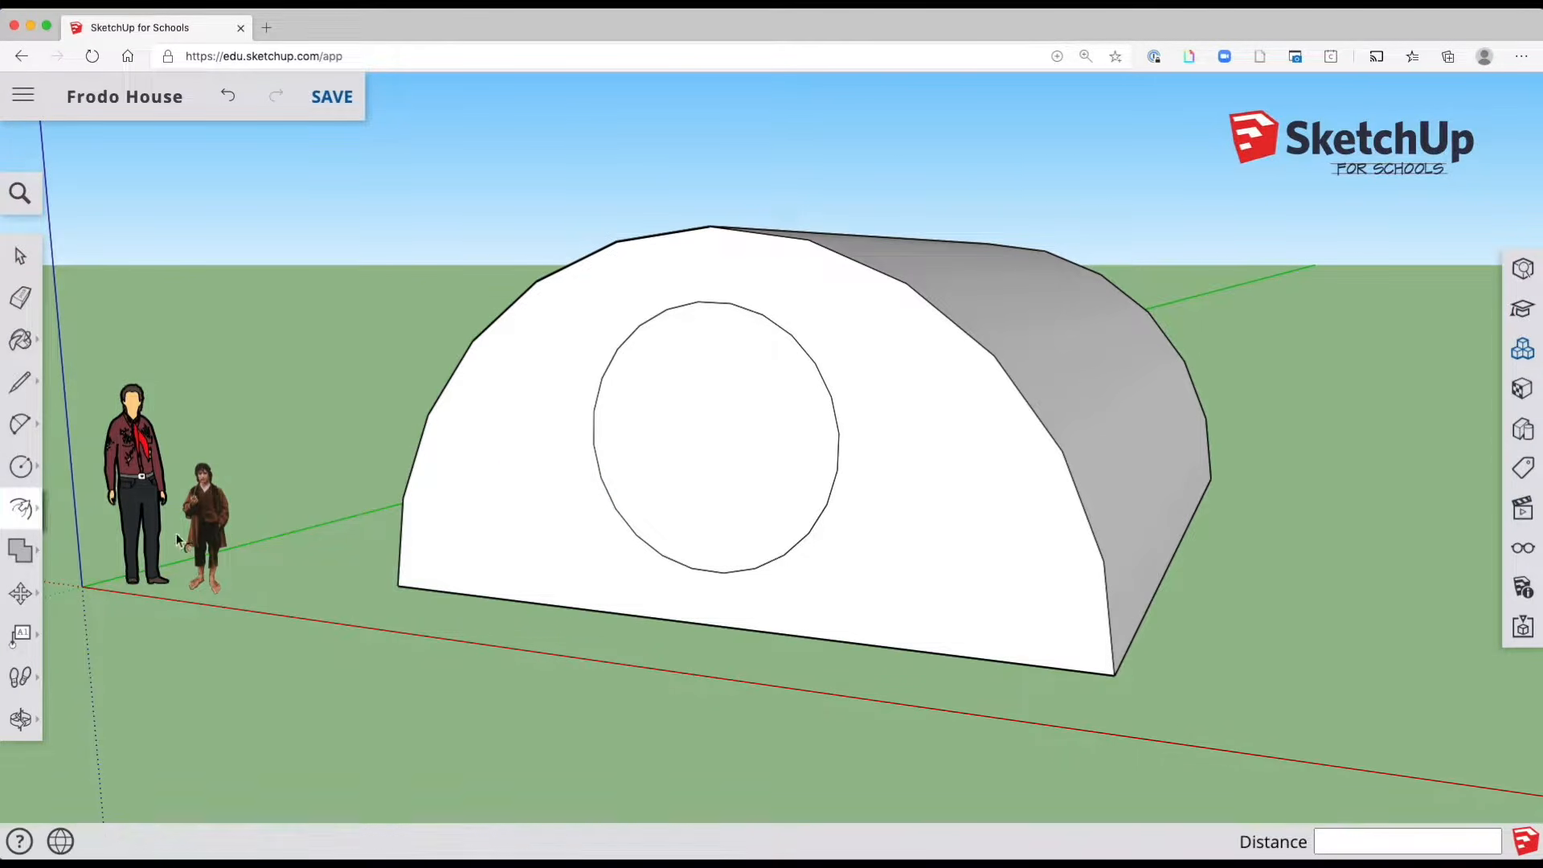
left_click(616, 509)
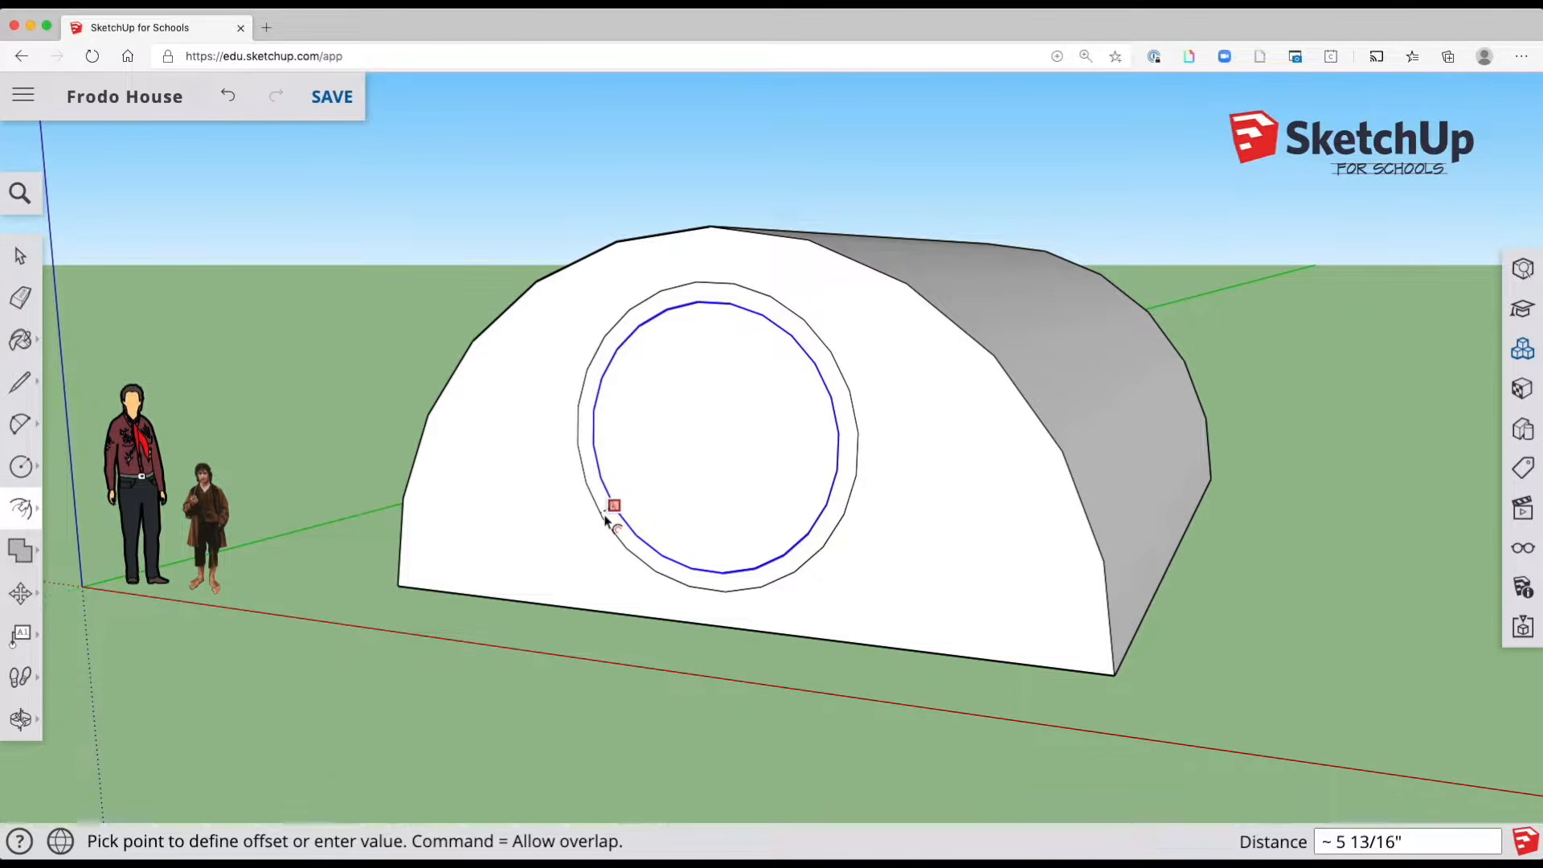
left_click(605, 517)
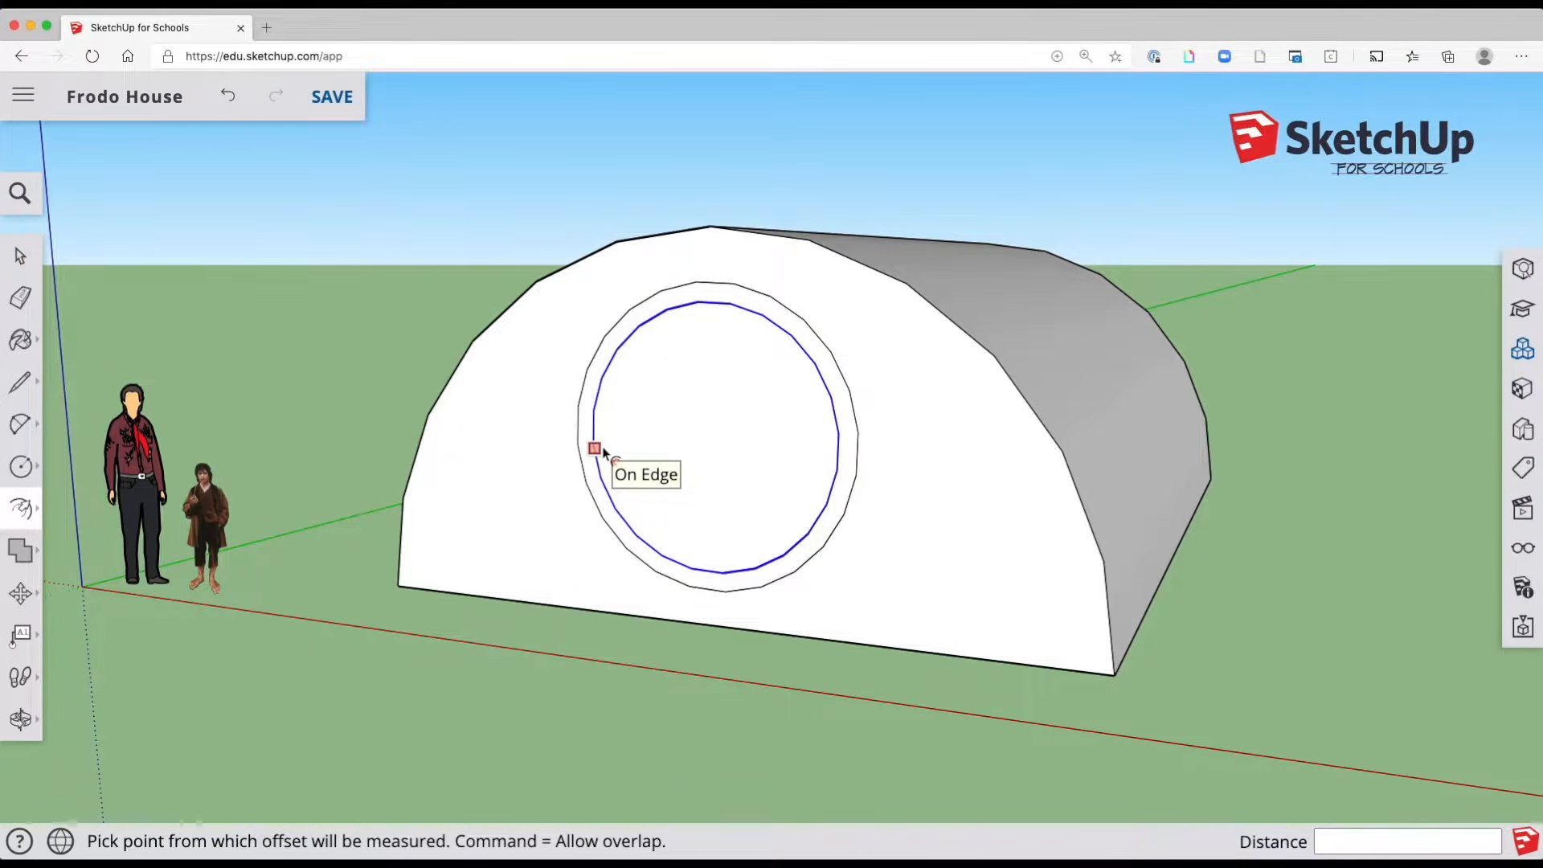
key("space")
left_click(683, 352)
middle_click_drag(682, 352, 308, 392)
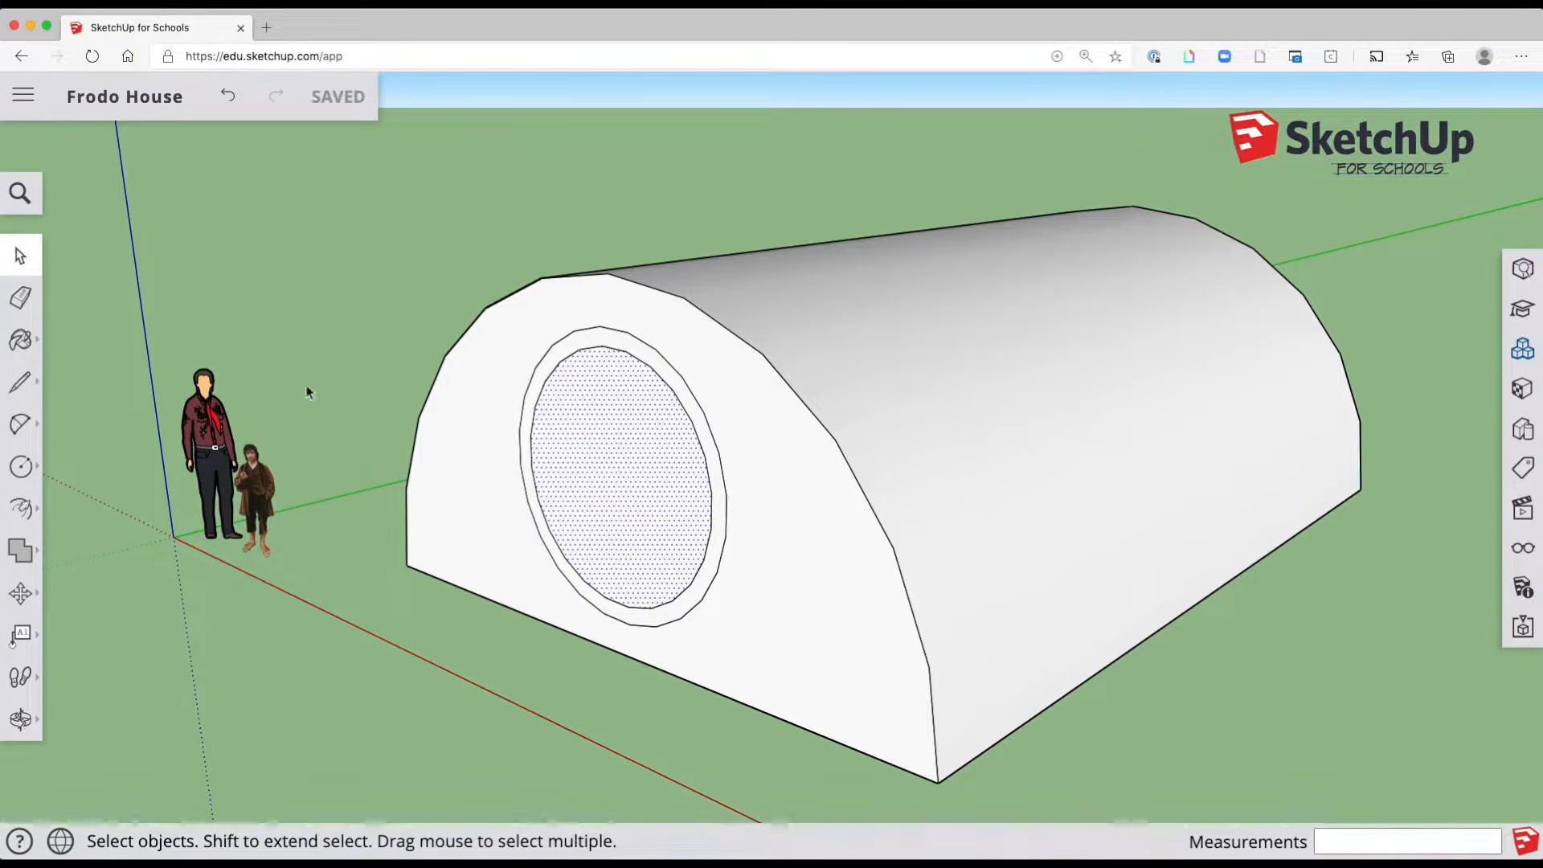
left_click(27, 514)
left_click(81, 464)
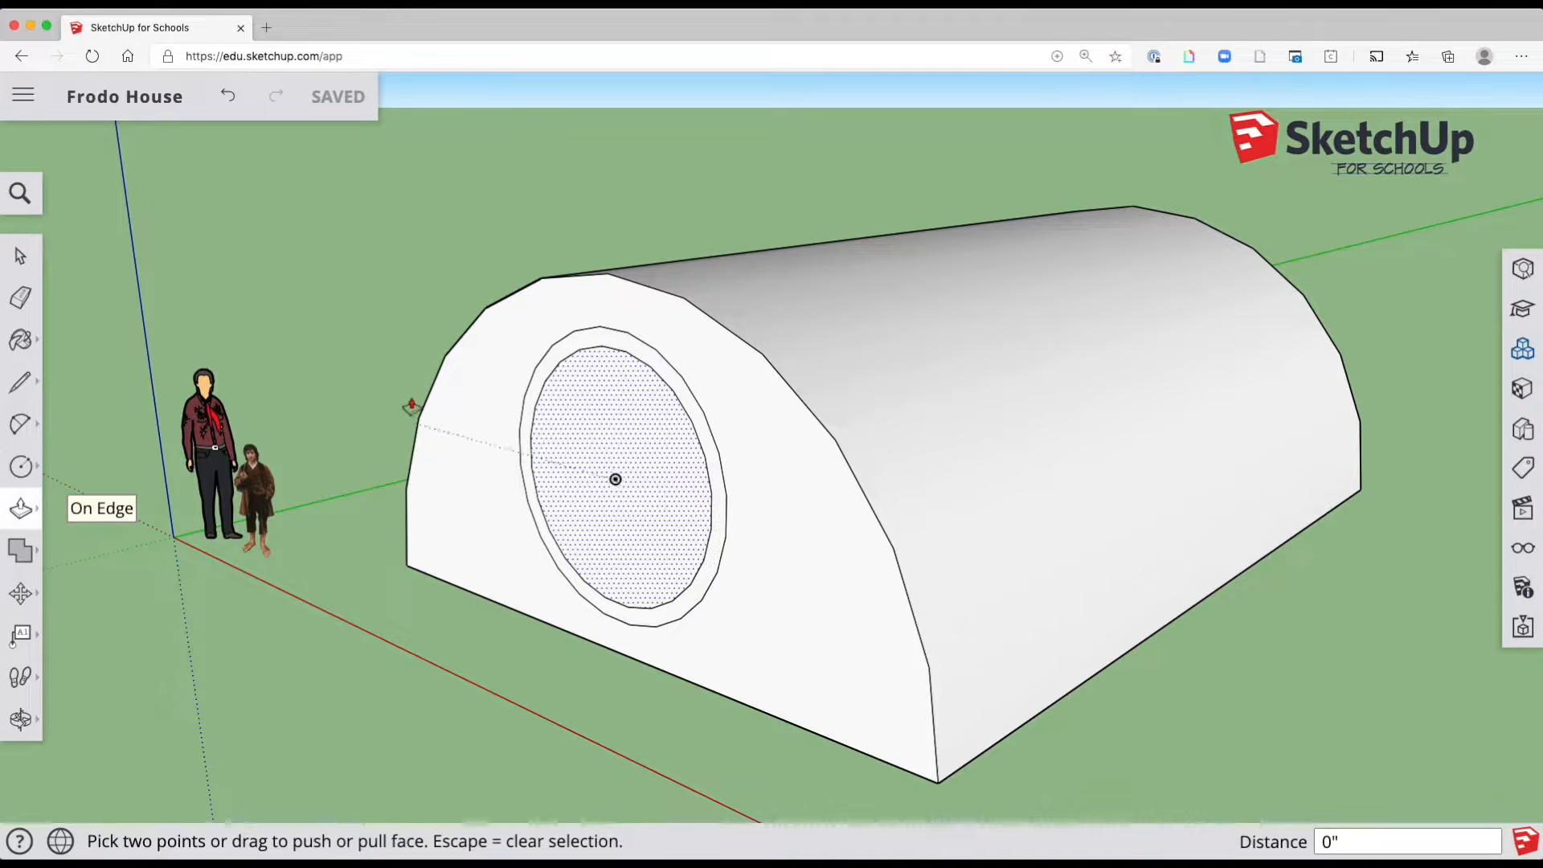
key("space")
Push/Pull the ring face slightly outward from the front wall to form a raised door frame
left_click(555, 370)
left_click(20, 508)
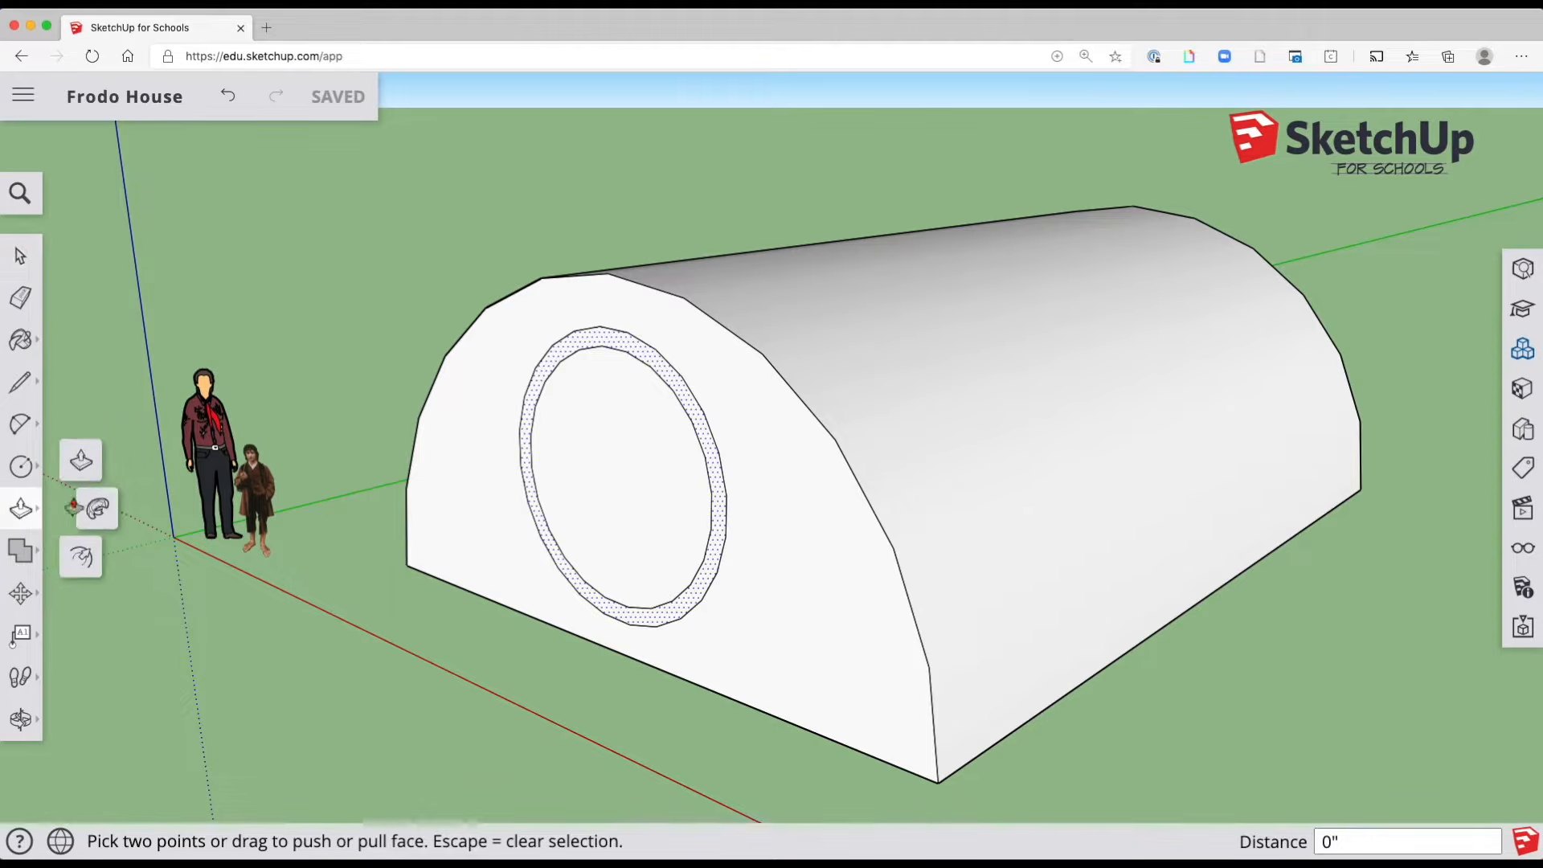
left_click_drag(552, 377, 548, 372)
Push the round door face inside the frame inward by about 2"
left_click(575, 482)
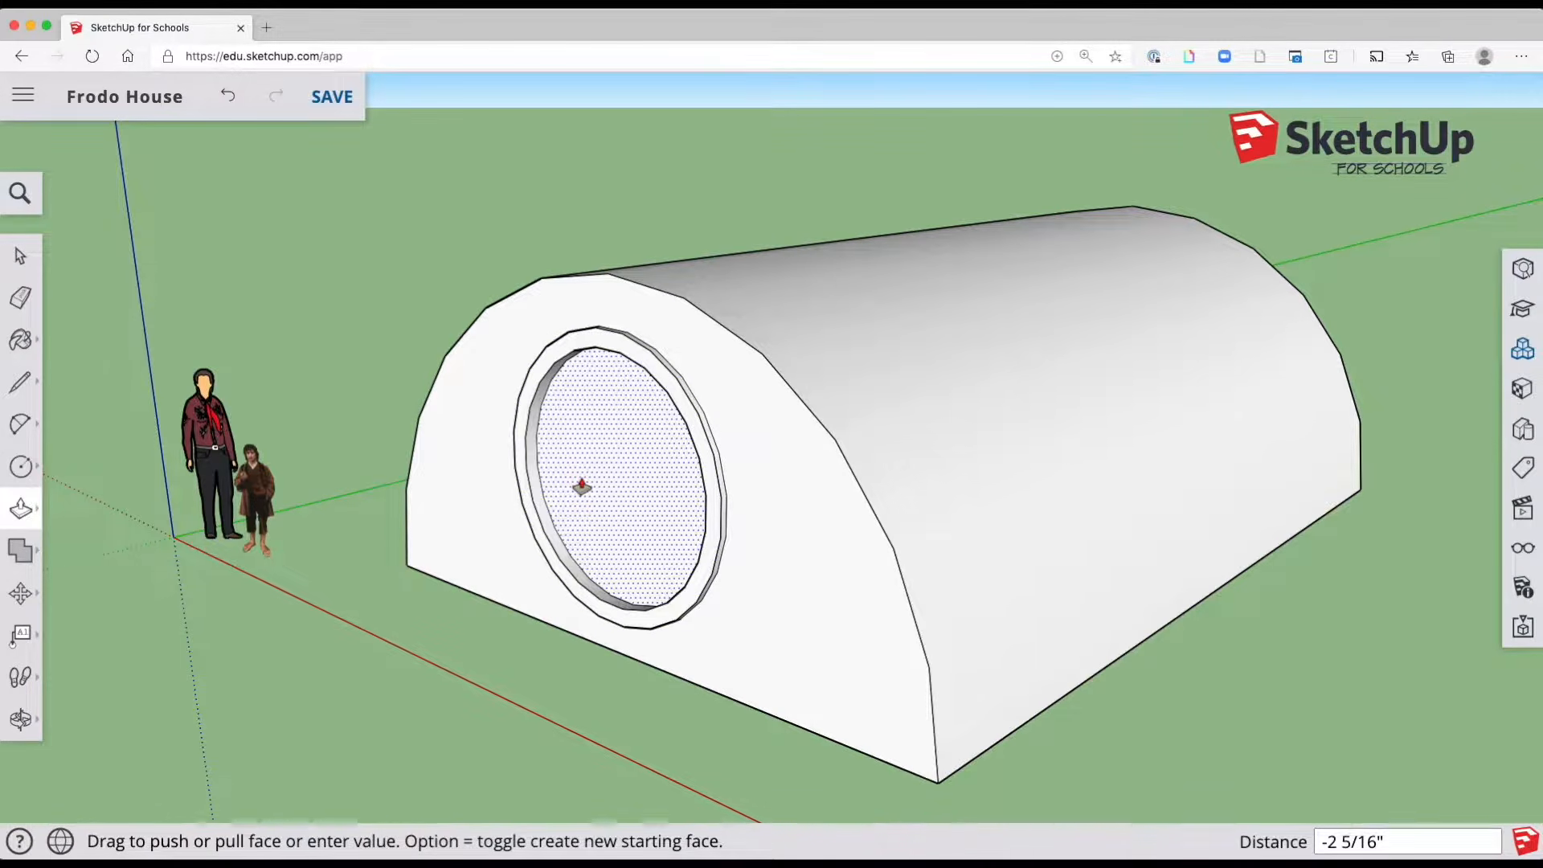
left_click(578, 475)
key("space")
Place two horizontal guides on the front wall, one about 5' above the bottom edge and another about 2' 9" higher
middle_click_drag(344, 644, 382, 657)
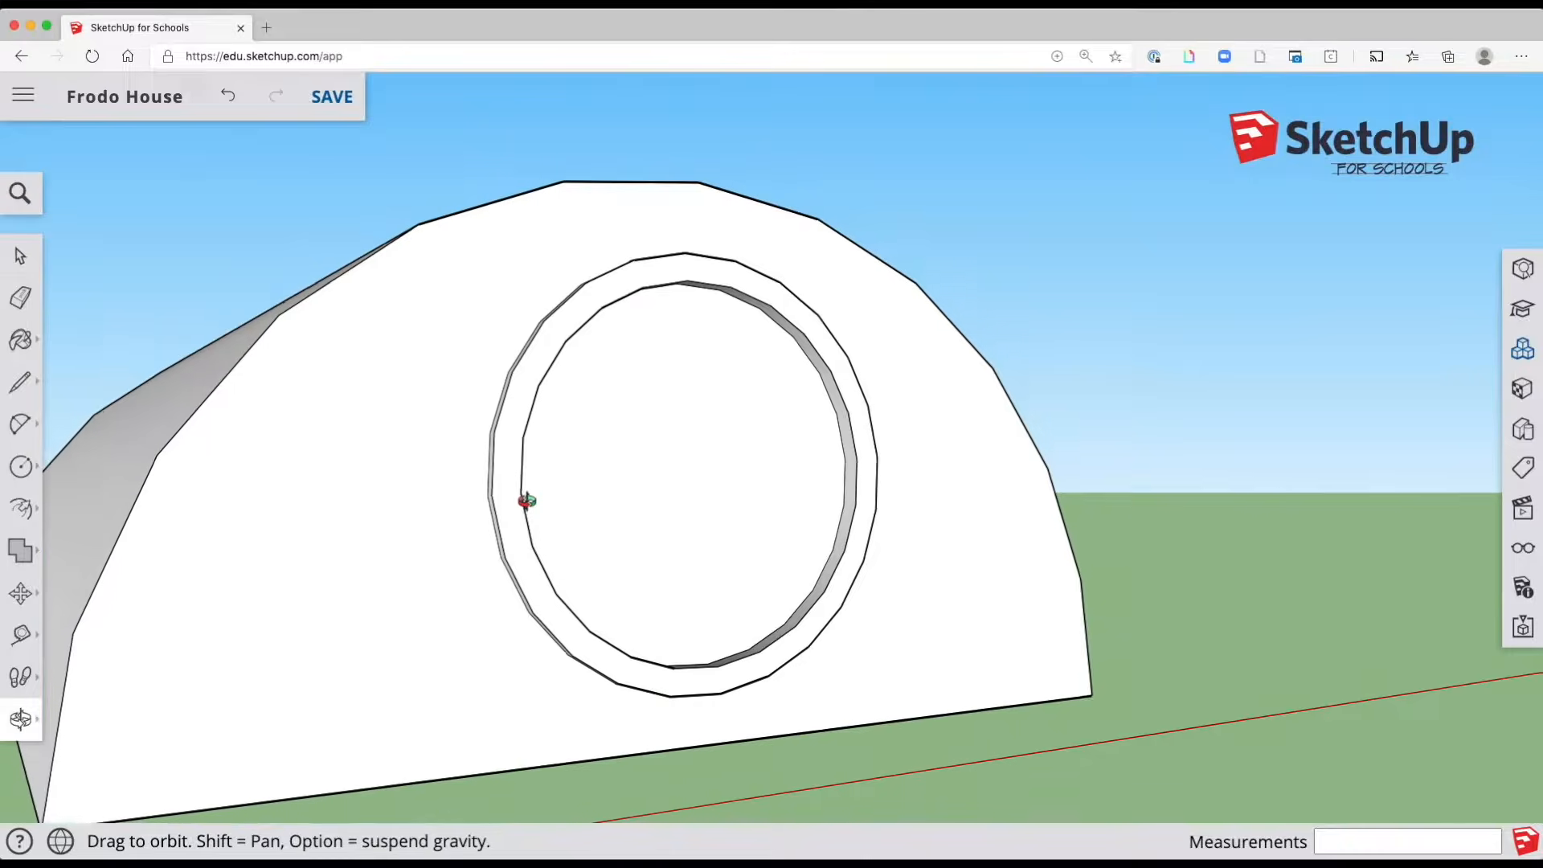
middle_click_drag(528, 502, 527, 512)
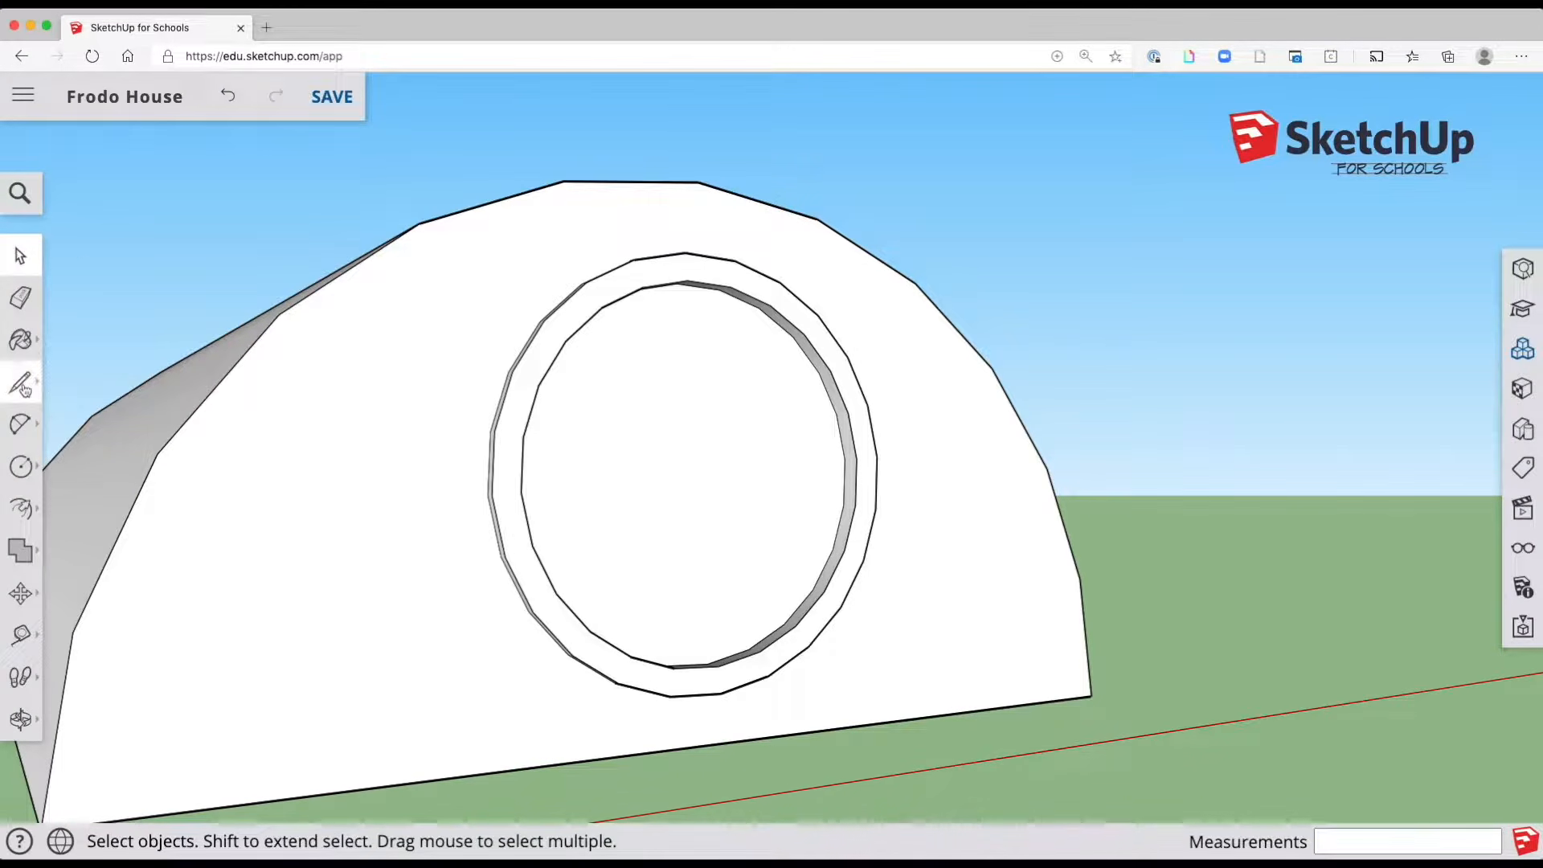
left_click(21, 635)
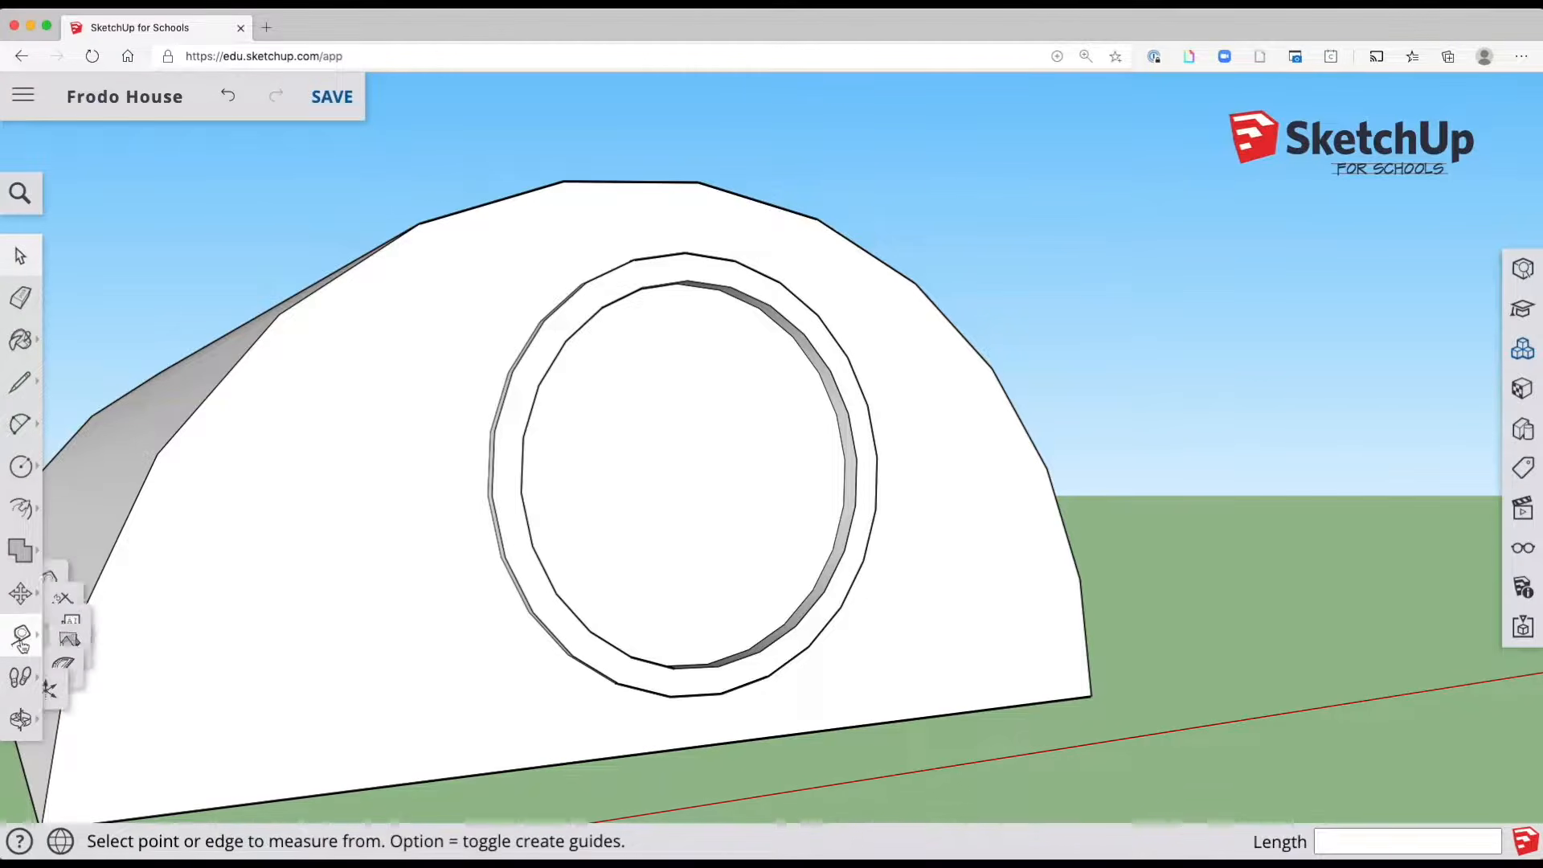
left_click(390, 785)
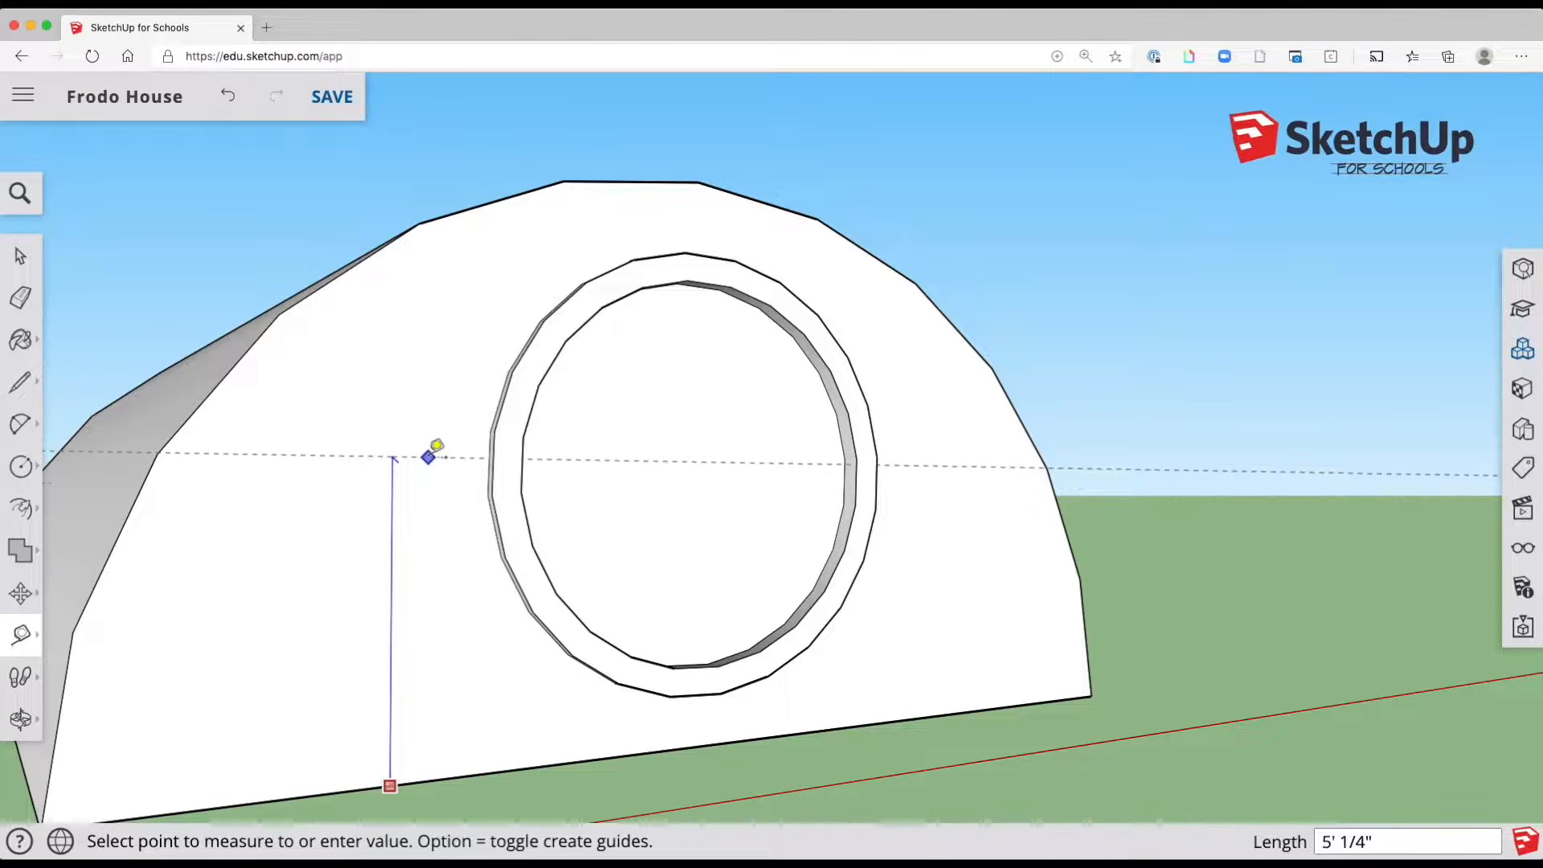
left_click(439, 455)
left_click(428, 457)
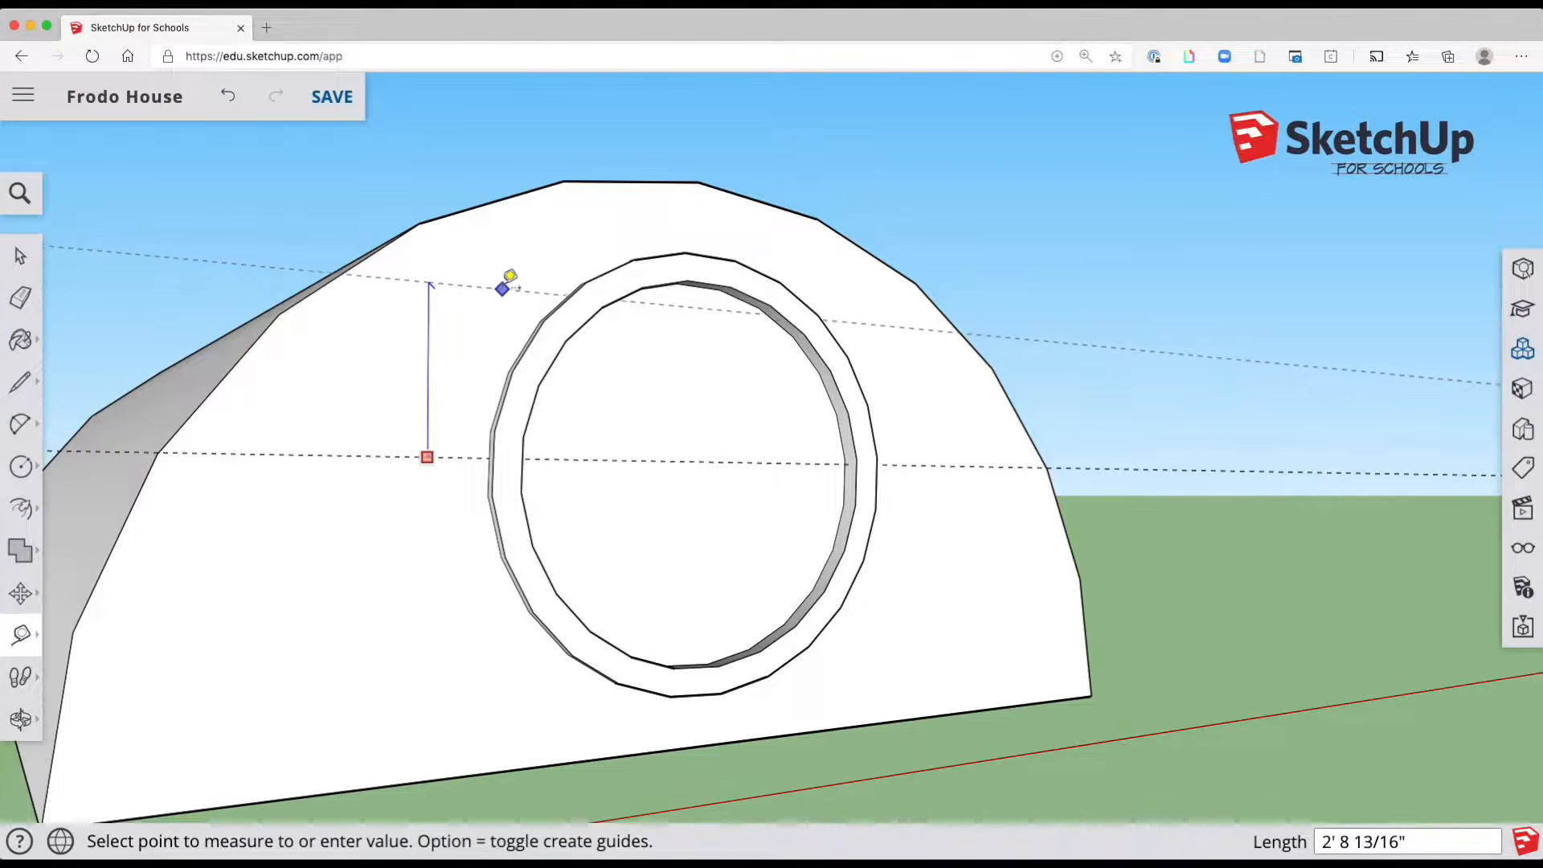
left_click(505, 283)
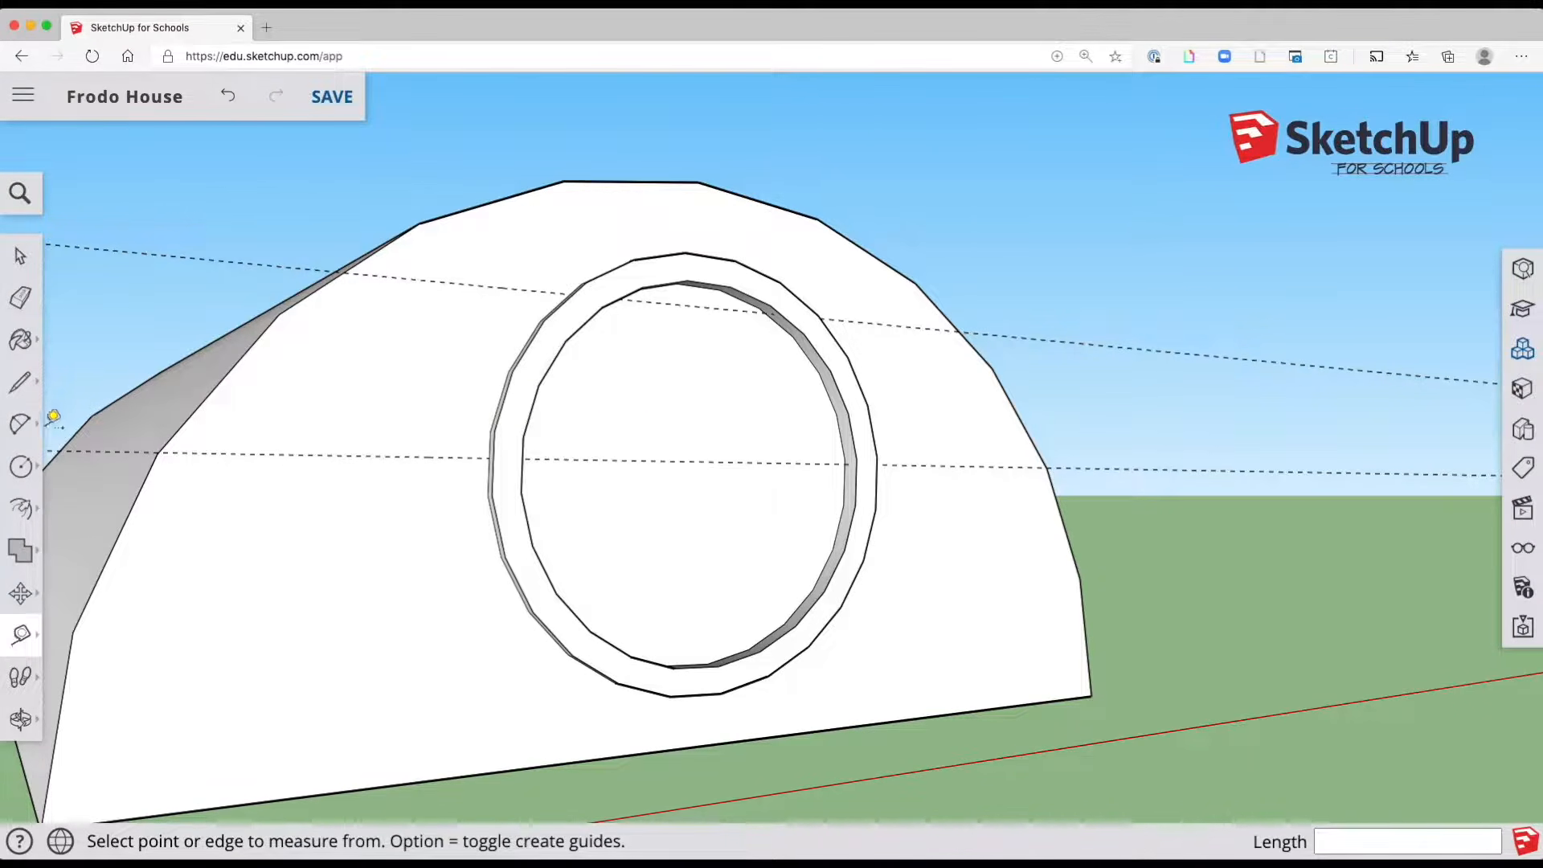
Draw a two-point arc on the front wall left of the door, from the lower guide to the upper guide, bulging about 4 1/4"
left_click(20, 426)
left_click(368, 455)
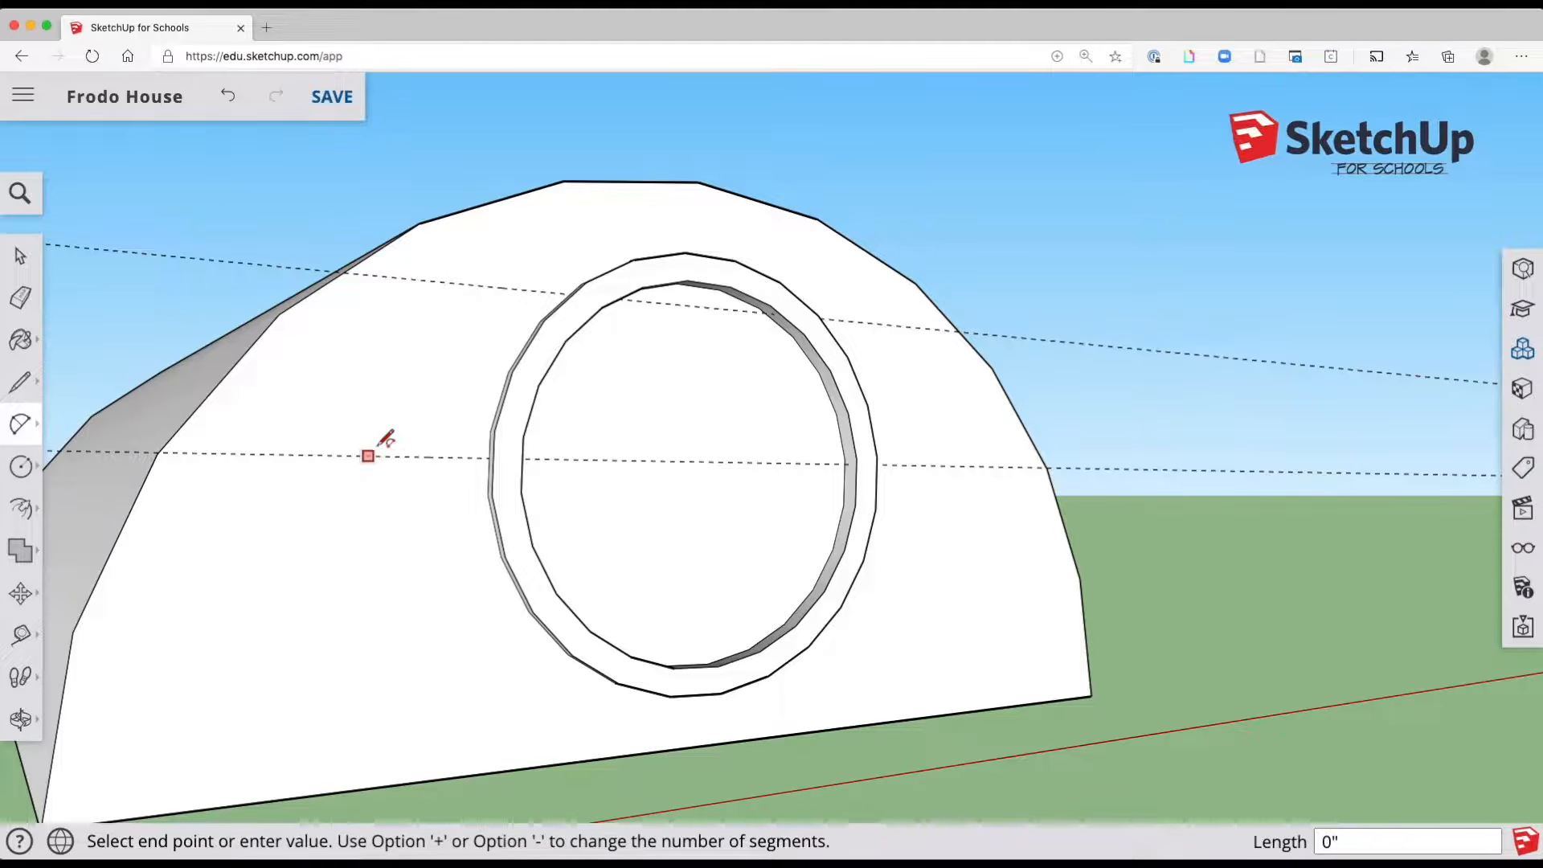
left_click(503, 287)
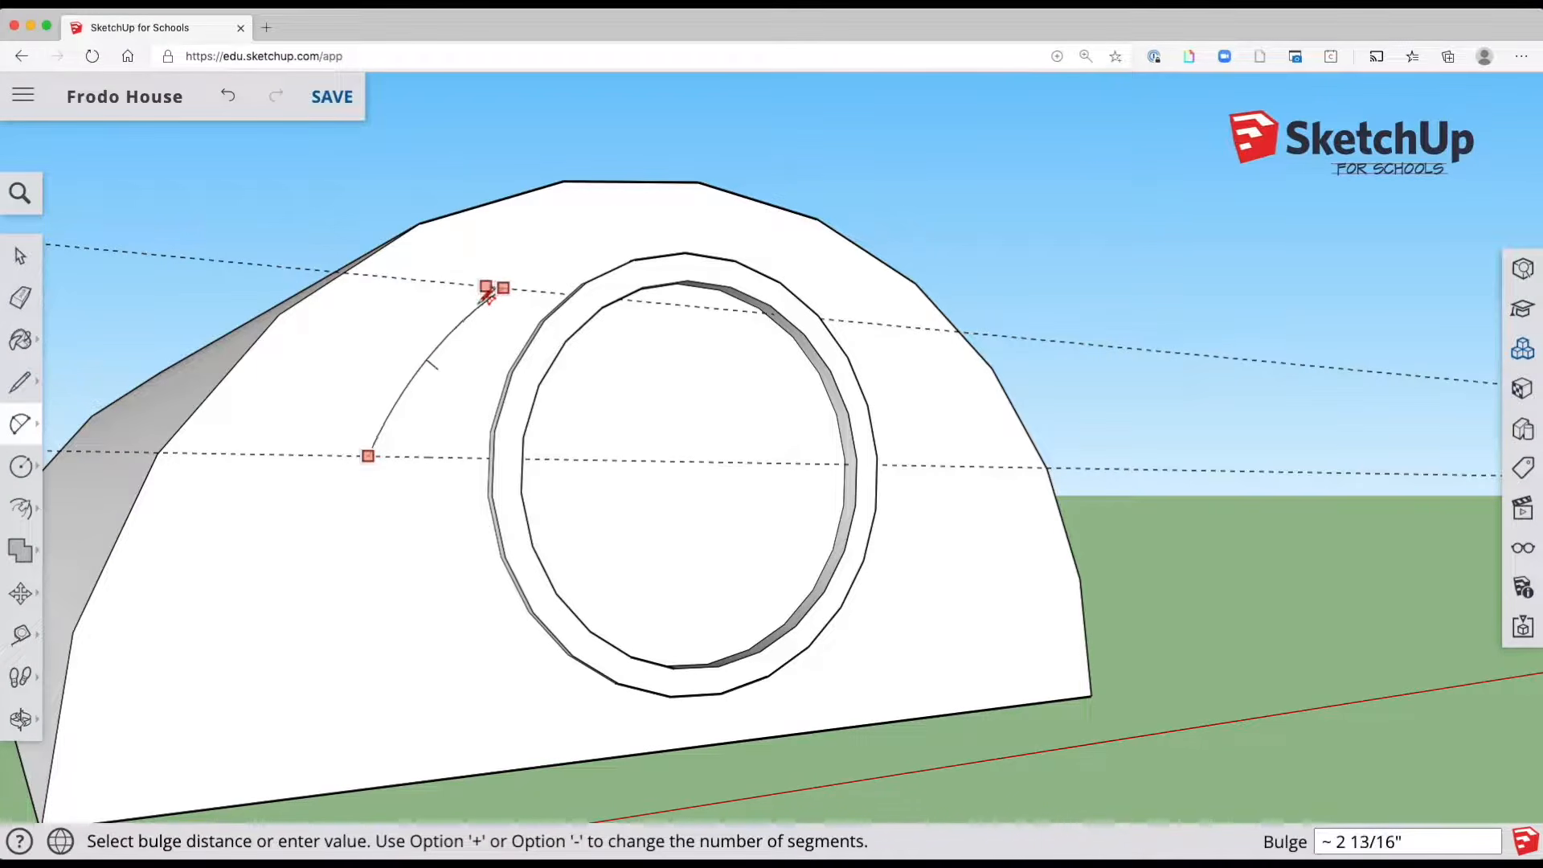
left_click(453, 326)
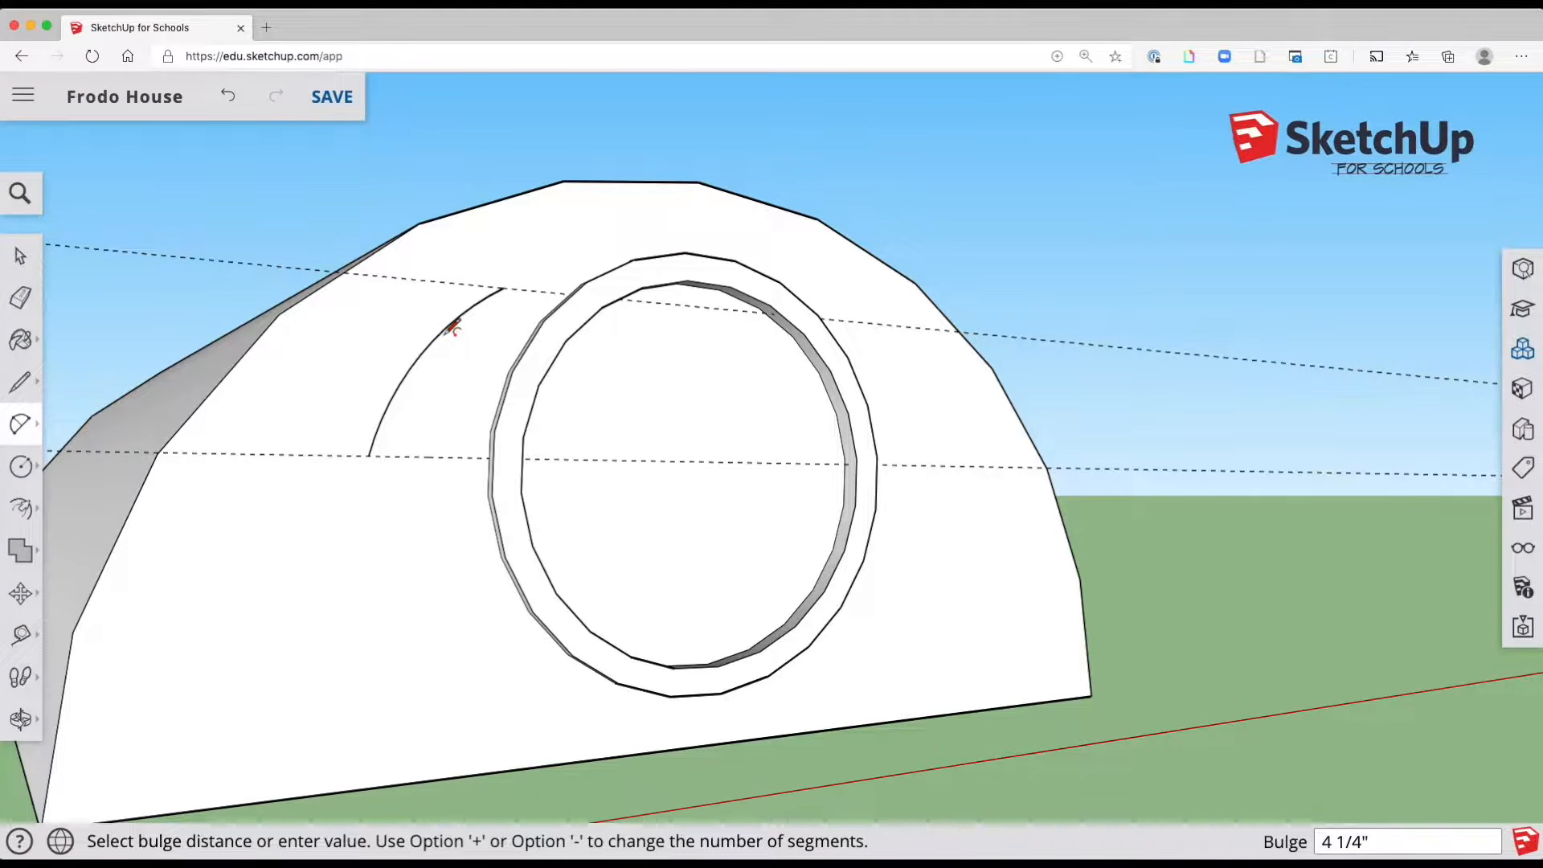
Draw a second arc from the first arc's upper end to the lower guide nearer the door, bulging about 4 5/16"
left_click(503, 287)
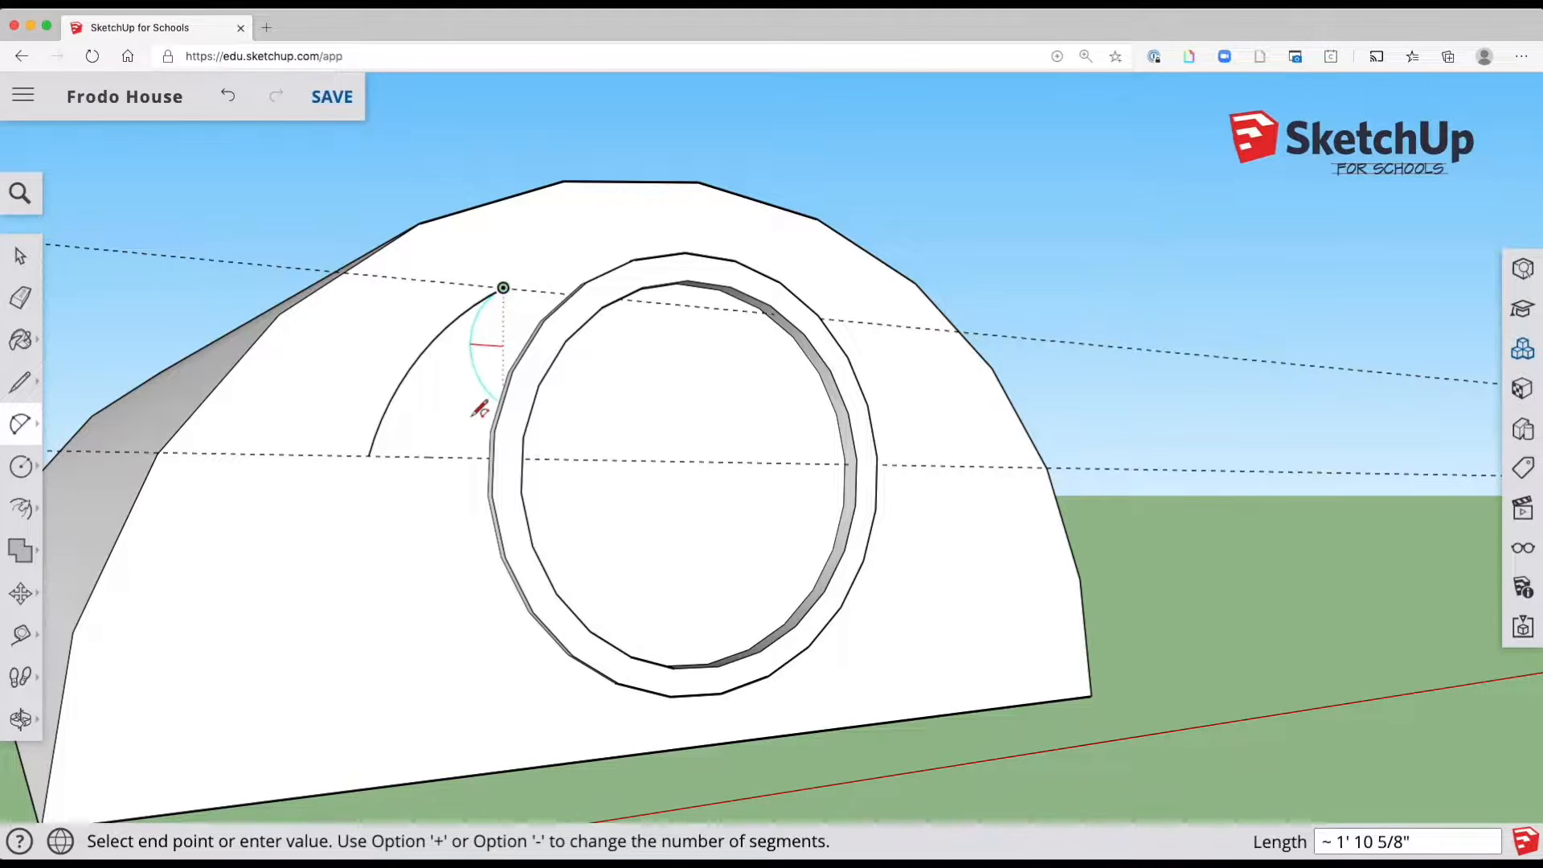
left_click(456, 456)
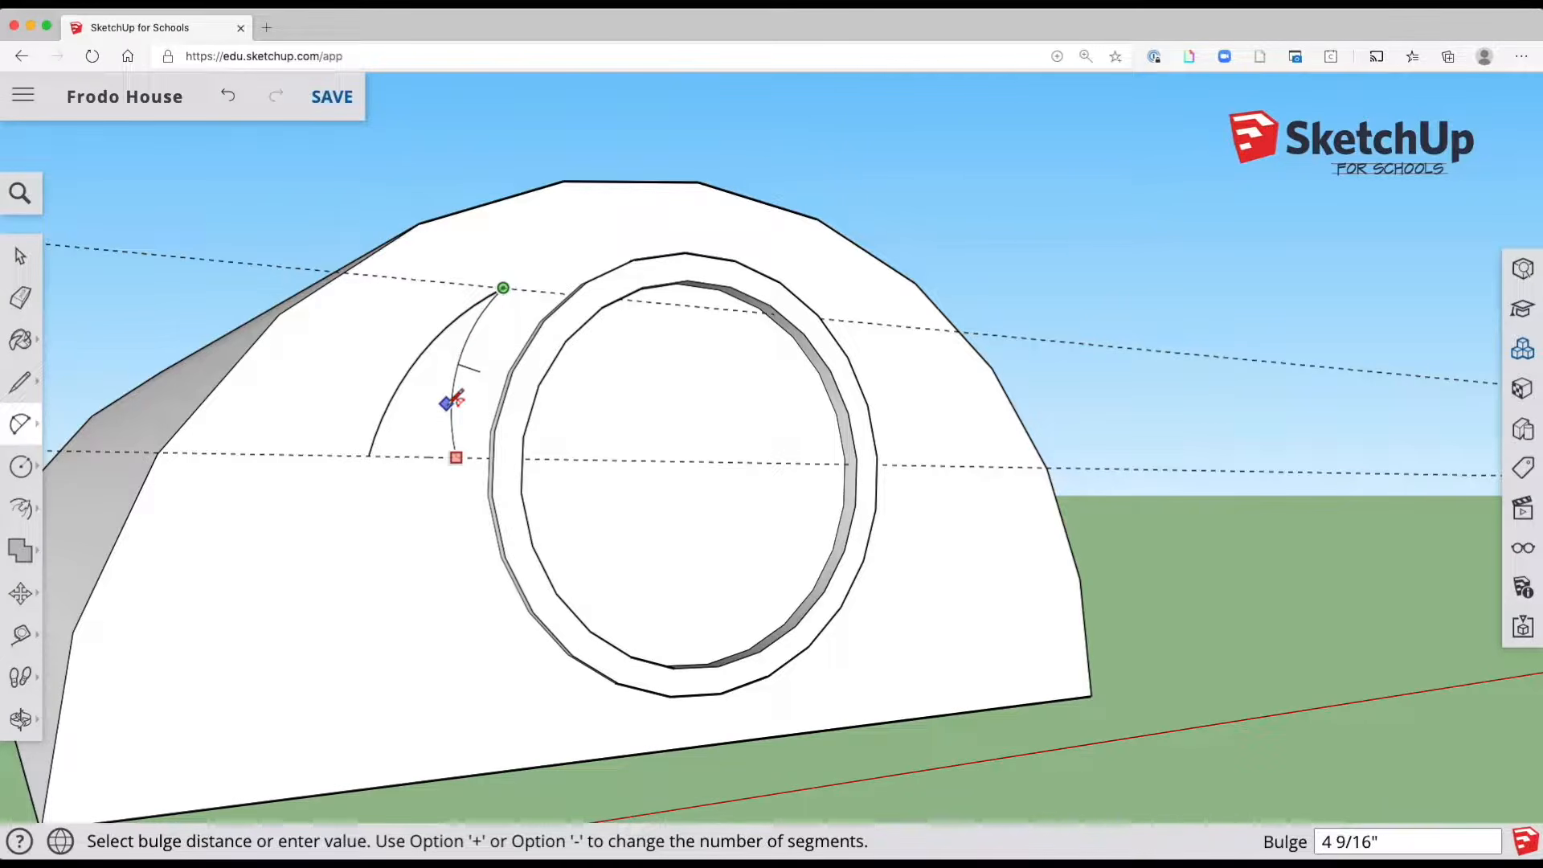
left_click(458, 398)
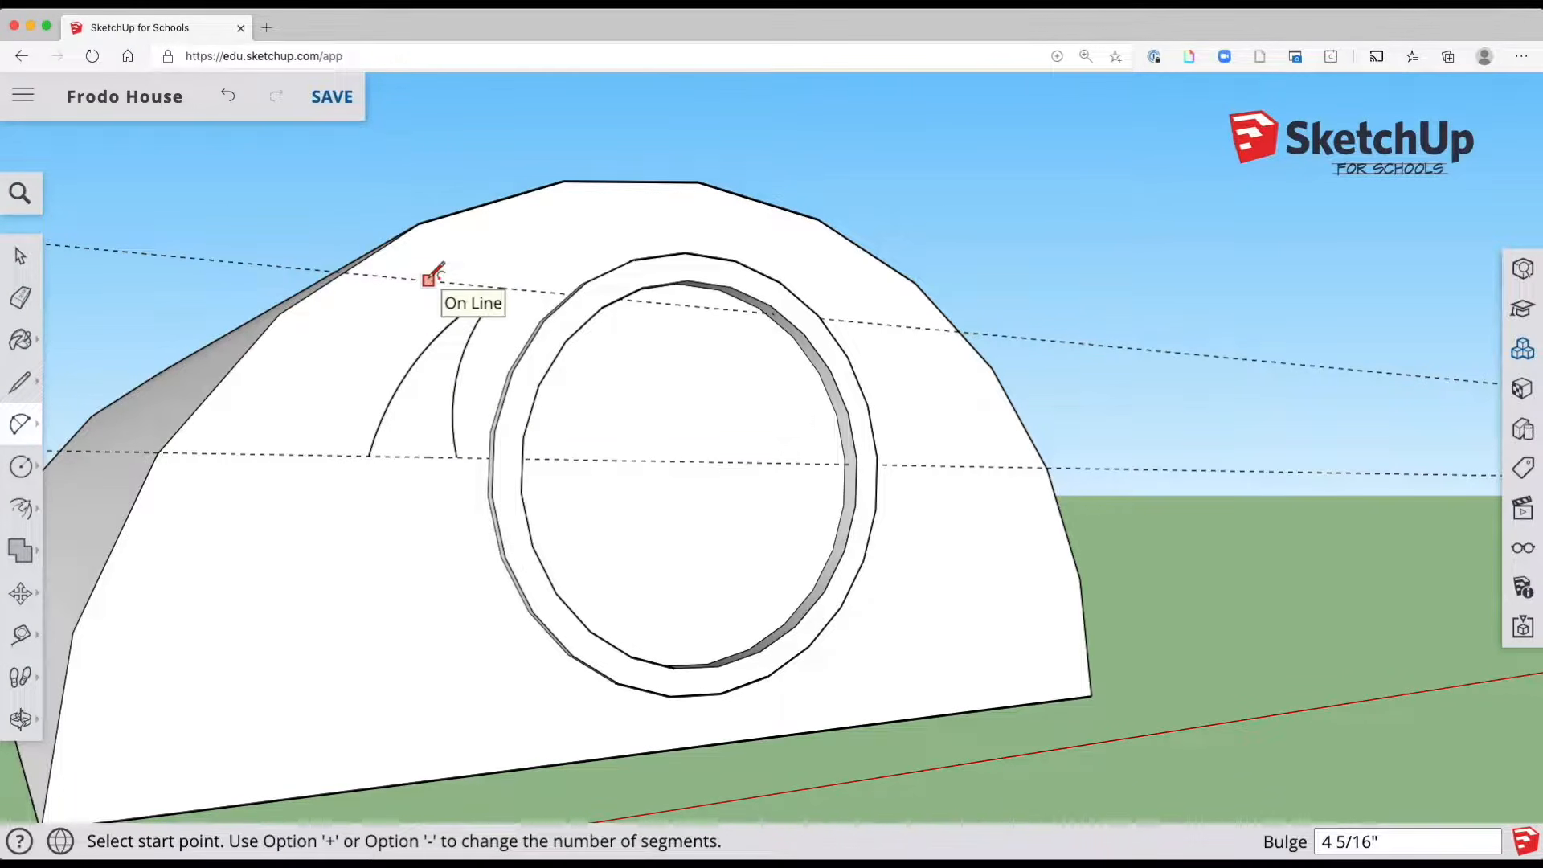
key("space")
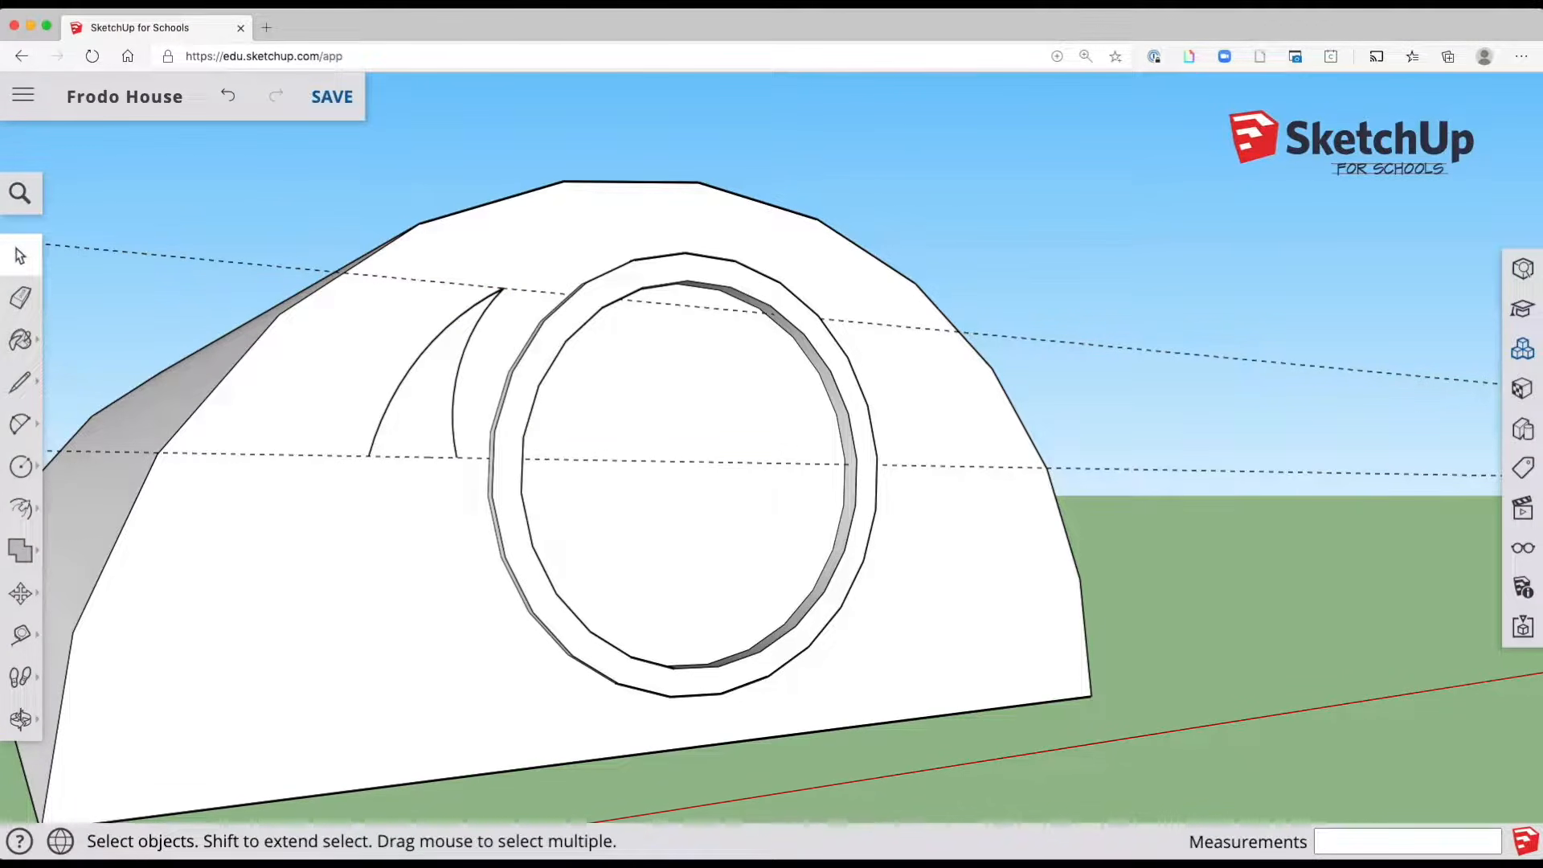
Move the arcs' shared tip along the upper guide toward the door, and the outer arc's lower end about 6 3/8" away from it
left_click(21, 593)
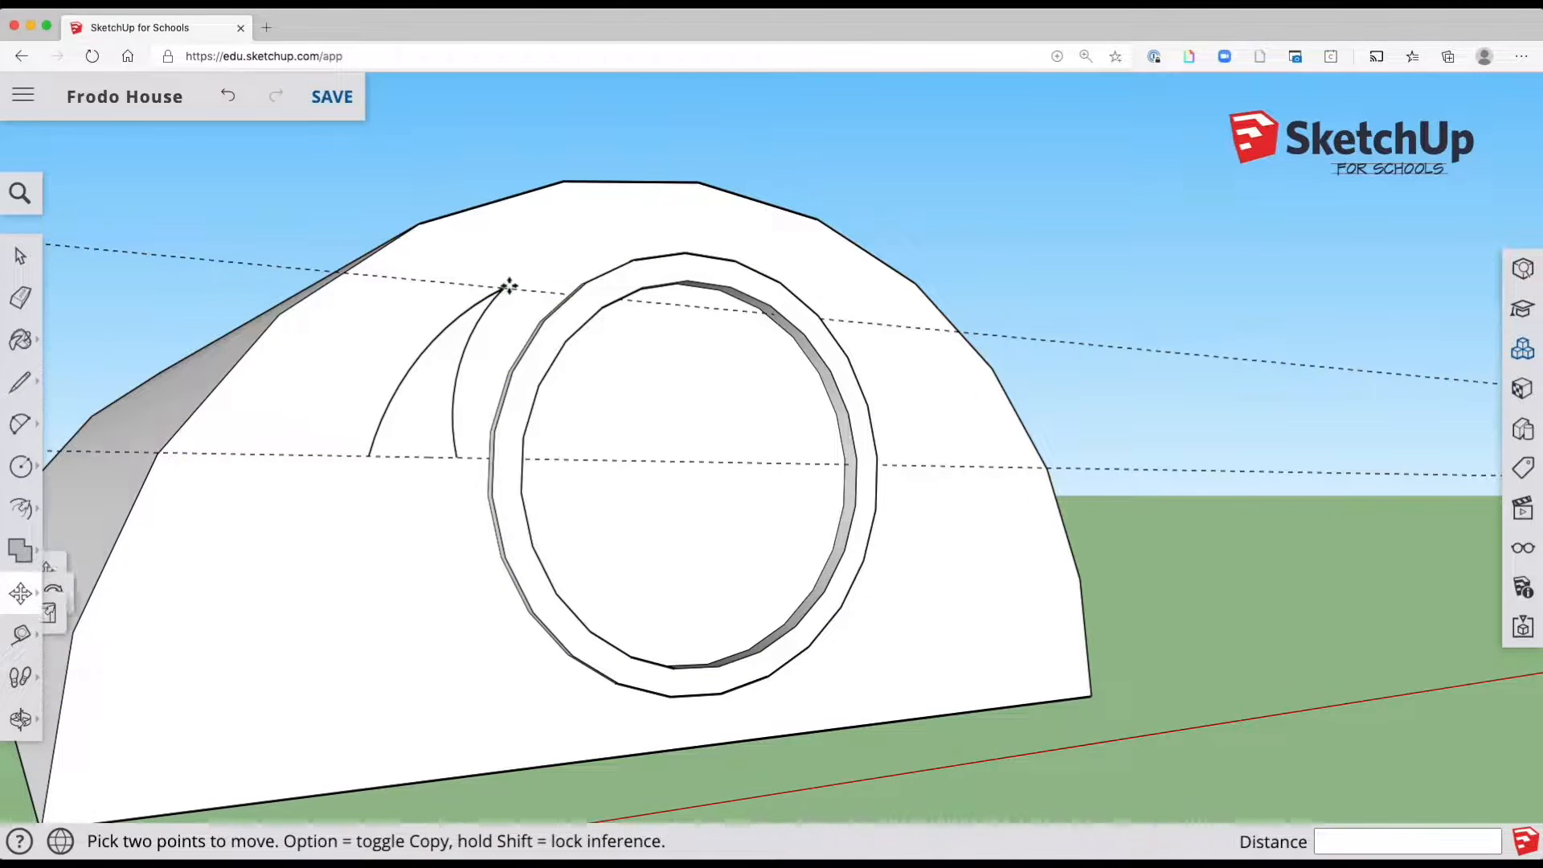
left_click(509, 286)
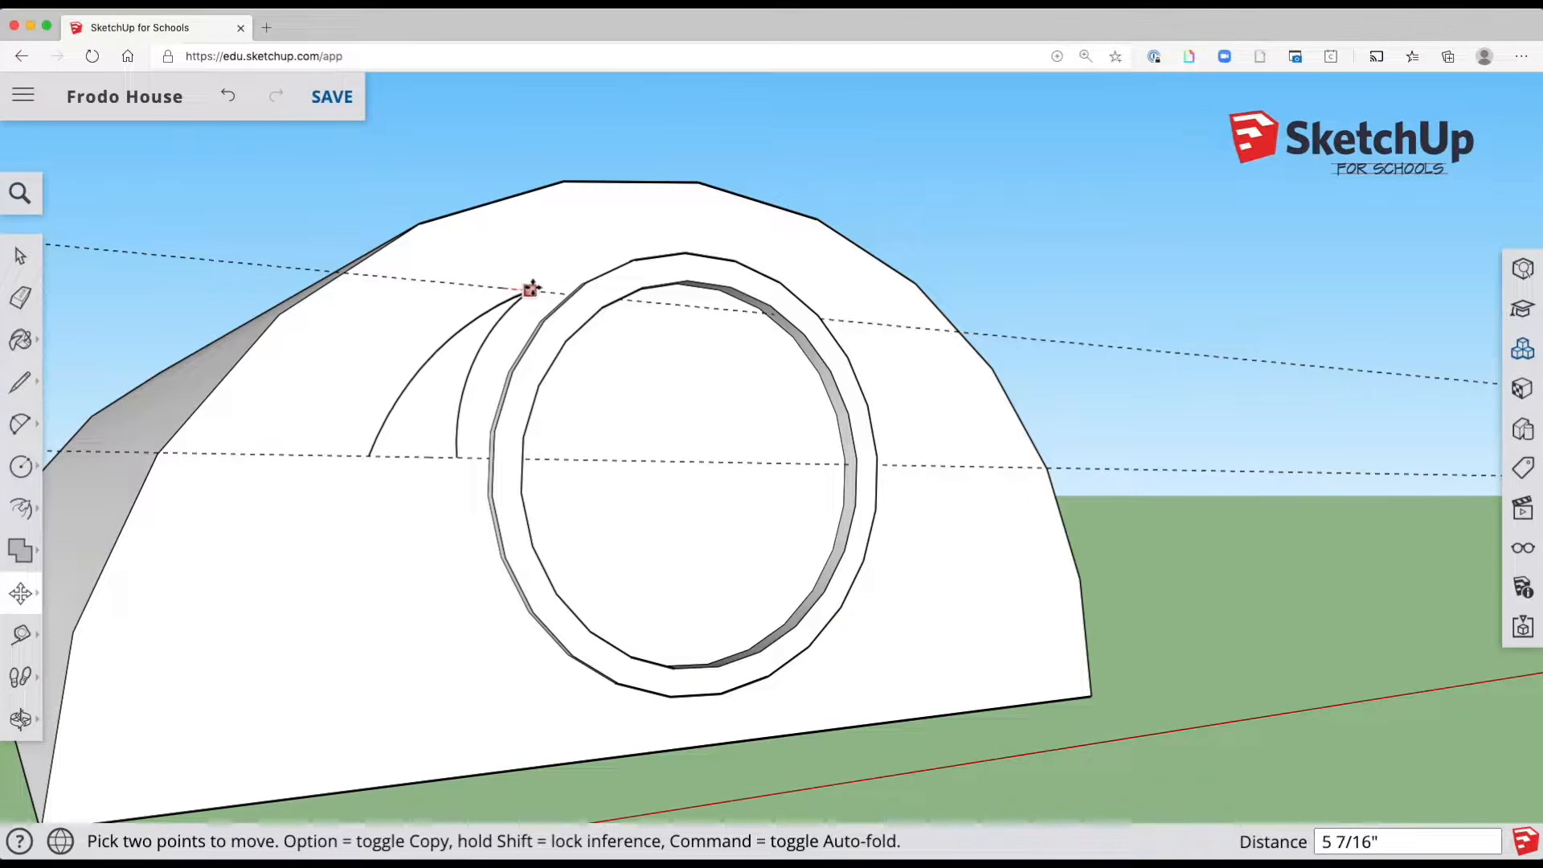
left_click(367, 456)
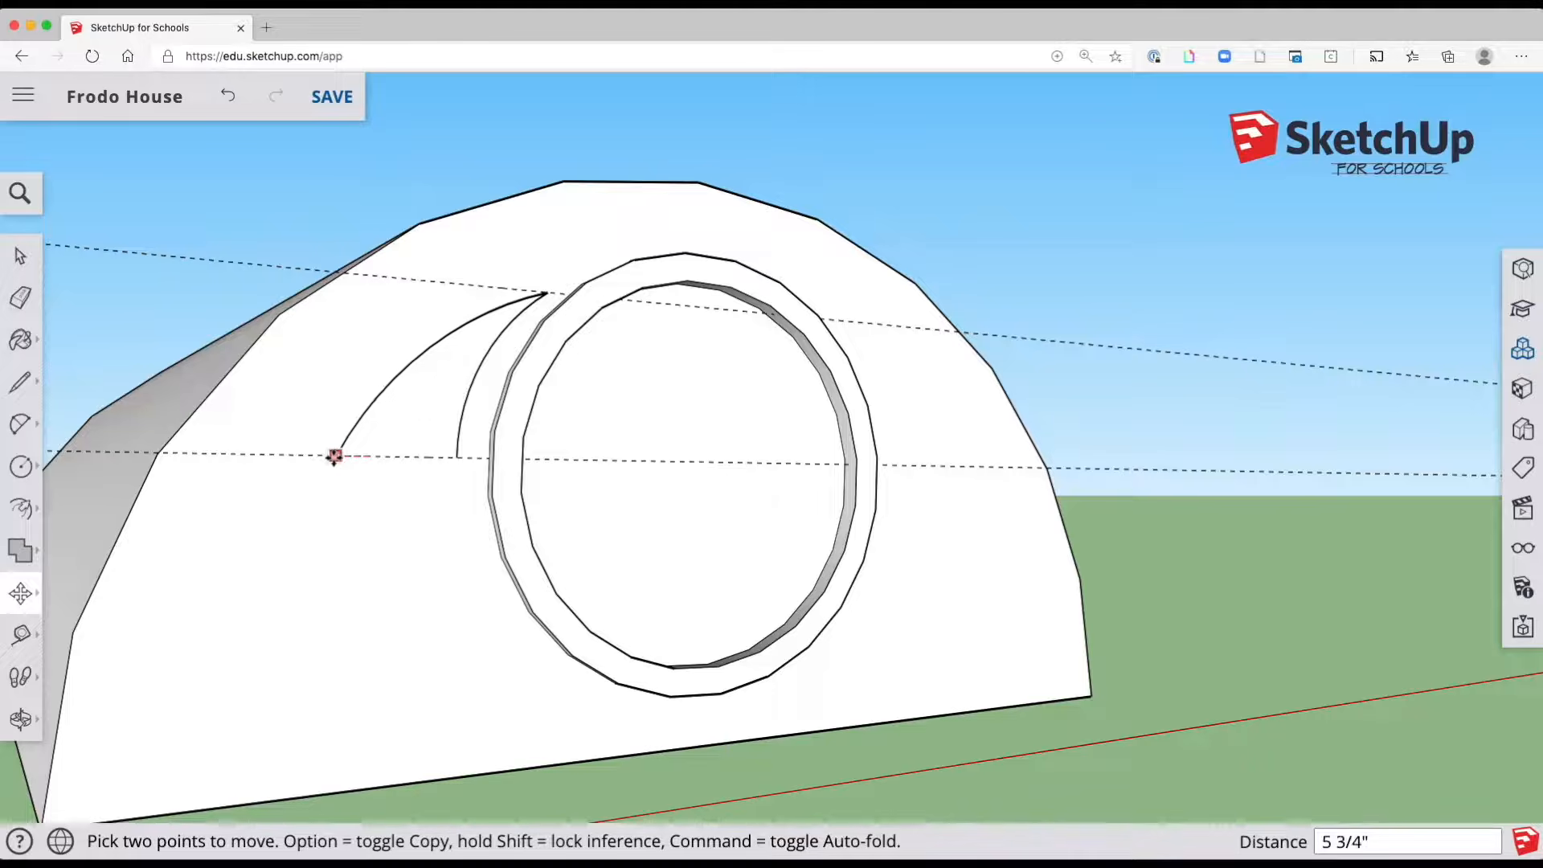
left_click(332, 456)
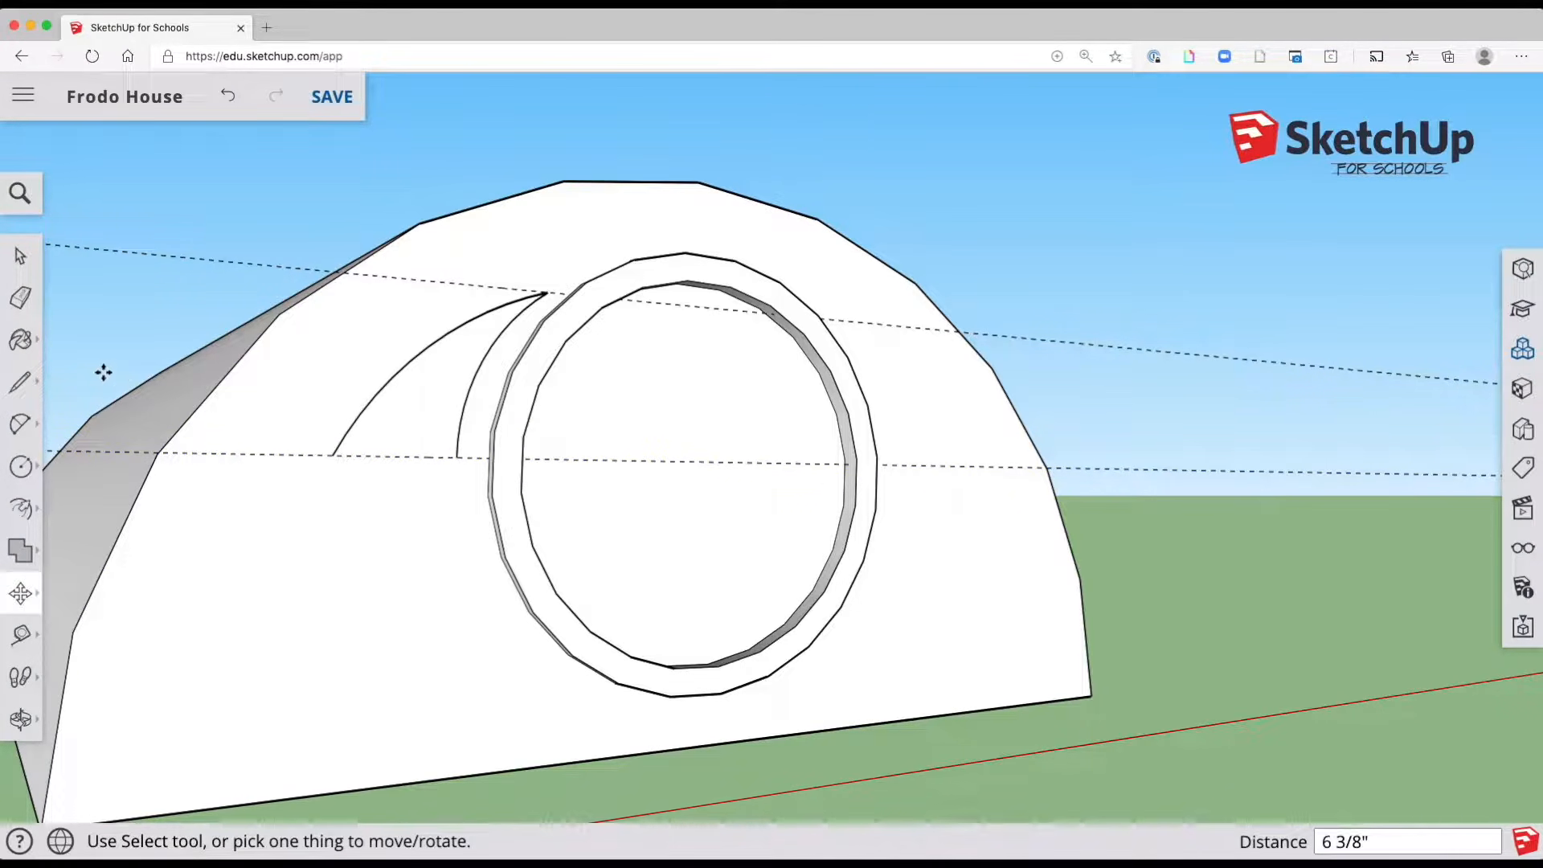
Erase both guides and close the curved window outline with a straight line between the arcs' lower ends
left_click(21, 298)
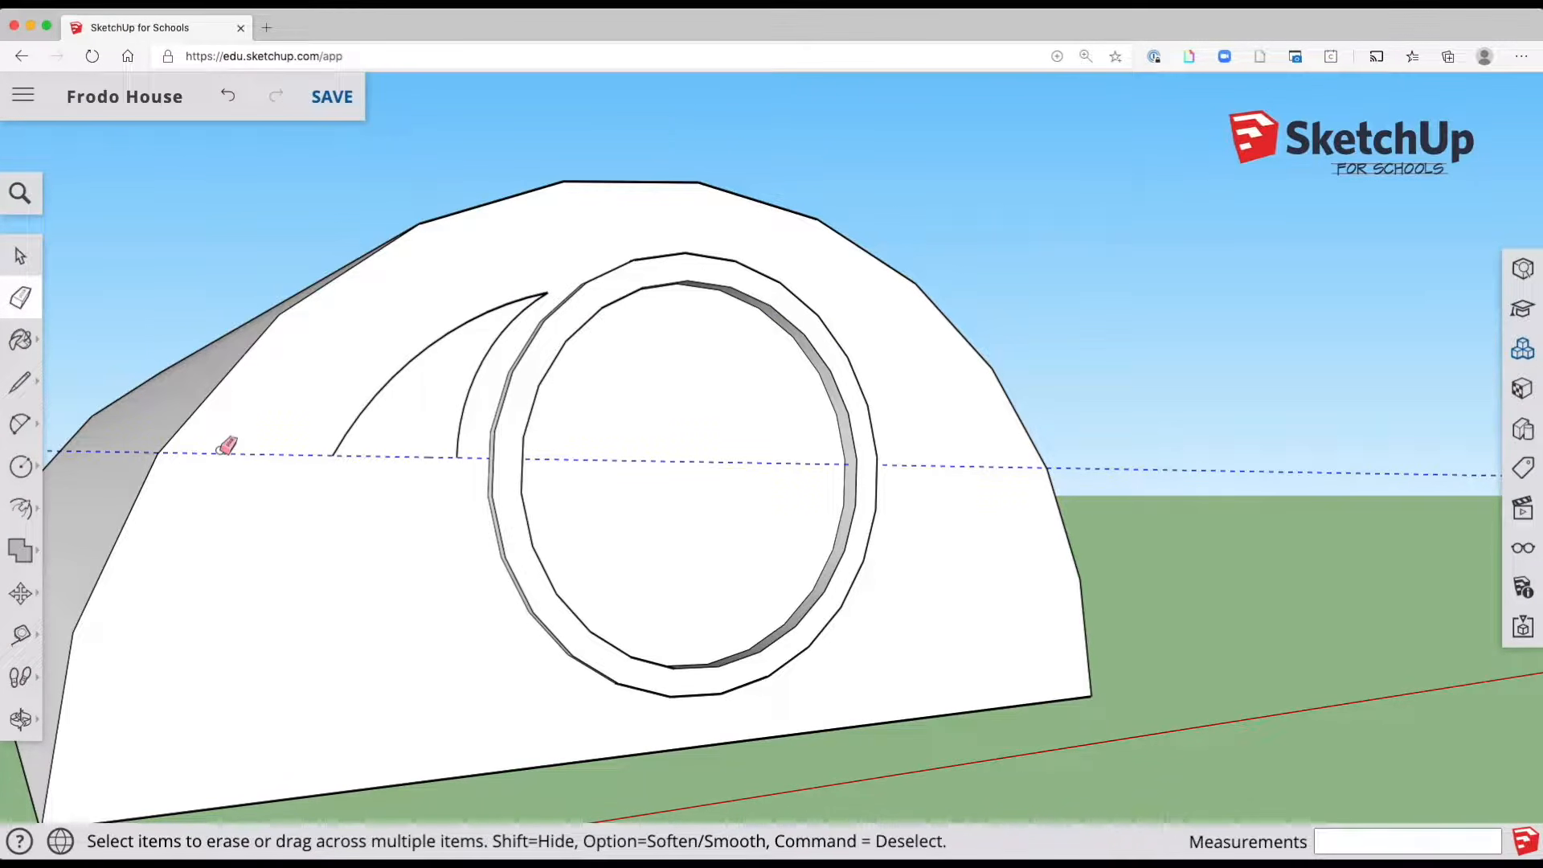
left_click(20, 382)
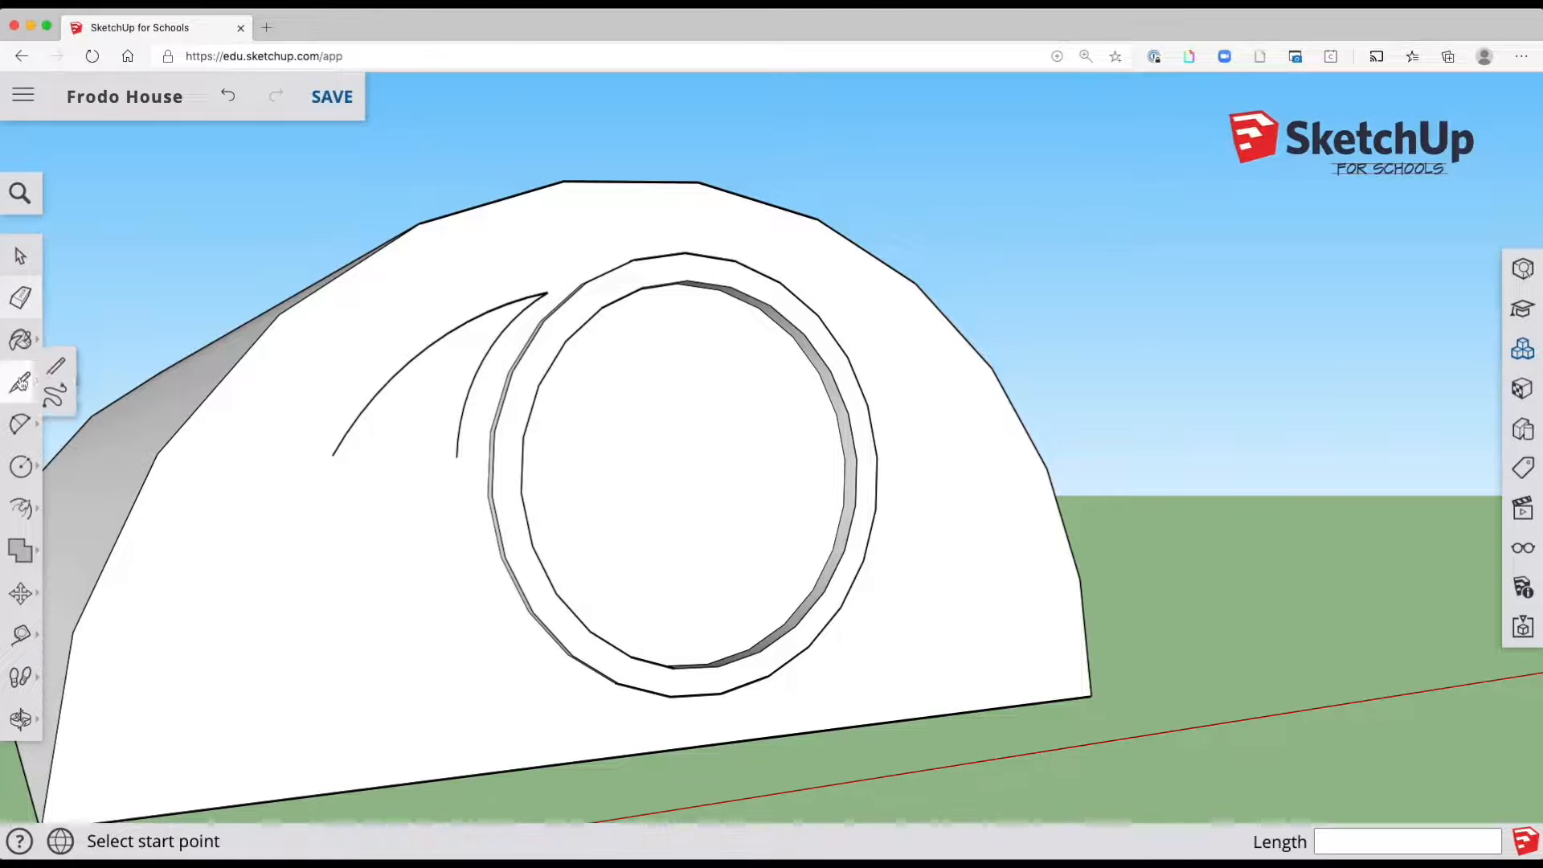
left_click(332, 456)
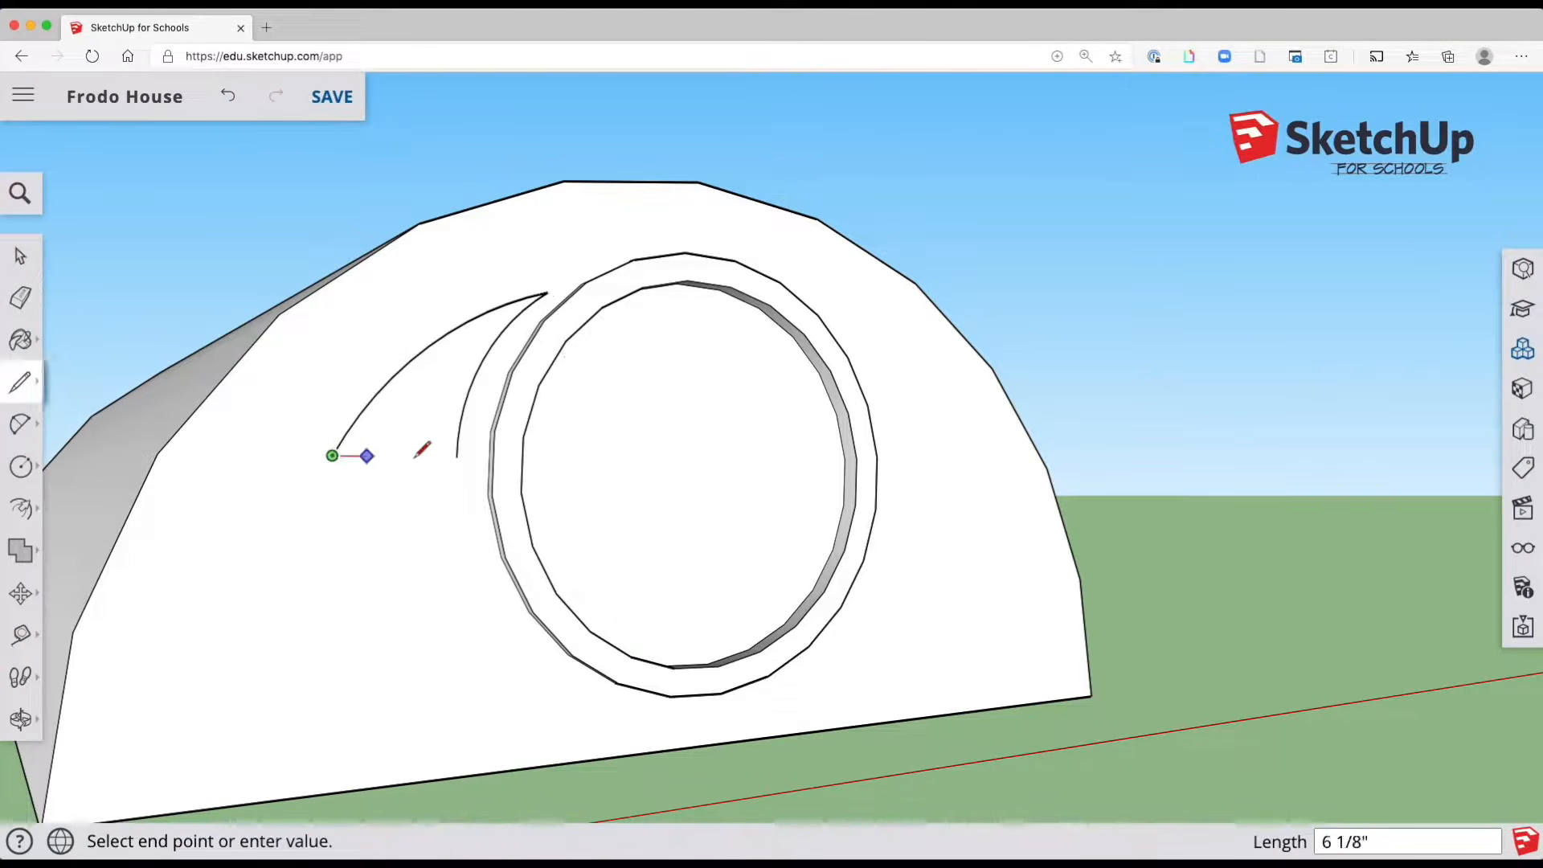
left_click(457, 457)
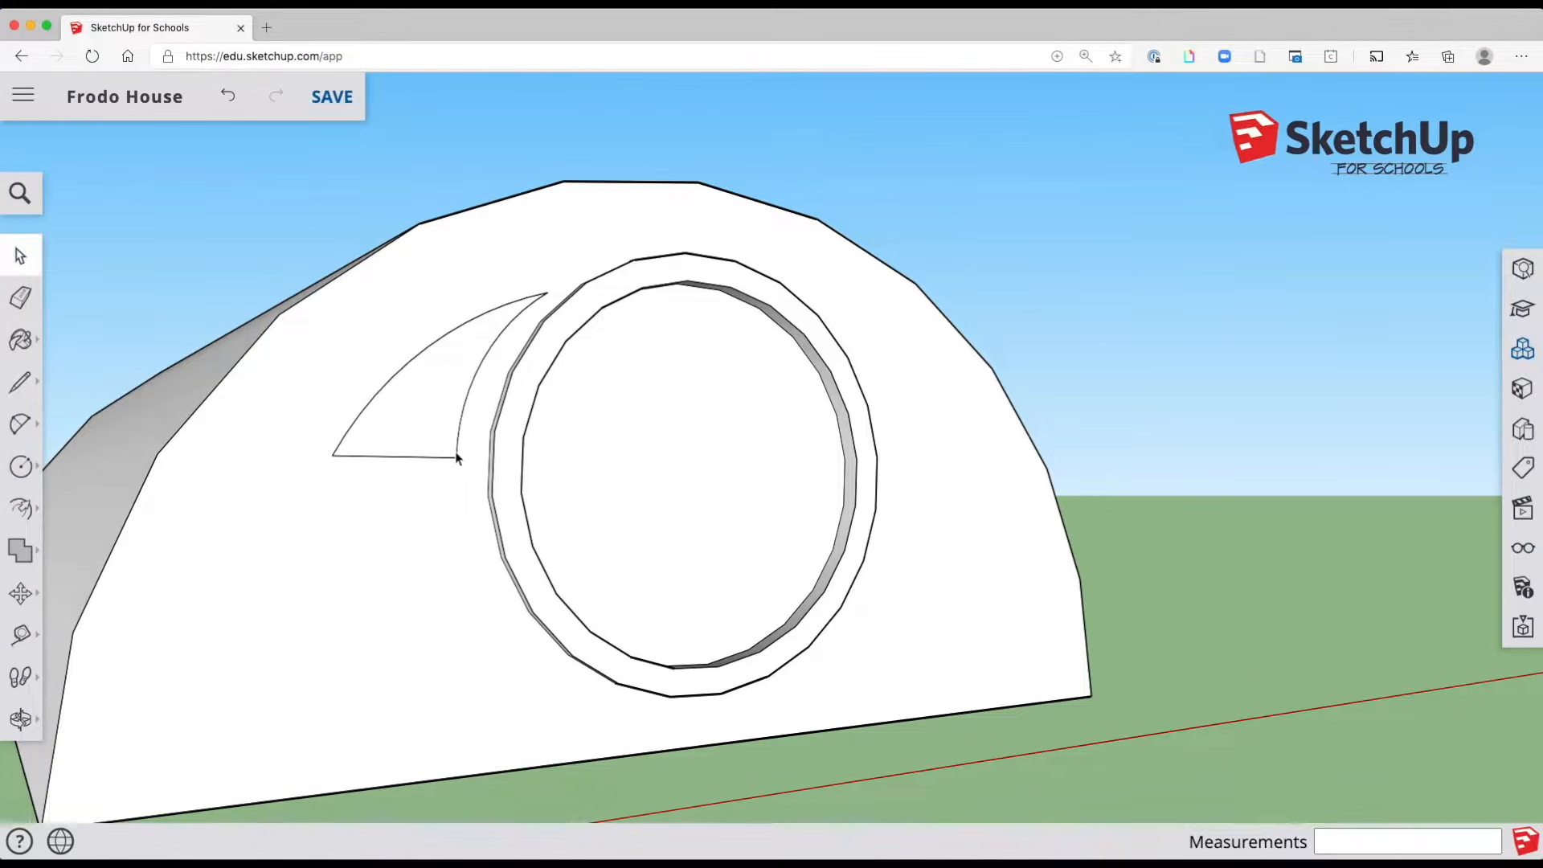
Try offsetting the curved window outline outward by about 1 7/16" and undo the offset
middle_click_drag(458, 452, 347, 458)
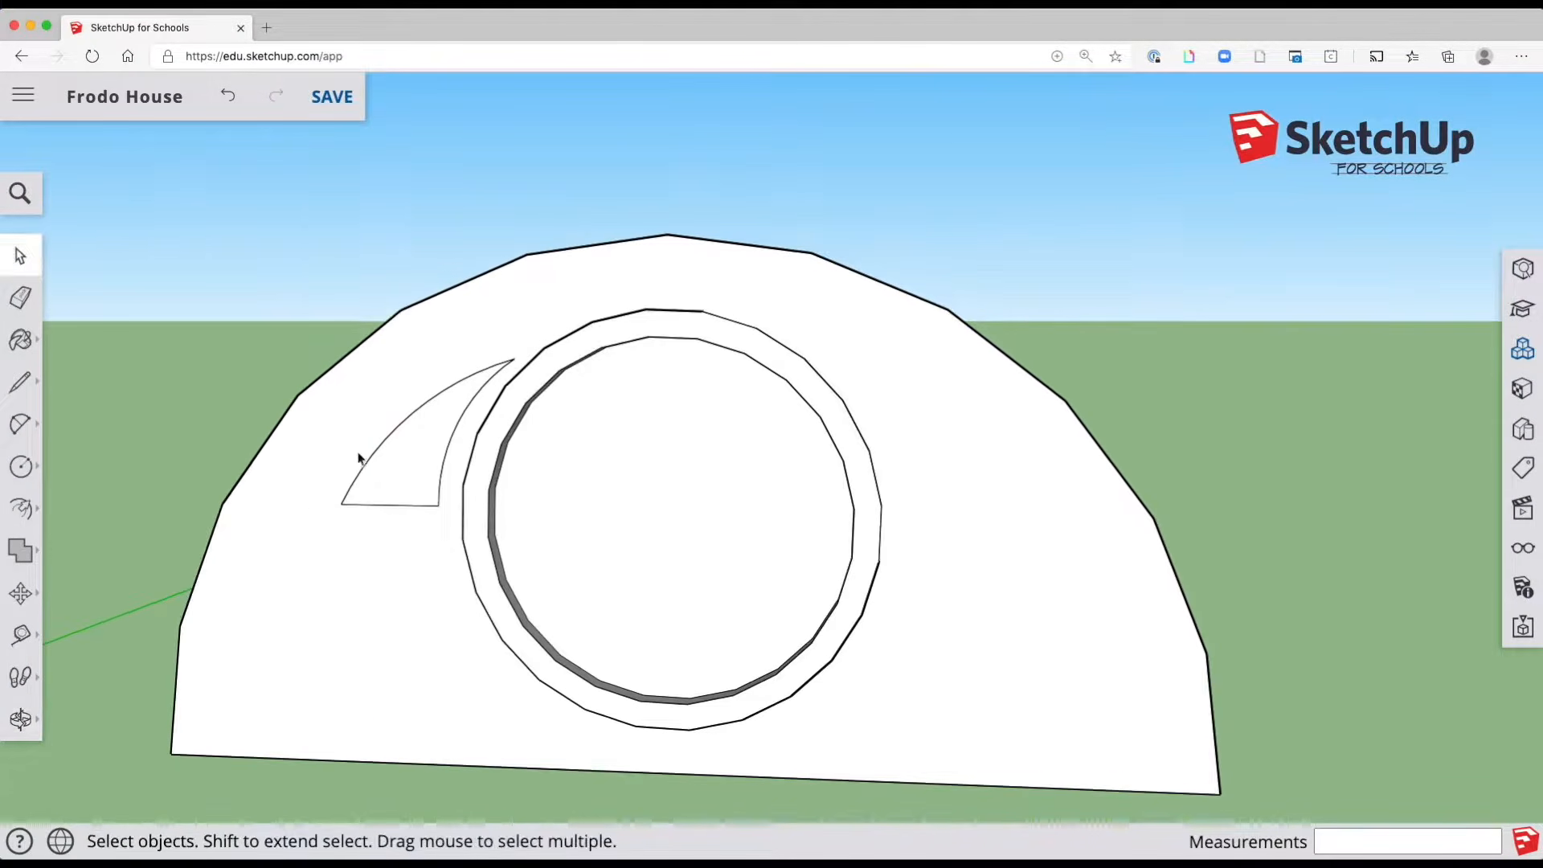
left_click(24, 500)
left_click(98, 507)
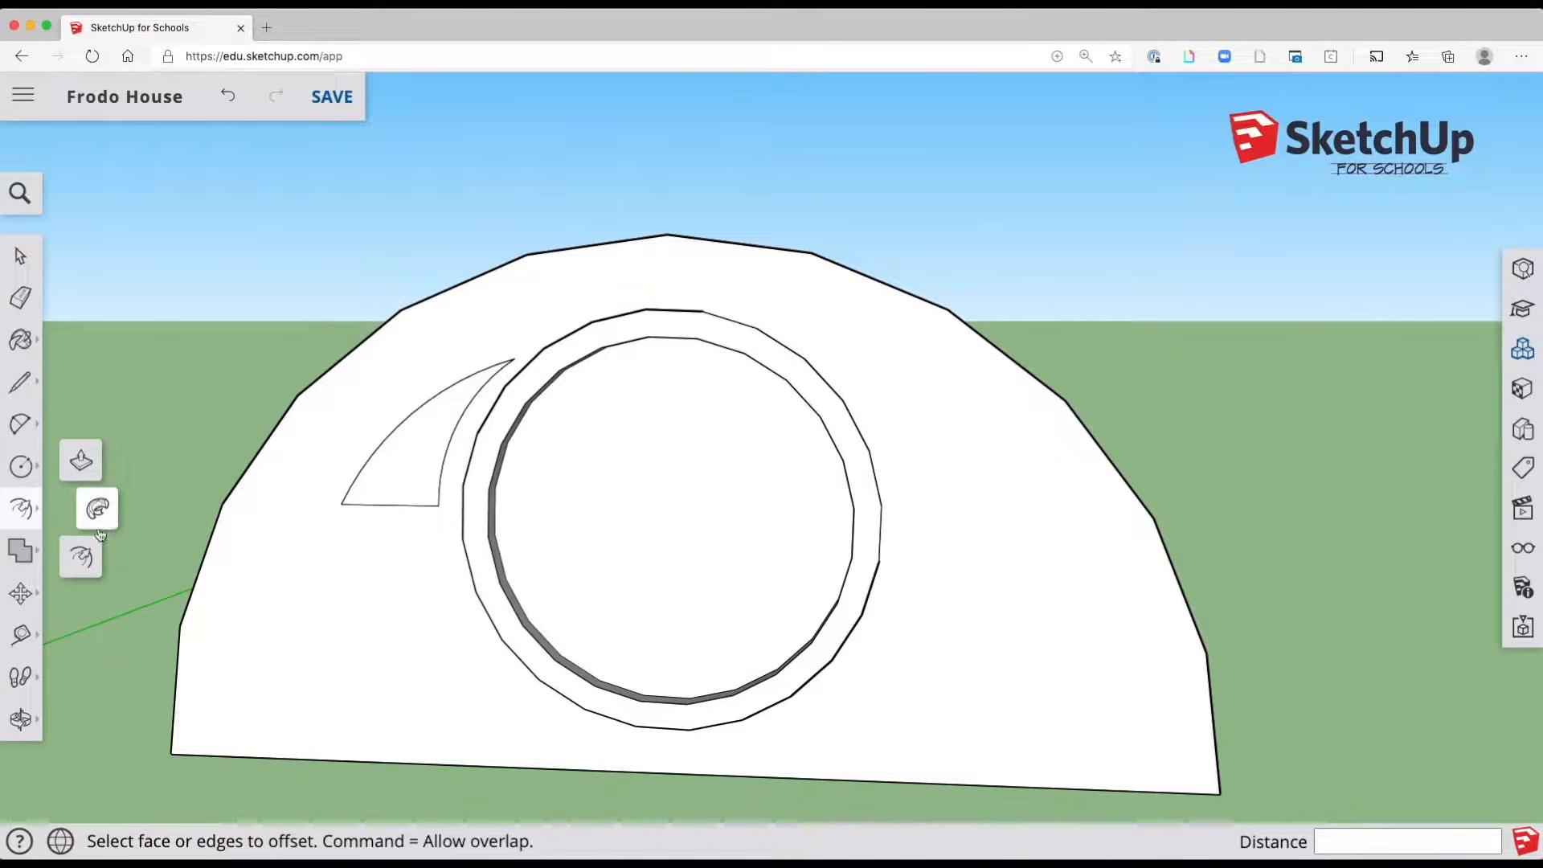
left_click(366, 459)
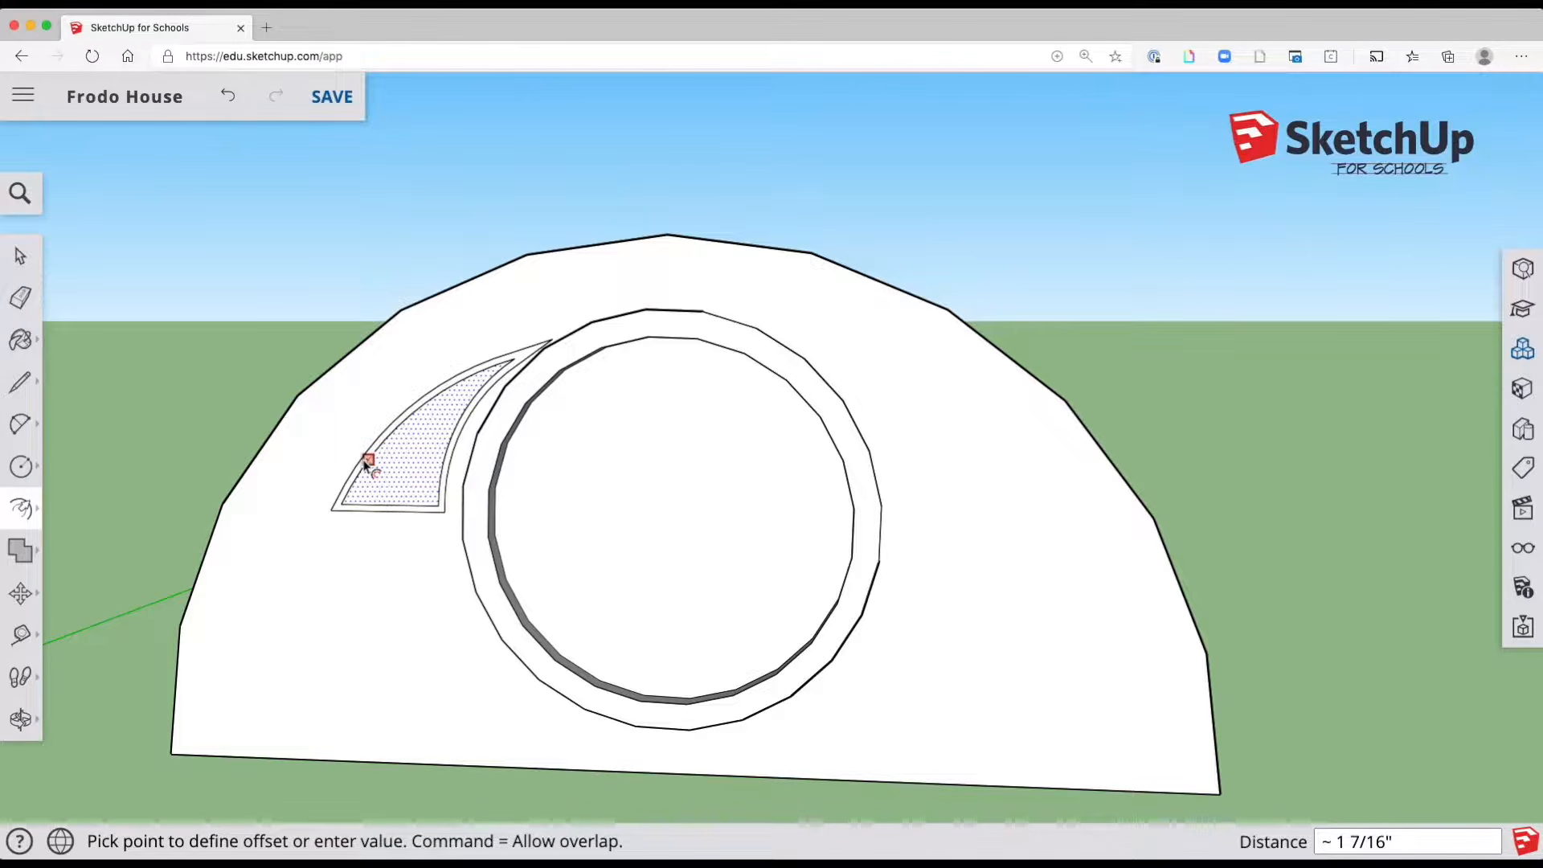
left_click(368, 465)
key("space")
middle_click_drag(369, 485, 501, 440)
key("super+z")
Move the window outline's pointed upper tip about 3" away from the door frame
left_click(20, 593)
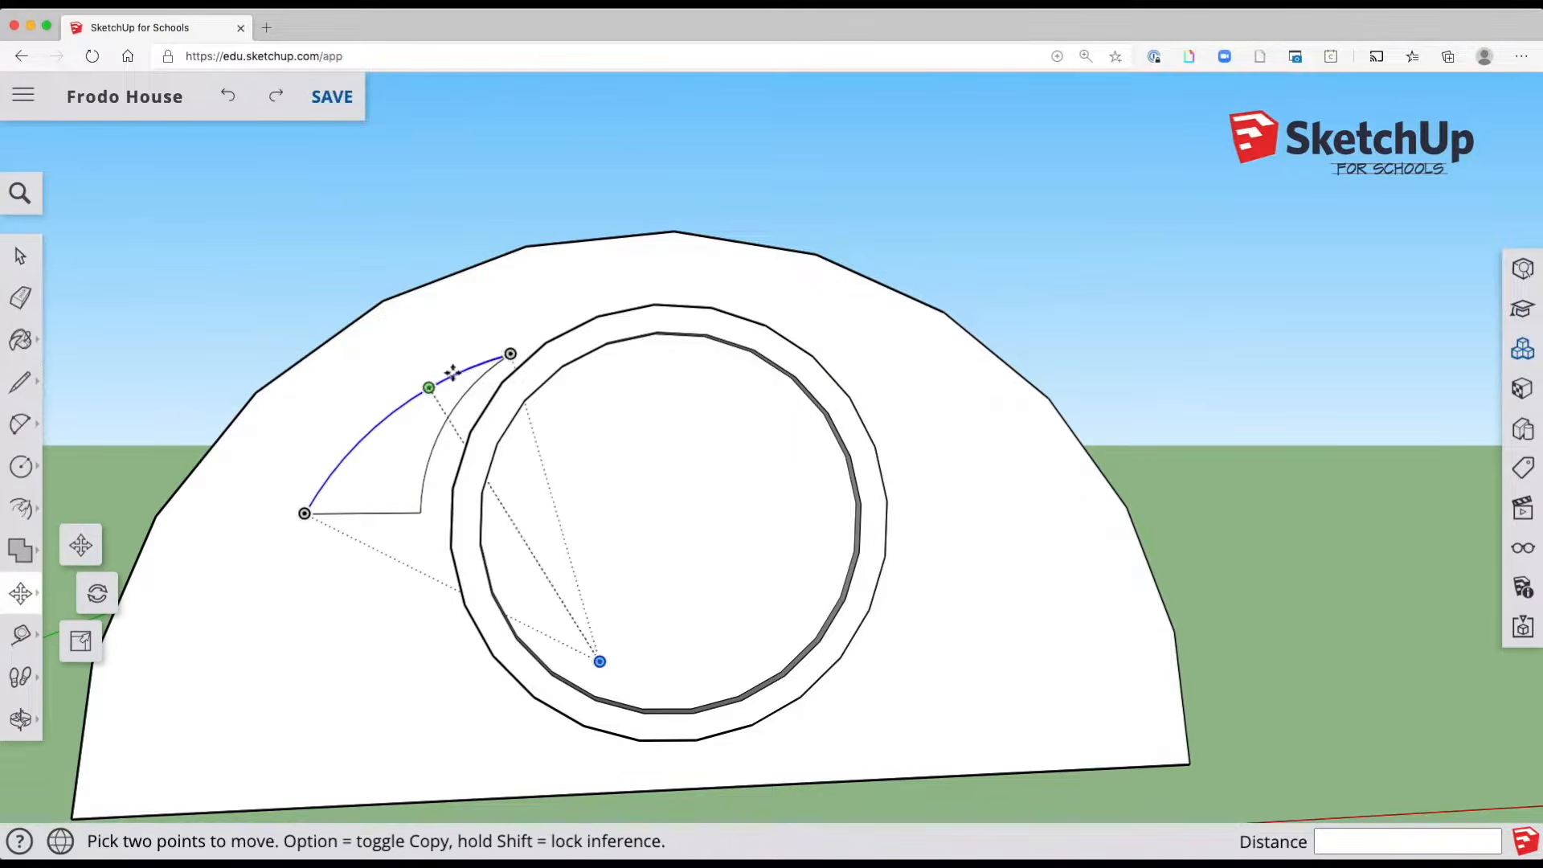
left_click(511, 353)
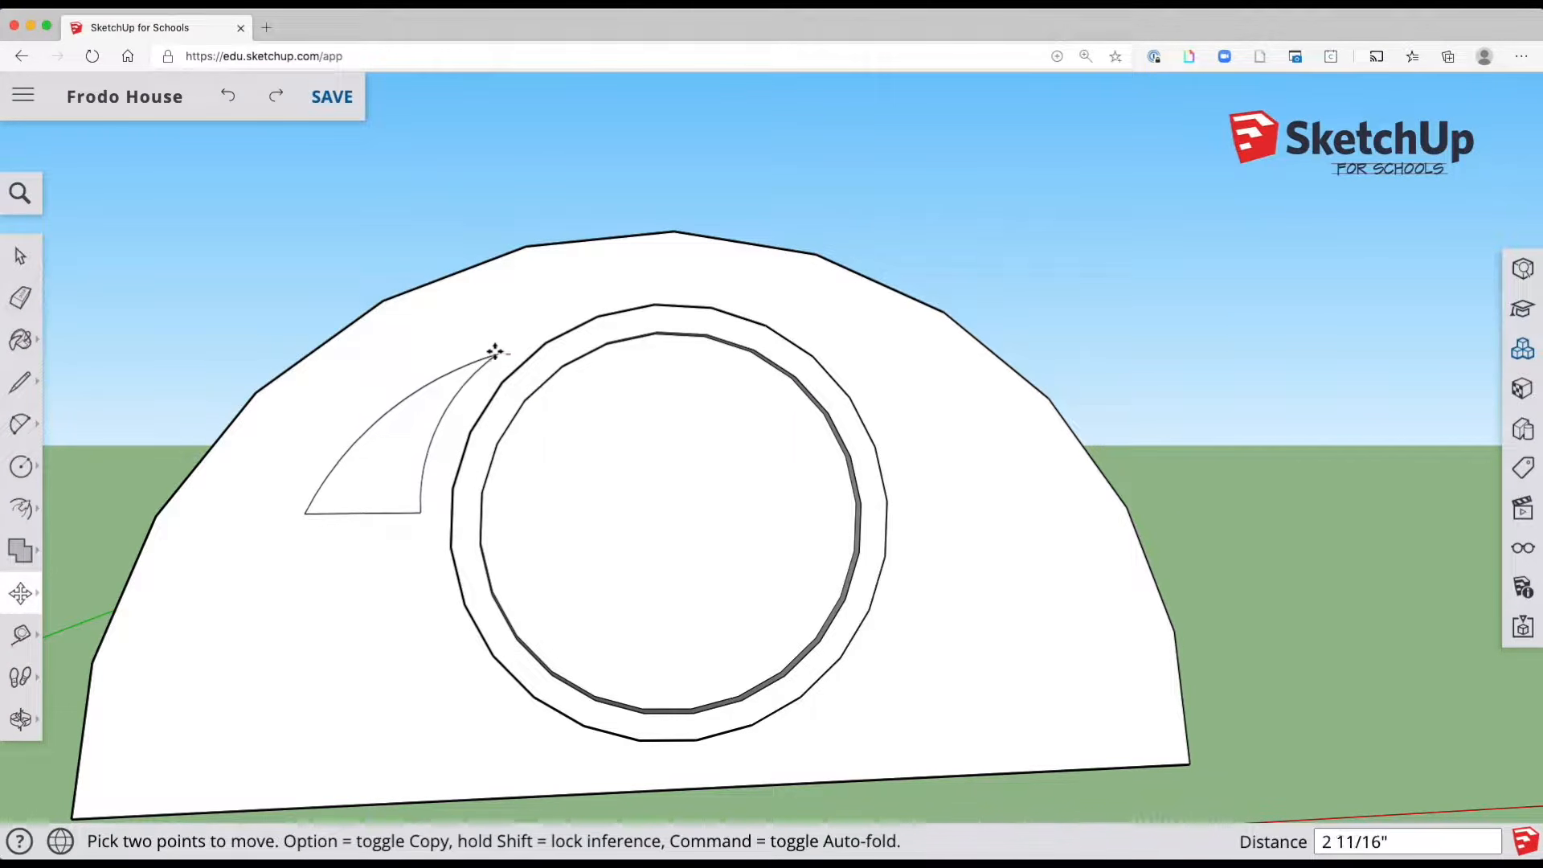
left_click(489, 352)
key("space")
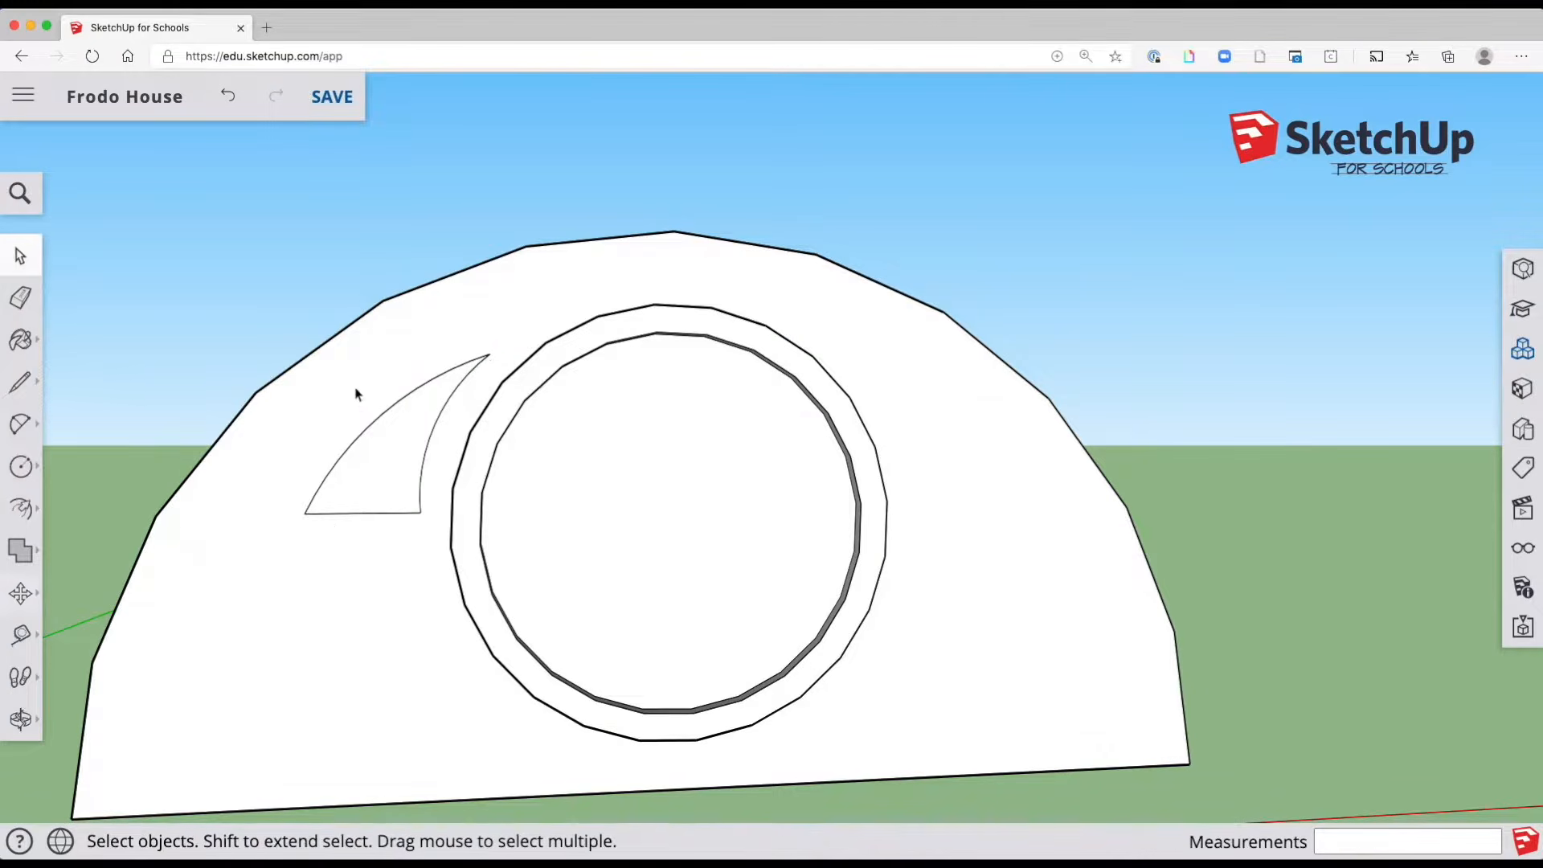
Offset the curved window outline outward by about 2" to form a narrow frame around it
left_click(31, 512)
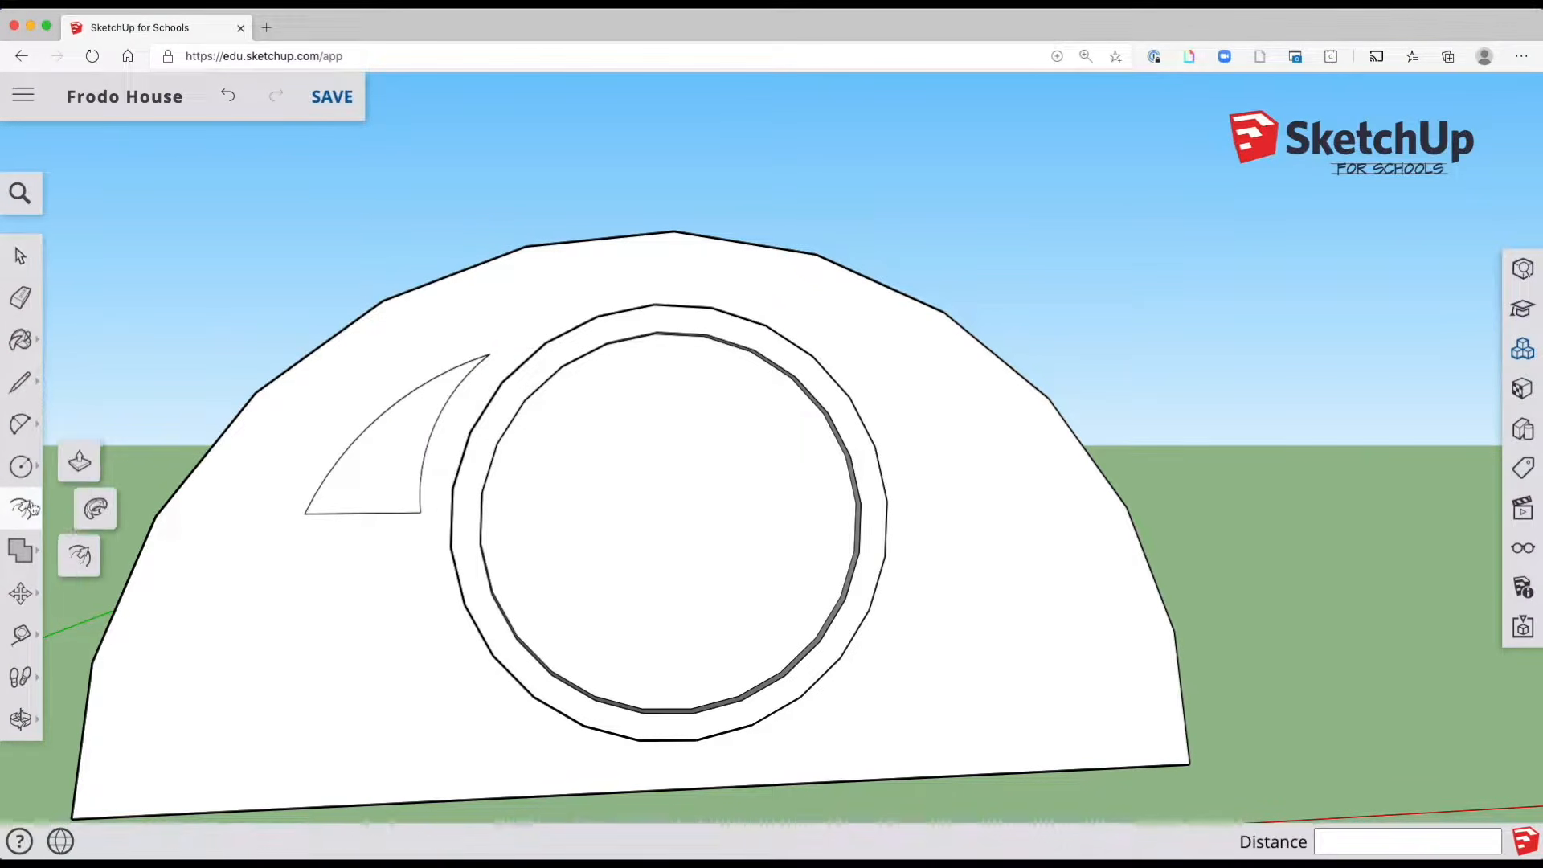
left_click(361, 487)
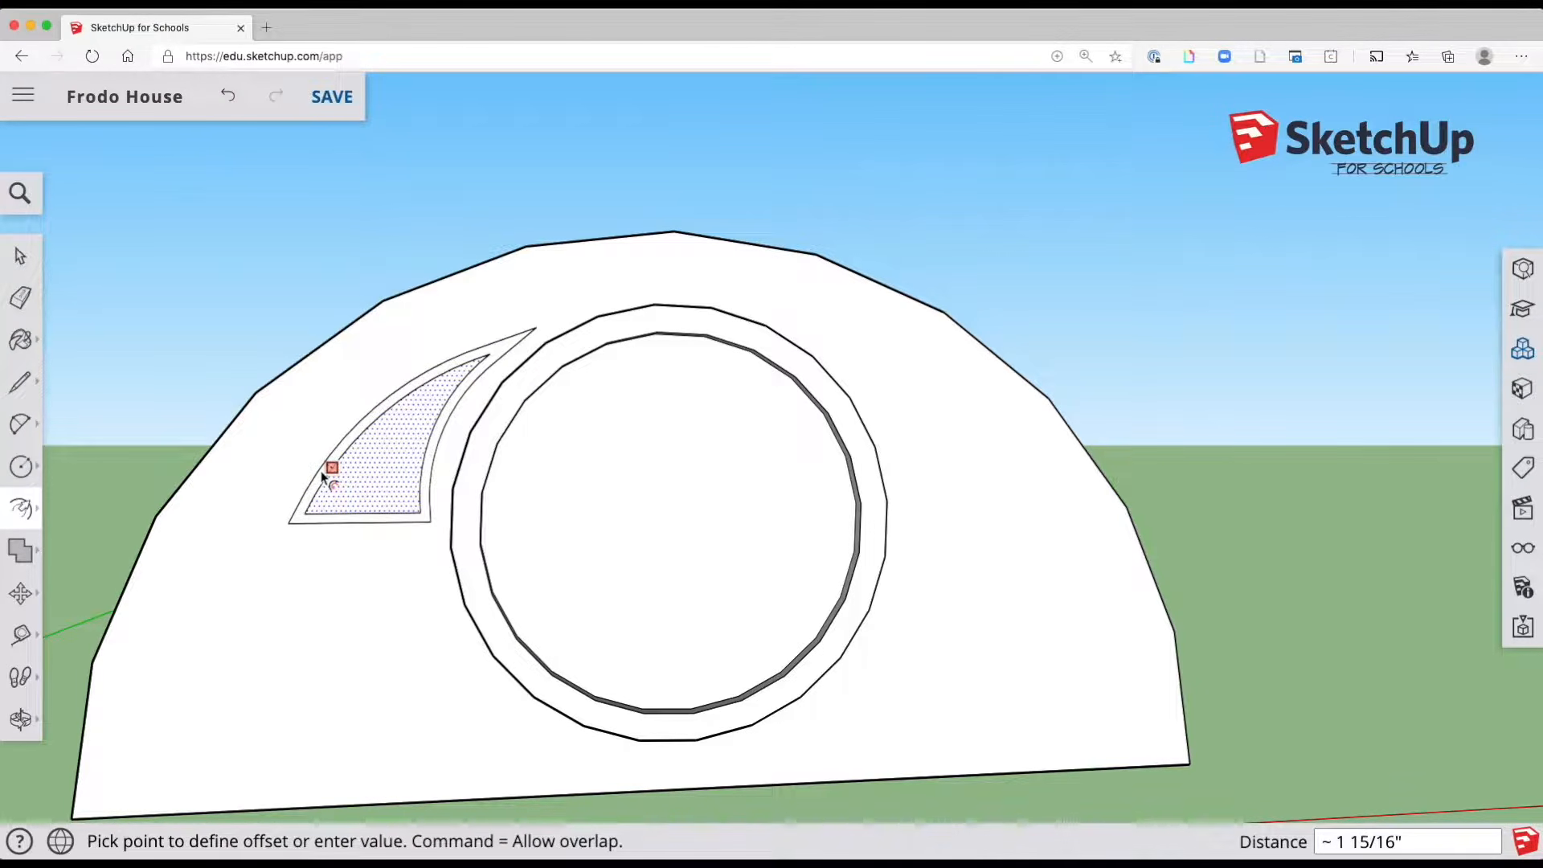
left_click(324, 475)
key("space")
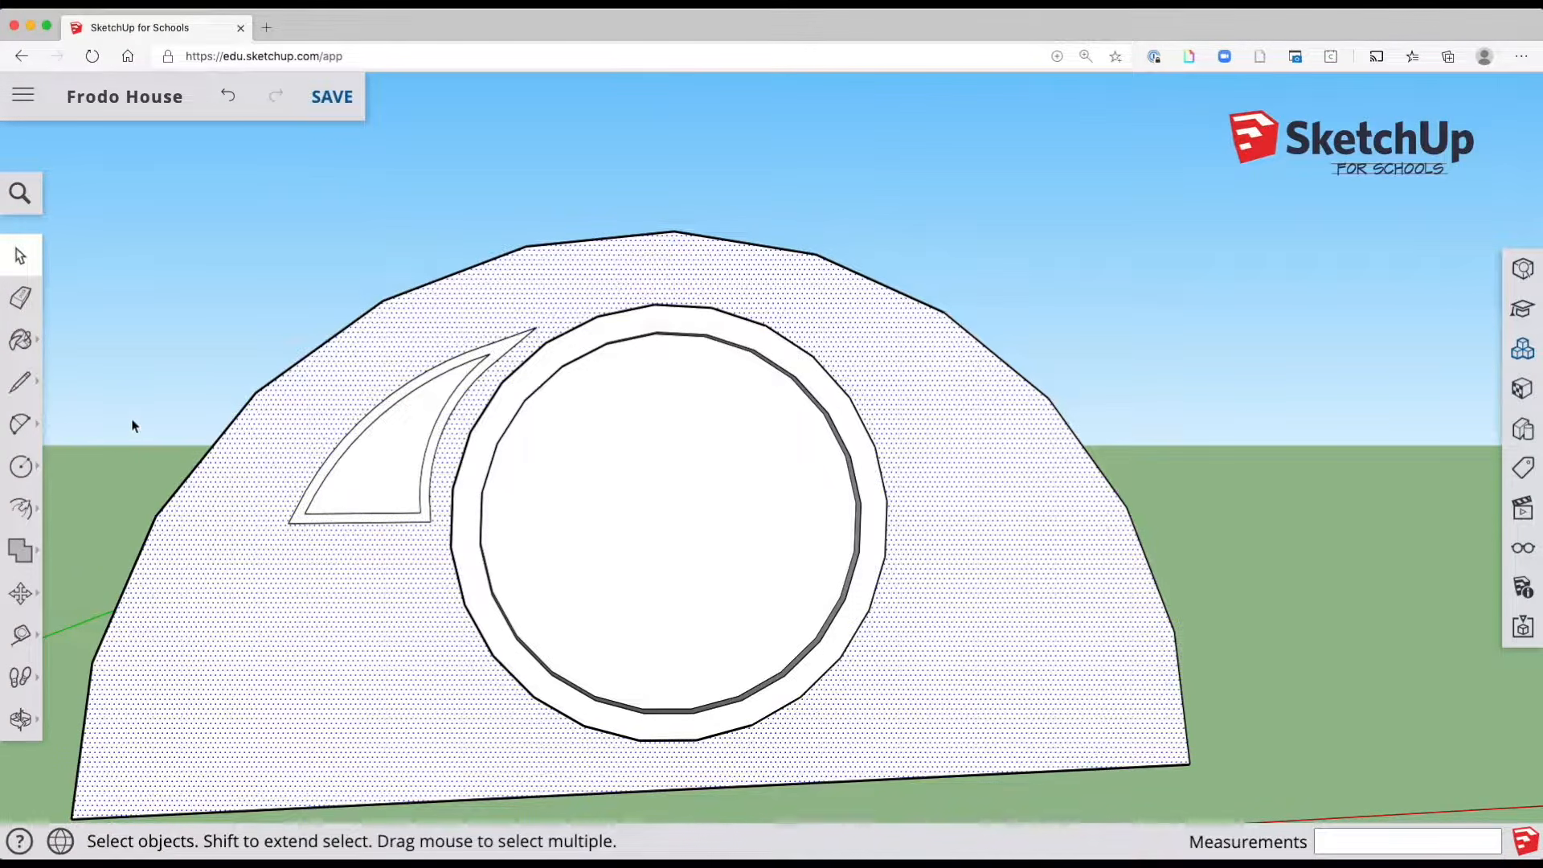
Select the window frame face with its edges and copy it about 17' 9" along the red axis, past the house's right side
middle_click_drag(289, 420, 161, 541)
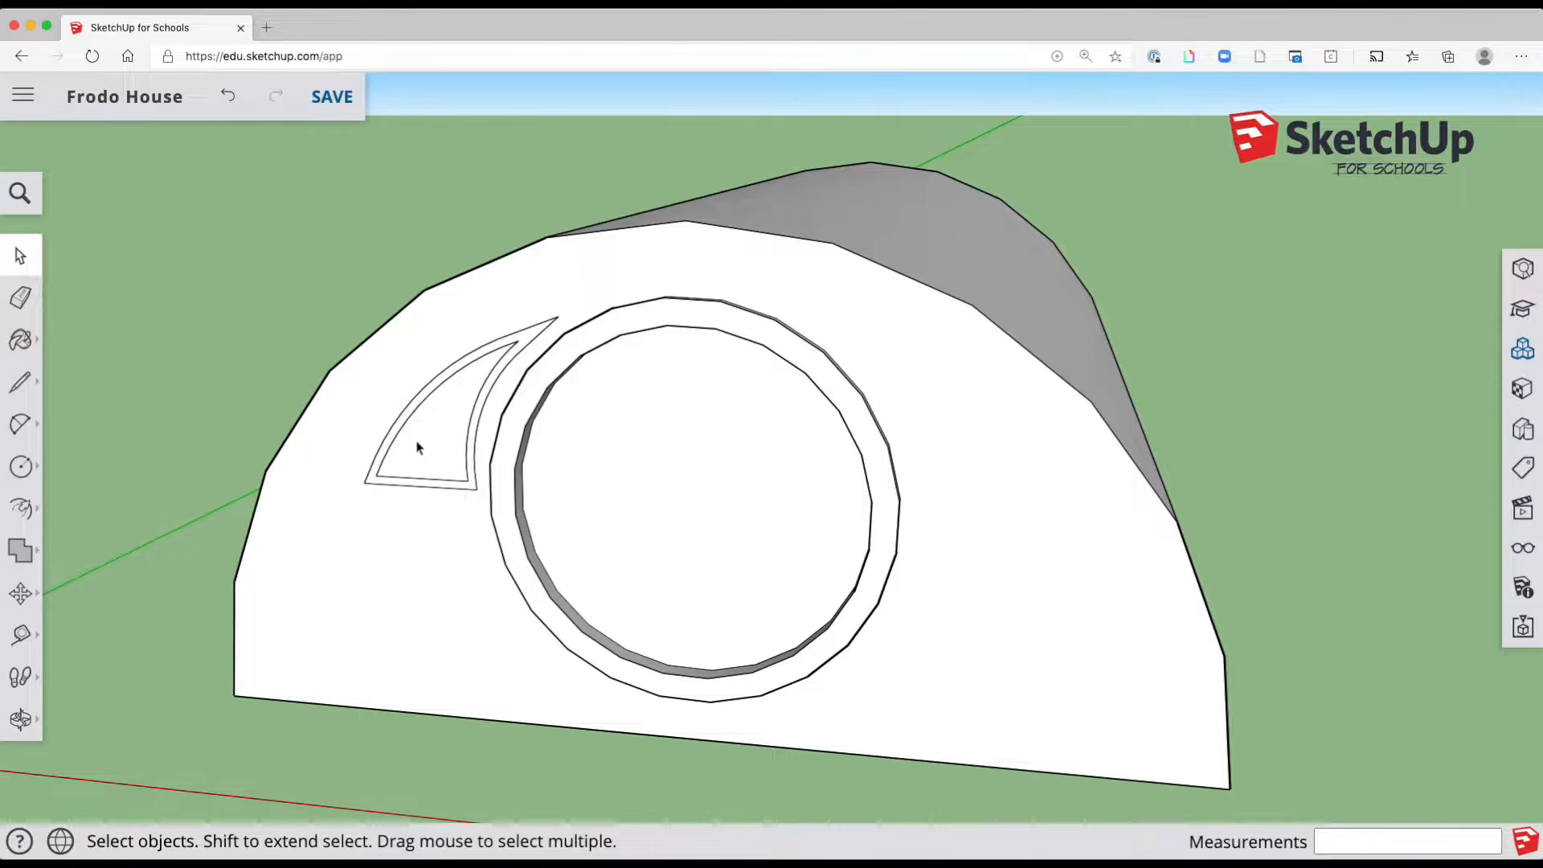
scroll(533, 343, "up", 3)
double_click(533, 343)
scroll(533, 343, "down", 5)
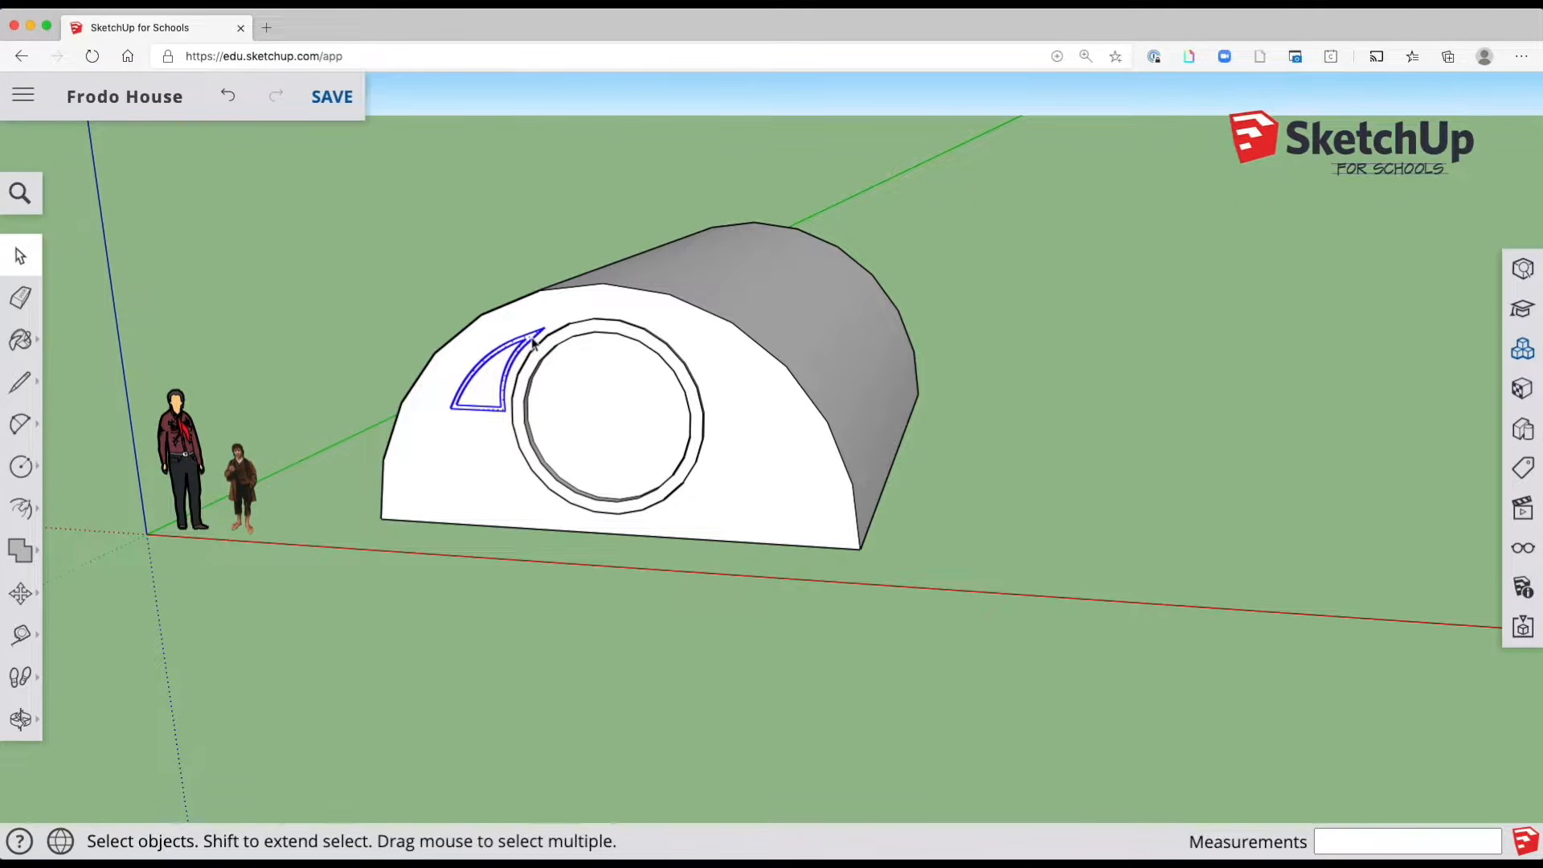
scroll(533, 343, "up", 4)
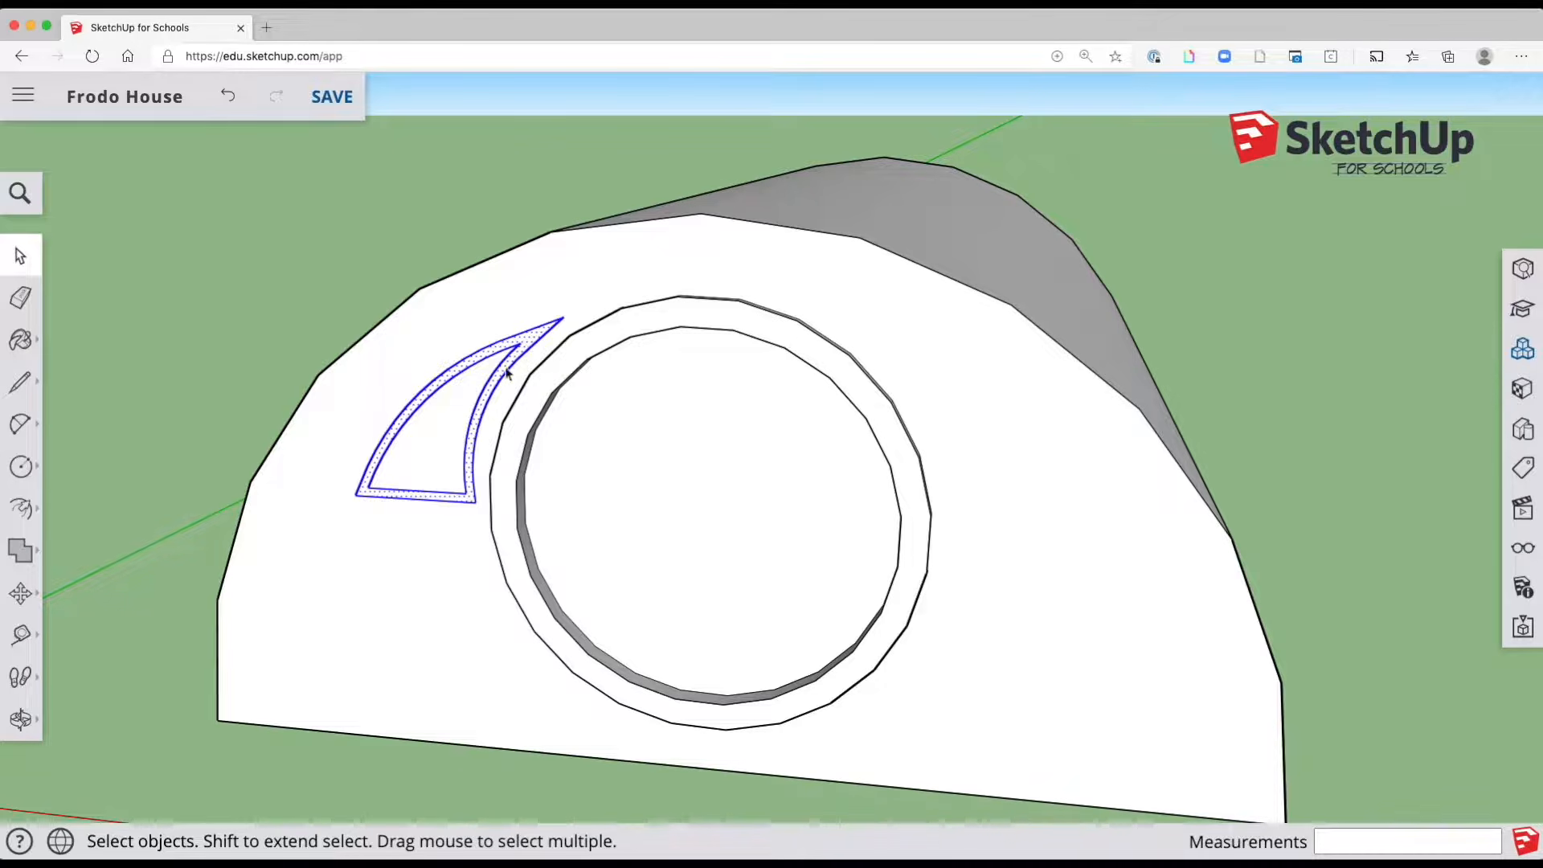
key("o")
left_click_drag(461, 424, 606, 286)
key("space")
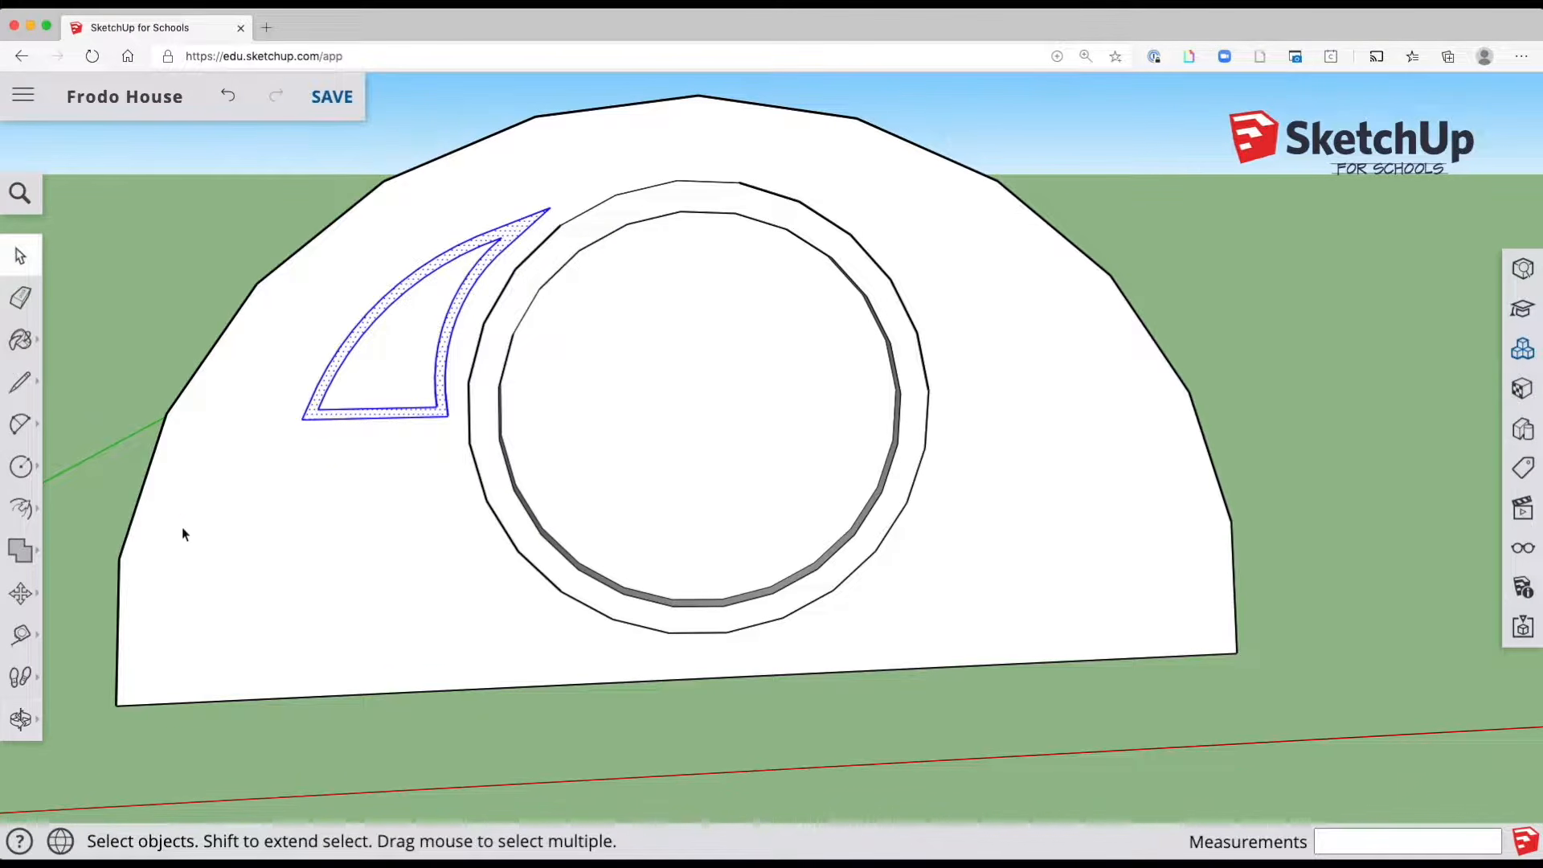
left_click(32, 590)
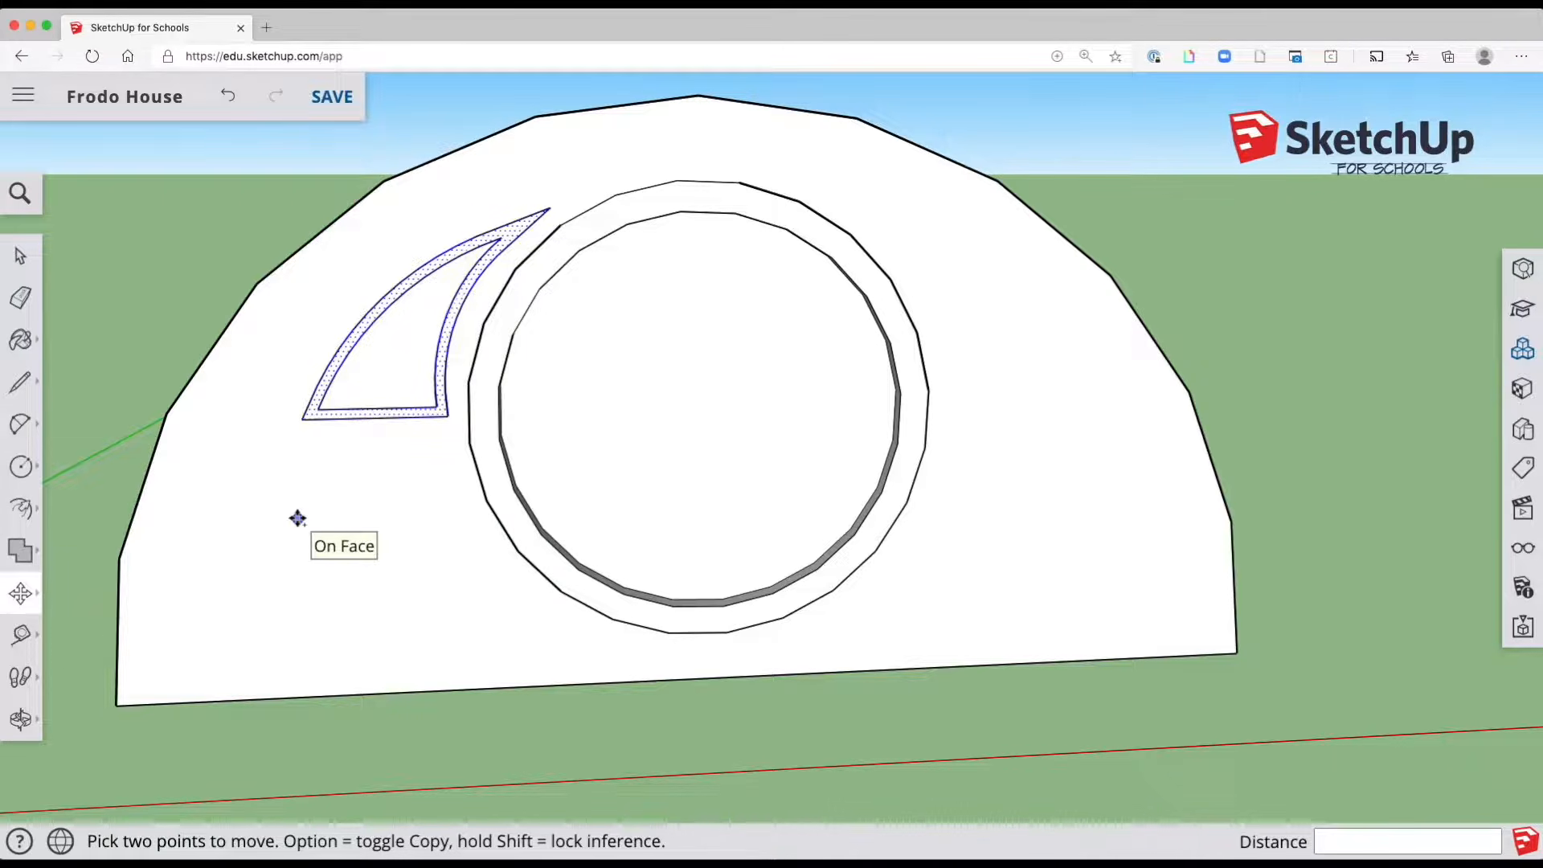
key("alt")
left_click(297, 518)
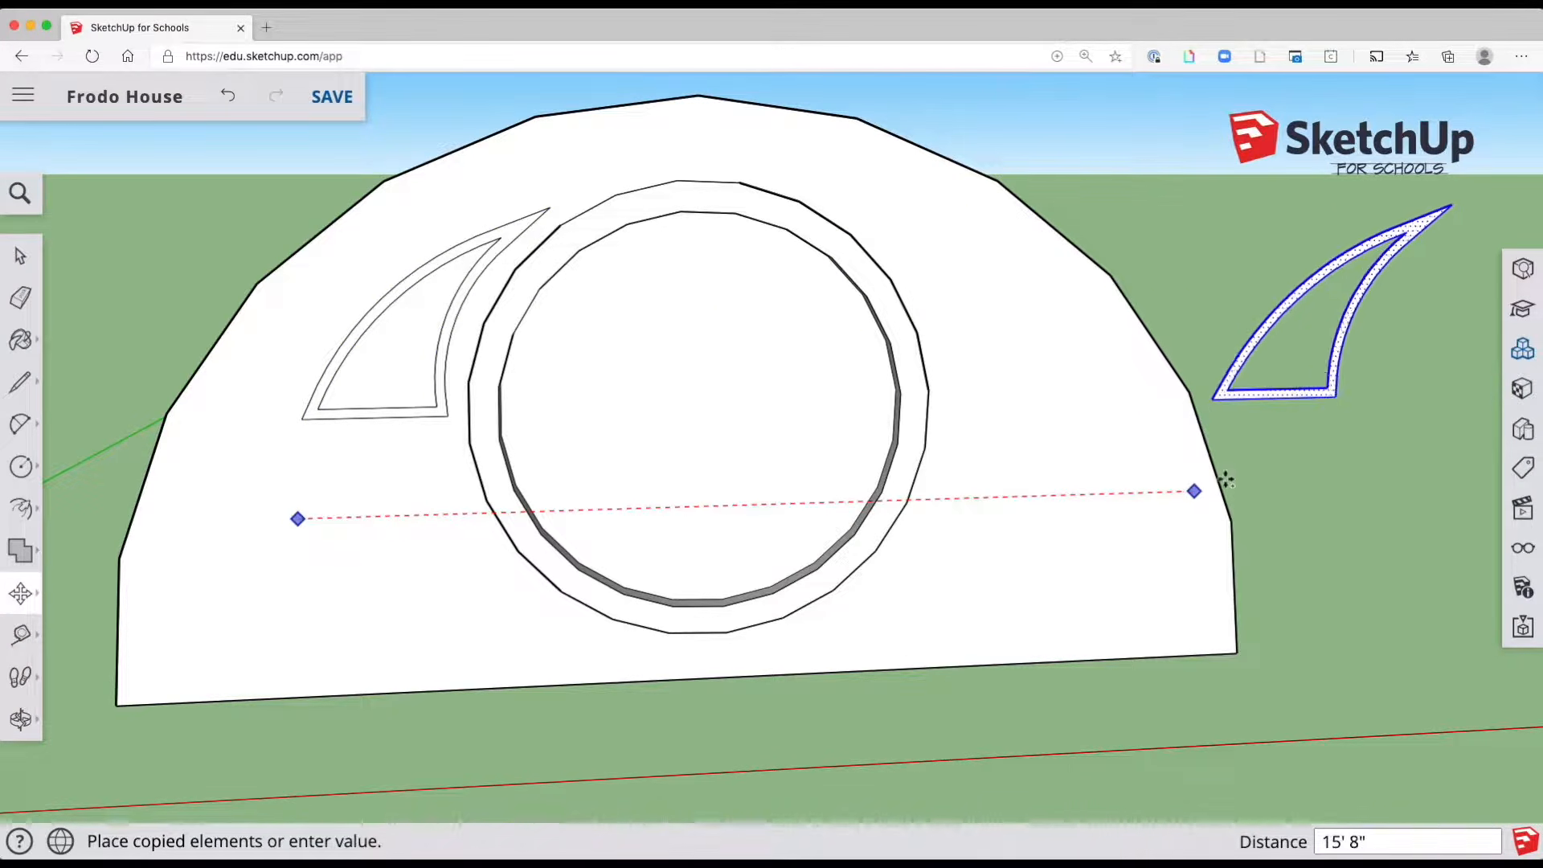
left_click(1303, 475)
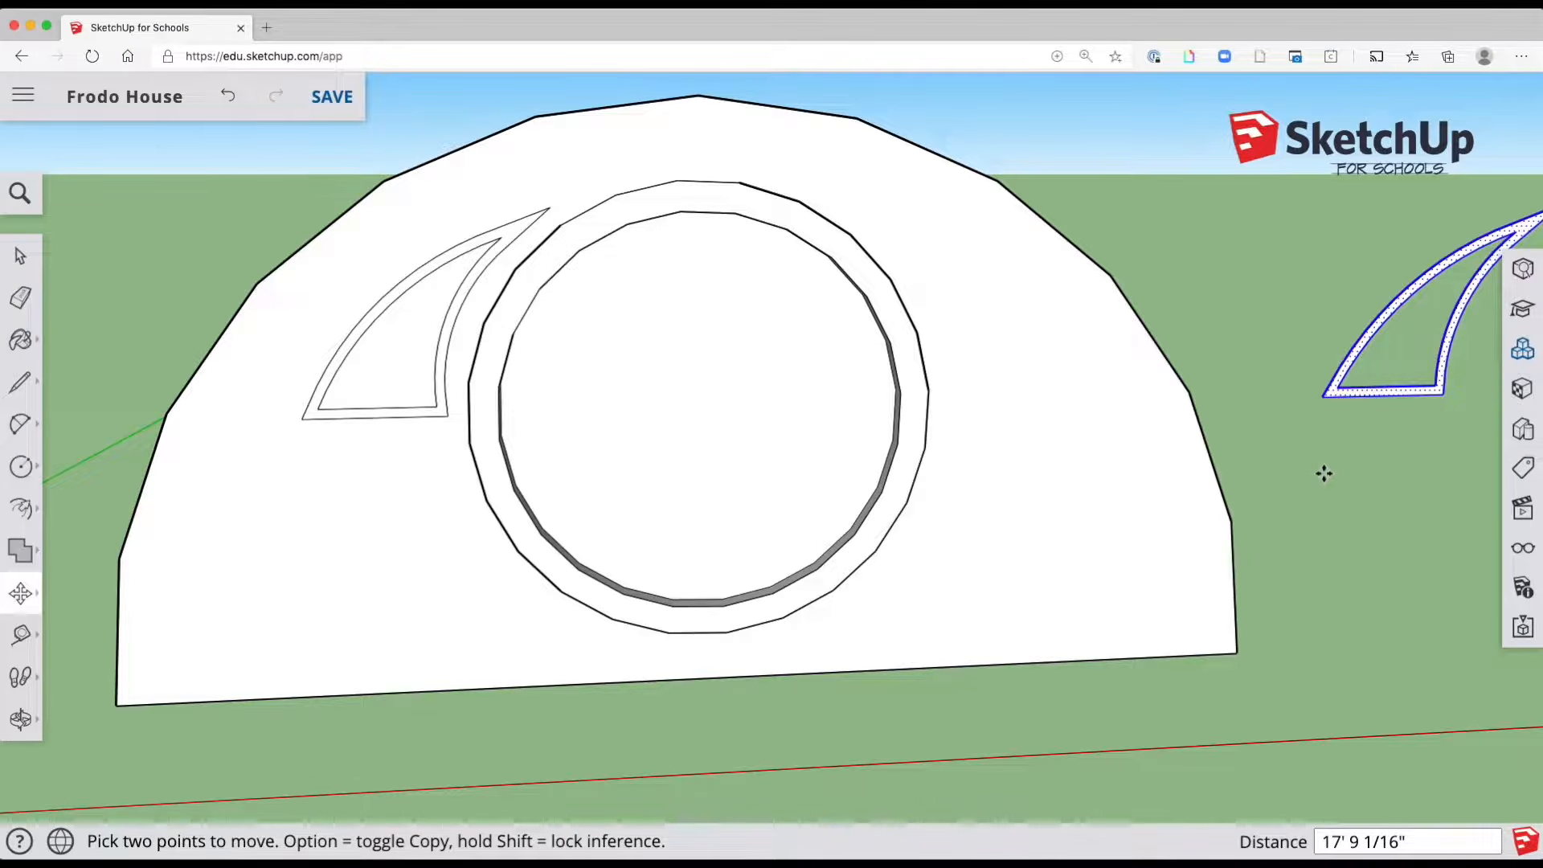
Flip the copied window frame along the red direction to mirror the original
key("o")
left_click_drag(1271, 472, 968, 503)
key("m")
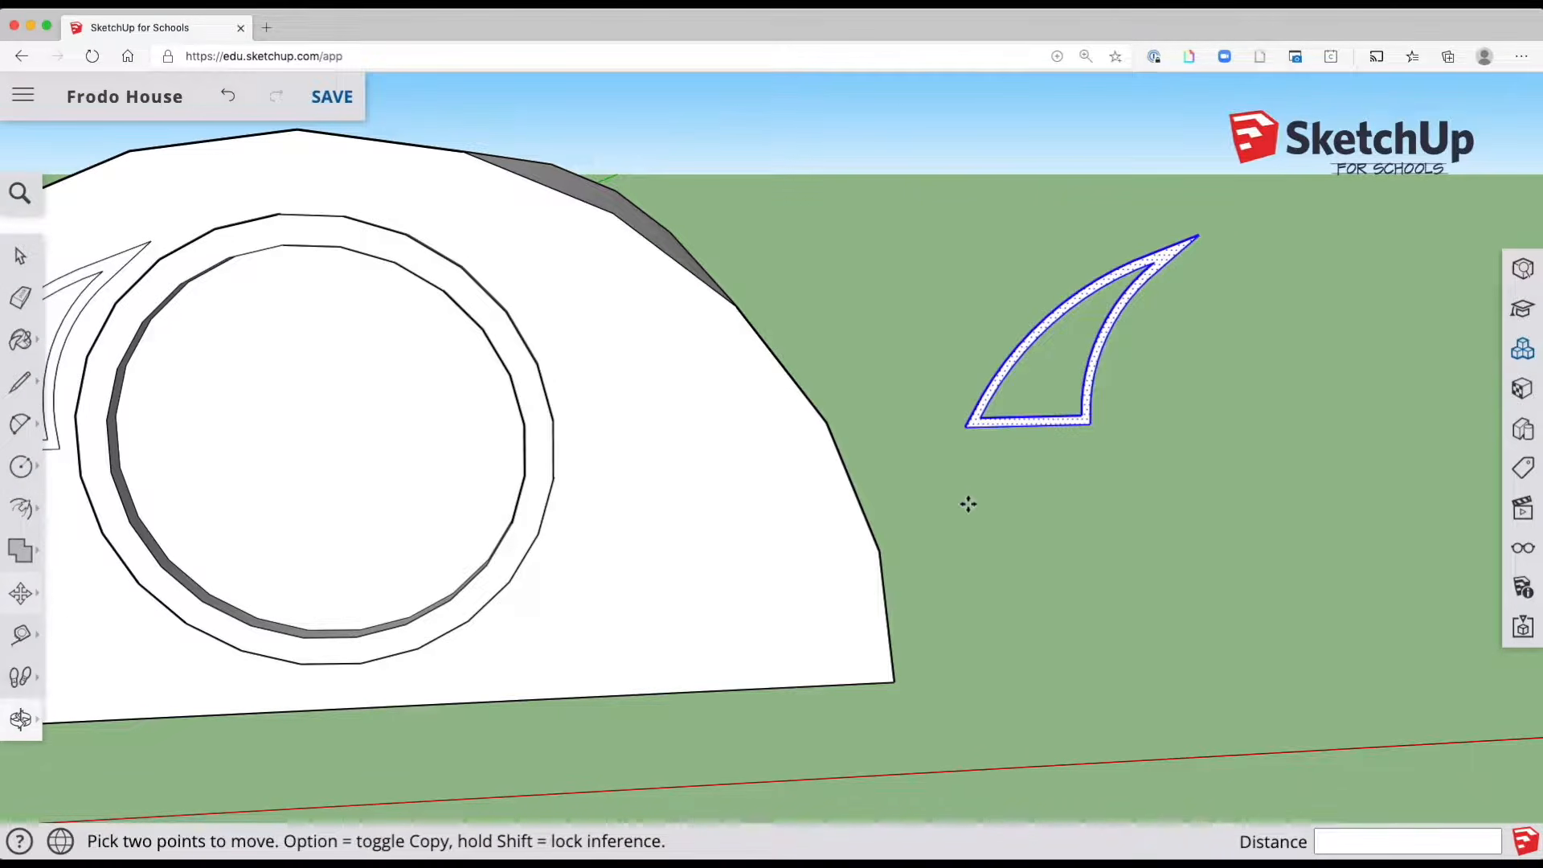
right_click(1021, 426)
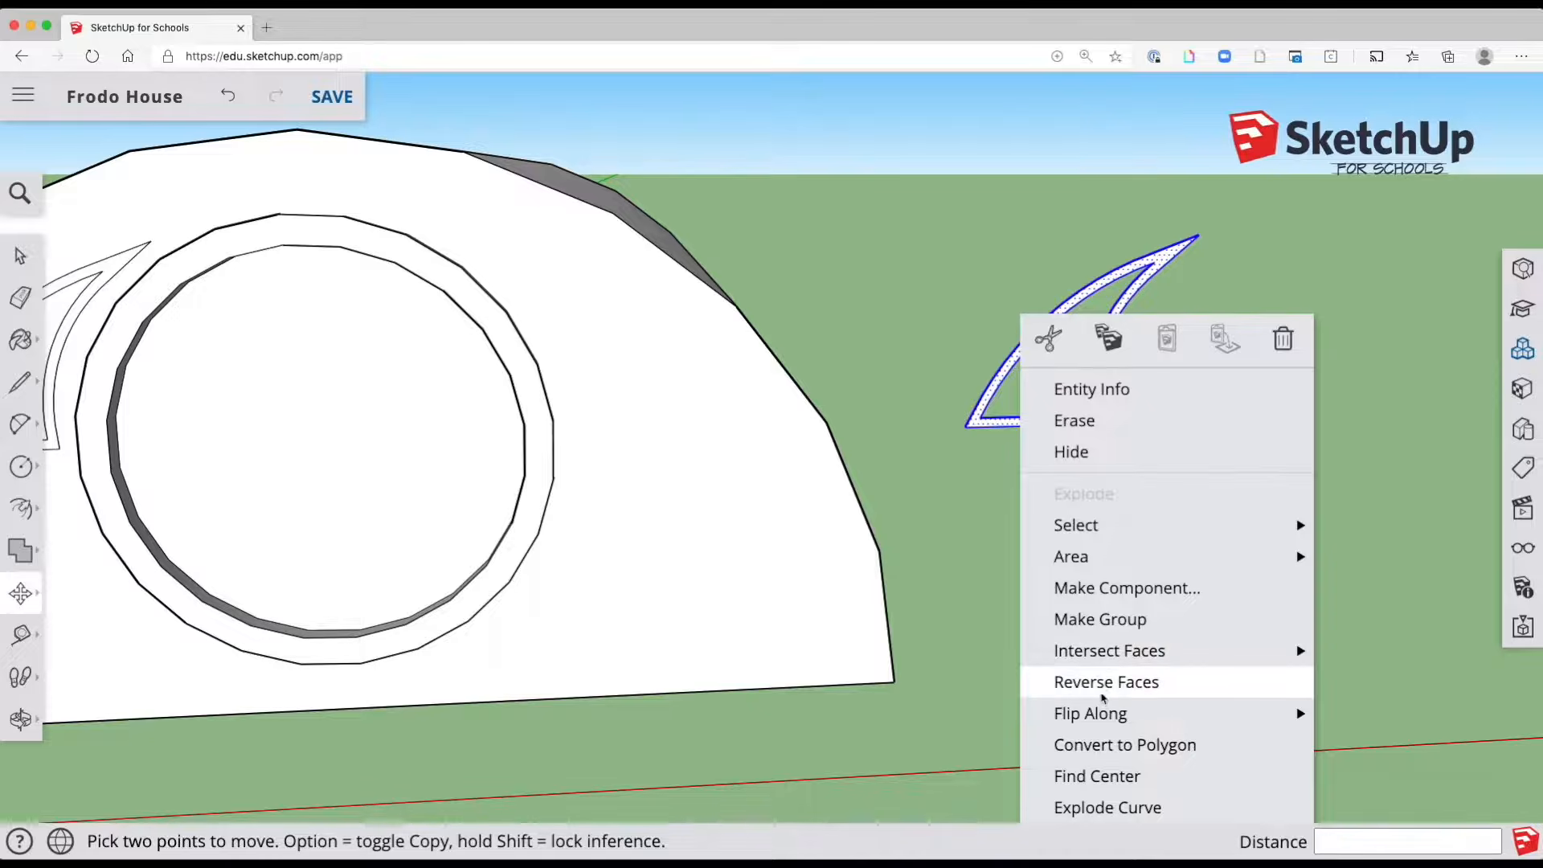
mouse_move(1103, 704)
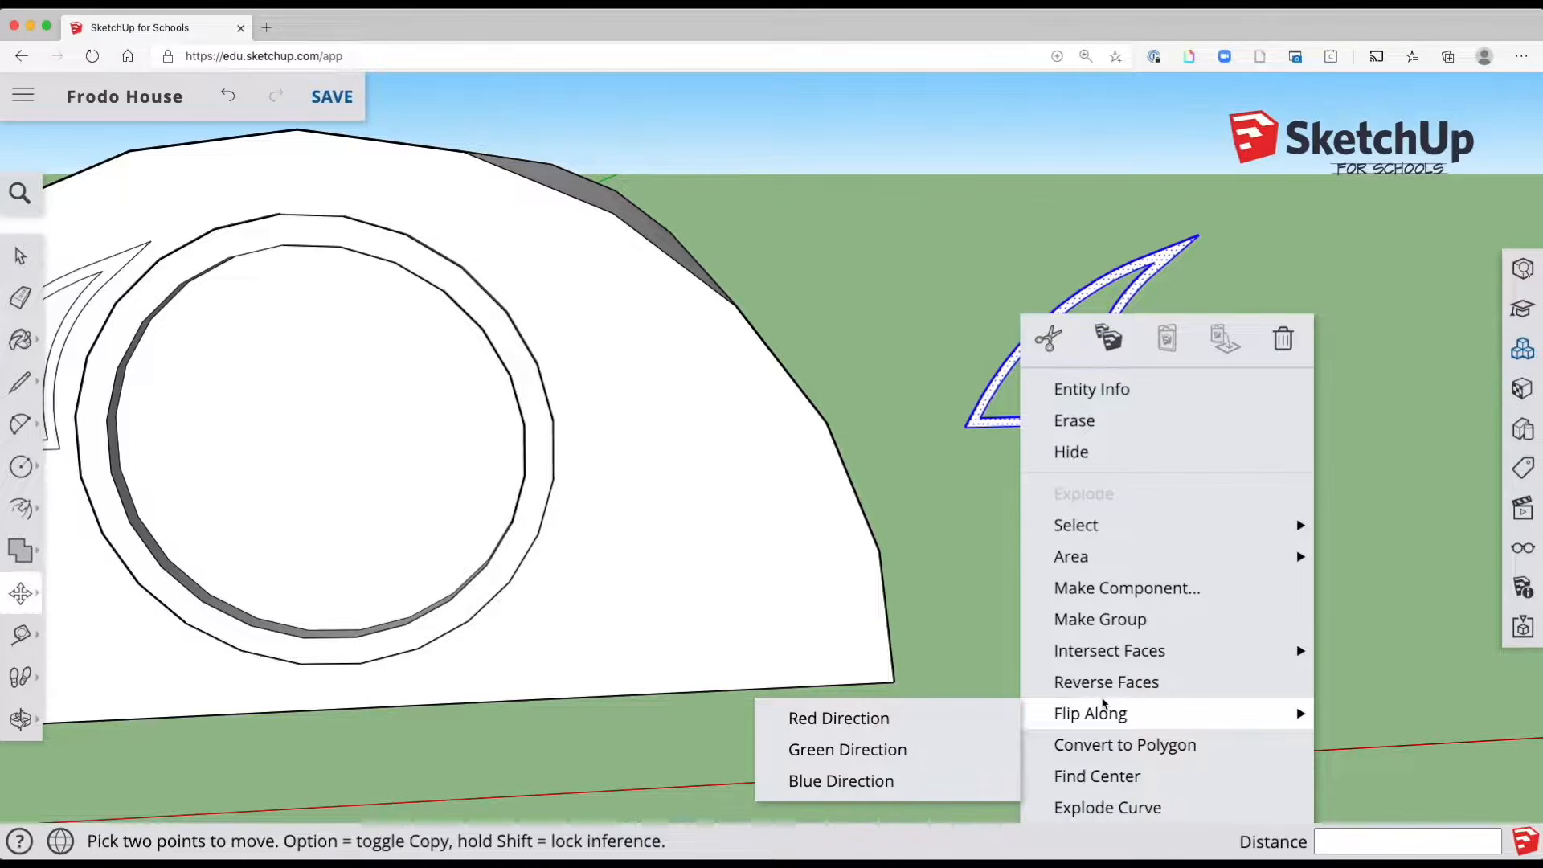
left_click(981, 712)
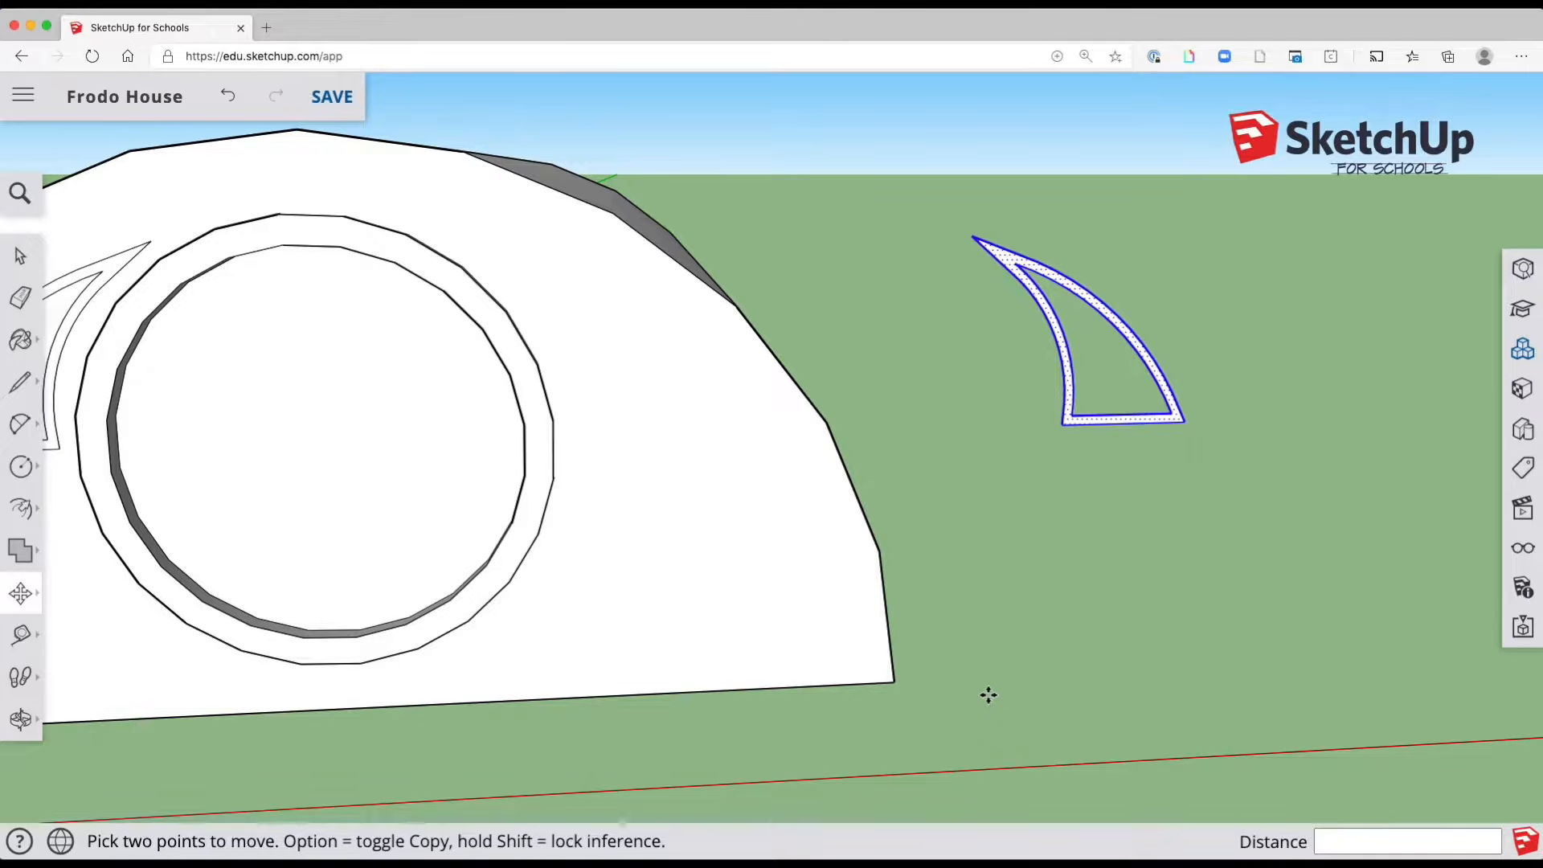
Move the mirrored window frame back about 8' 9" along the red axis onto the facade beside the door, then deselect it
left_click(1181, 422)
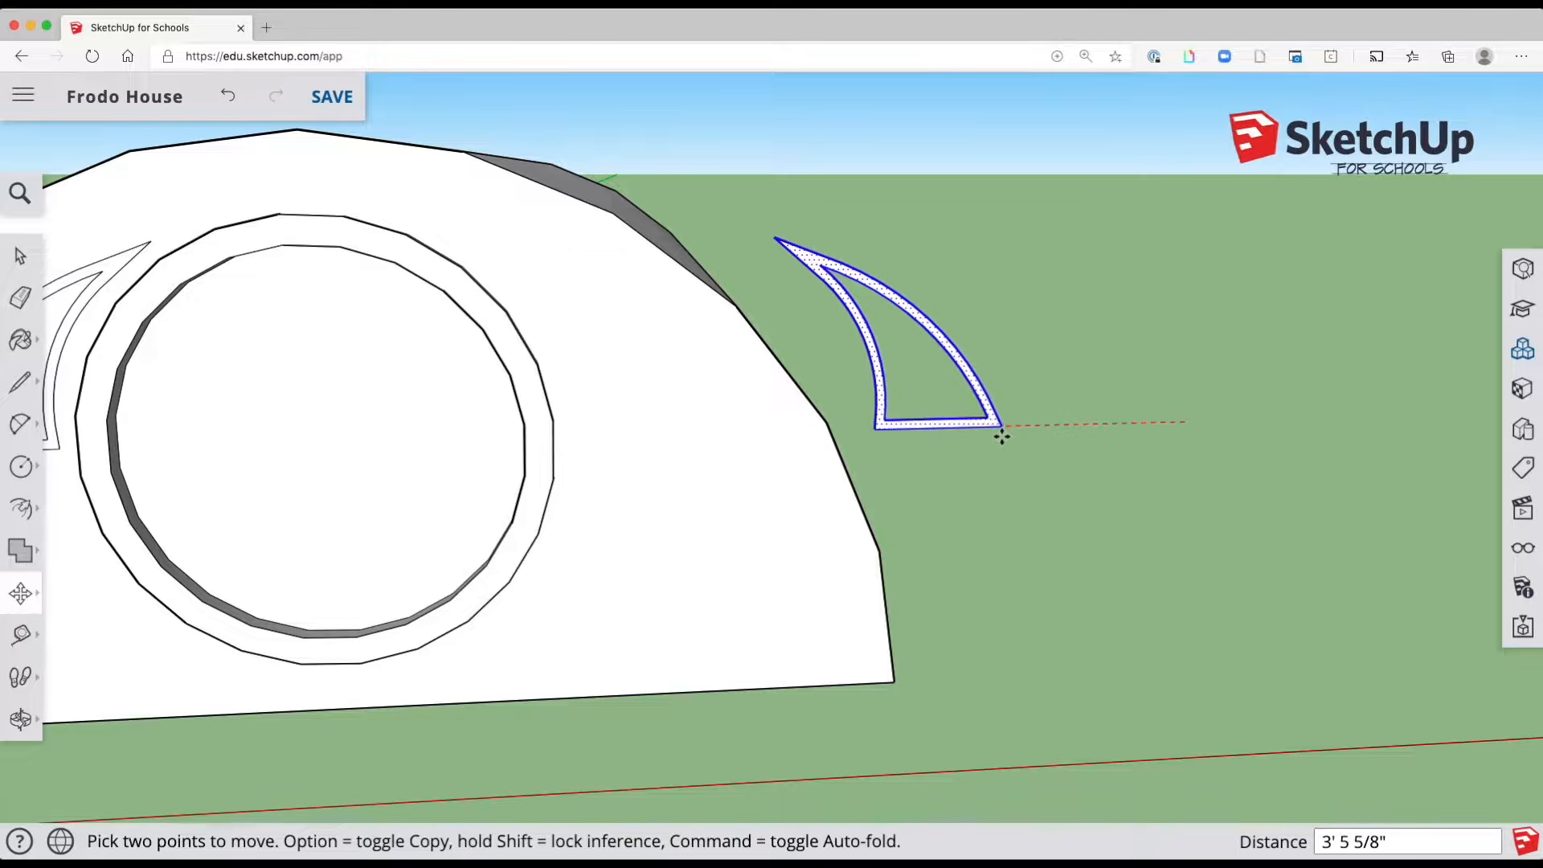
left_click(711, 438)
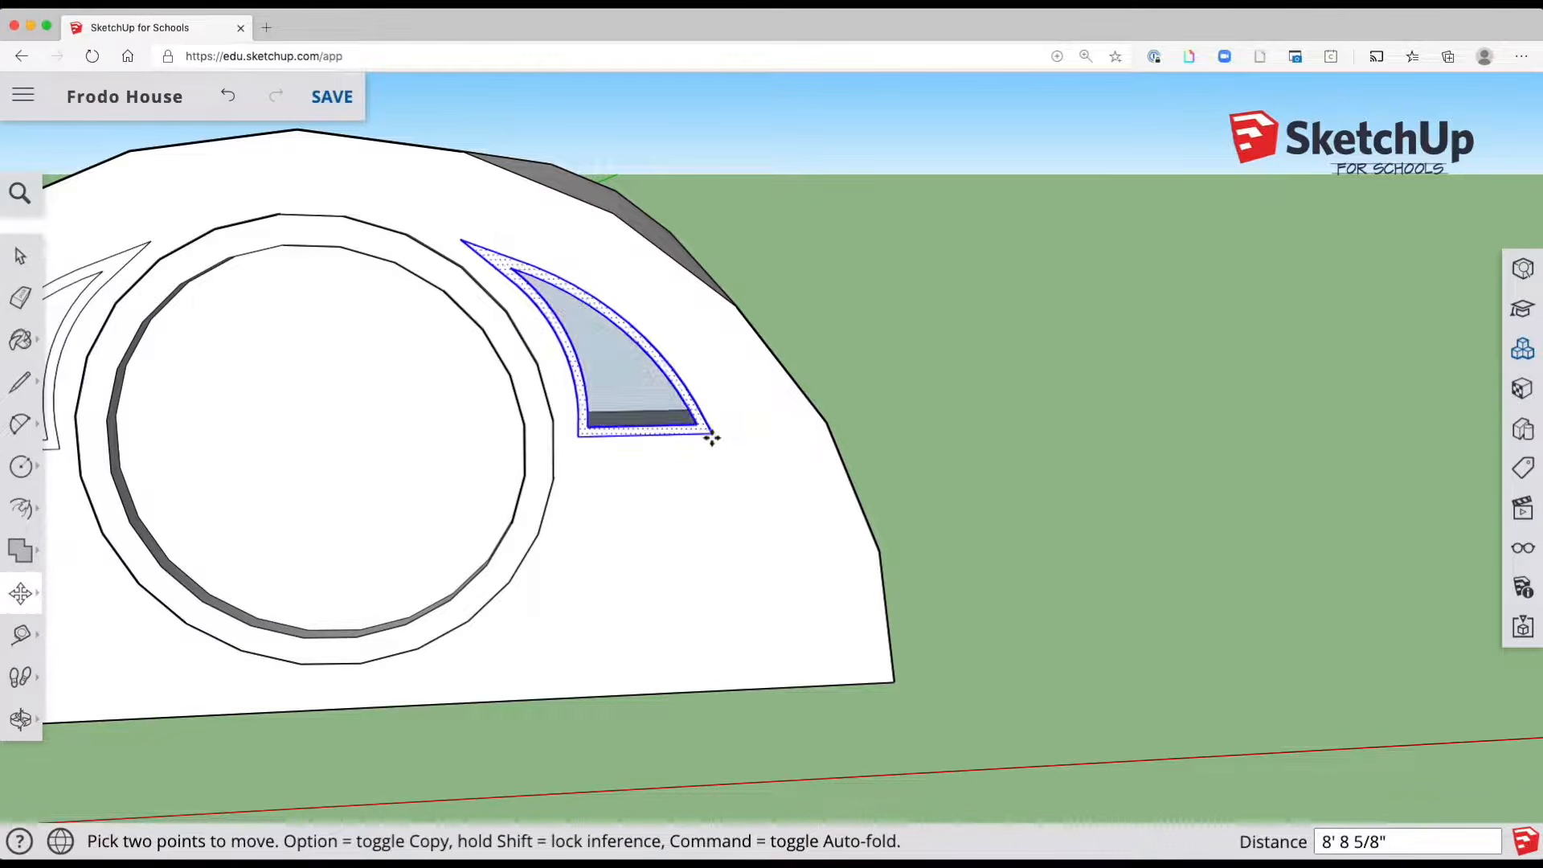
middle_click_drag(611, 410, 430, 378)
middle_click_drag(430, 378, 611, 475, "shift")
key("space")
left_click(290, 273)
middle_click_drag(530, 378, 633, 527)
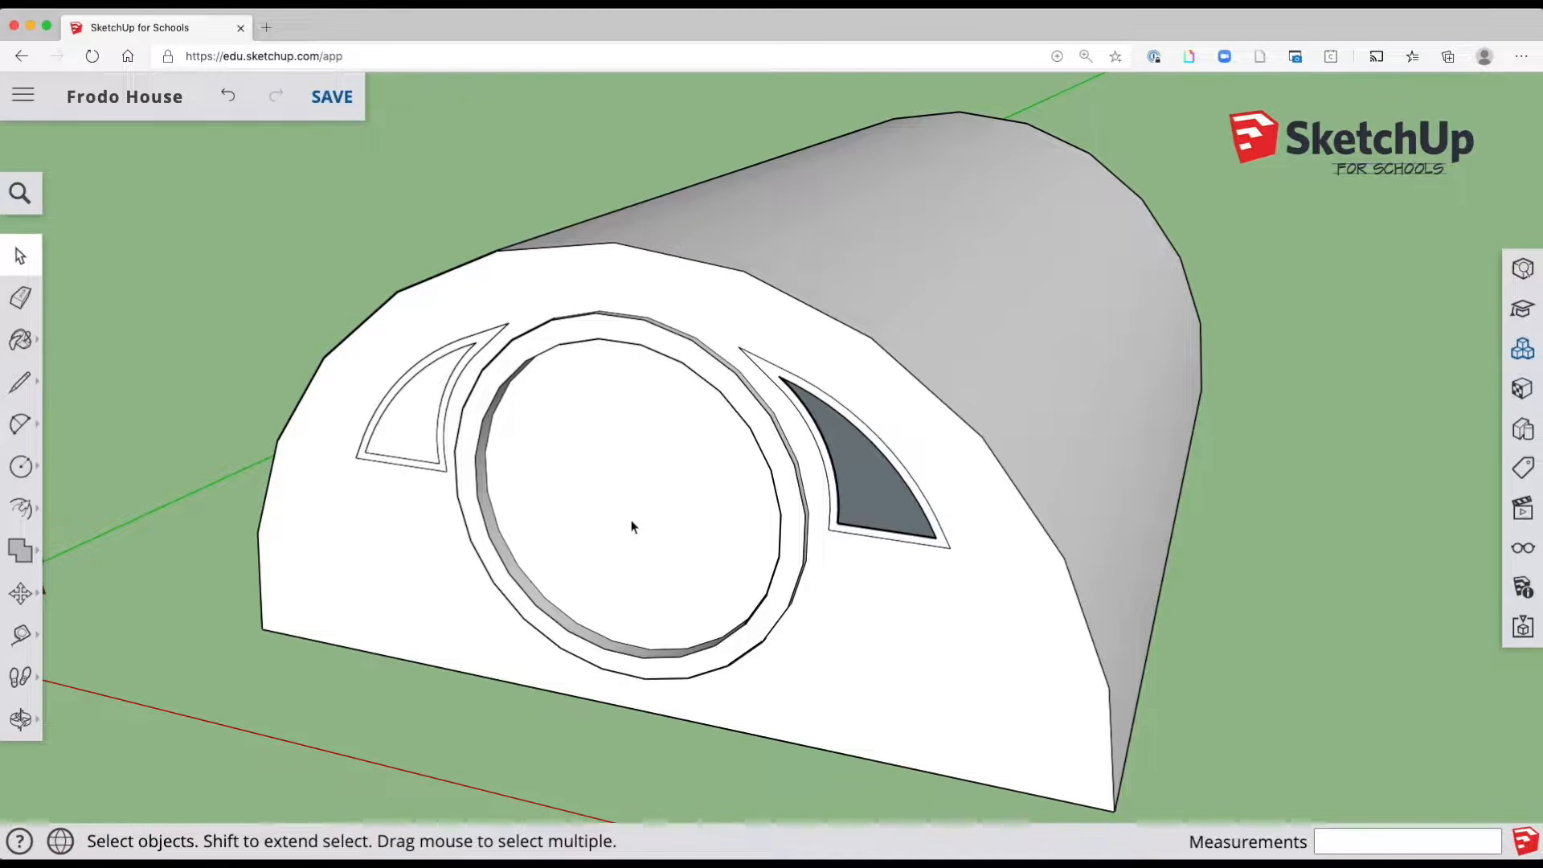
Trace the inner bottom edge of the right window opening with a line to close it with a face
left_click(23, 384)
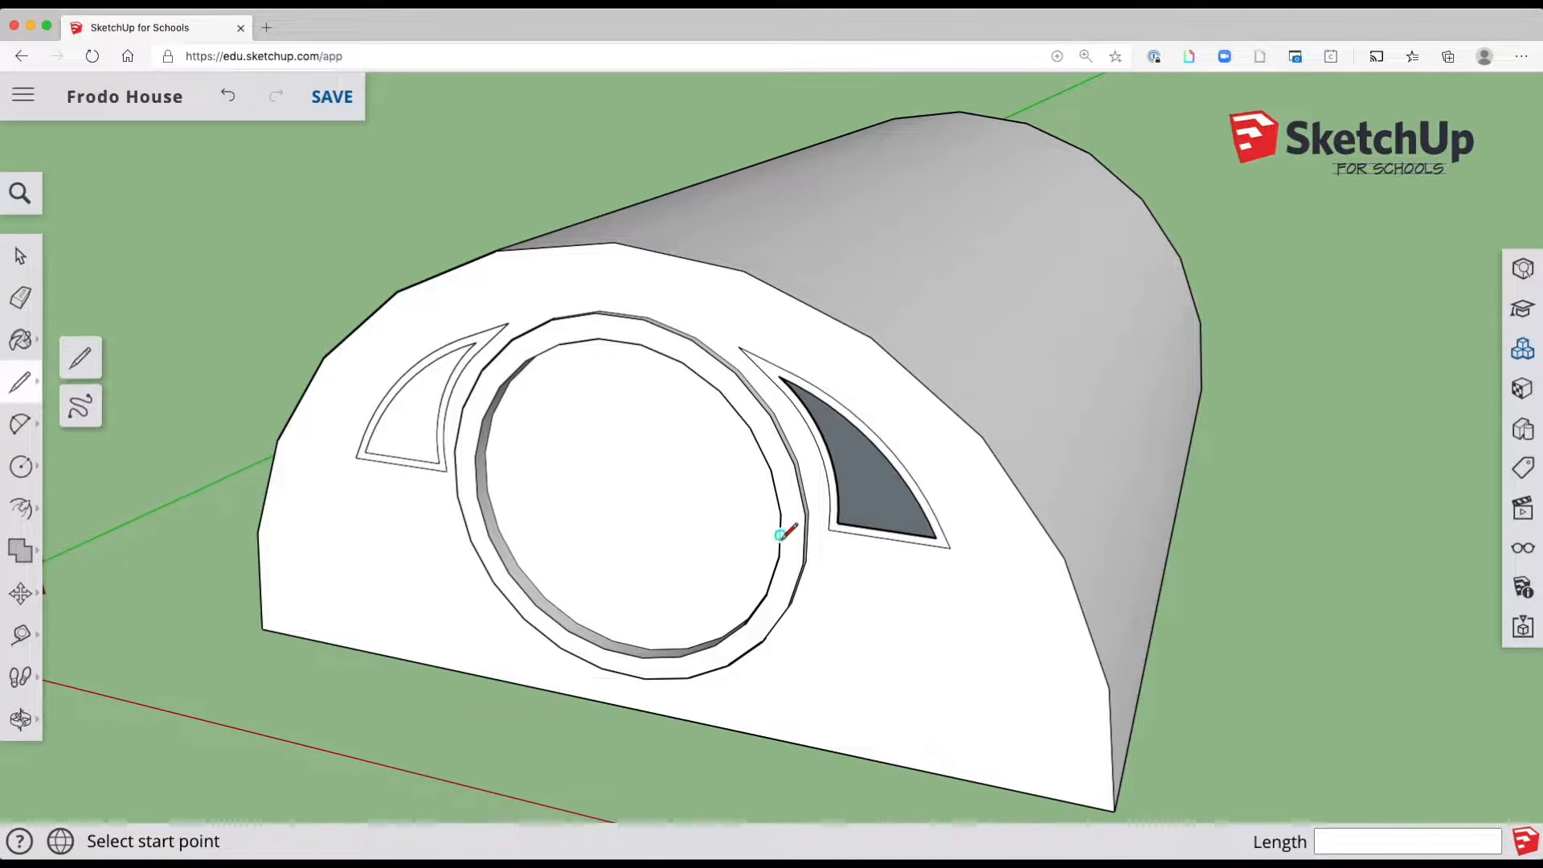
left_click(838, 522)
left_click(935, 535)
key("space")
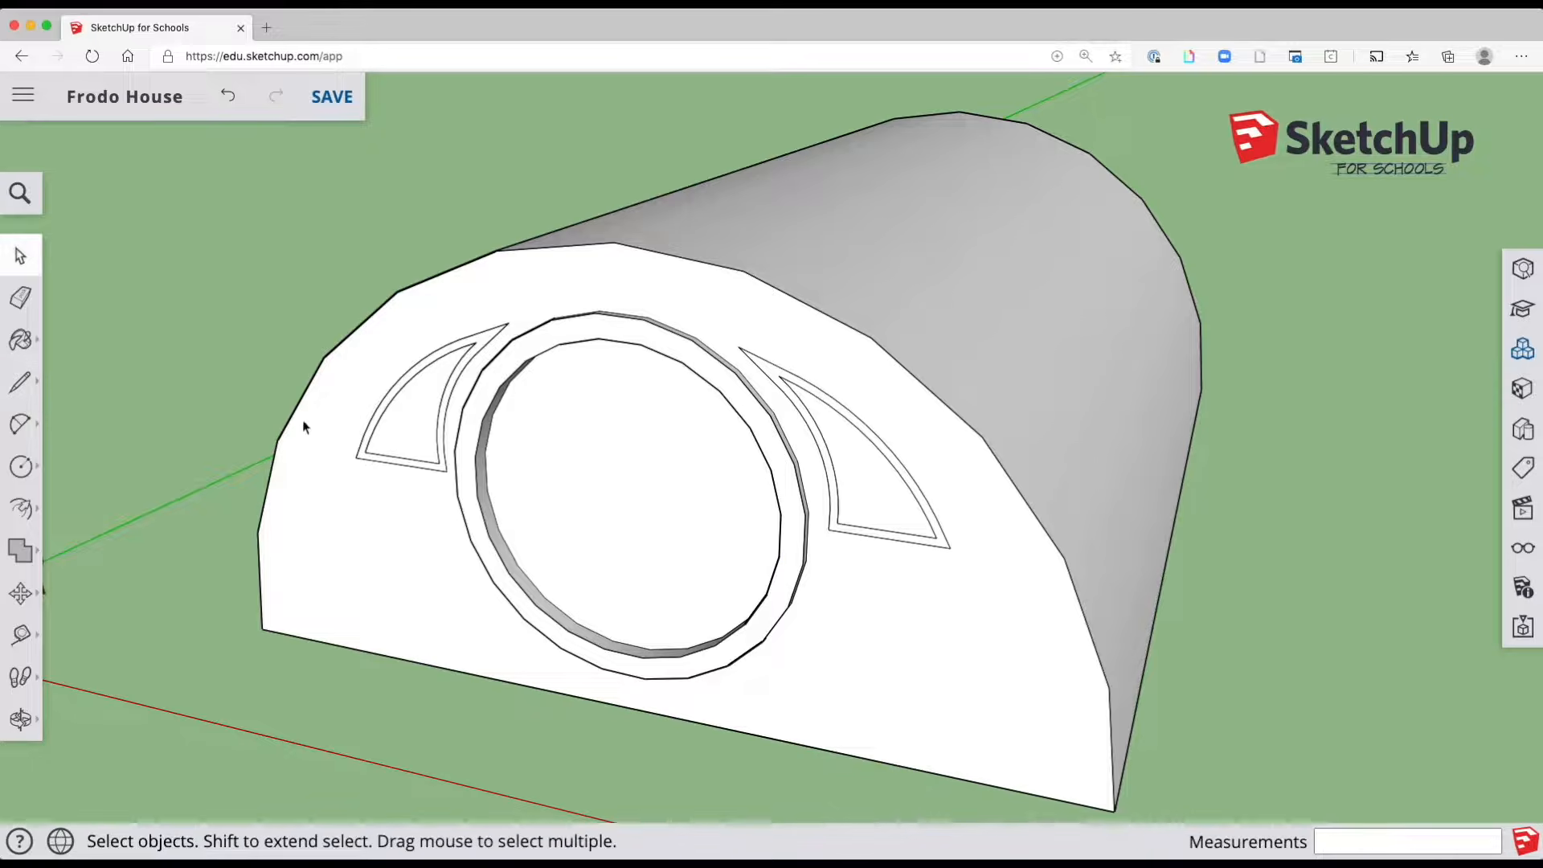
Push the left window's inner pane slightly into the wall and repeat the same recess on the right window's pane
left_click(26, 598)
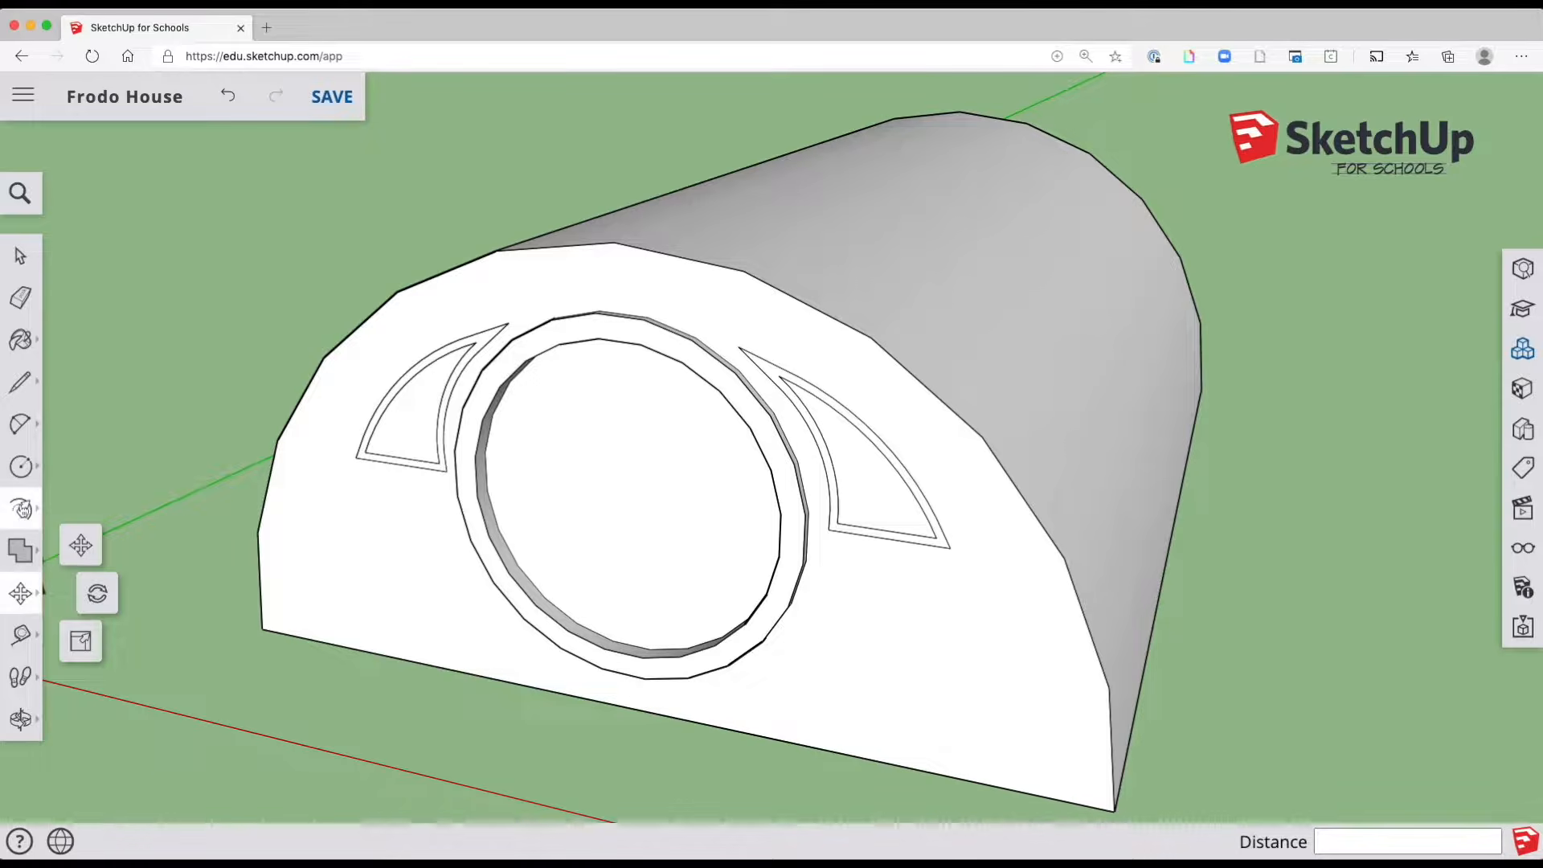
left_click(80, 460)
left_click(419, 446)
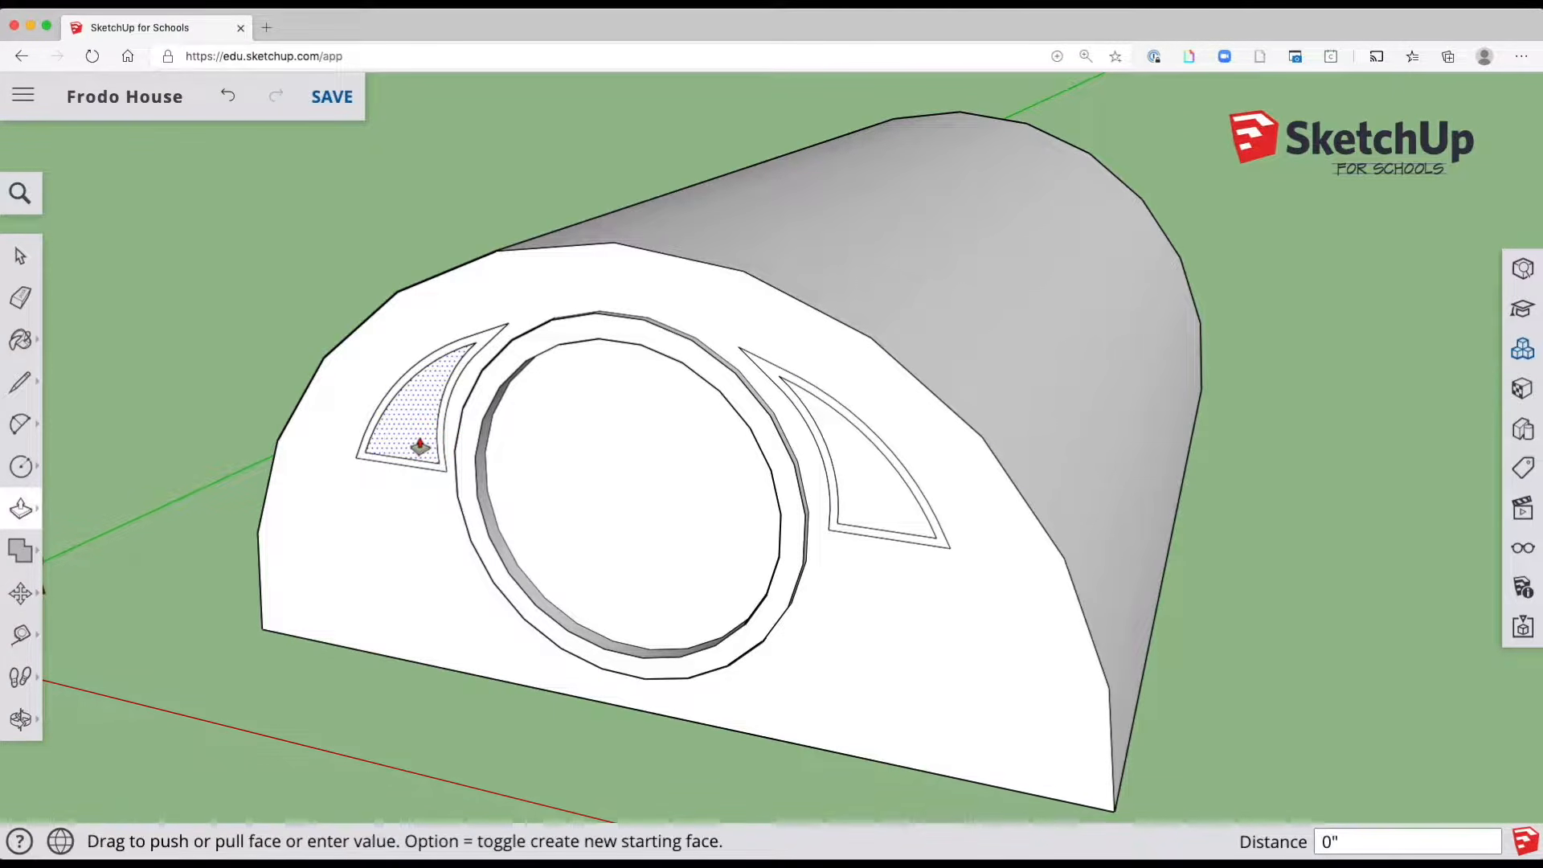
left_click(424, 443)
double_click(864, 524)
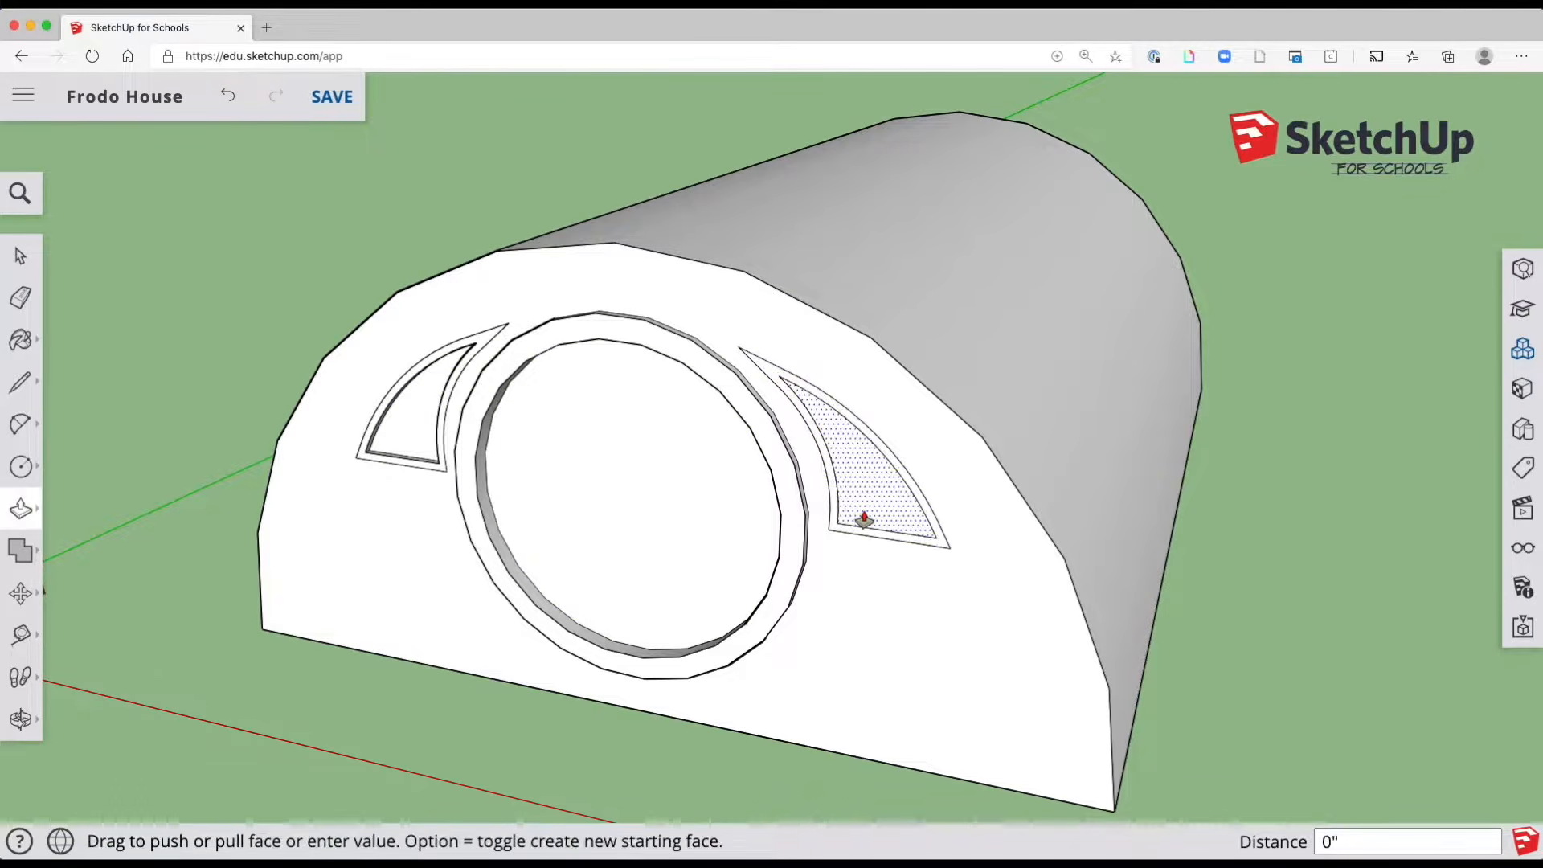
Pull the right window's frame out about 1 1/2" from the facade and repeat the same extrusion on the left window's frame
left_click(864, 523)
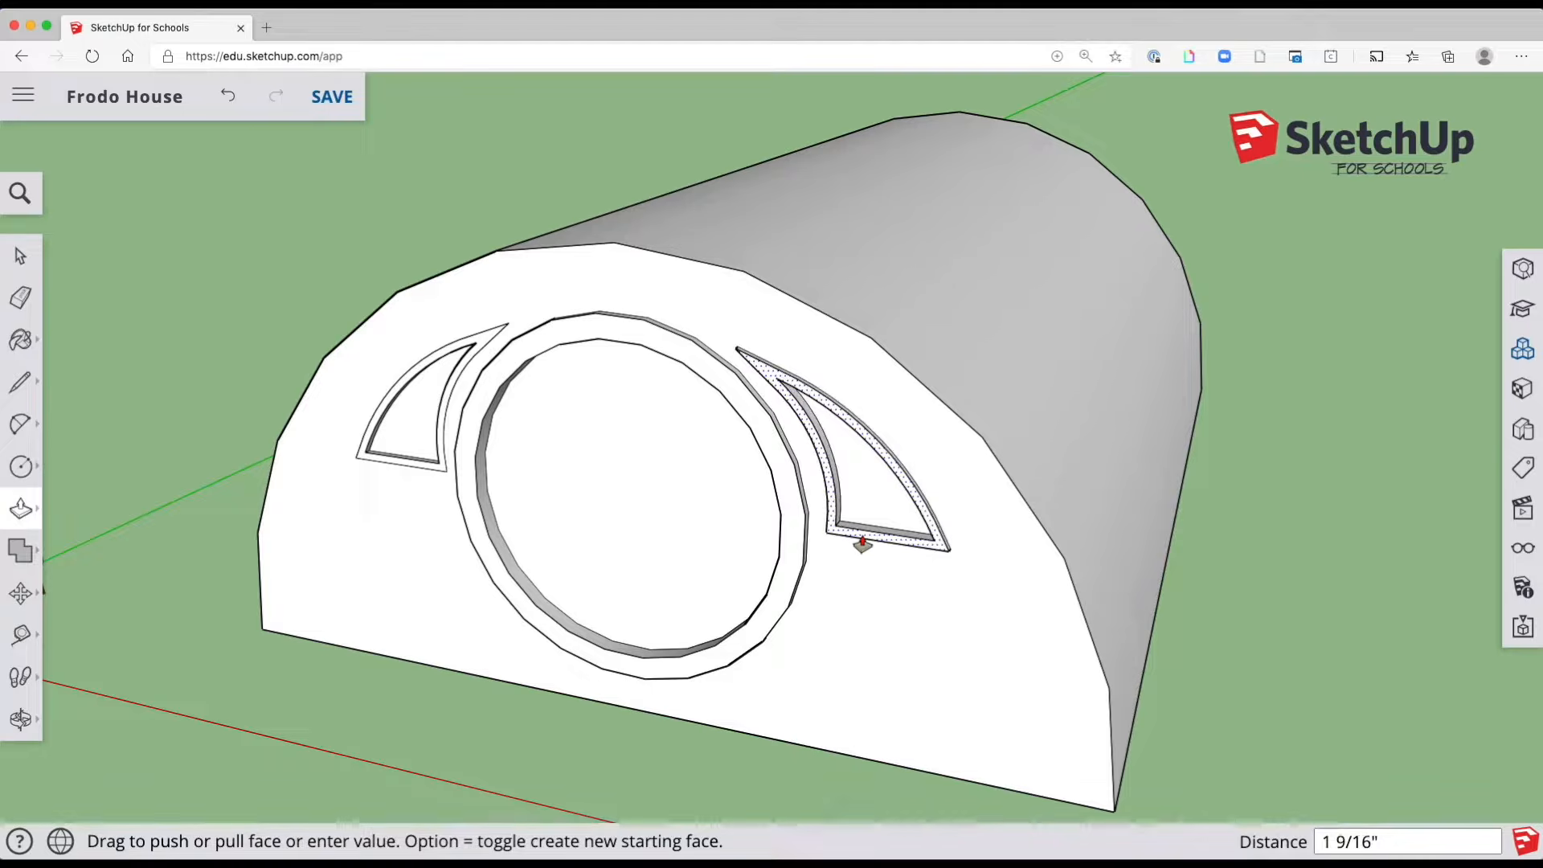
left_click(861, 532)
double_click(441, 470)
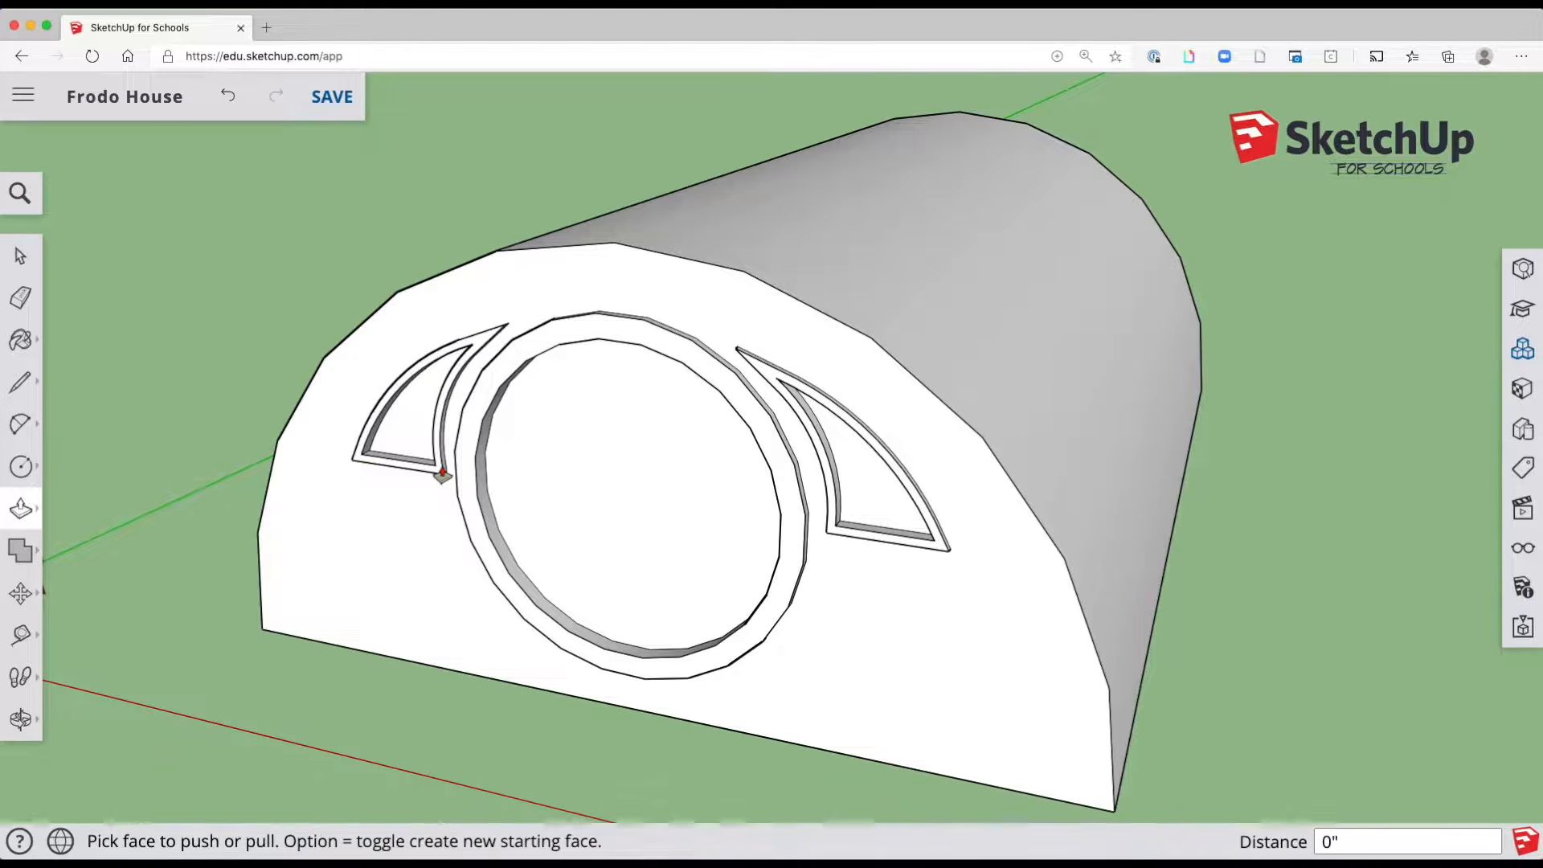
key("space")
key("o")
left_click_drag(228, 541, 336, 390)
key("space")
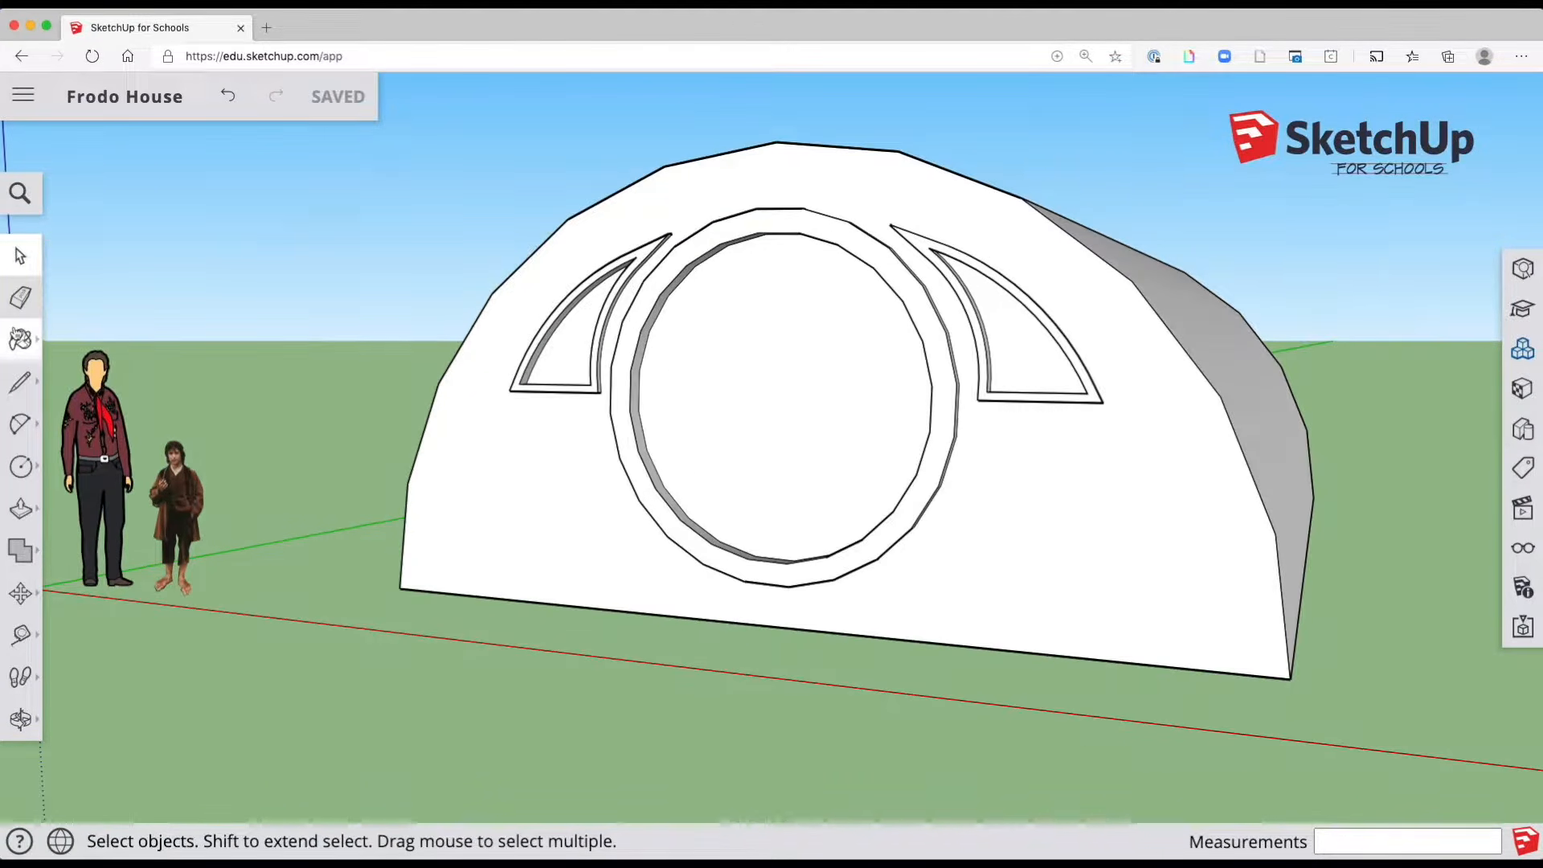
Draw a rectangle about 7' 9" by 9" on the facade from its bottom edge, beneath the round door, for a doorstep
left_click(24, 470)
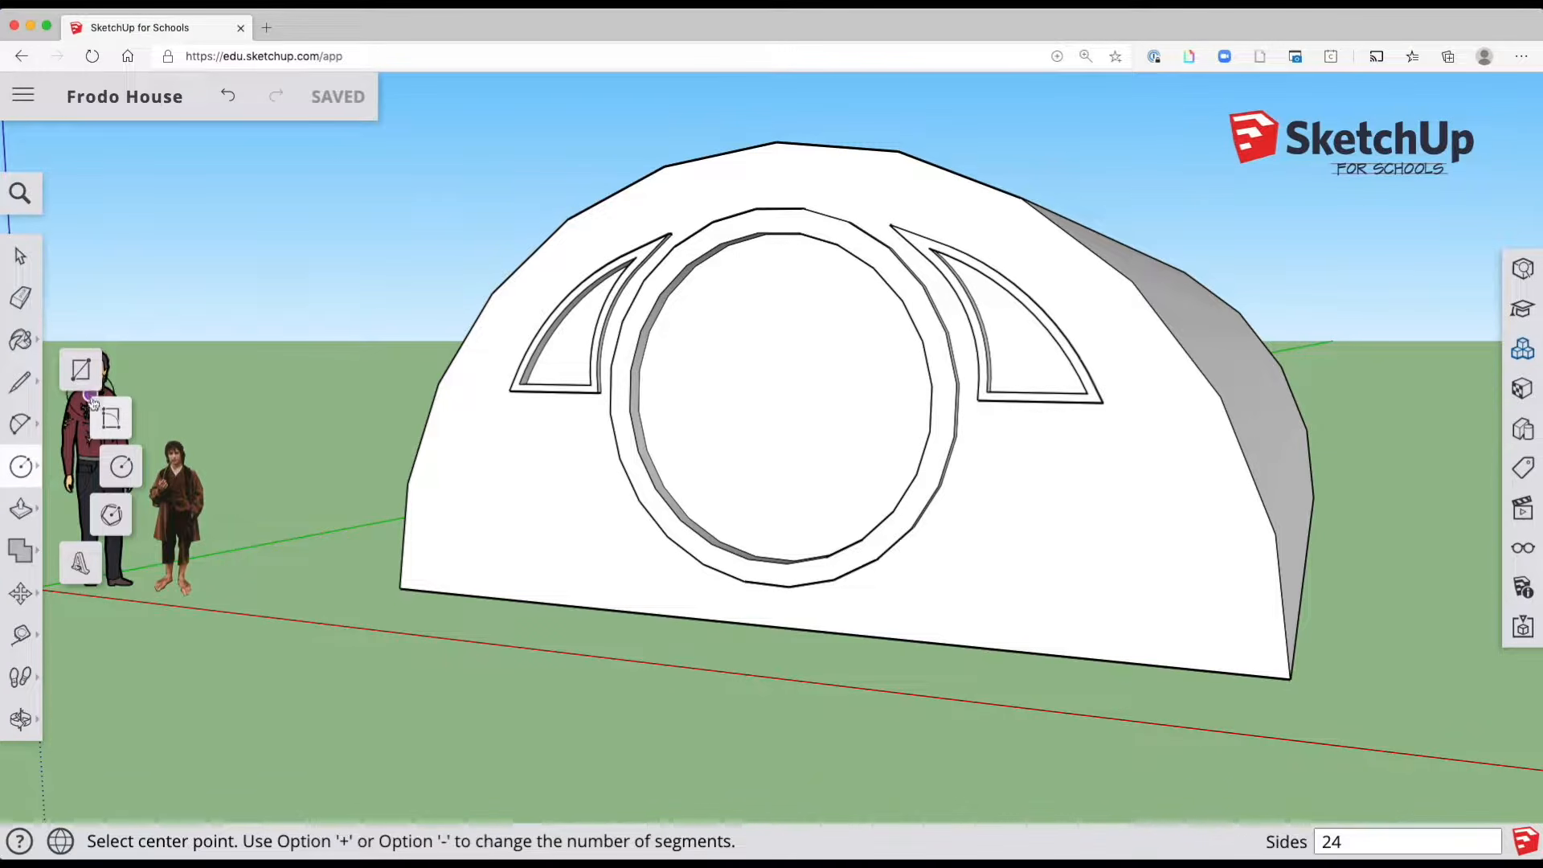
left_click(81, 370)
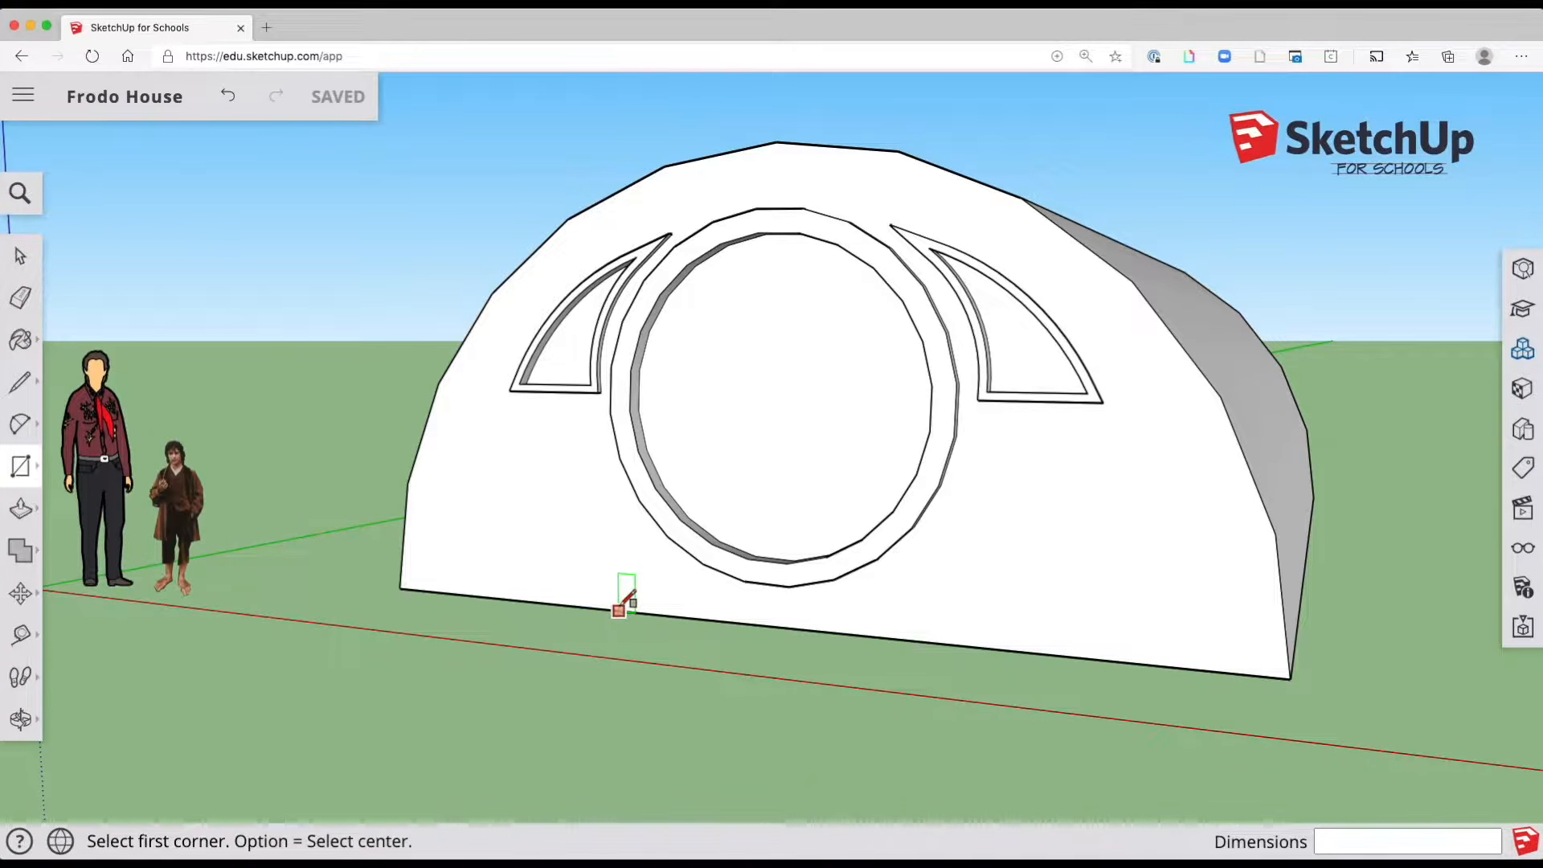
left_click(619, 611)
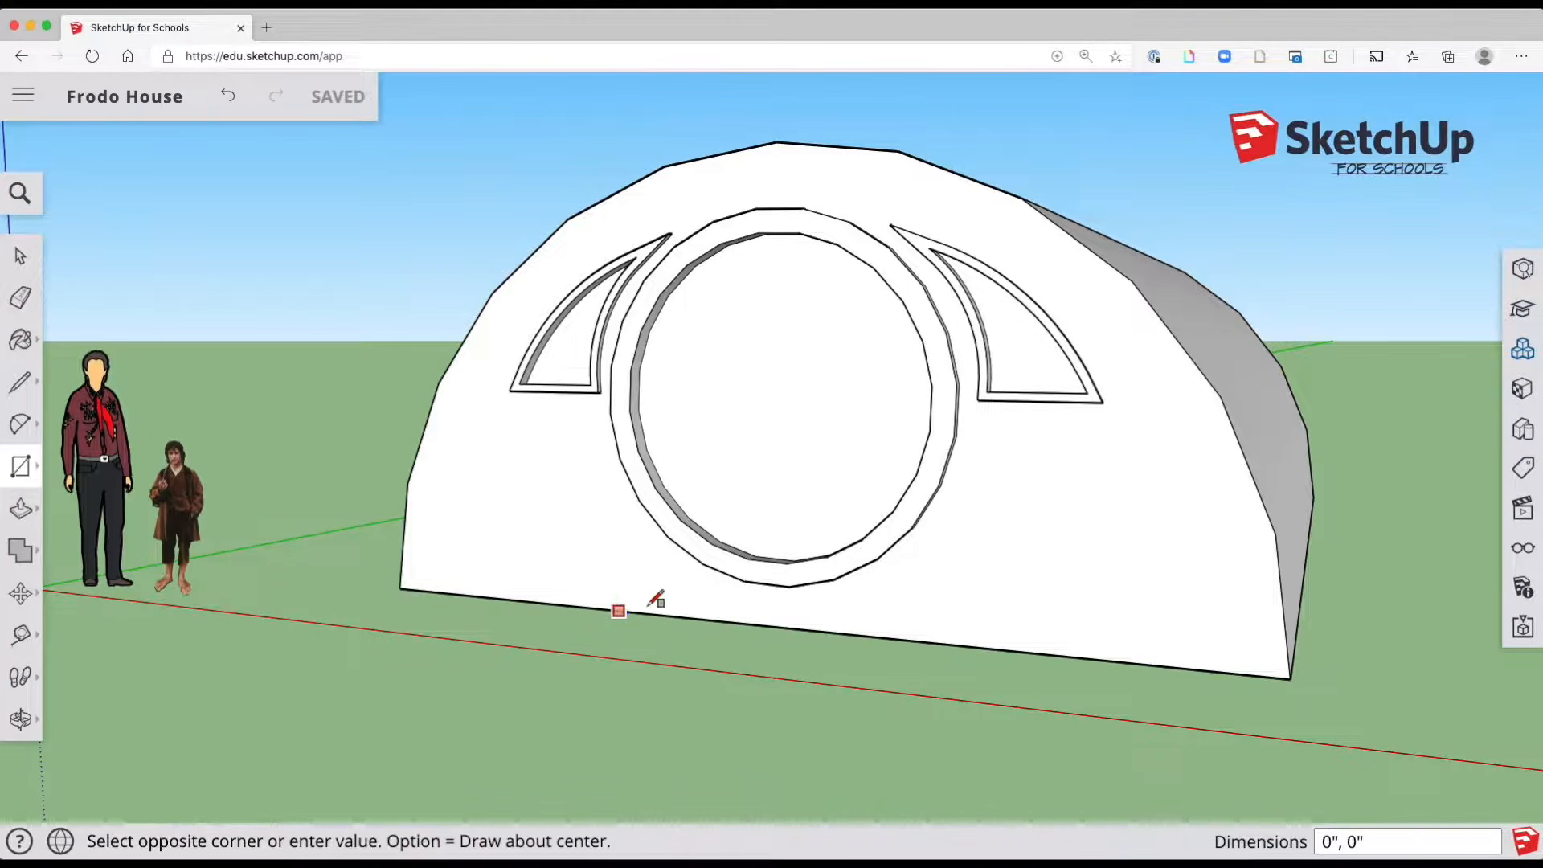
left_click(959, 607)
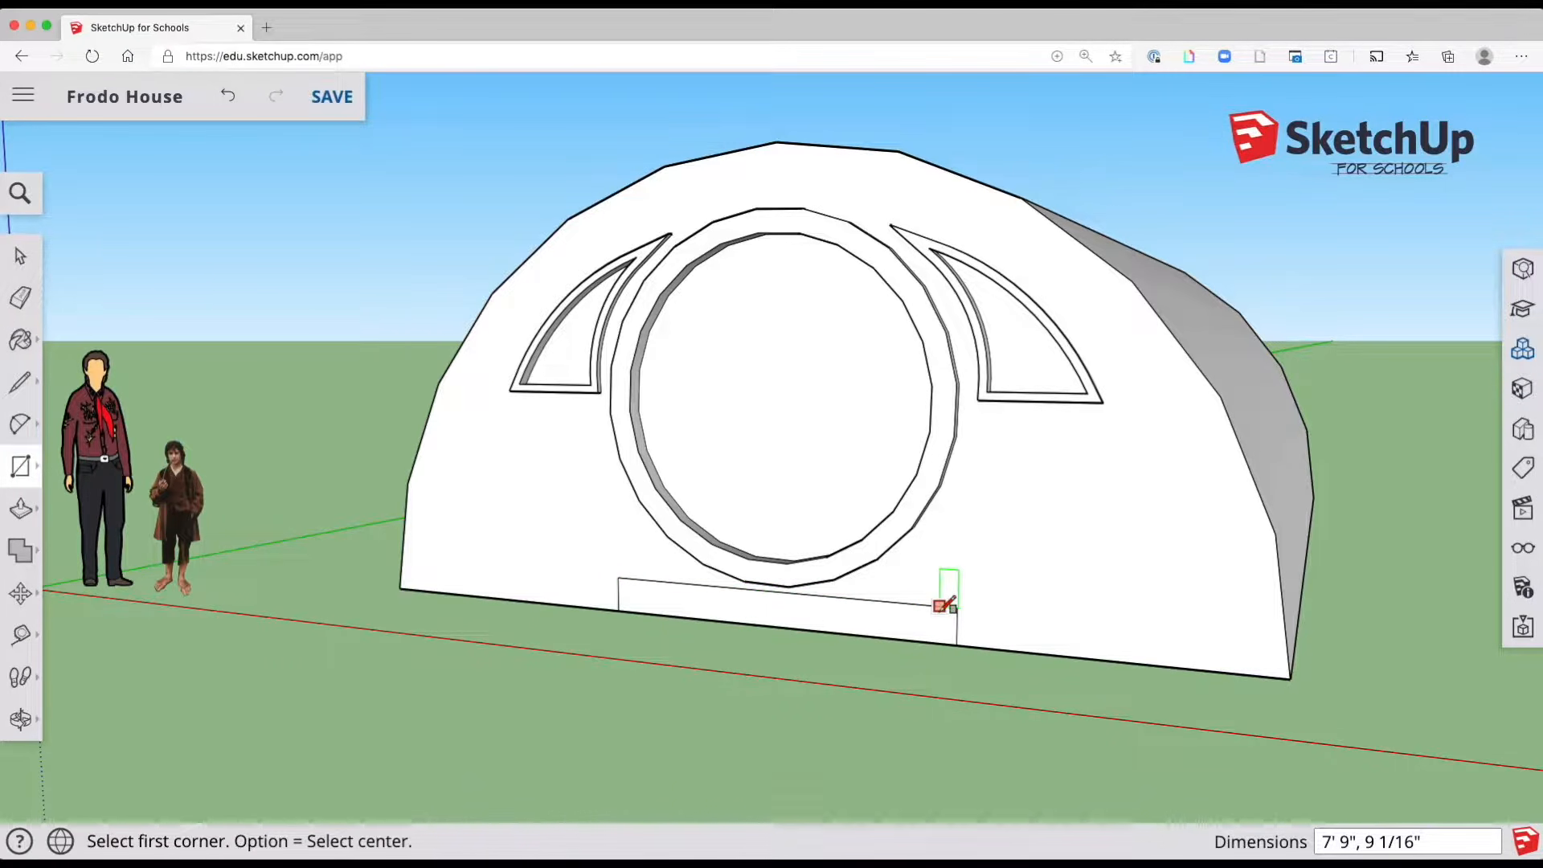
Pull the rectangle below the door out about 2' 2" to form a solid doorstep
key("p")
left_click_drag(923, 620, 877, 645)
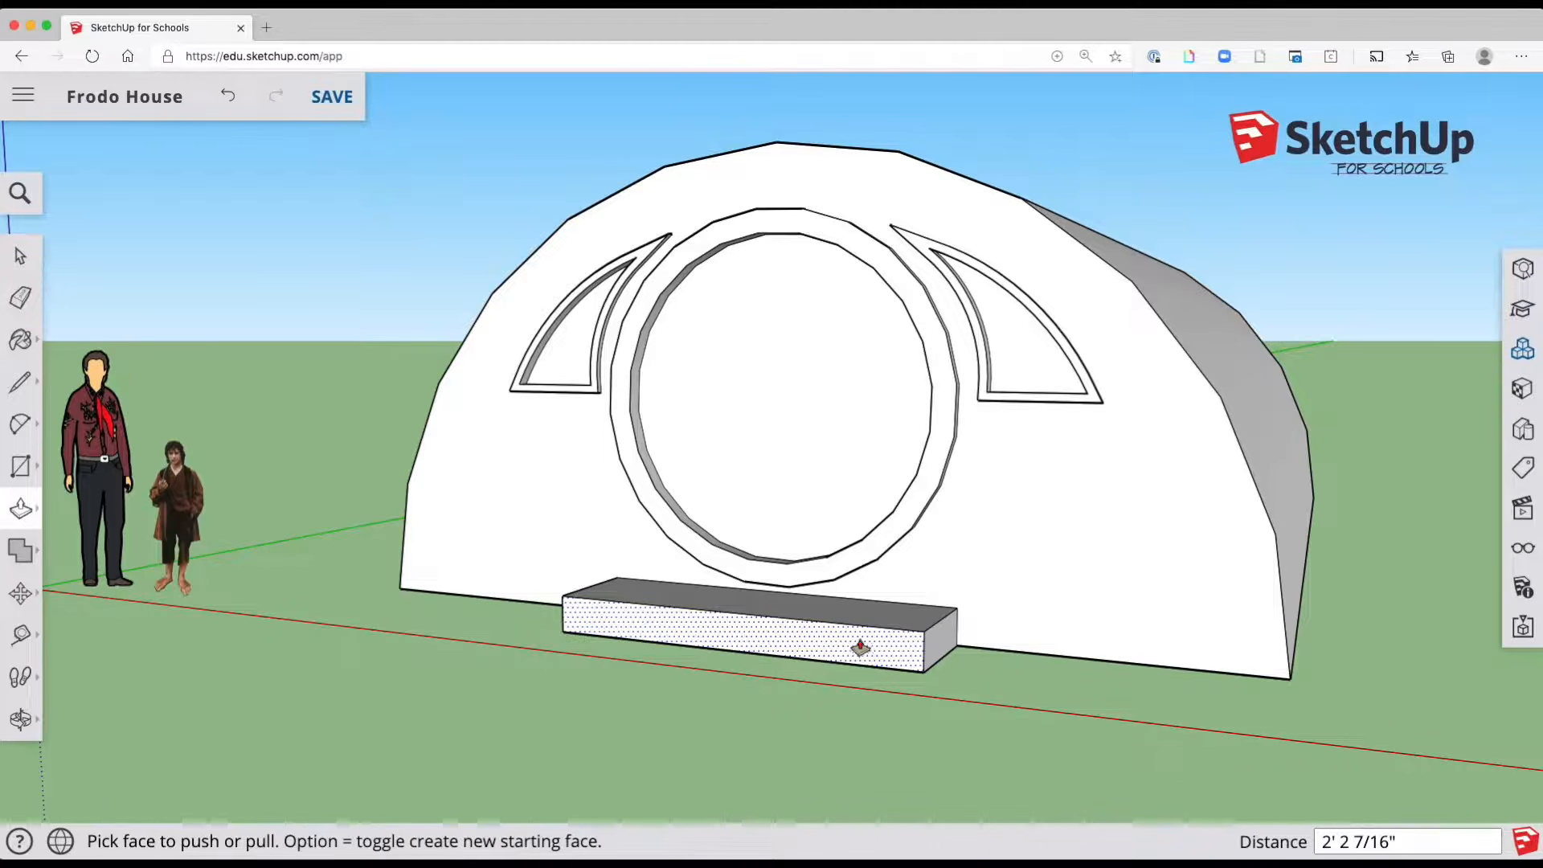
key("space")
middle_click_drag(548, 692, 460, 627)
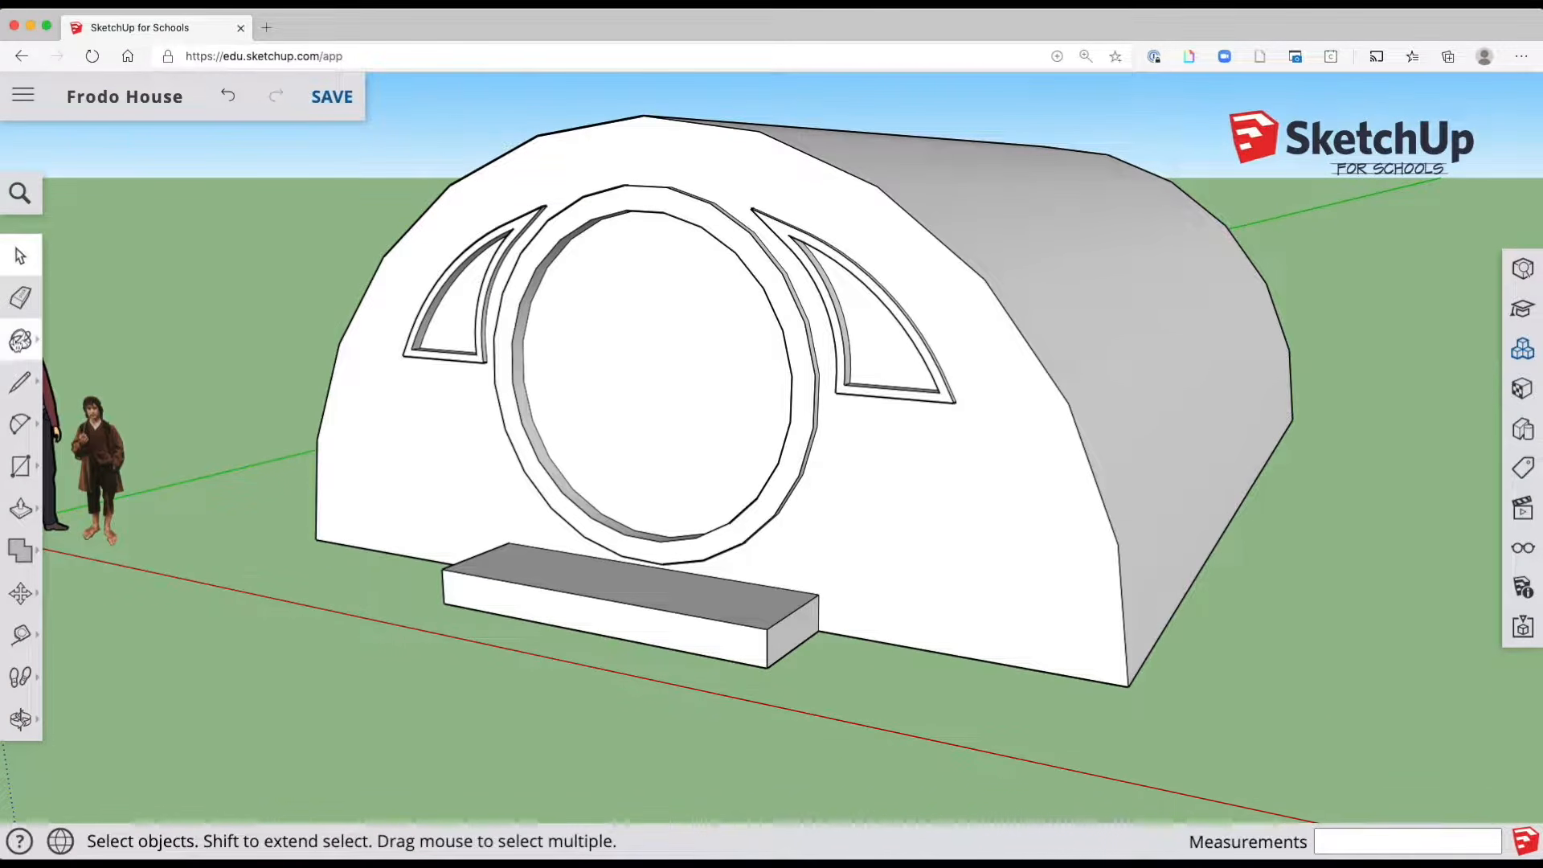
Paint the round door face with the Siding Rusty Metal material from the Brick, Cladding and Siding collection
left_click(20, 339)
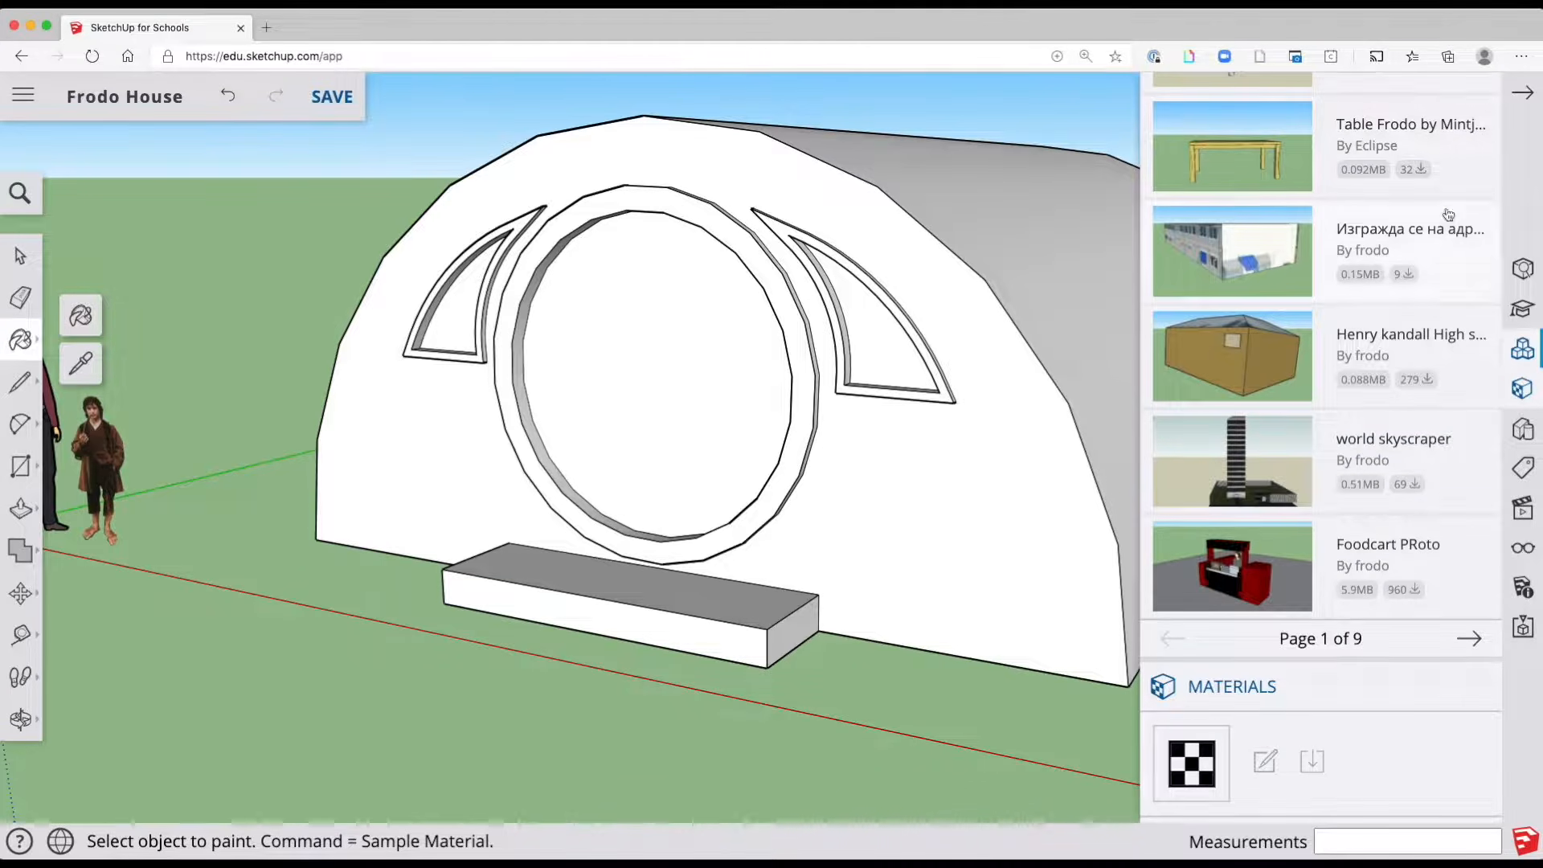
scroll(1471, 153, "up", 5)
scroll(1463, 172, "down", 10)
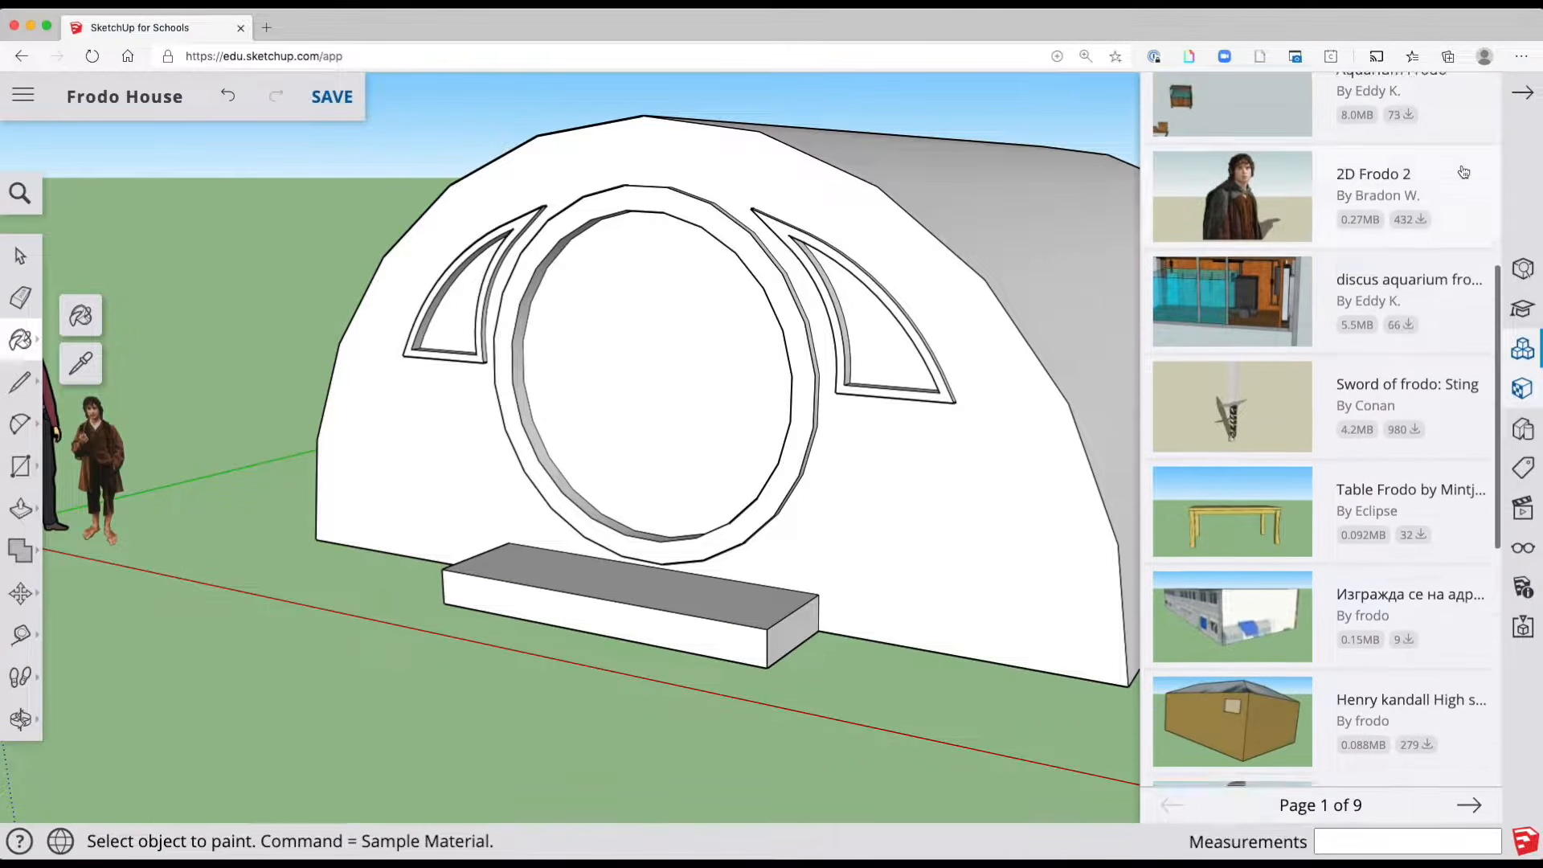
scroll(1464, 172, "down", 2)
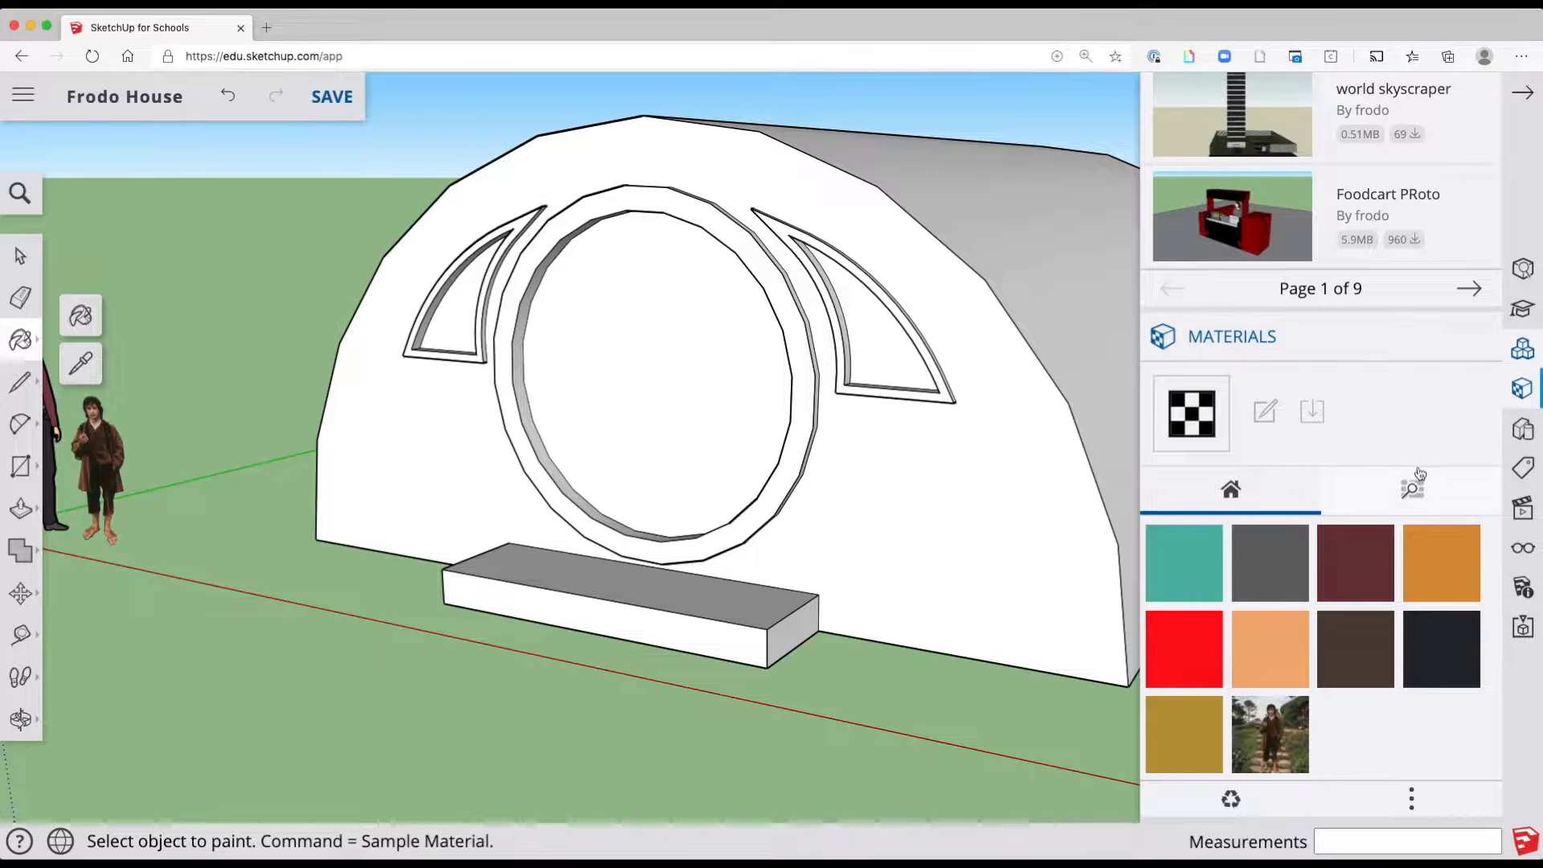
left_click(1407, 511)
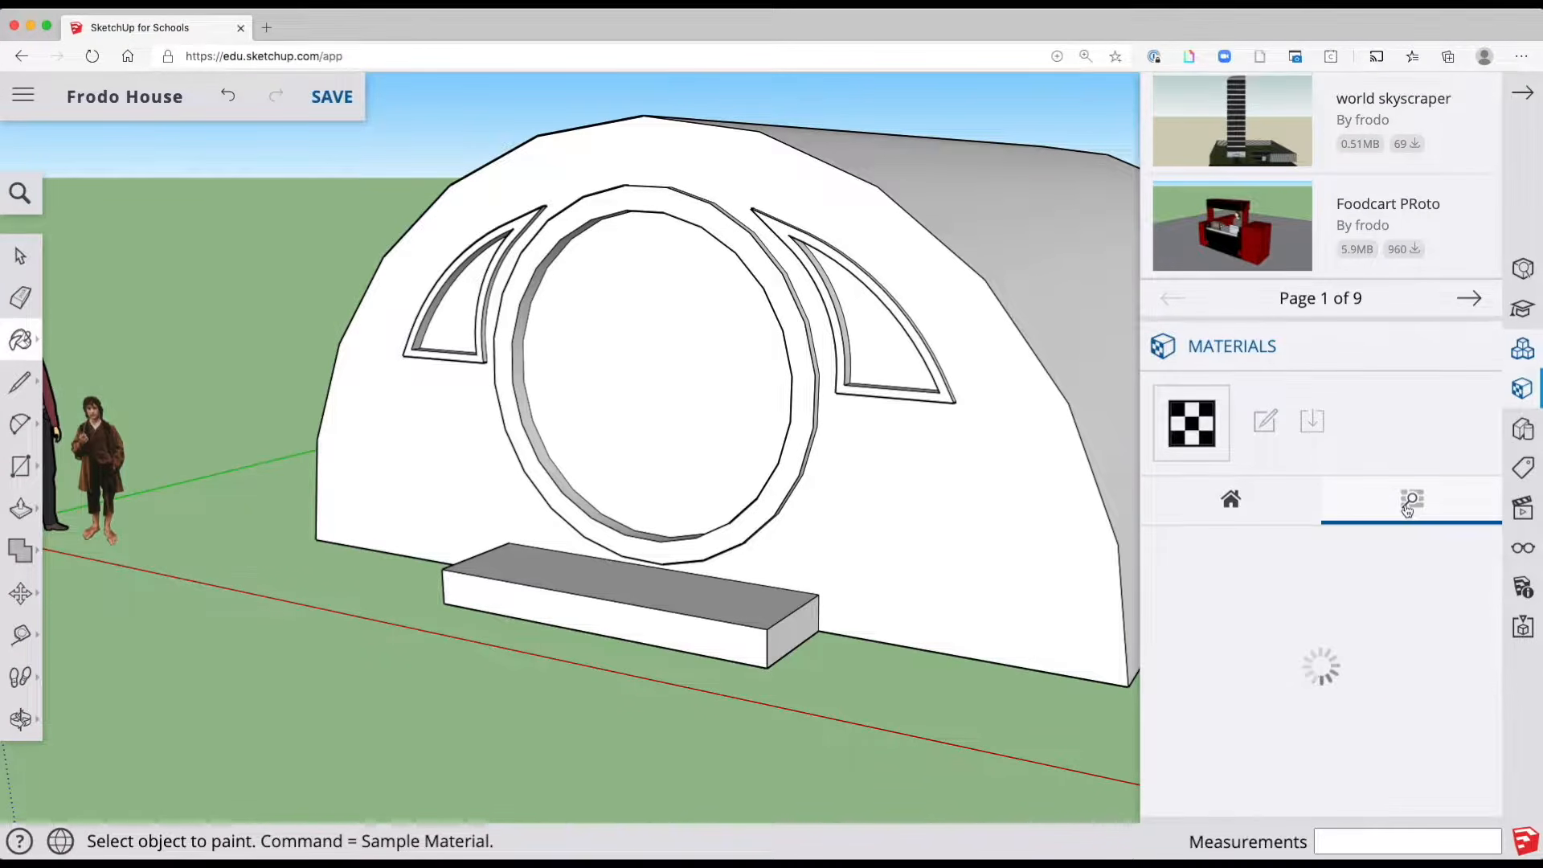
scroll(1404, 637, "down", 5)
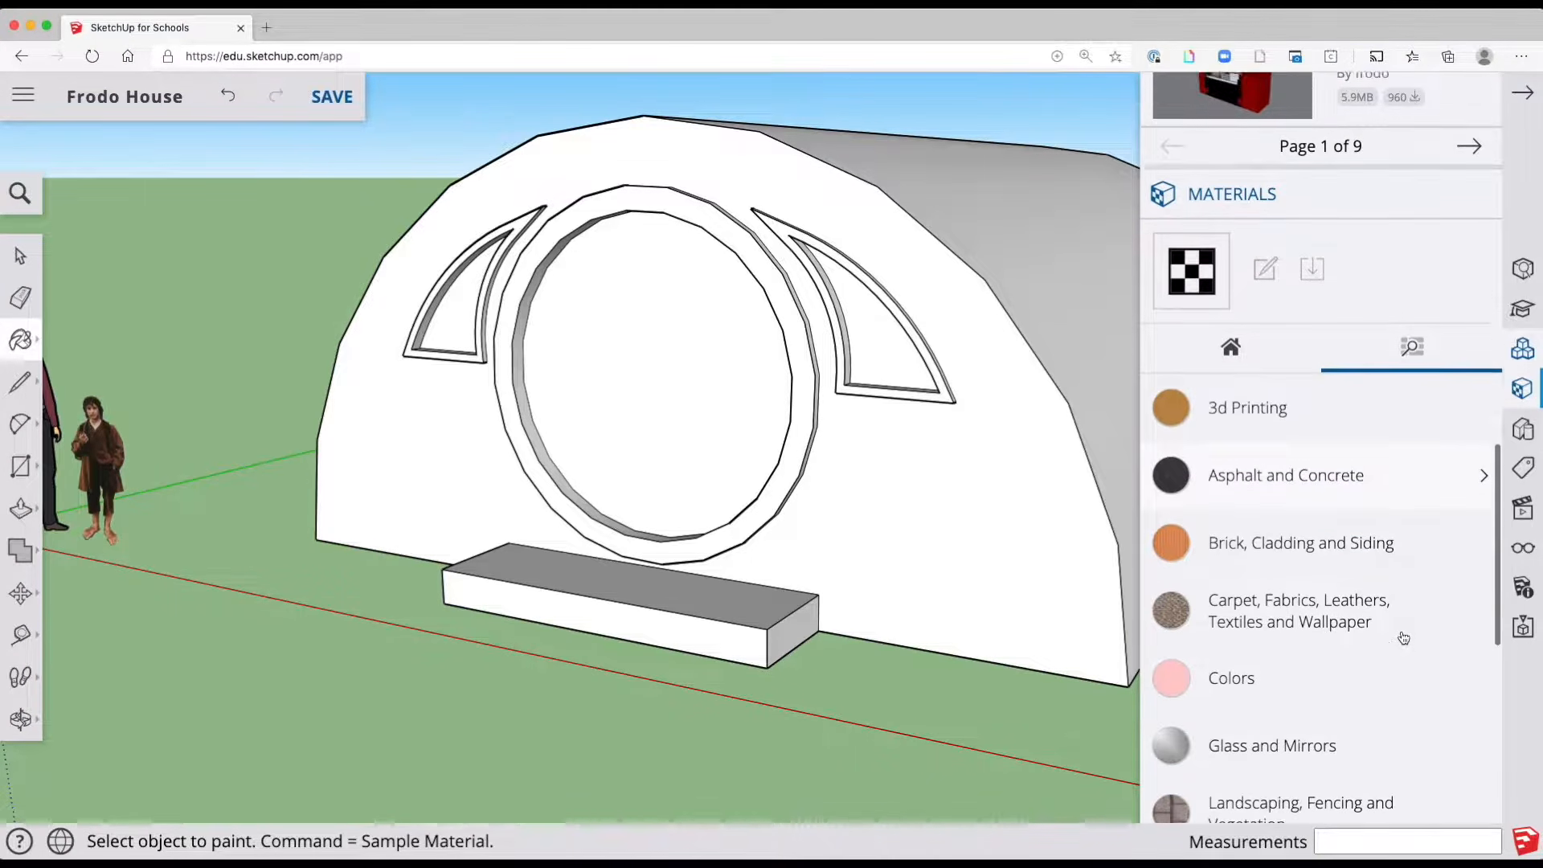
scroll(1403, 638, "down", 3)
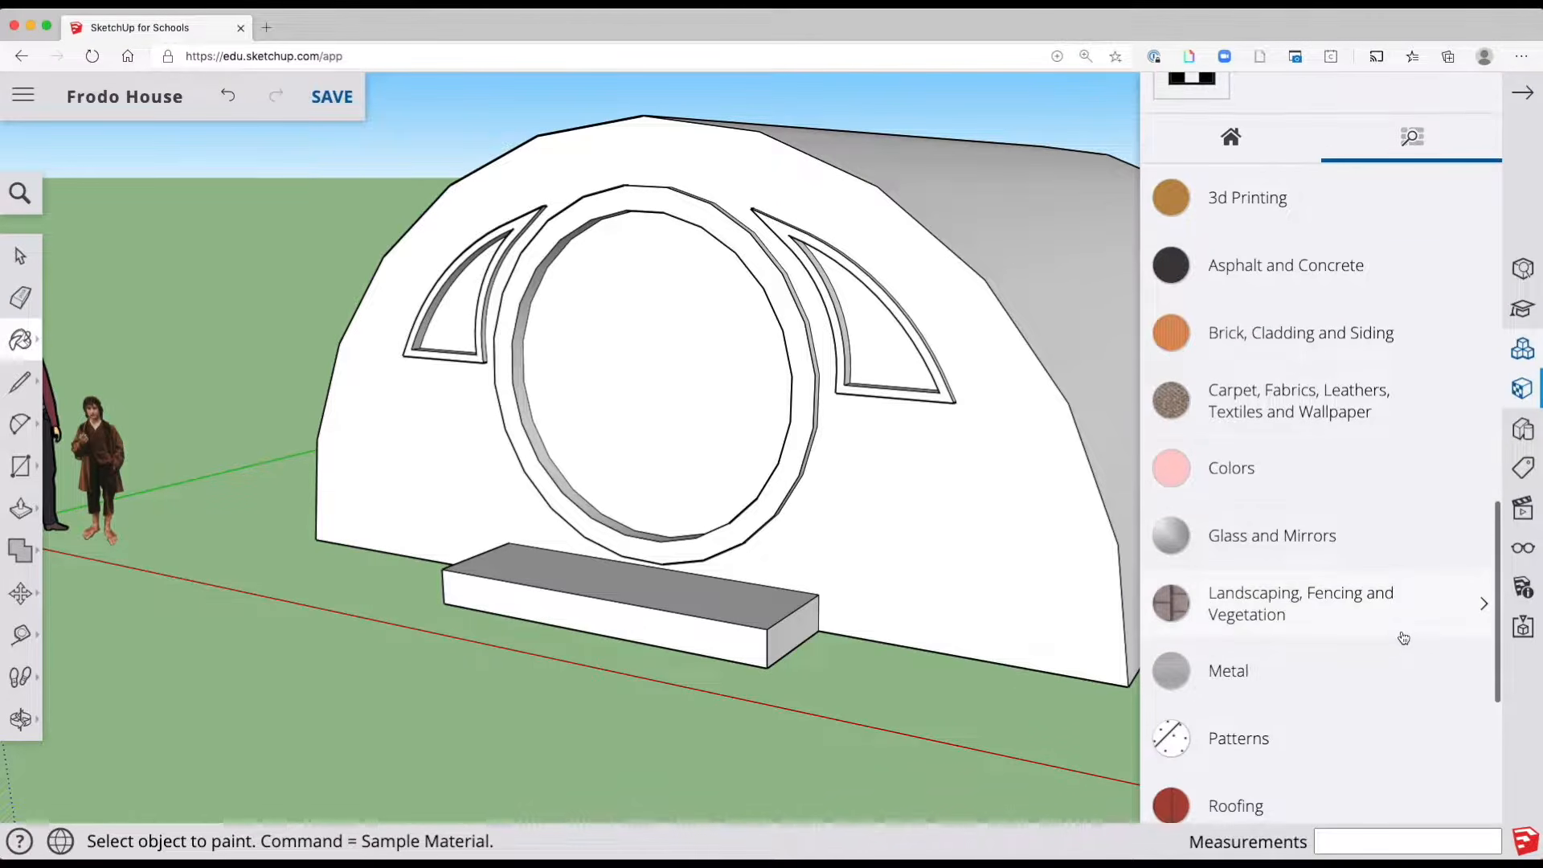
scroll(1403, 637, "down", 2)
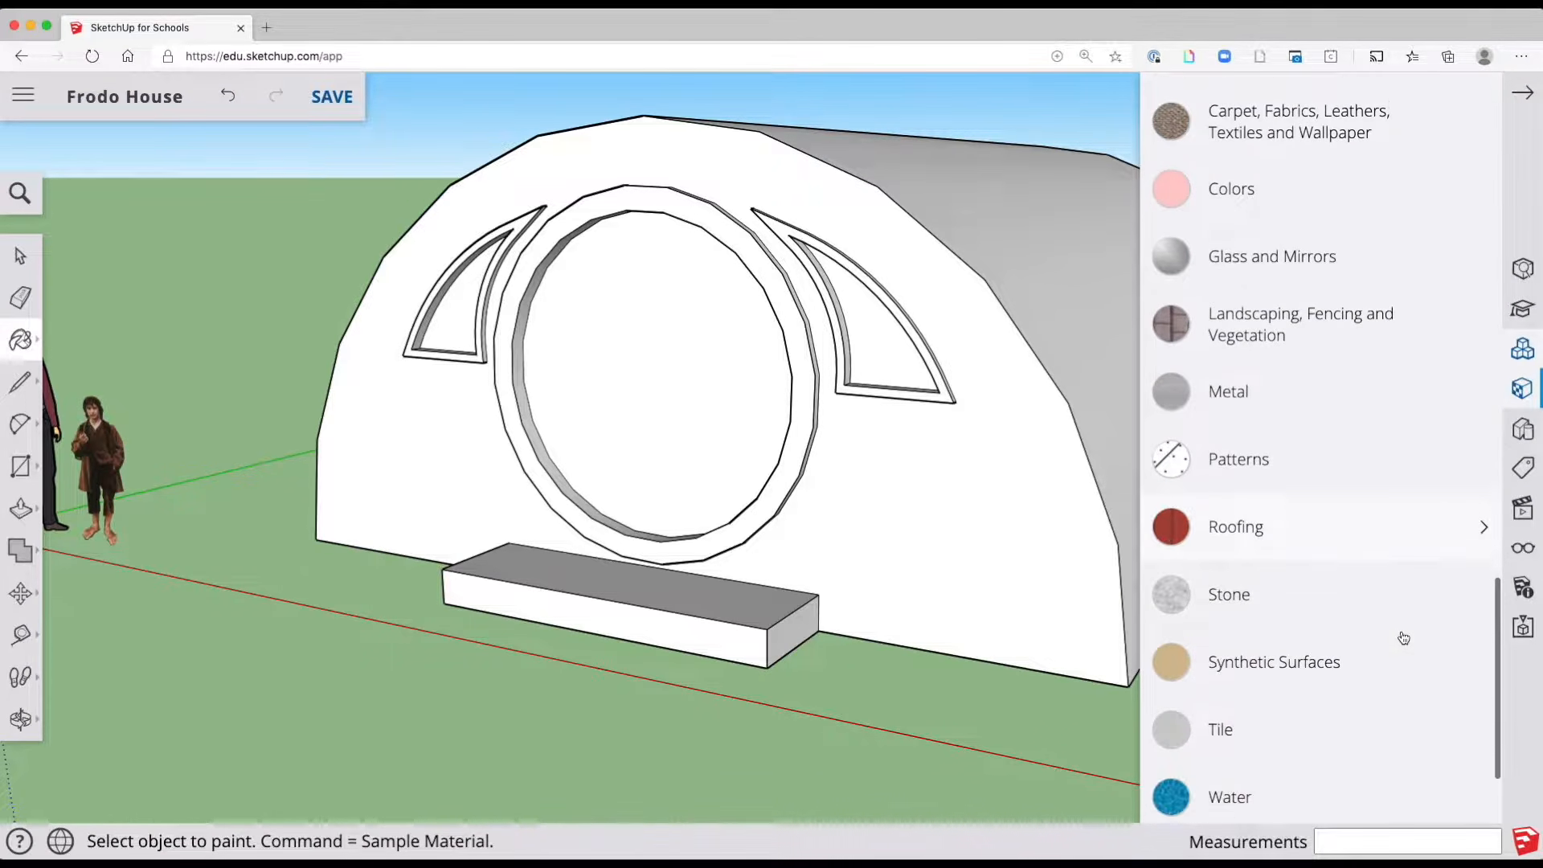
scroll(1404, 638, "up", 4)
scroll(1403, 637, "up", 1)
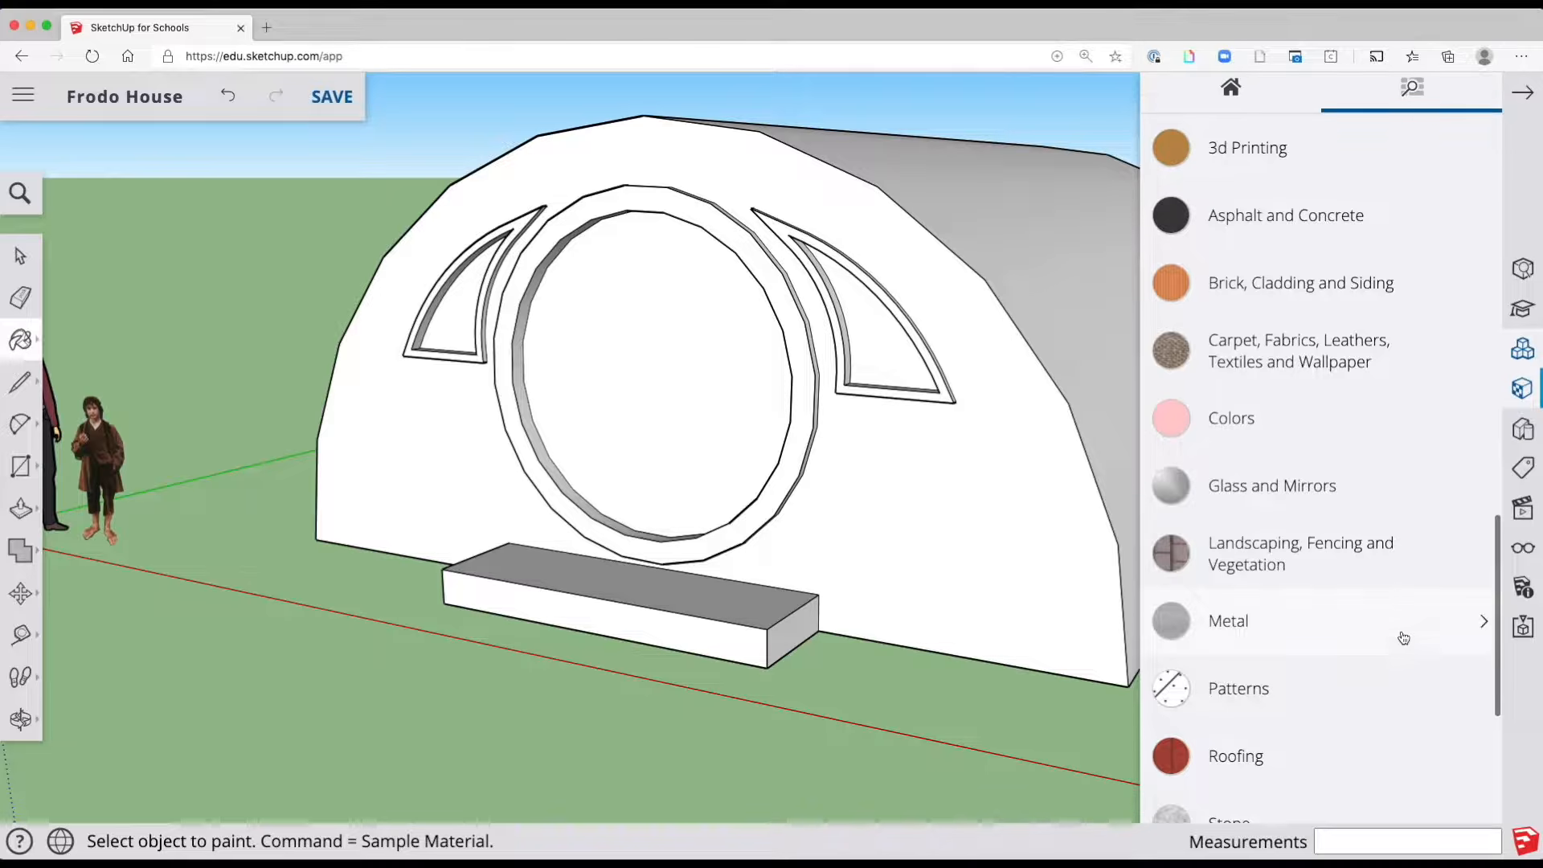
left_click(1309, 298)
scroll(1338, 487, "down", 2)
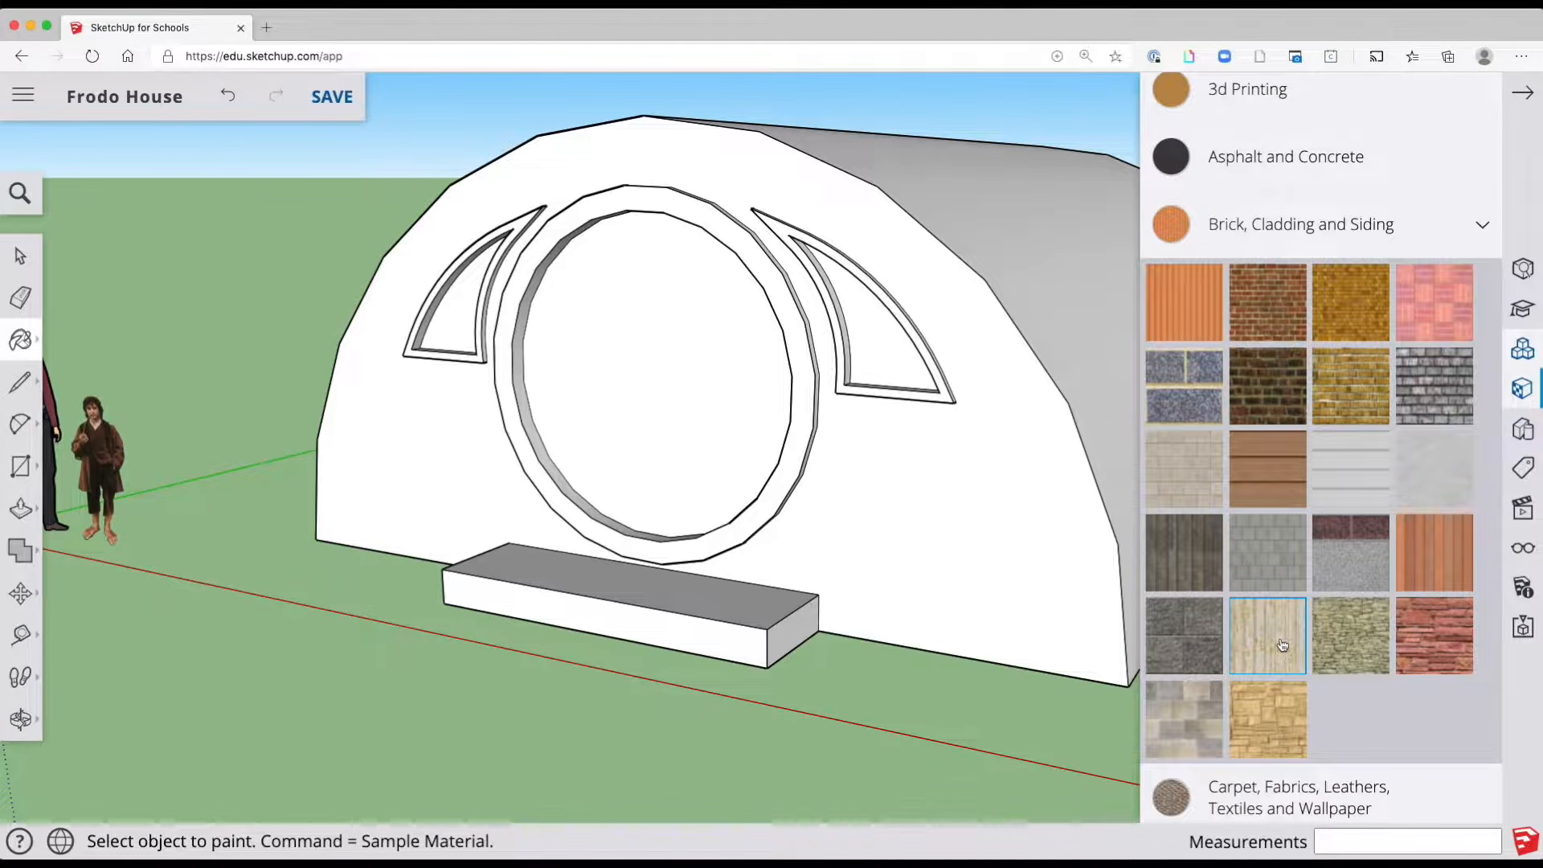
left_click(692, 411)
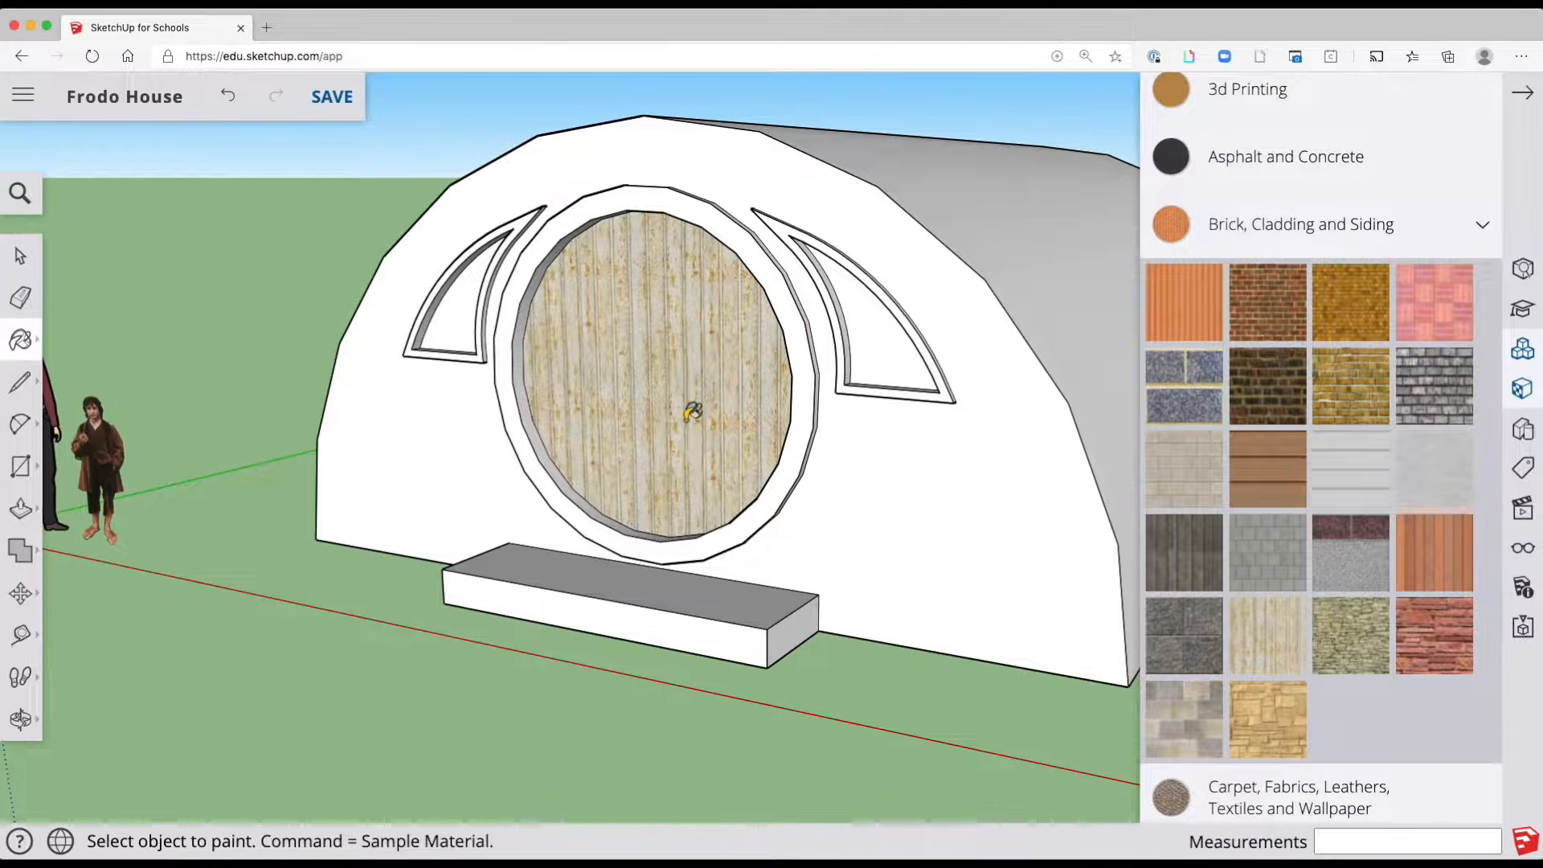
Paint the front face of the round door frame golden yellow from the Colors collection
key("o")
mouse_move(703, 403)
left_mouse_down()
mouse_move(868, 417)
mouse_move(938, 400)
mouse_move(744, 310)
mouse_move(1109, 341)
left_mouse_up()
key("b")
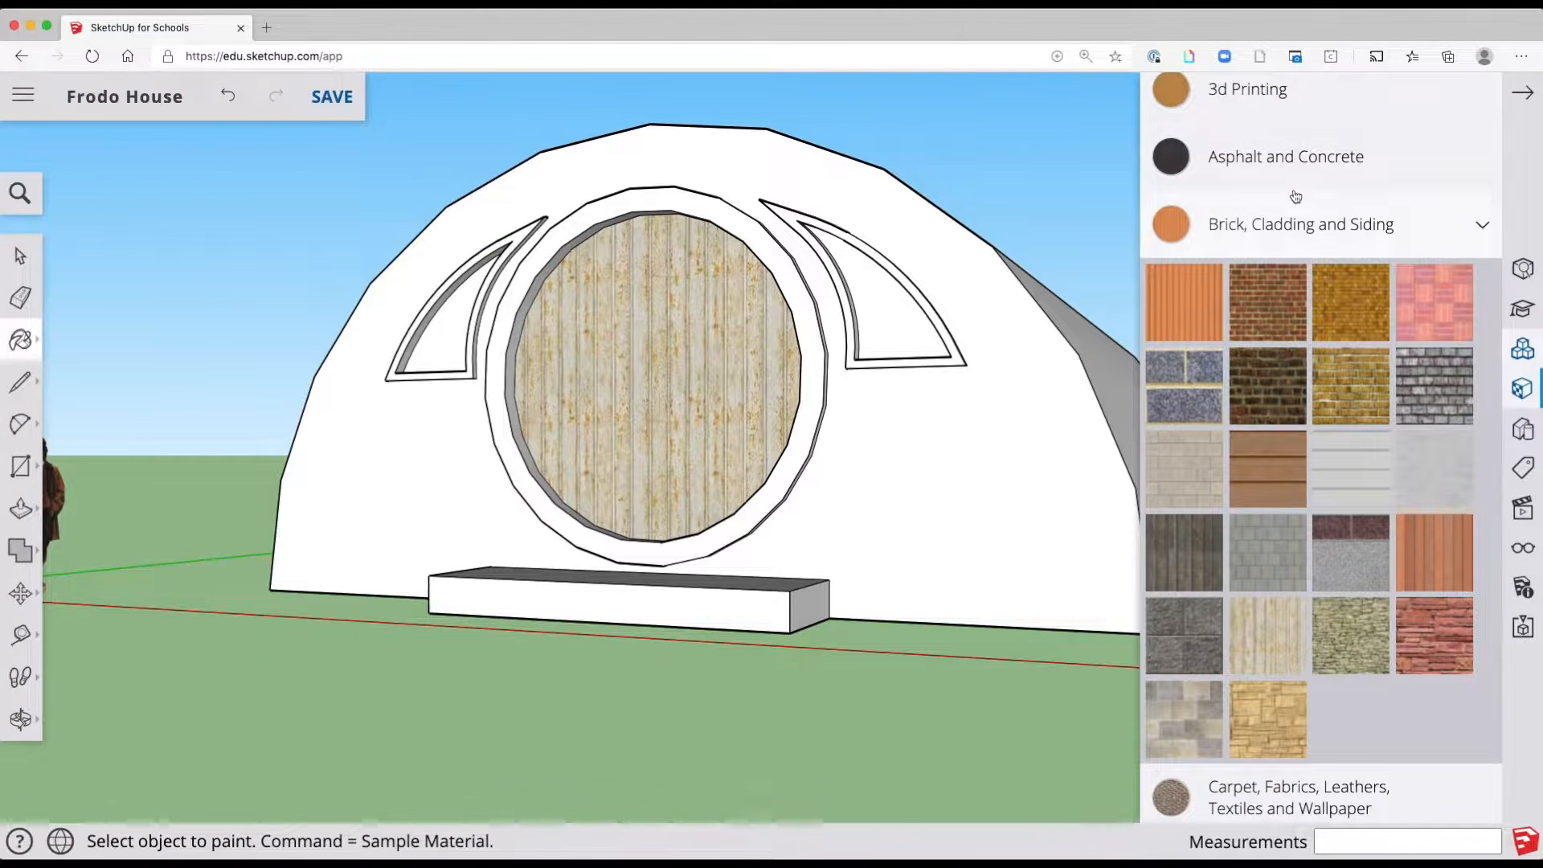
scroll(1295, 213, "up", 3)
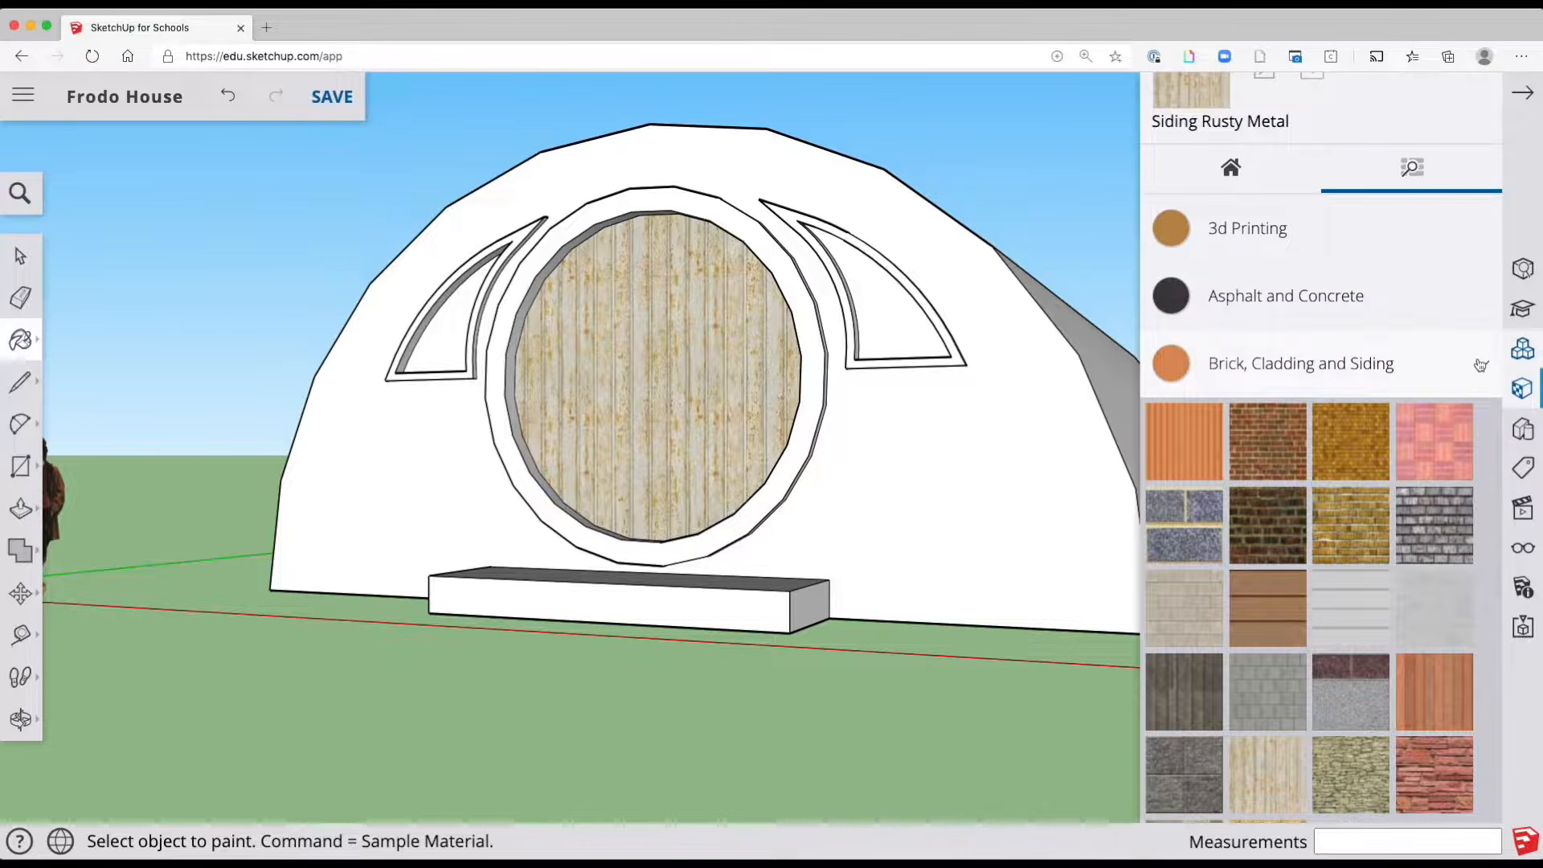
left_click(1481, 365)
scroll(1292, 486, "down", 1)
left_click(1298, 470)
scroll(1323, 599, "down", 6)
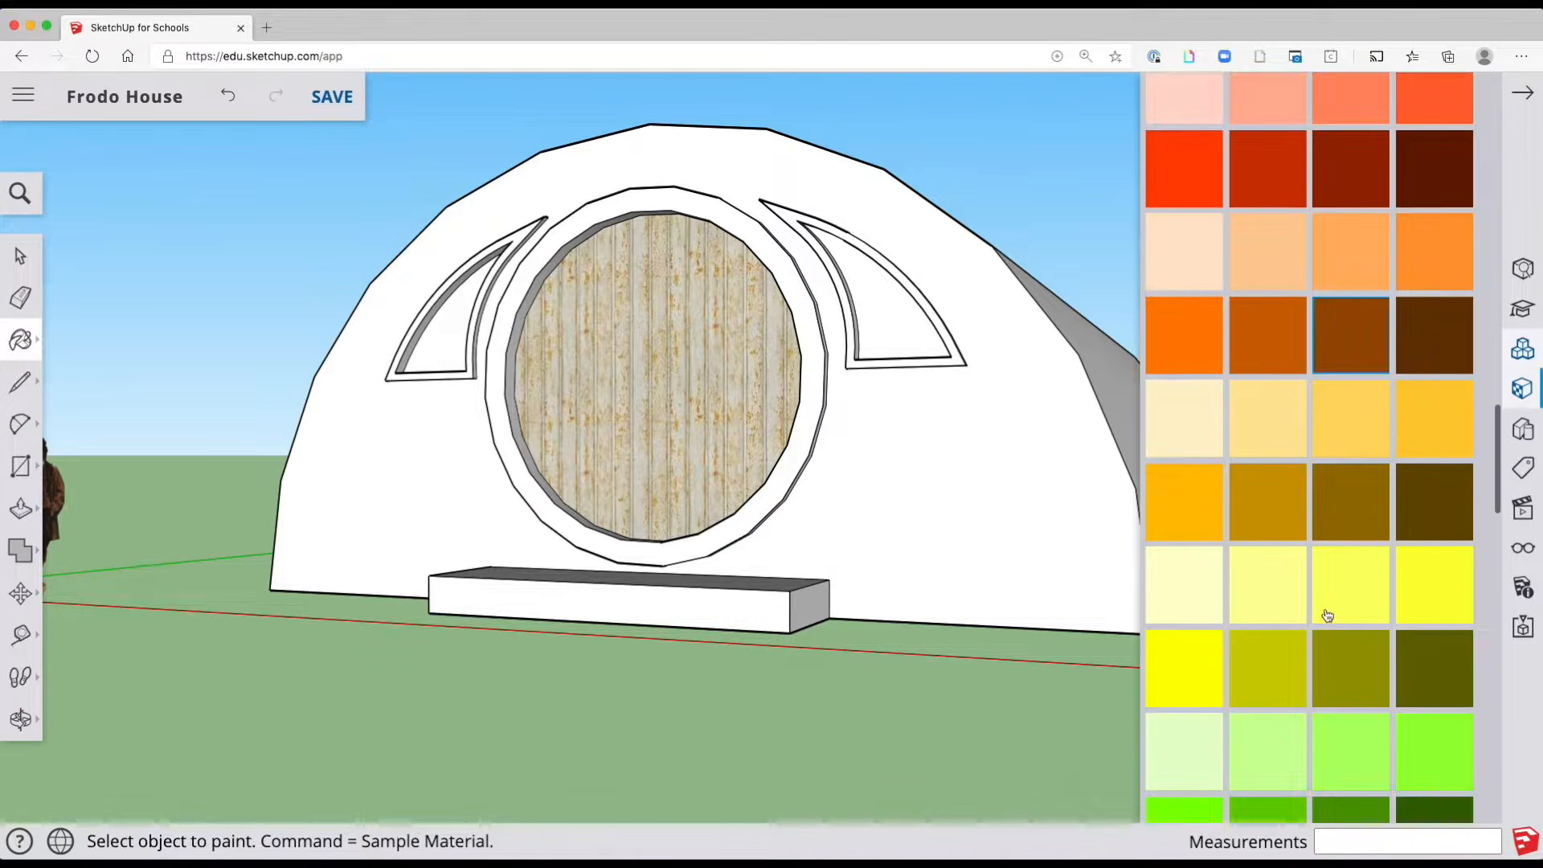
left_click(1426, 415)
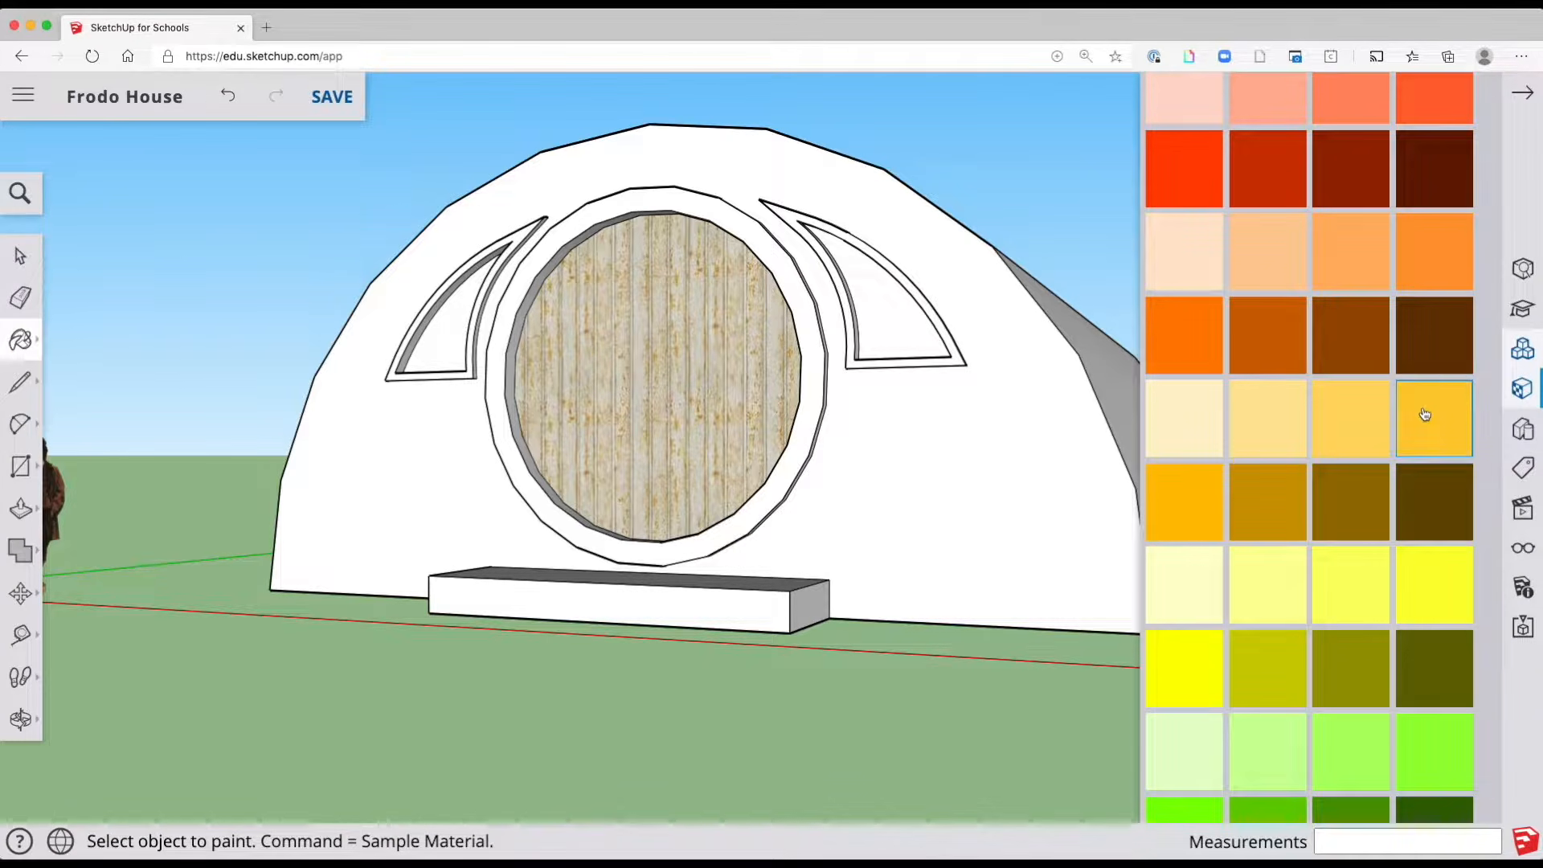
left_click(821, 402)
Paint the outer and inner side surfaces of the round door frame the same golden yellow
scroll(817, 393, "down", 5)
scroll(806, 396, "up", 10)
mouse_move(806, 395)
middle_mouse_down()
mouse_move(686, 365)
mouse_move(772, 385)
middle_mouse_up()
left_click(800, 404)
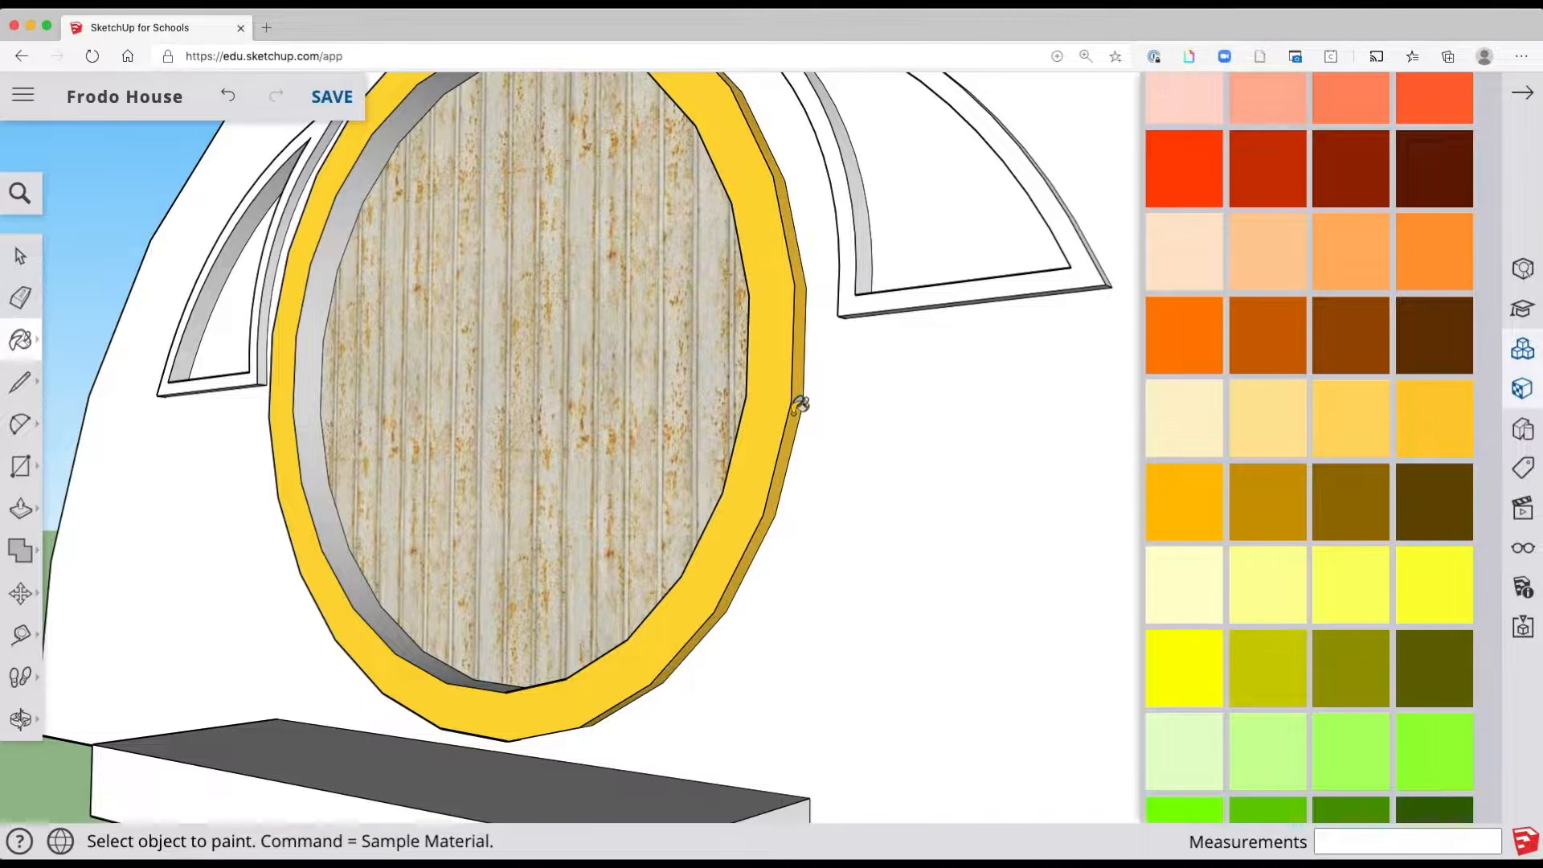
left_click(310, 404)
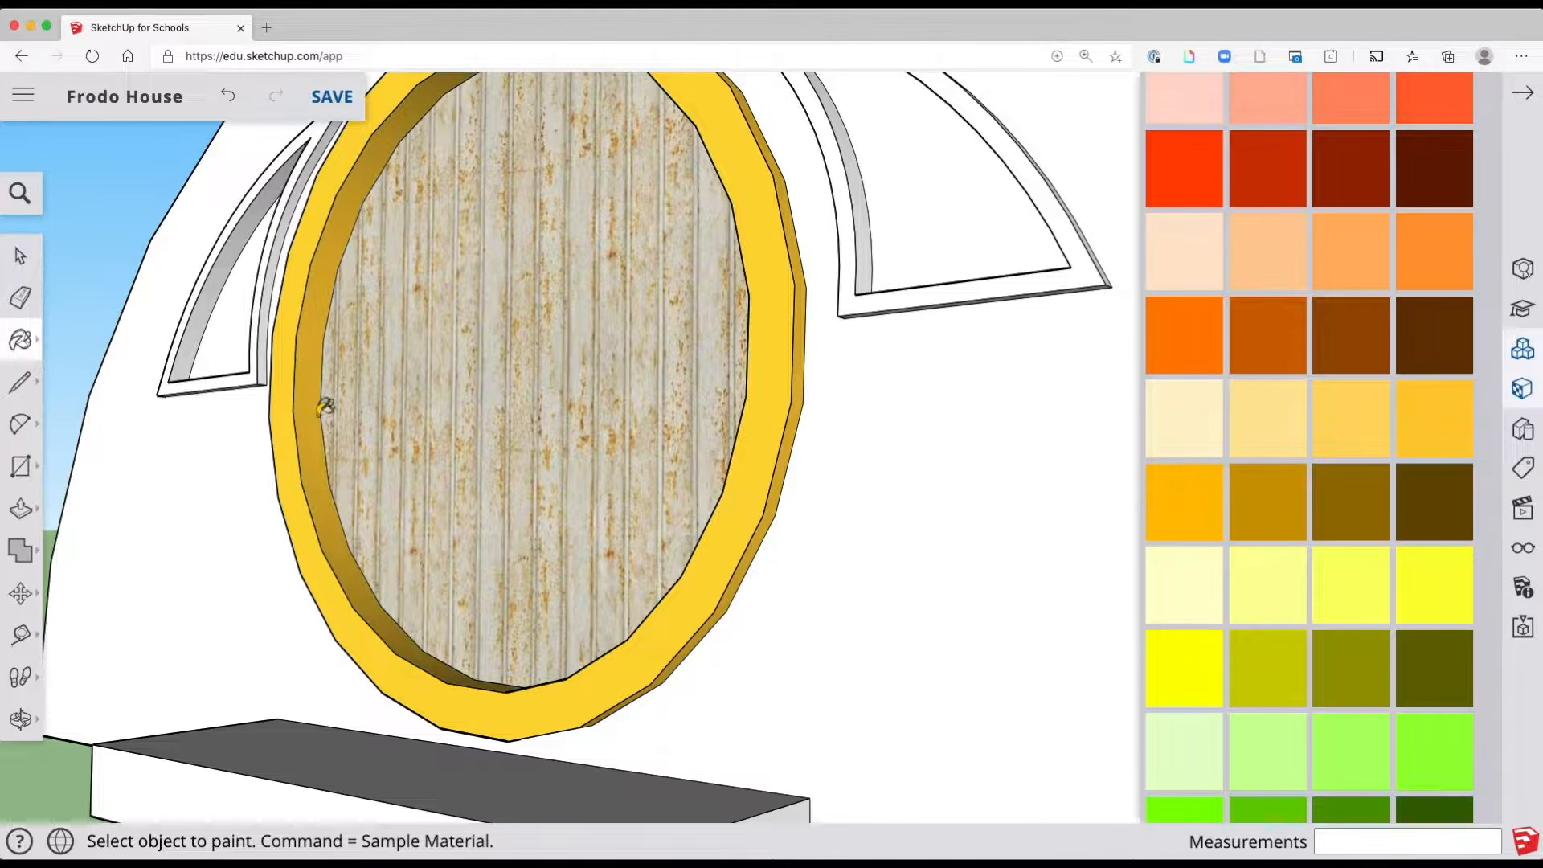
Paint the front face and inner curved side of the right window's frame bright green from the Colors collection
mouse_move(310, 430)
middle_mouse_down()
mouse_move(358, 534)
mouse_move(451, 546)
mouse_move(605, 451)
middle_mouse_up()
scroll(1270, 562, "down", 5)
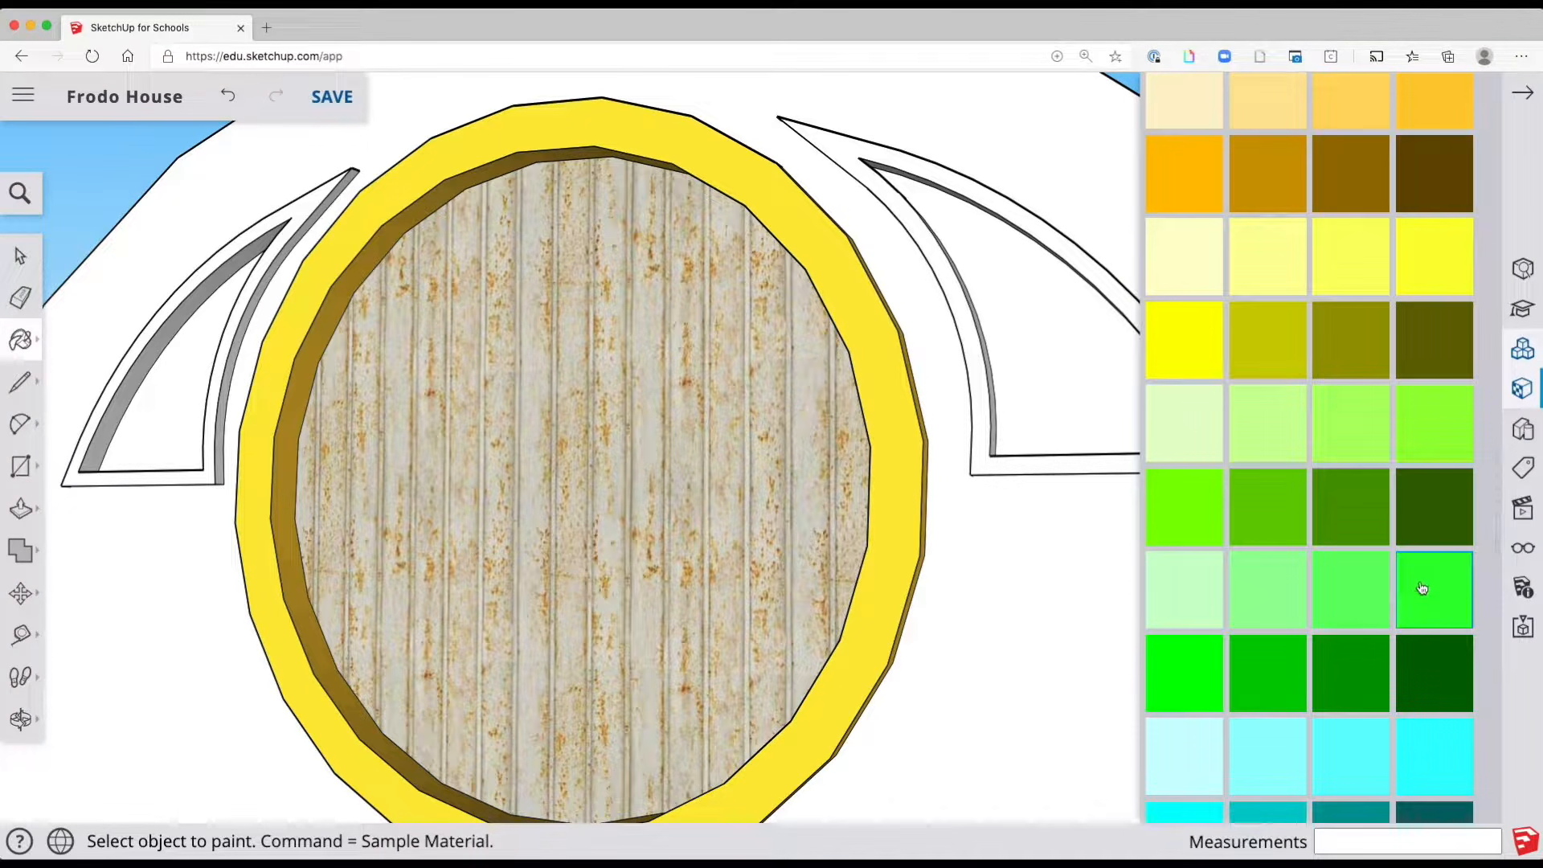
middle_click_drag(999, 630, 593, 753)
left_click(600, 529)
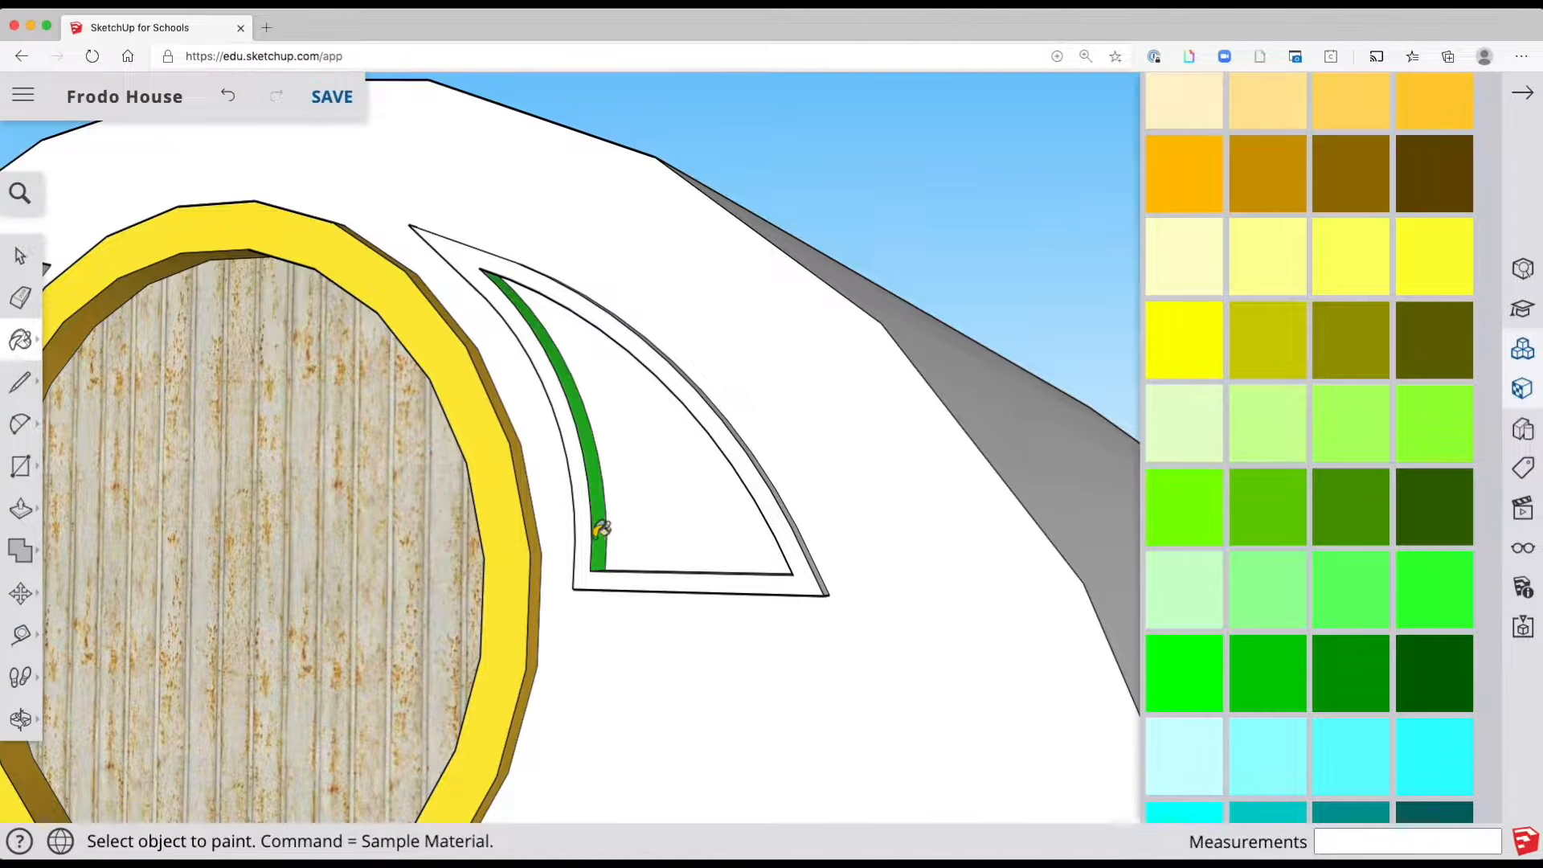
left_click(607, 550)
mouse_move(764, 551)
middle_mouse_down()
mouse_move(665, 595)
mouse_move(773, 549)
middle_mouse_up()
left_click(775, 550)
Paint the remaining inner and outer side surfaces of the right window's frame the same bright green
middle_click_drag(620, 610, 990, 467)
middle_click_drag(796, 515, 863, 417)
scroll(806, 457, "down", 3)
scroll(806, 456, "up", 5)
left_click(786, 490)
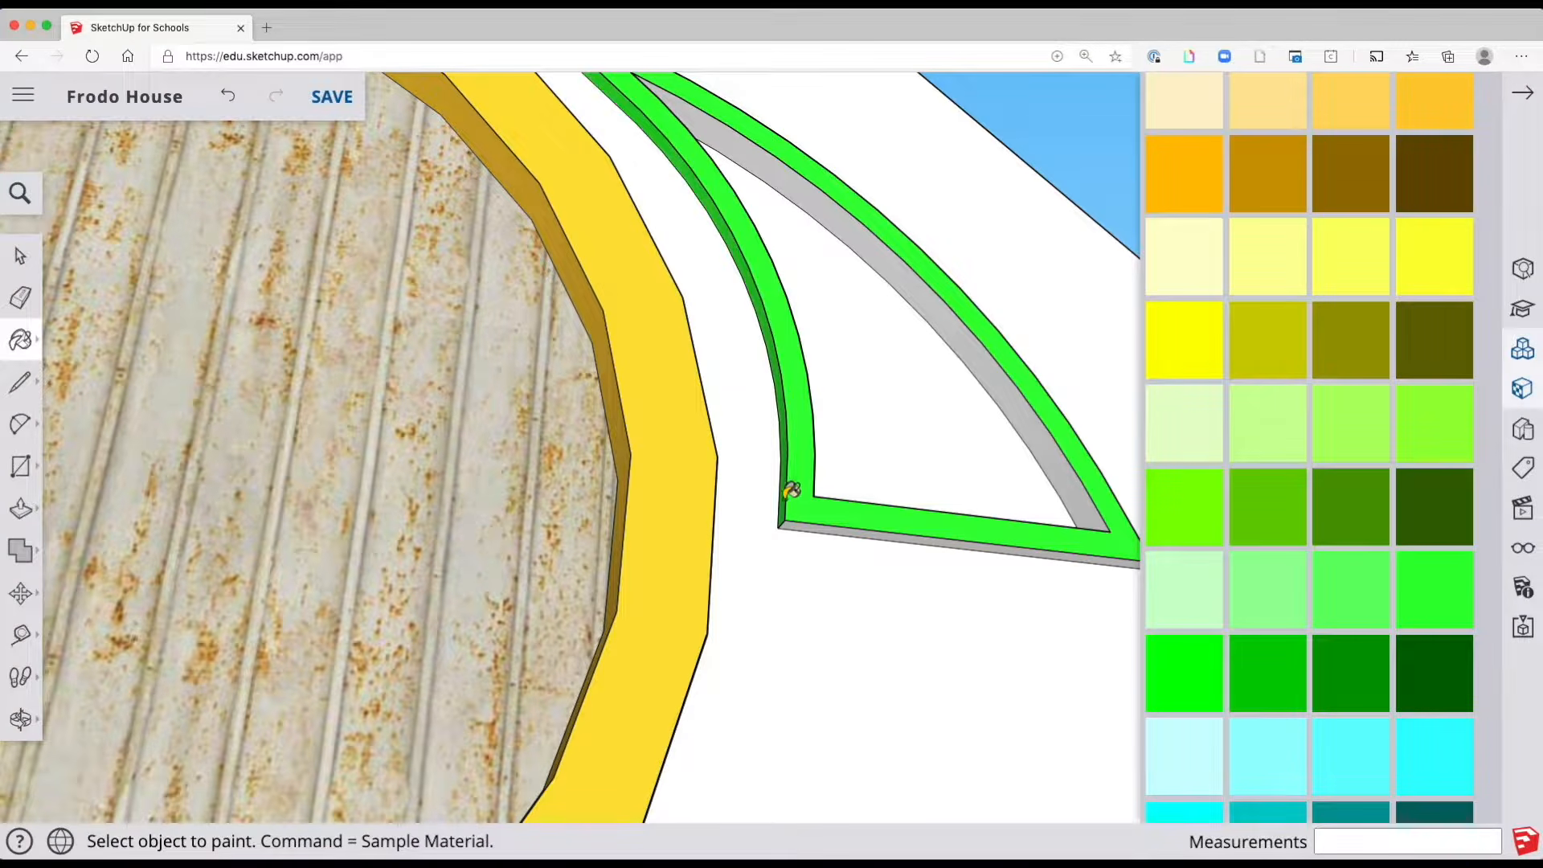
left_click(815, 528)
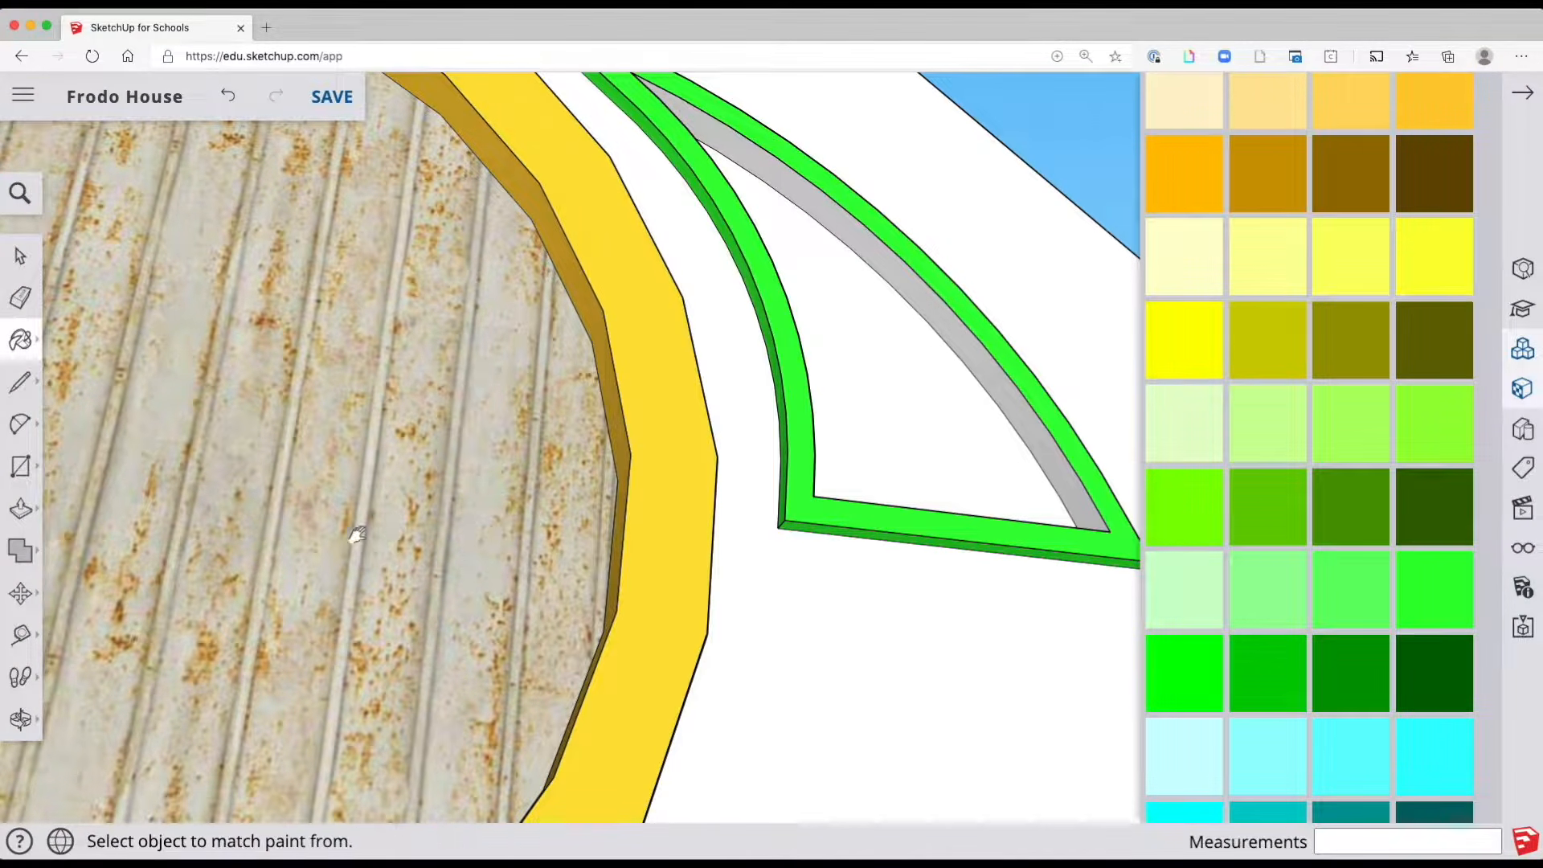
middle_click_drag(372, 522, 428, 521, "shift")
left_click(1010, 338)
mouse_move(840, 368)
middle_mouse_down()
mouse_move(748, 389)
mouse_move(403, 630)
mouse_move(485, 631)
middle_mouse_up()
left_click(815, 552)
Paint the front face and the side surfaces of the left window's frame the same bright green
middle_click_drag(650, 500, 424, 482)
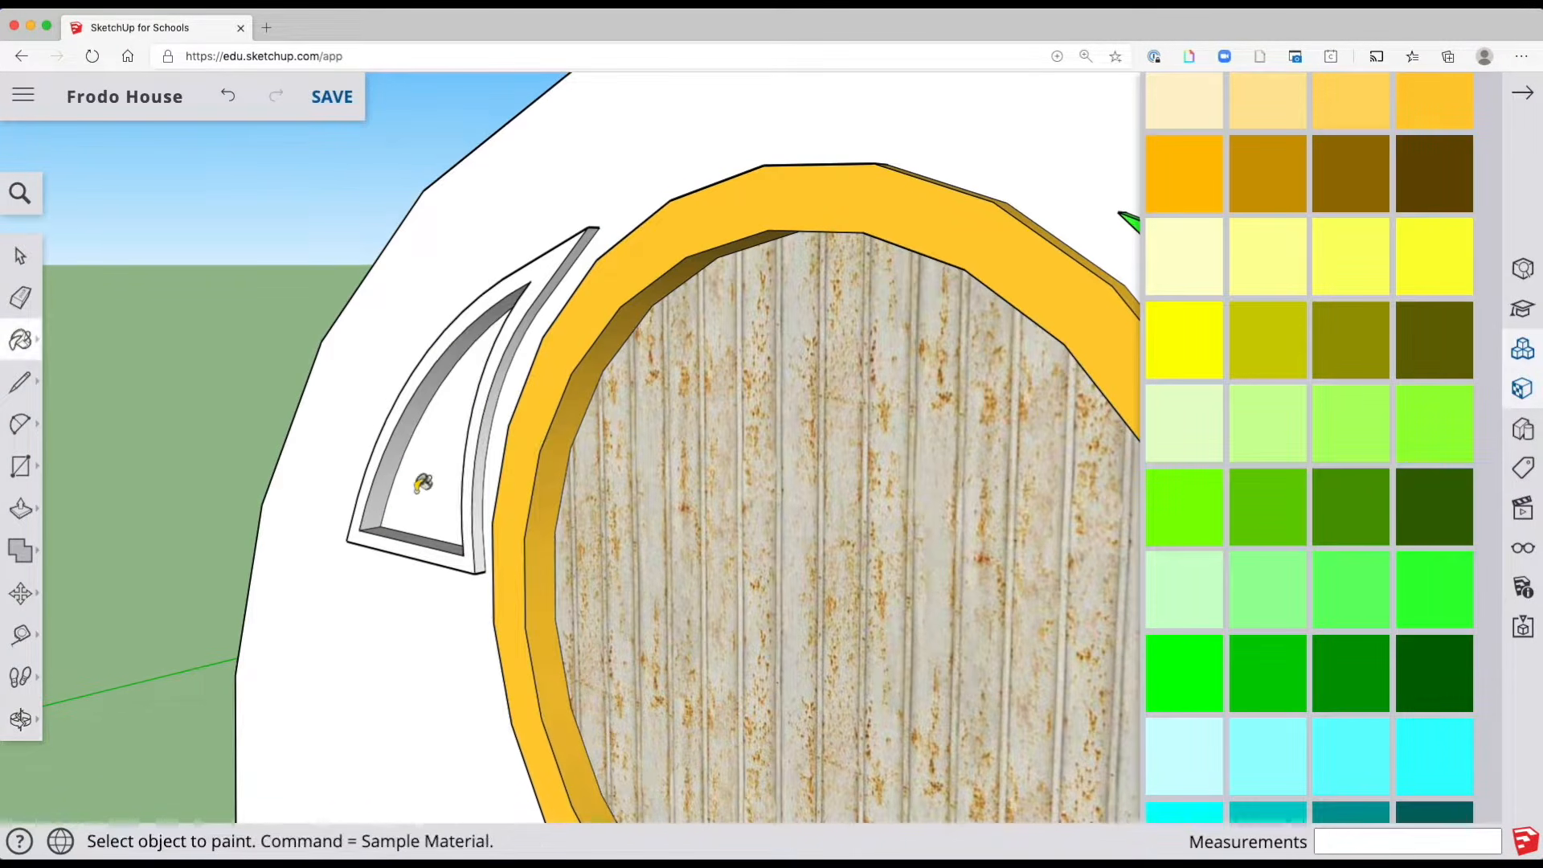
left_click(385, 501)
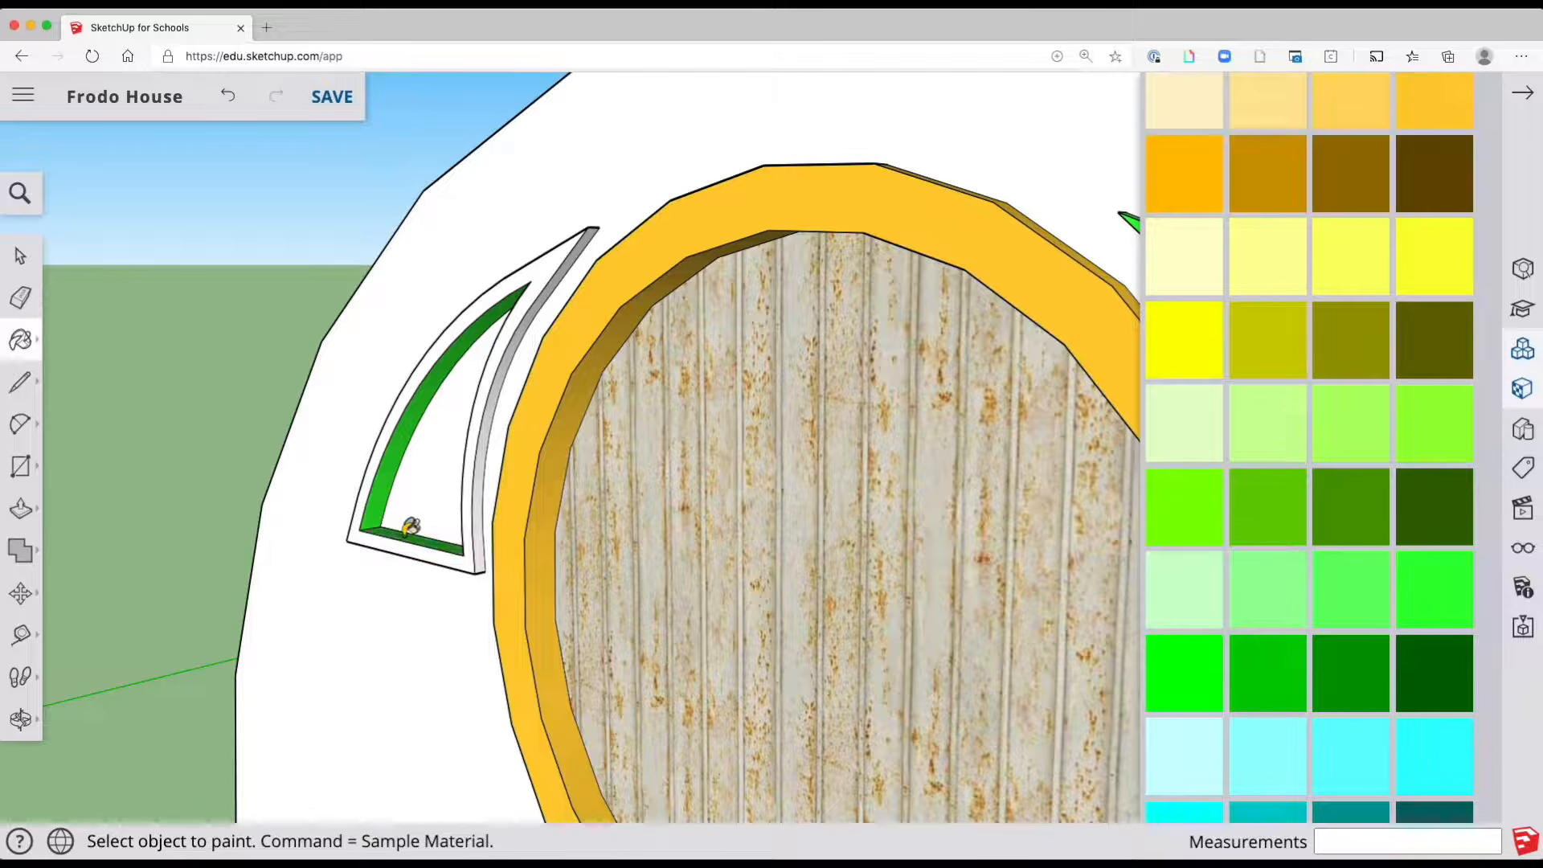
left_click(473, 495)
left_click(484, 495)
middle_click_drag(517, 407, 937, 252)
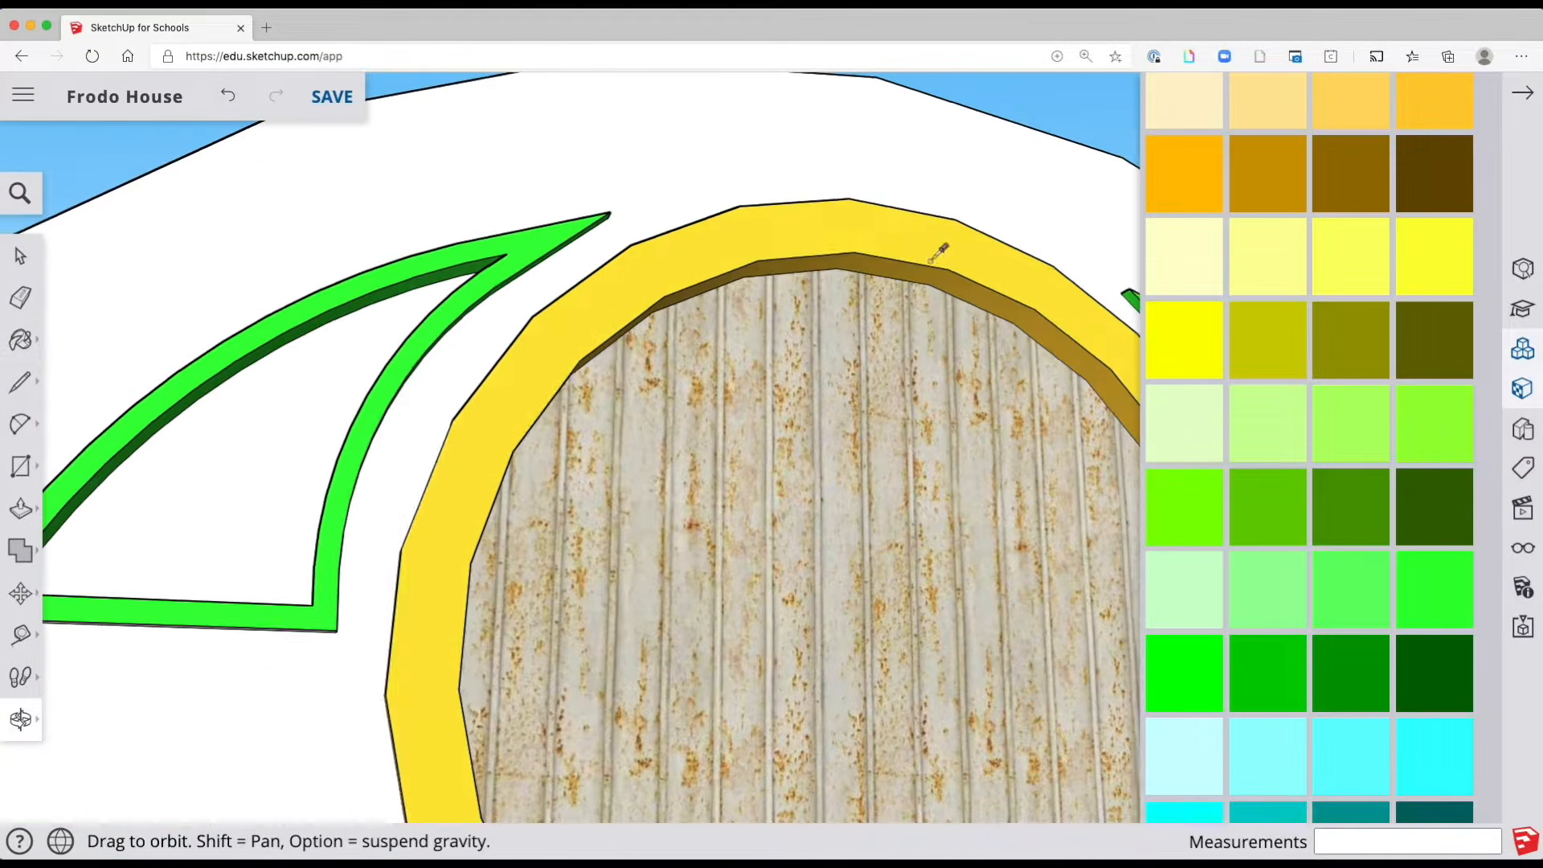
middle_click_drag(431, 368, 894, 320, "shift")
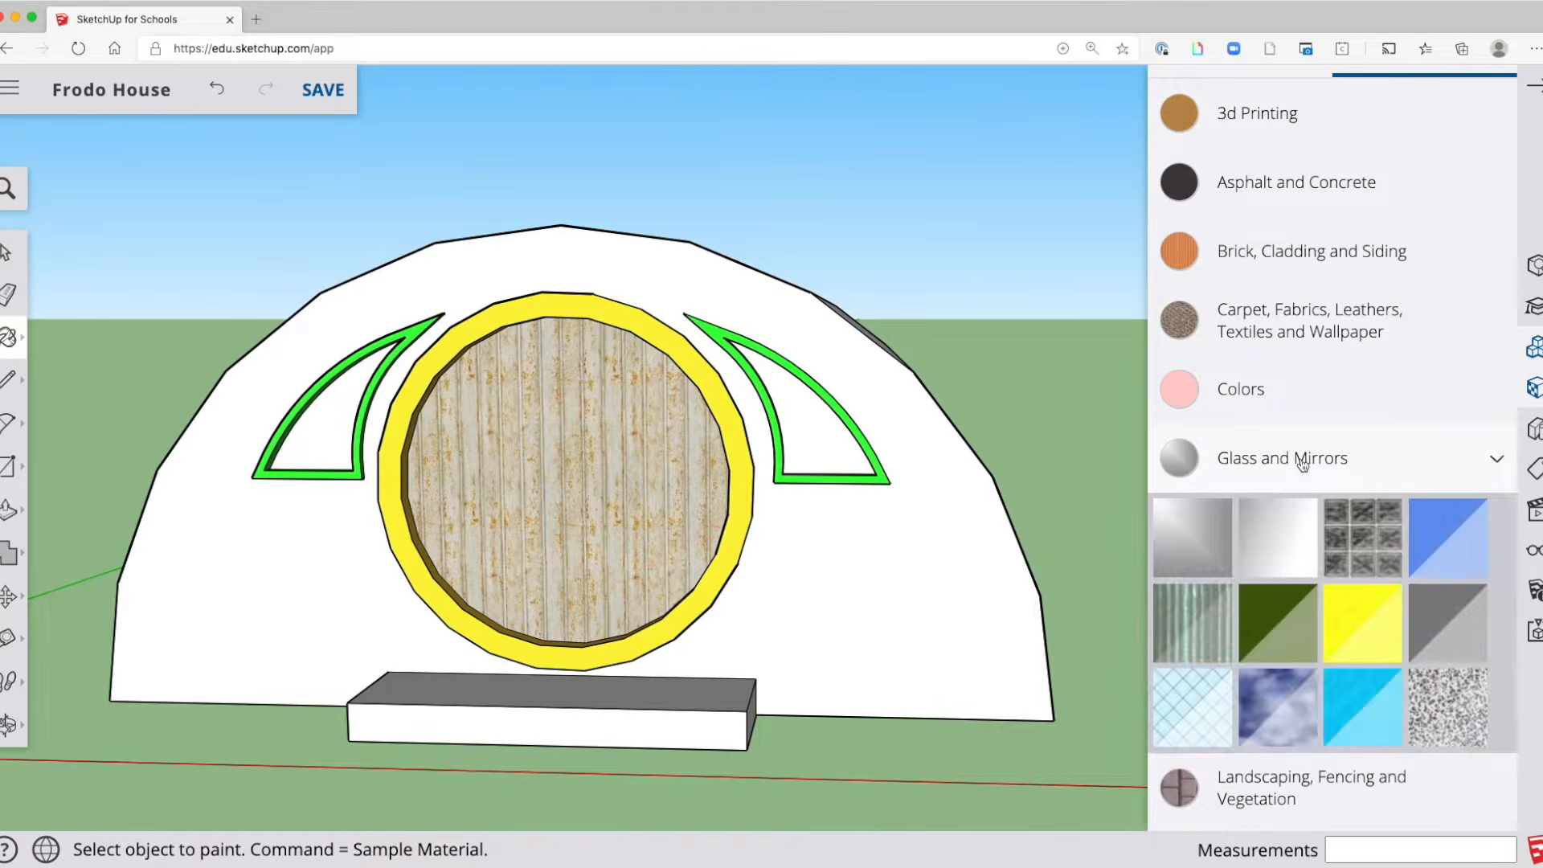
Paint both window panes with the translucent blue glass from the Glass and Mirrors collection
left_click(1199, 680)
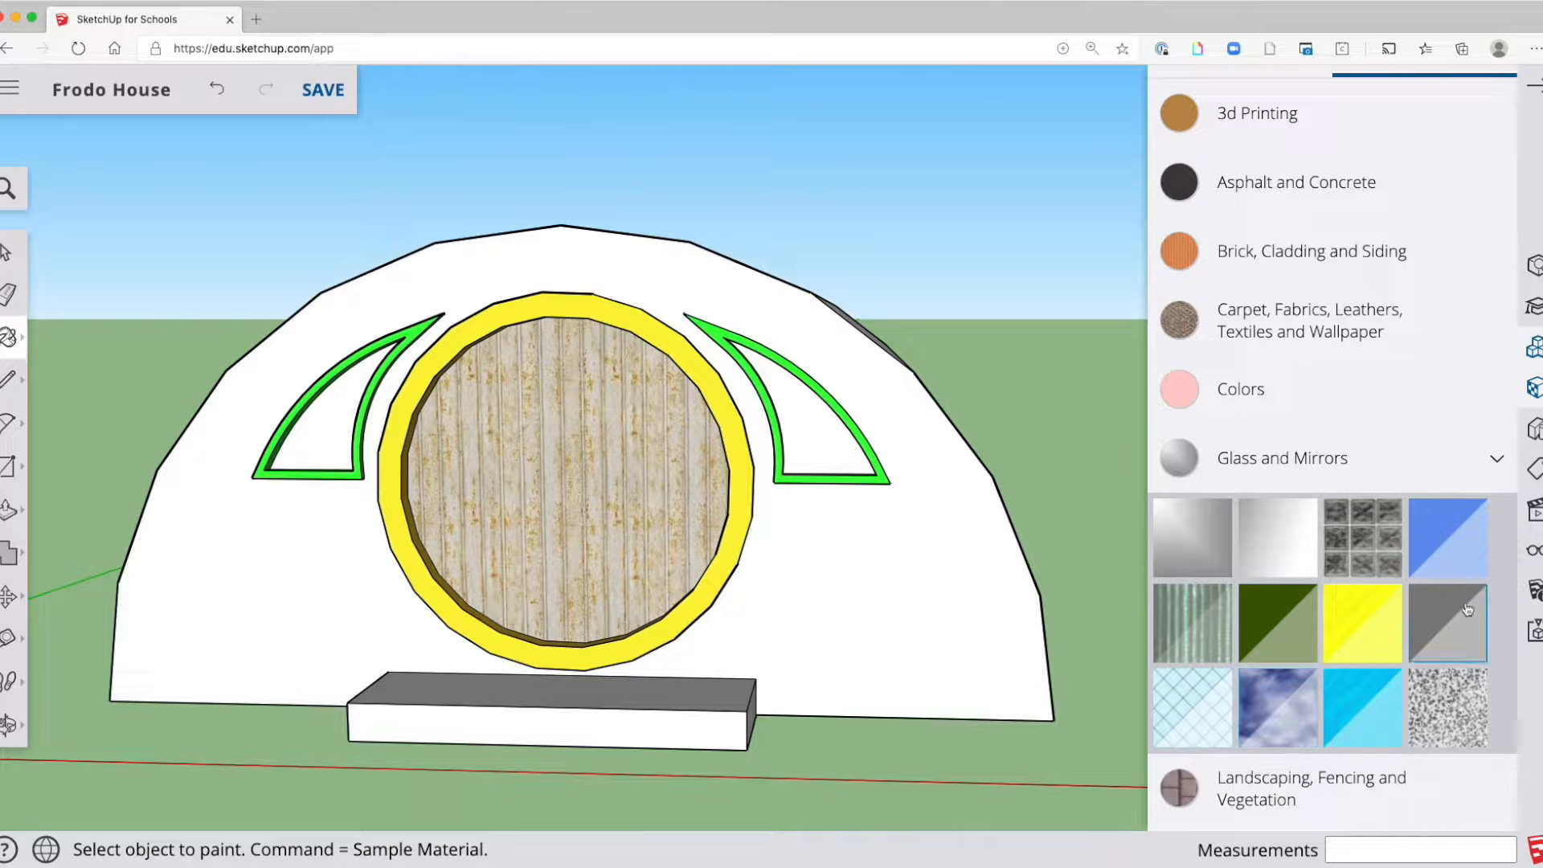
left_click(827, 423)
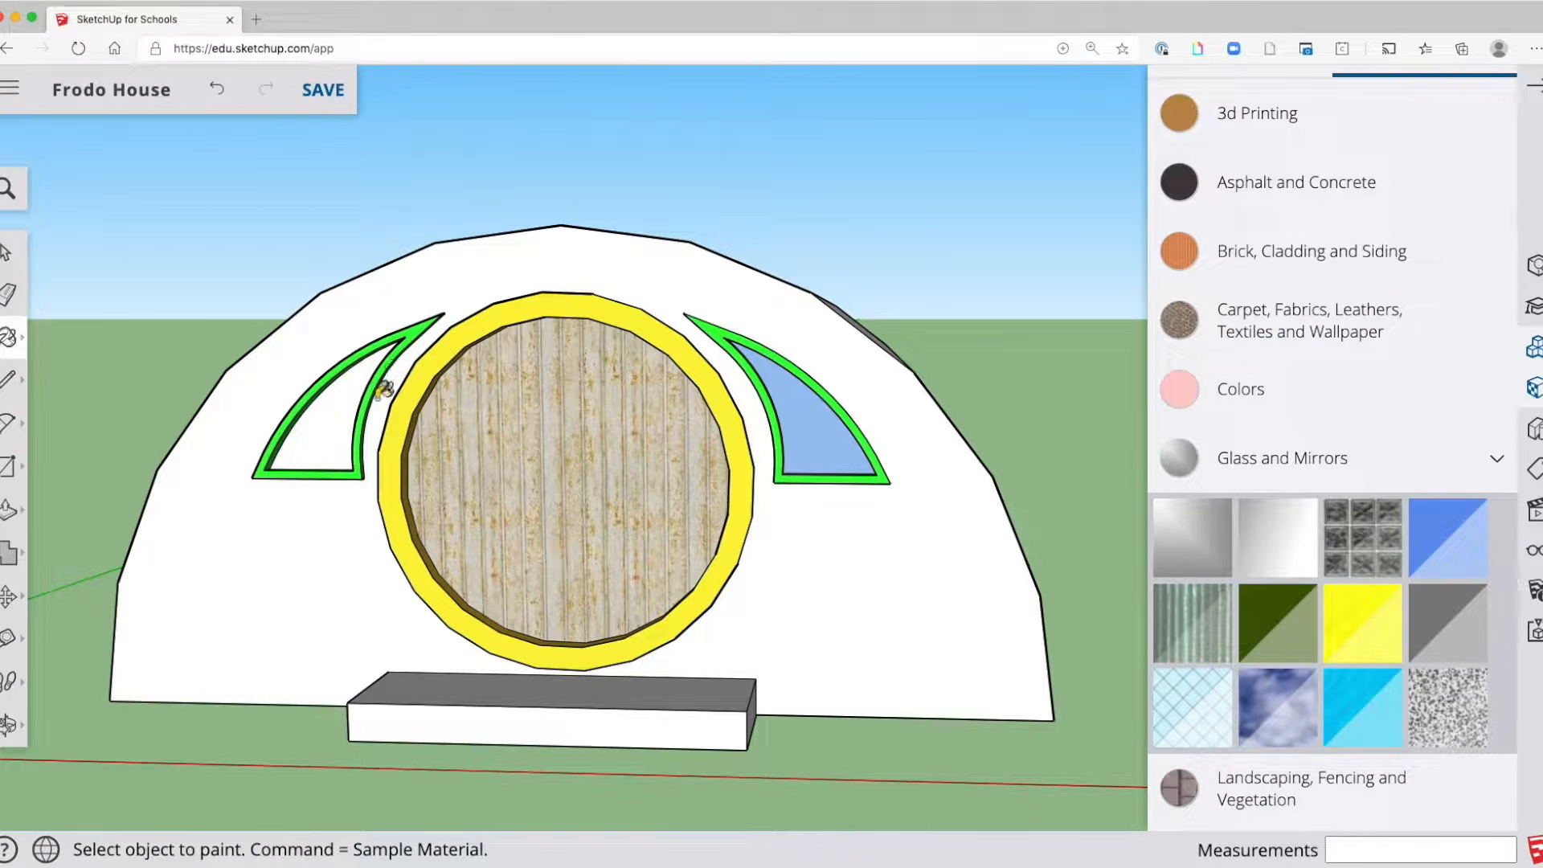
left_click(344, 410)
Paint the front wall of the house with the dark brown brick from the Brick, Cladding and Siding collection
mouse_move(523, 552)
middle_mouse_down()
mouse_move(610, 586)
mouse_move(631, 672)
mouse_move(512, 754)
mouse_move(282, 617)
mouse_move(203, 610)
mouse_move(178, 588)
mouse_move(188, 578)
middle_mouse_up()
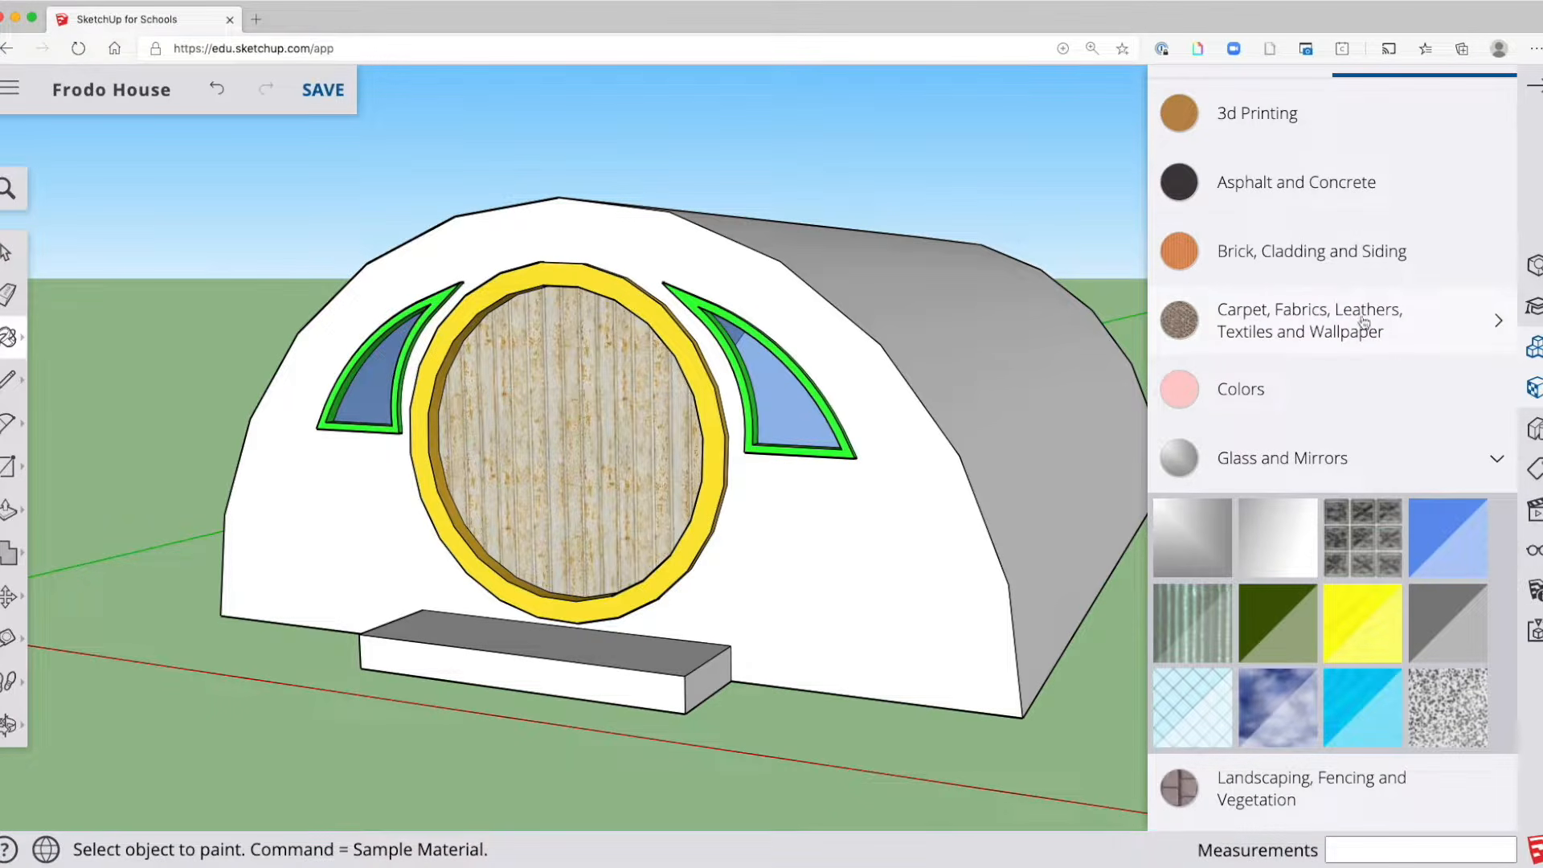
left_click(1396, 465)
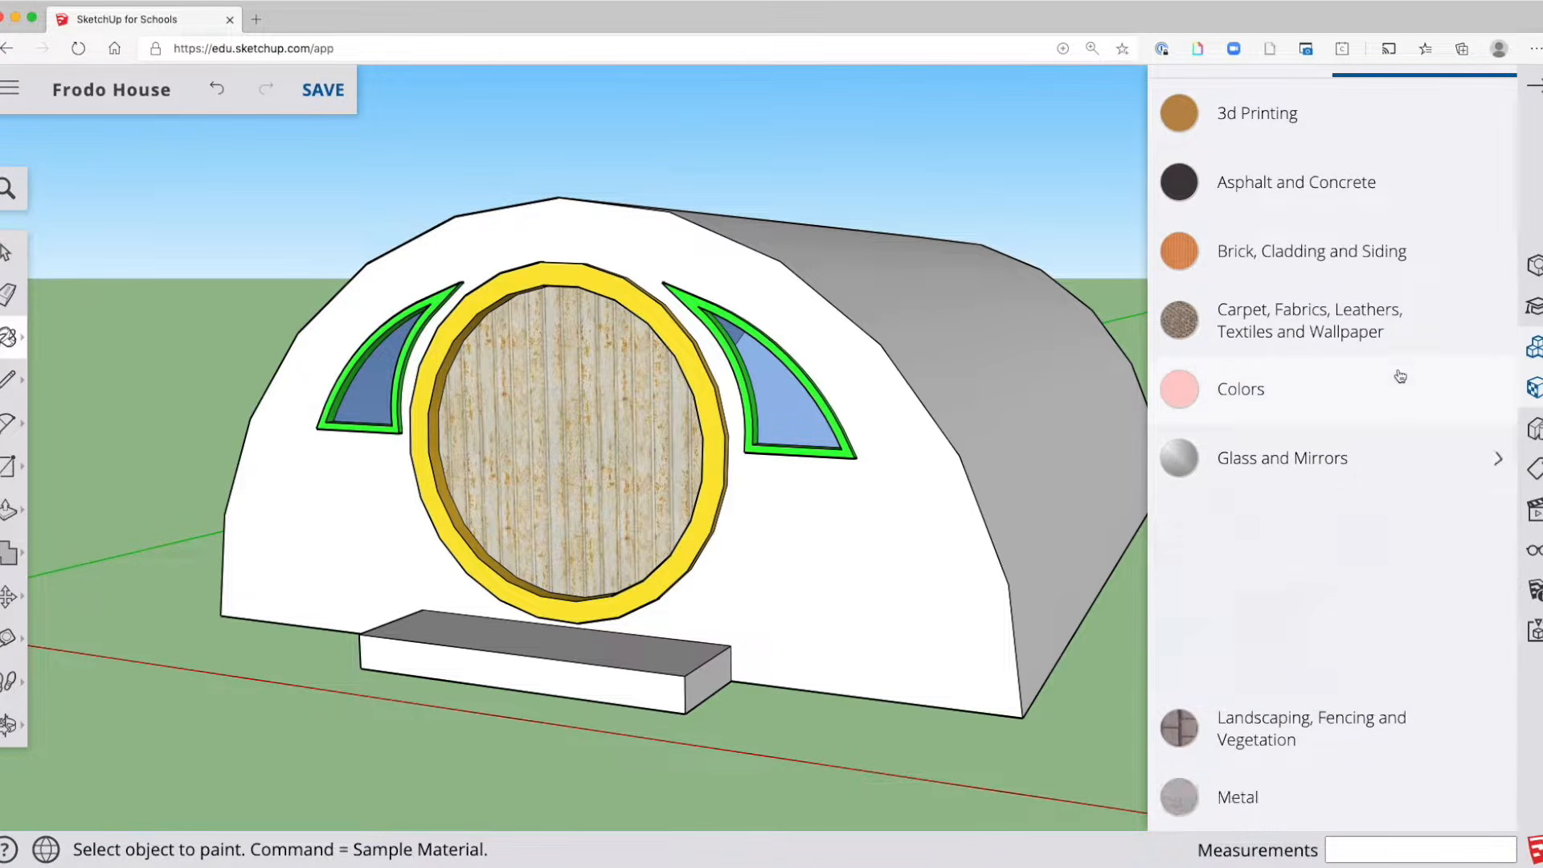
left_click(1384, 256)
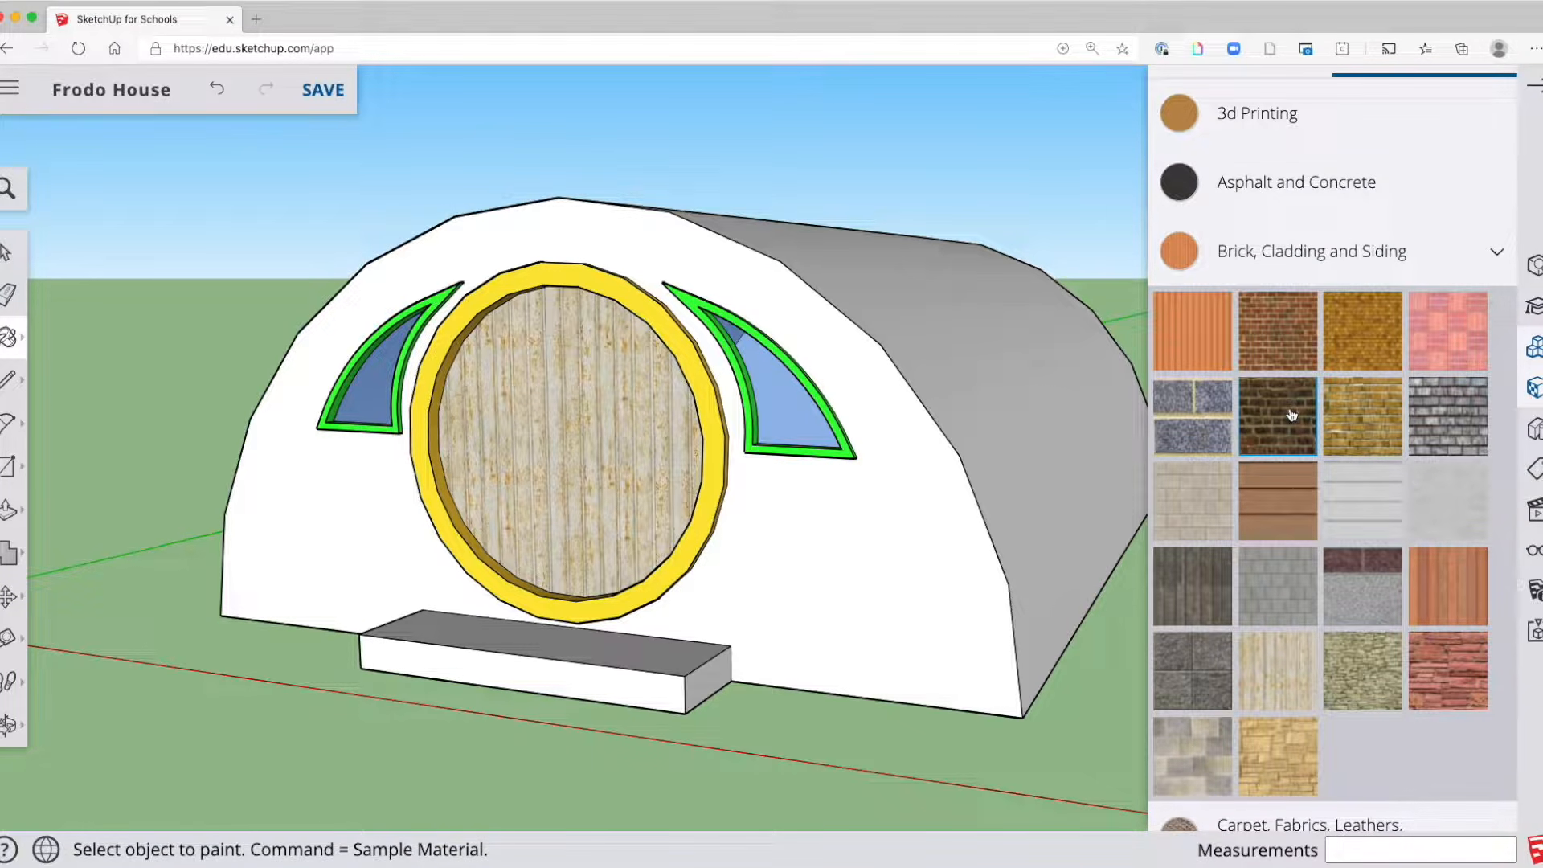
left_click(927, 552)
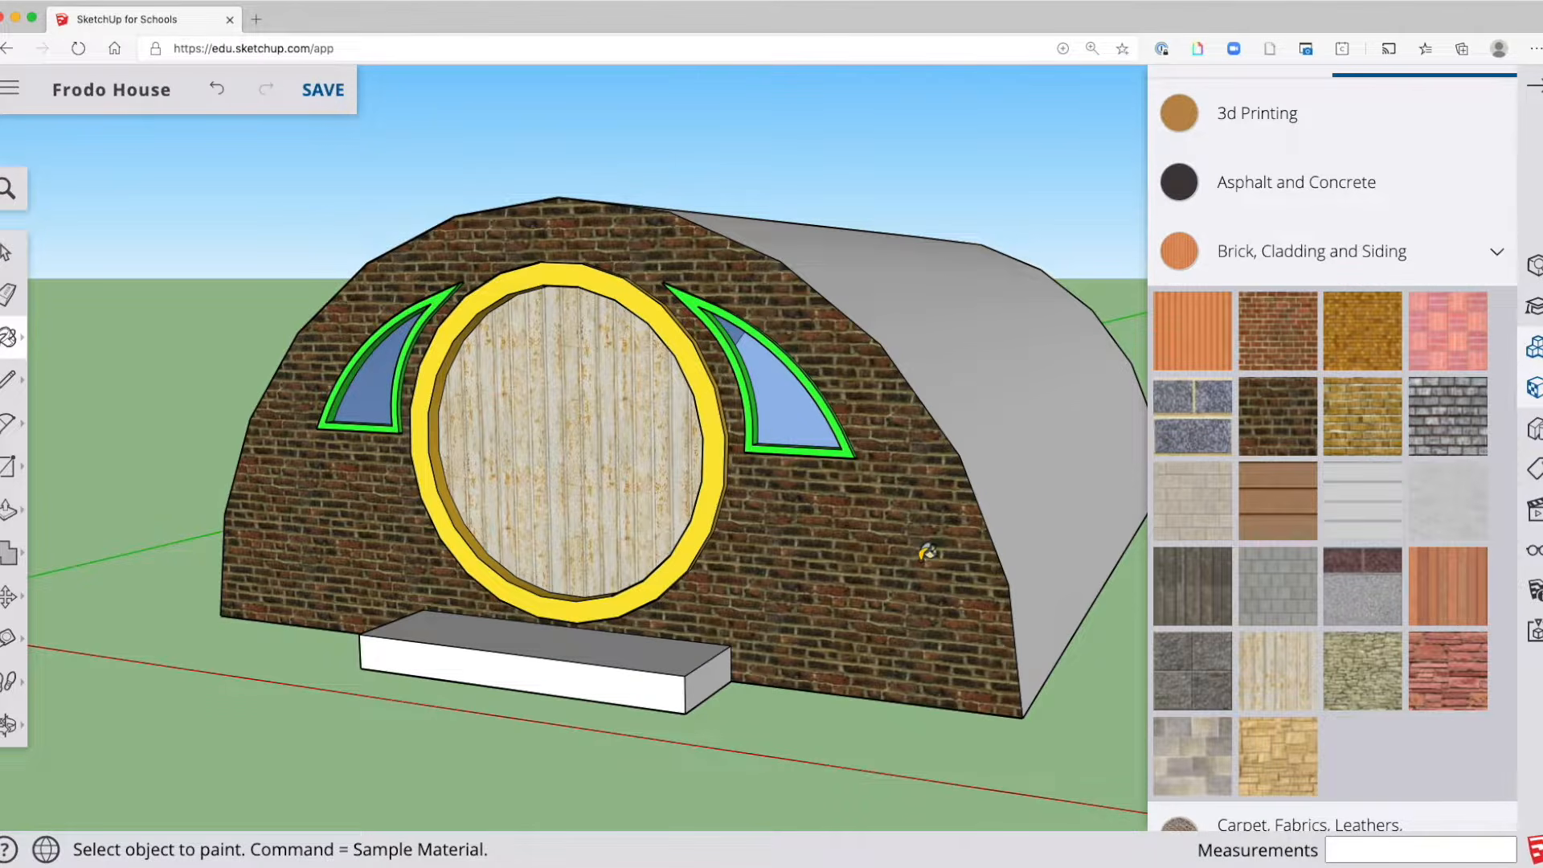
Draw a wavy Freehand line across the lower front wall from the door frame to the wall's right edge
middle_click_drag(933, 553, 921, 573)
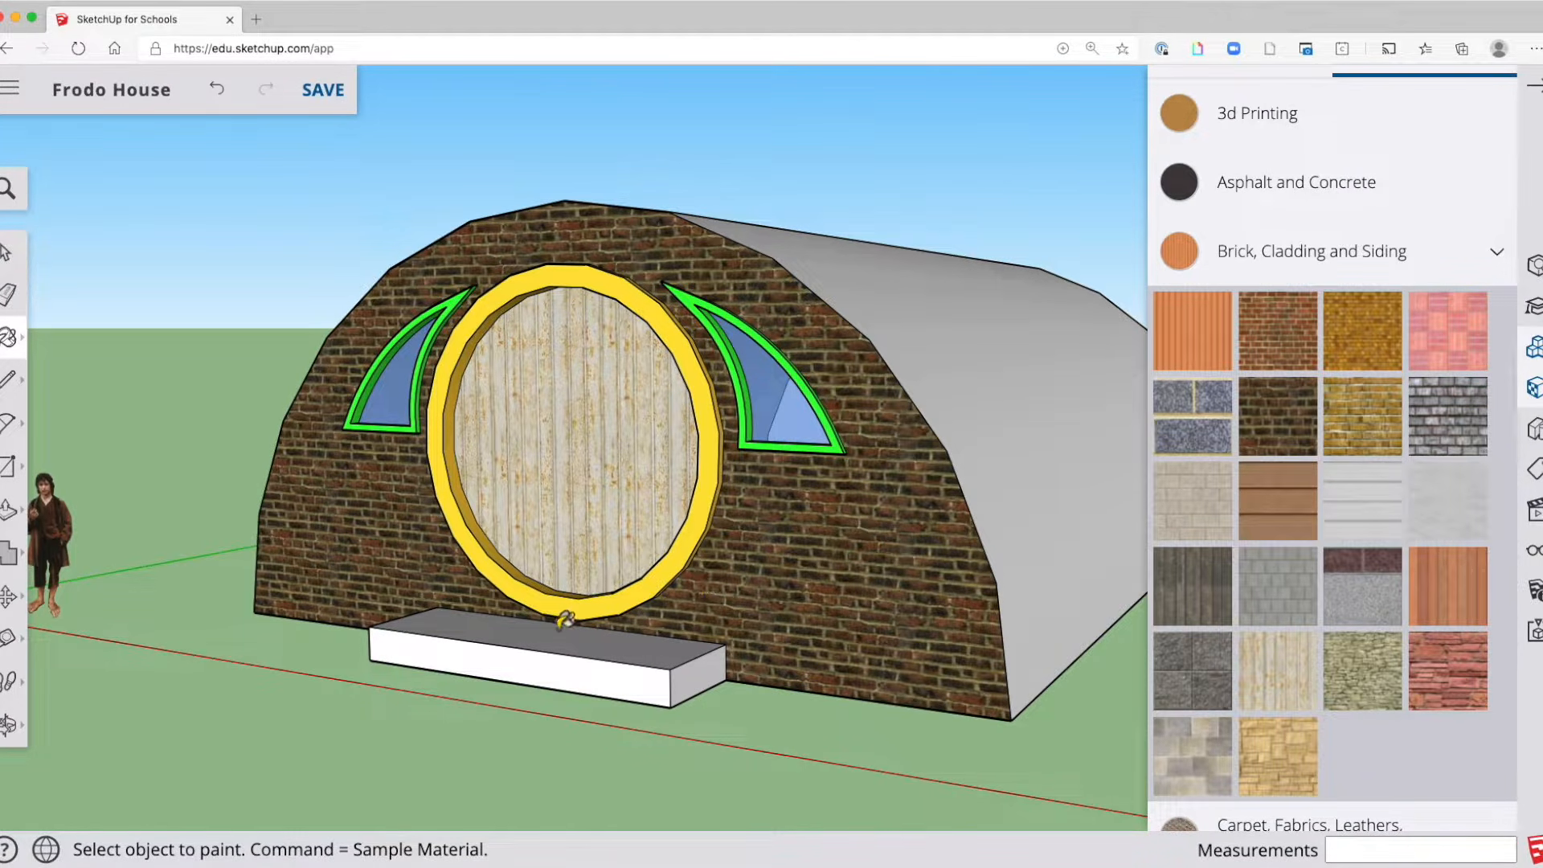
left_click(10, 378)
left_click(67, 408)
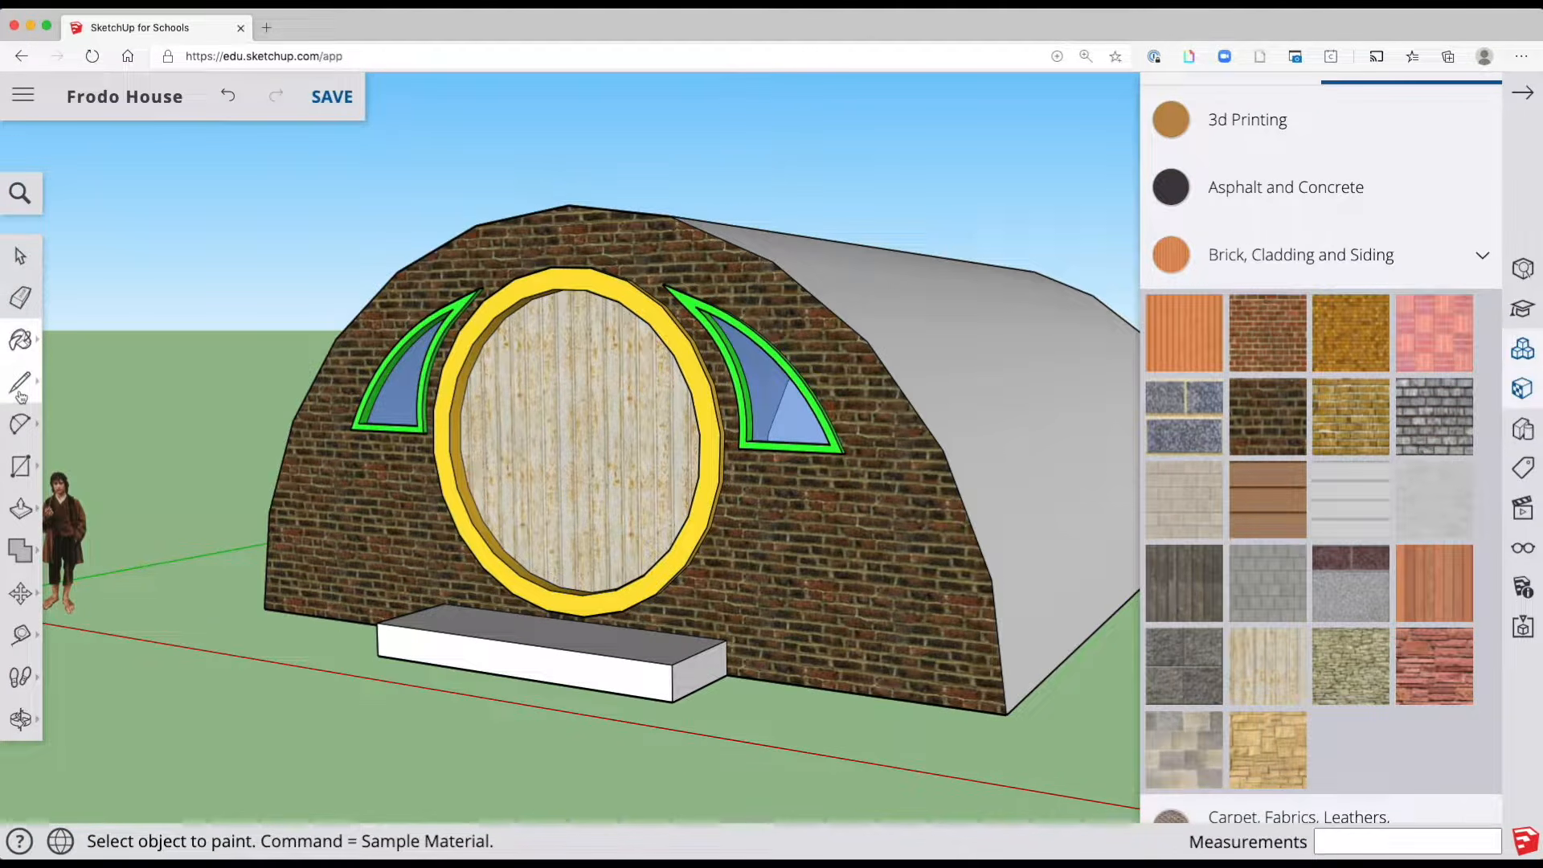
left_click(5, 392)
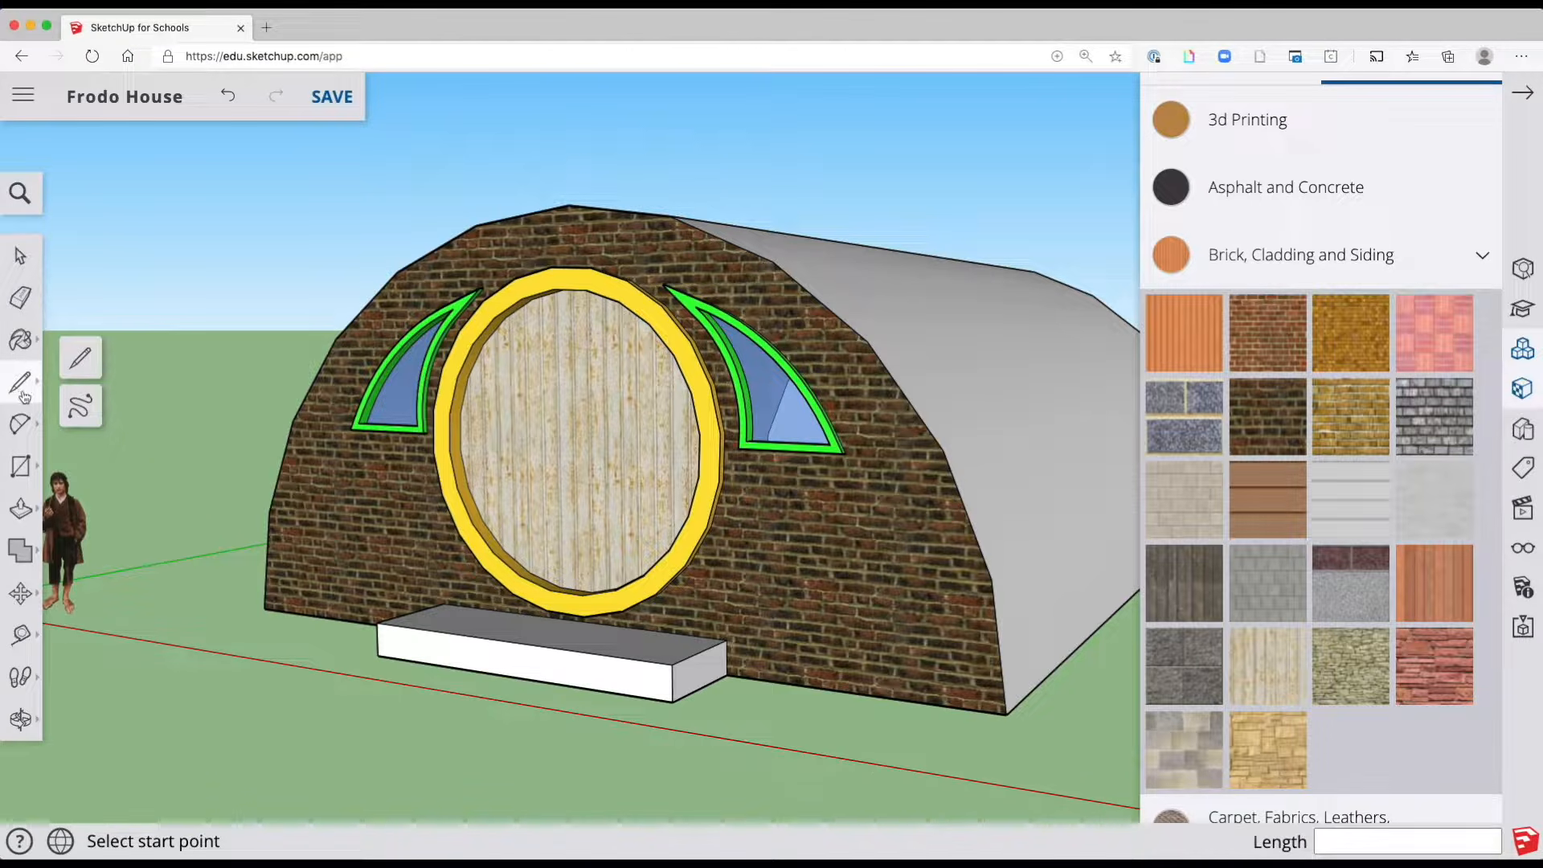
left_click(81, 411)
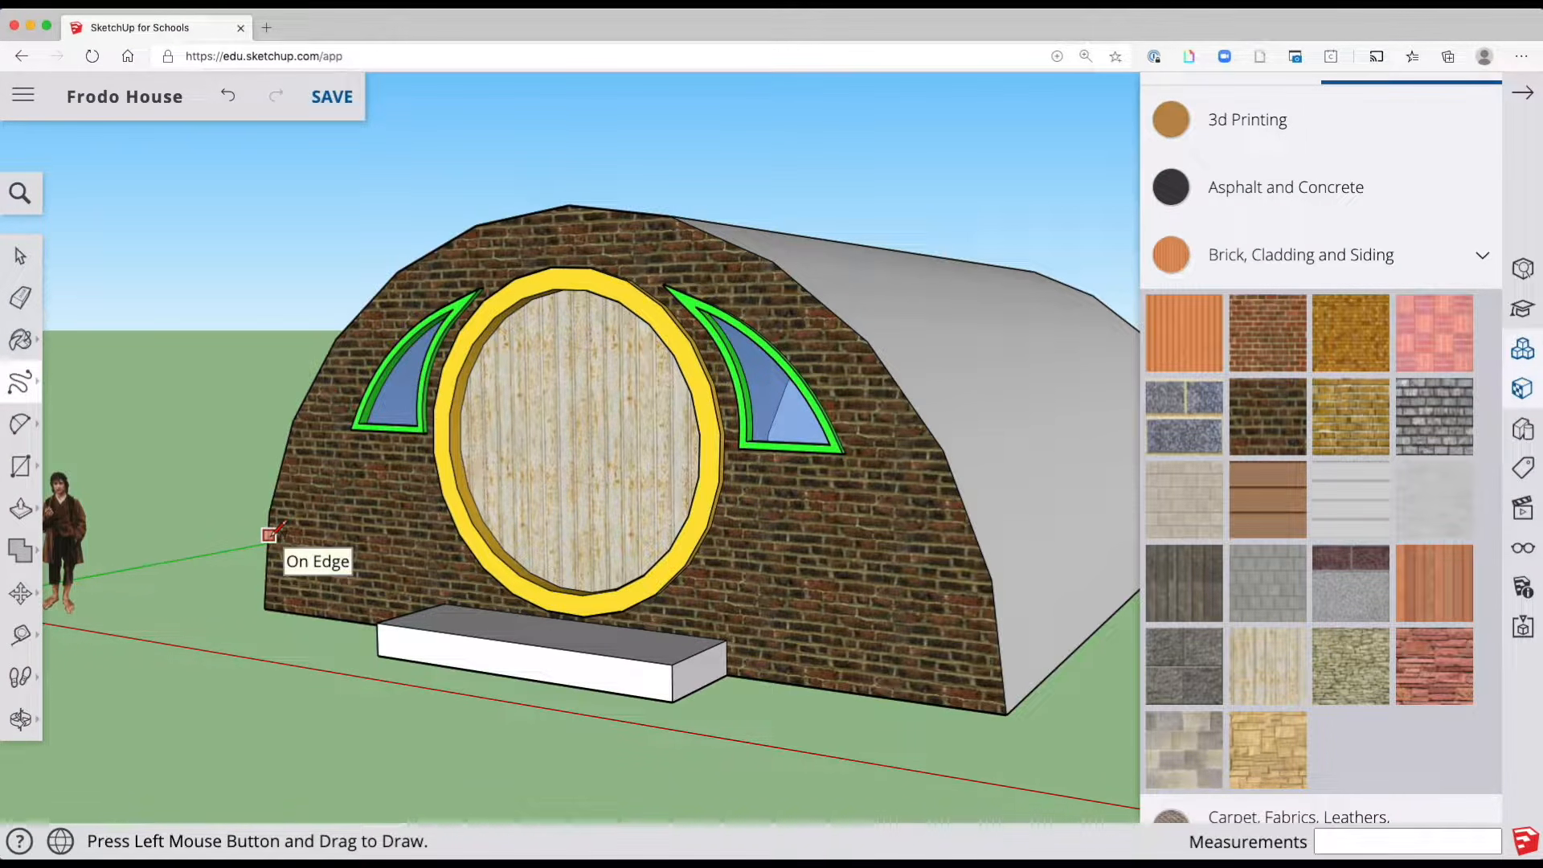
middle_click_drag(269, 534, 256, 503)
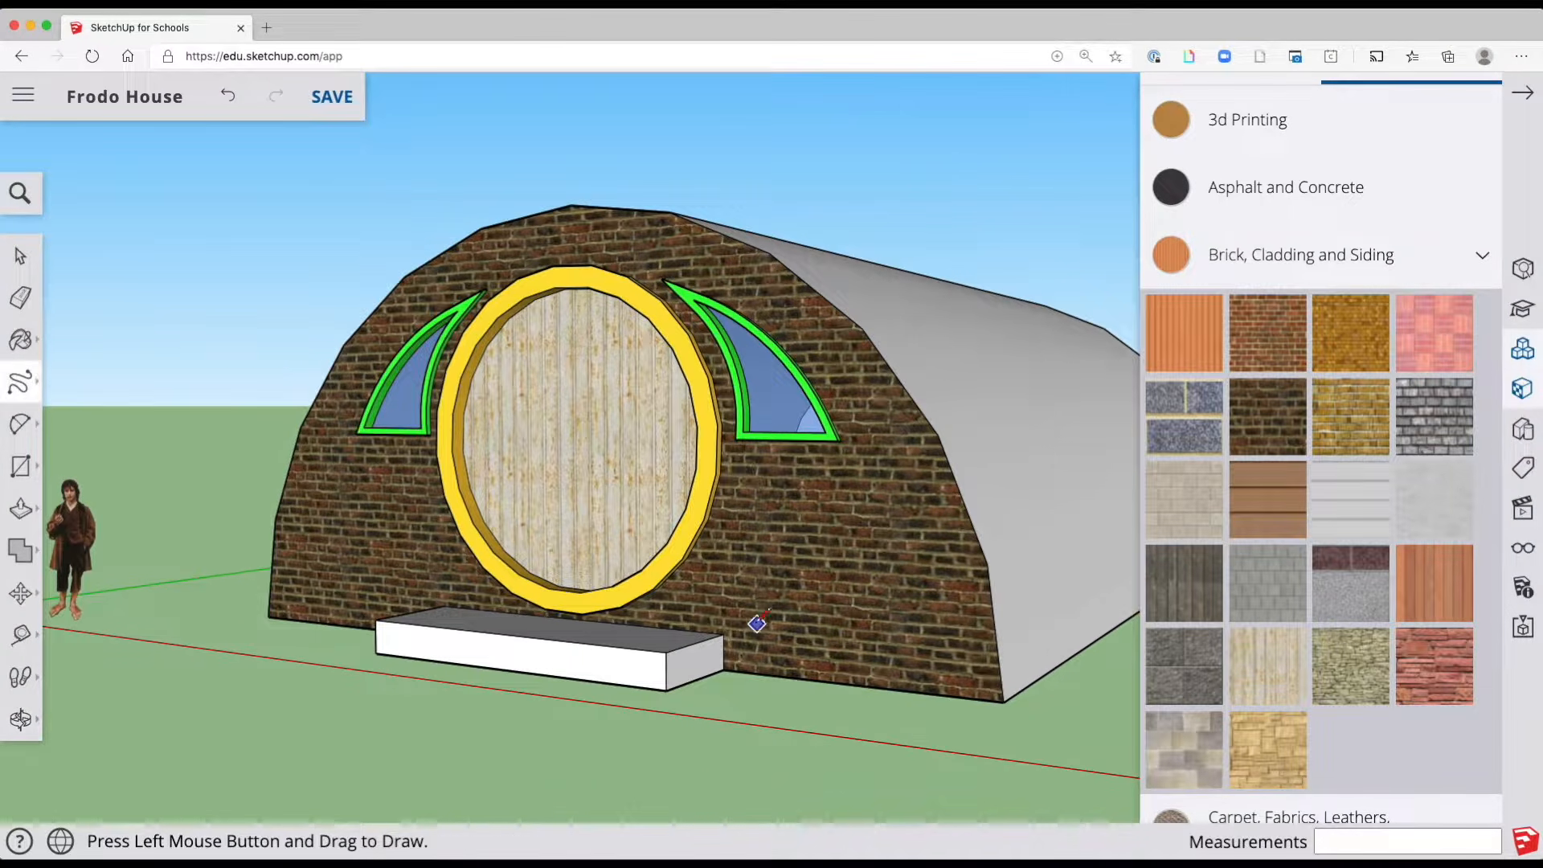
scroll(758, 603, "up", 4)
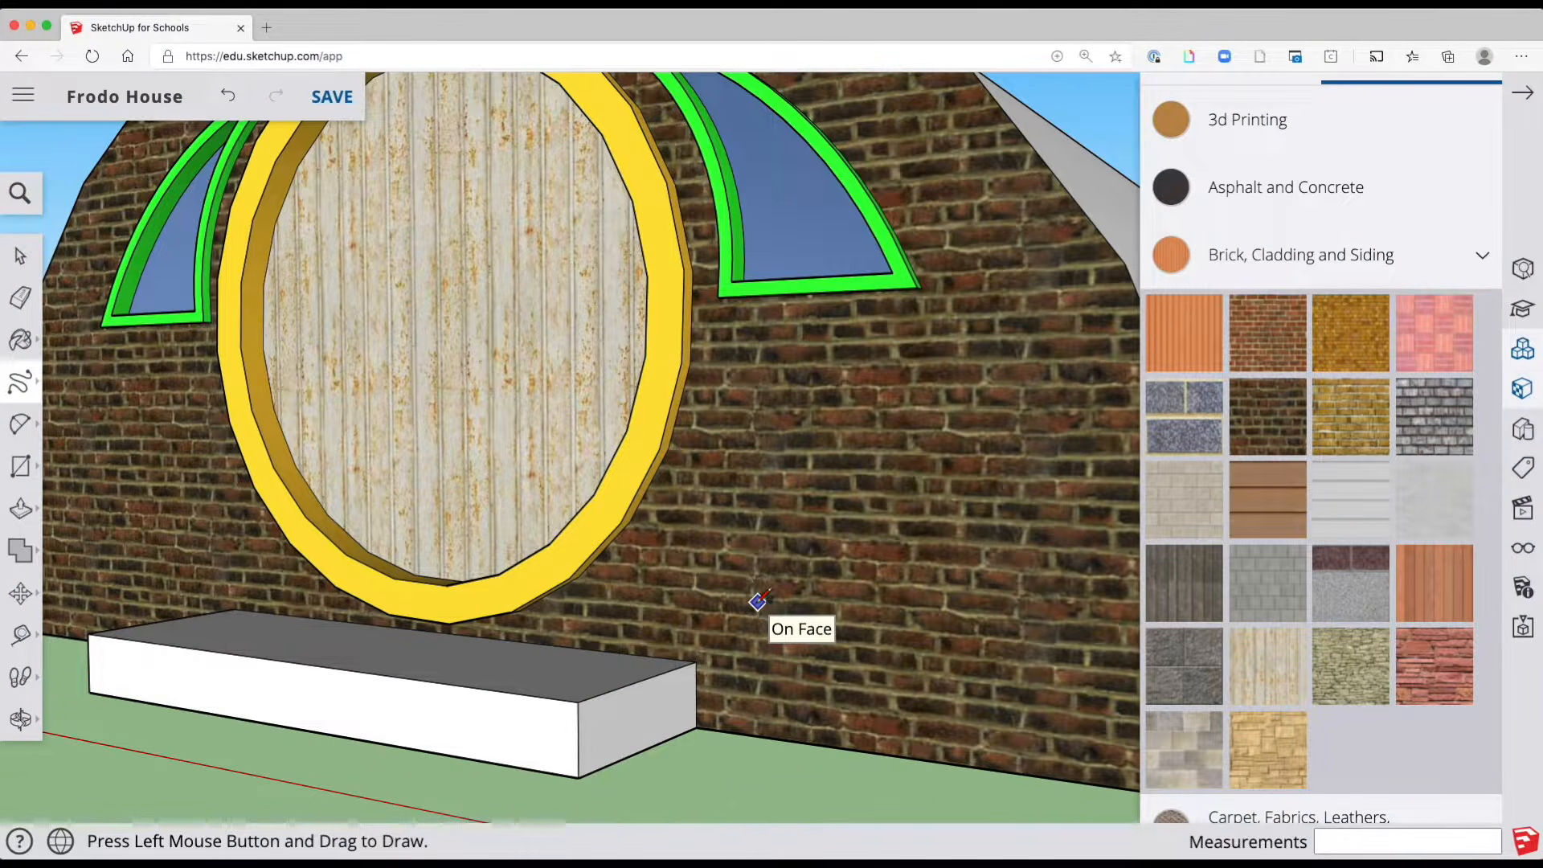
scroll(758, 603, "down", 5)
mouse_move(757, 603)
middle_mouse_down()
mouse_move(627, 576)
mouse_move(624, 558)
middle_mouse_up()
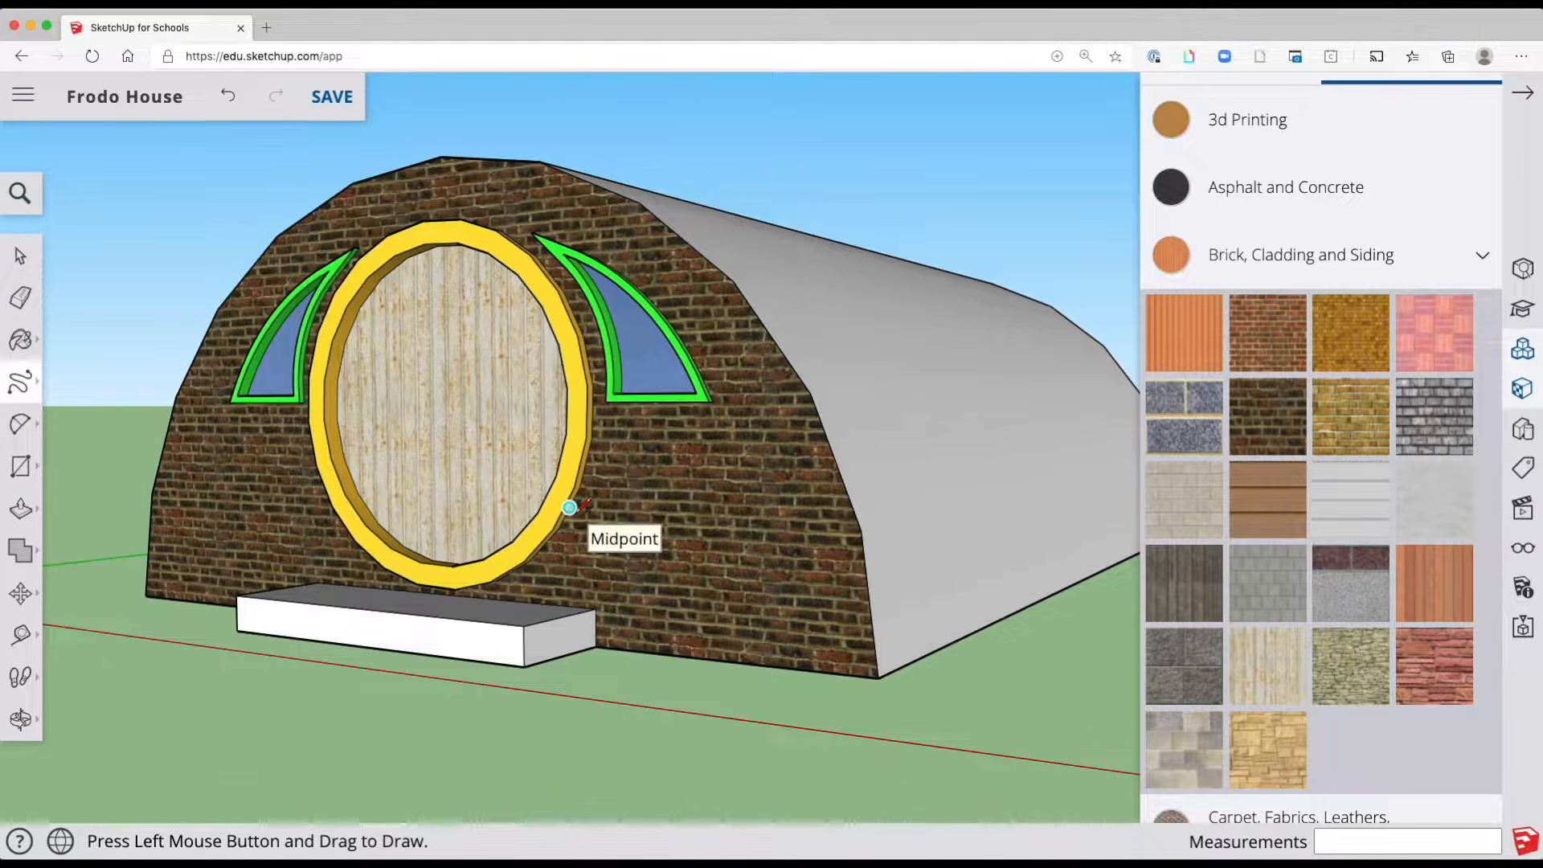
left_click_drag(638, 520, 863, 546)
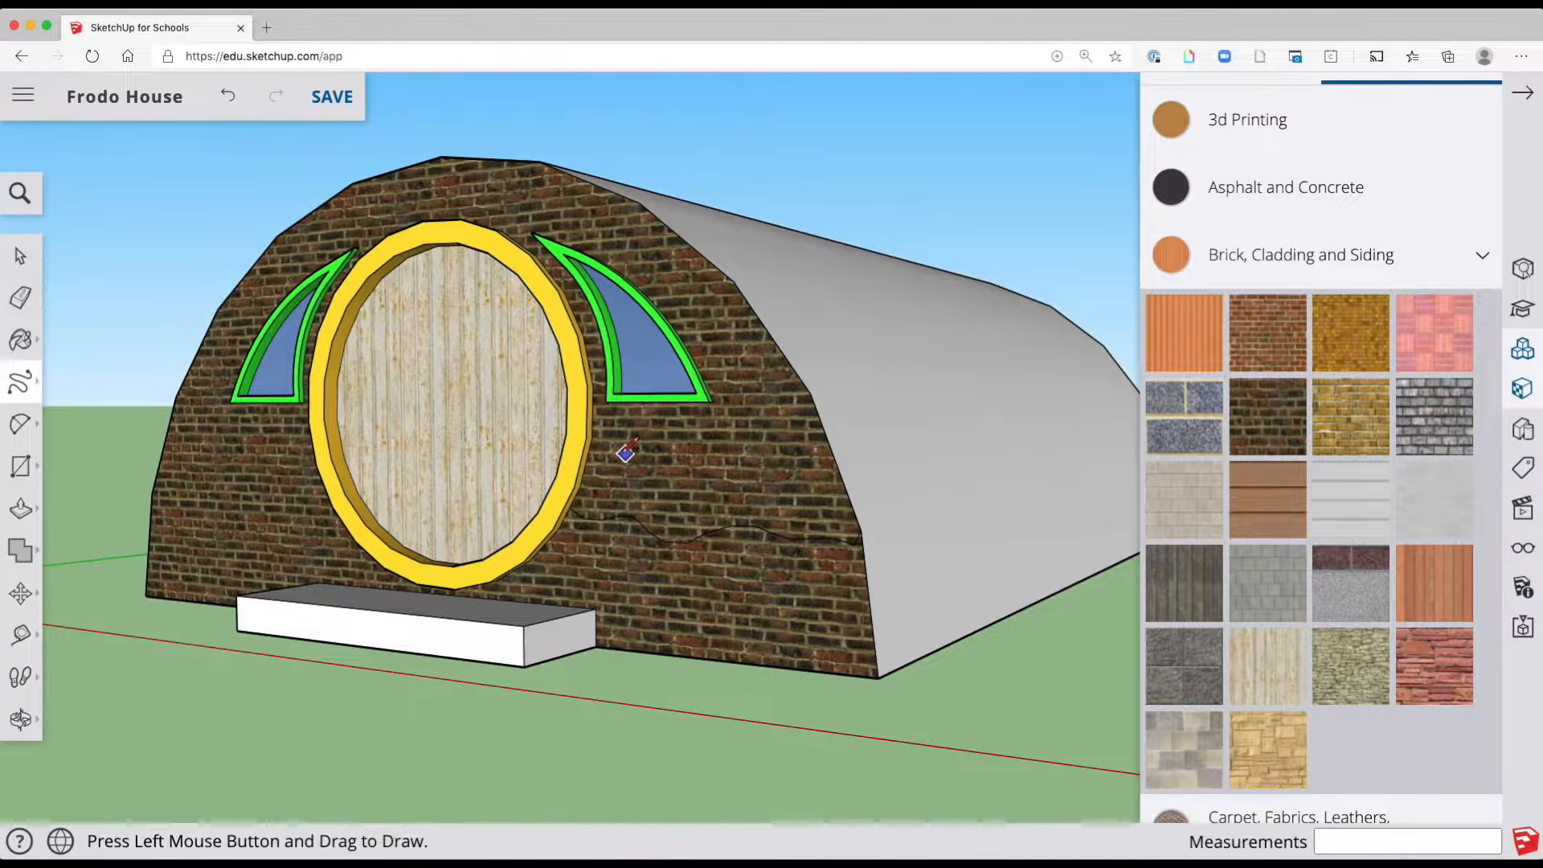
Draw a wavy Freehand line on the lower front wall from the door frame to the wall's left edge
key("space")
middle_click_drag(482, 556, 724, 555)
middle_click_drag(383, 570, 804, 522)
left_click(21, 386)
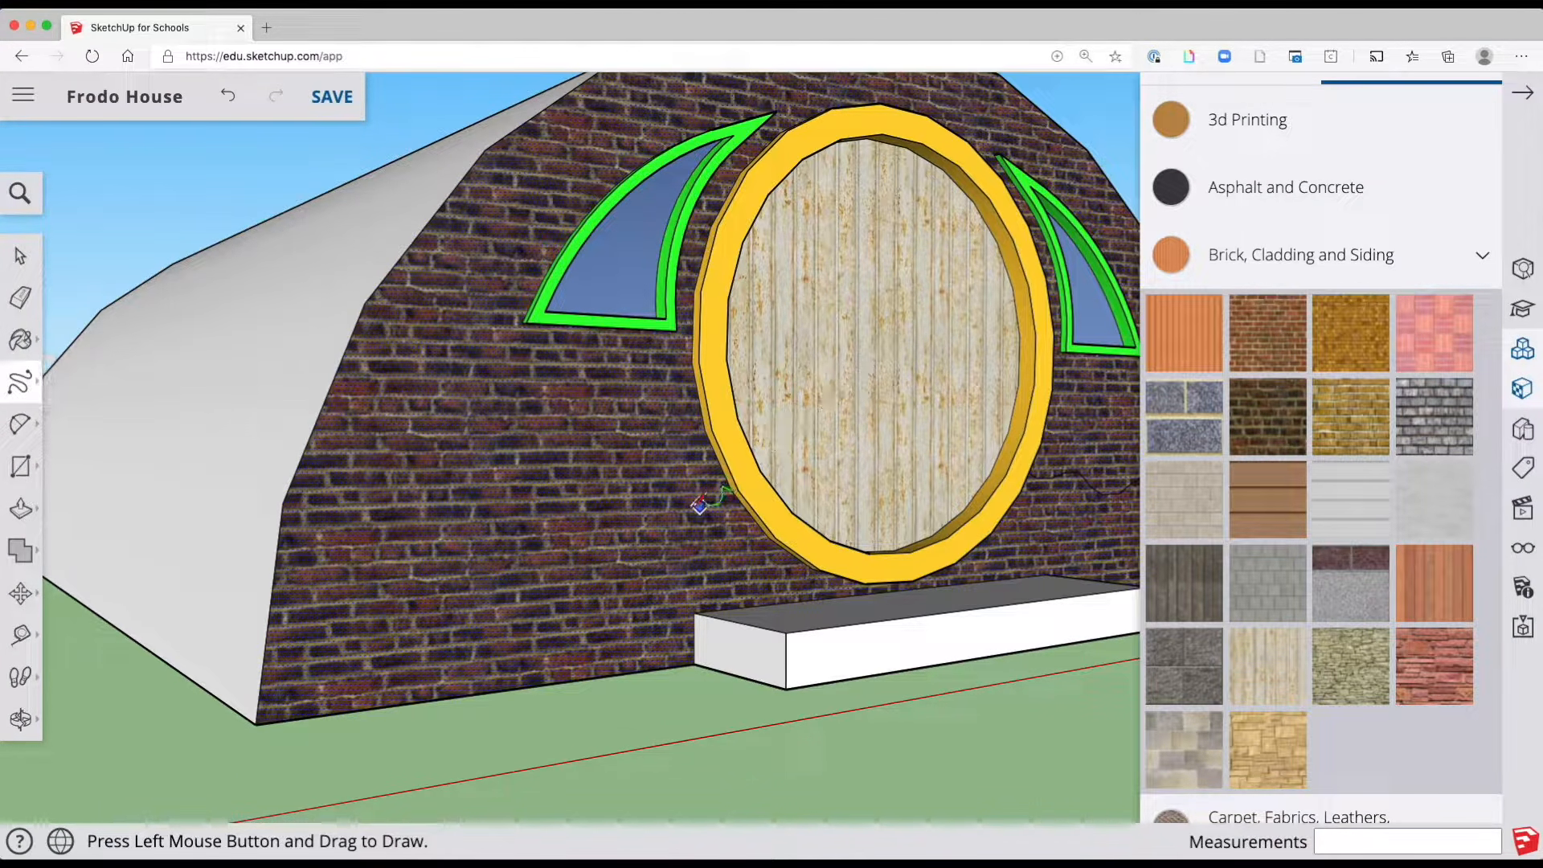
mouse_move(663, 492)
left_mouse_down()
mouse_move(594, 528)
mouse_move(430, 493)
mouse_move(388, 542)
left_mouse_up()
left_click_drag(288, 553, 288, 555)
key("space")
middle_click_drag(740, 586, 591, 514)
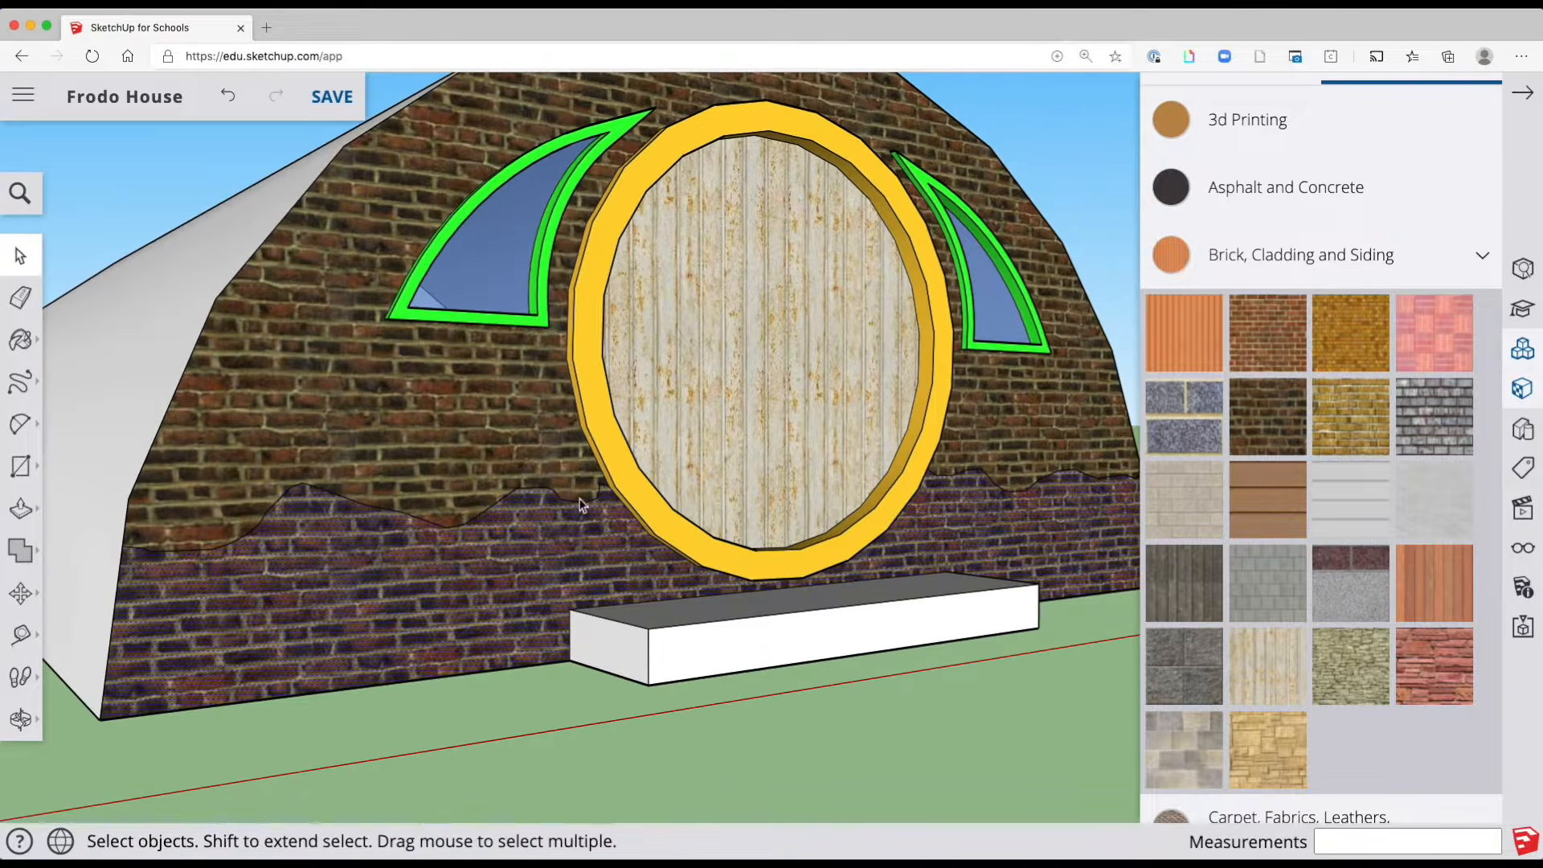
Paint the wall area below the wavy lines with the light green-grey stacked stone from the Brick, Cladding and Siding collection
left_click(540, 547)
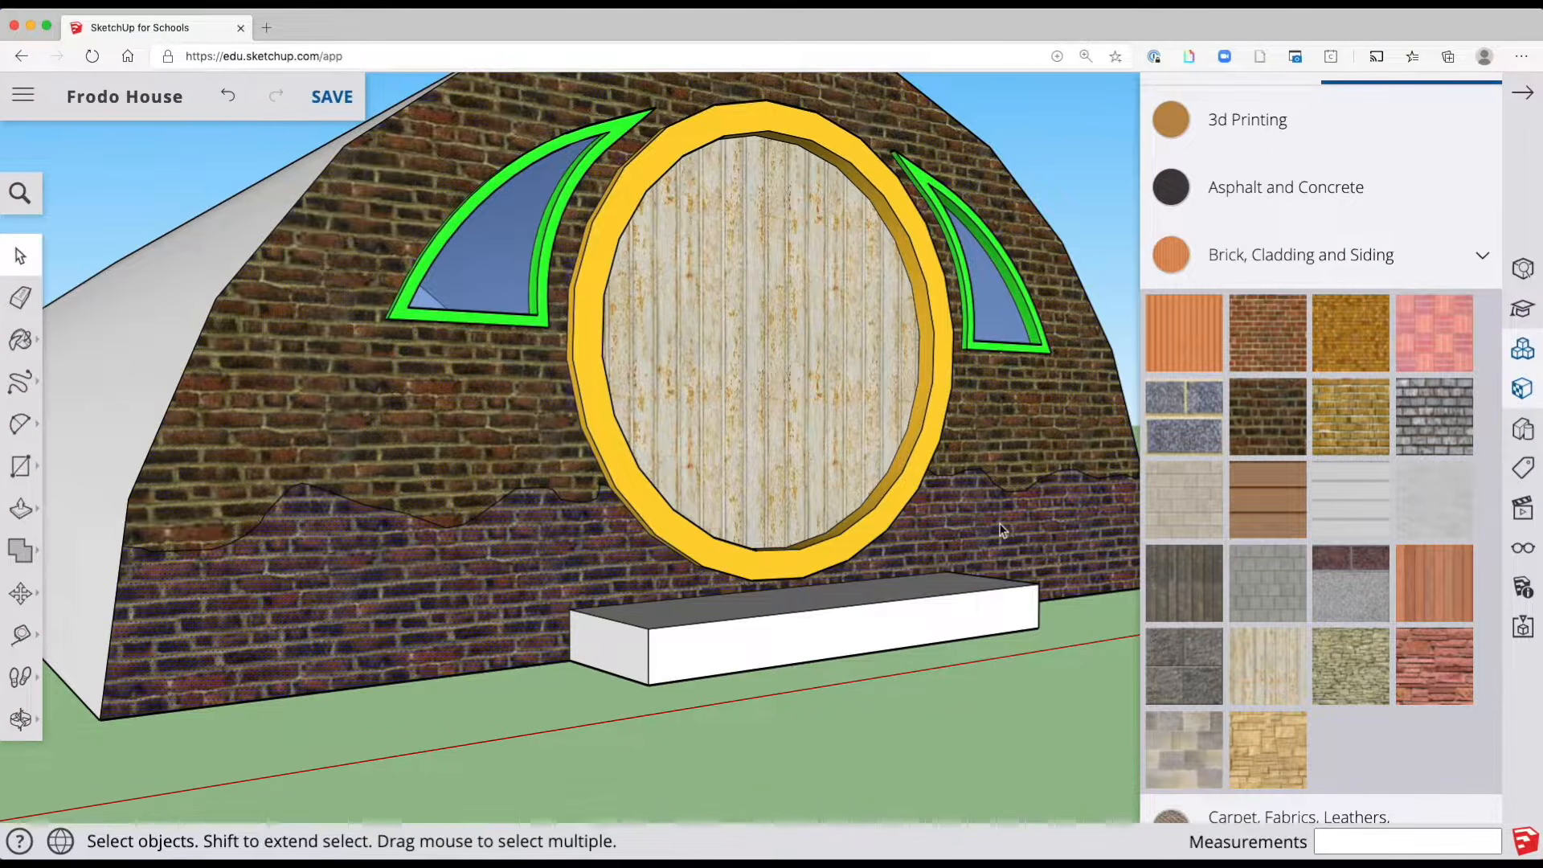
left_click(1355, 678)
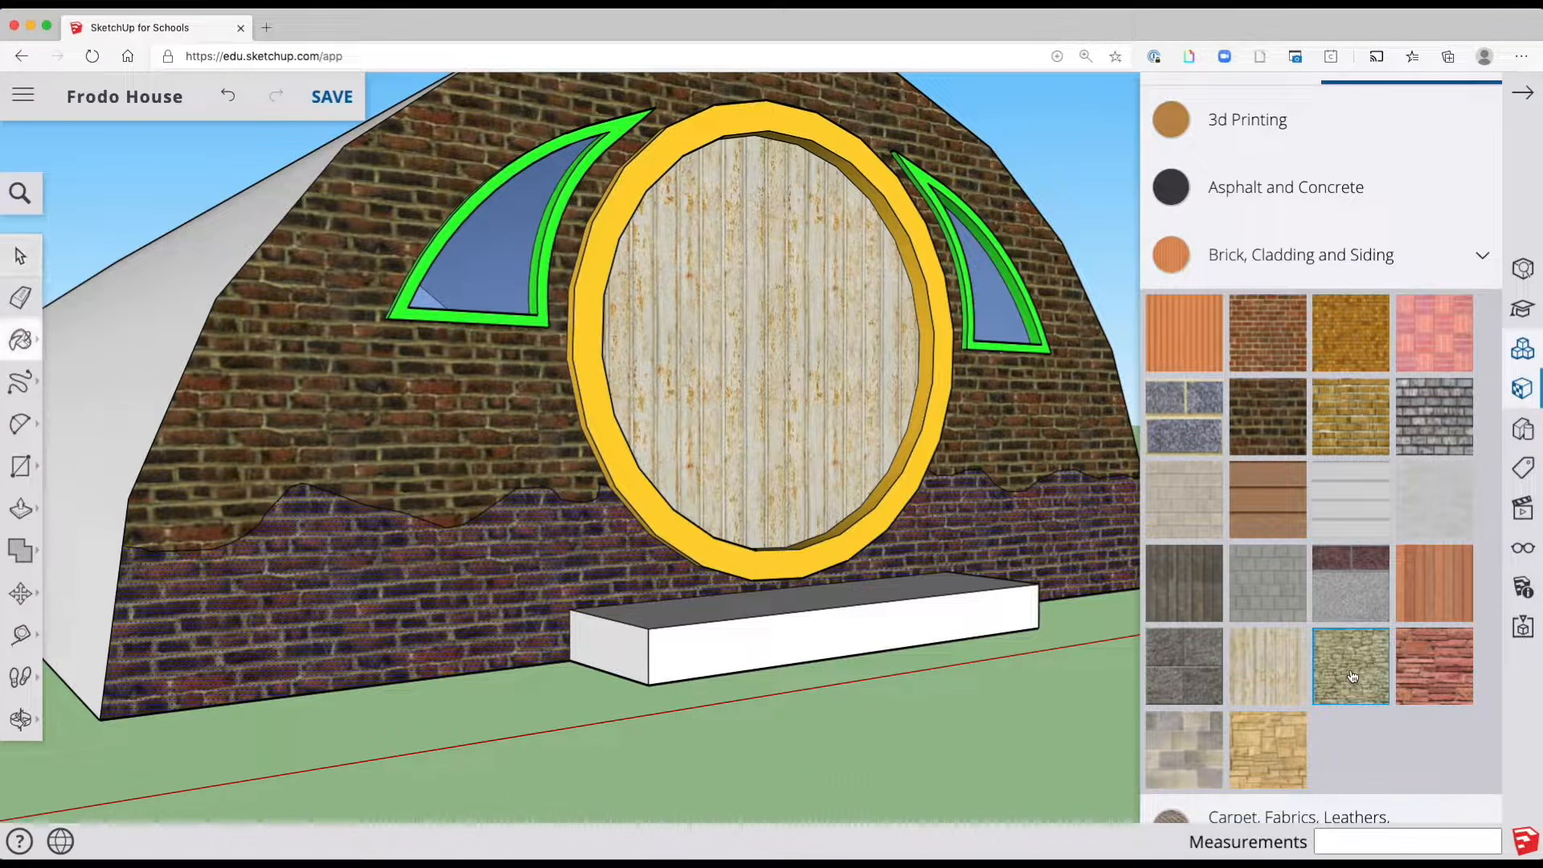
left_click(386, 641)
key("super")
mouse_move(386, 641)
middle_mouse_down()
mouse_move(455, 608)
mouse_move(292, 643)
mouse_move(506, 624)
mouse_move(448, 623)
middle_mouse_up()
key("super")
Paint the top, front and side faces of the doorstep with the same stacked stone material
mouse_move(604, 618)
middle_mouse_down()
mouse_move(771, 643)
mouse_move(947, 623)
mouse_move(517, 706)
middle_mouse_up()
left_click(672, 614)
left_click(828, 647)
left_click(709, 659)
left_click(500, 715)
key("space")
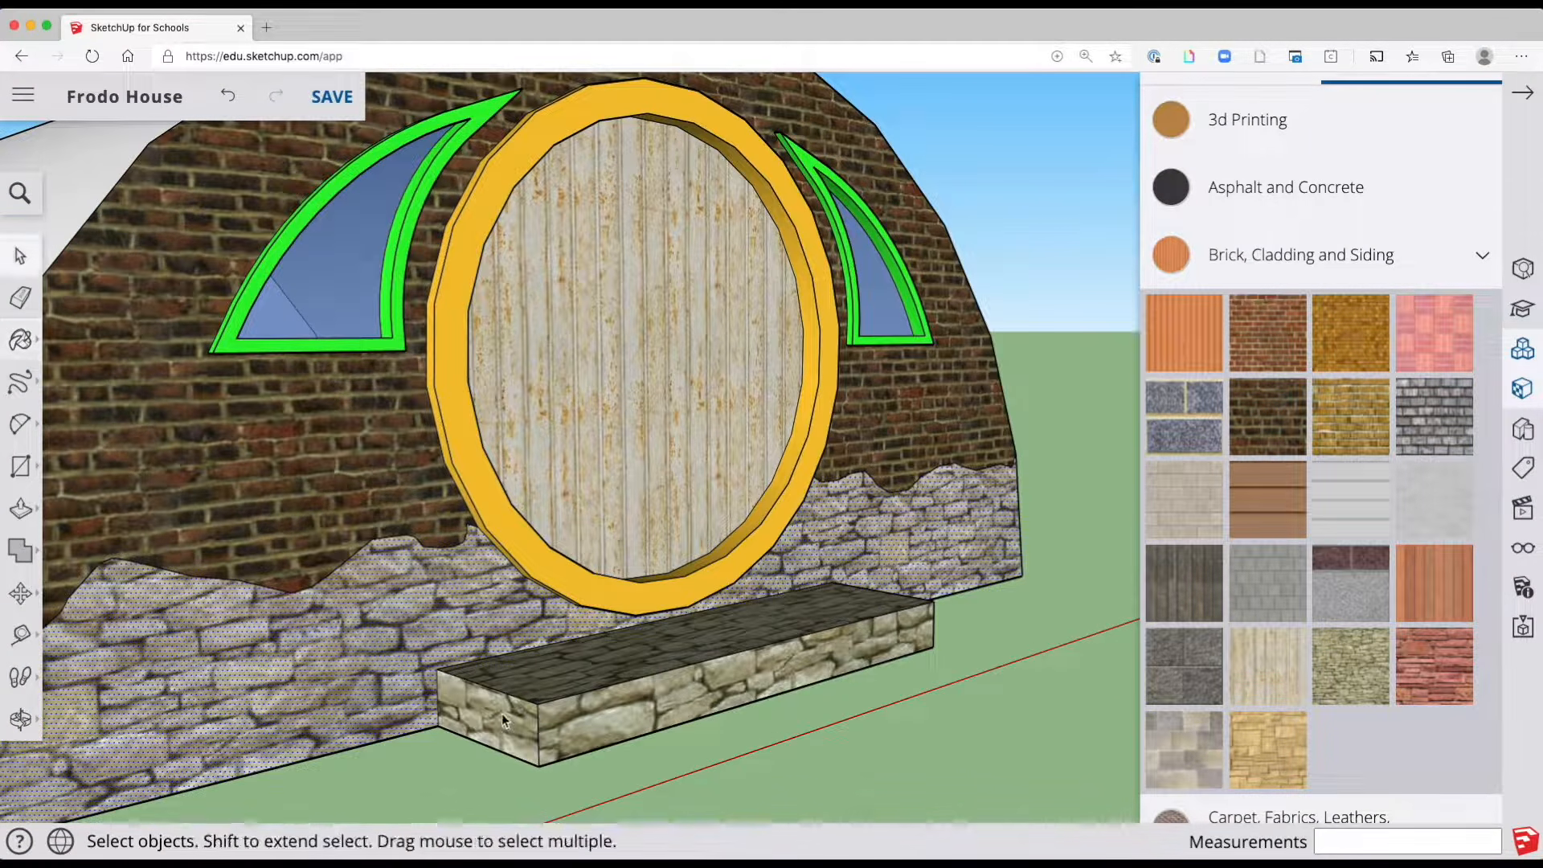
Paint the curved roof with Vegetation Blur 01 from the Landscaping, Fencing and Vegetation collection
middle_click_drag(422, 653, 515, 515)
scroll(595, 604, "down", 5)
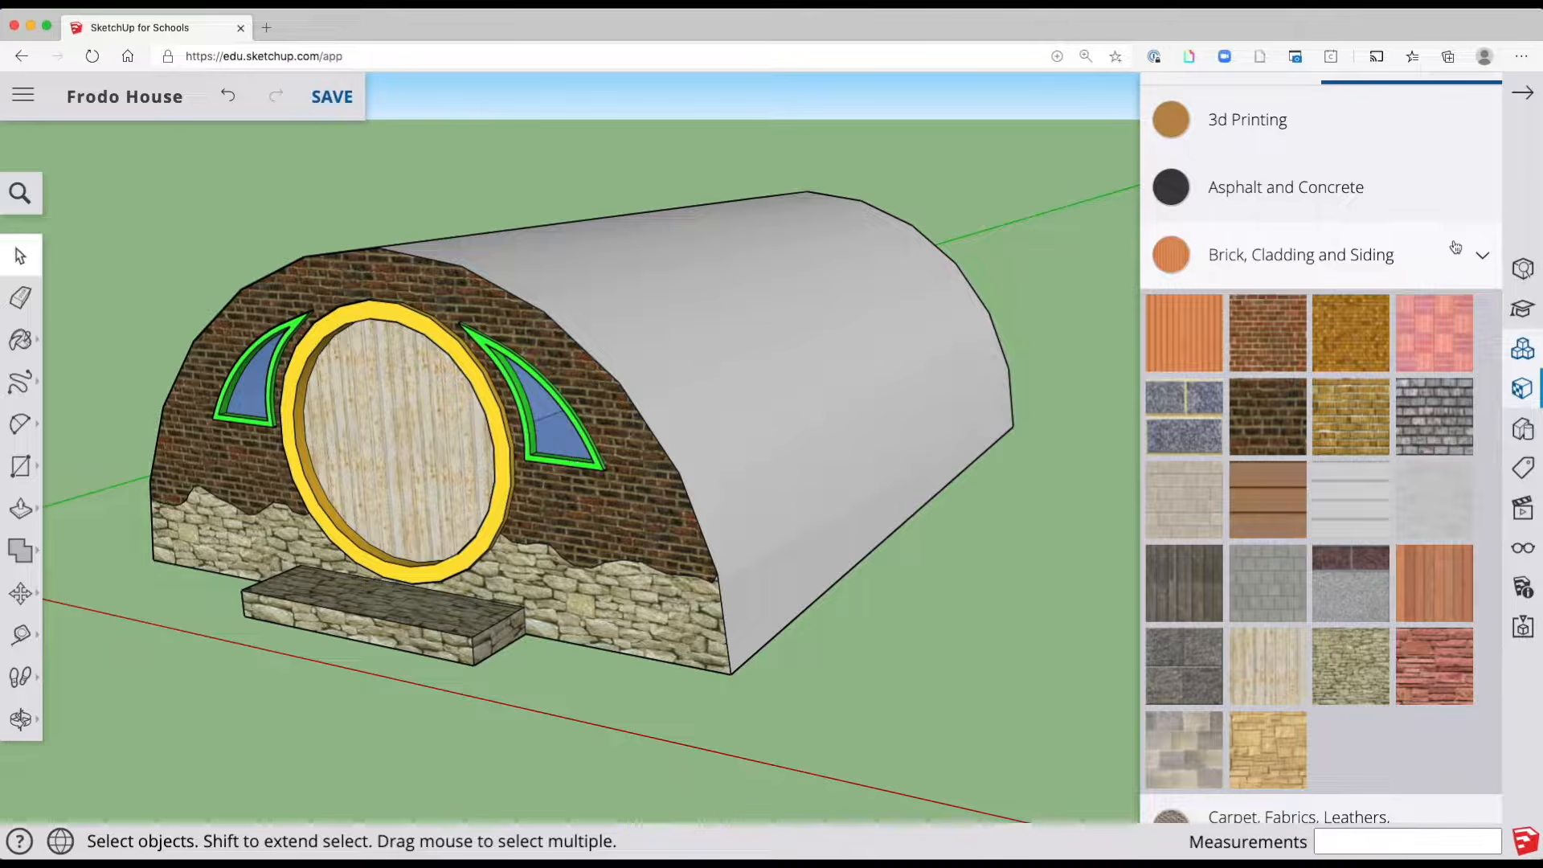
left_click(1473, 262)
scroll(1363, 437, "down", 3)
scroll(1364, 437, "up", 2)
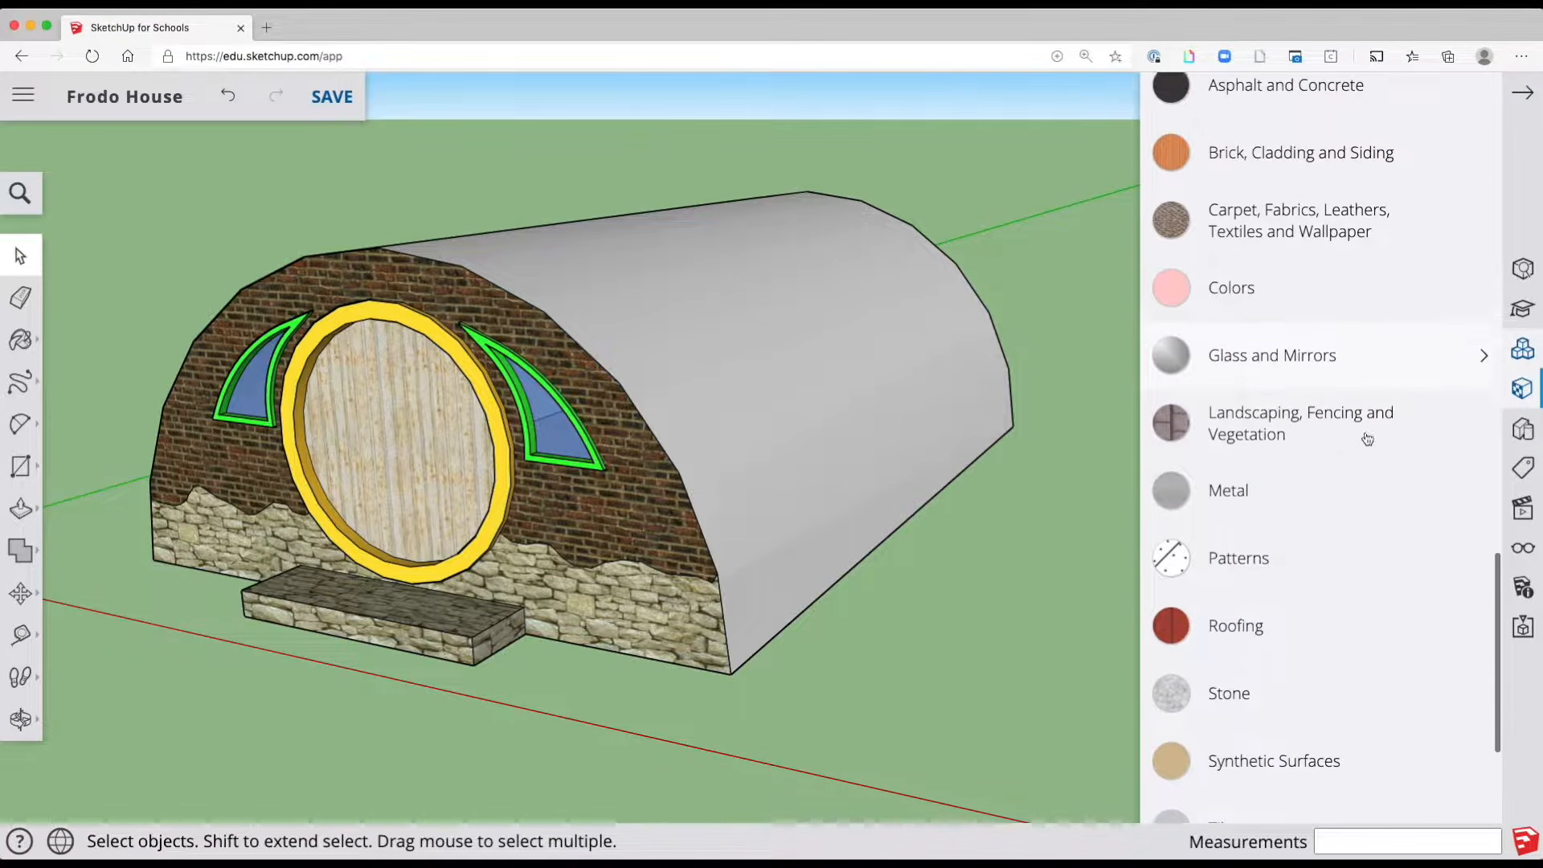
left_click(1367, 438)
scroll(1388, 689, "down", 5)
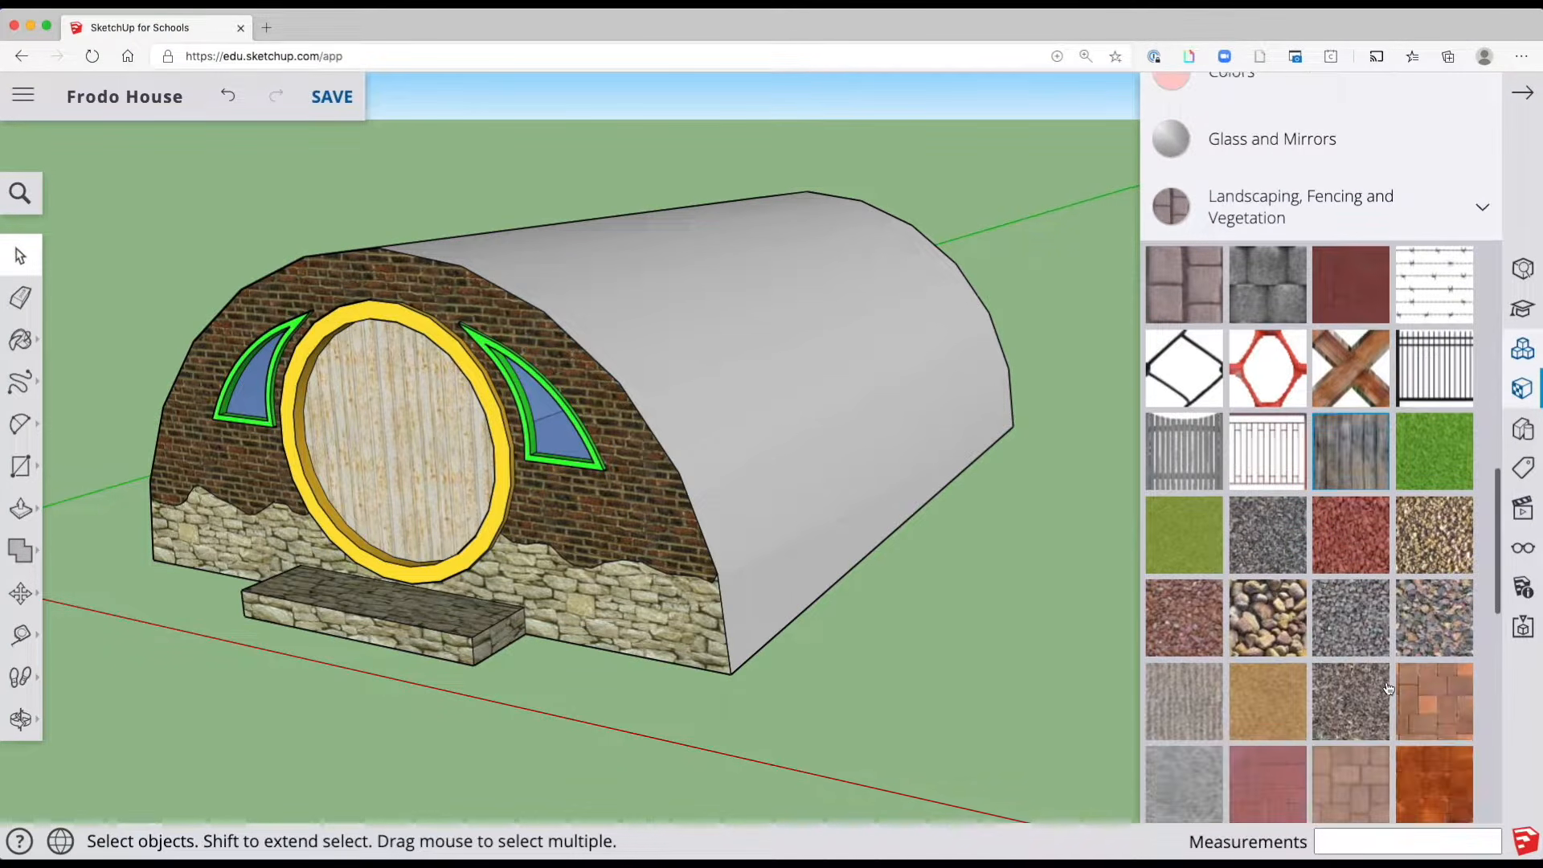
scroll(1388, 689, "down", 4)
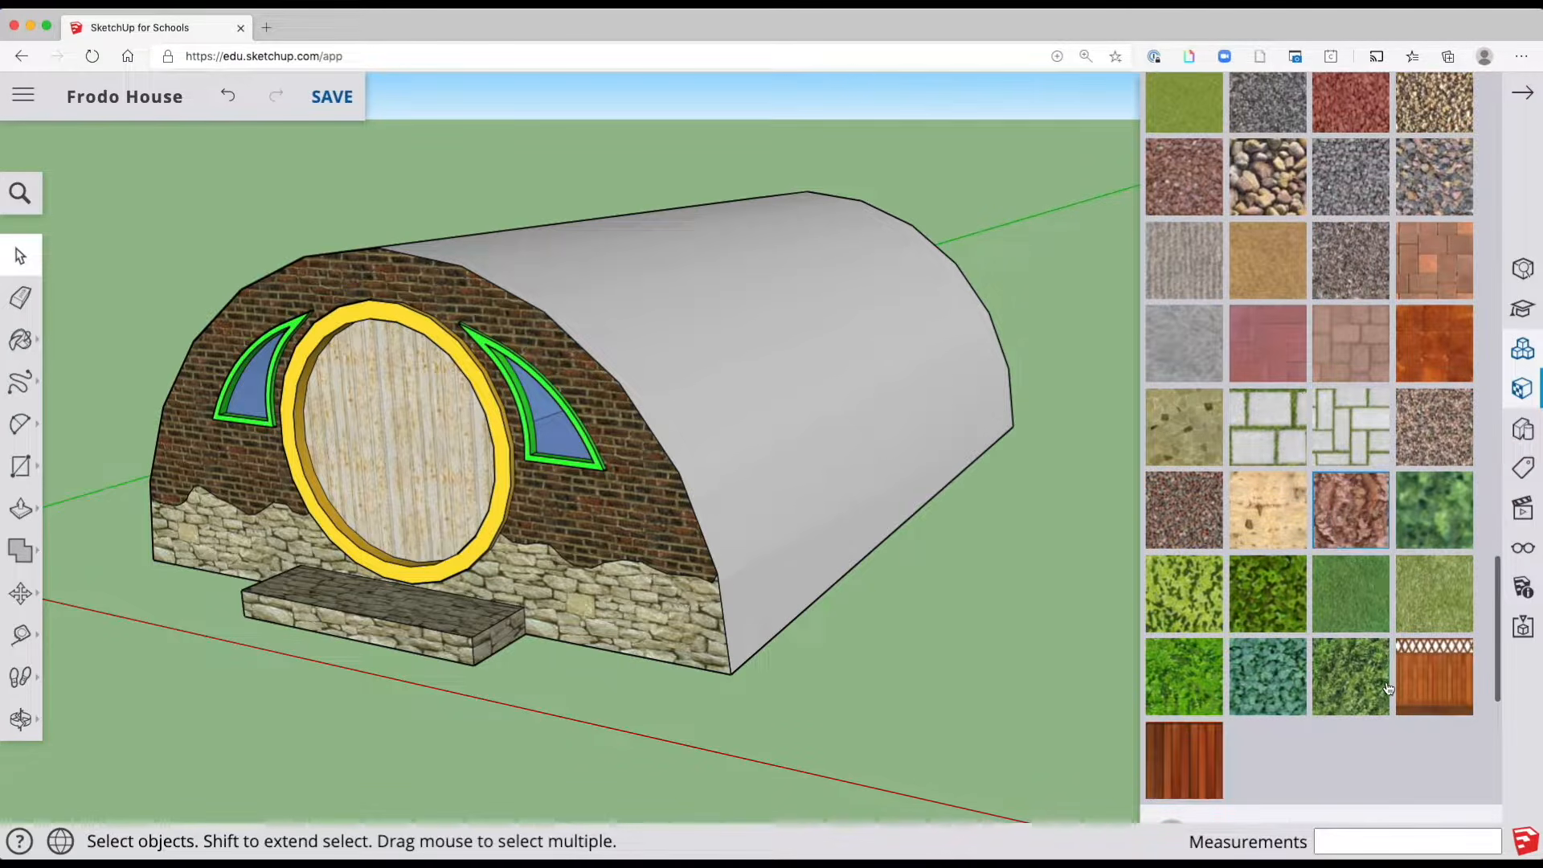
left_click(1436, 508)
left_click(773, 488)
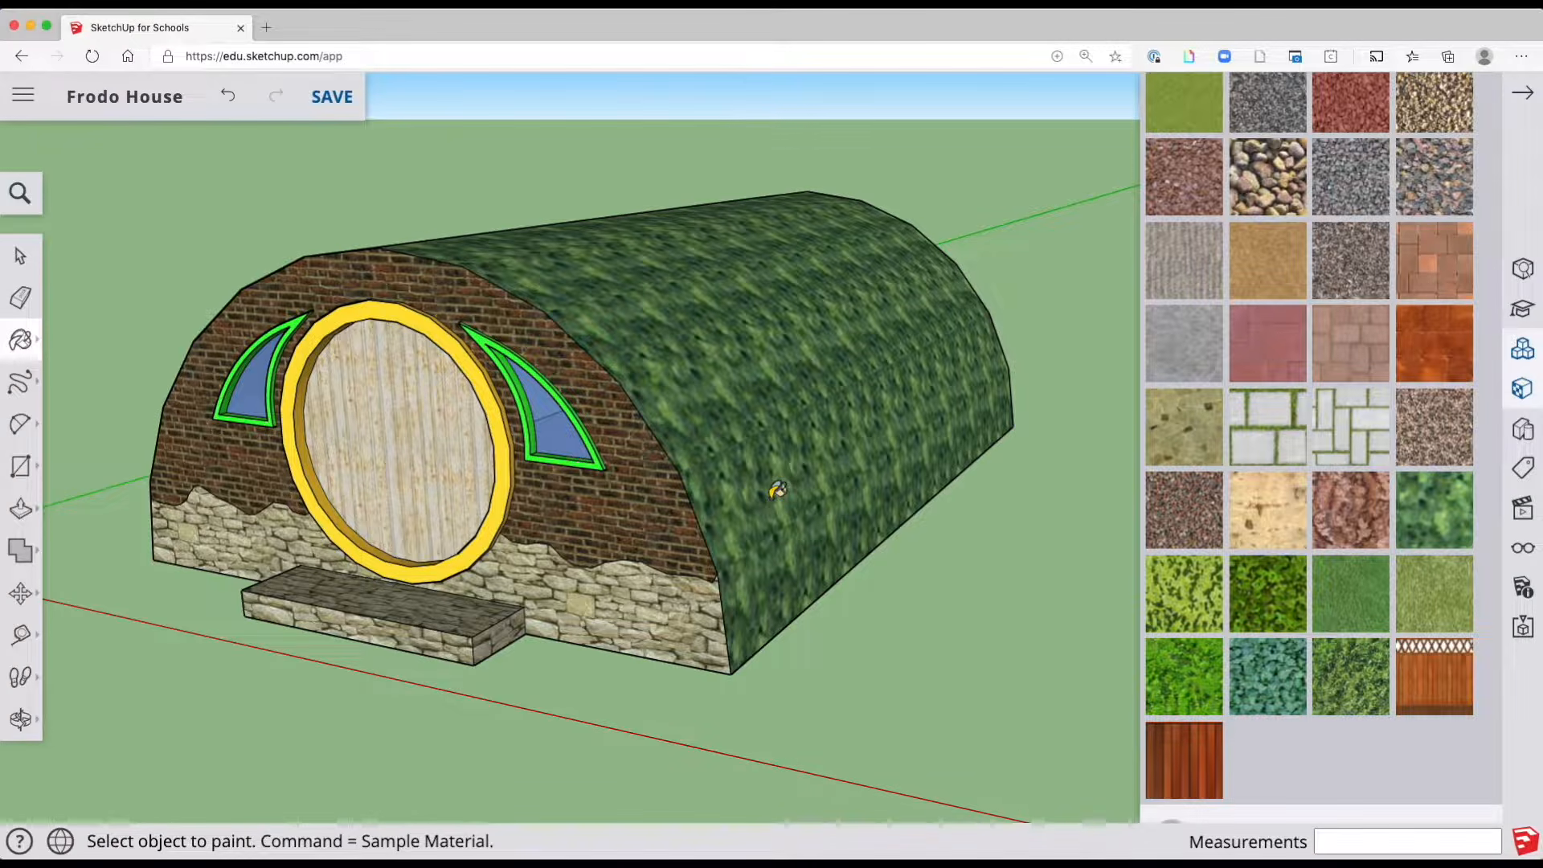
middle_click_drag(480, 587, 624, 604)
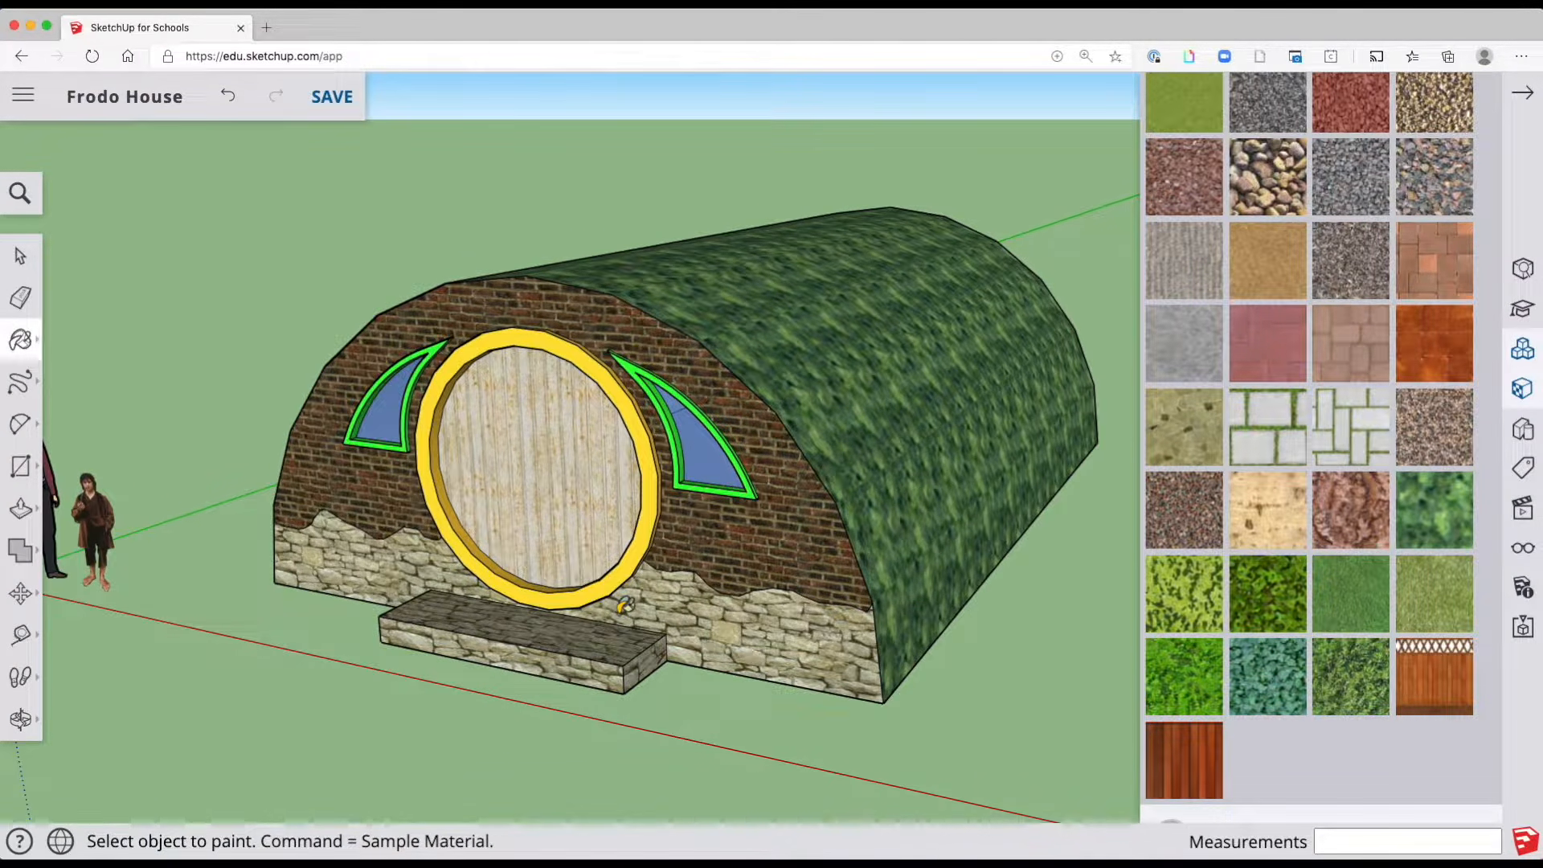
Search 3D Warehouse for "plants" and browse the plant components it offers
key("super")
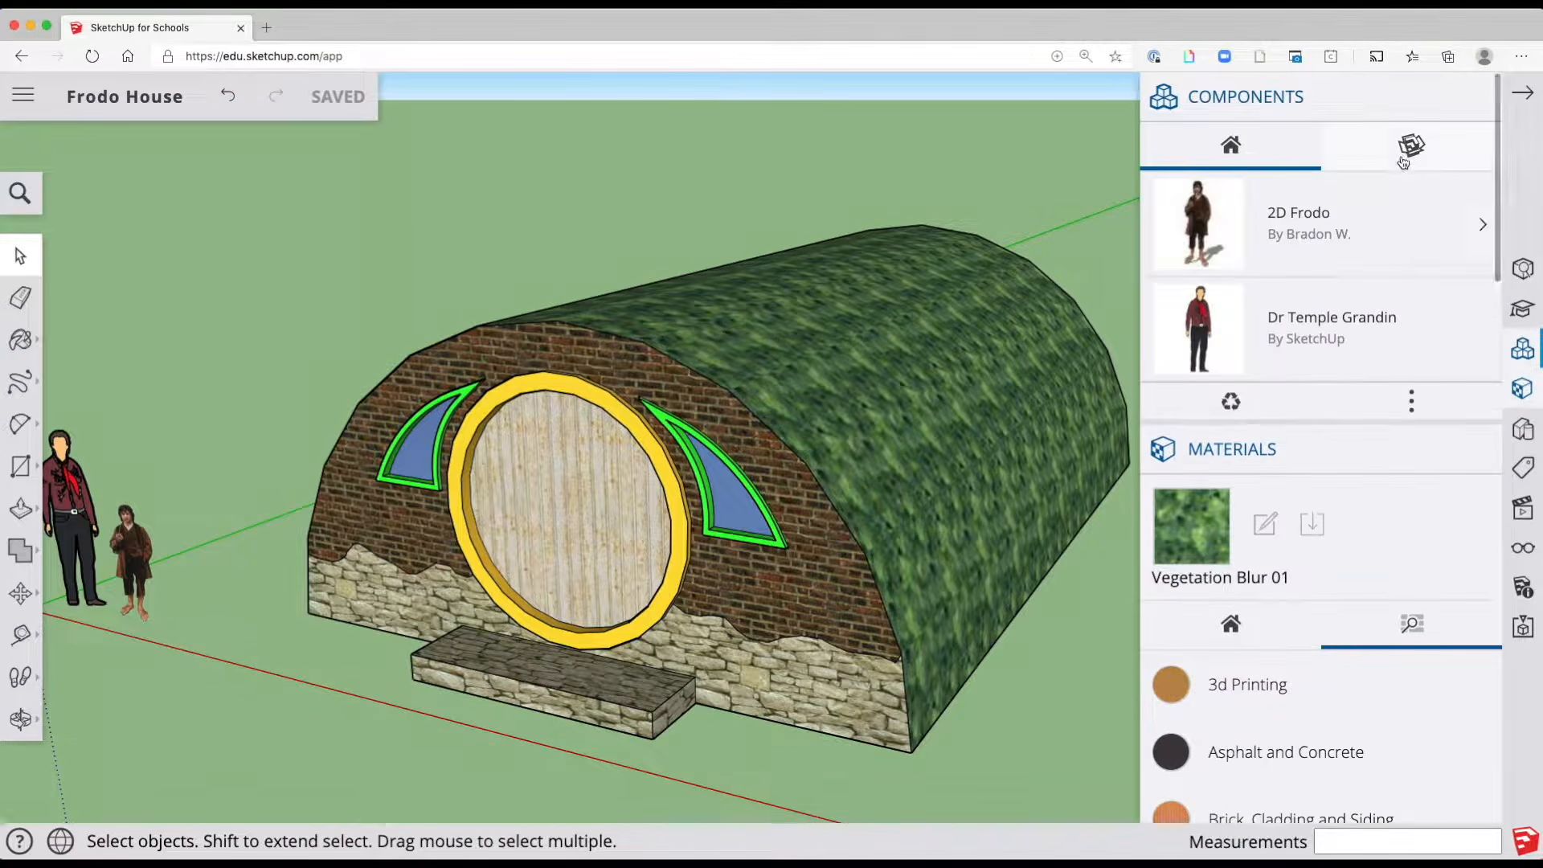
left_click(1402, 163)
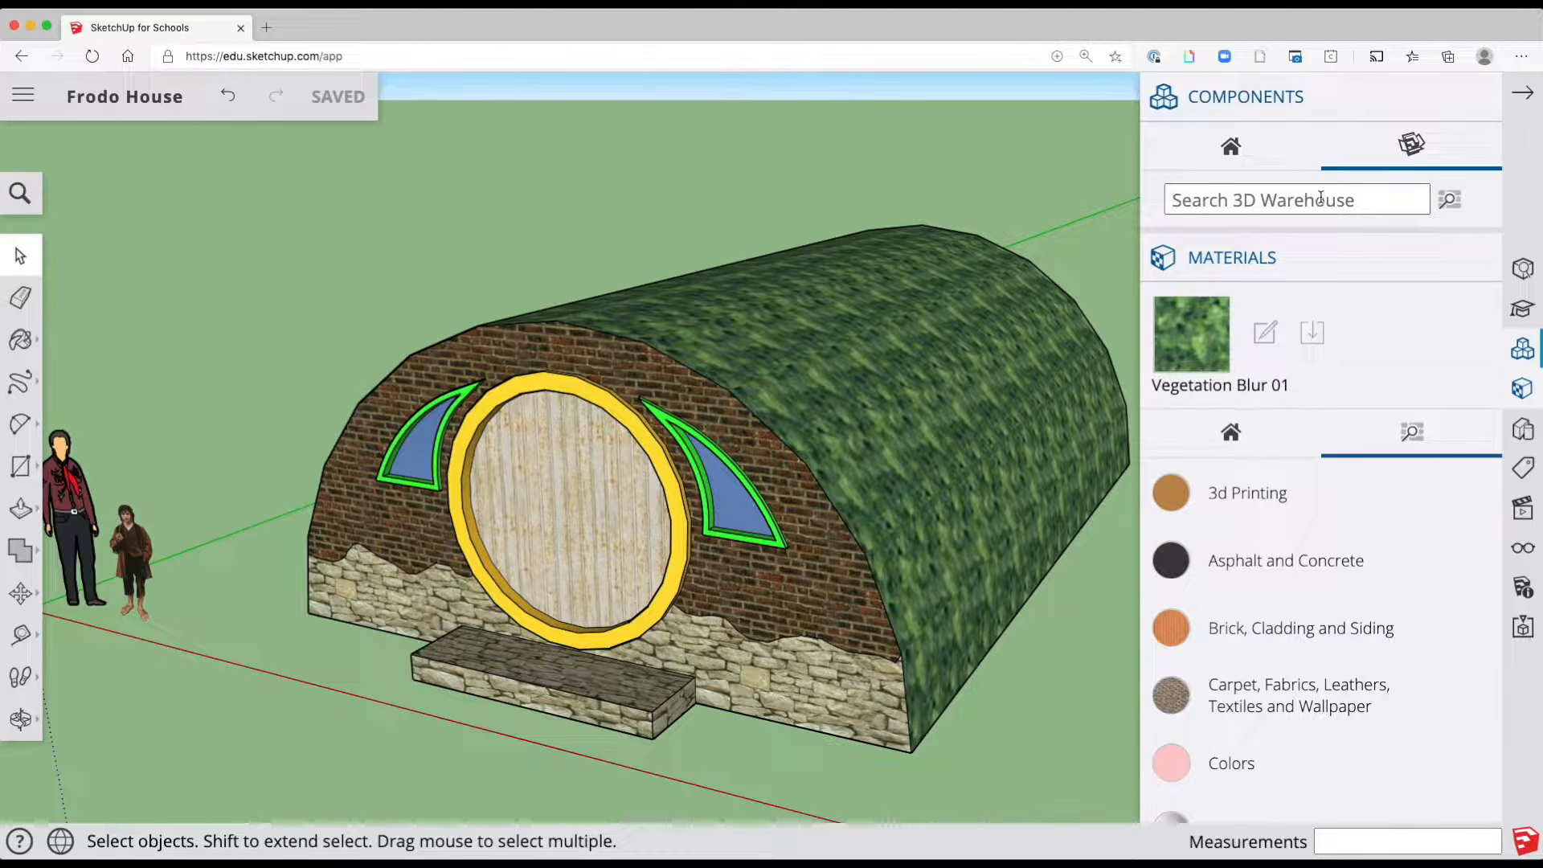
type("pla")
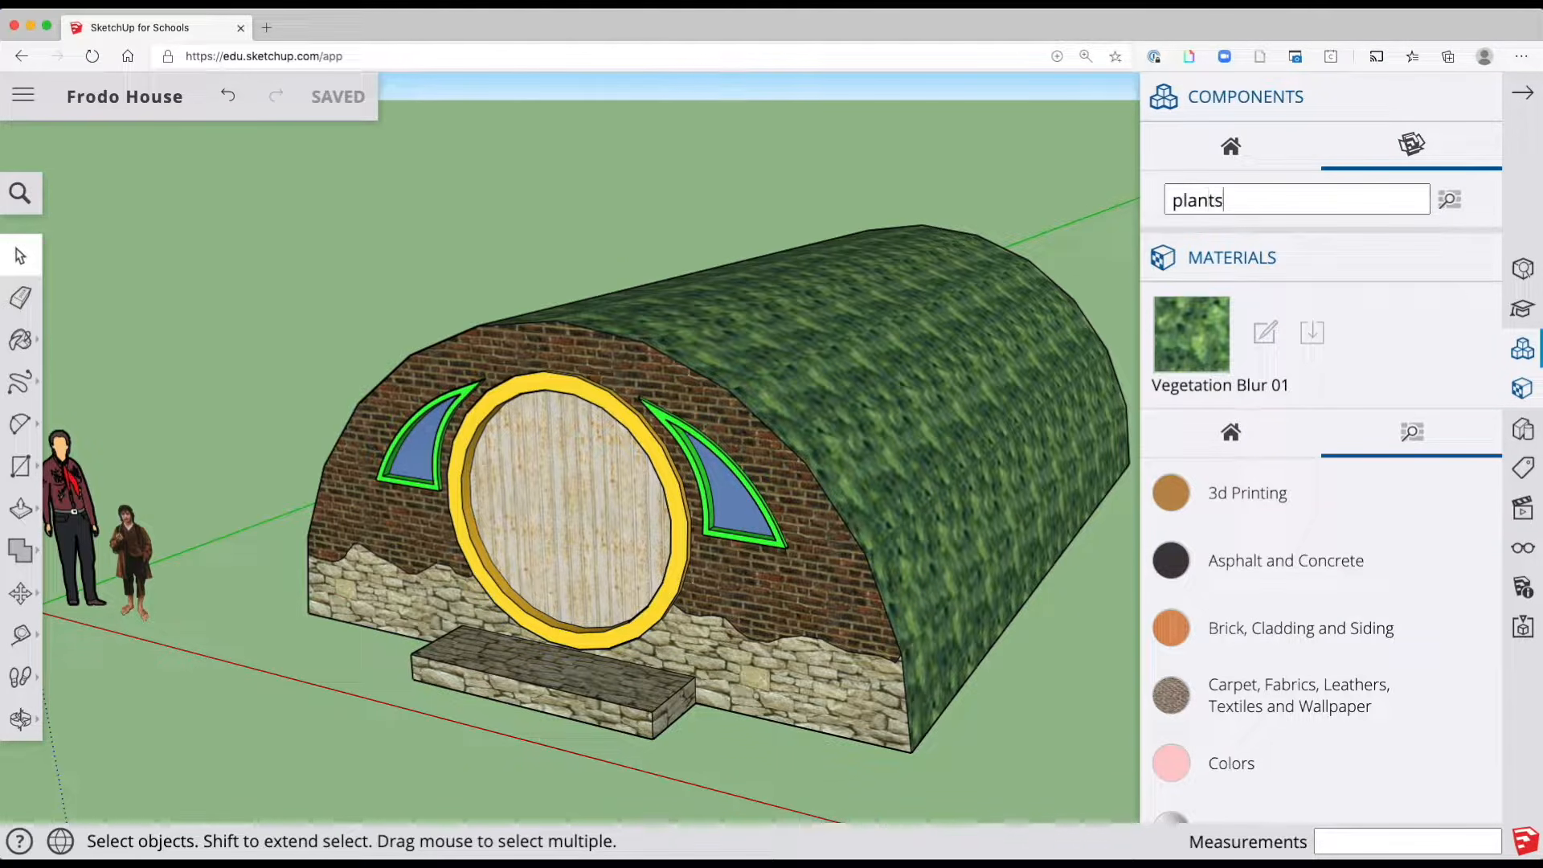
type("nts")
key("Return")
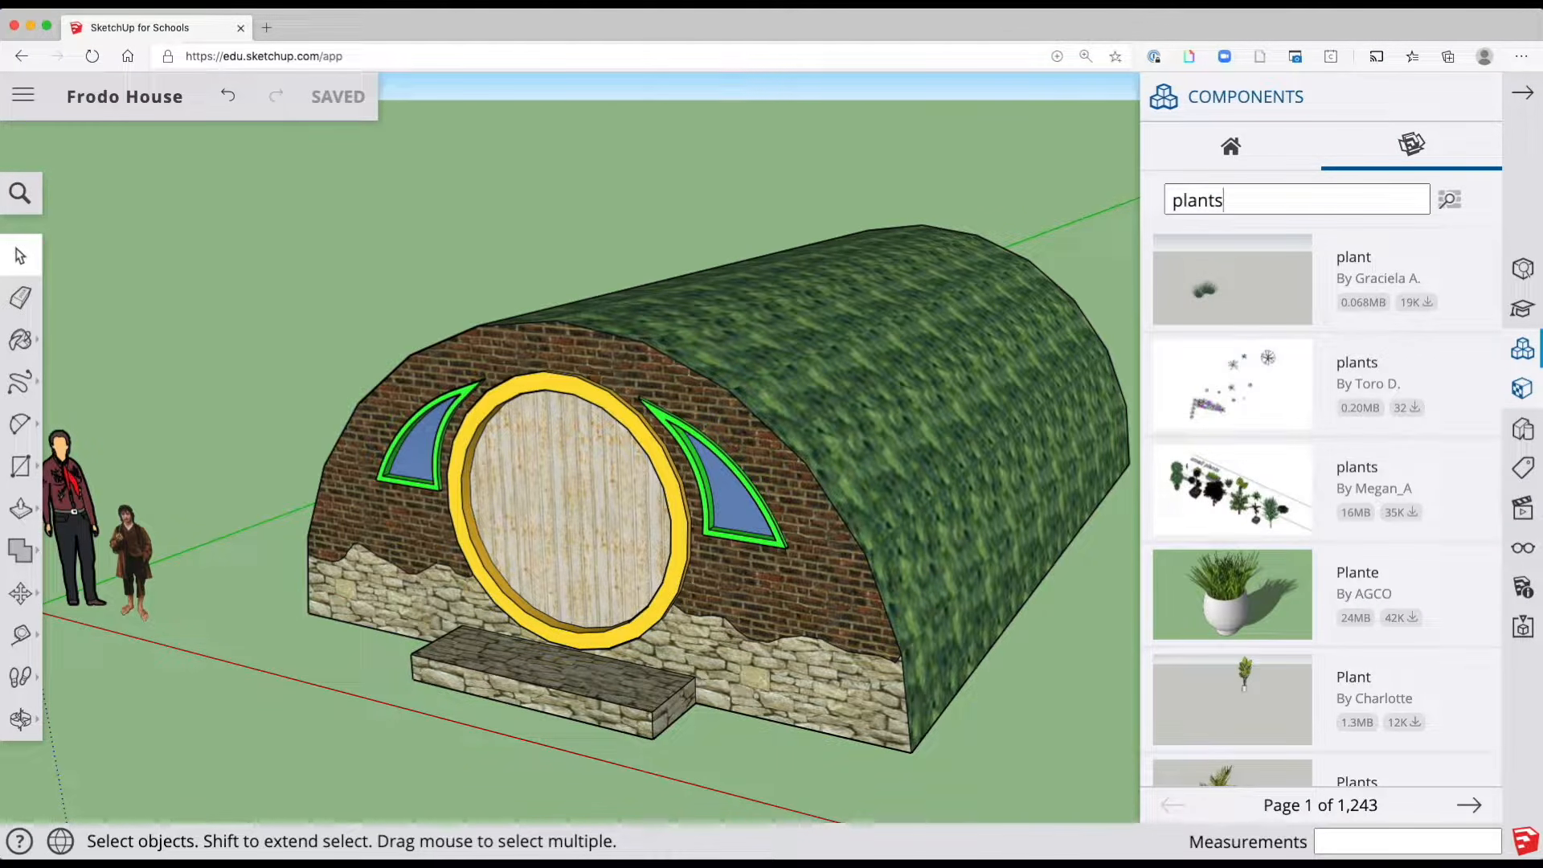
scroll(1352, 423, "down", 5)
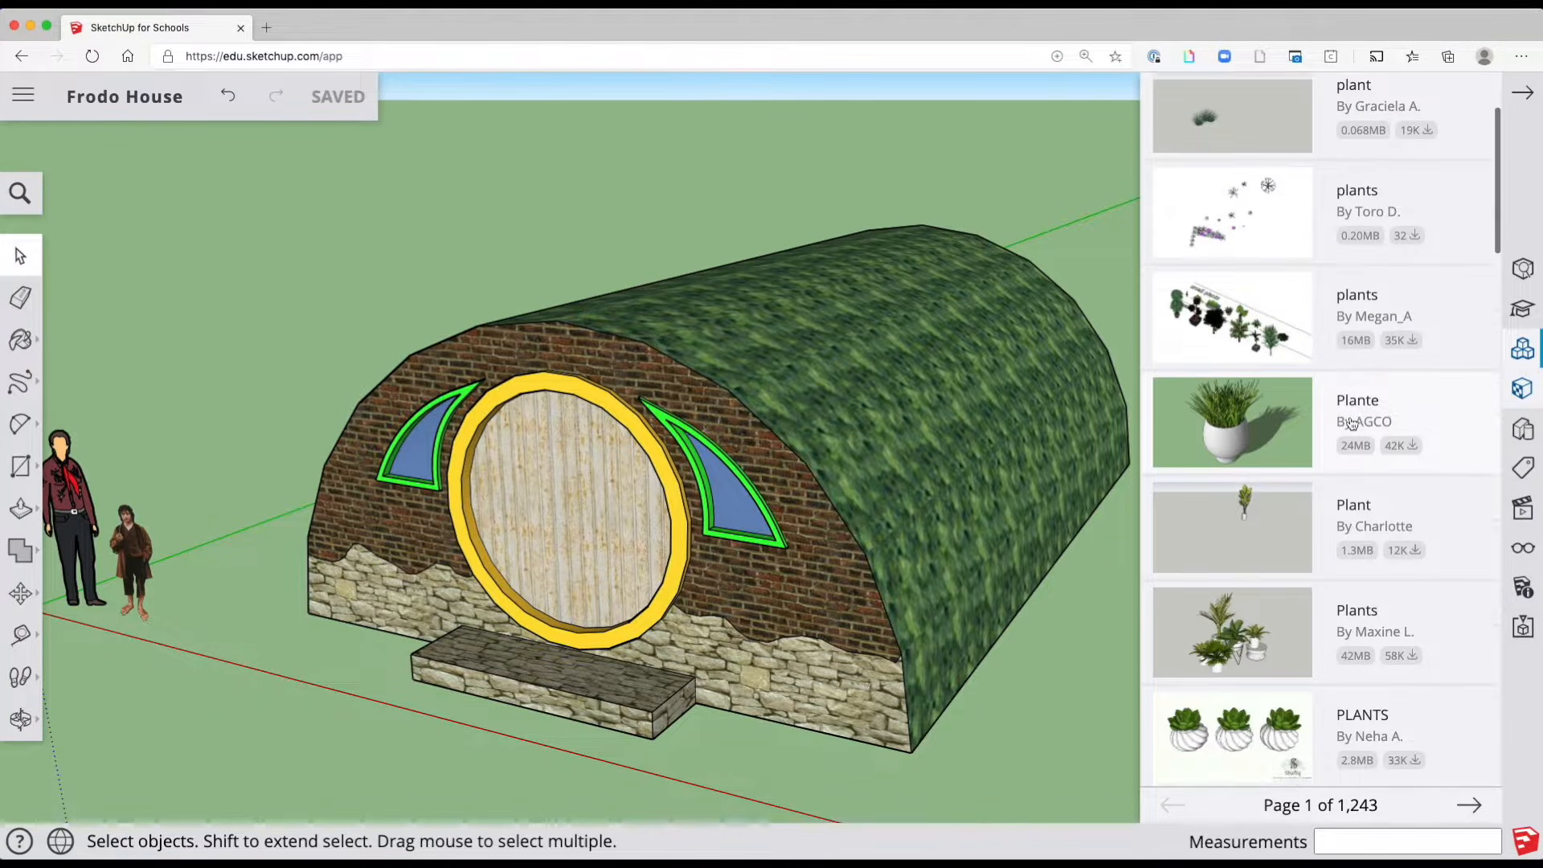
scroll(1352, 423, "down", 1)
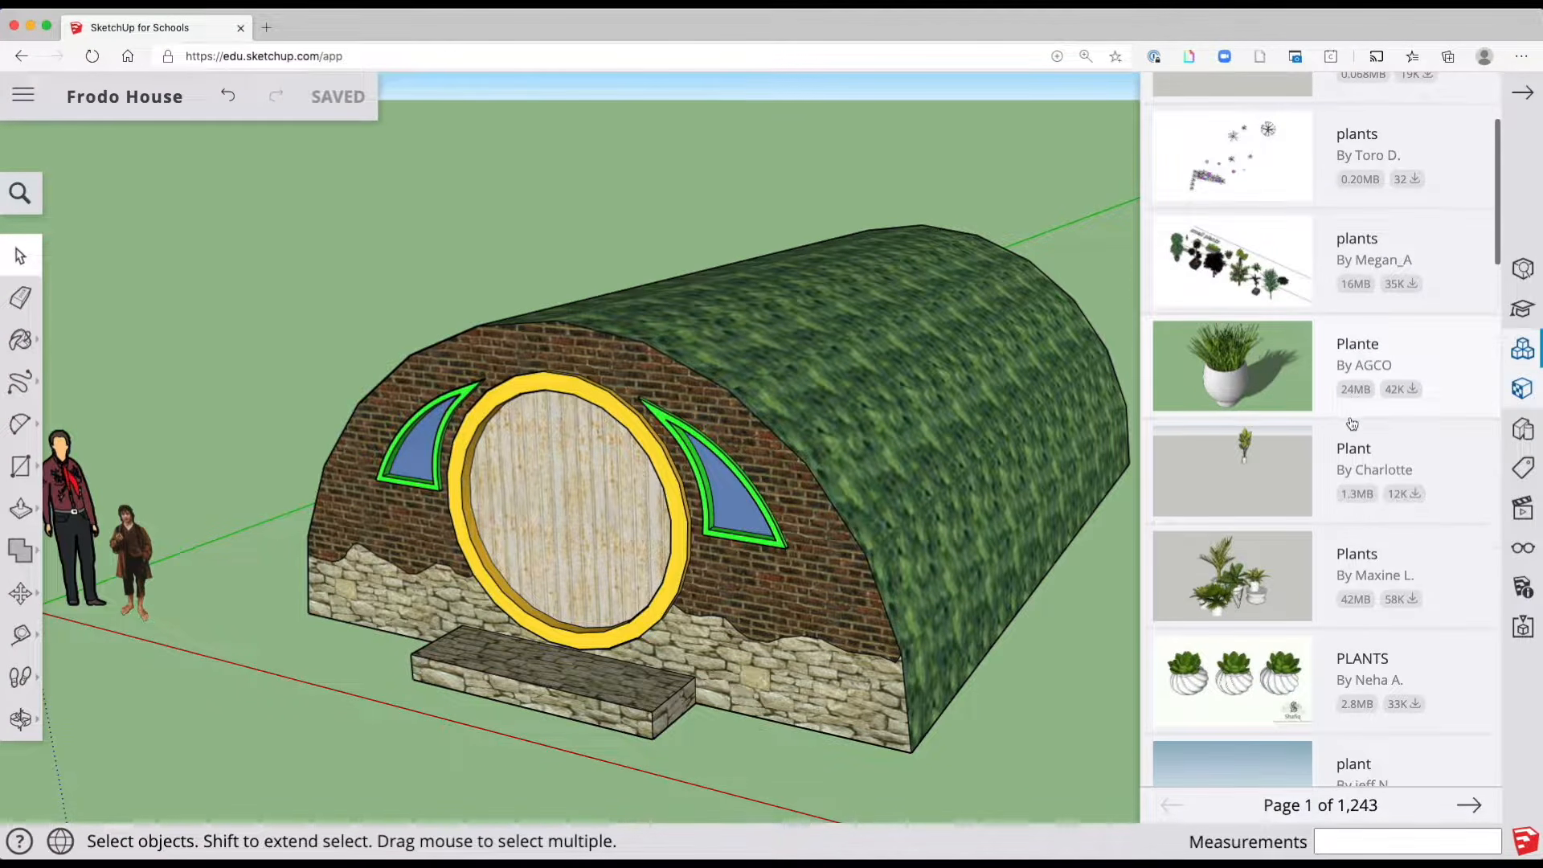
Try to import the potted Plante component by AGCO from 3D Warehouse
left_click(1272, 374)
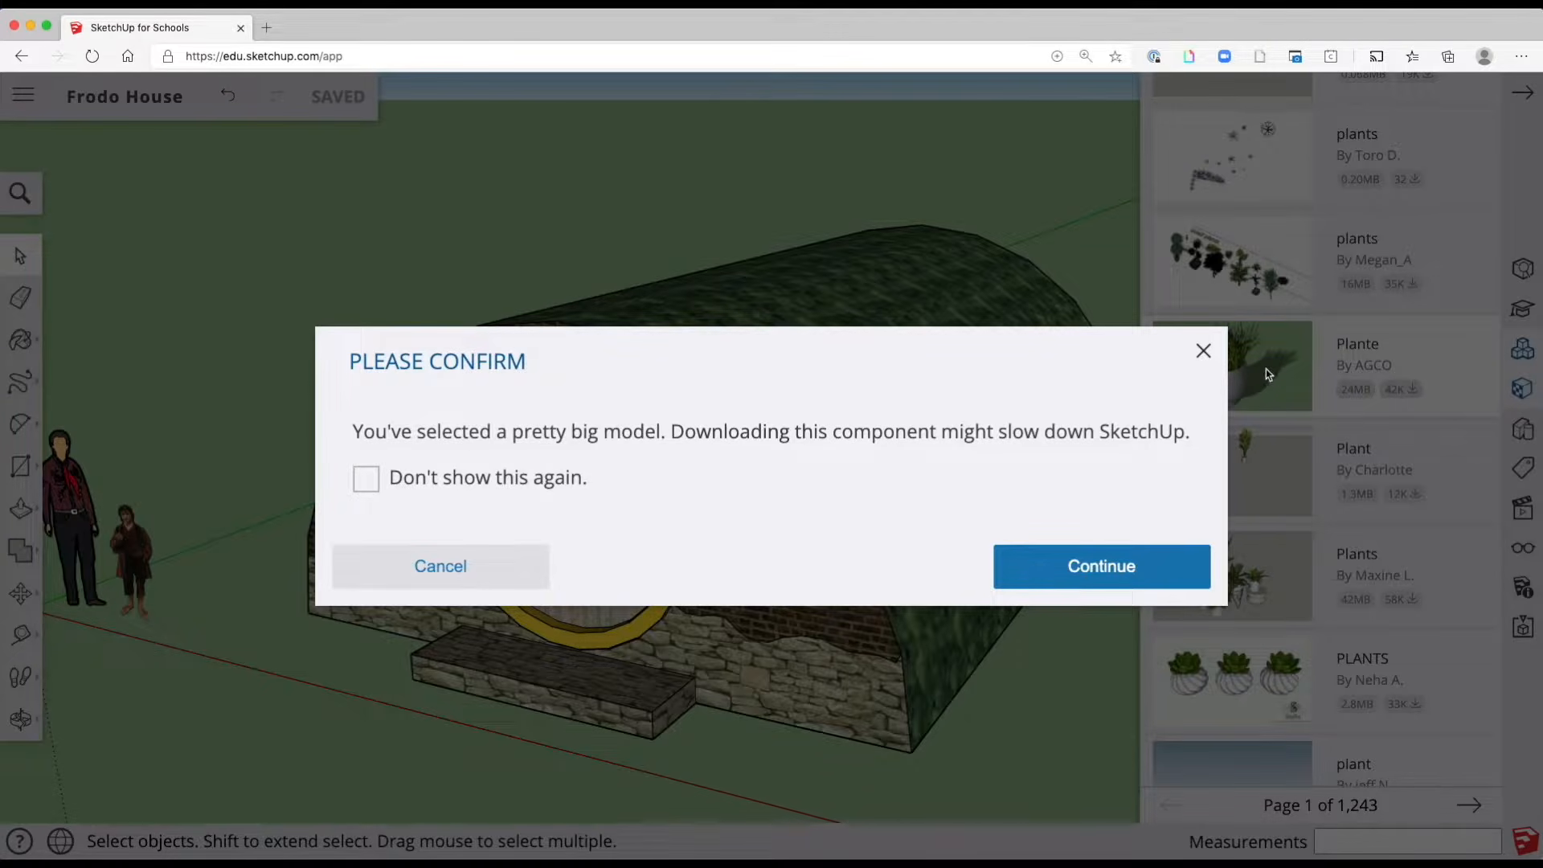
left_click(519, 575)
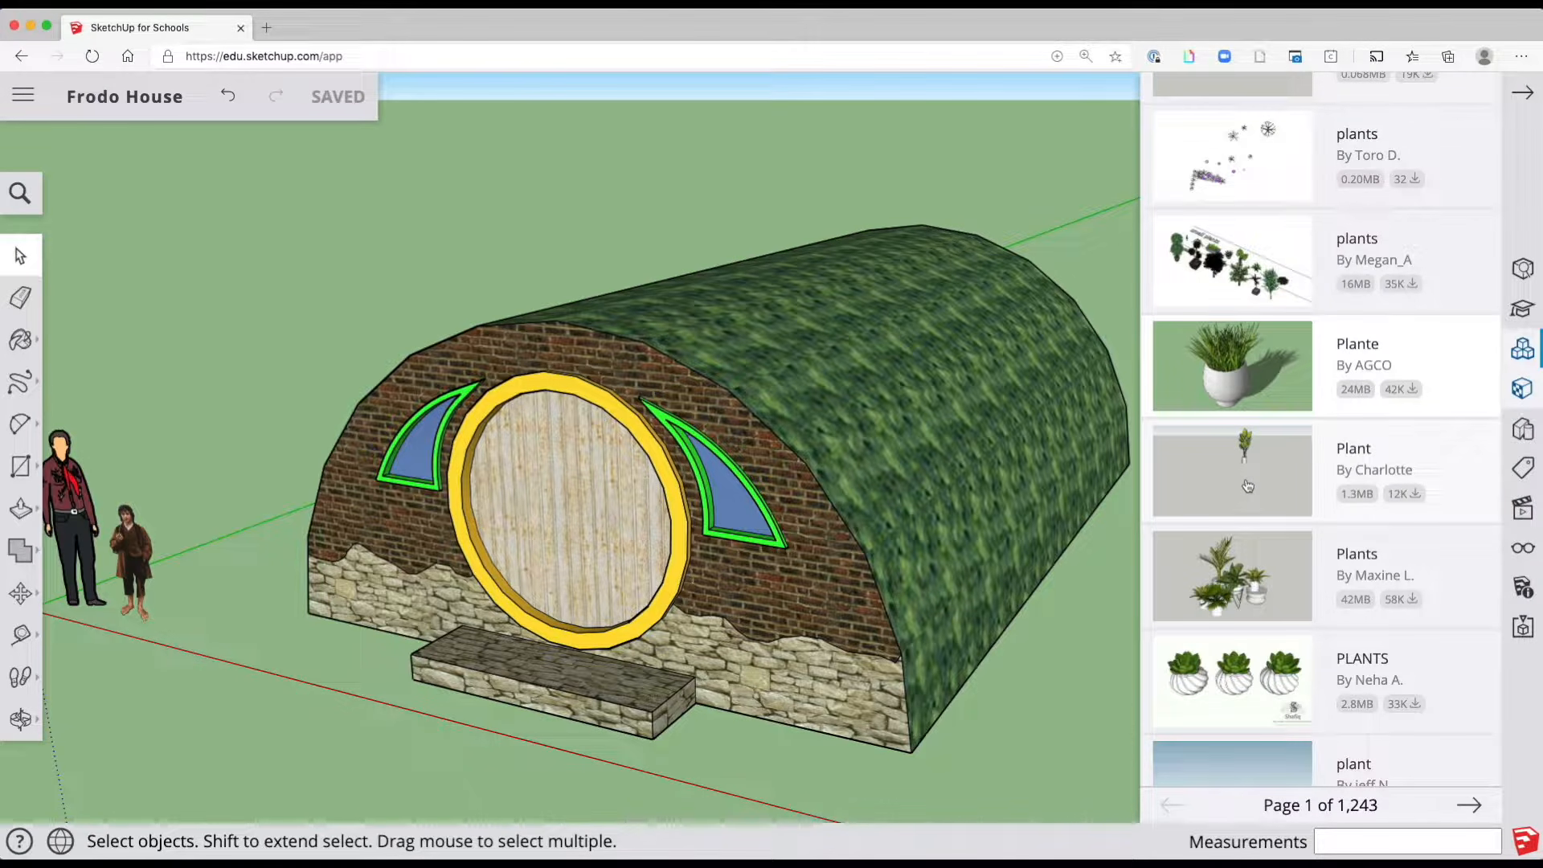
scroll(1248, 486, "down", 3)
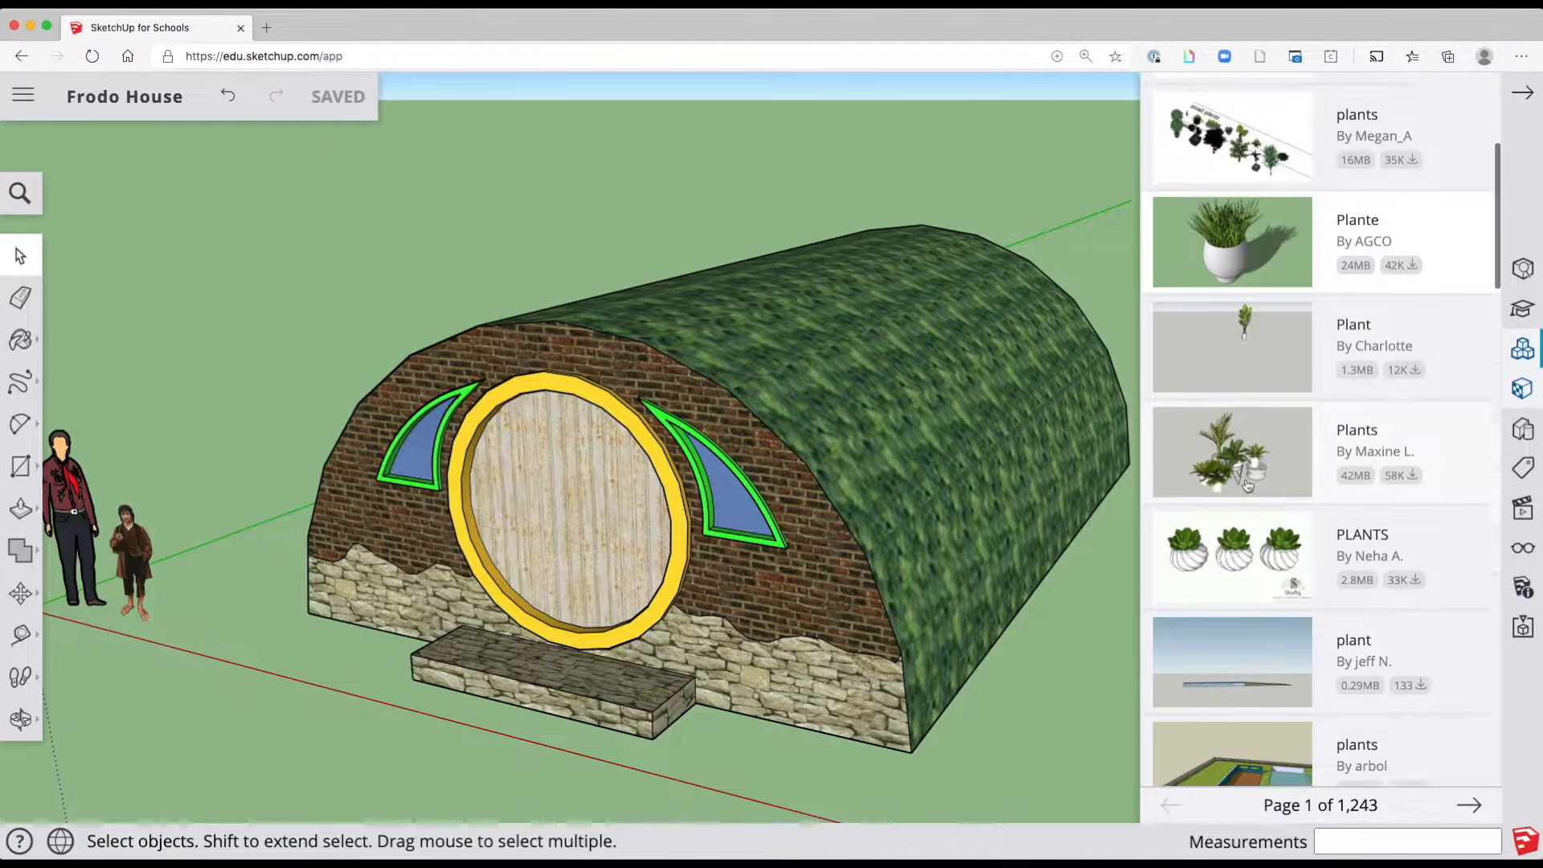
scroll(1247, 486, "up", 6)
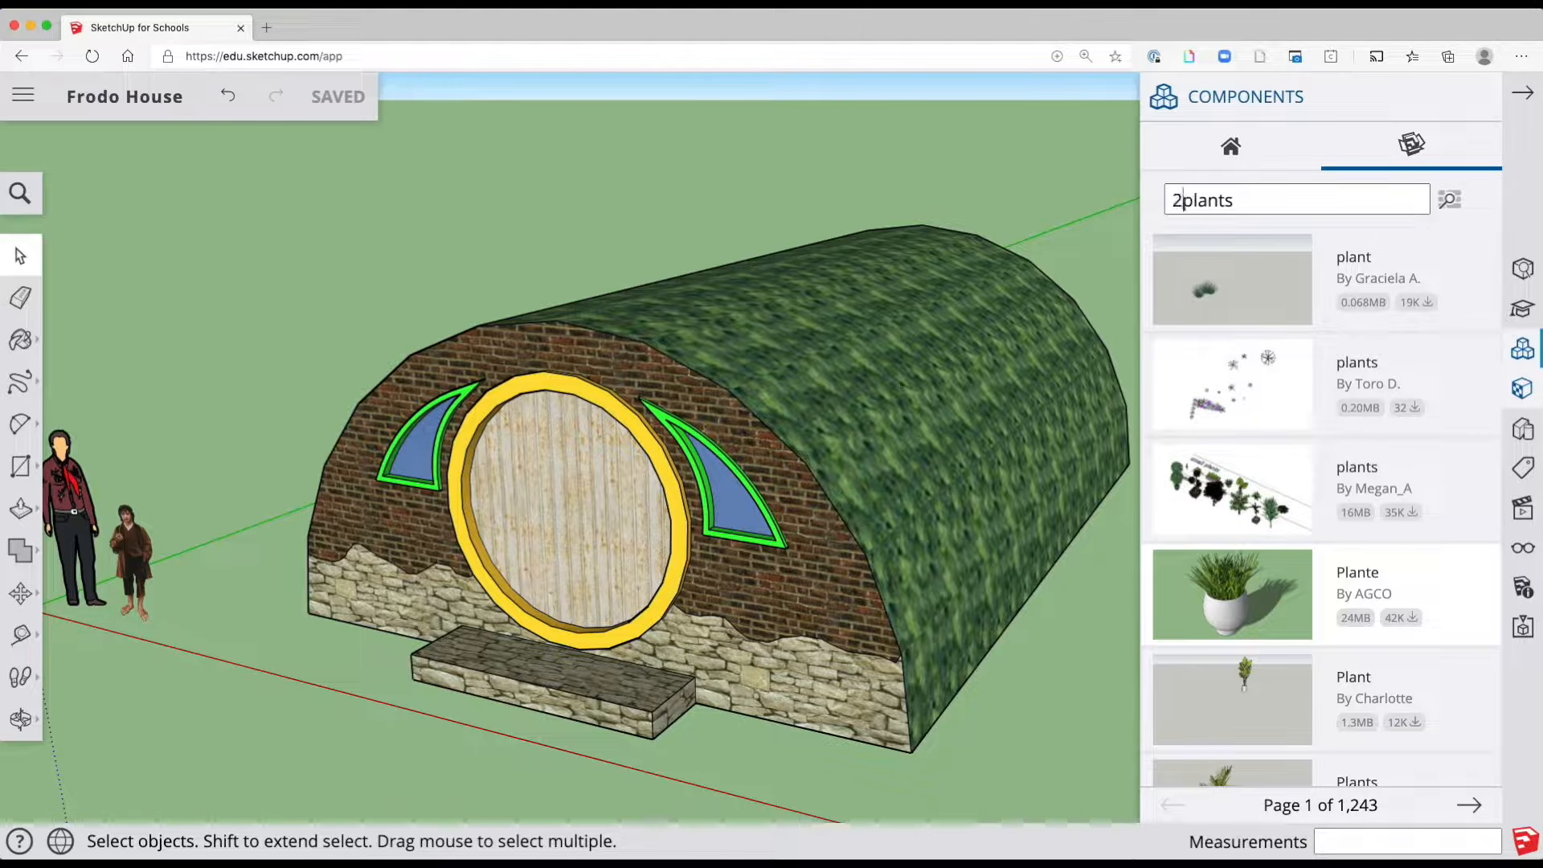
Search 3D Warehouse for "2d plants" and place the palm-like 2d plant by the left corner of the house front
key("Return")
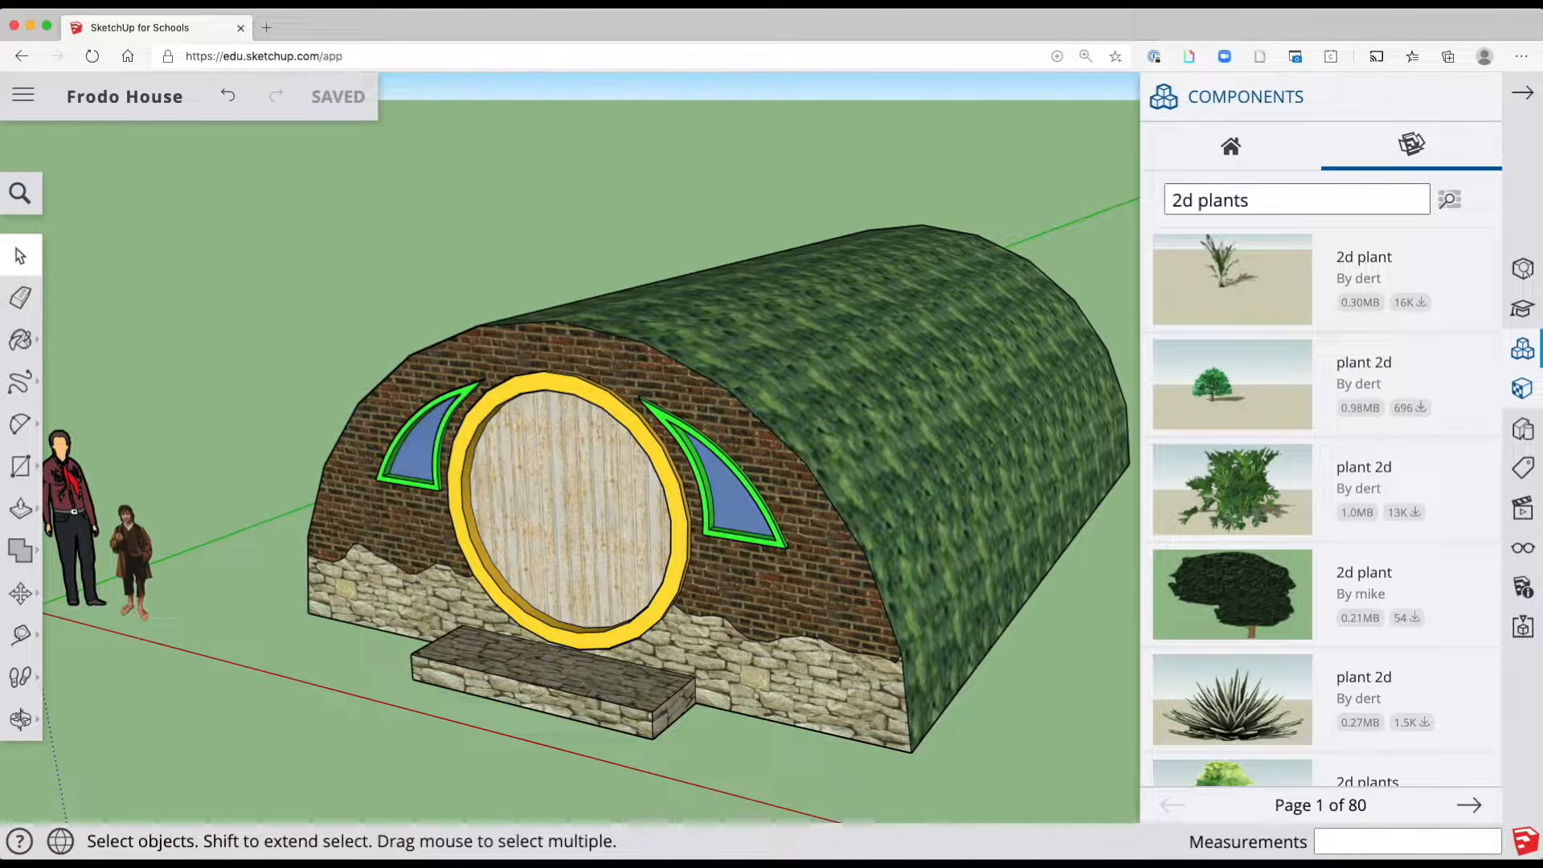
left_click(1208, 269)
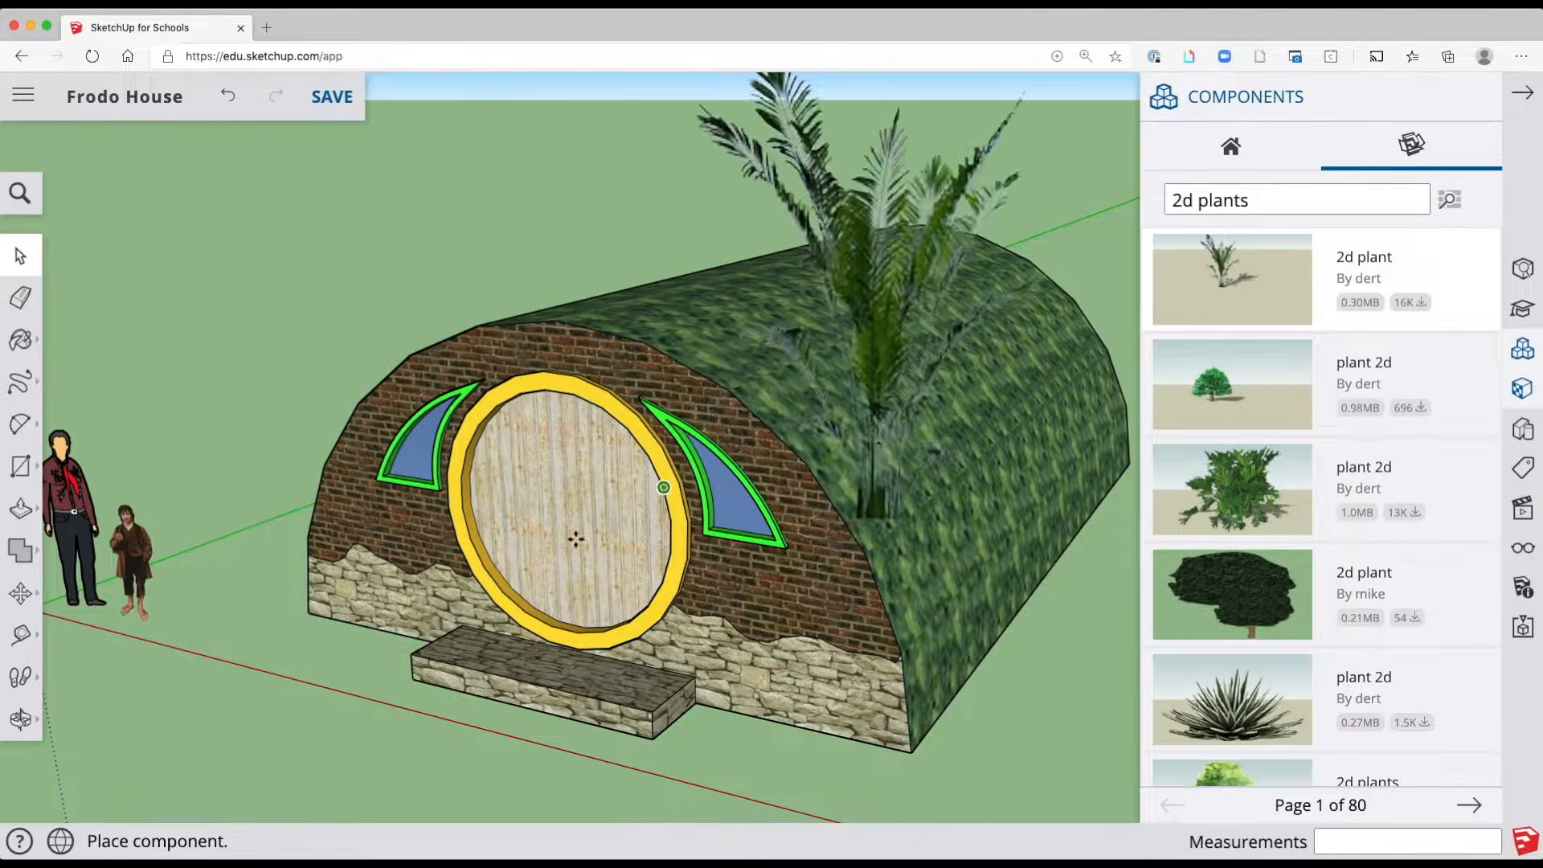
left_click(190, 612)
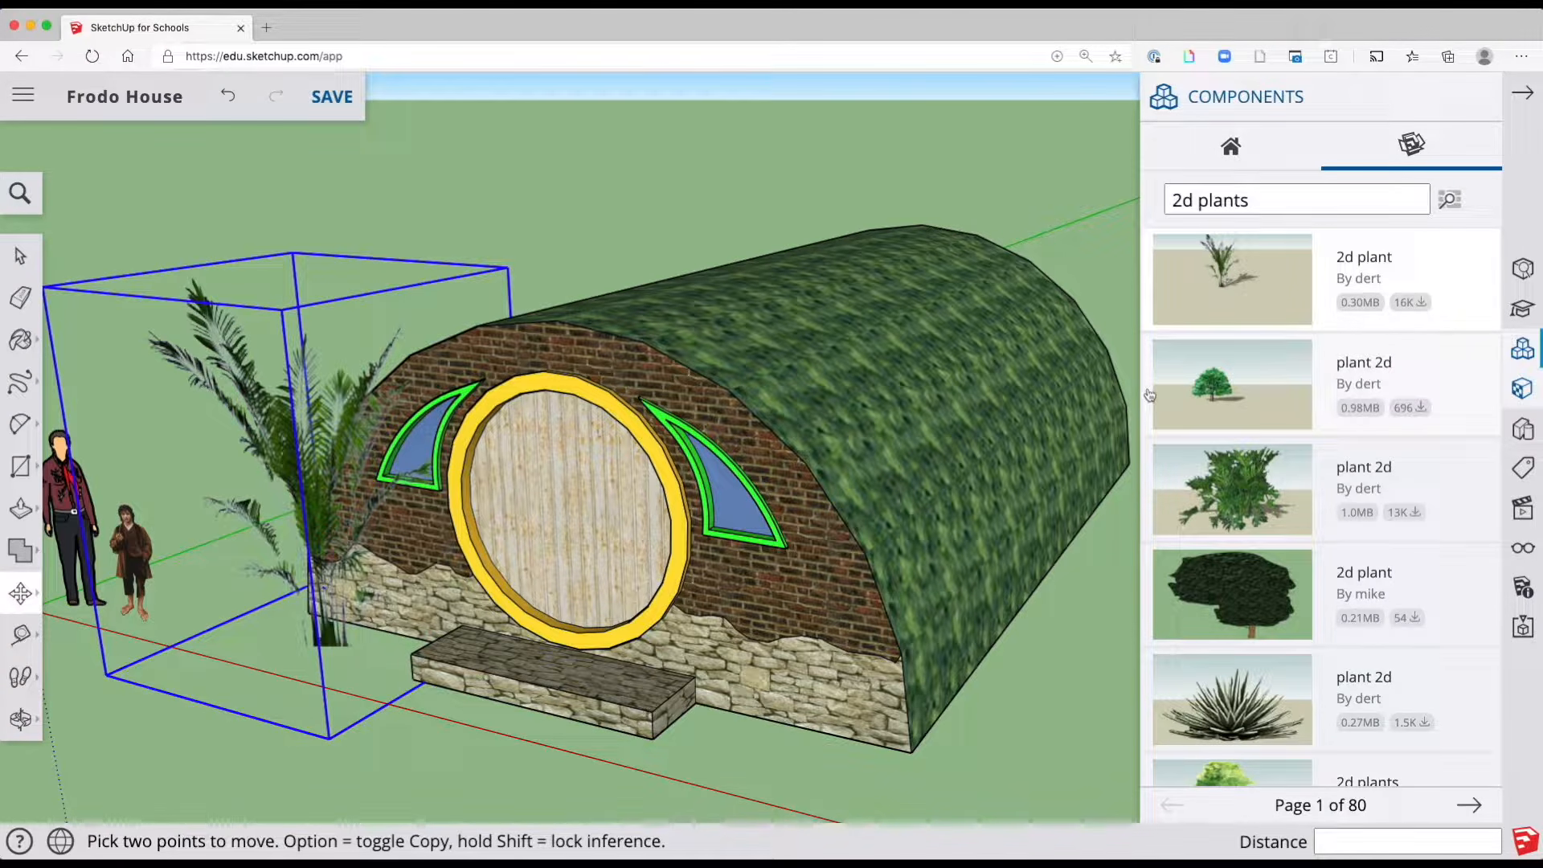
Place the round green plant 2d tree on the ground beside the right side of the house
scroll(978, 434, "down", 5)
left_click(1202, 398)
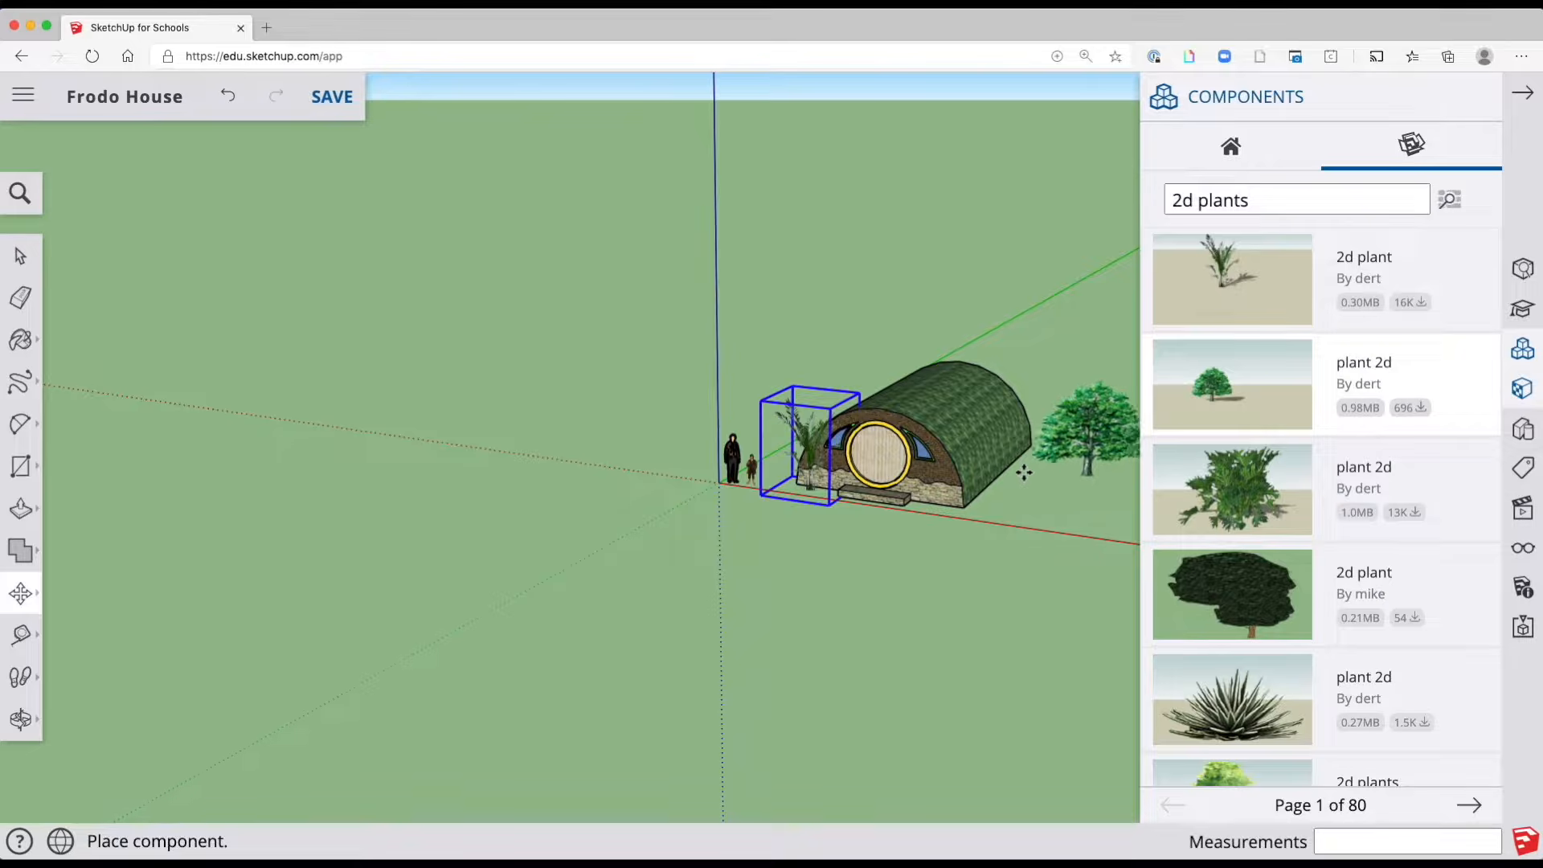
left_click(1024, 472)
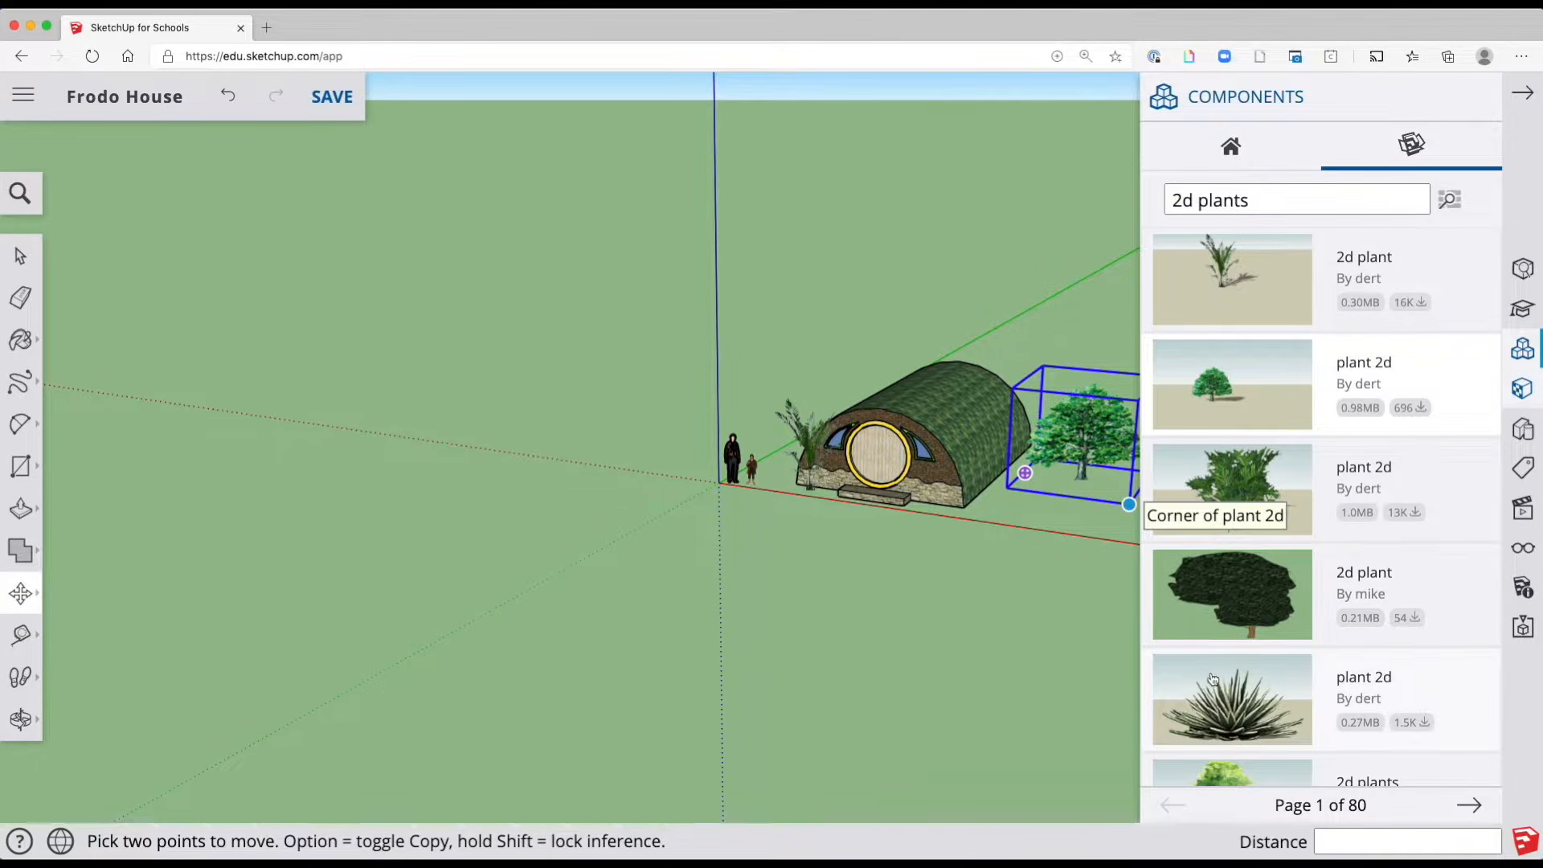
Place the slender leafy plant 2d tree (0.46MB) in front of the house's right front corner
scroll(1212, 678, "down", 5)
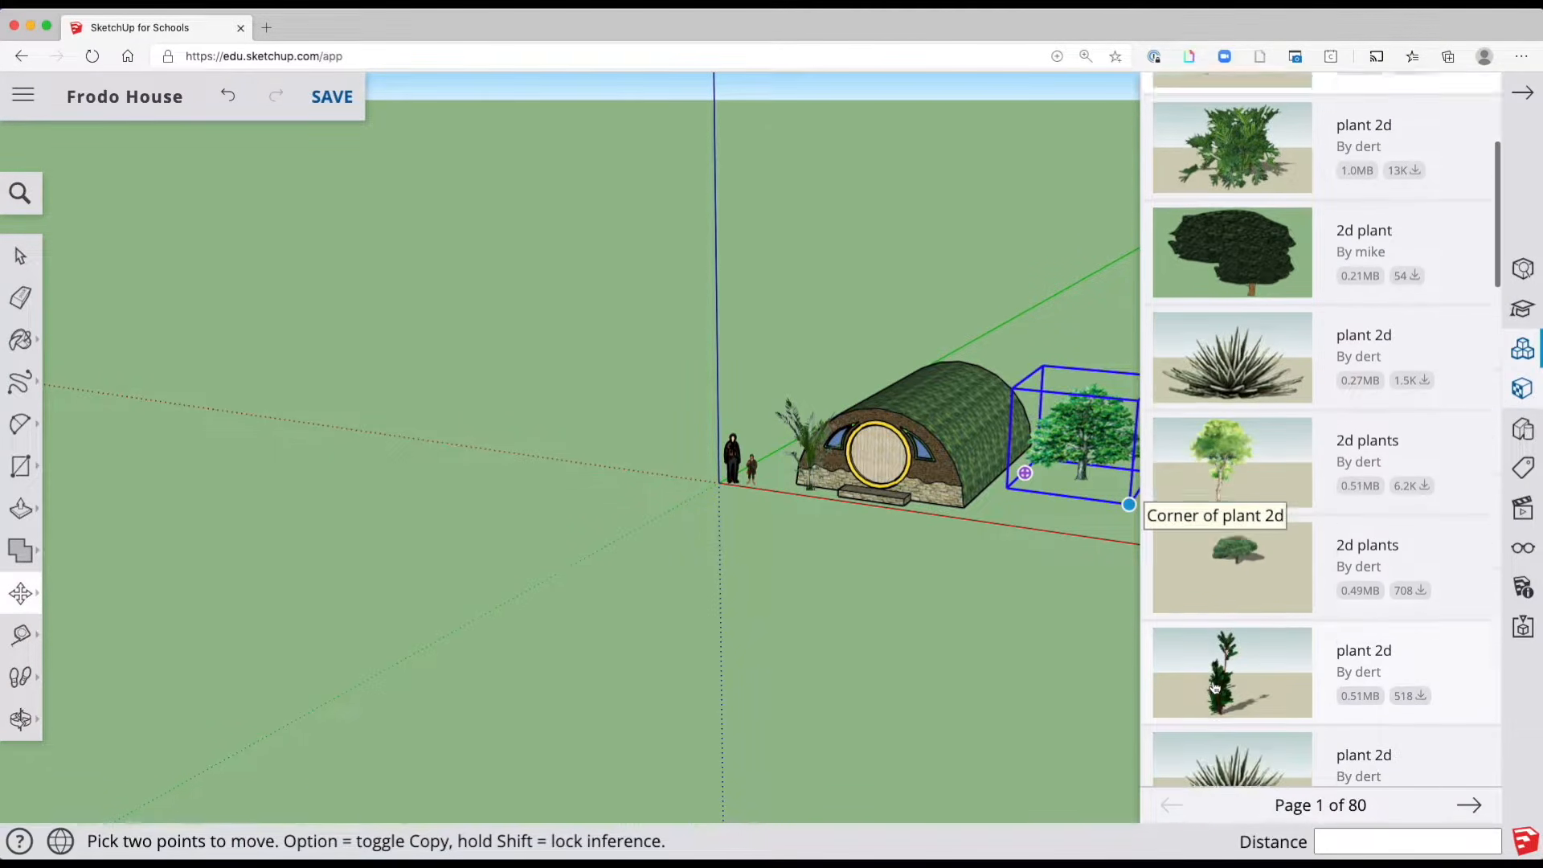
scroll(1215, 687, "down", 3)
scroll(1219, 629, "down", 3)
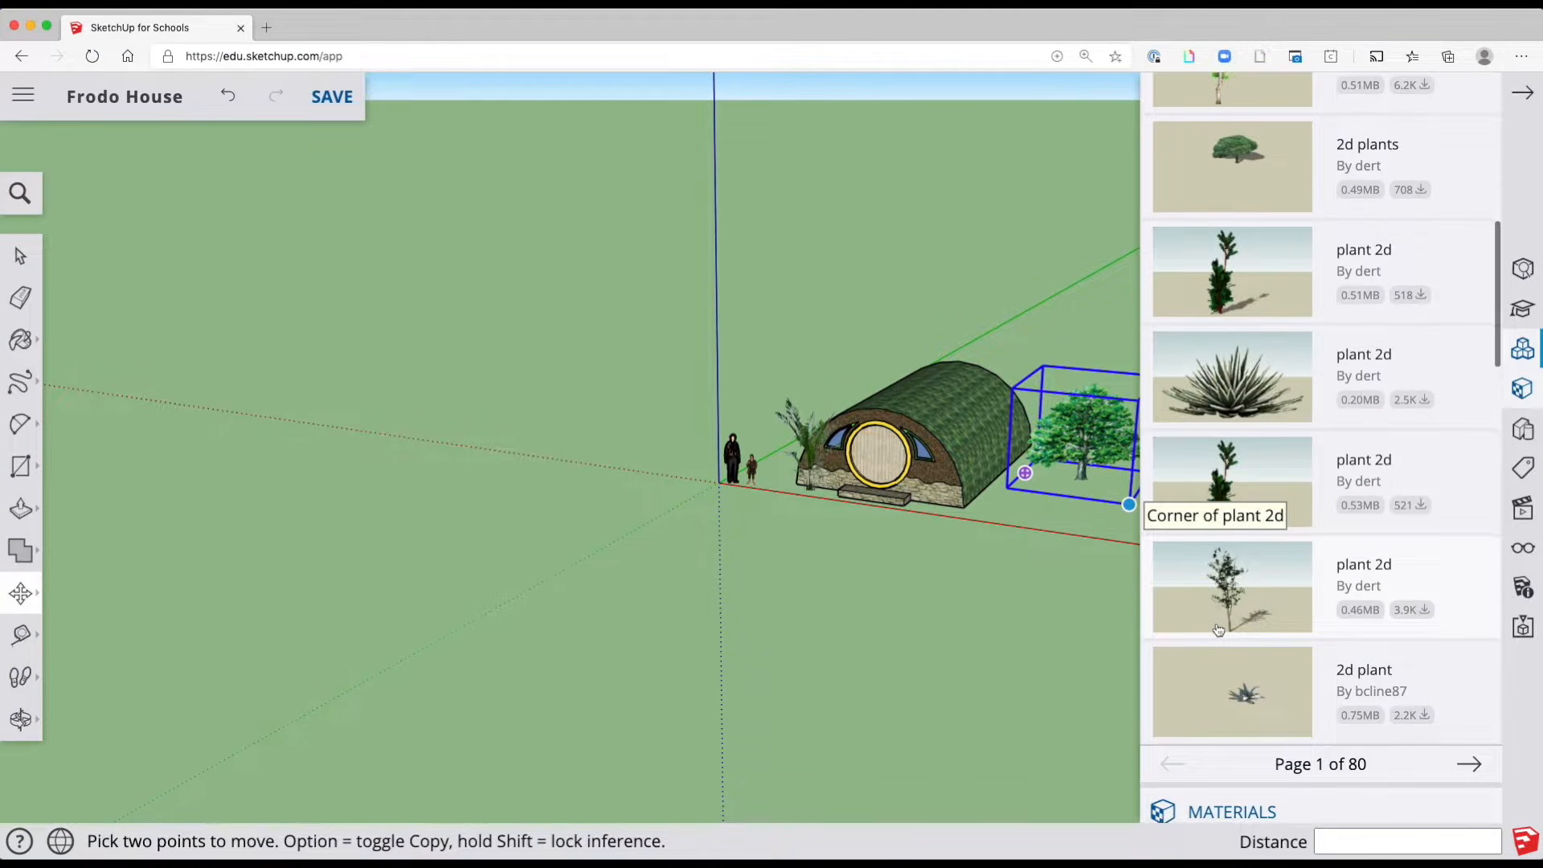
left_click(1219, 629)
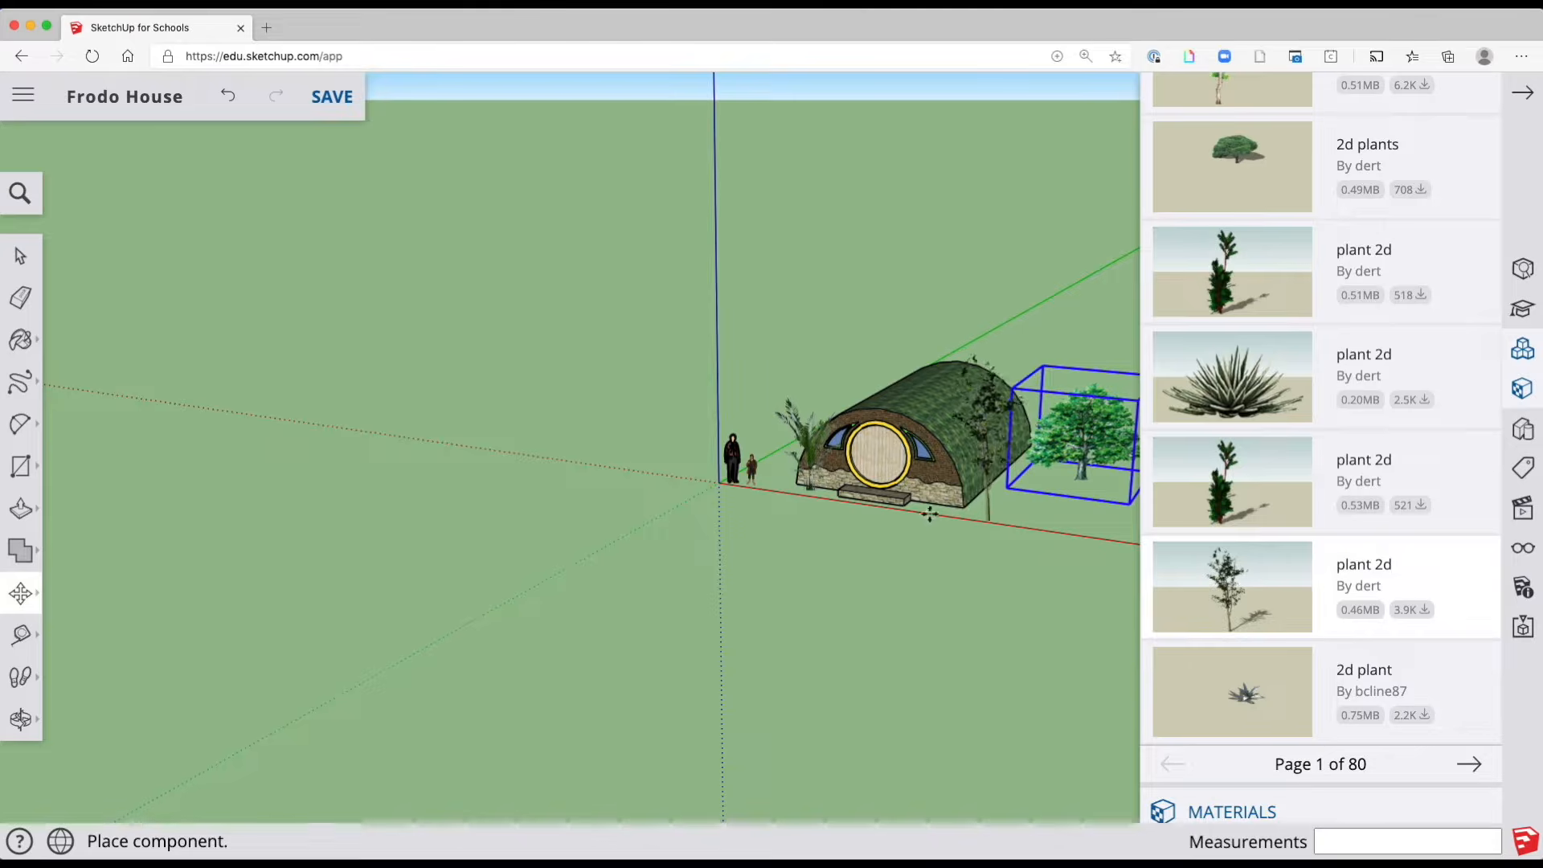
left_click(942, 521)
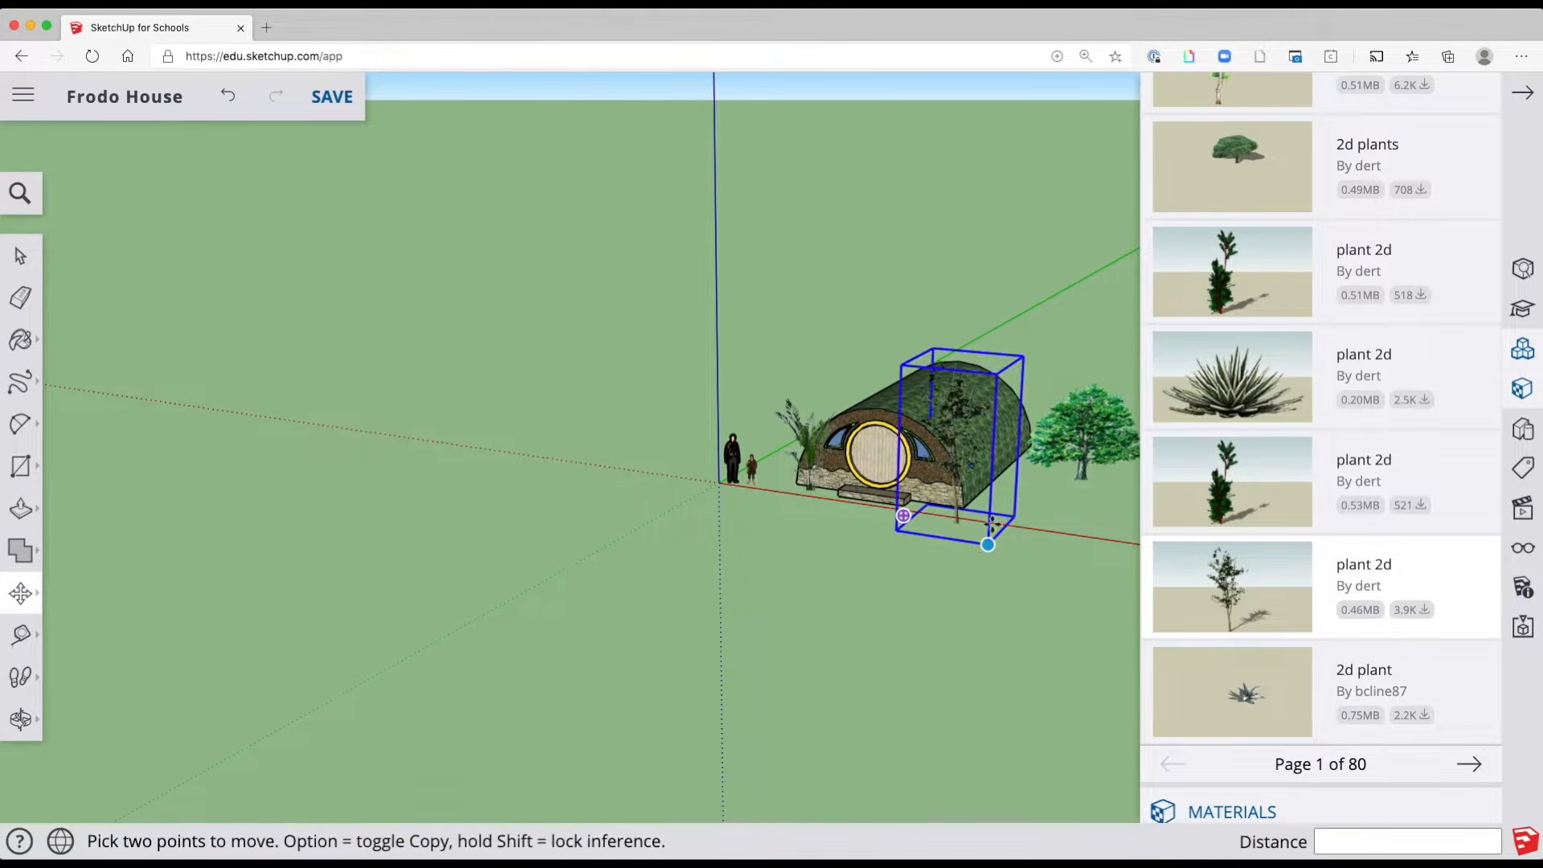
Place a second palm-like 2d plant near the red axis, in front of the round green tree
scroll(997, 498, "down", 5)
scroll(999, 493, "up", 7)
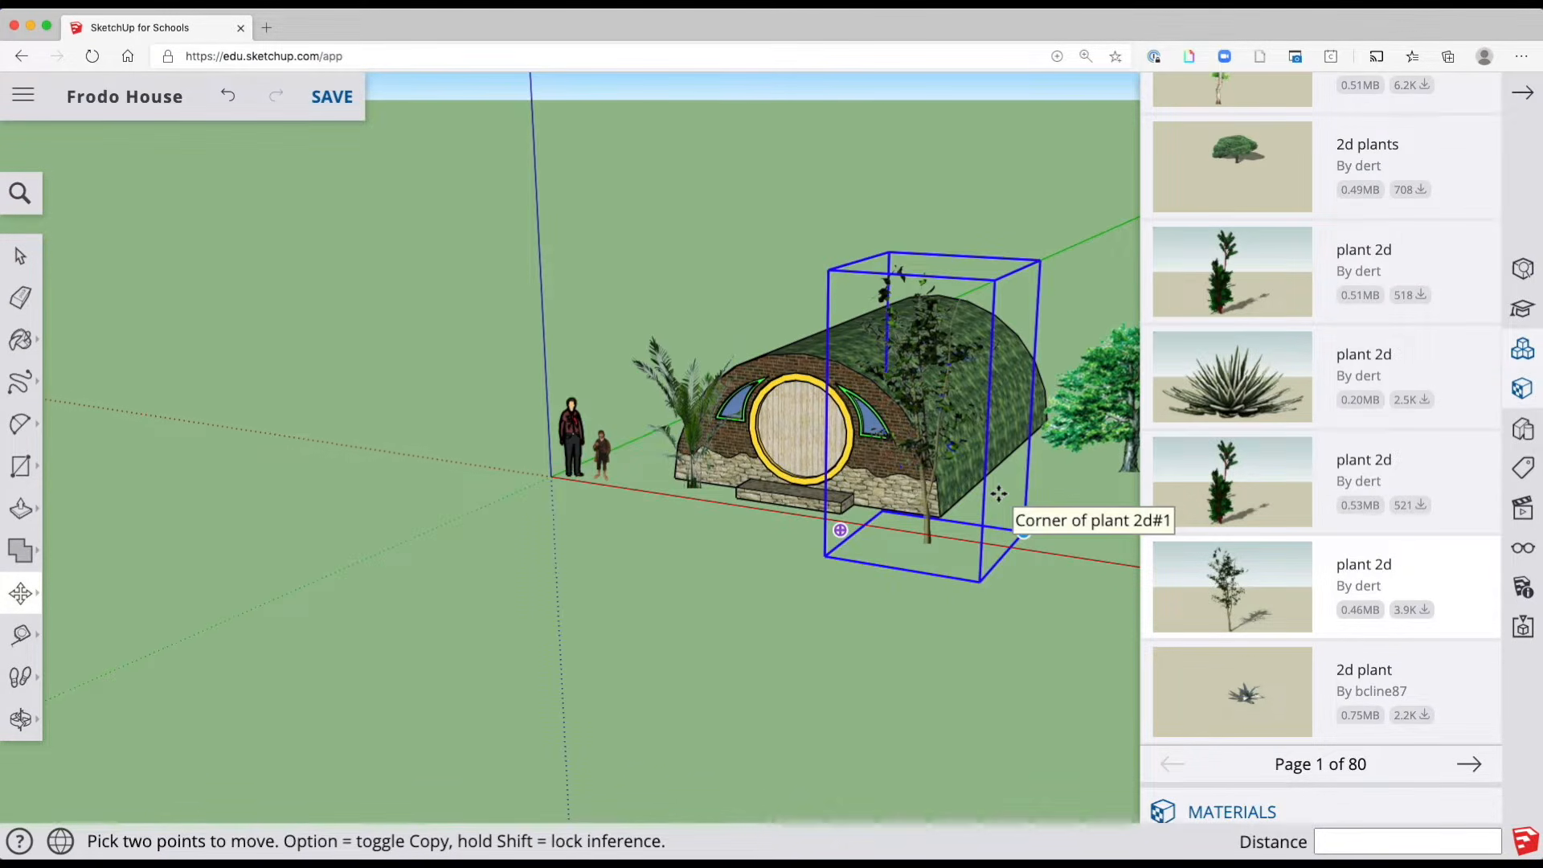
middle_click_drag(991, 502, 803, 487)
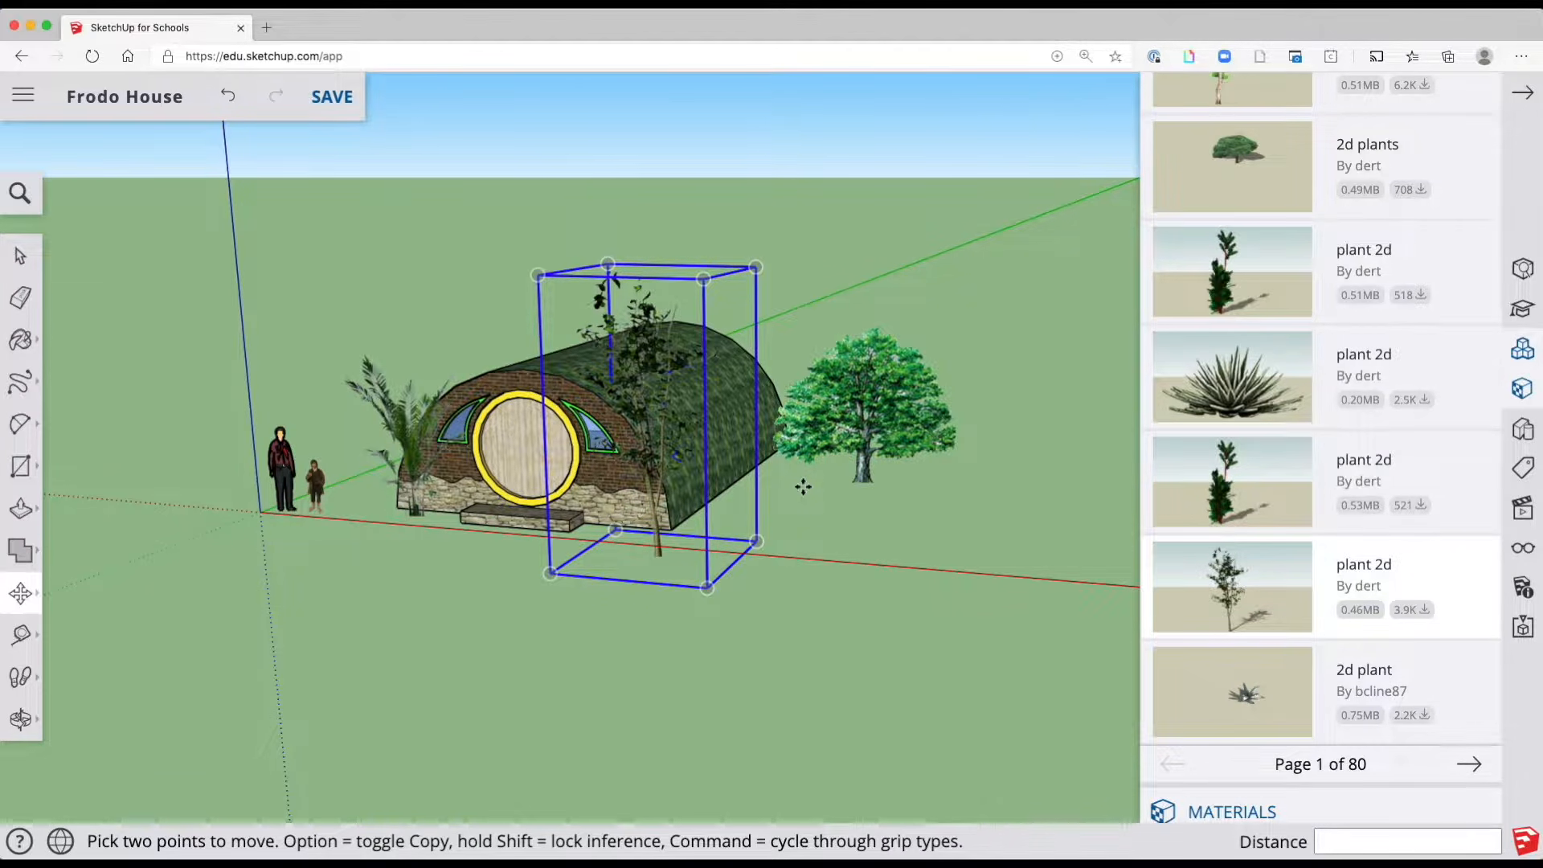
scroll(1427, 679, "down", 2)
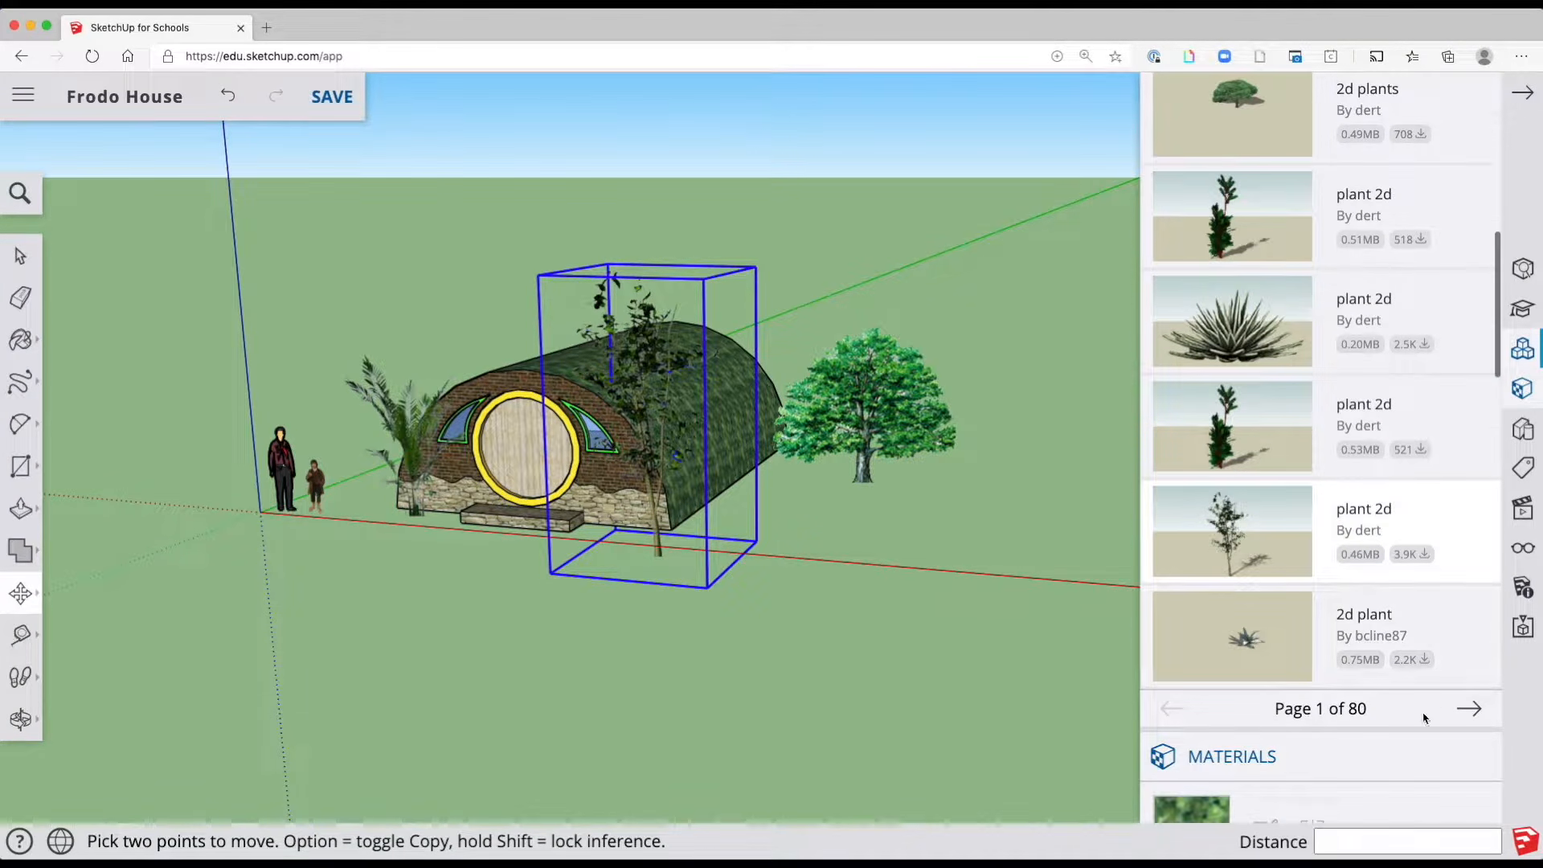
left_click(1470, 709)
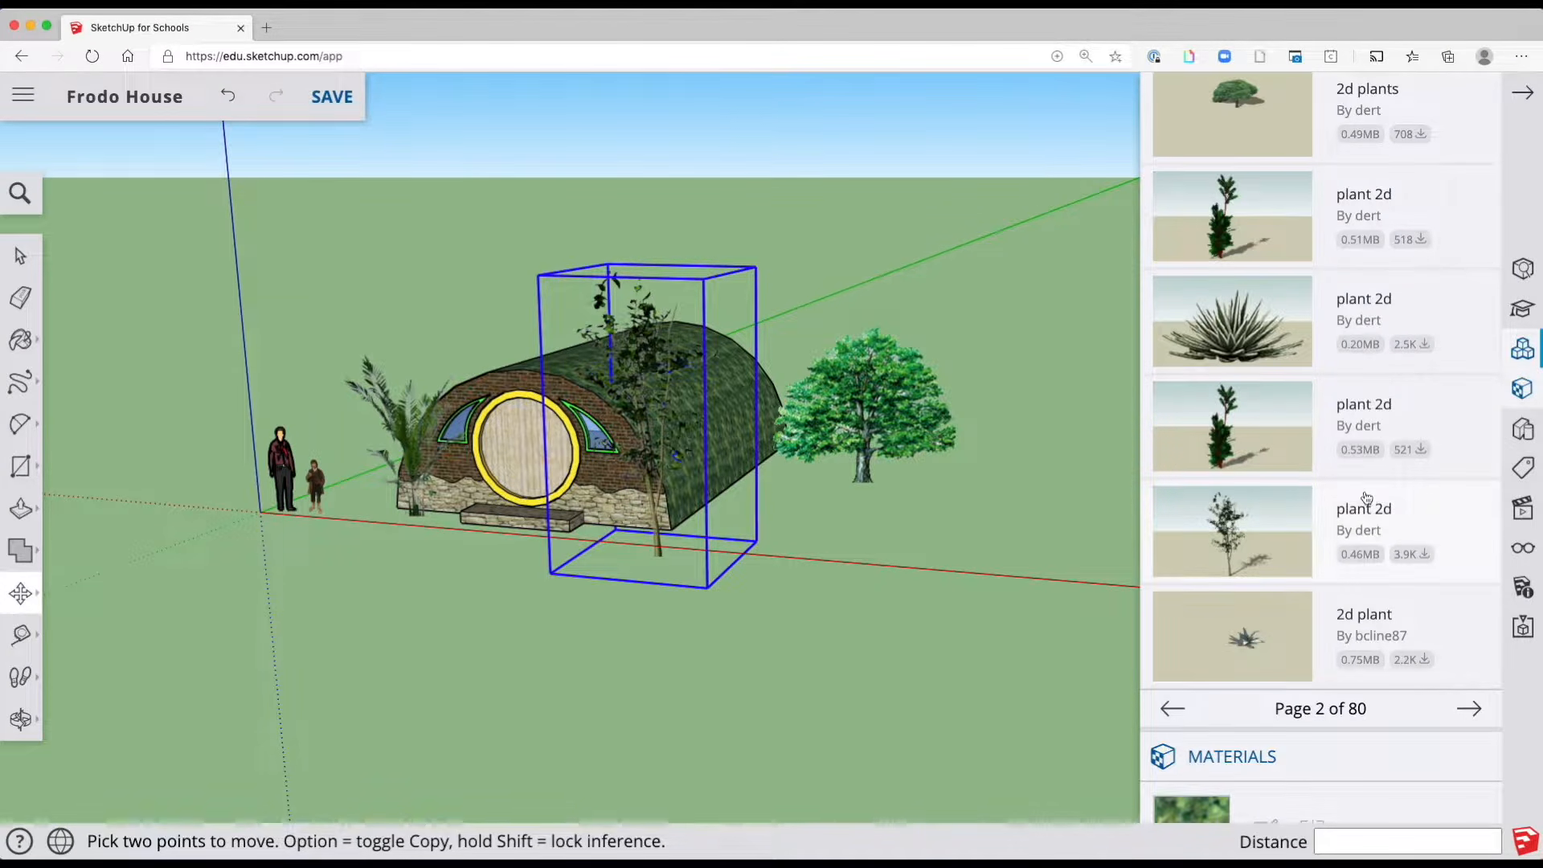
scroll(1292, 476, "up", 8)
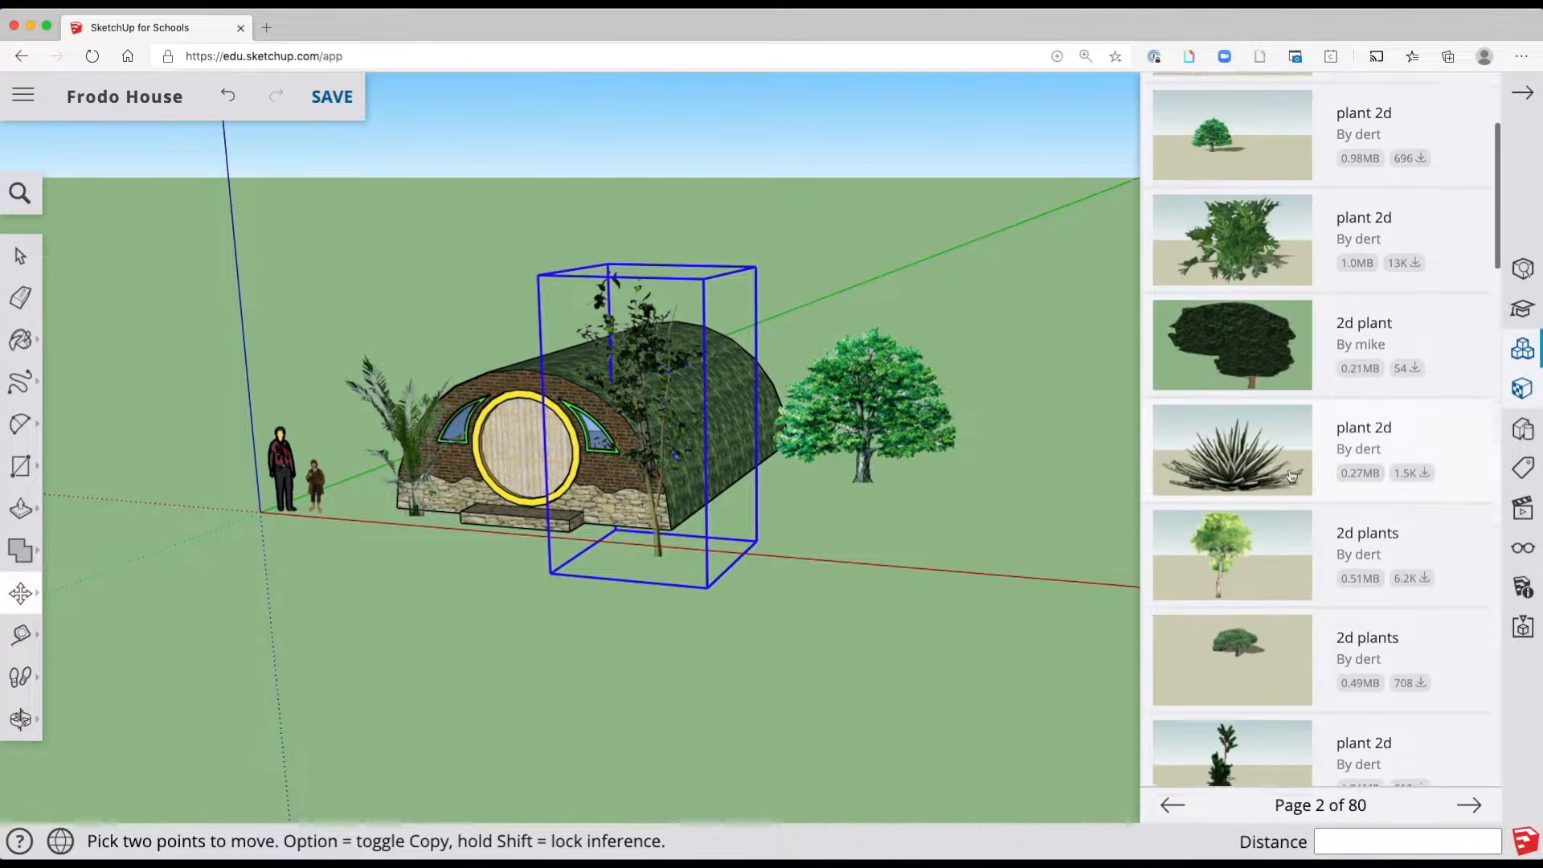
scroll(1292, 476, "up", 3)
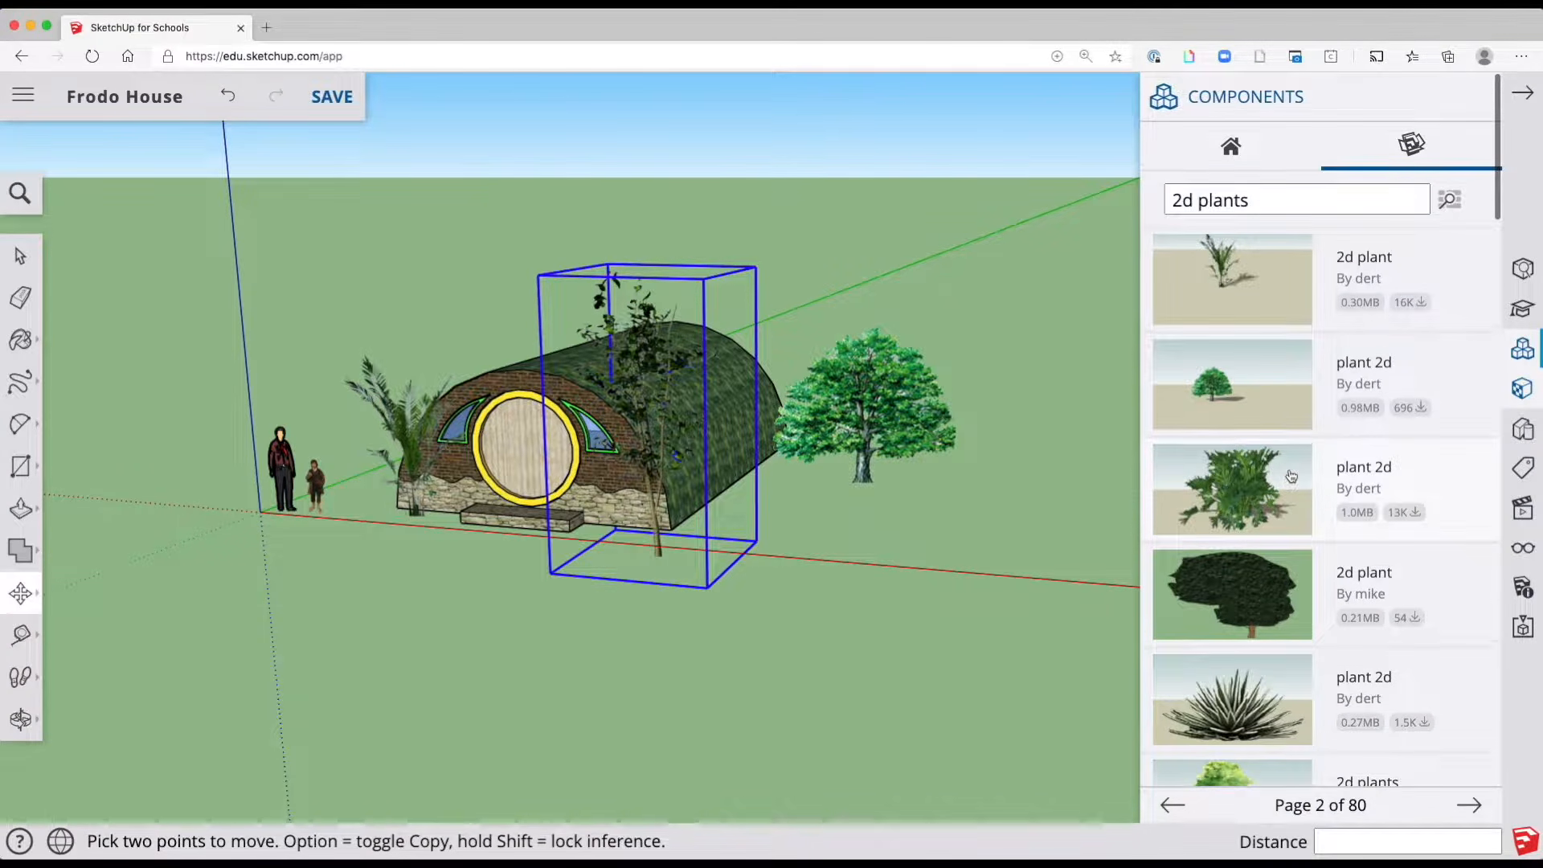
left_click(1291, 458)
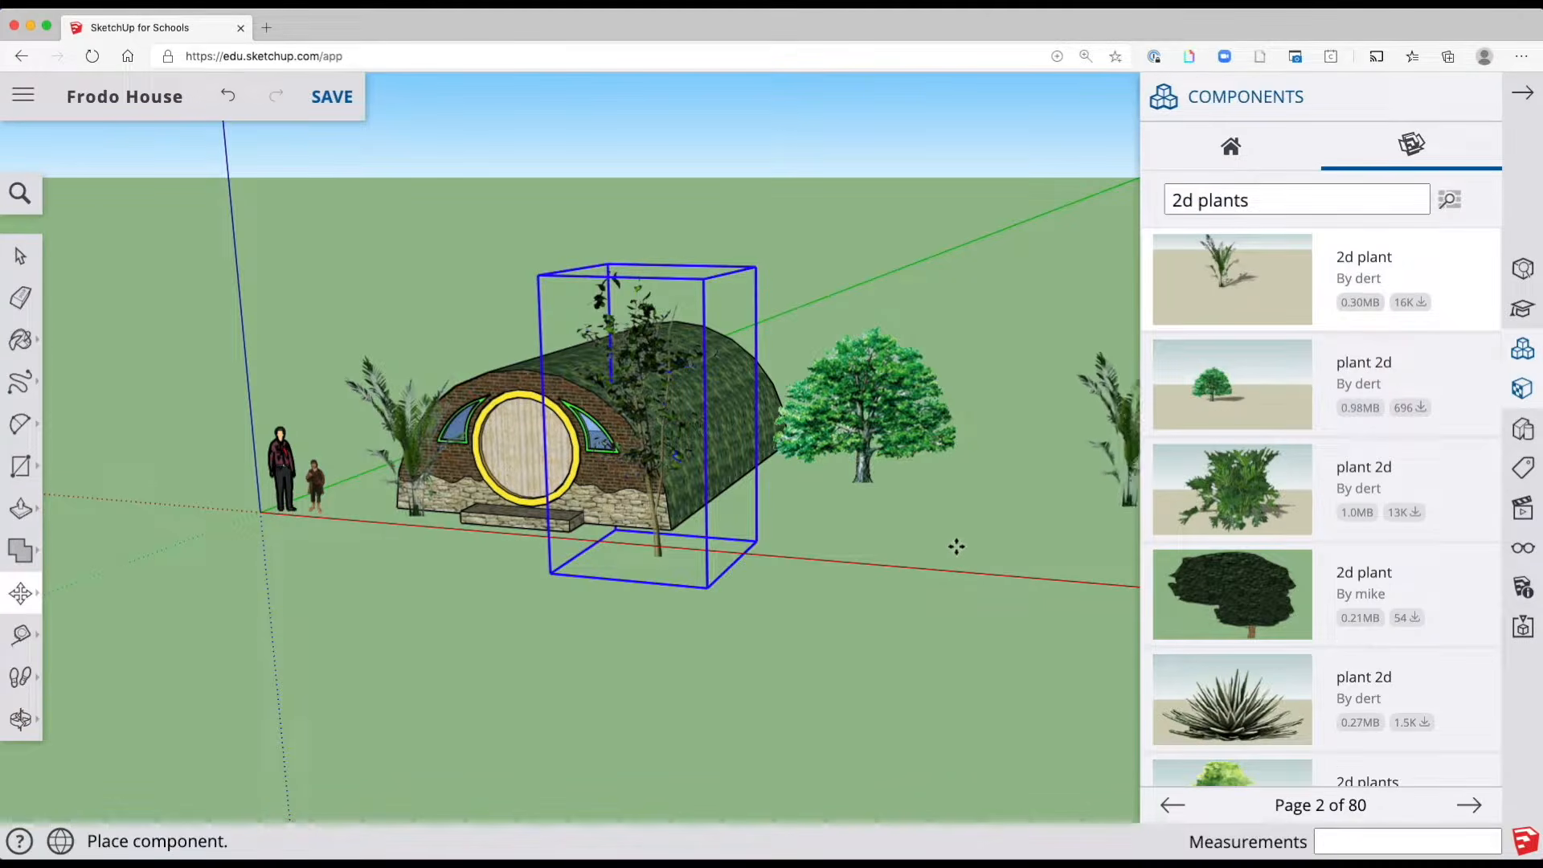
left_click(752, 567)
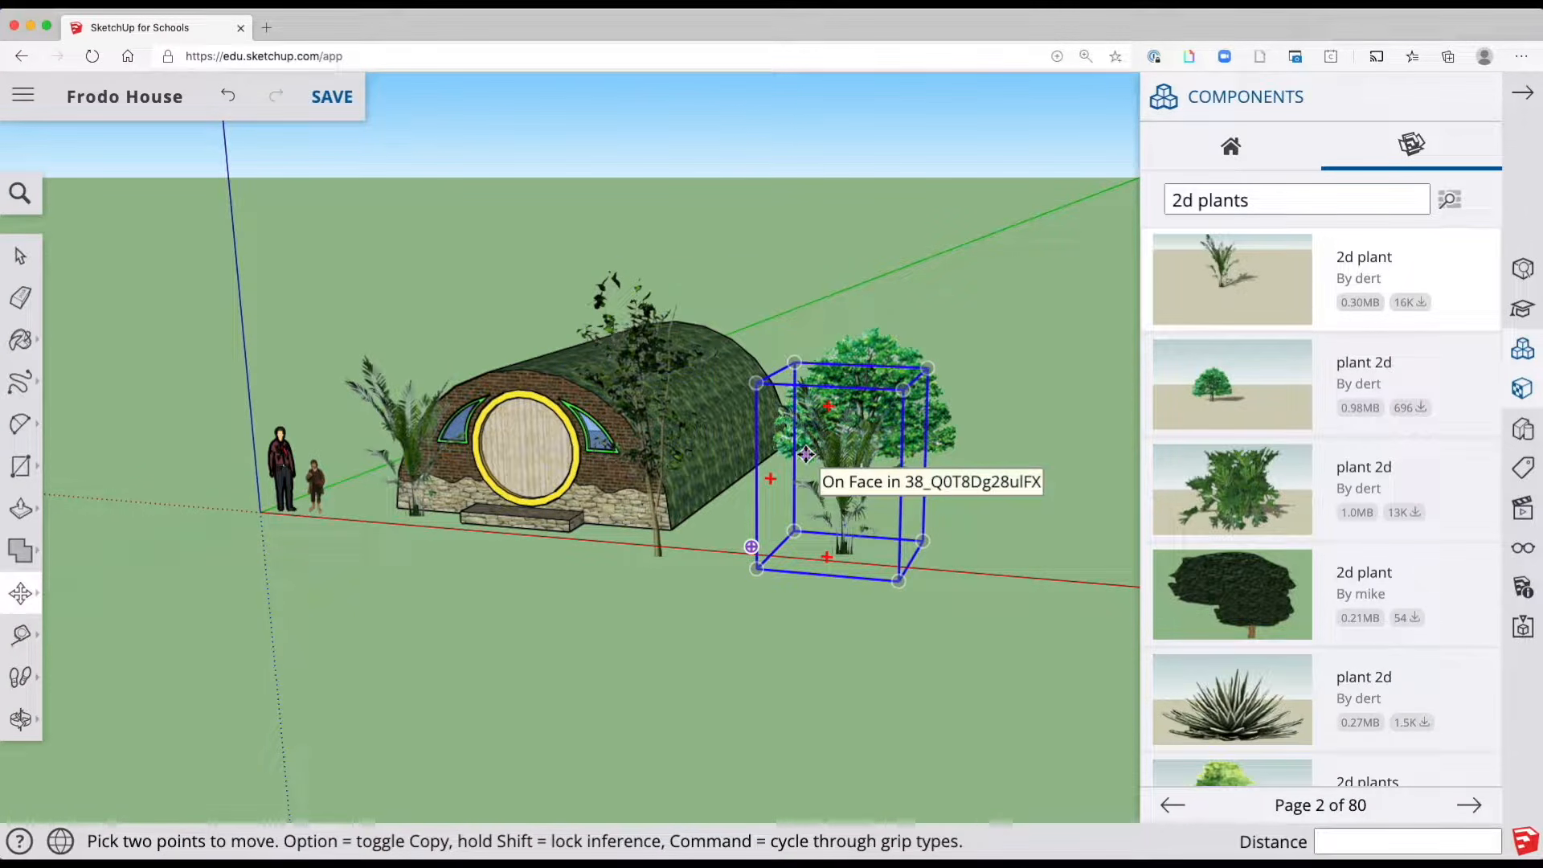
key("space")
left_click(885, 615)
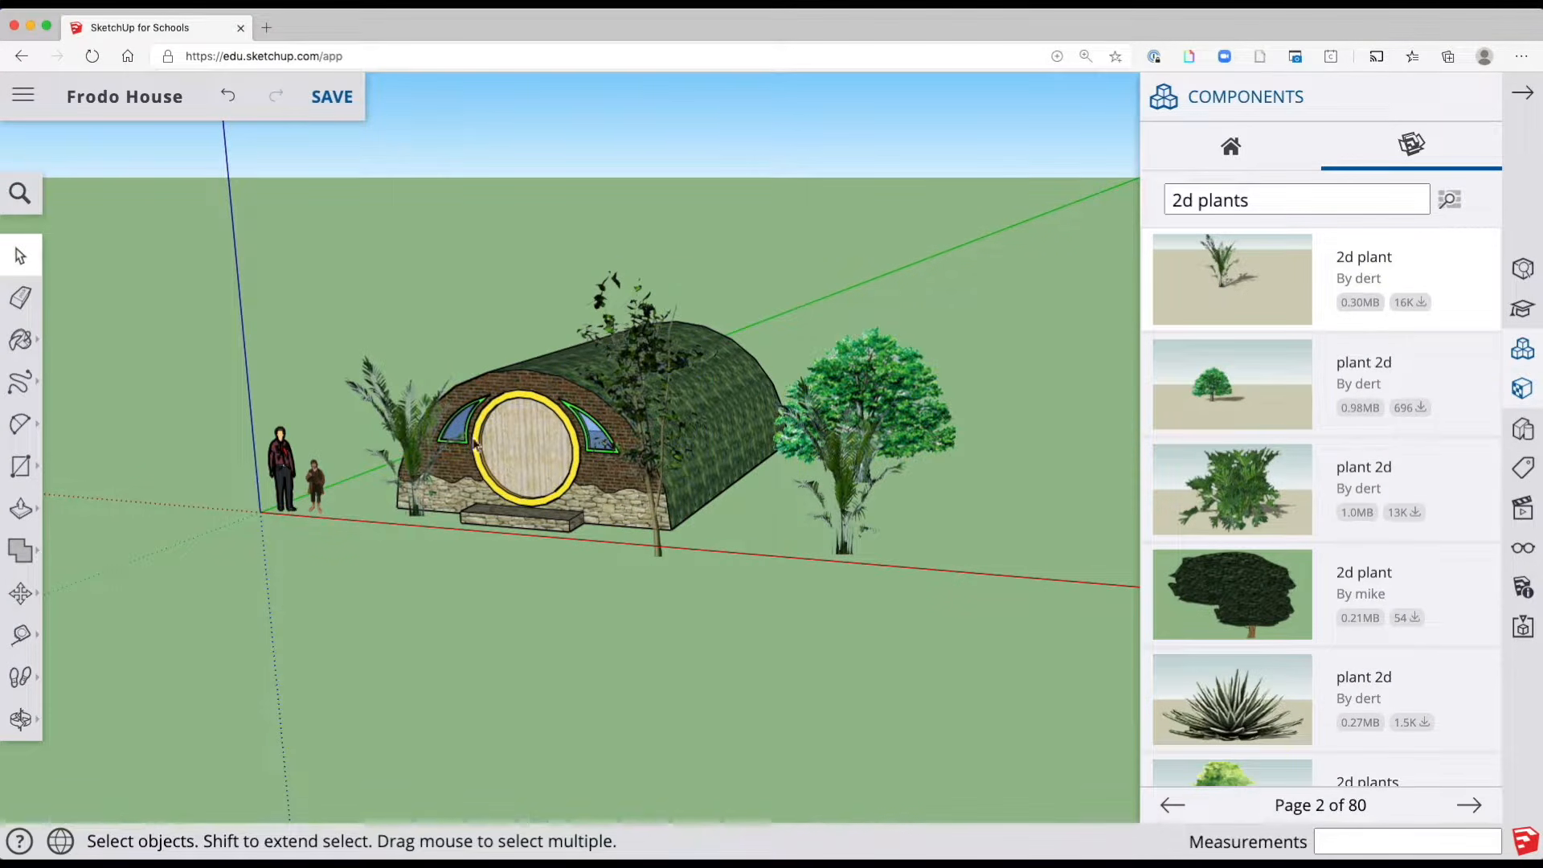
Scale the palm at the left corner of the house front down uniformly to roughly window height
left_click(424, 449)
scroll(424, 450, "down", 2)
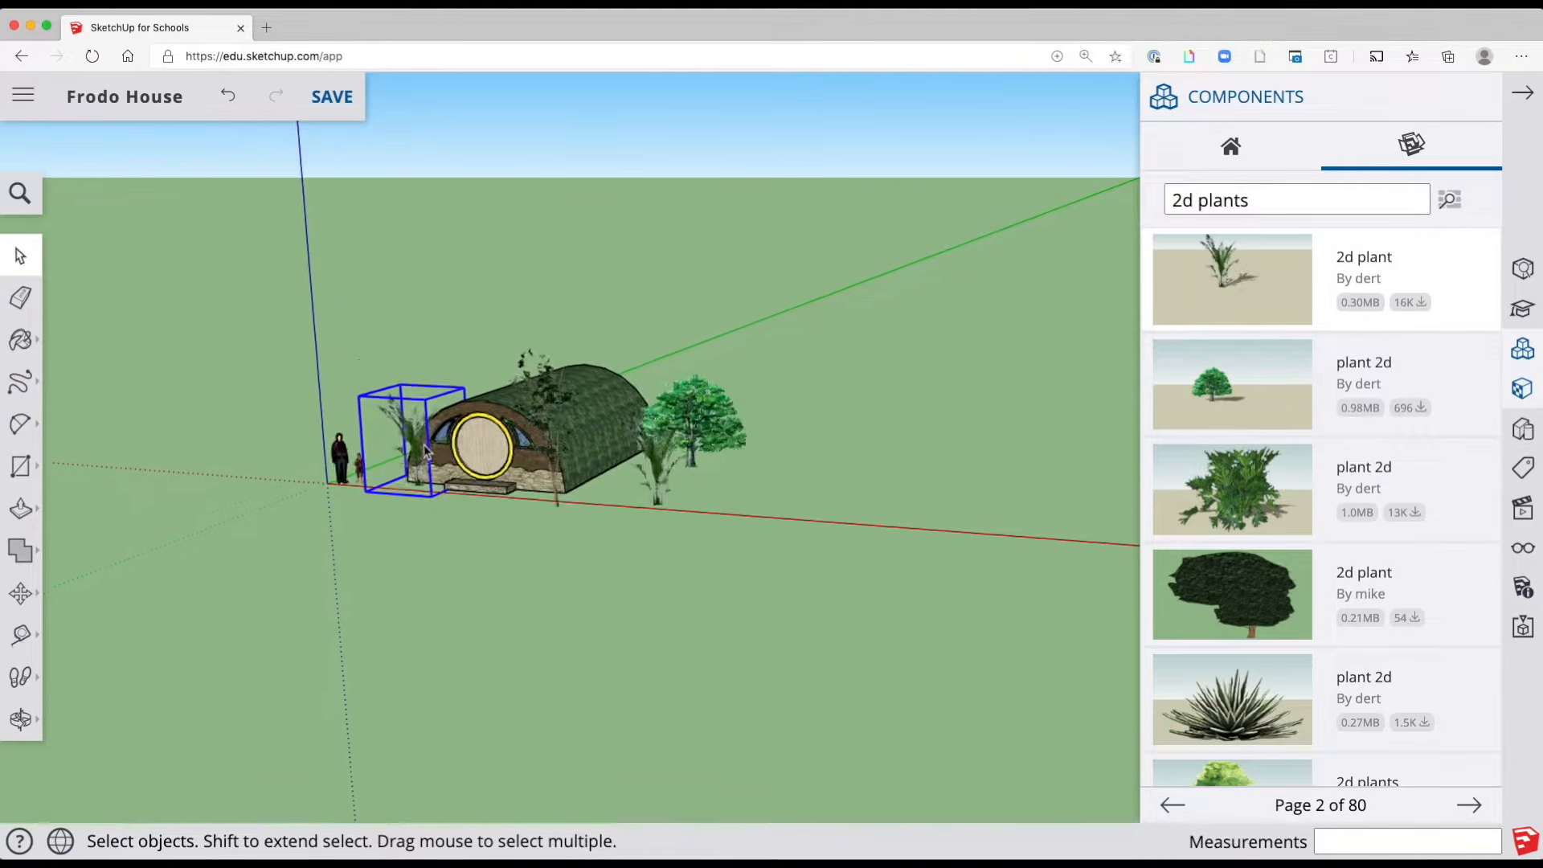
scroll(424, 448, "up", 6)
key("s")
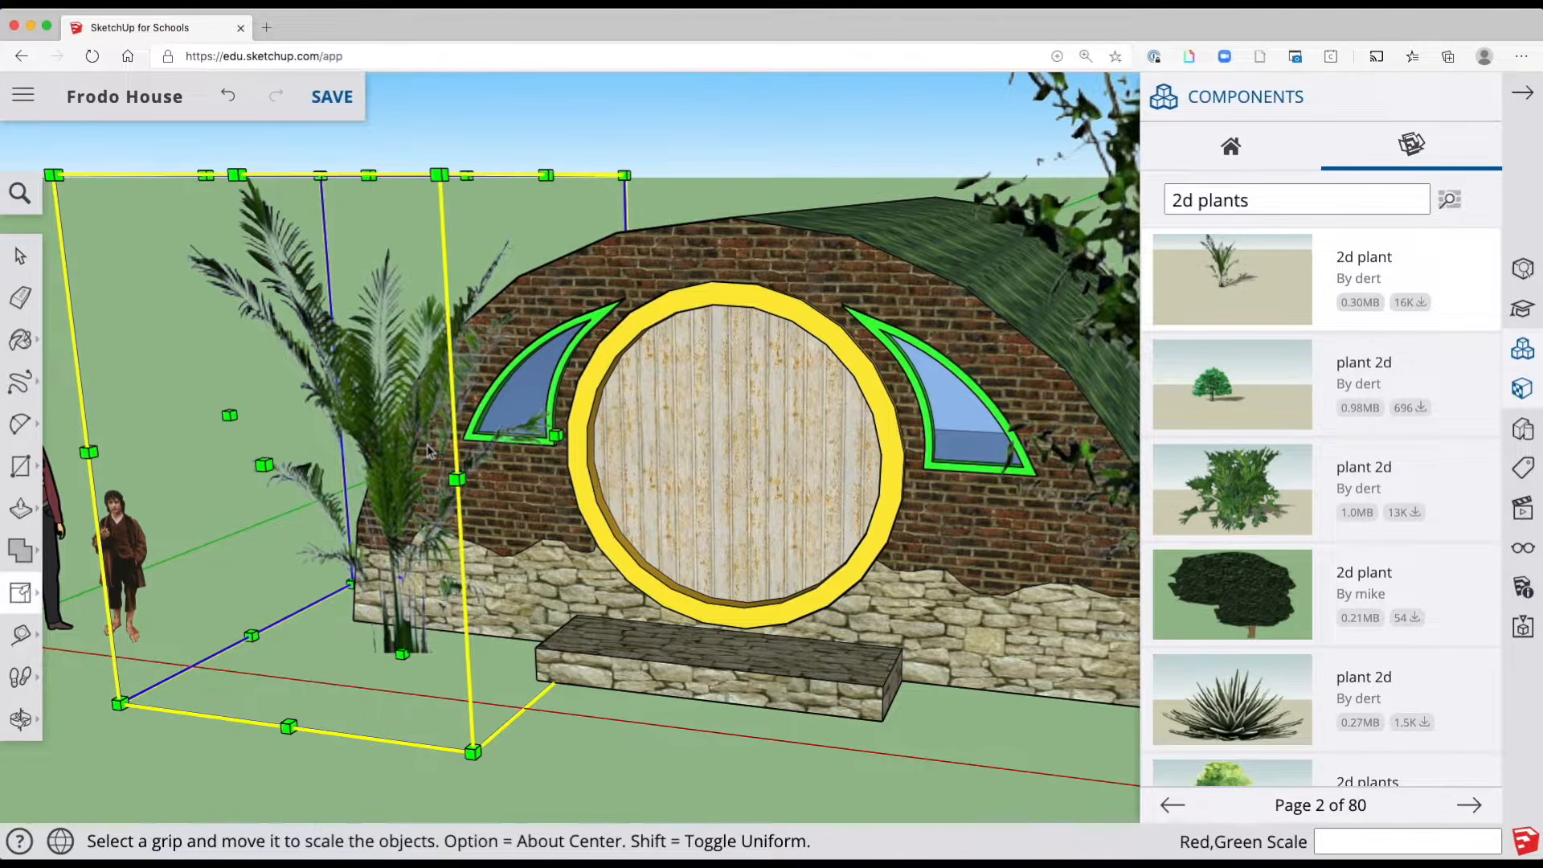
middle_click_drag(415, 415, 24, 515)
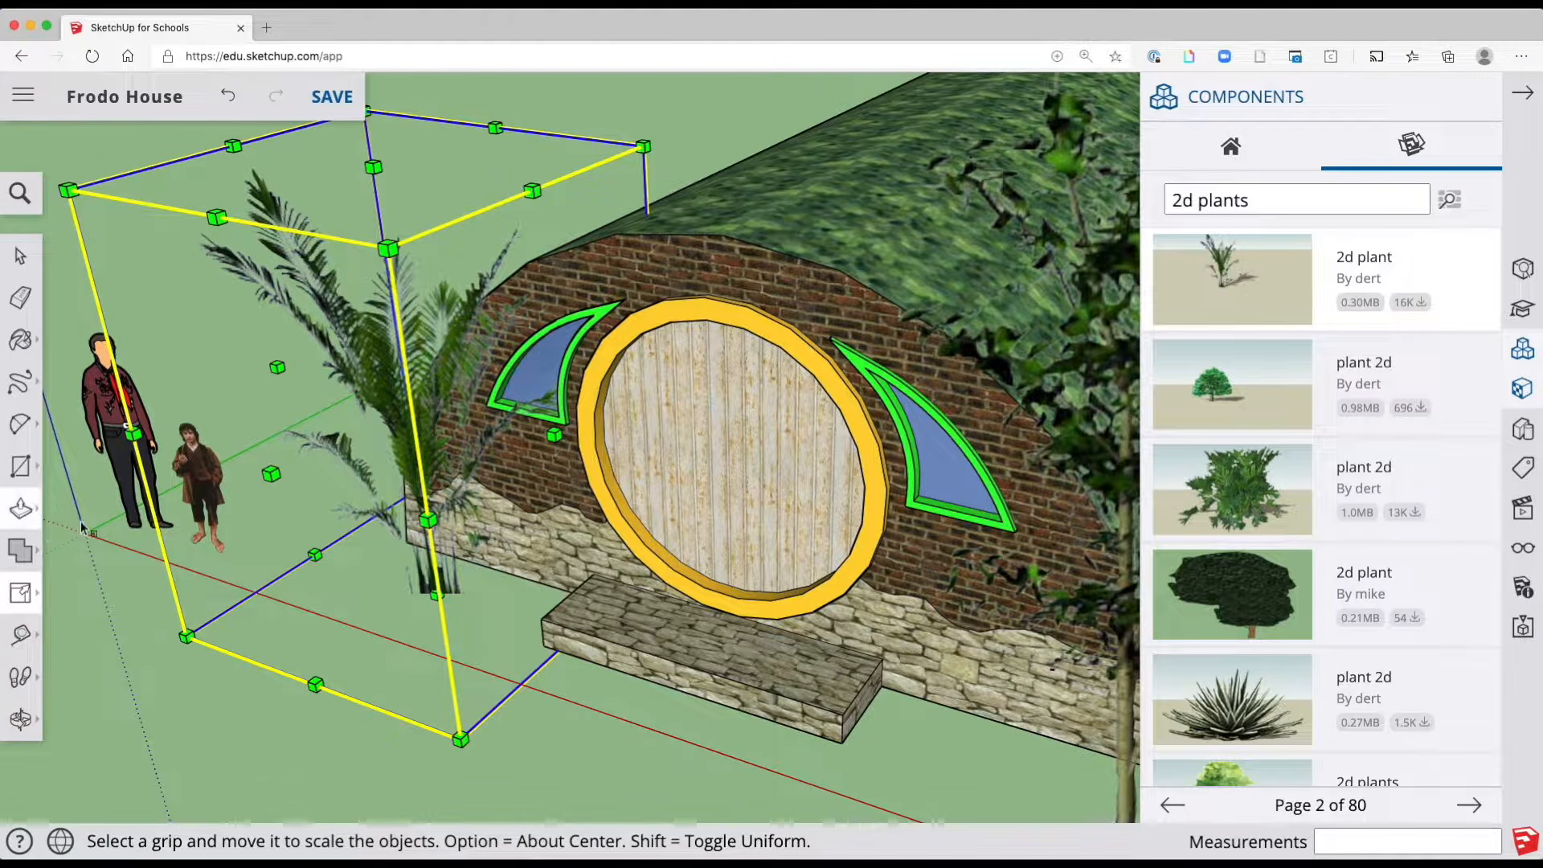
left_click_drag(69, 190, 354, 440)
Move the scaled-down palm out of the front wall onto the ground in front of the house
key("m")
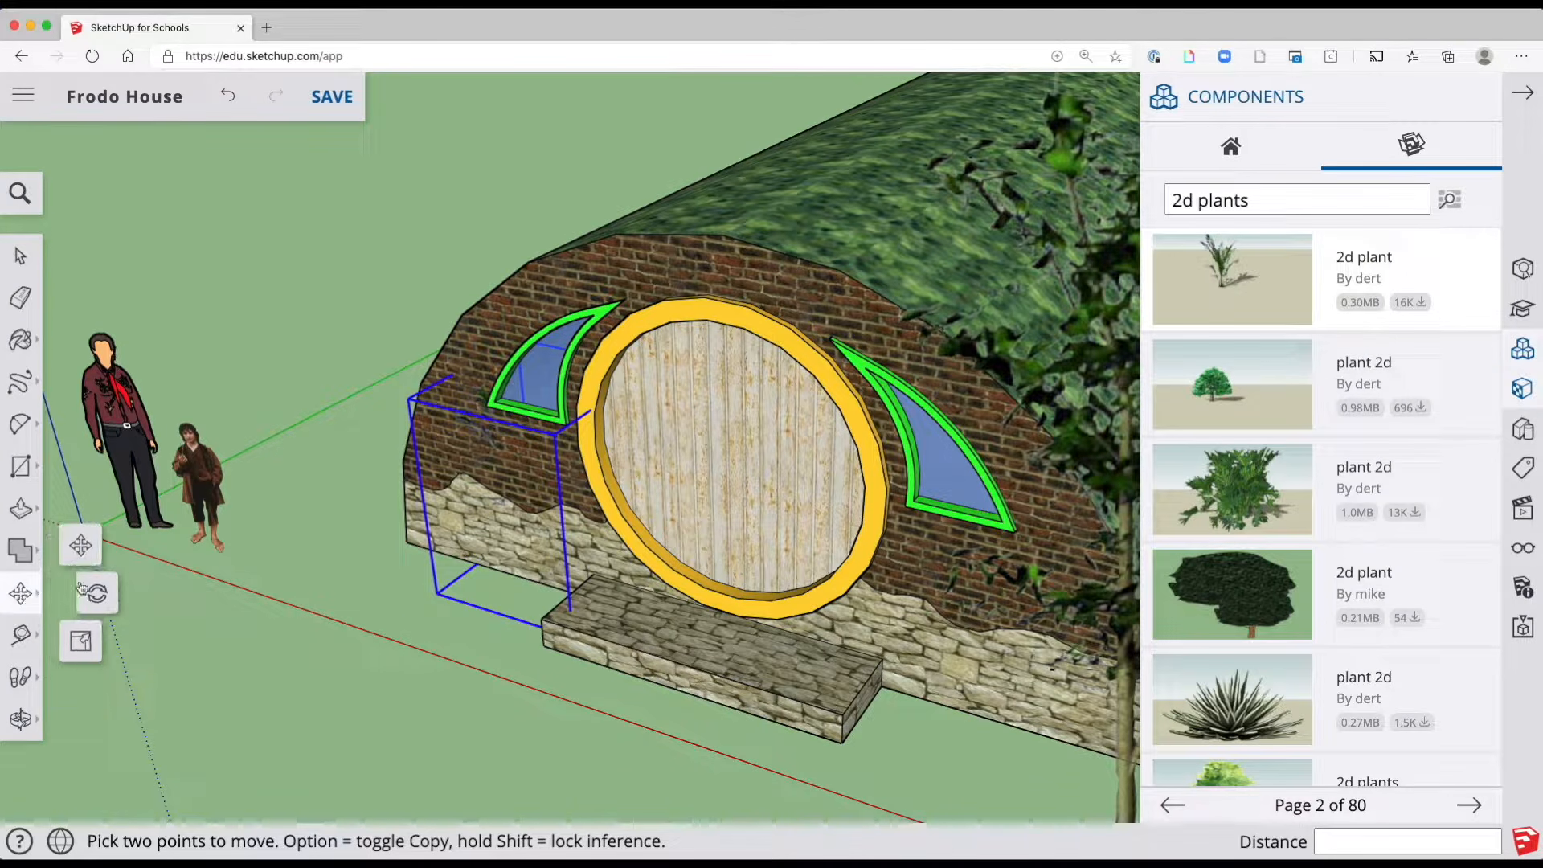
left_click(428, 656)
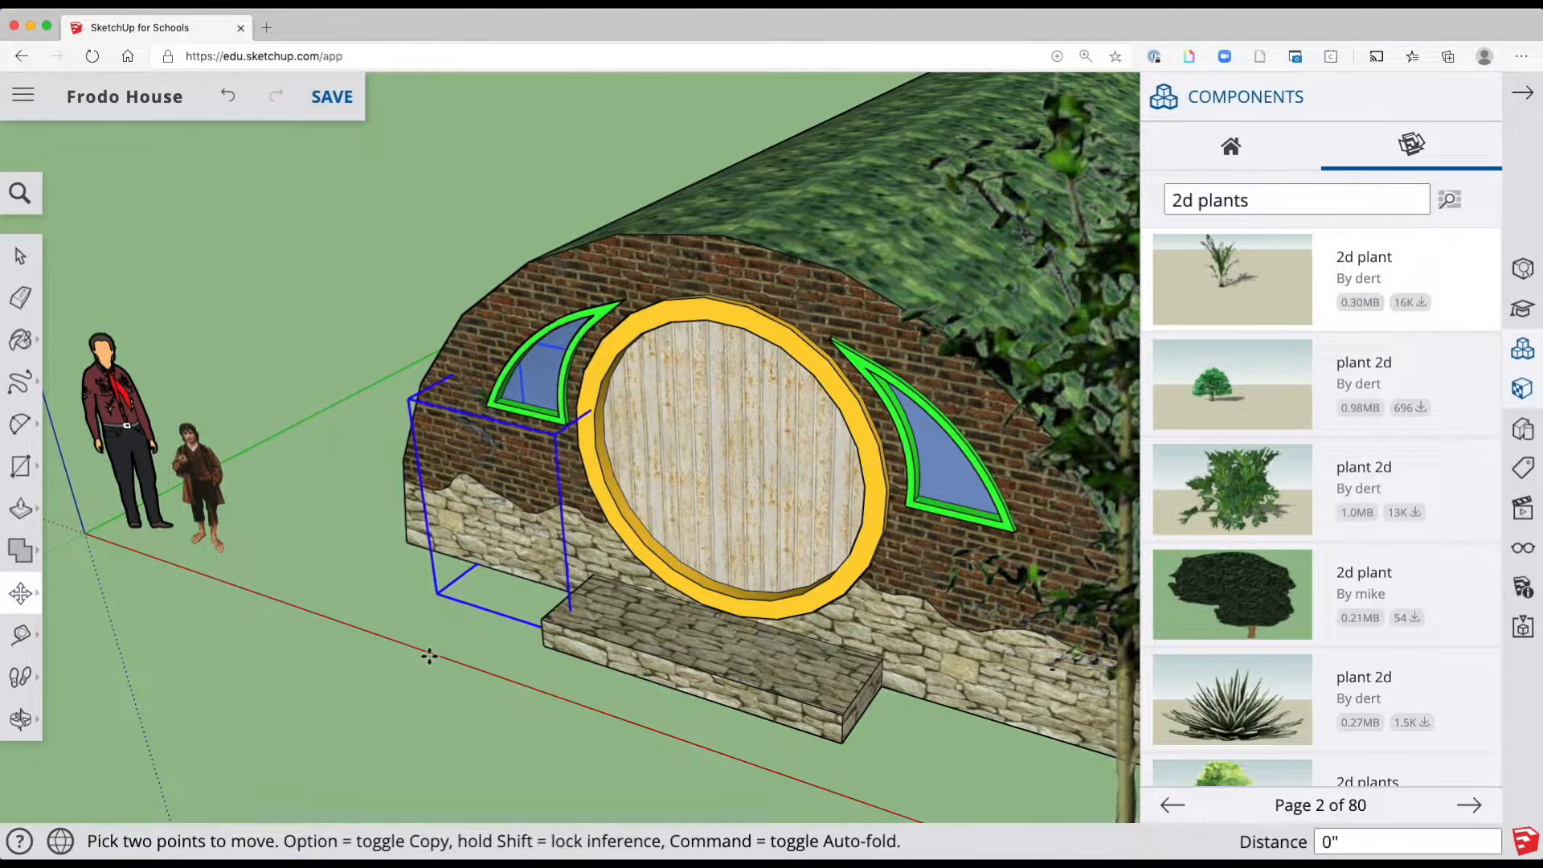
left_click(268, 700)
key("space")
left_click(340, 678)
Scale the slender leafy tree at the house's right front corner down uniformly to 0.43
middle_click_drag(327, 702, 589, 537)
left_click(638, 503)
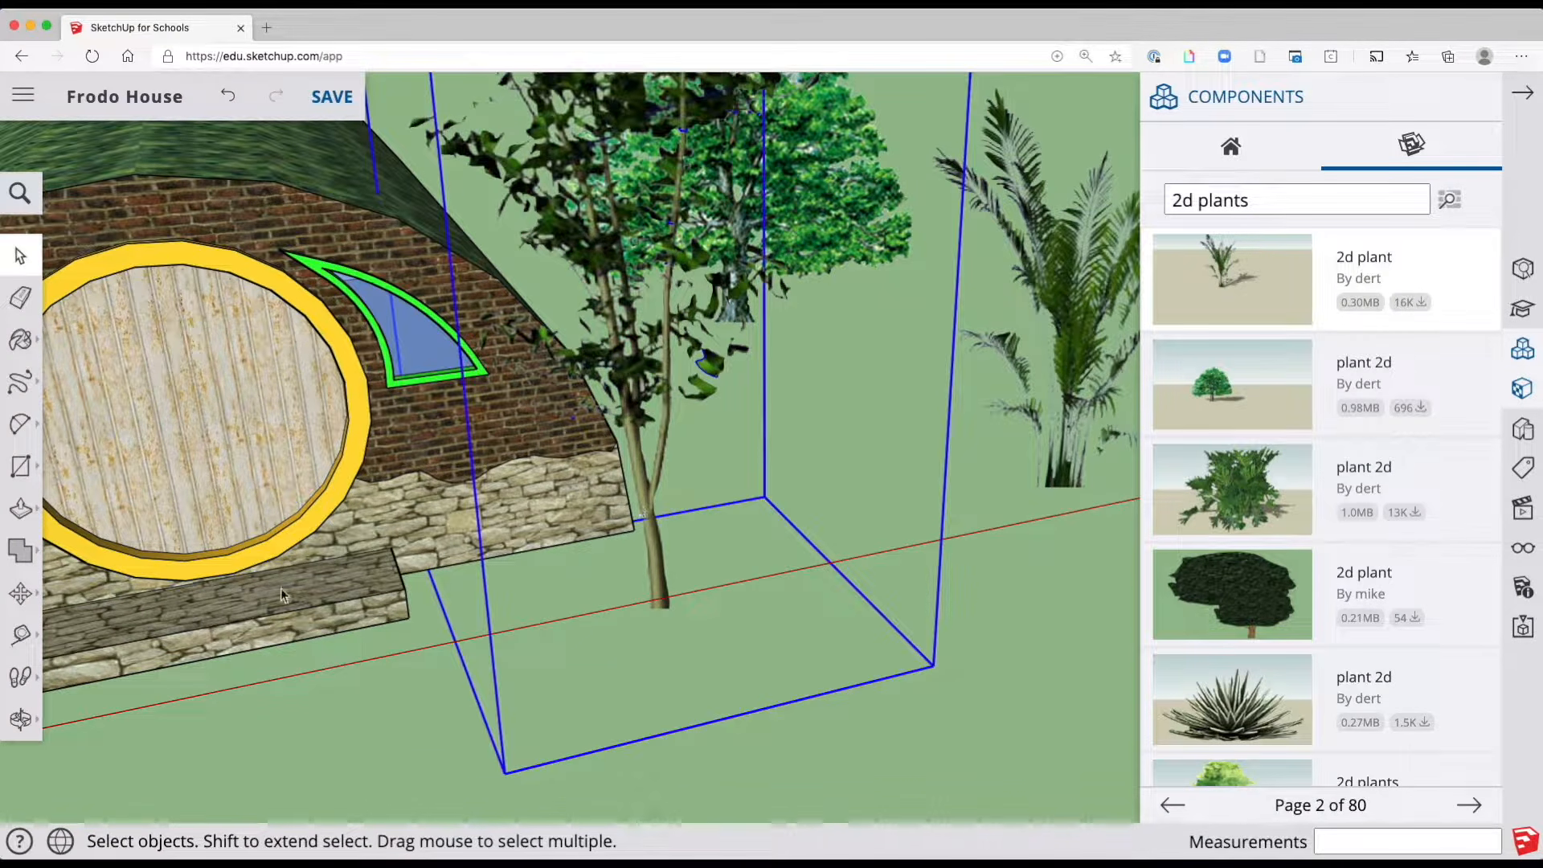
left_click(20, 593)
left_click(81, 641)
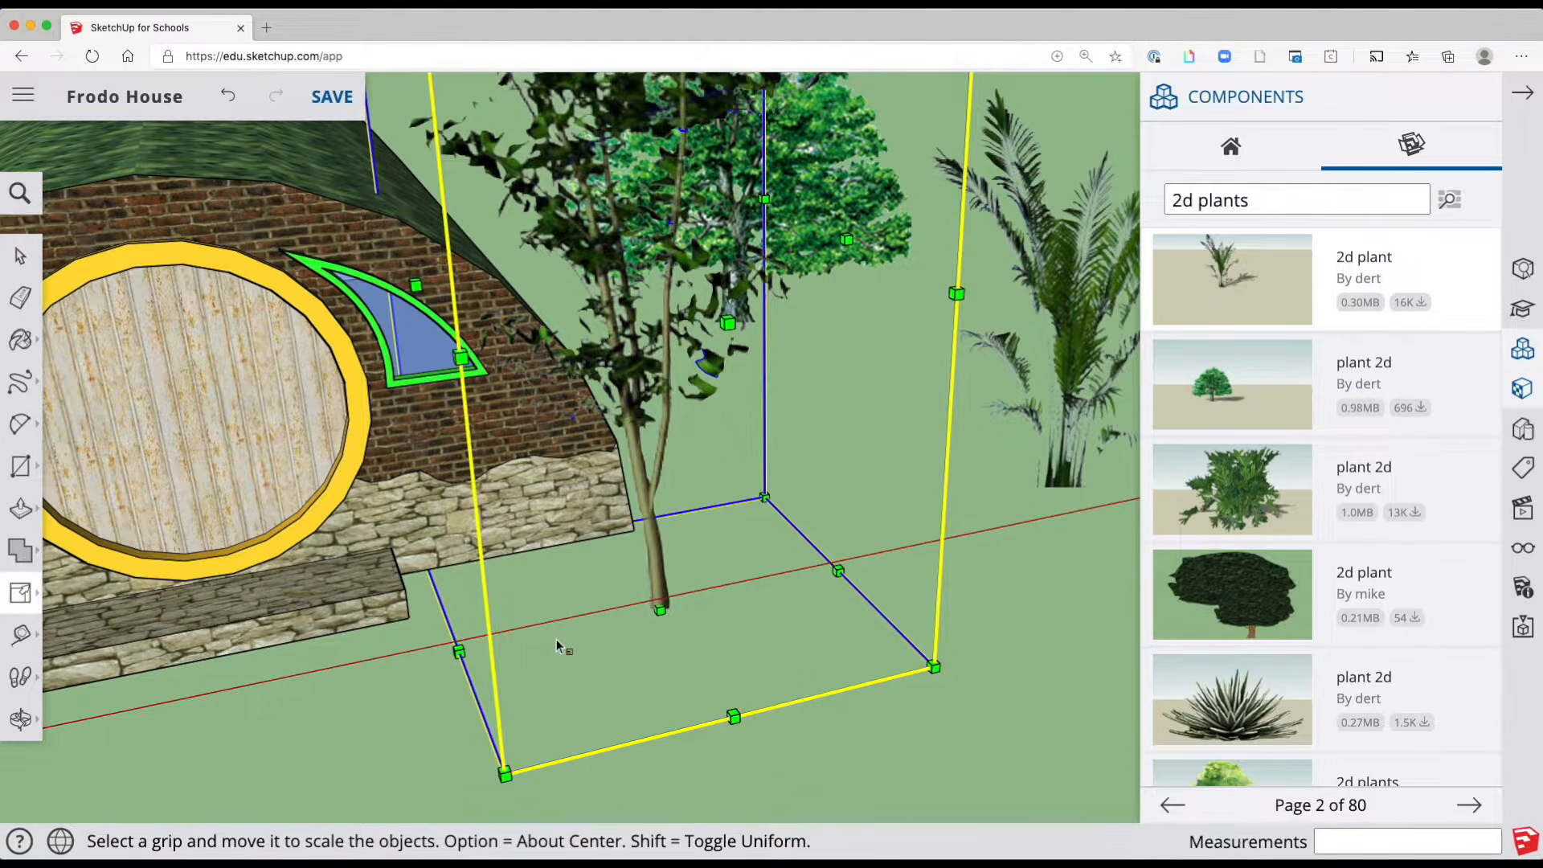
scroll(556, 639, "down", 5)
left_click_drag(466, 321, 614, 514)
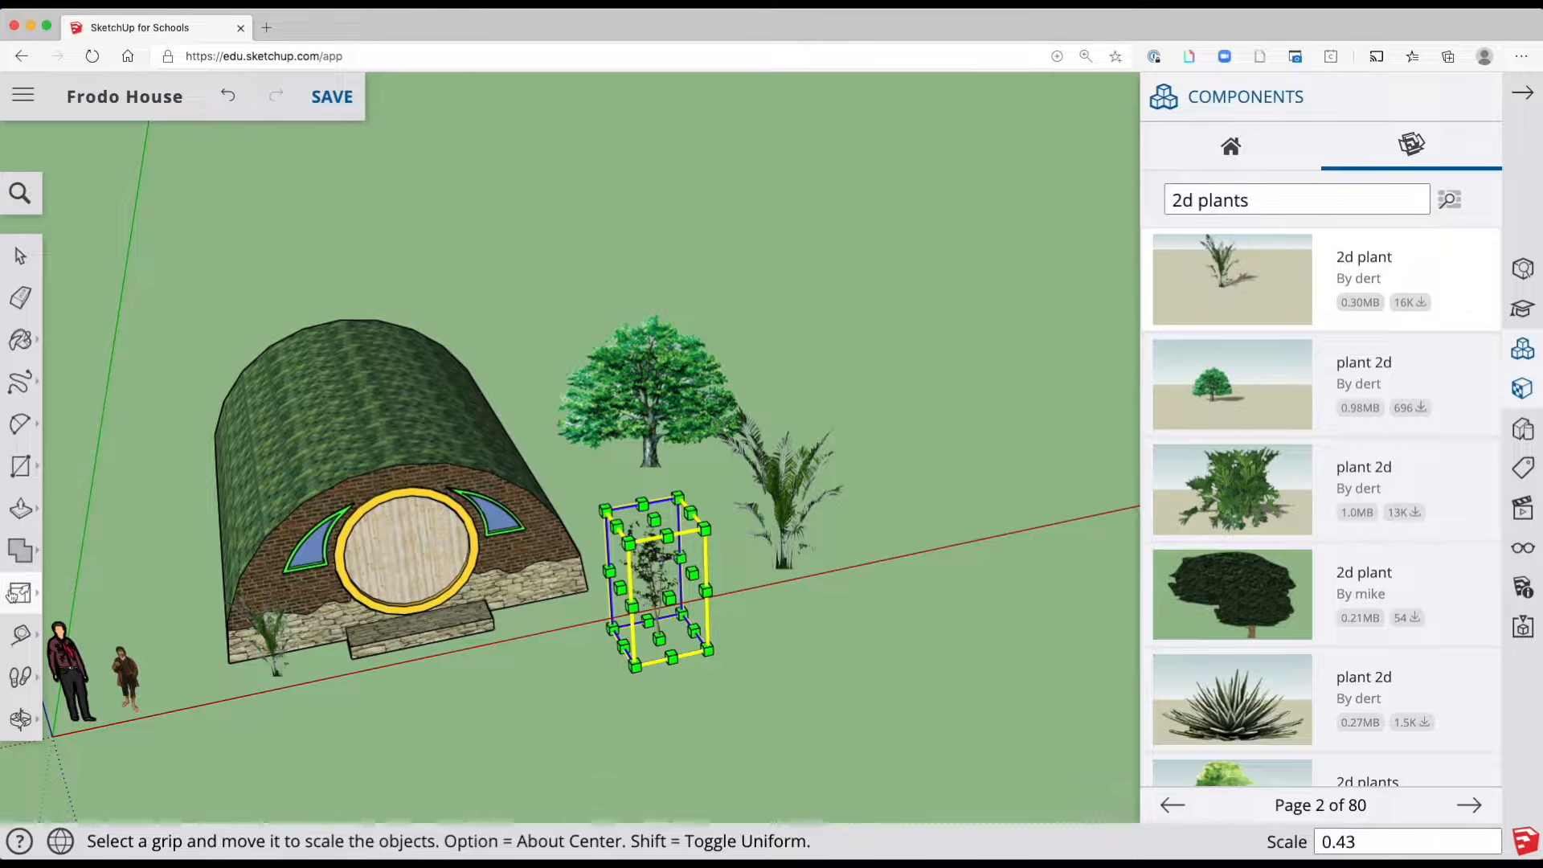
Move the scaled-down slender tree about 6' 10" to the front wall near the house's right corner
left_click(12, 595)
left_click(76, 540)
left_click_drag(724, 728, 680, 710)
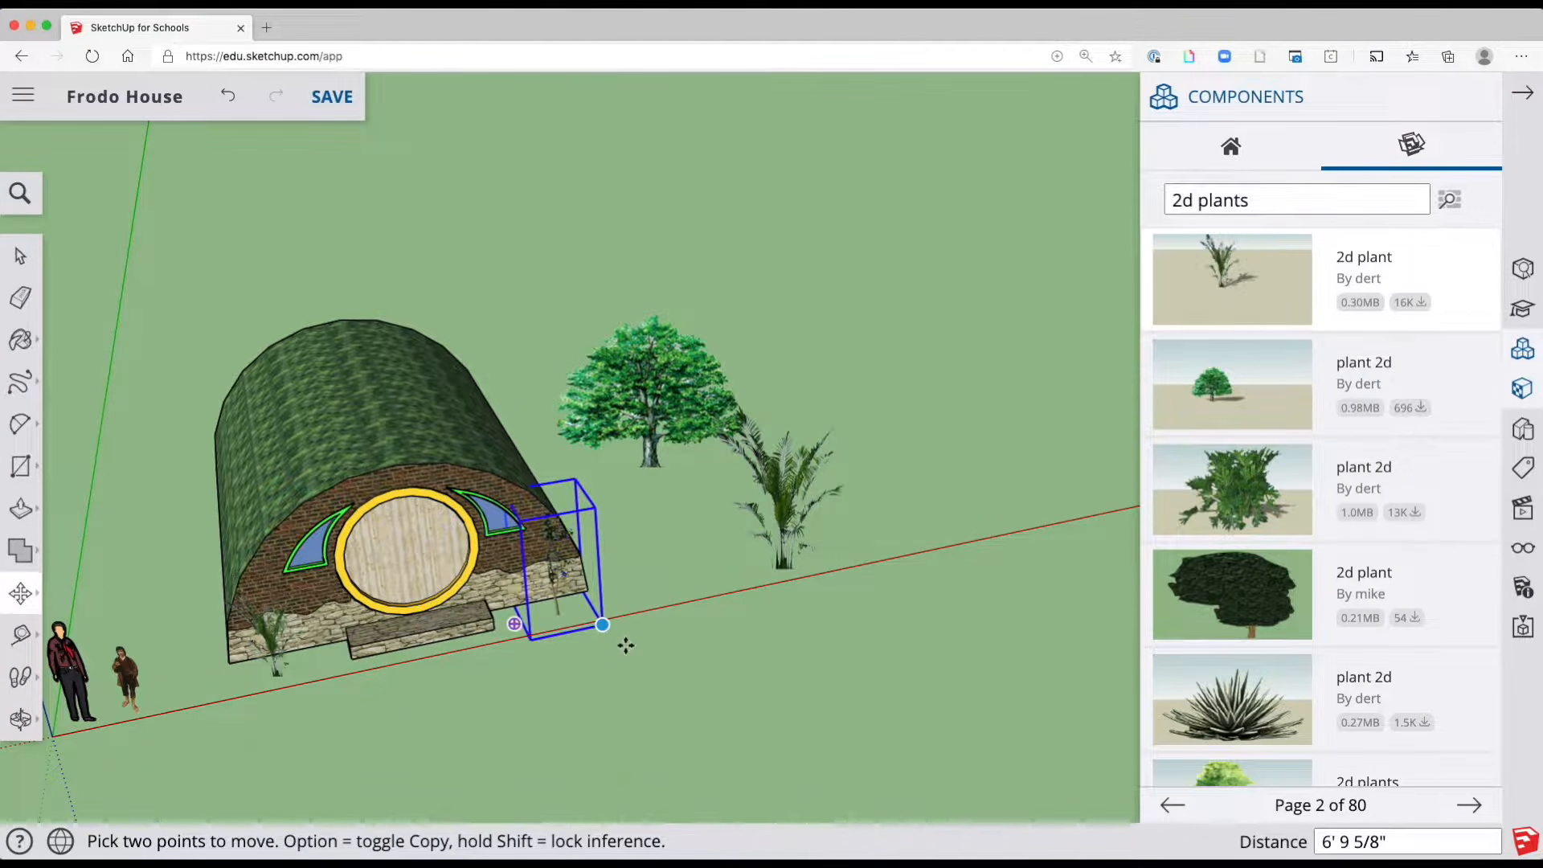
Copy the slender tree about 13' 5" to the left of the front step, then copy that one about 11' 10" back to the step's right side
left_click(693, 635)
key("alt")
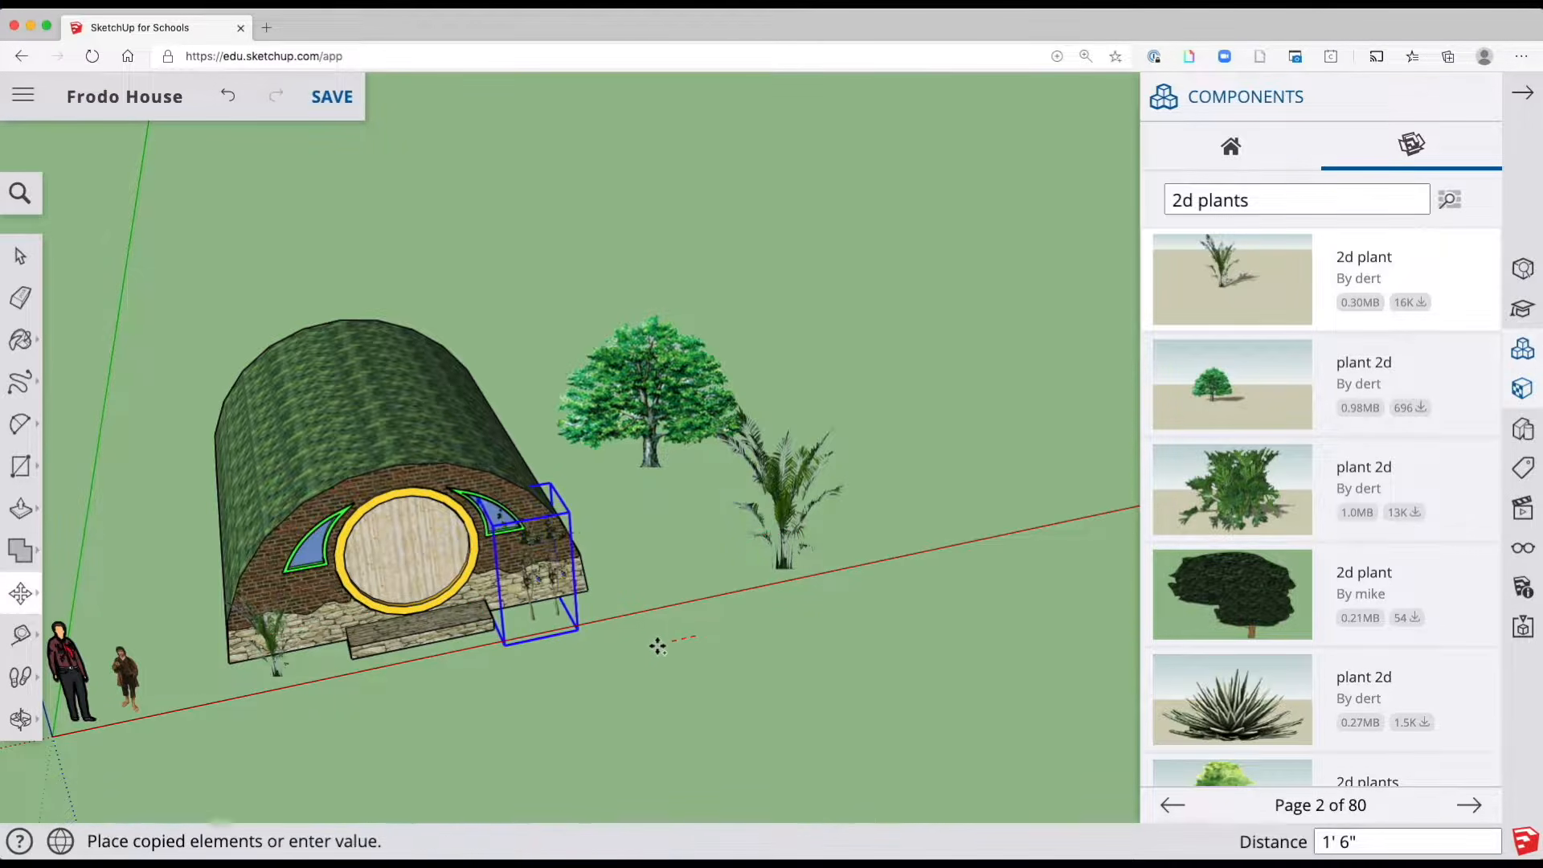
left_click(462, 707)
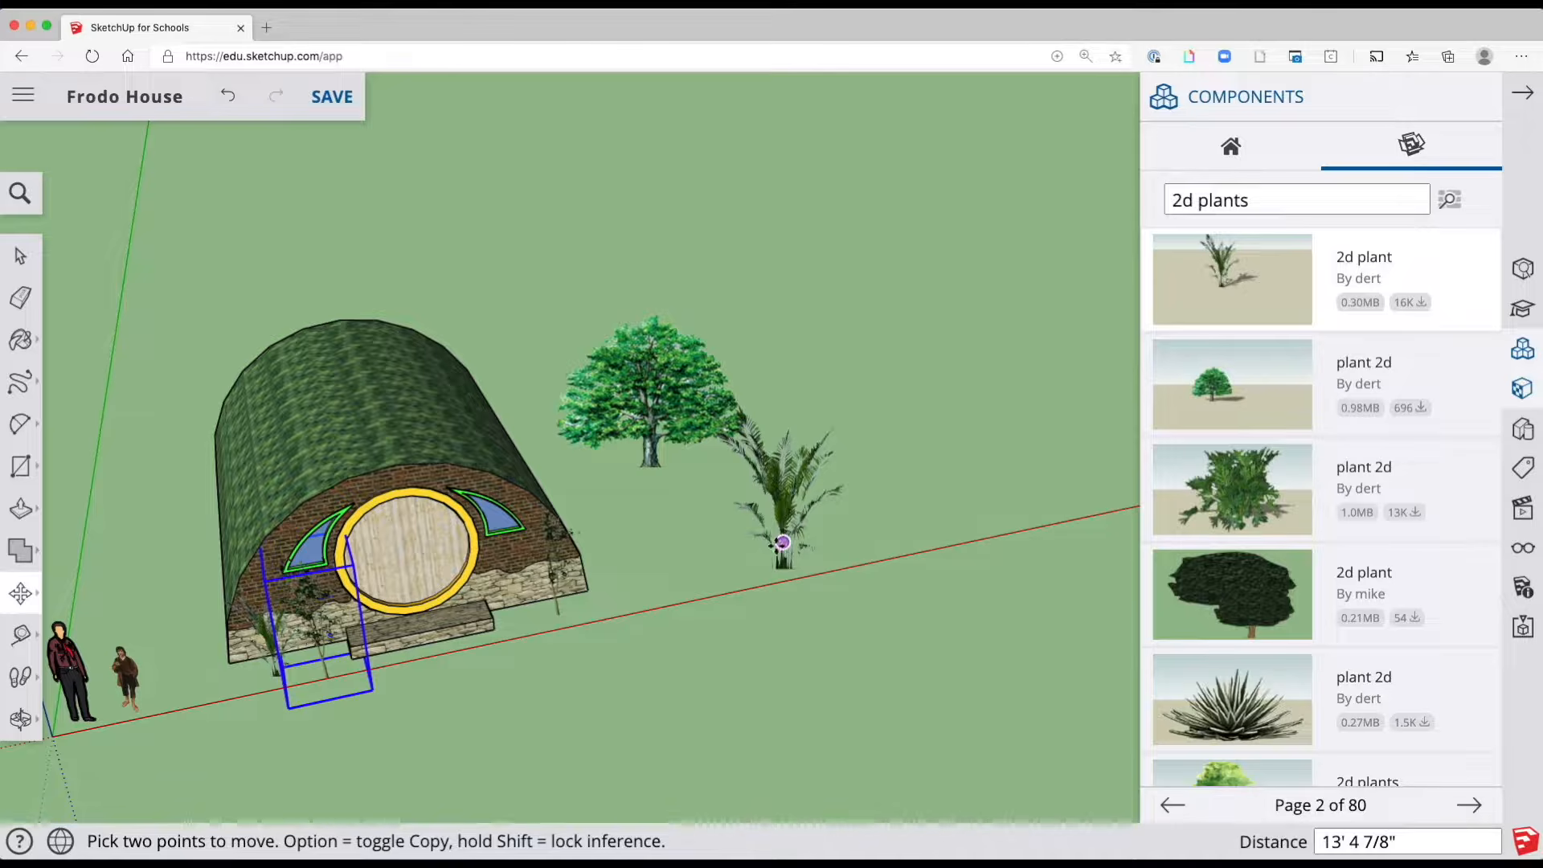
left_click(455, 705)
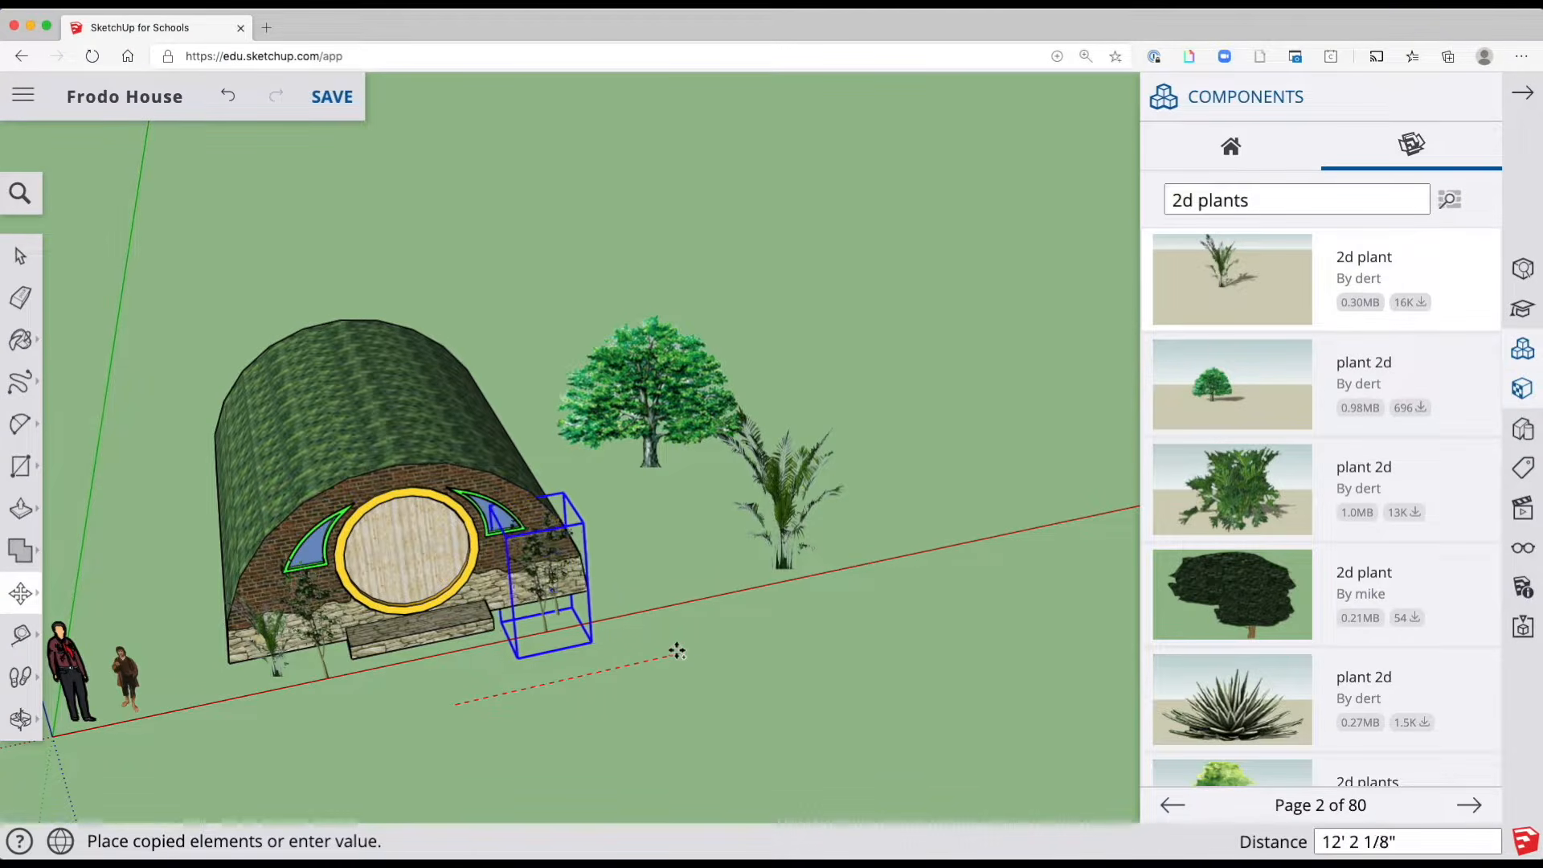
left_click(671, 650)
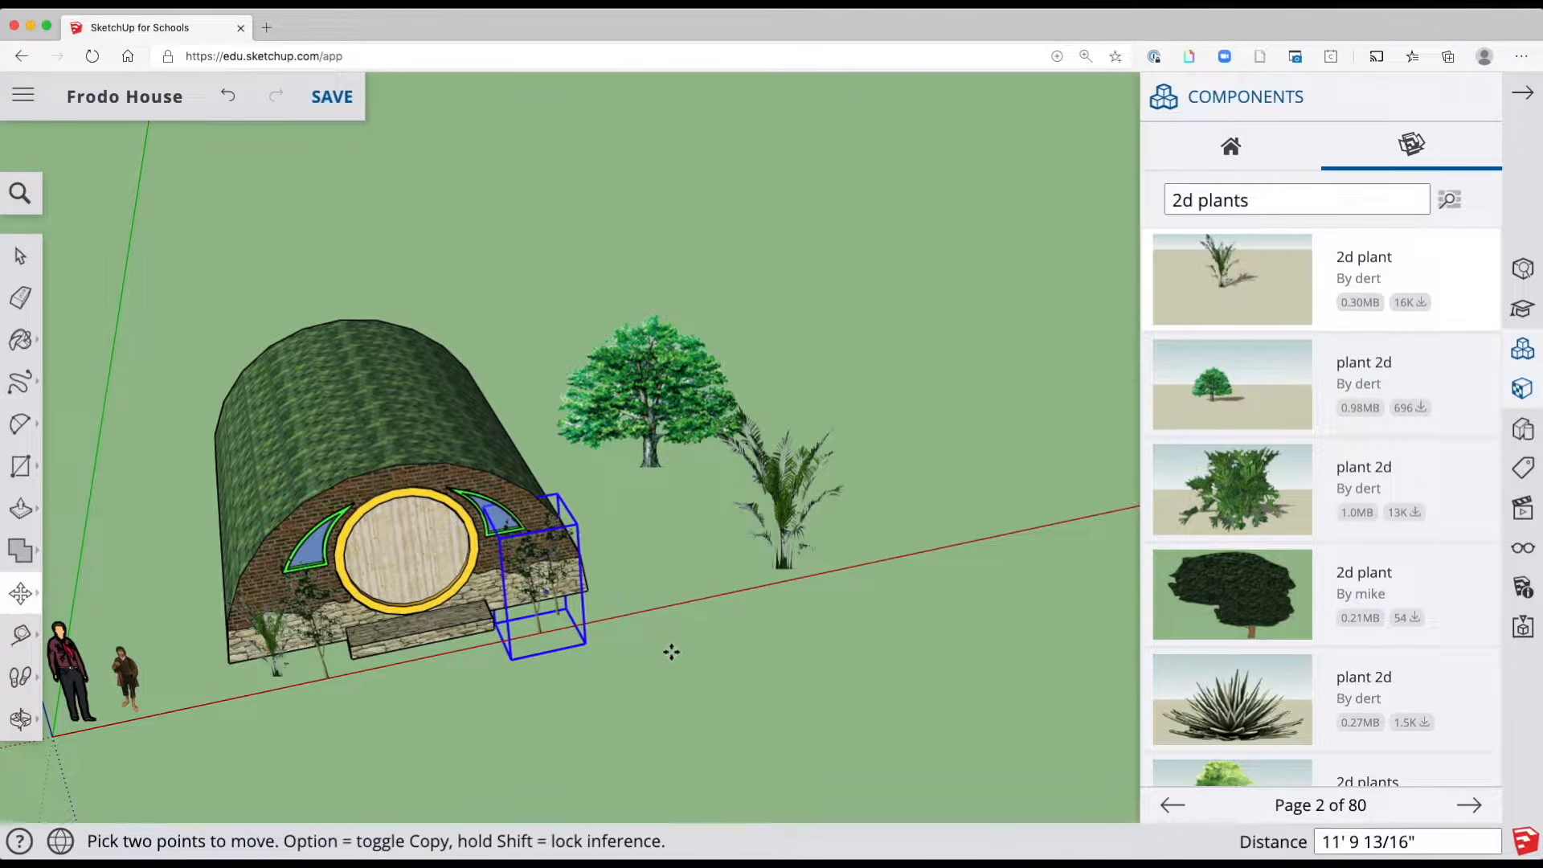
Scale the new slender tree copy on the right of the front step down uniformly to 0.63
left_click(24, 595)
left_click(75, 641)
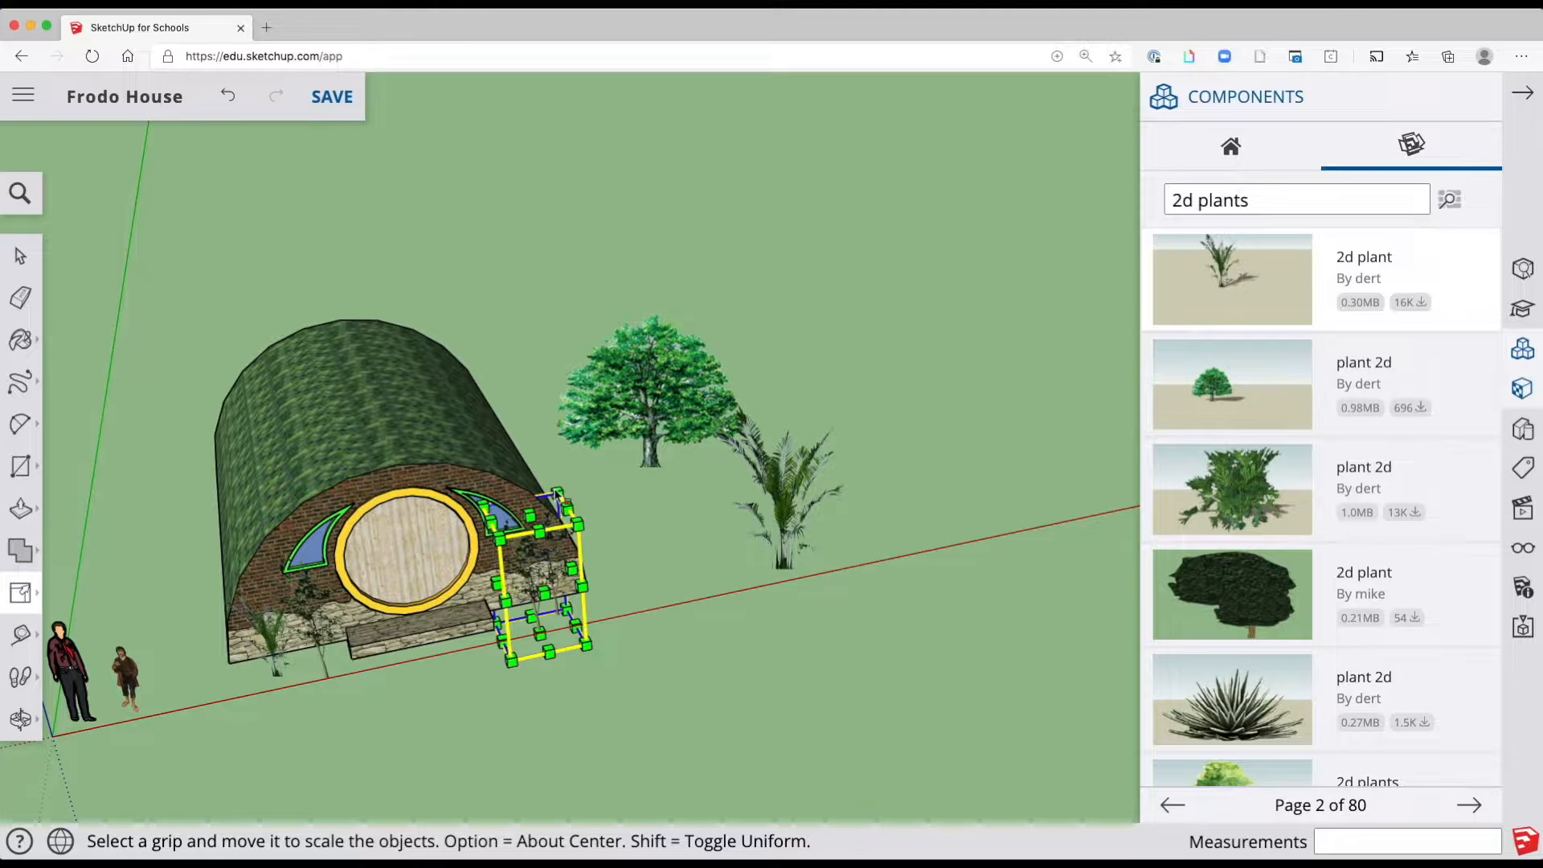
left_click_drag(557, 494, 545, 556)
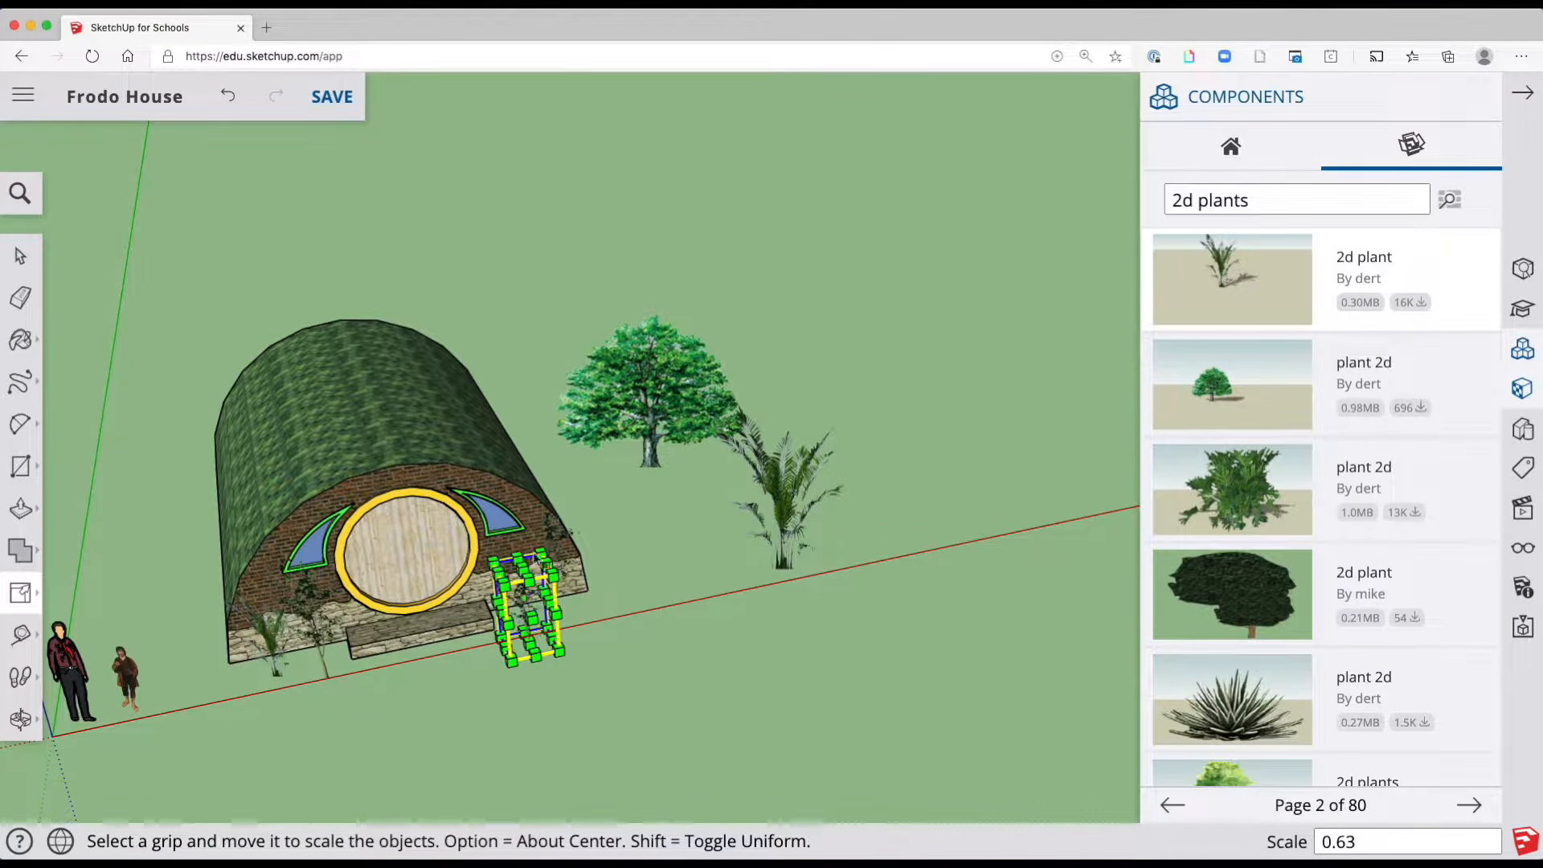
scroll(543, 643, "up", 10)
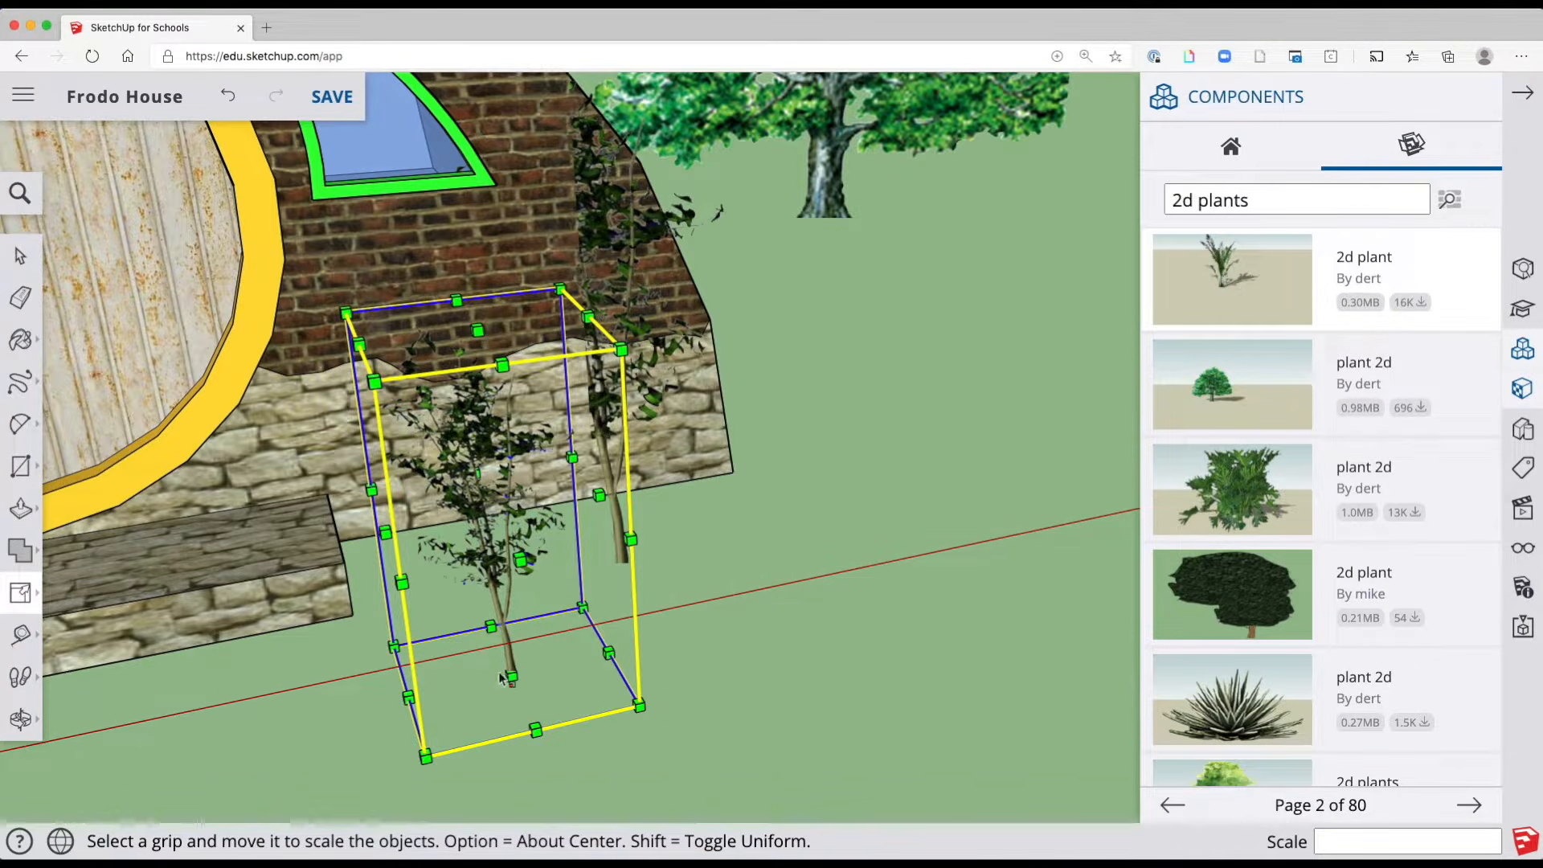
Move the smaller slender tree about 2' closer to the stone wall beside the front step
left_click(22, 592)
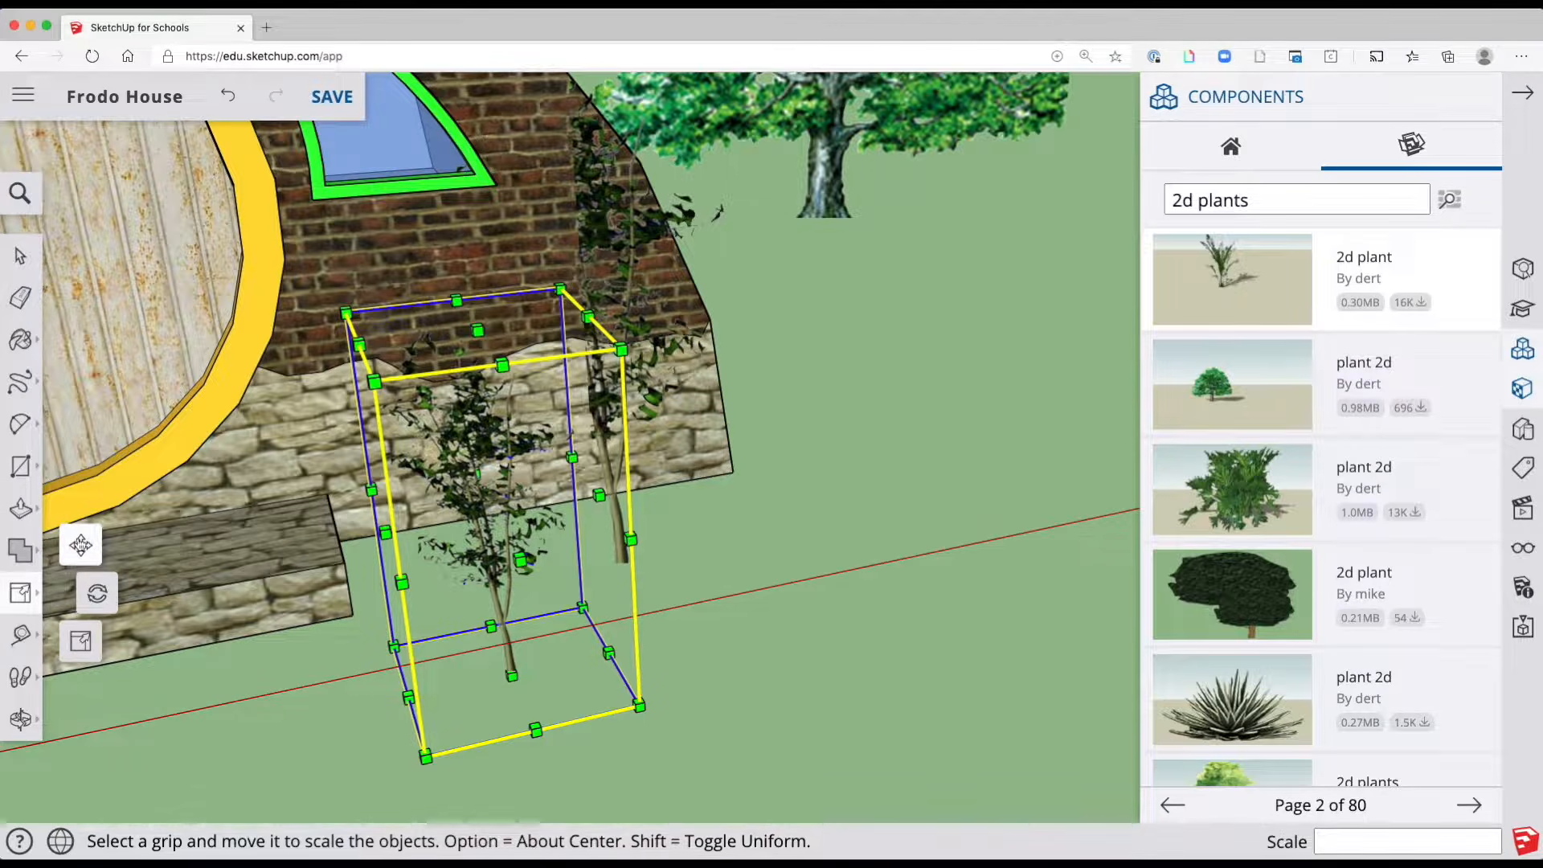
left_click(80, 545)
left_click(639, 704)
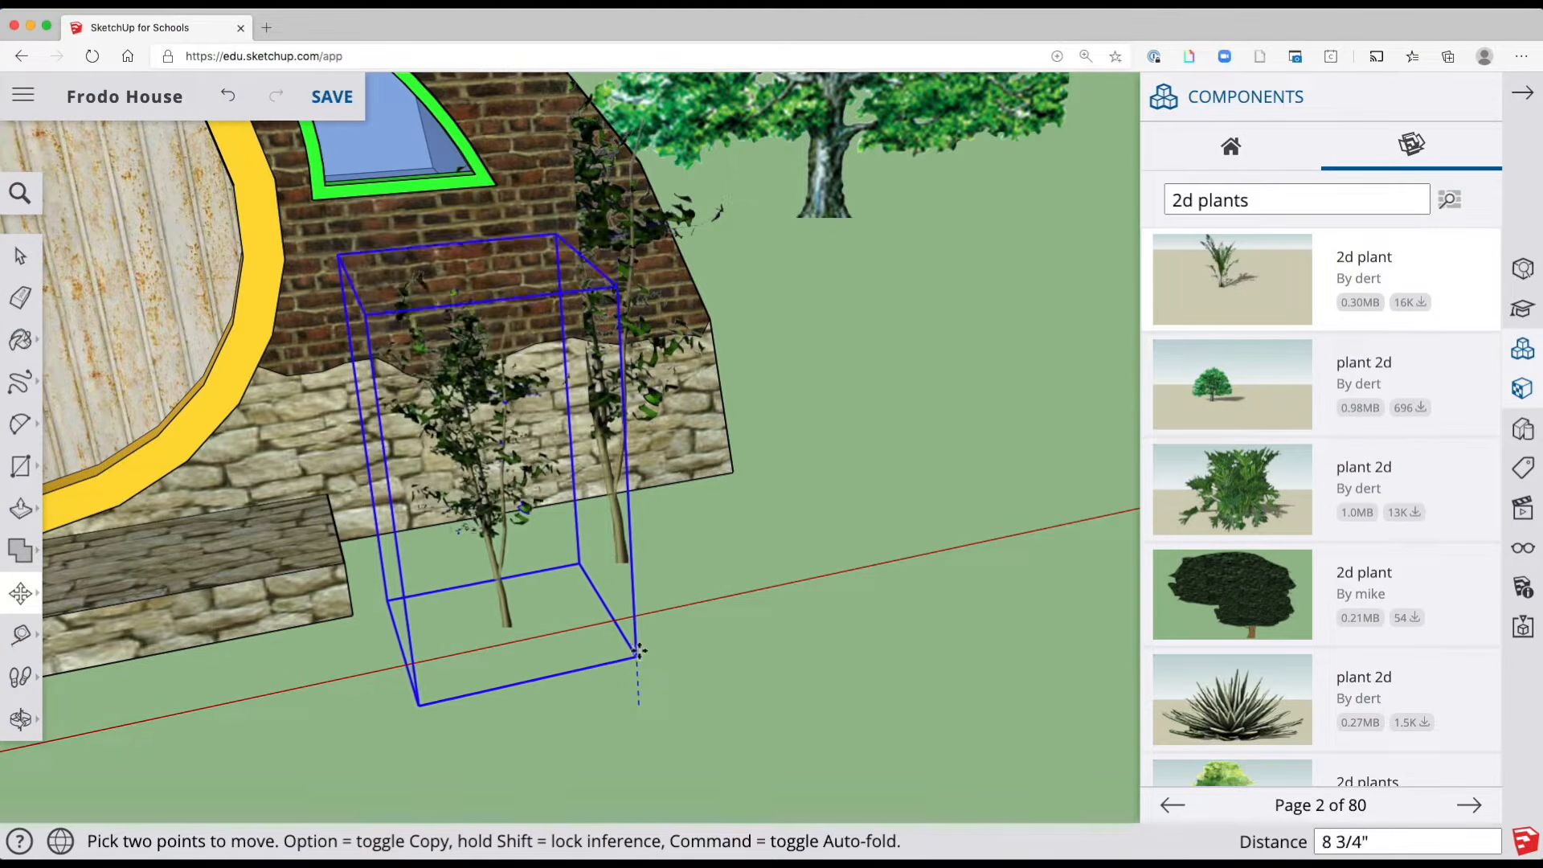
left_click(593, 628)
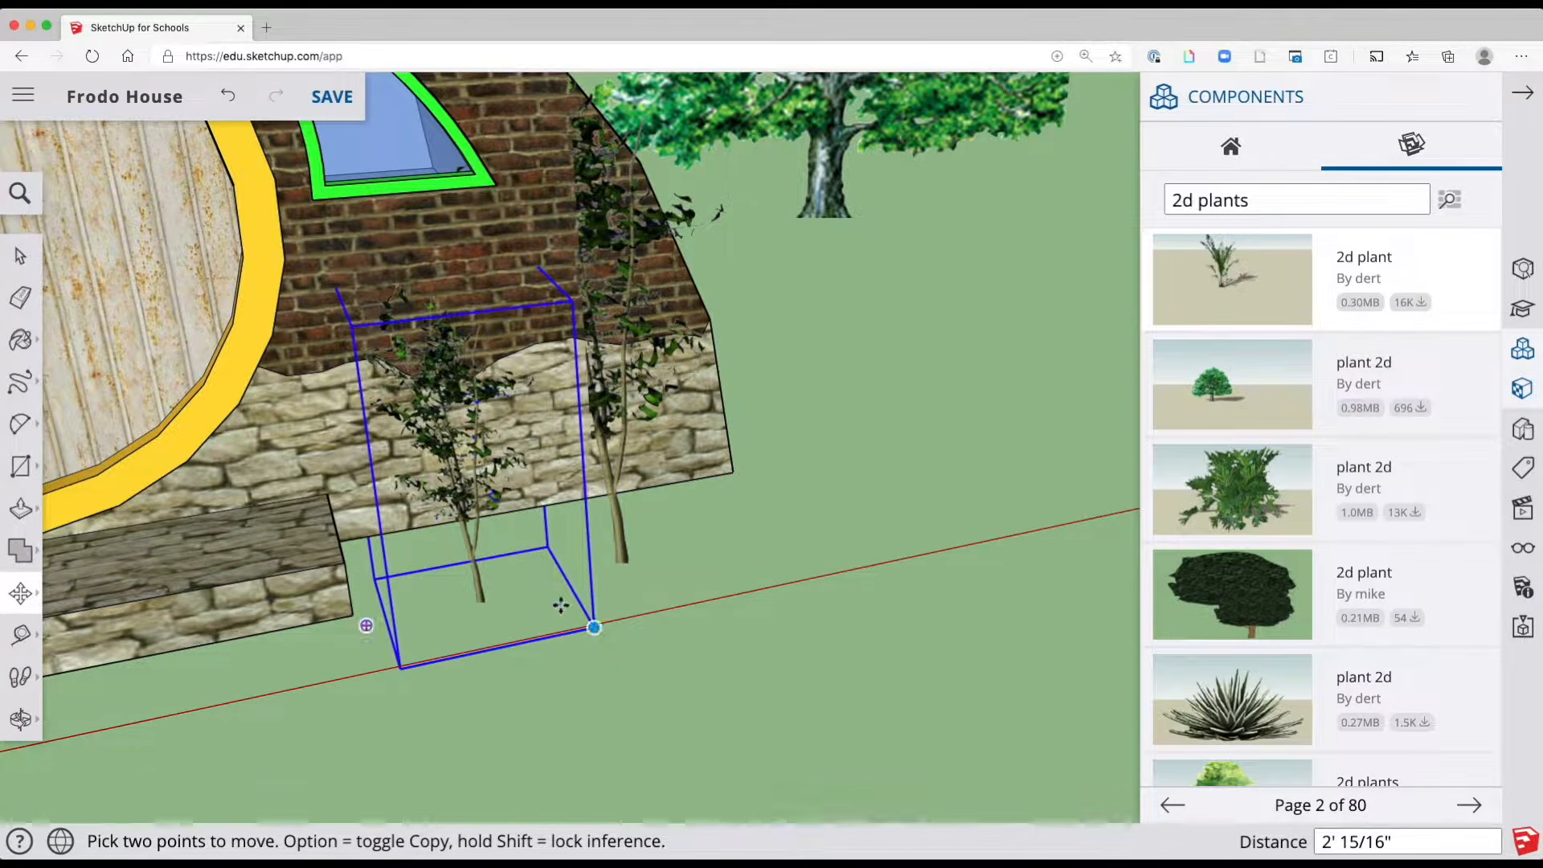
Try to rotate the smaller slender tree about its vertical axis, then deselect it
key("q")
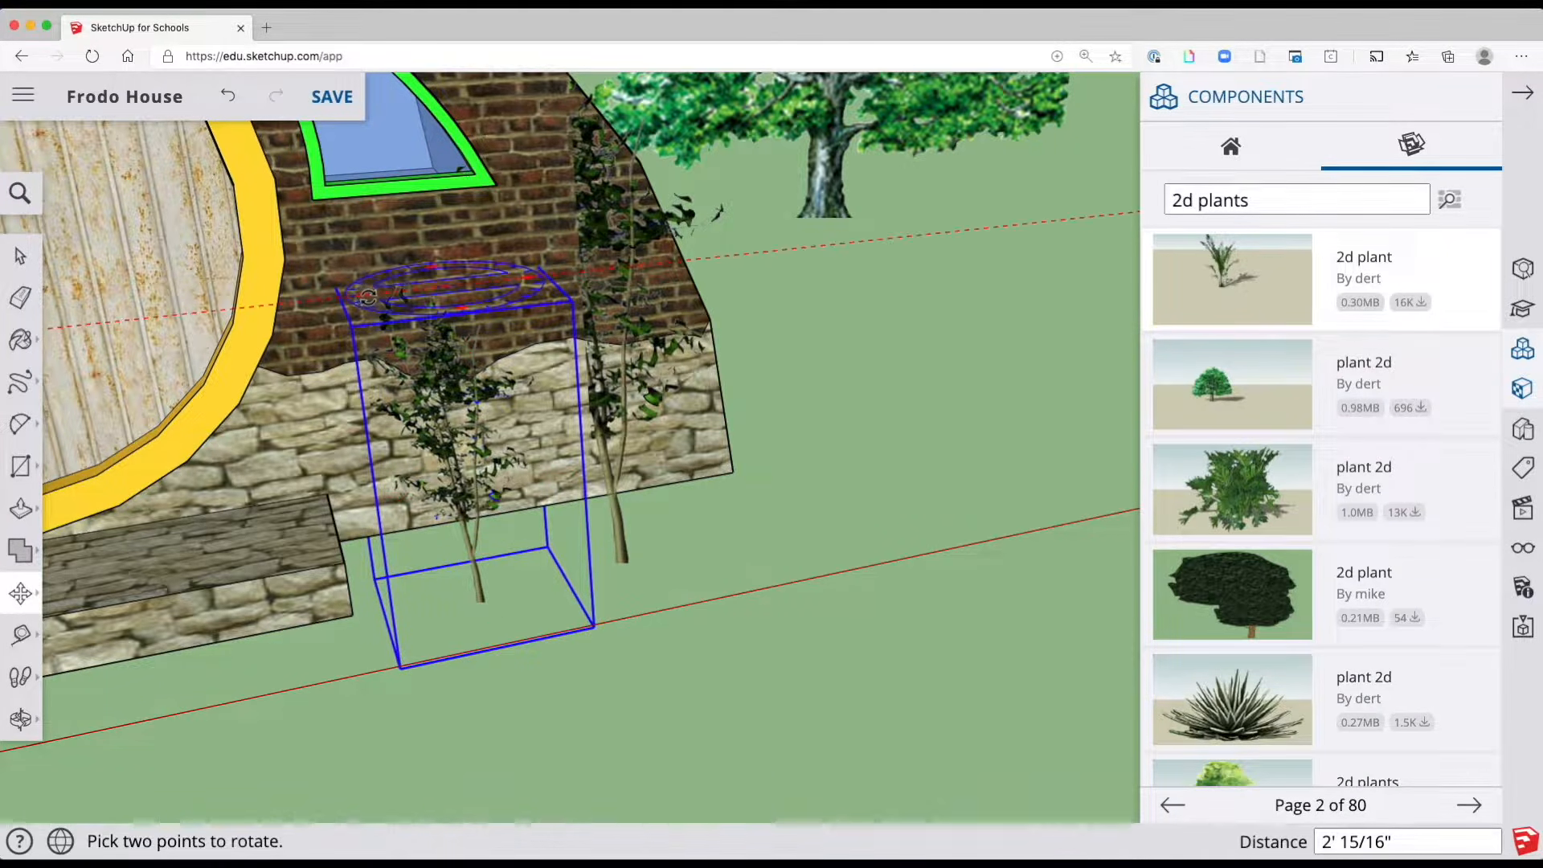
left_click(362, 295)
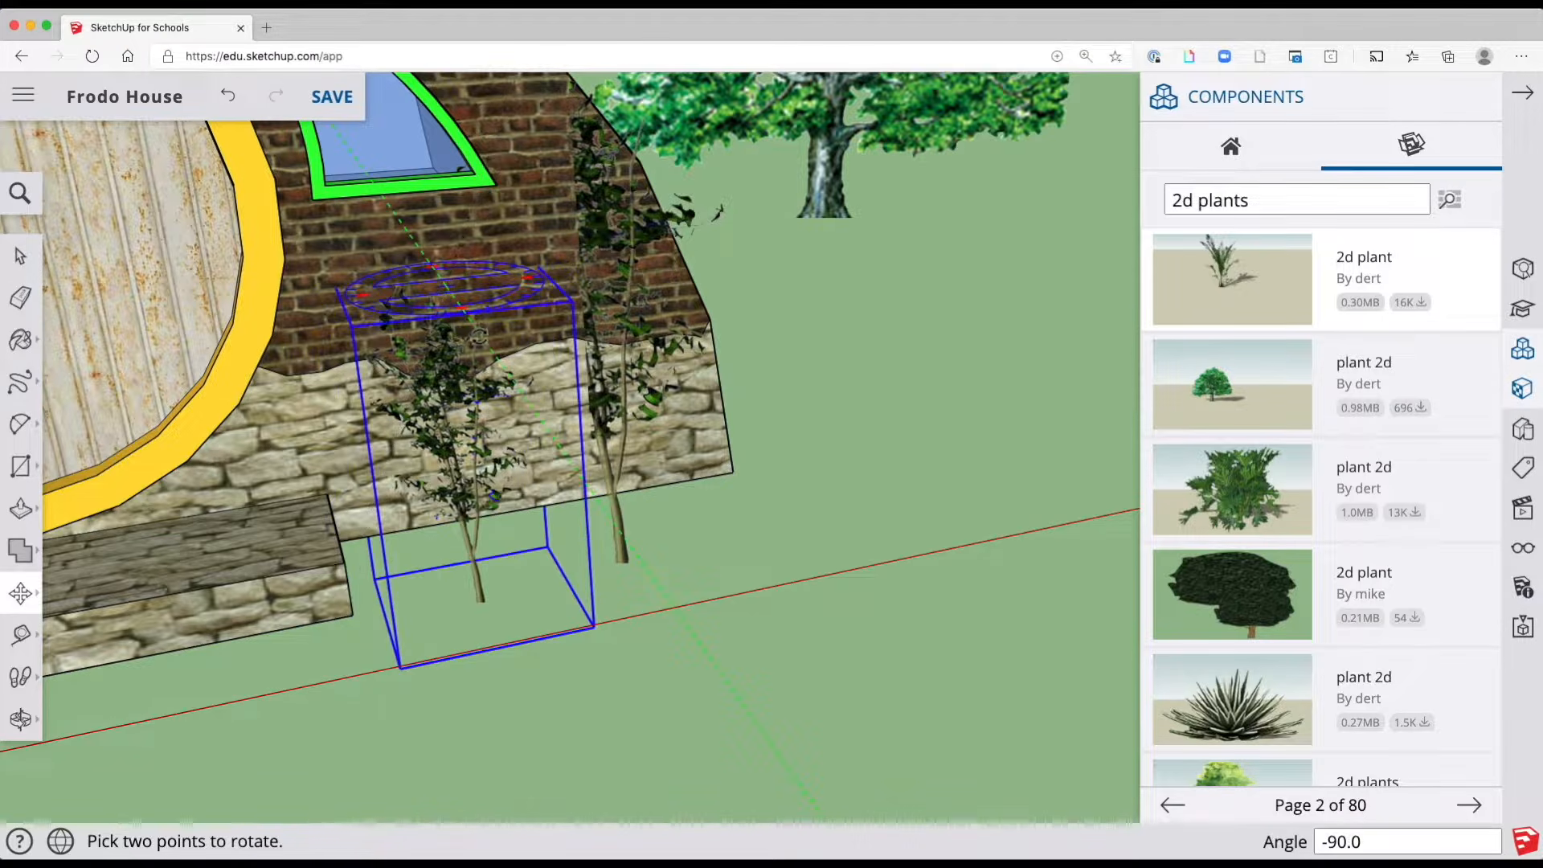
key("space")
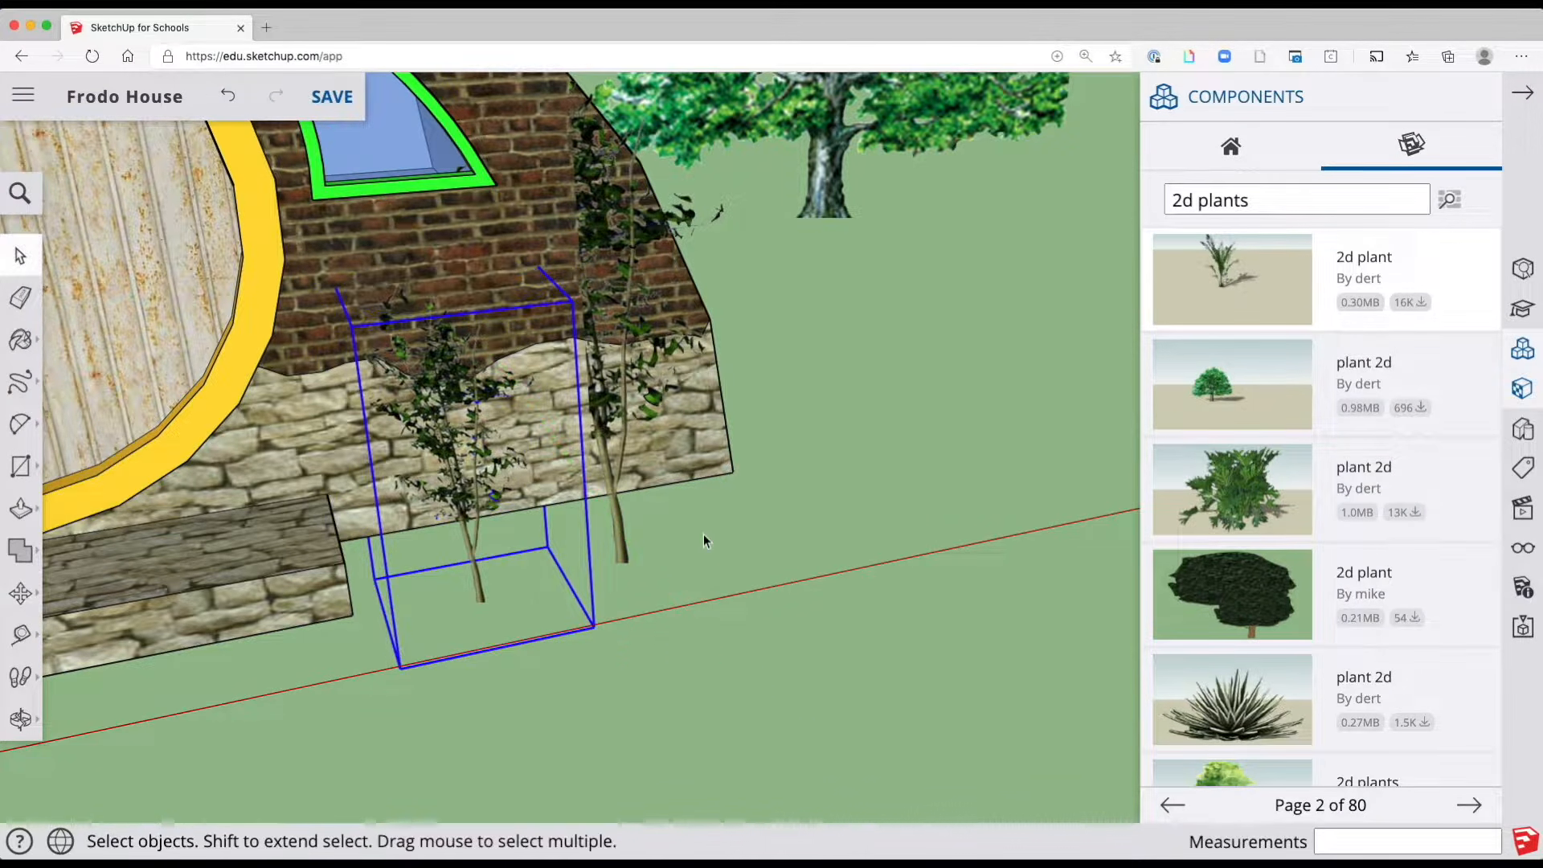
left_click(702, 533)
Erase the large palm standing near the red axis in front of the round green tree
scroll(702, 533, "down", 10)
middle_click_drag(702, 534, 719, 615)
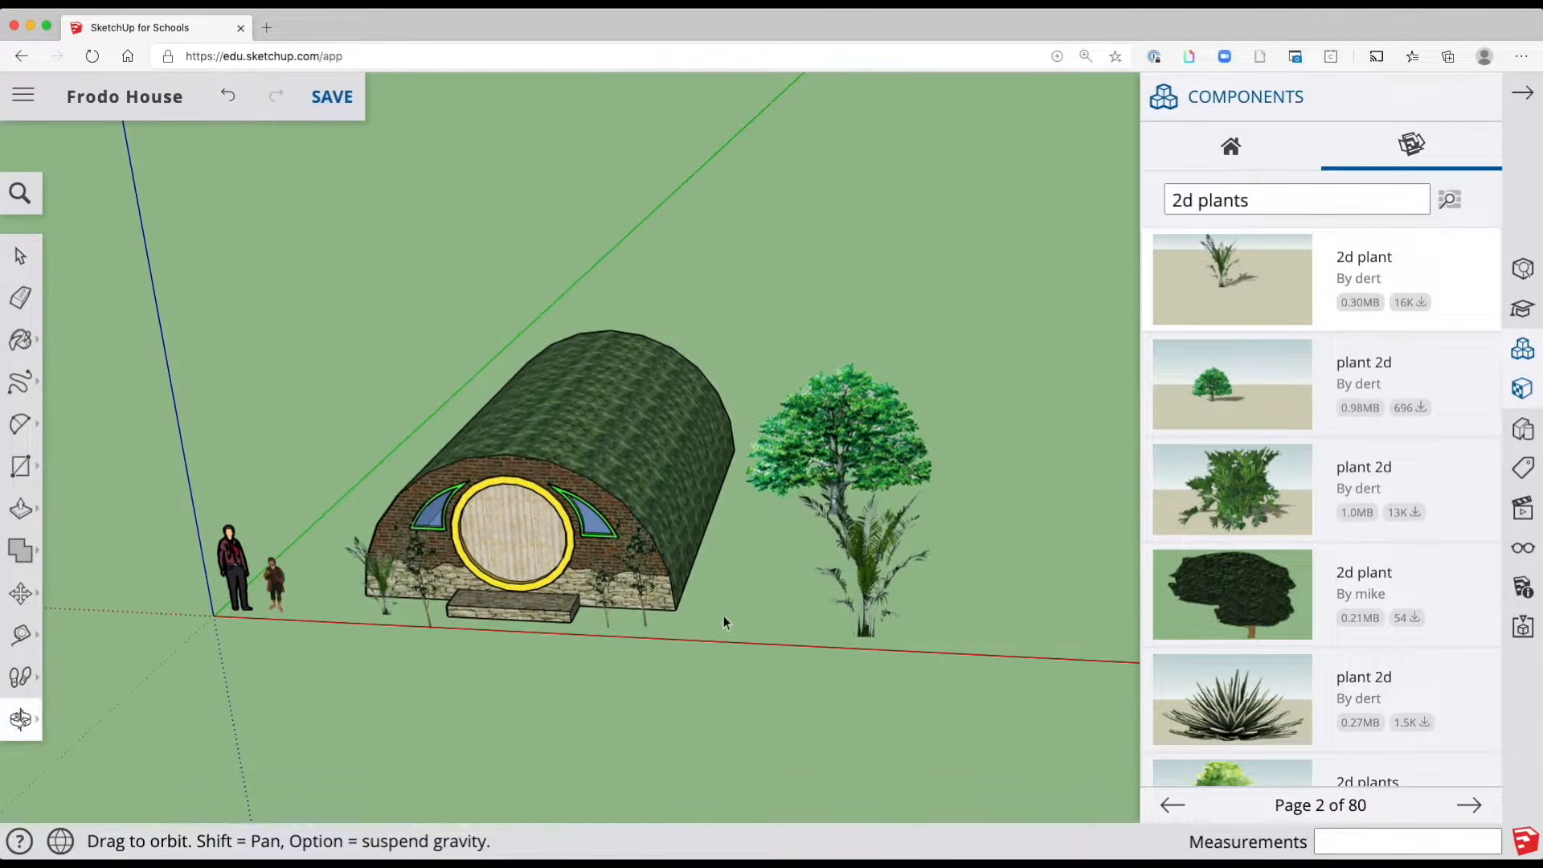
left_click(867, 526)
left_click(868, 575)
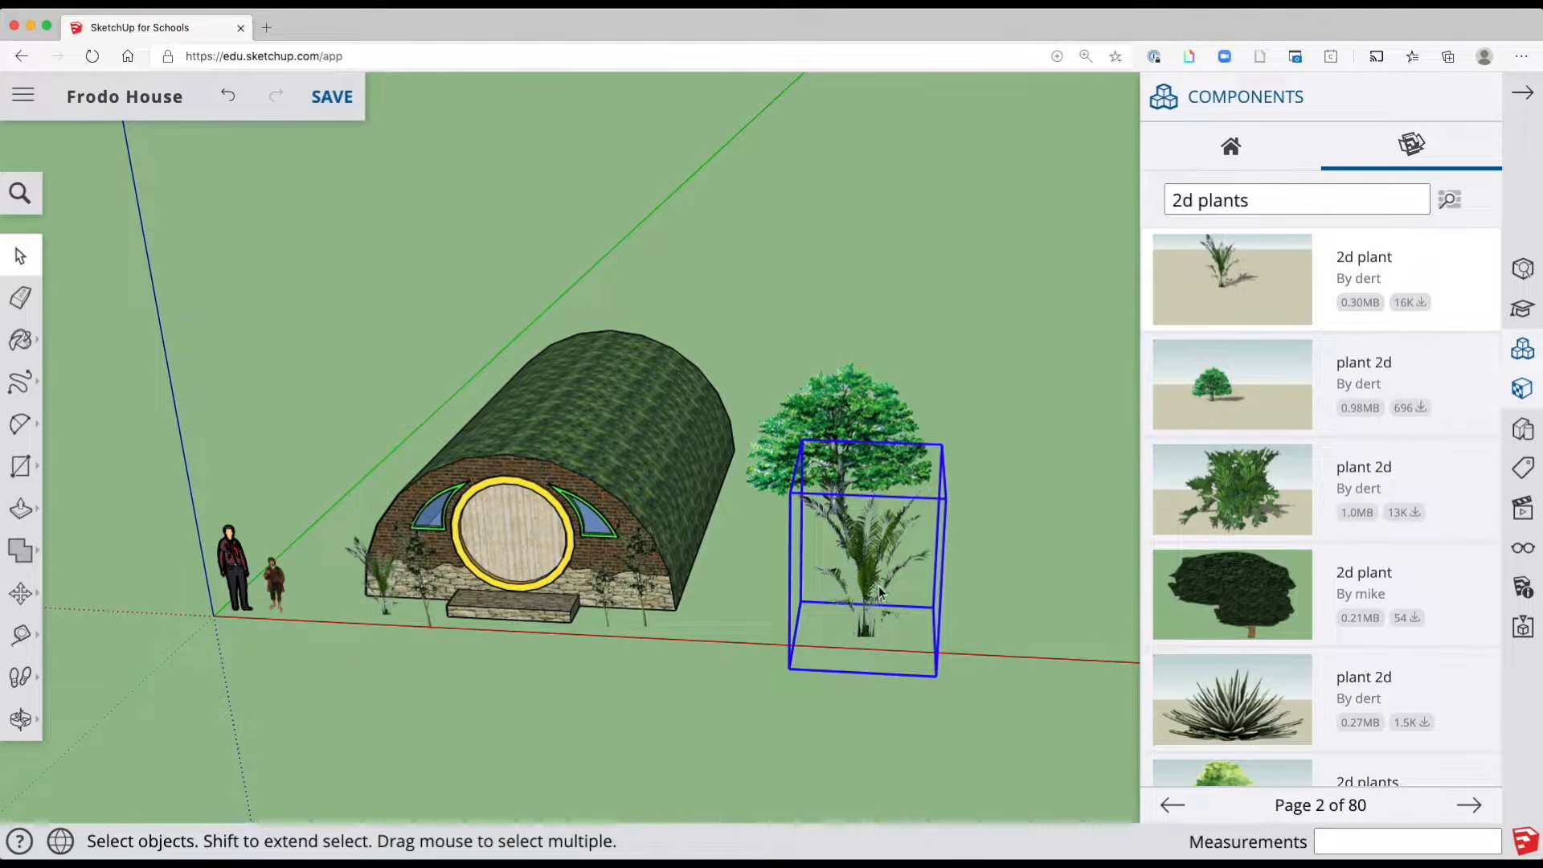
left_click(21, 297)
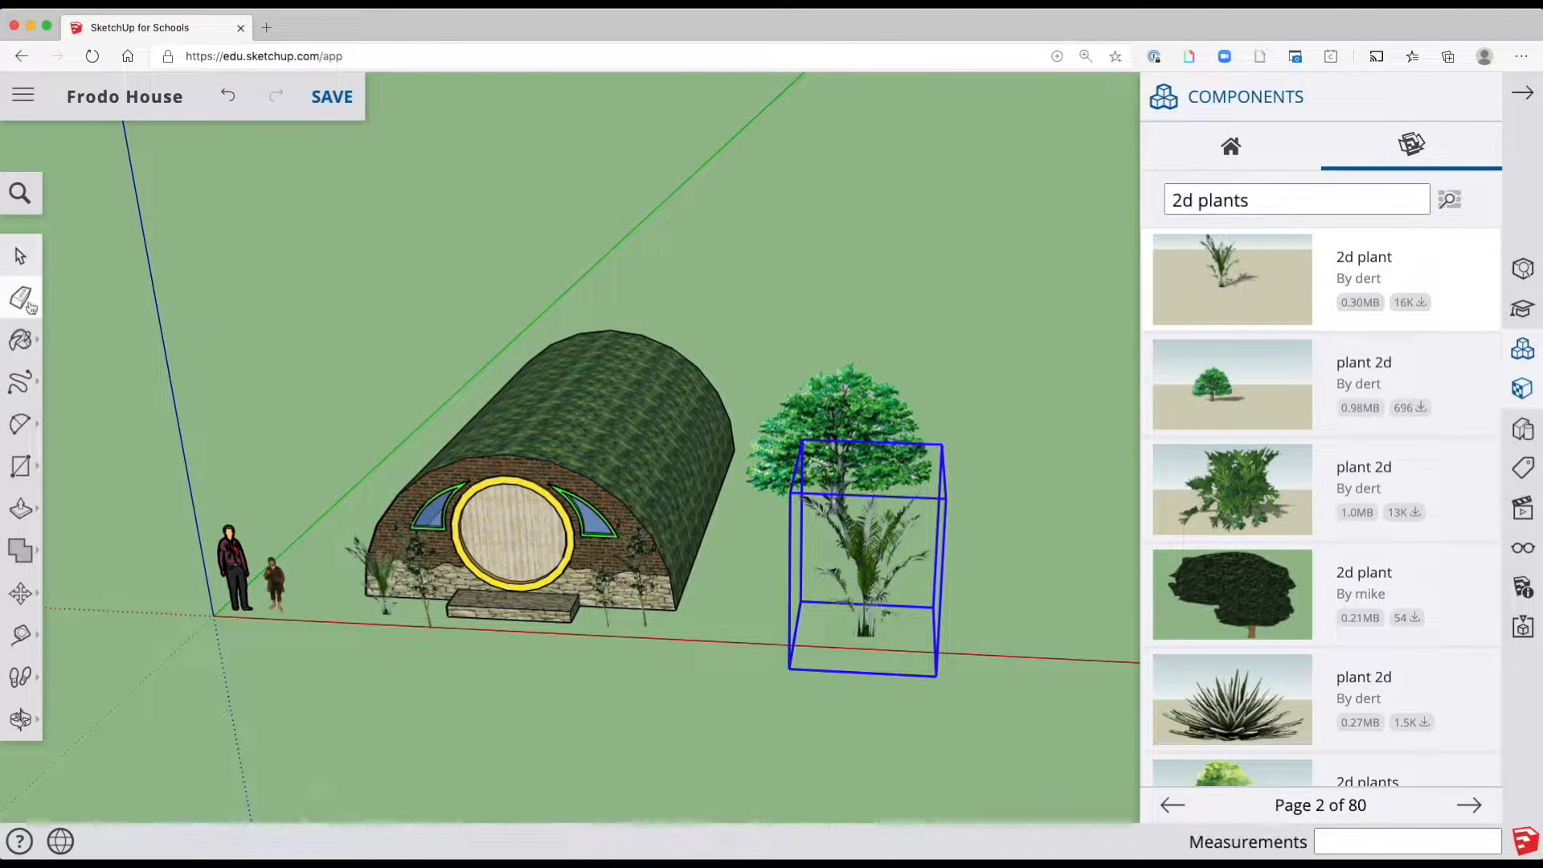
left_click(866, 601)
key("space")
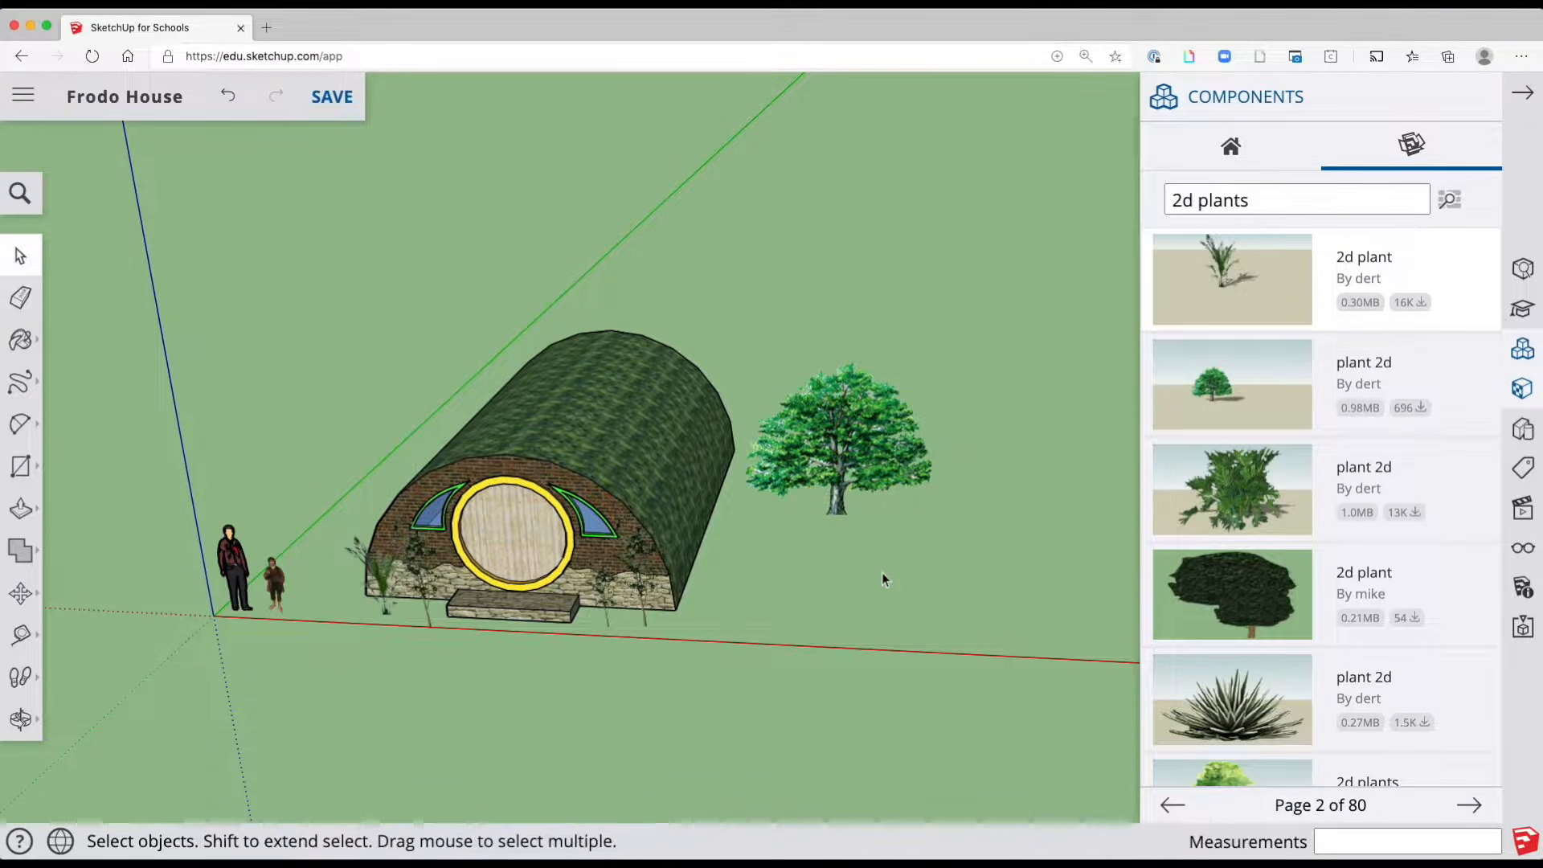
Move the round green tree about 16' 4" back so it stands beside the rear of the house
left_click(868, 490)
middle_click_drag(844, 450, 897, 517)
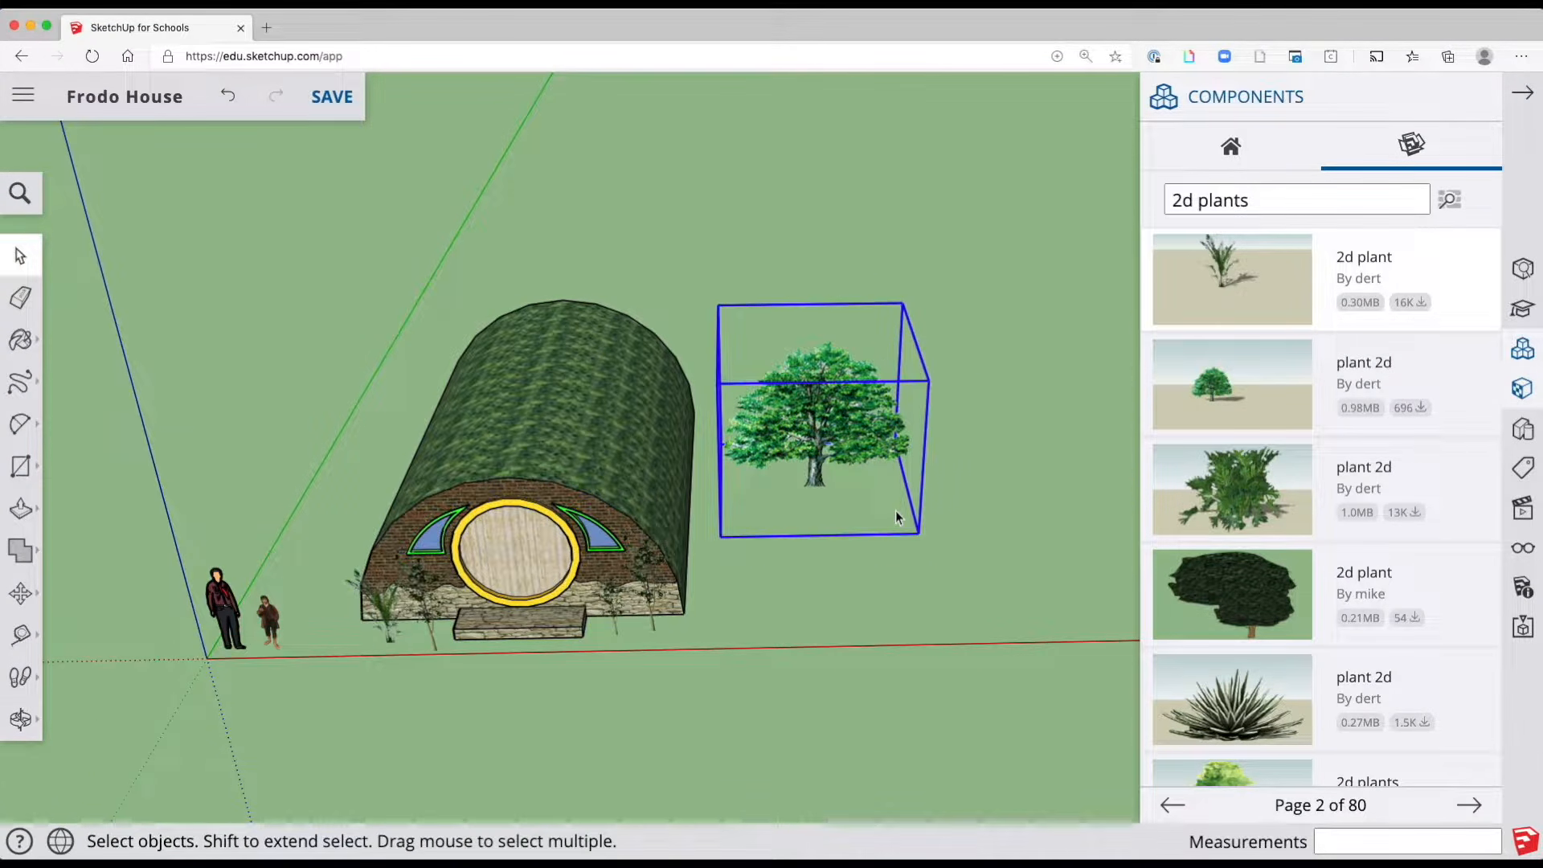
key("m")
left_click(917, 530)
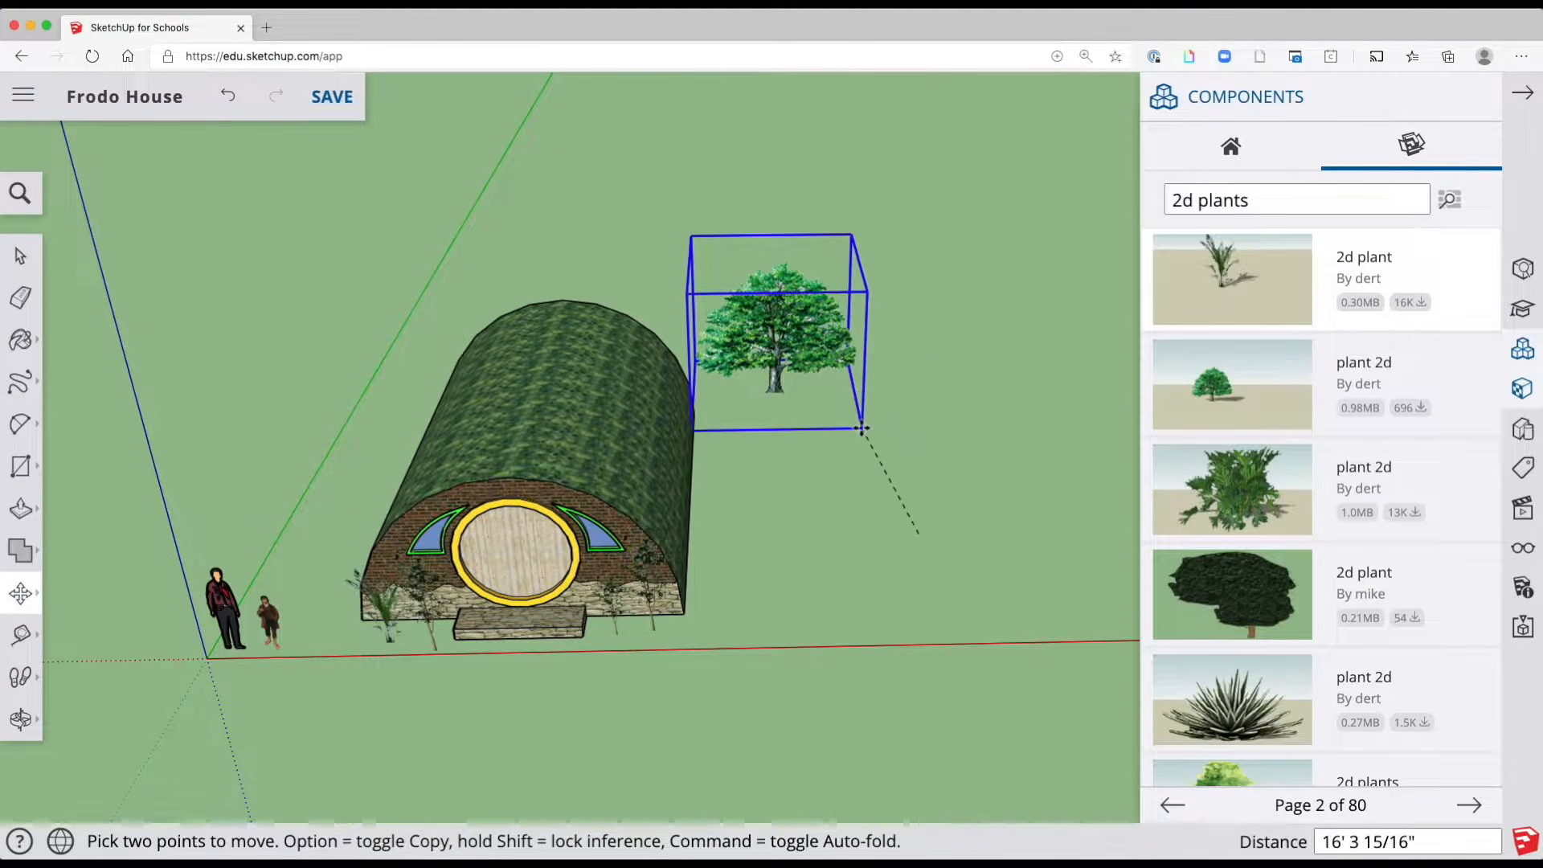
left_click(862, 426)
Copy the round green tree about 32' to the left side of the house
left_click(979, 148)
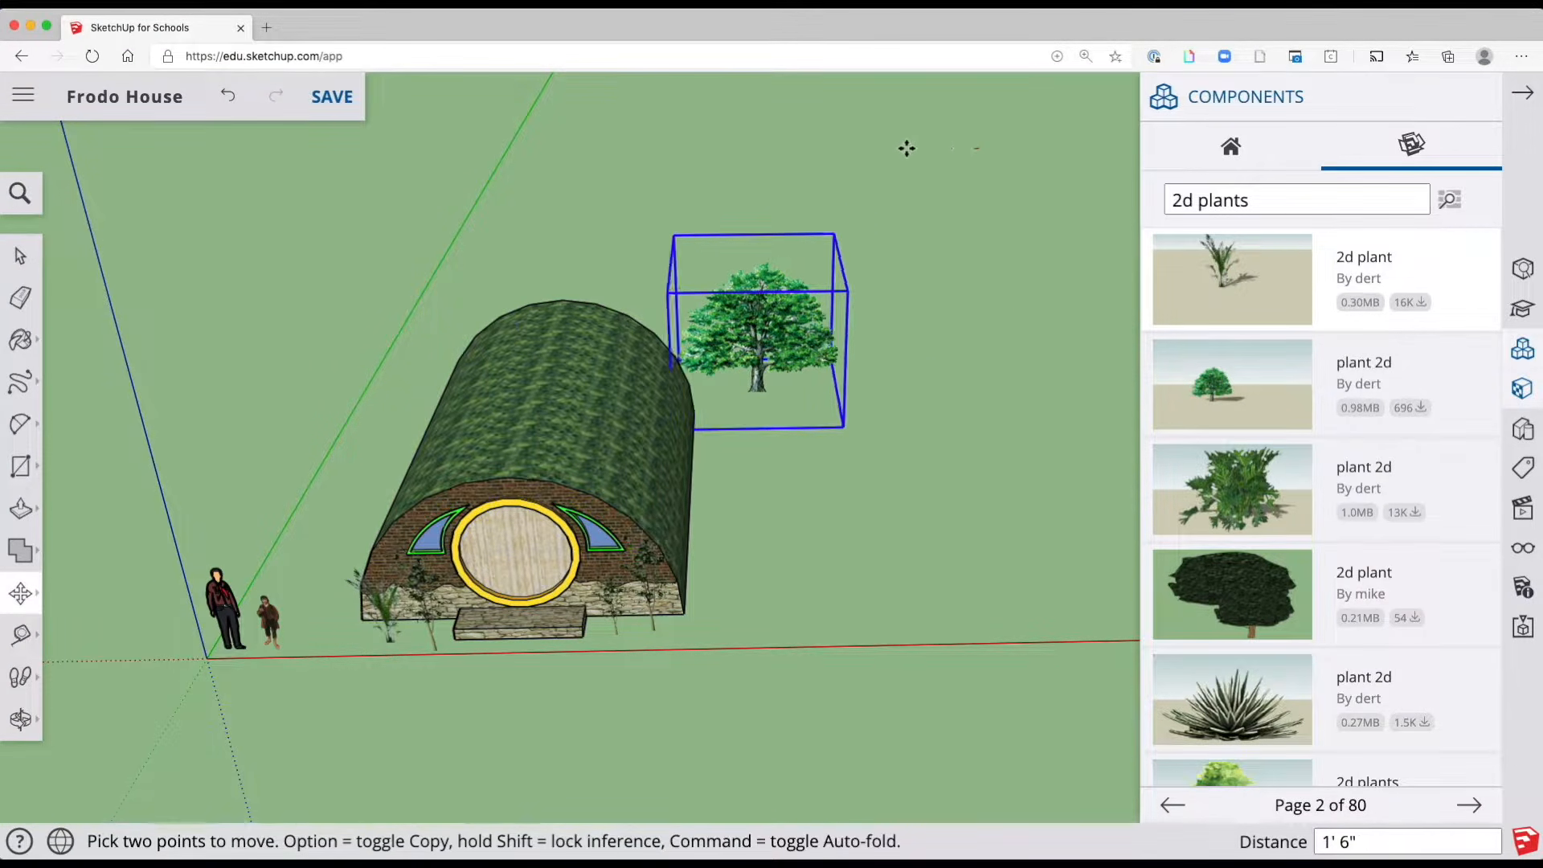
key("alt")
left_click(699, 152)
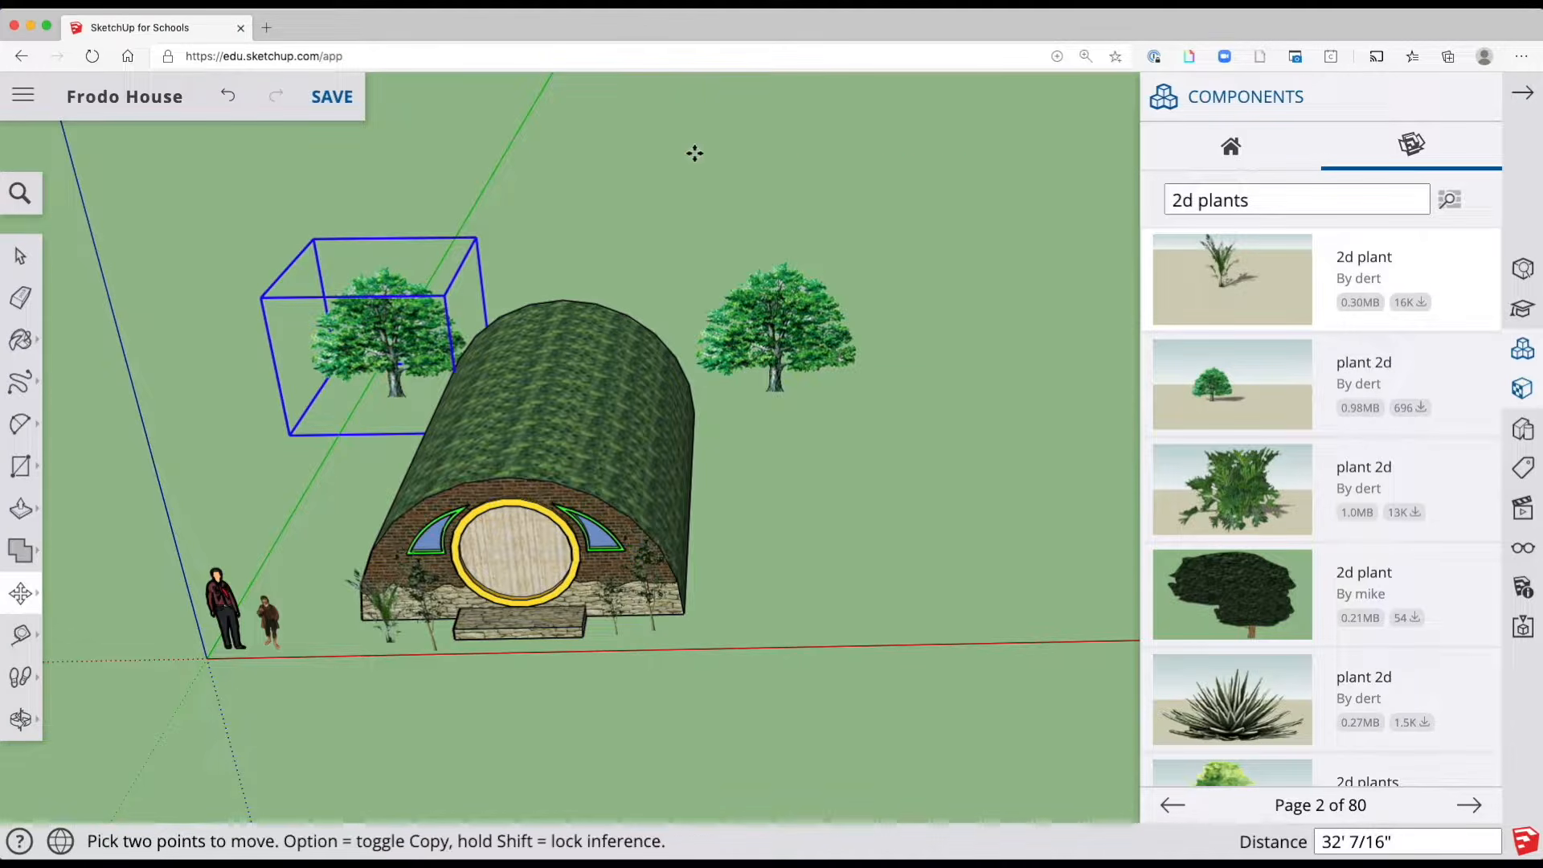
Scale the copied round tree on the left of the house up uniformly to 1.50
left_click(21, 593)
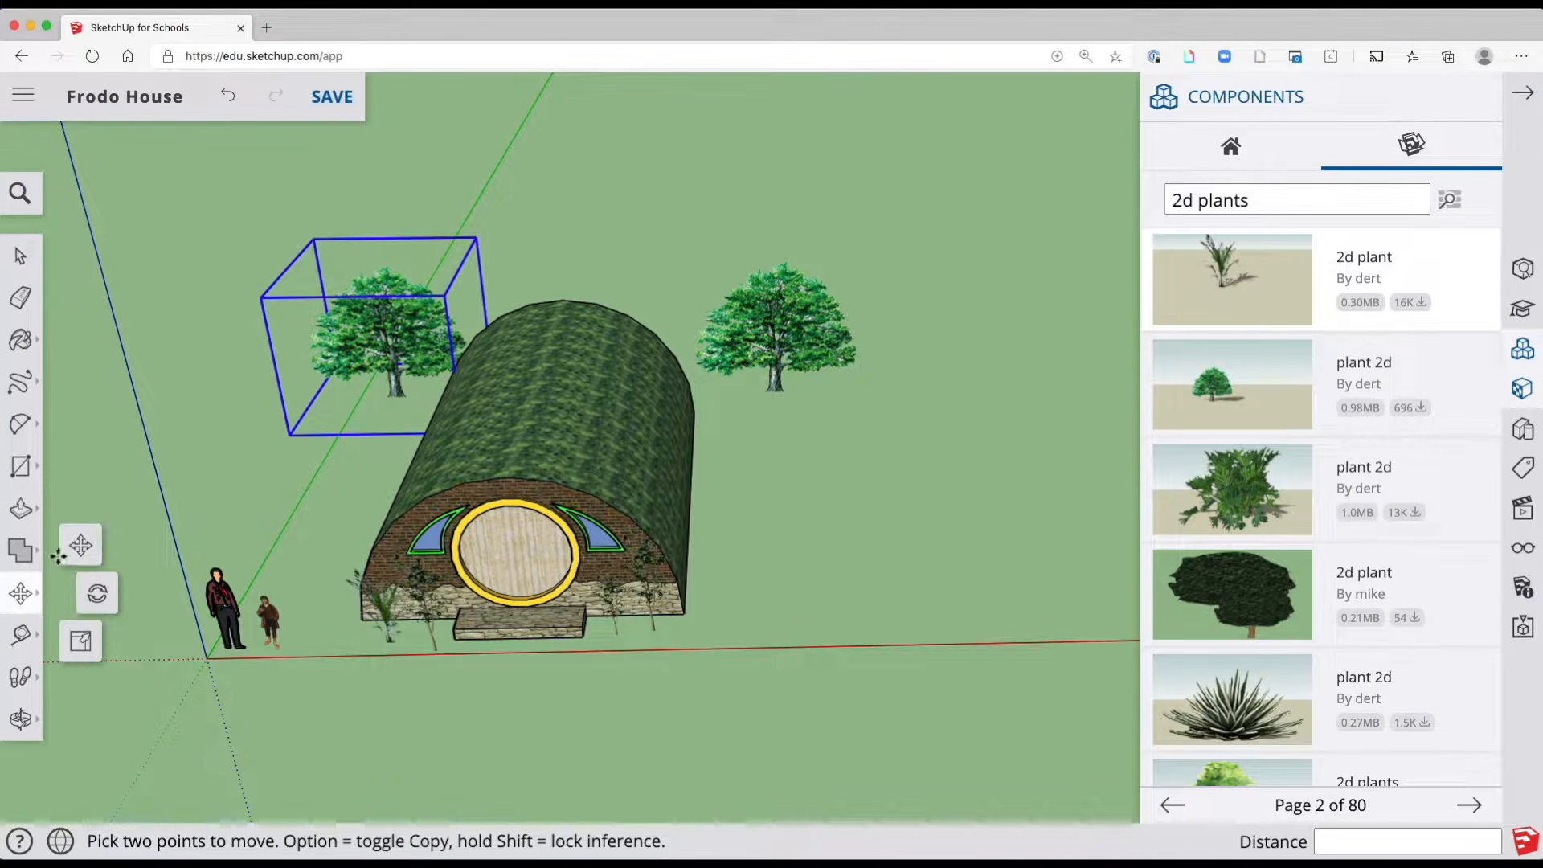
left_click(80, 638)
left_click_drag(476, 239, 499, 204)
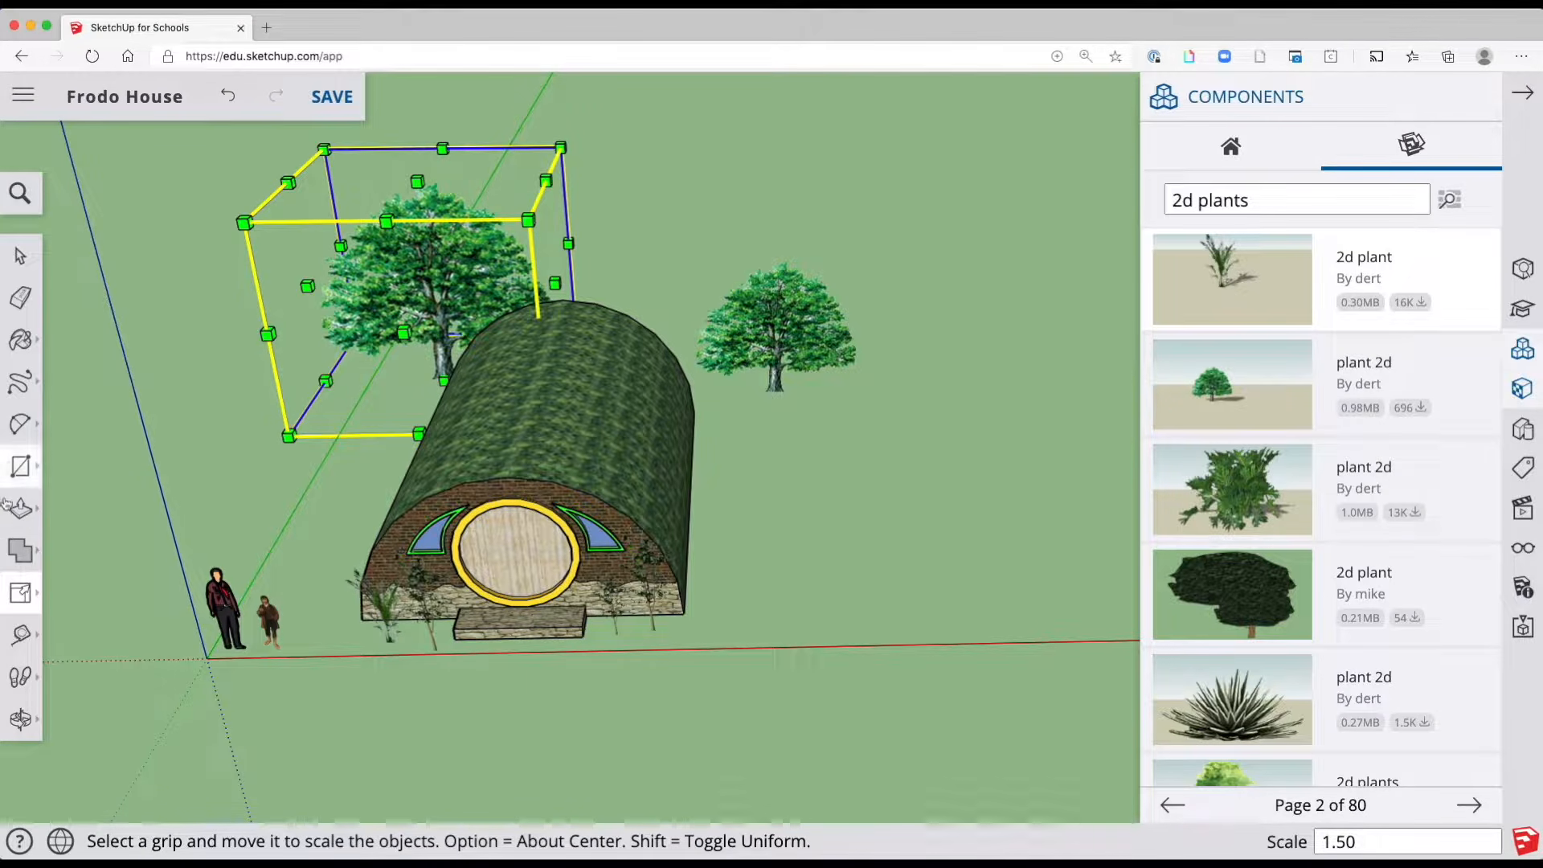
Move the enlarged round tree forward on the left side of the house and adjust its position there
left_click(24, 593)
left_click(80, 546)
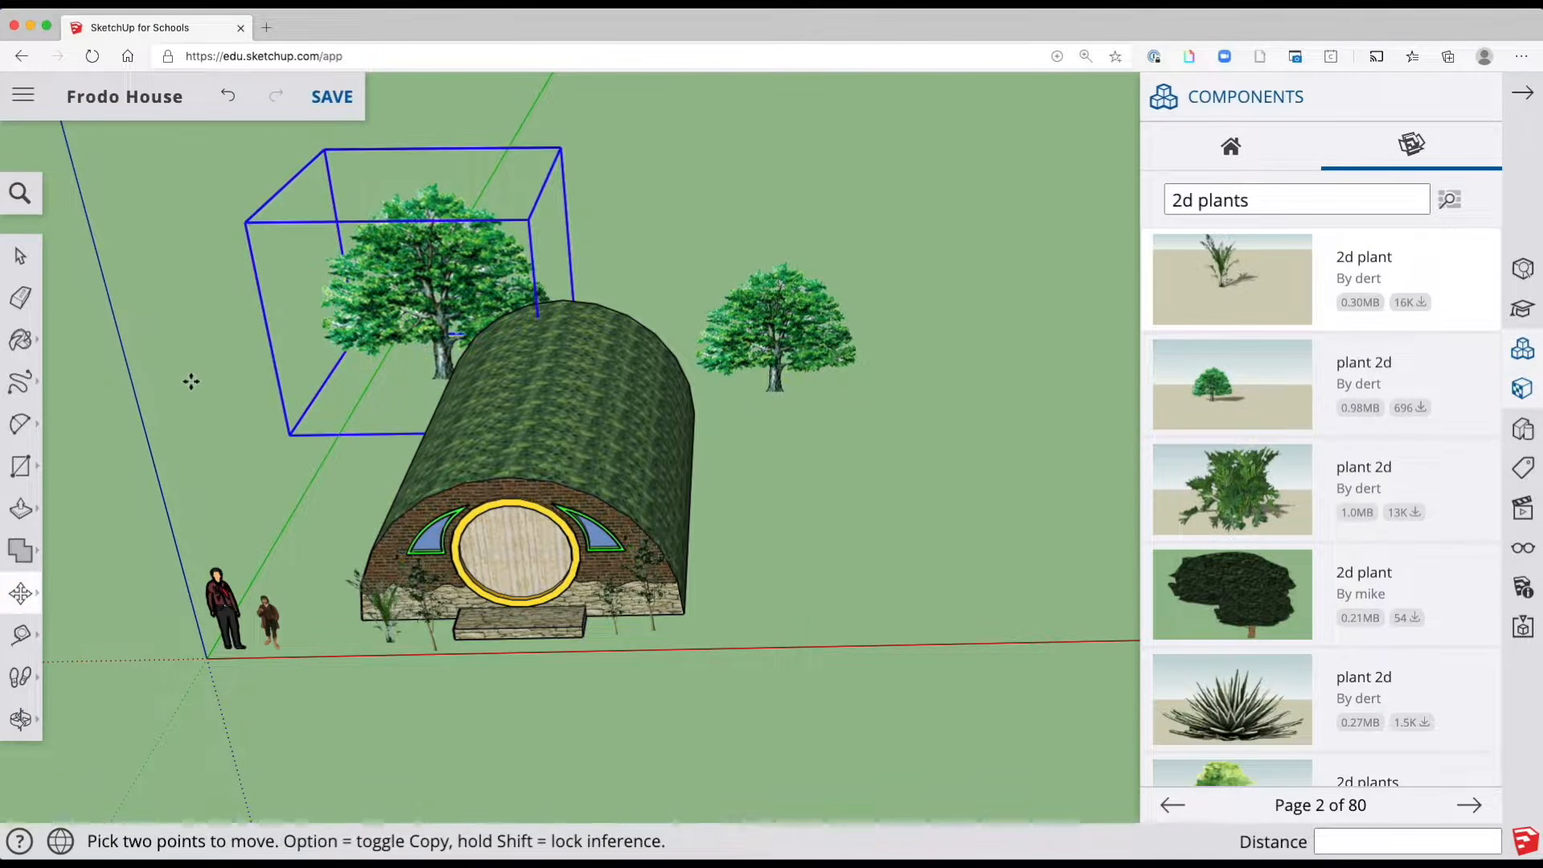
left_click(190, 378)
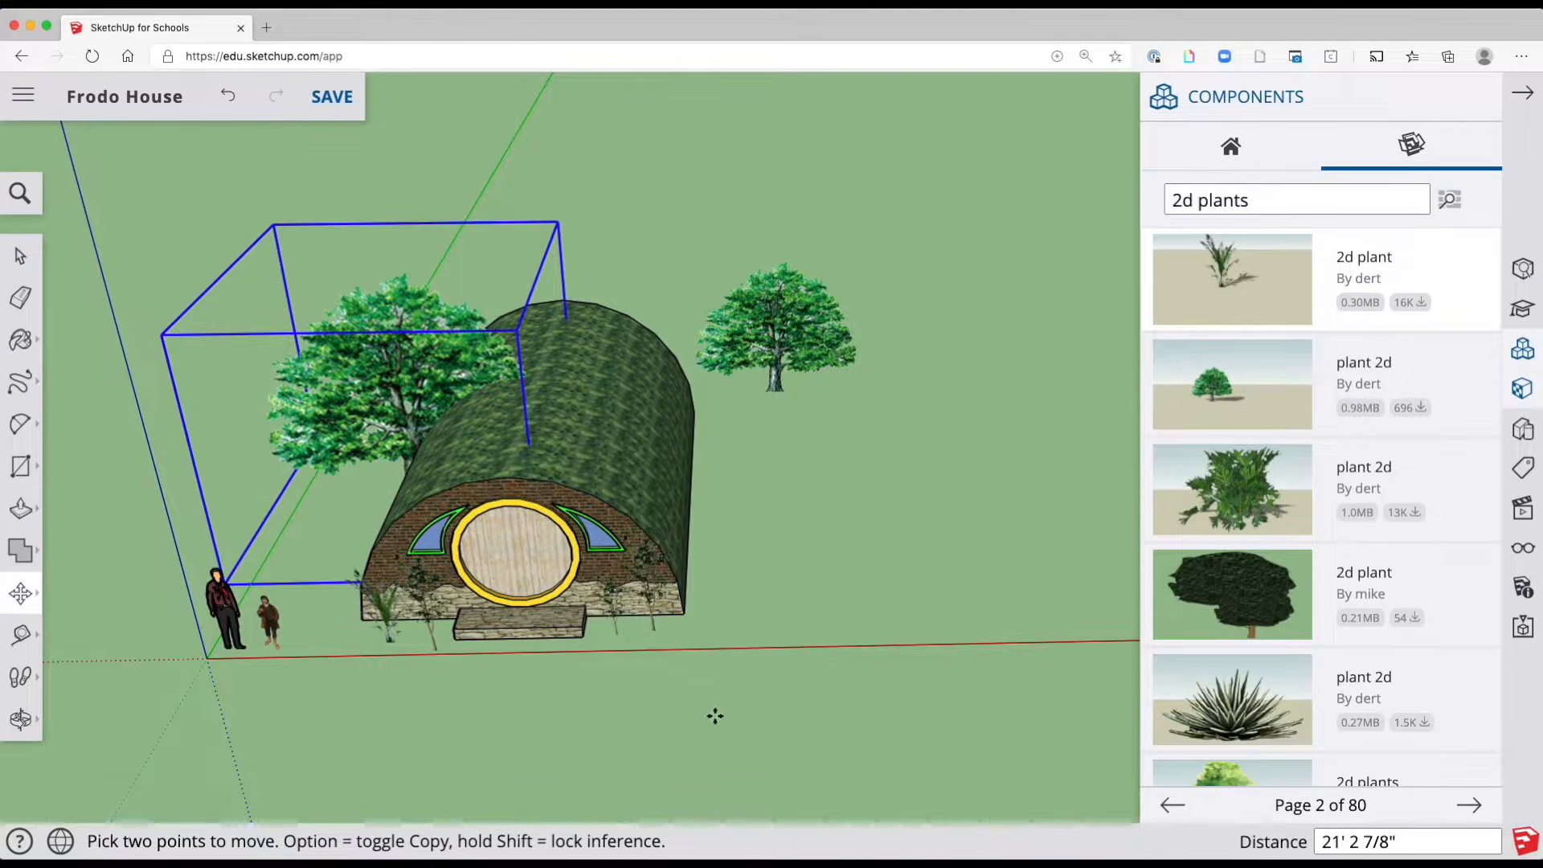
left_click(770, 724)
left_click(687, 744)
Examine the house front and its surrounding trees and plants from ground level
key("space")
left_click(725, 720)
middle_click_drag(725, 720, 661, 518)
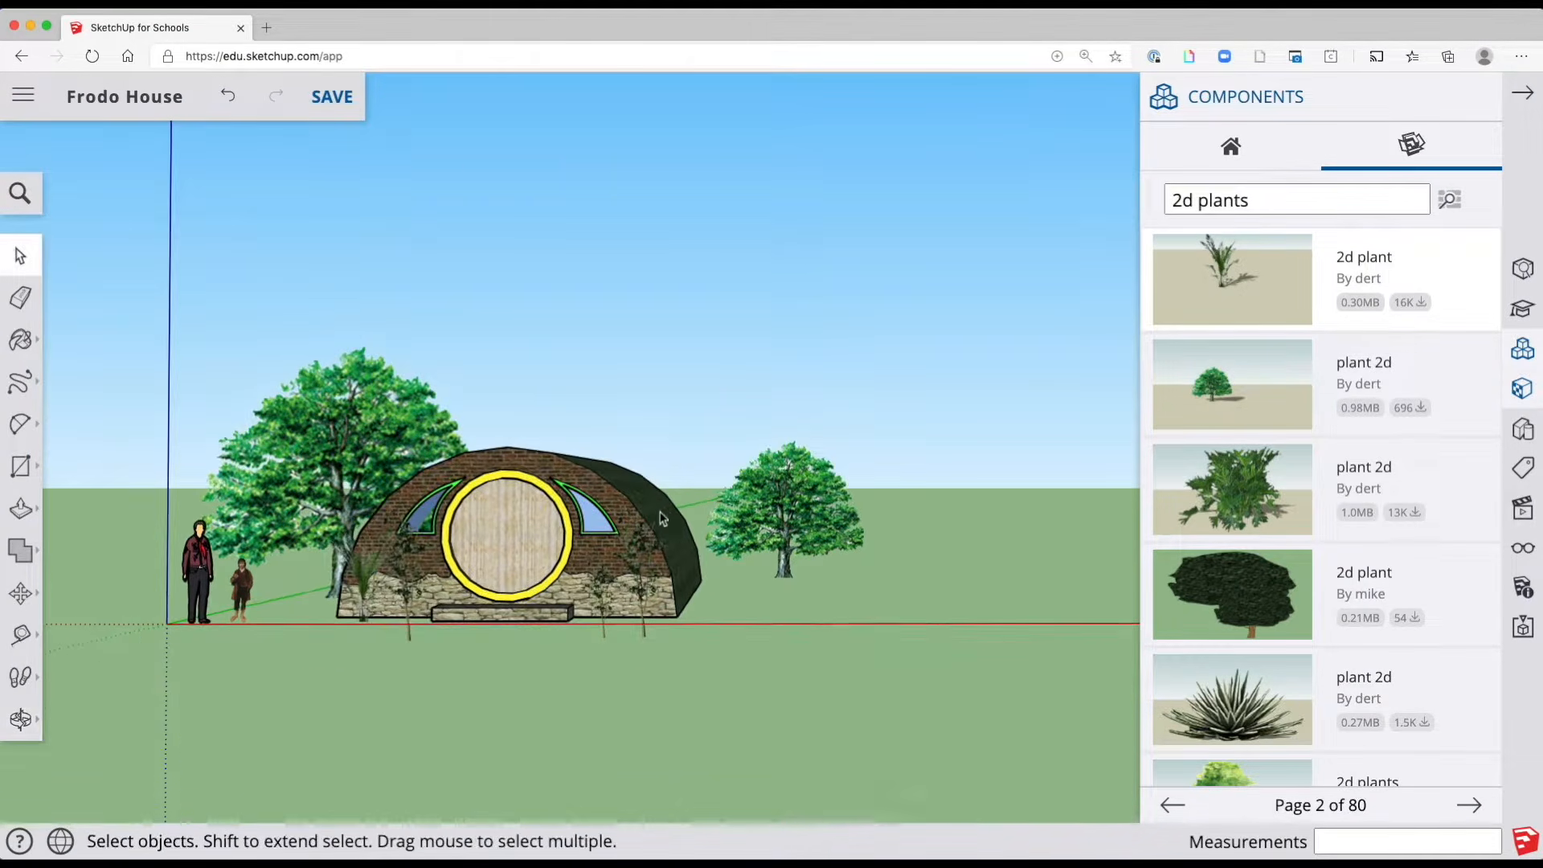
left_click(800, 557)
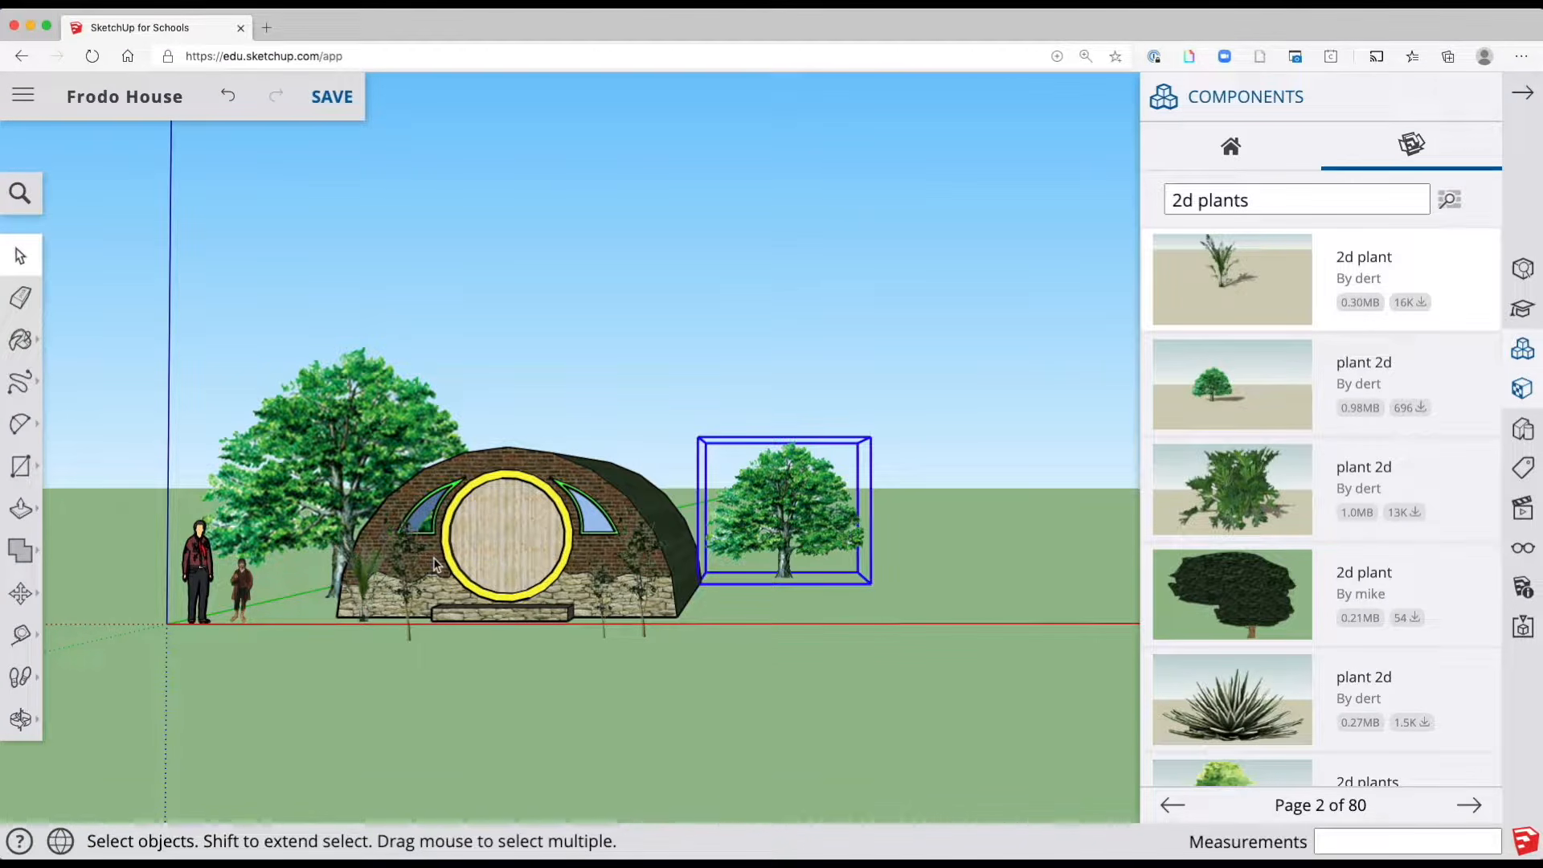
left_click(286, 659)
scroll(262, 641, "down", 2)
scroll(262, 641, "up", 5)
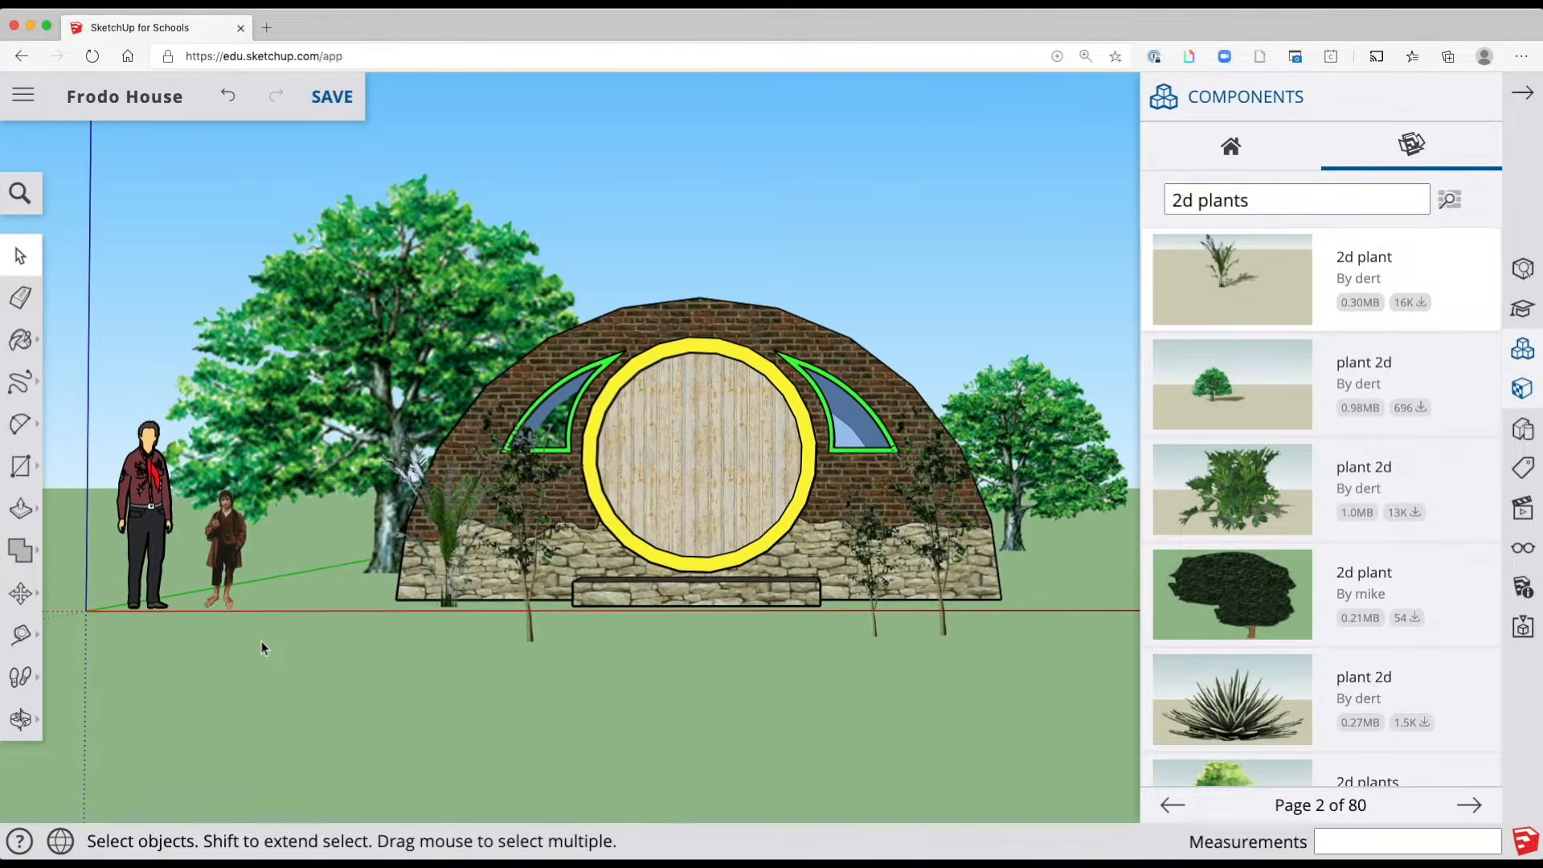
Move the small hobbit figure from beside the larger person onto the stone step in front of the round door
middle_click_drag(257, 648, 318, 635)
key("m")
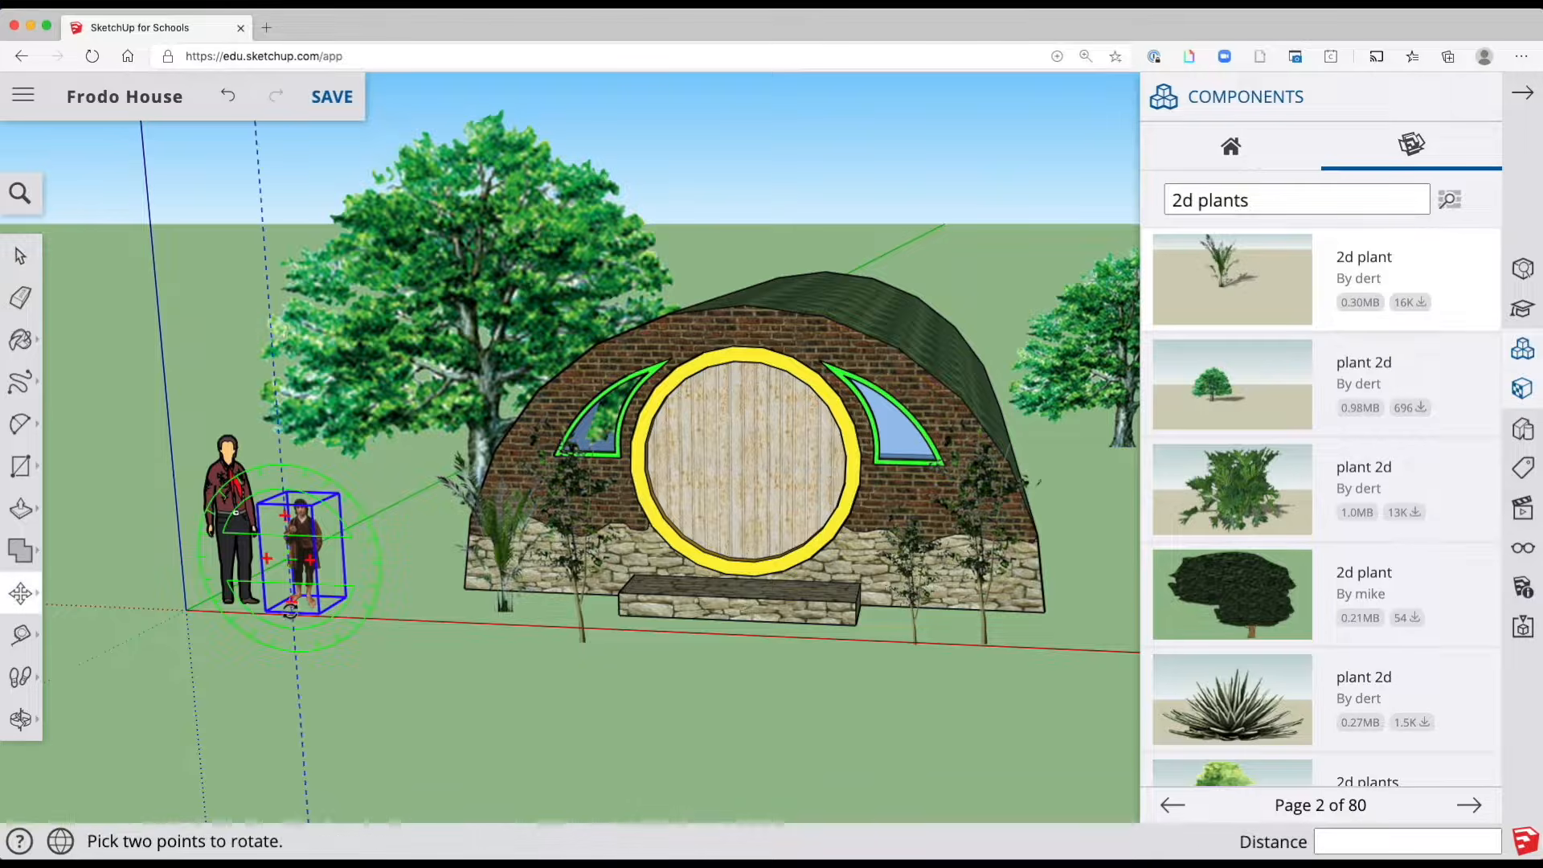
scroll(297, 607, "up", 6)
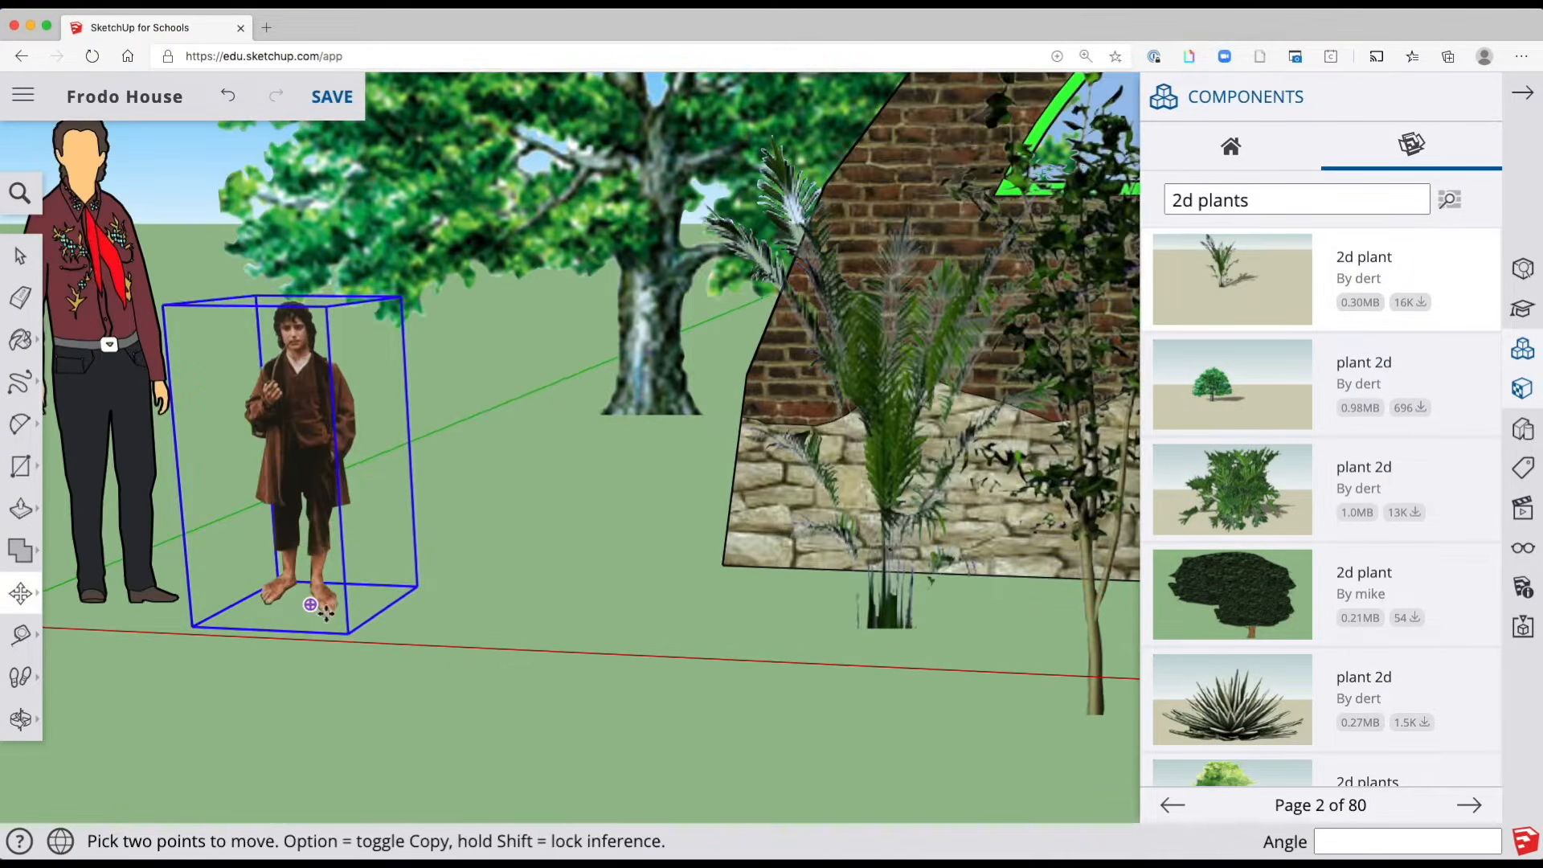
scroll(328, 616, "down", 2)
left_click(327, 620)
scroll(327, 615, "up", 5)
scroll(328, 615, "down", 7)
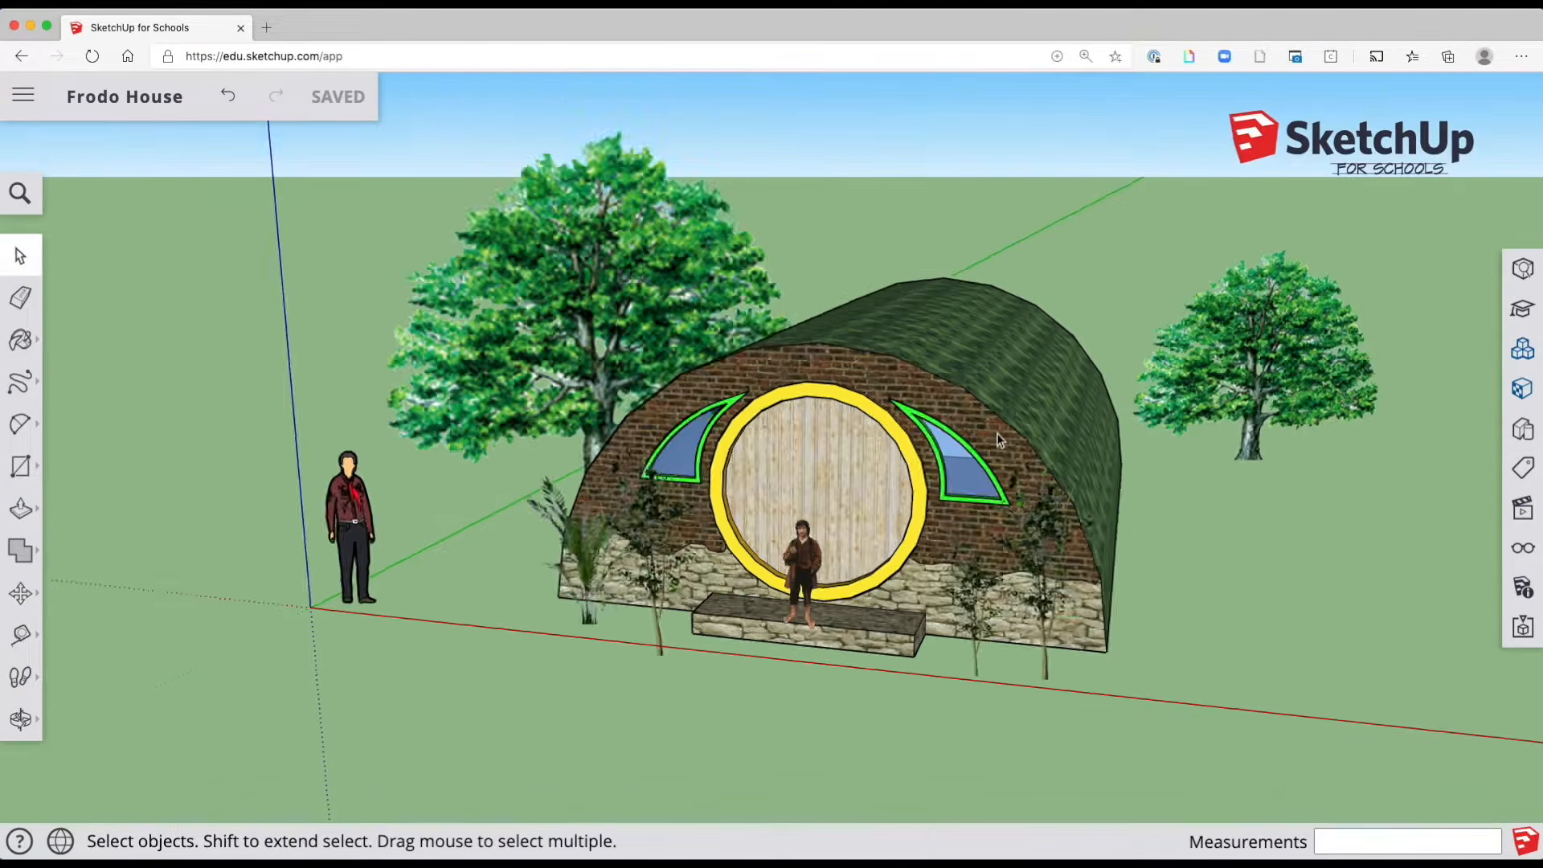
Draw a three-segment line on the ground that wraps around the back and sides of the house
scroll(1066, 577, "down", 4)
key("o")
left_click_drag(1065, 577, 947, 525)
key("space")
middle_click_drag(720, 427, 718, 554)
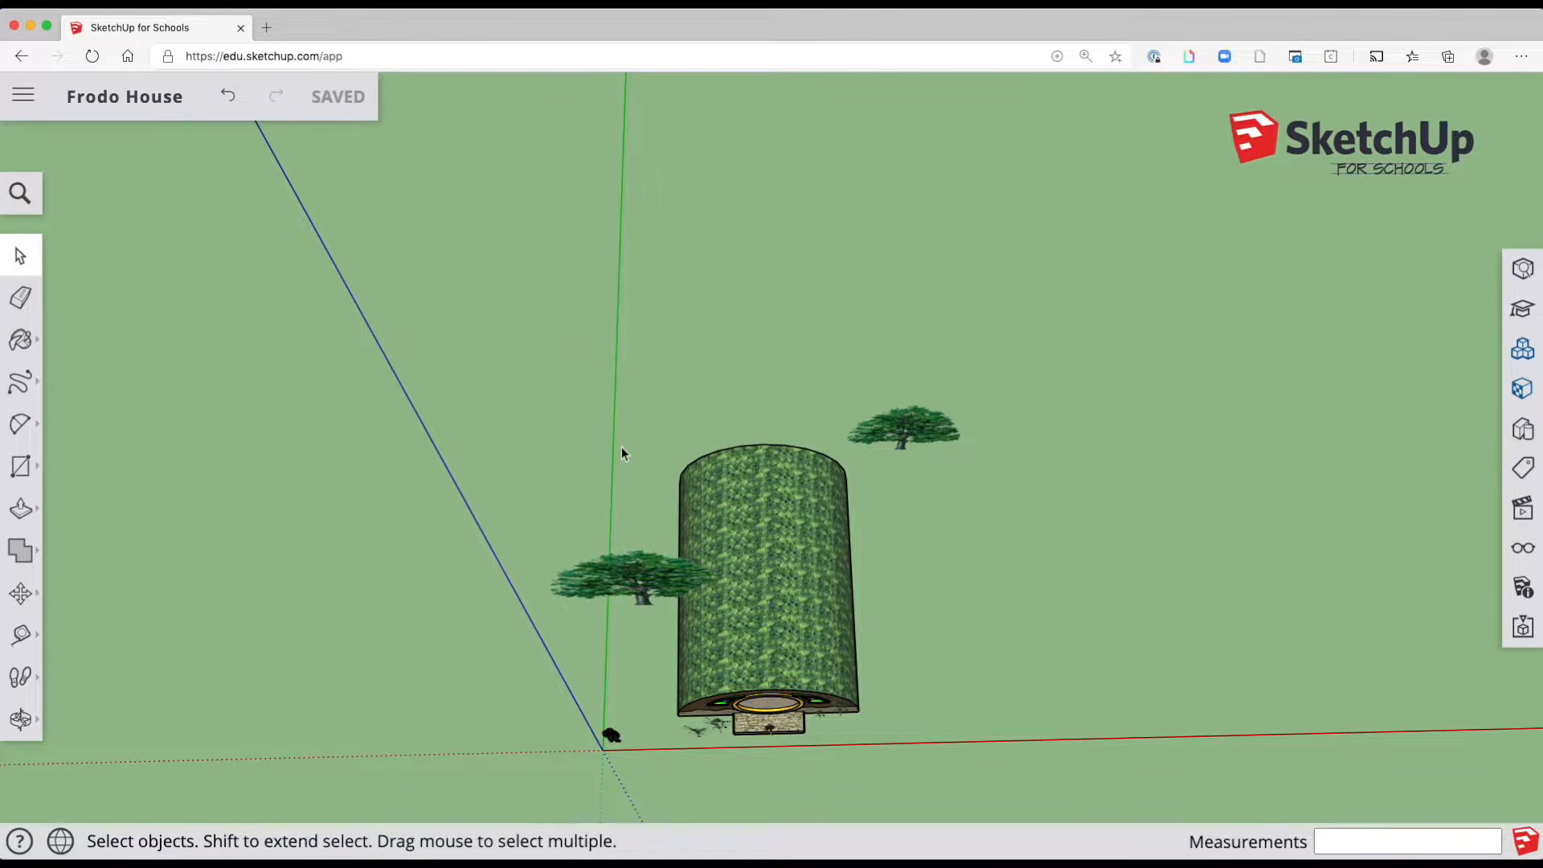
key("l")
left_click(387, 472)
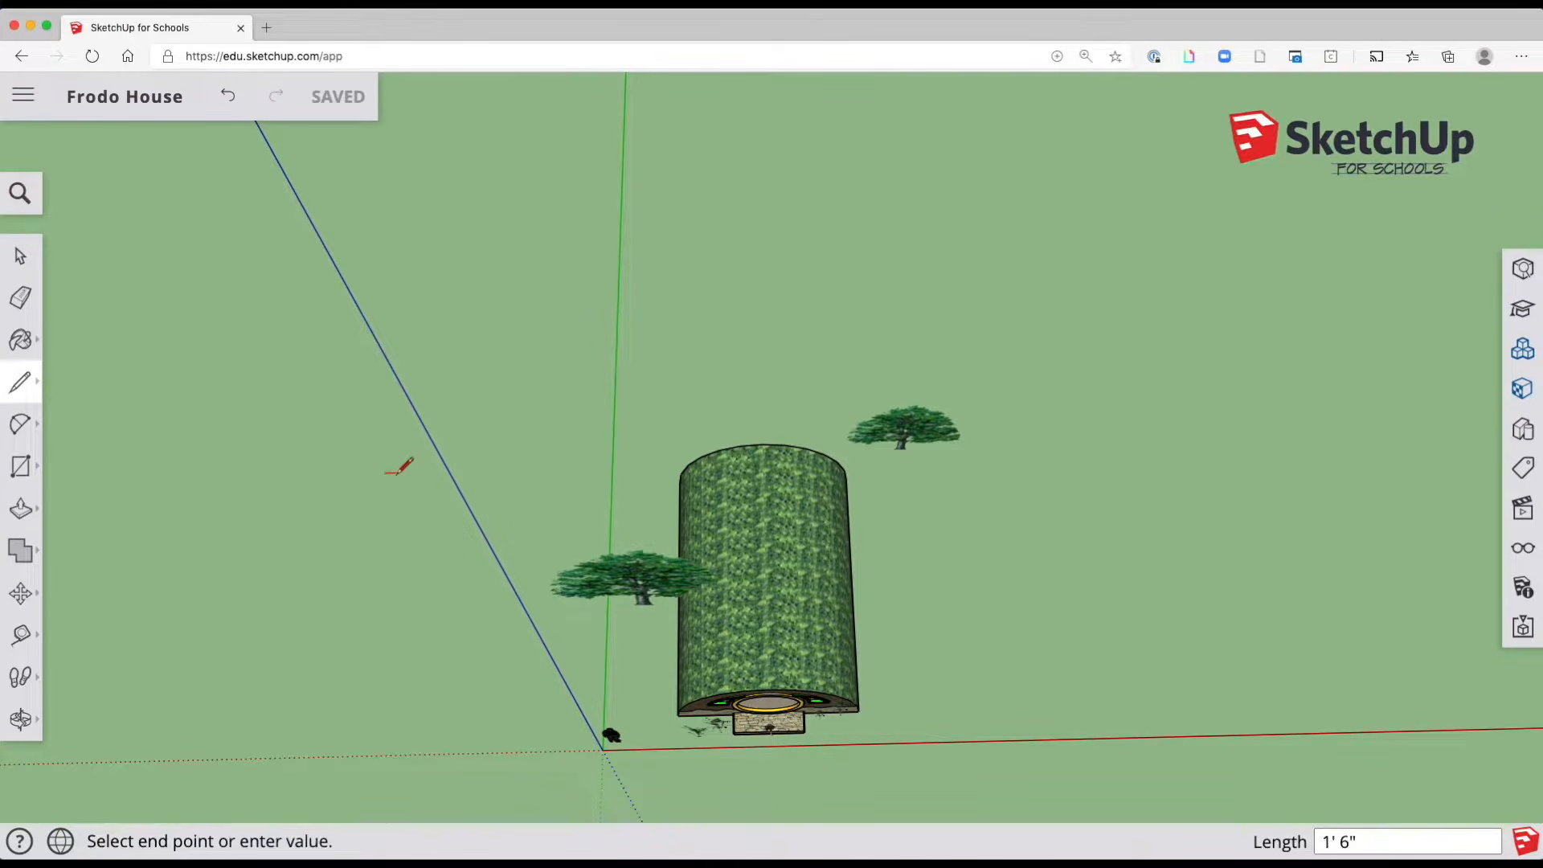
left_click(616, 339)
left_click(934, 333)
left_click(1228, 454)
Draw an upright backdrop face about 57' tall on the right-hand ground segment behind the house
middle_click_drag(1215, 450, 1120, 303)
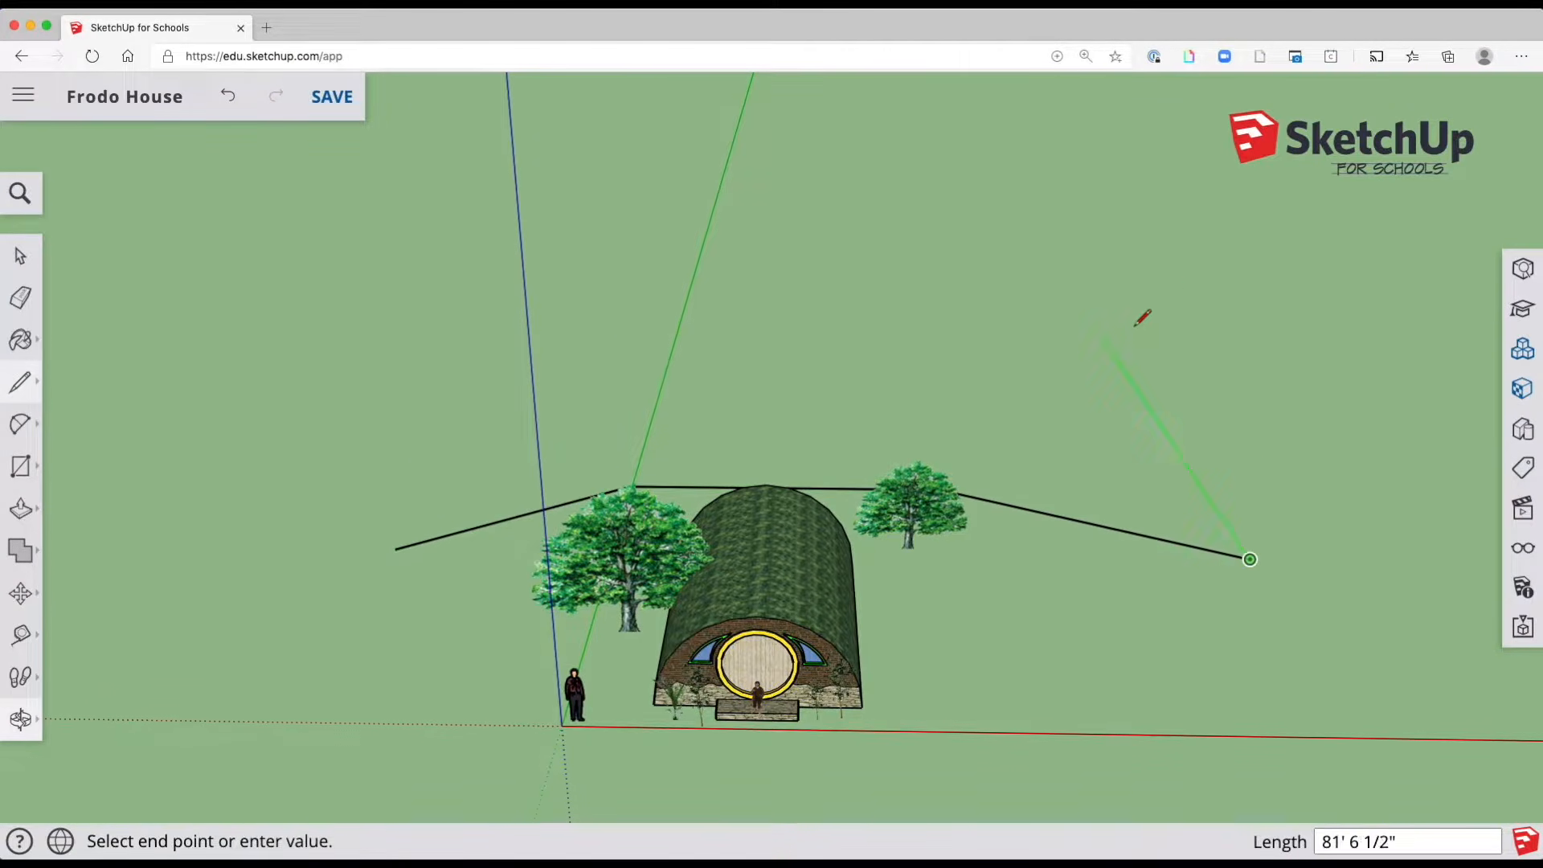
mouse_move(1281, 206)
middle_mouse_down()
mouse_move(899, 311)
mouse_move(817, 200)
middle_mouse_up()
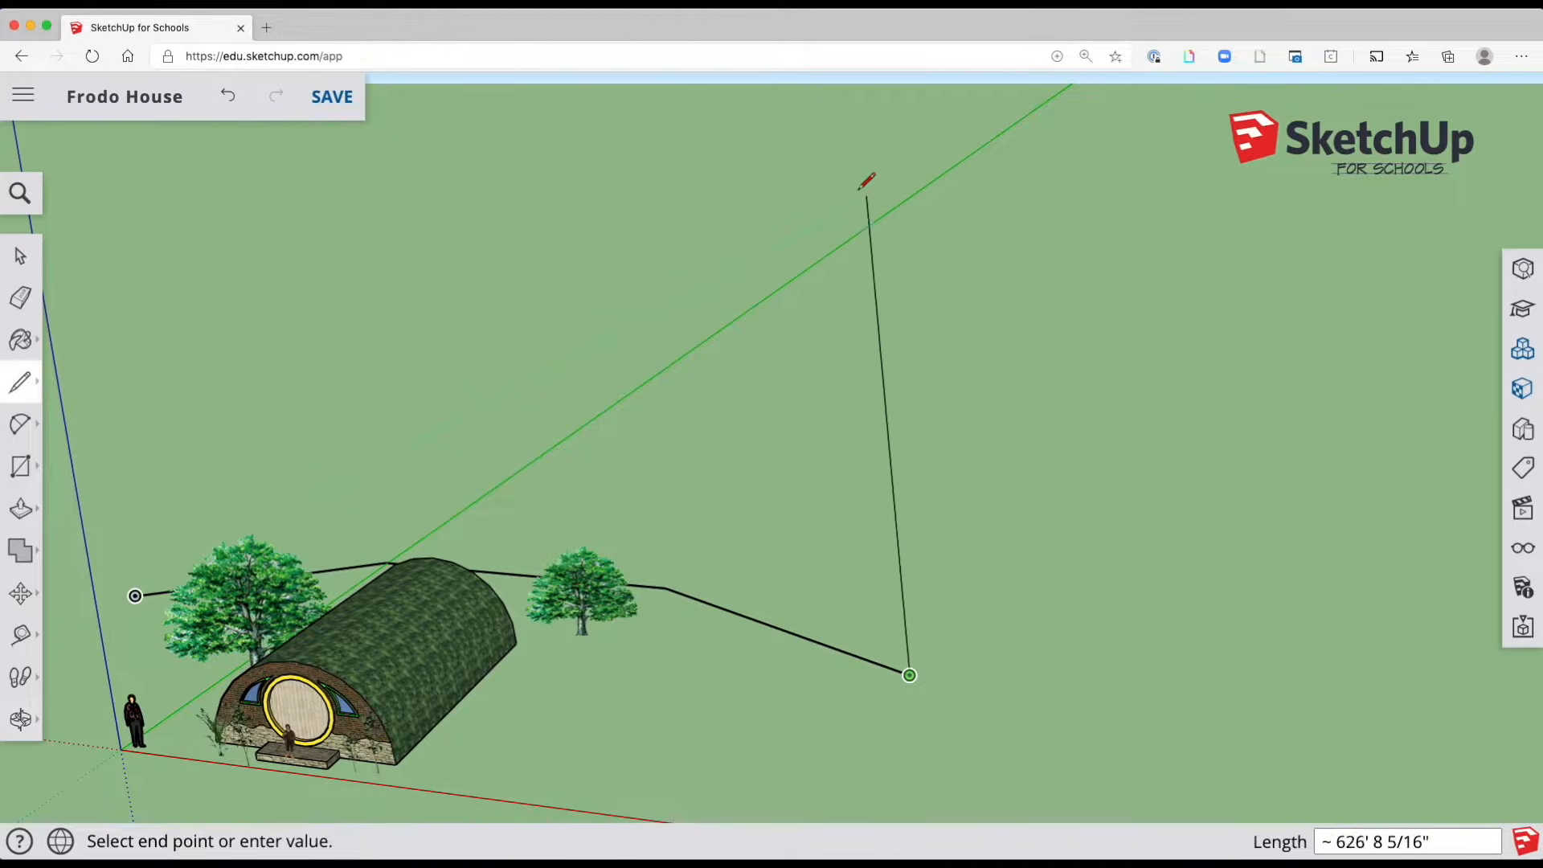
left_click(929, 154)
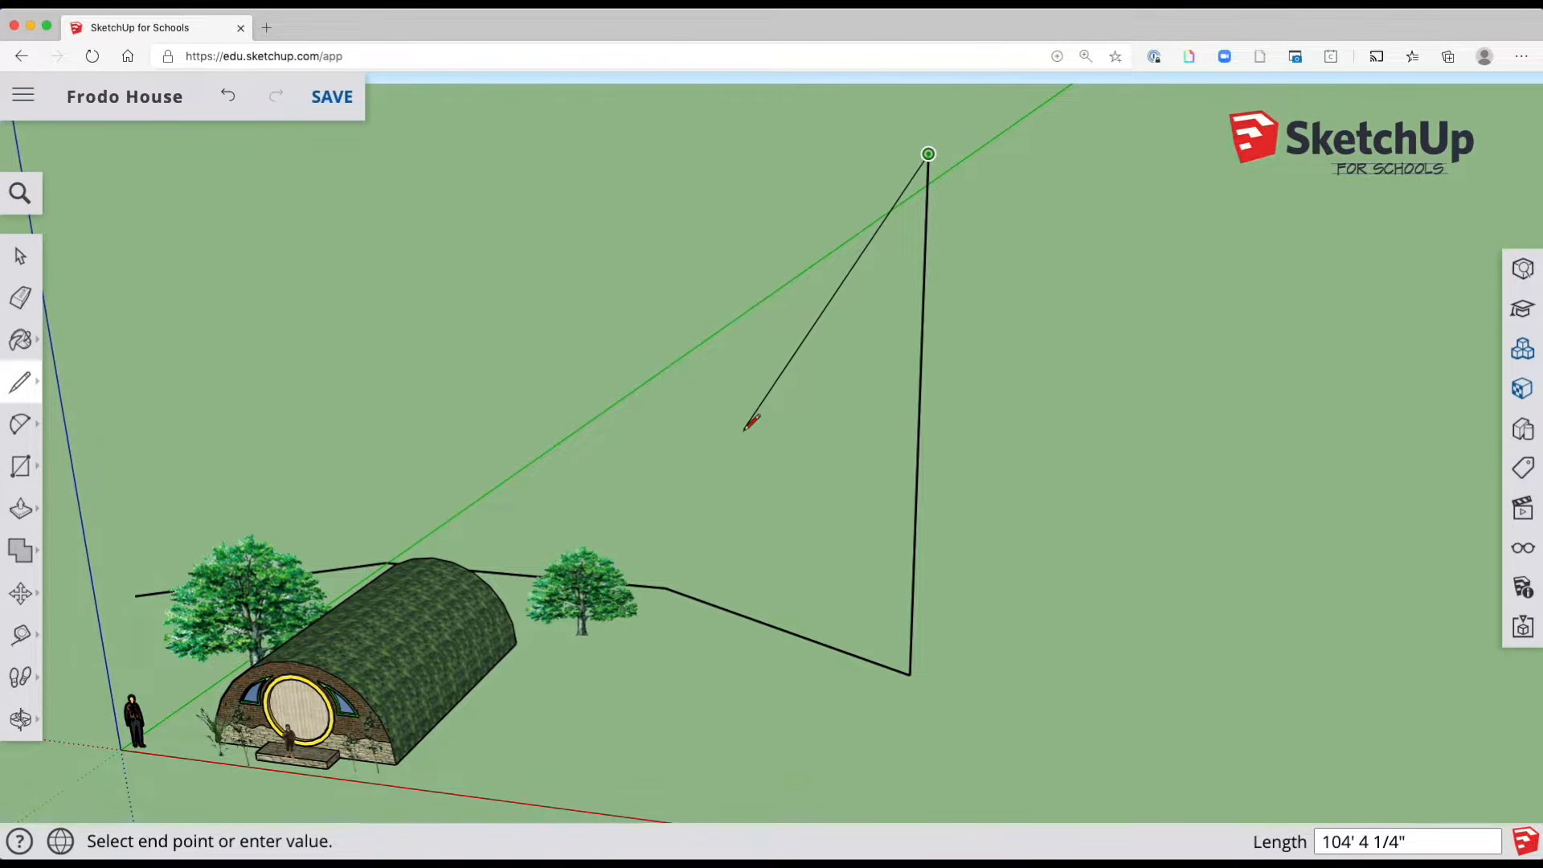
key("Escape")
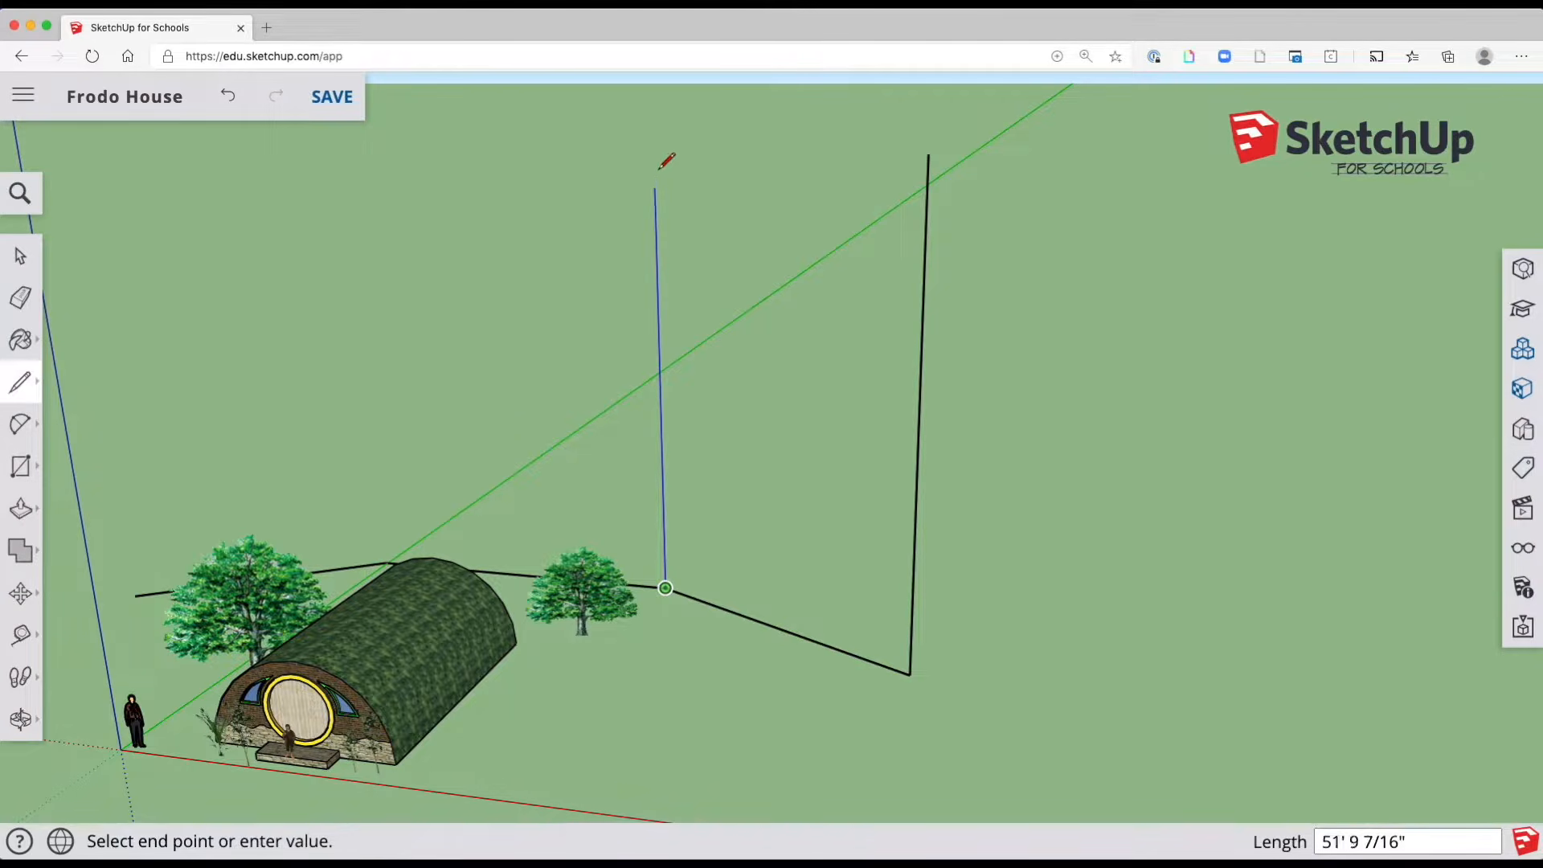
left_click(654, 142)
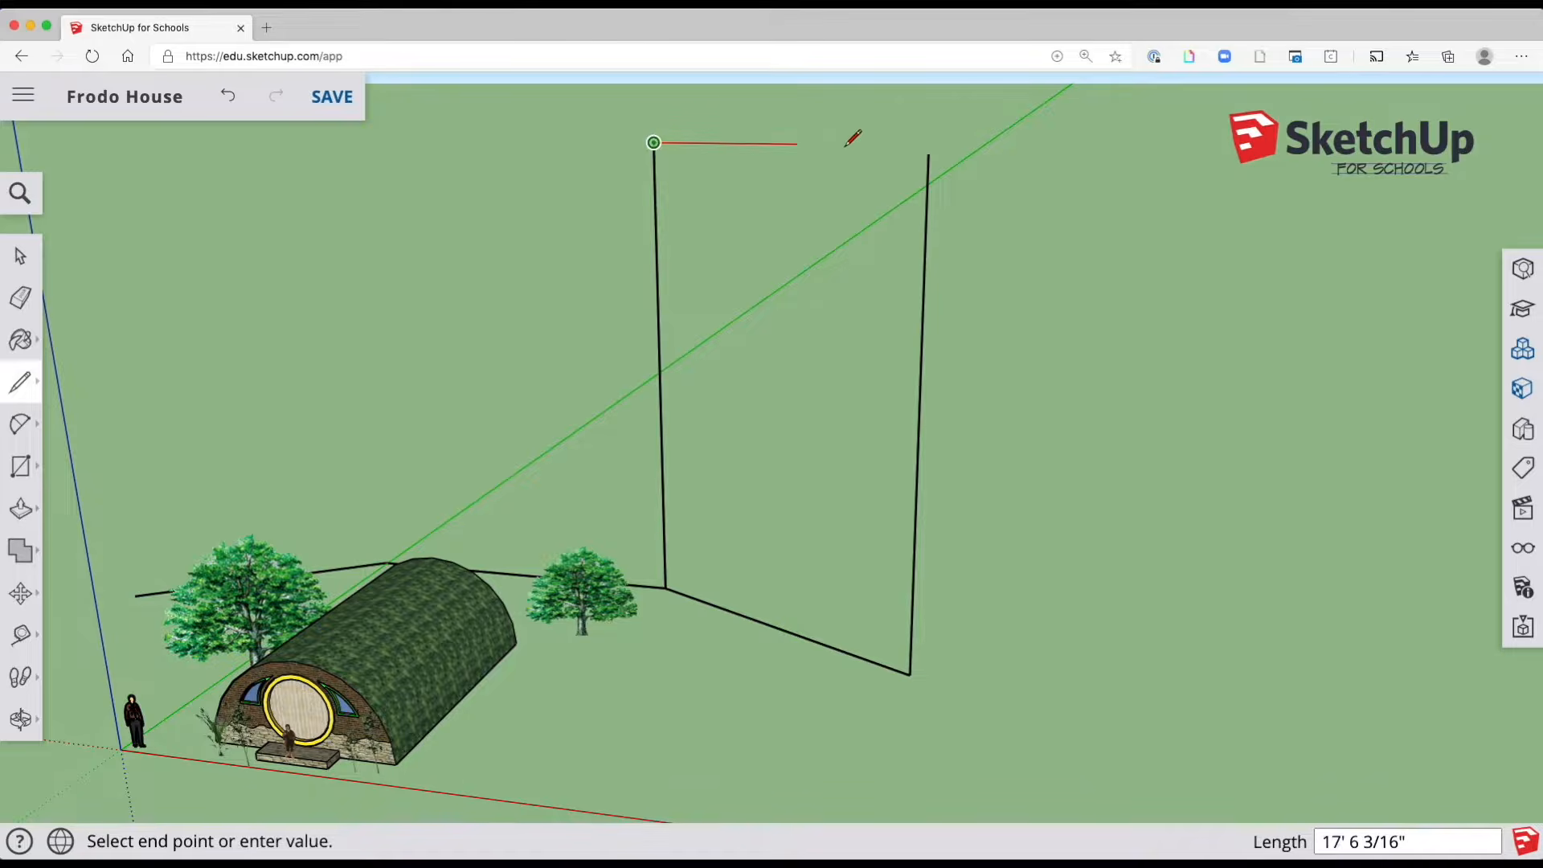
left_click(928, 153)
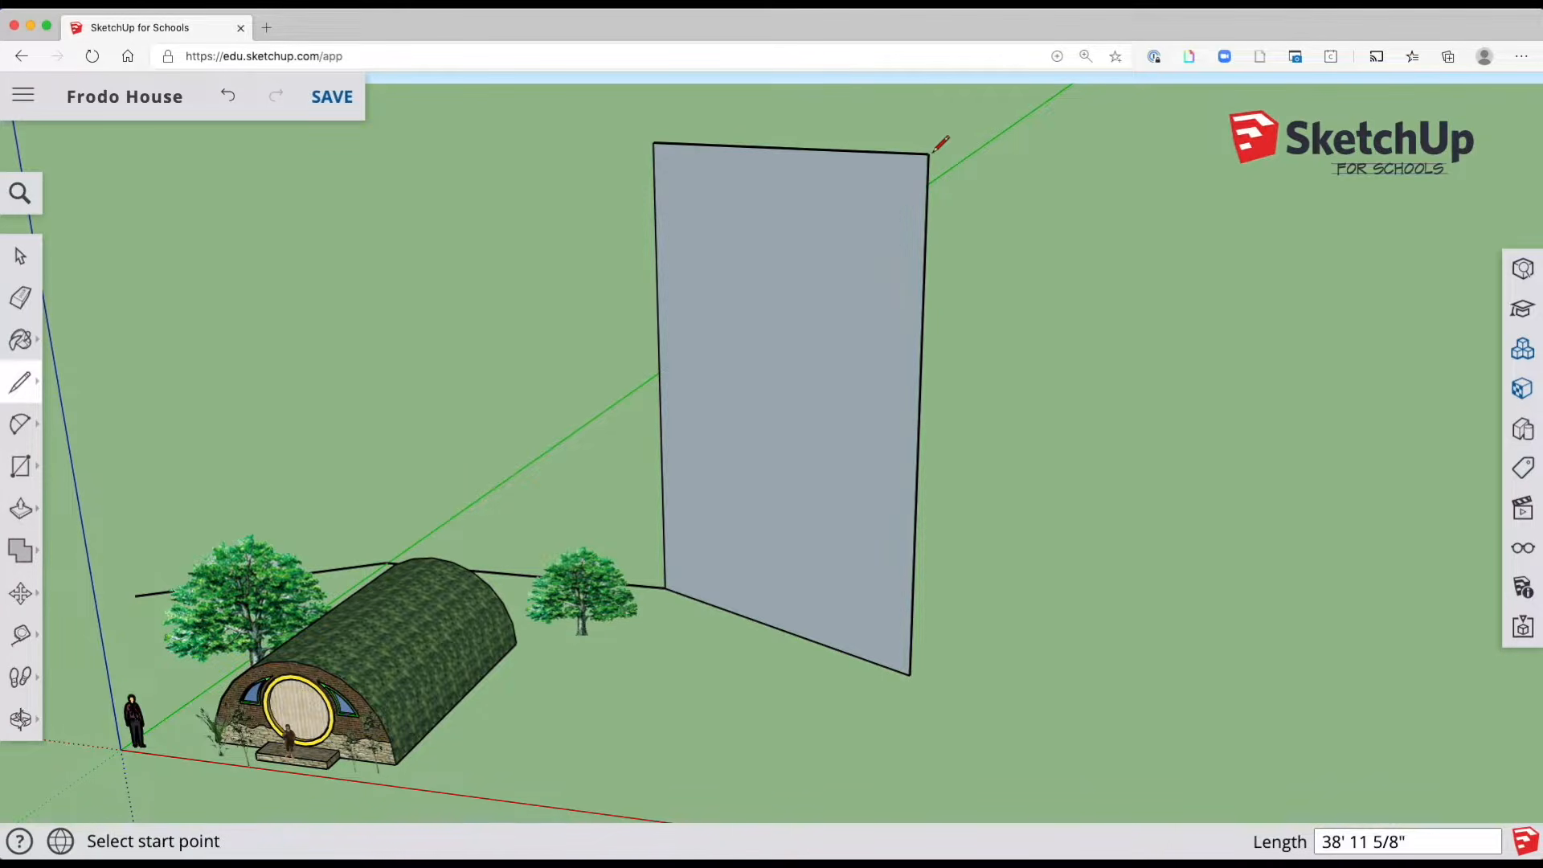
Add matching upright faces on the middle and left ground segments, at the same height as the right-hand panel
left_click(654, 142)
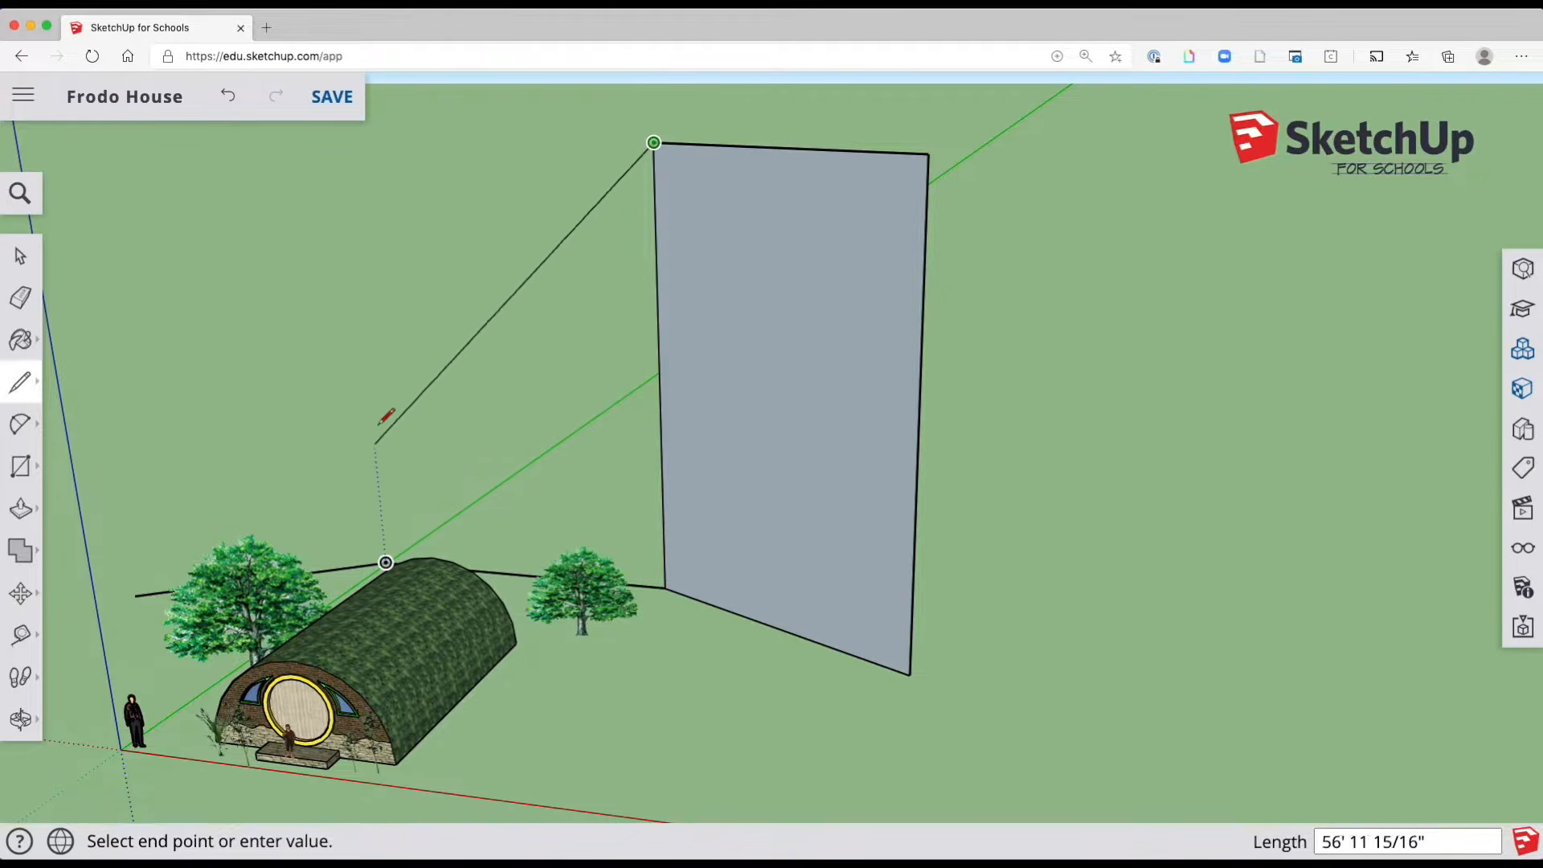
left_click(356, 144)
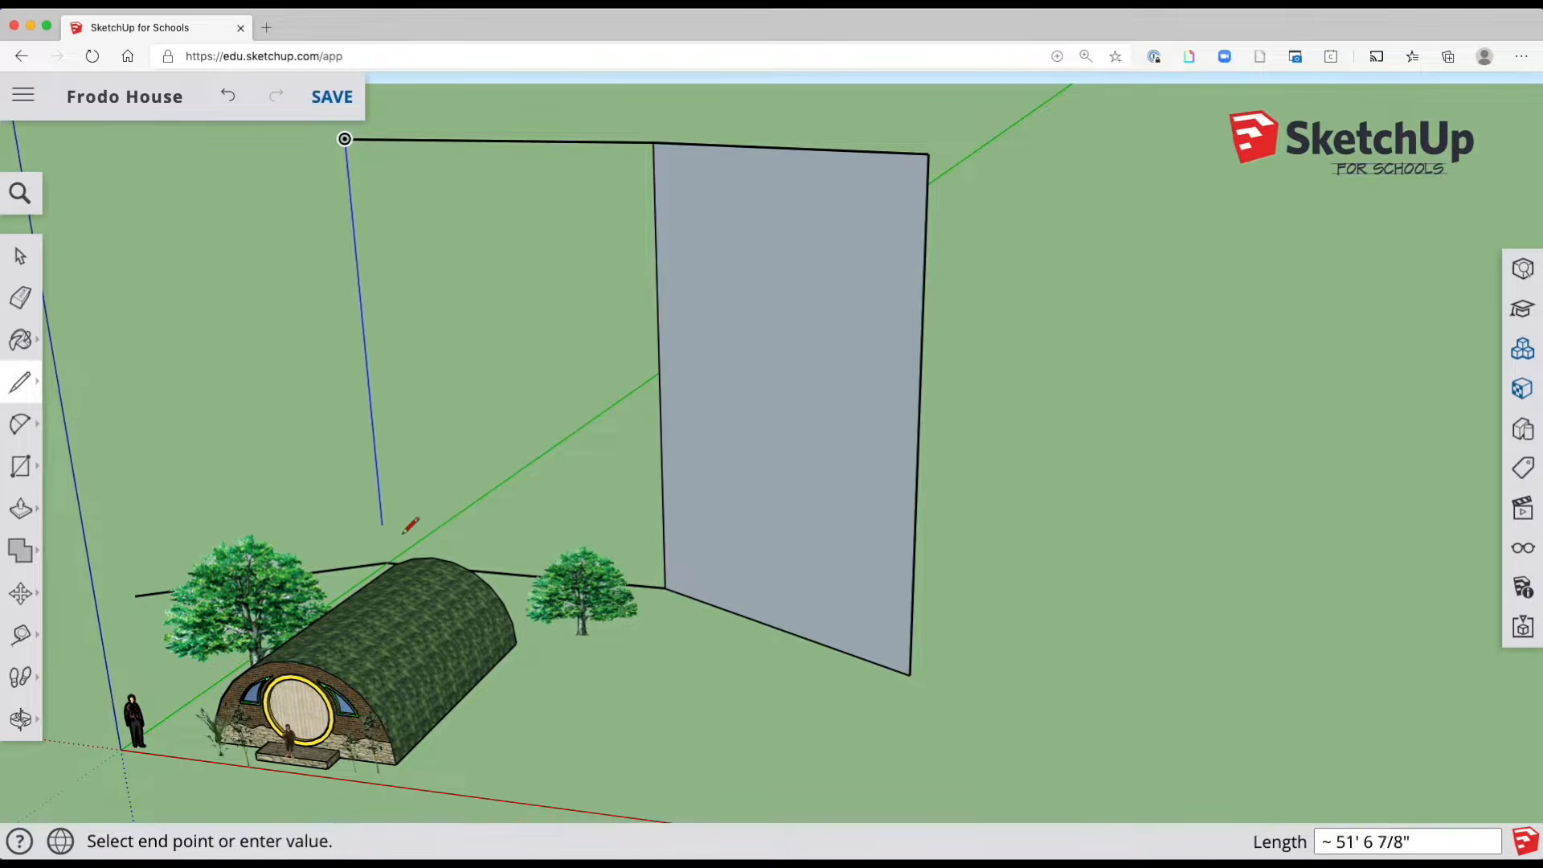
left_click(386, 562)
mouse_move(331, 341)
middle_mouse_down()
mouse_move(499, 334)
mouse_move(624, 417)
mouse_move(618, 277)
middle_mouse_up()
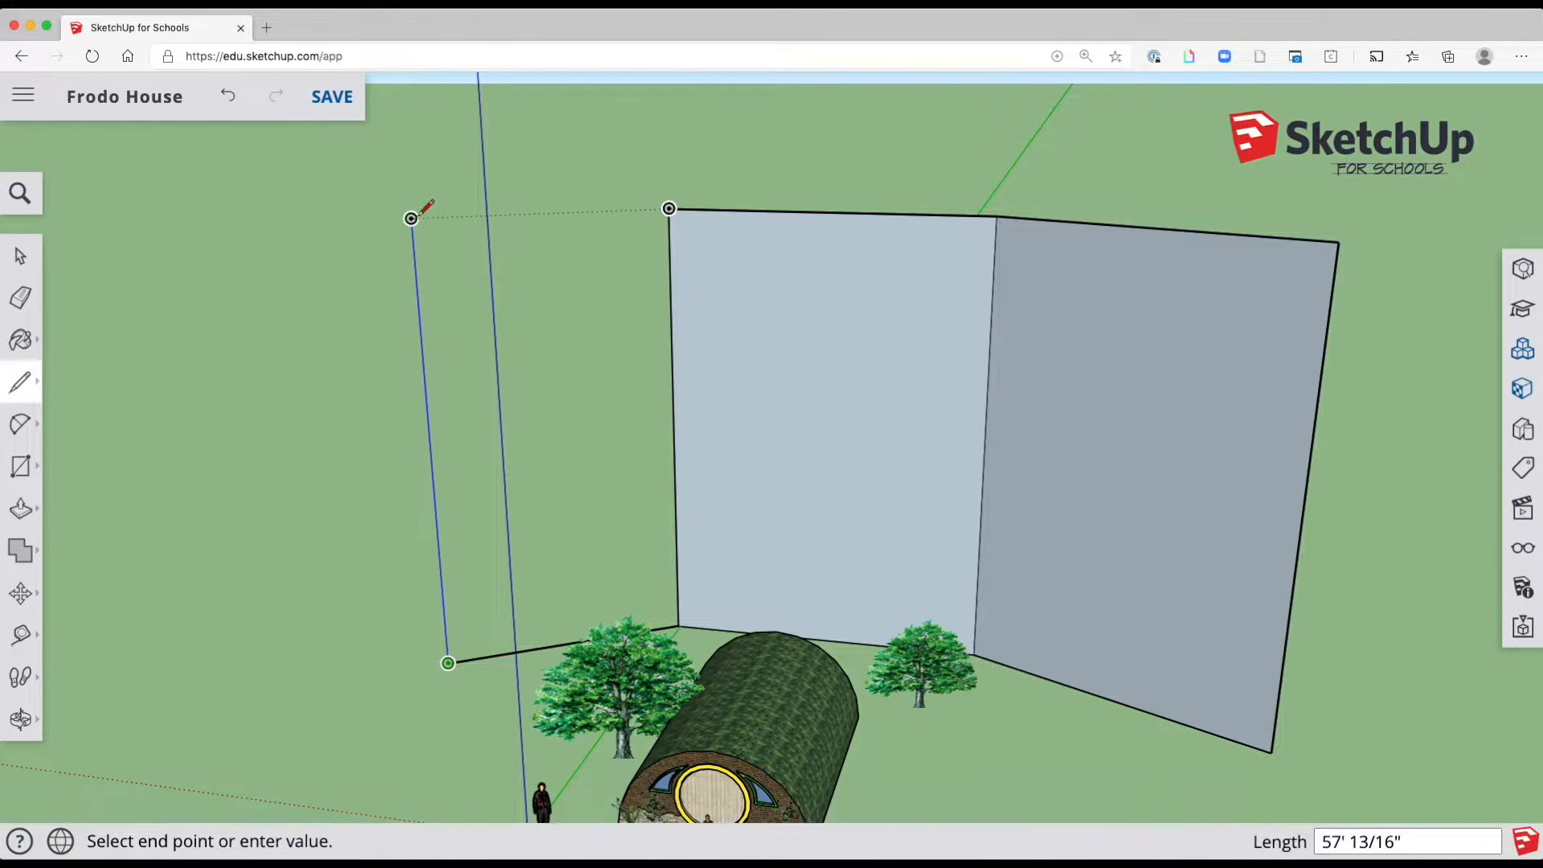
left_click(411, 218)
left_click(669, 208)
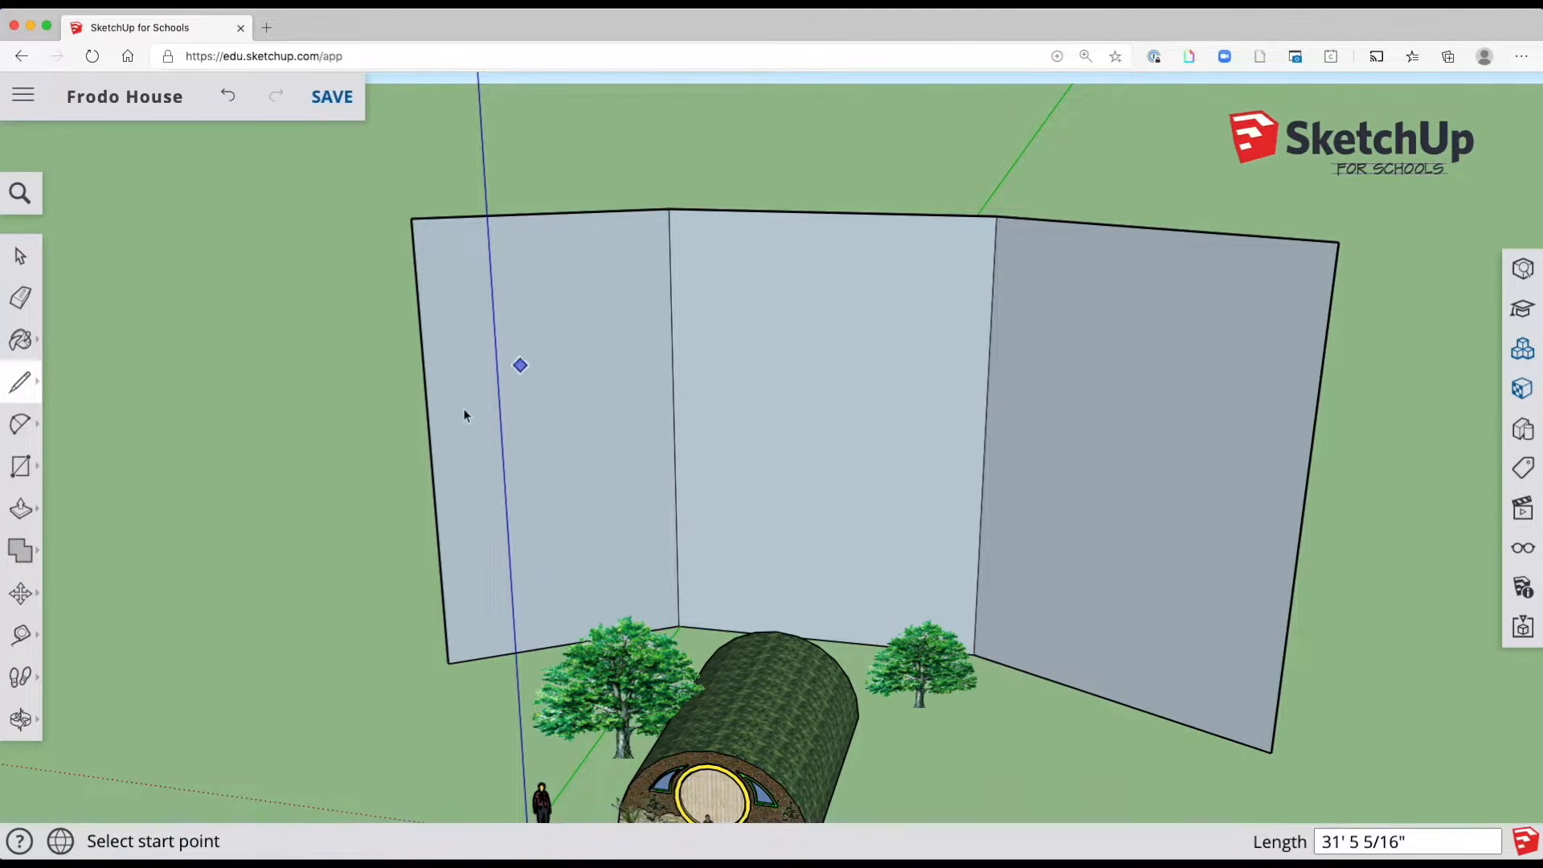
key("space")
Insert IMG_5578.jpg from the computer's Desktop folder as a material
key("o")
left_click_drag(368, 431, 130, 350)
key("space")
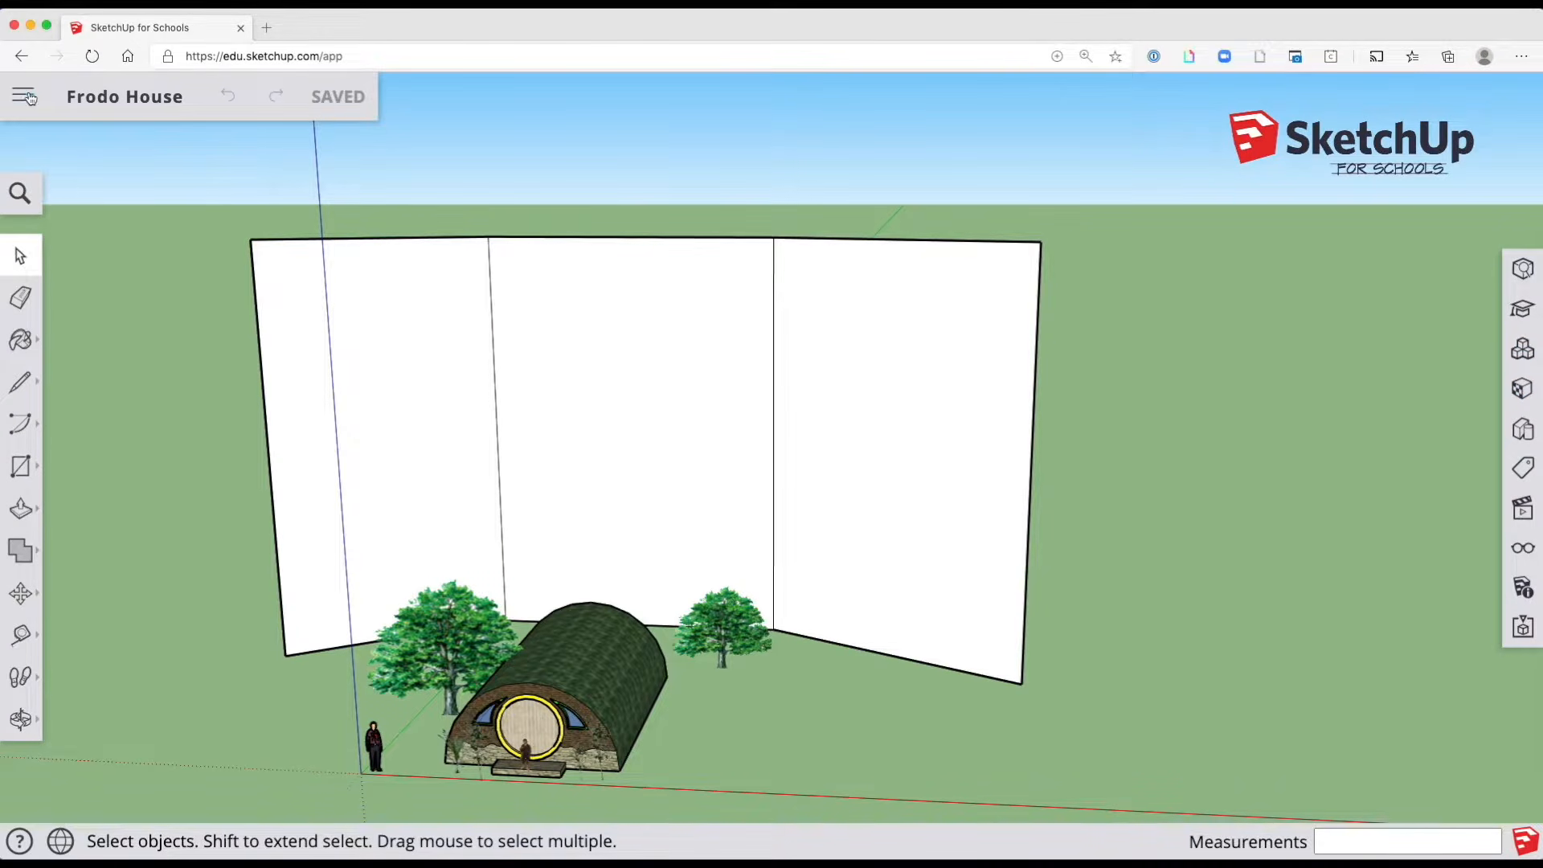
left_click(30, 97)
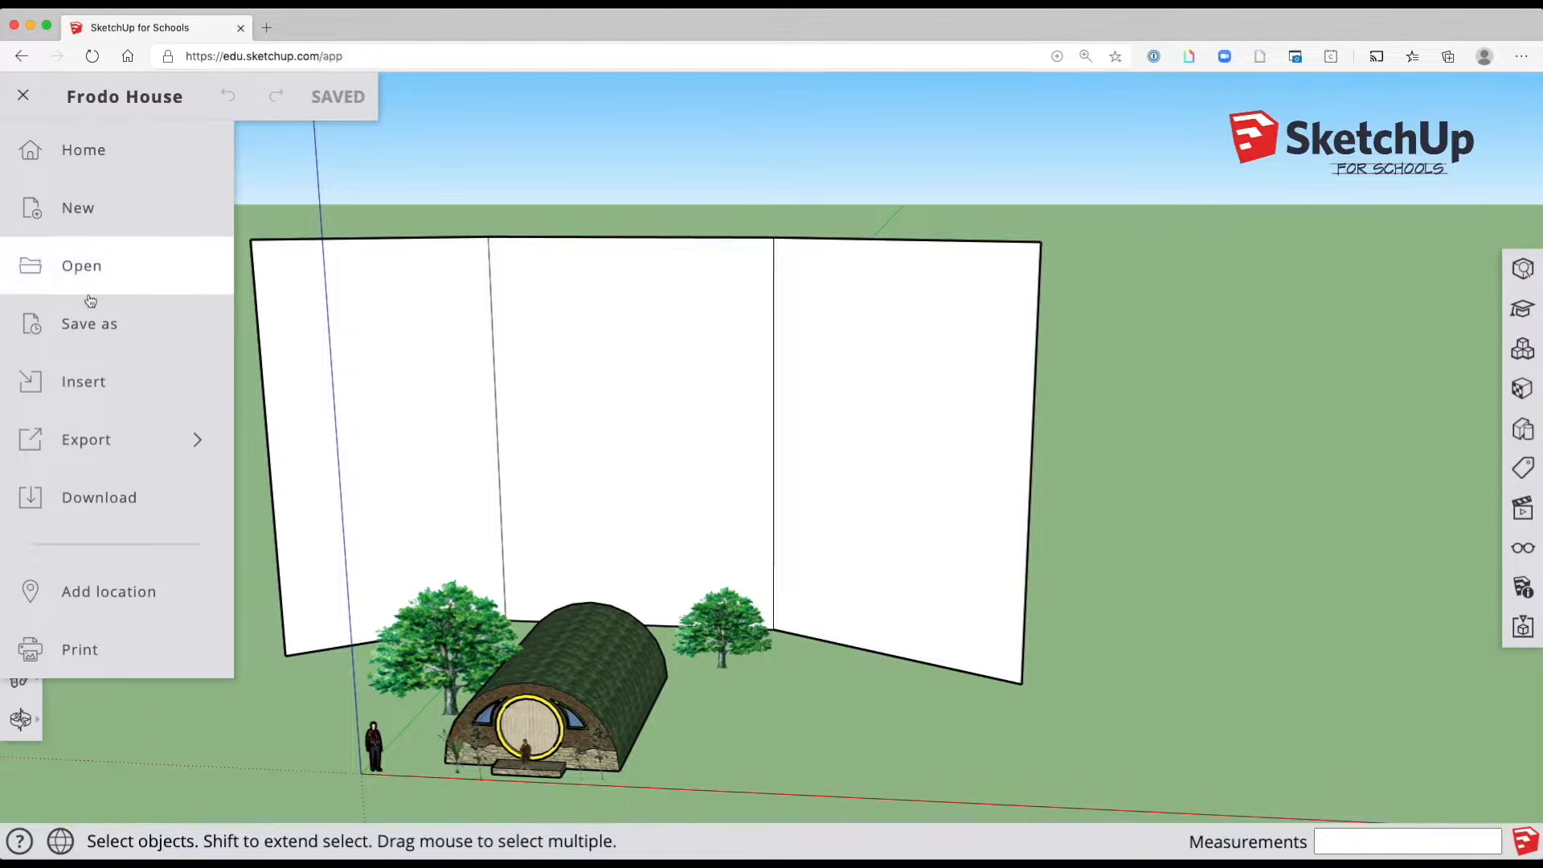
left_click(102, 383)
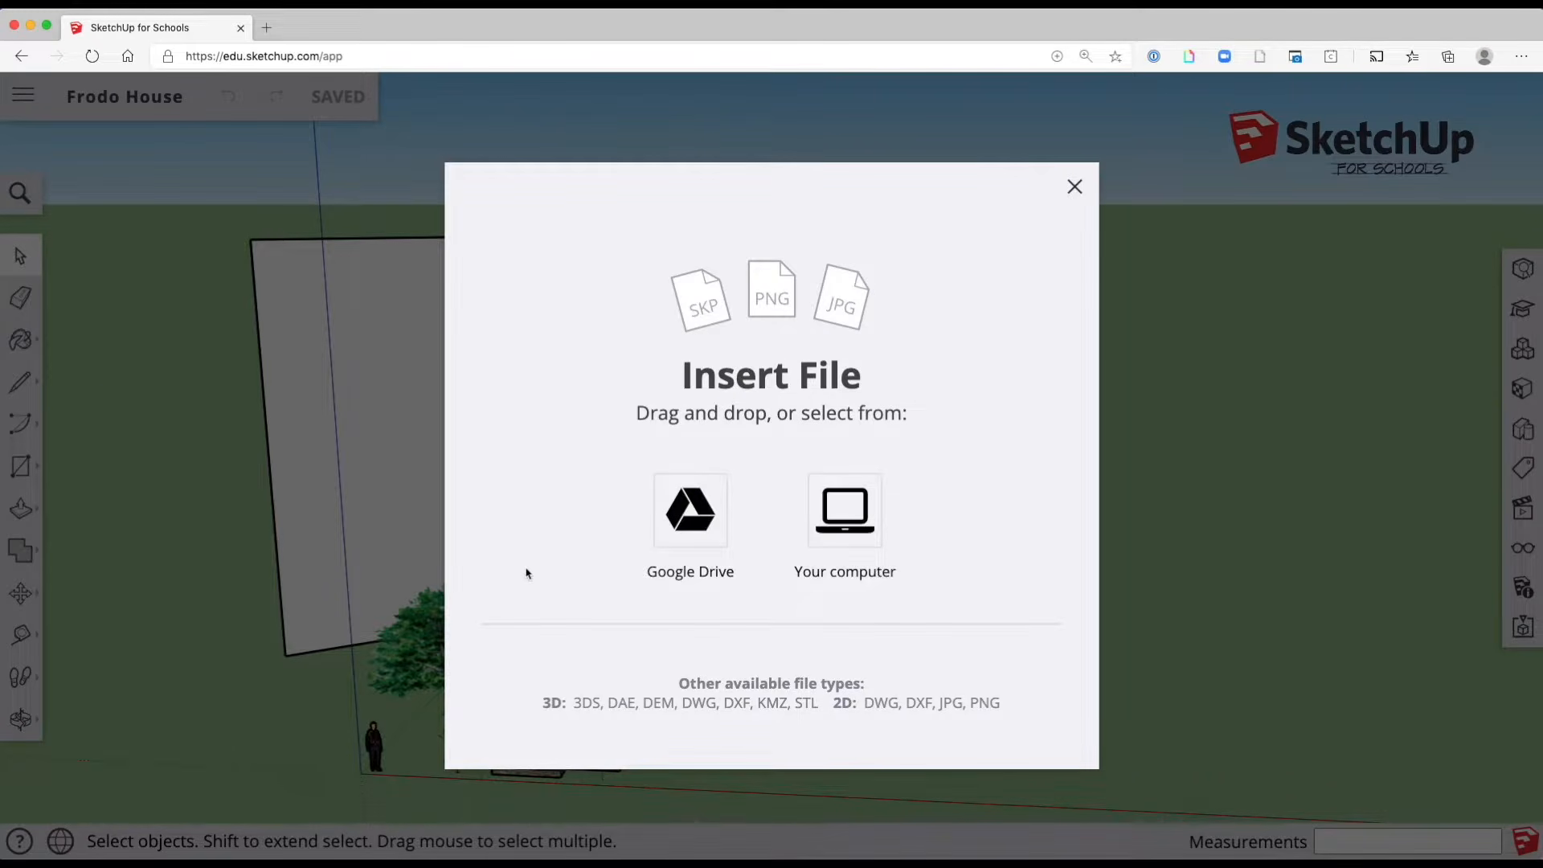
left_click(846, 515)
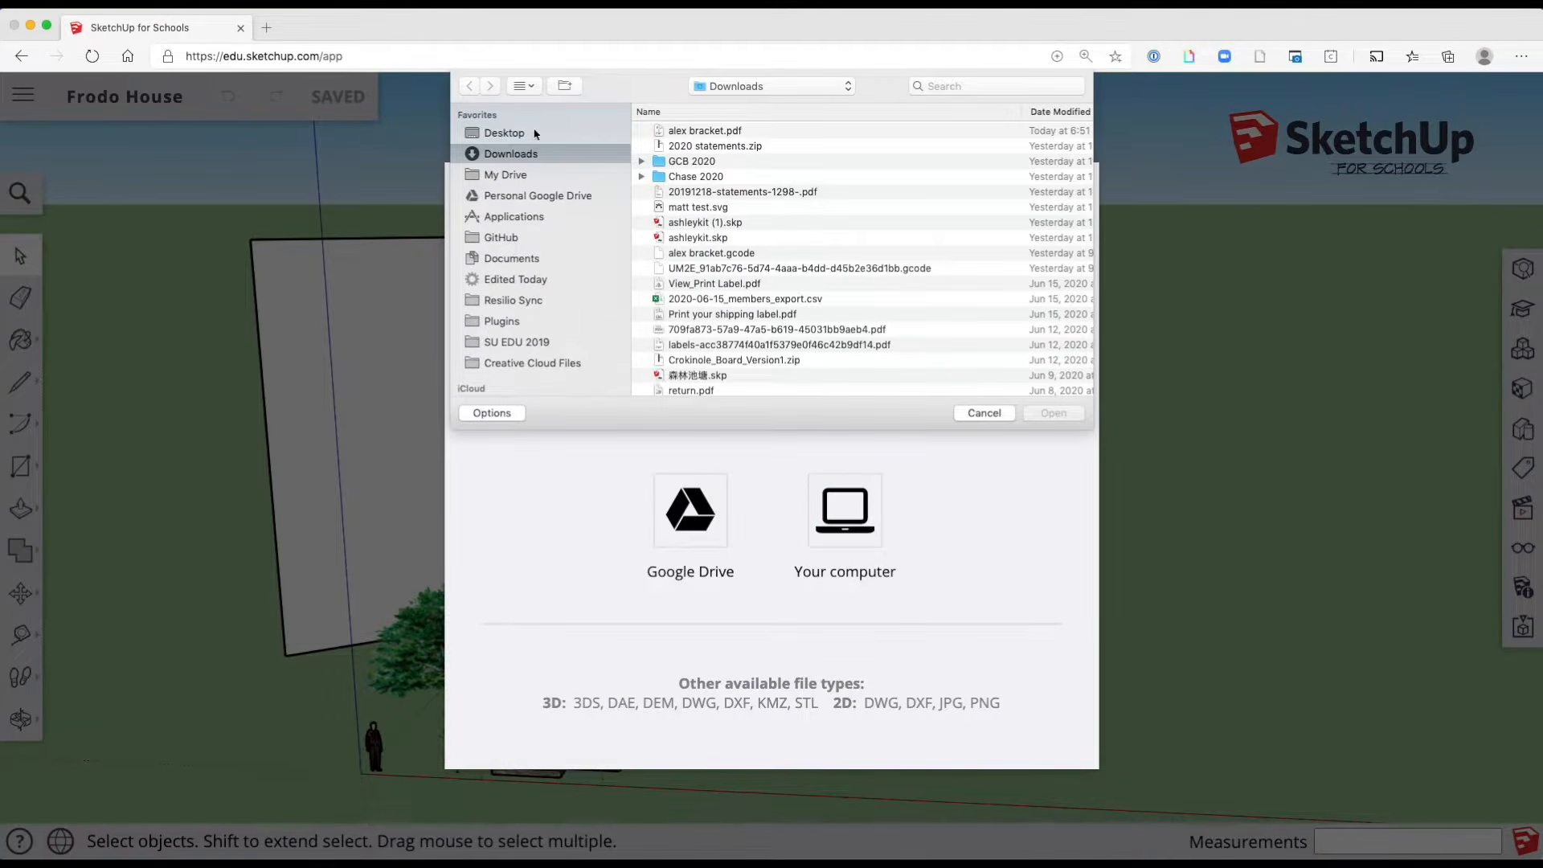
left_click(504, 133)
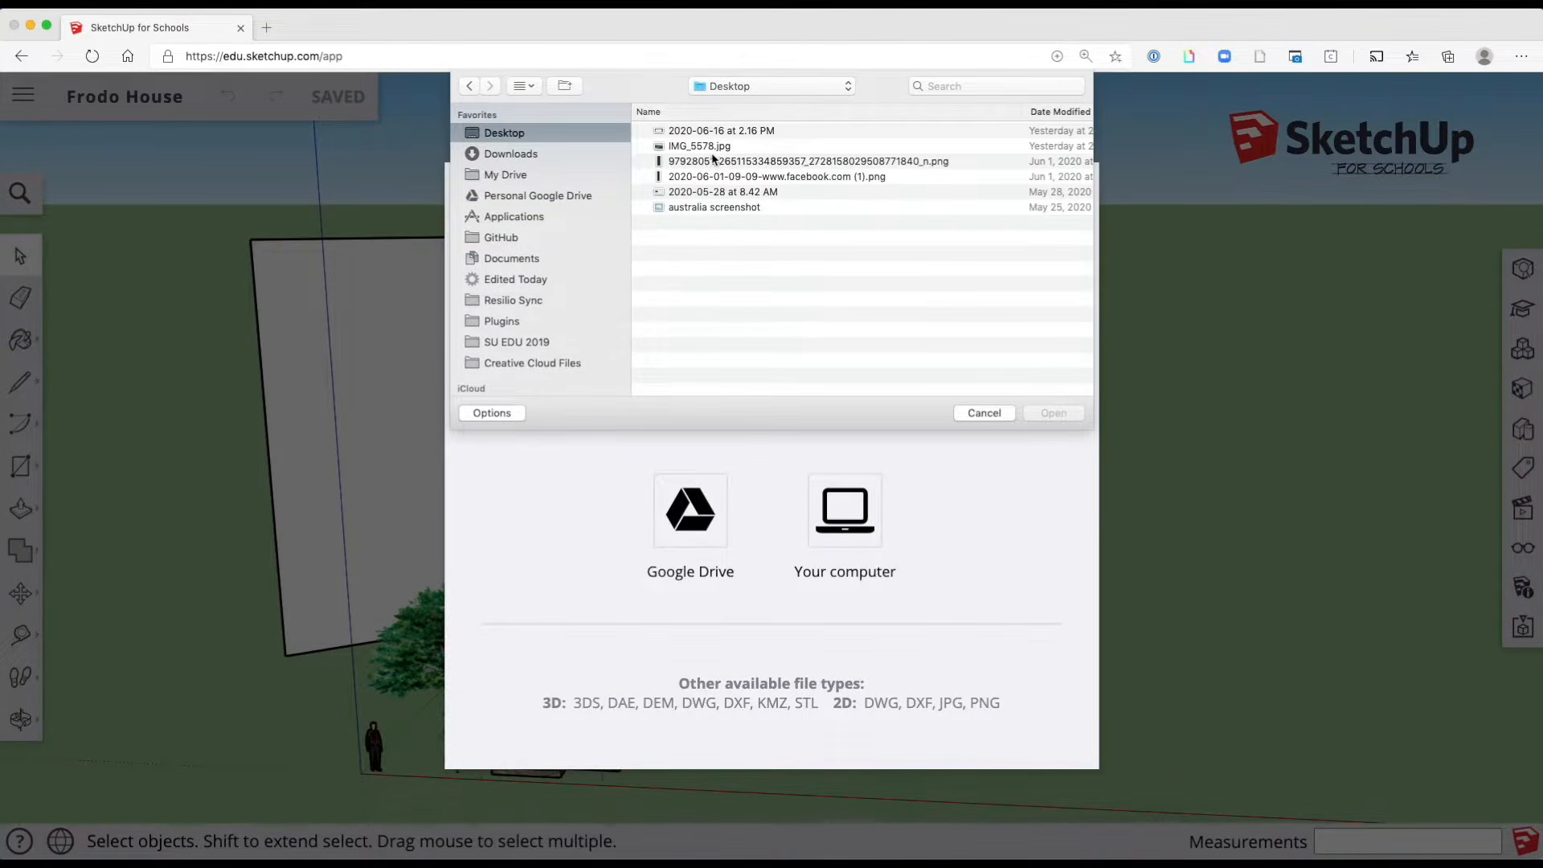
left_click(712, 149)
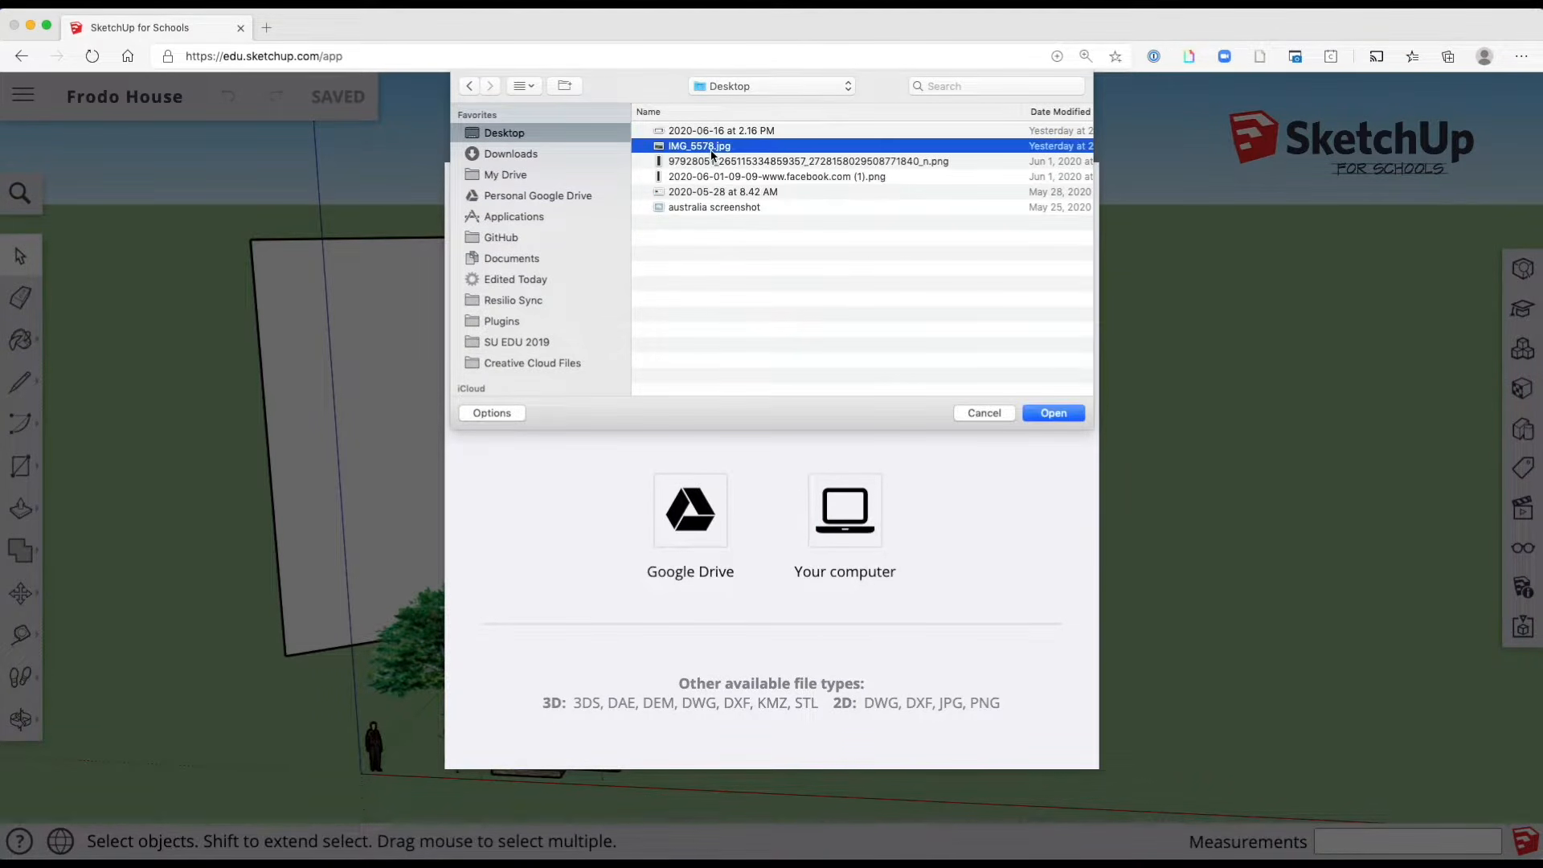
left_click(1068, 417)
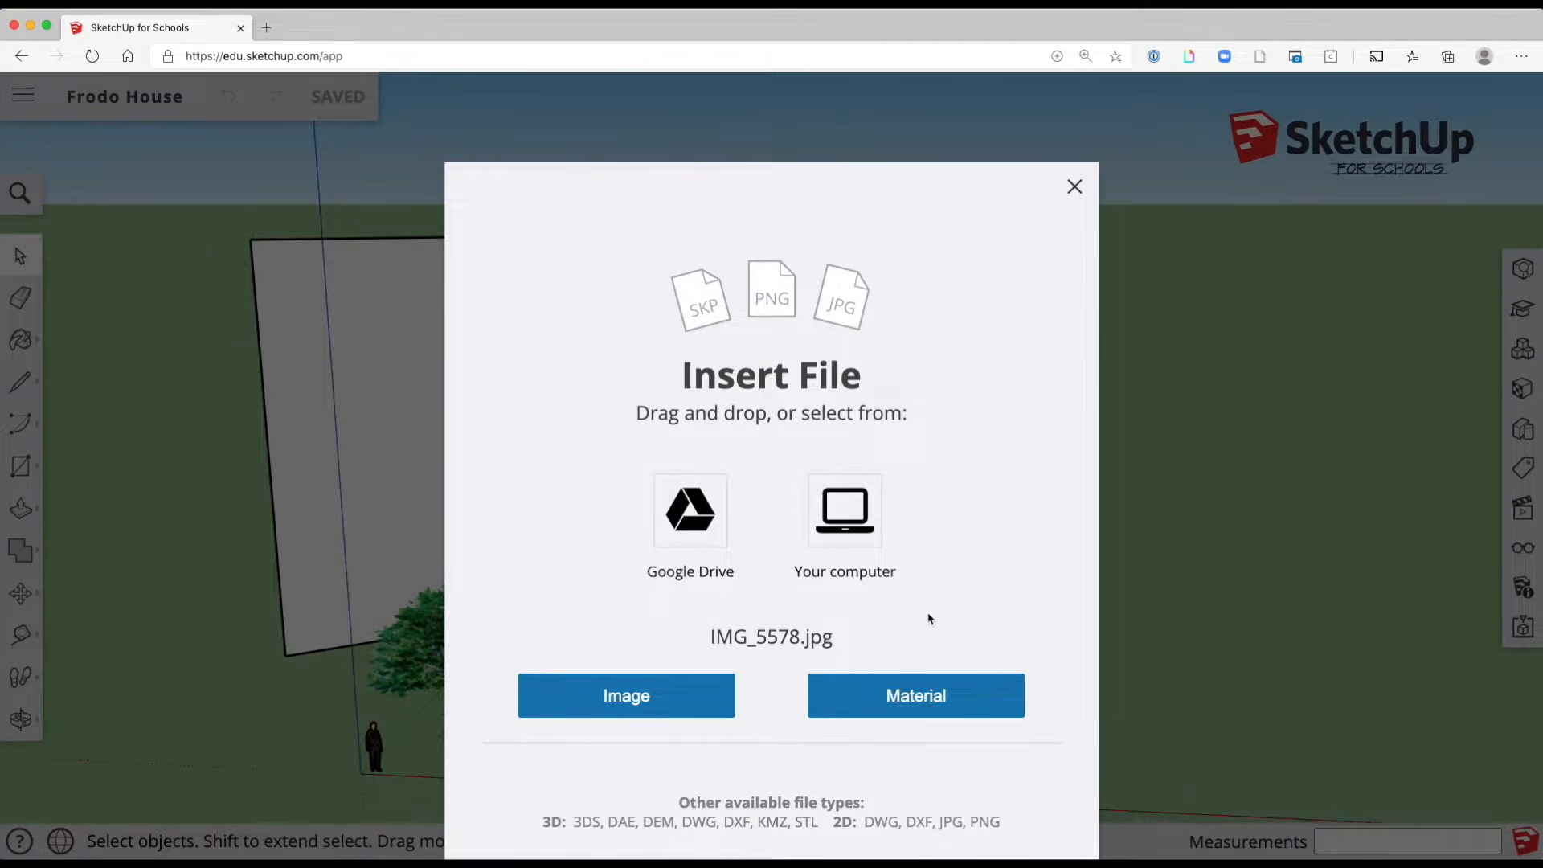
left_click(911, 693)
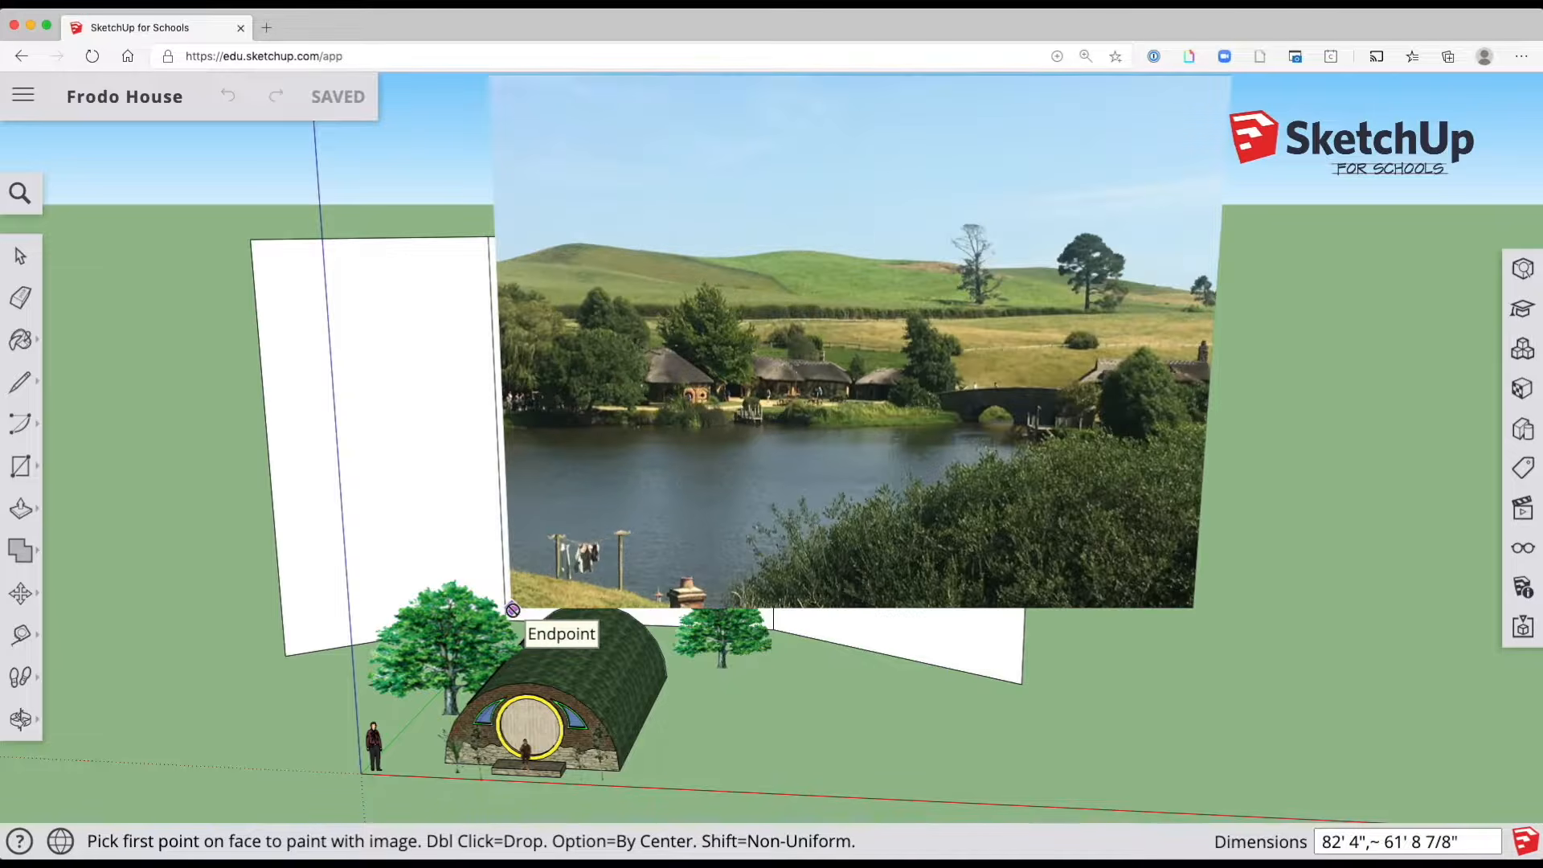
Paint the middle backdrop panel with the imported image, fitting it from the panel's lower-left to its upper-right corner
middle_click_drag(512, 610, 562, 557)
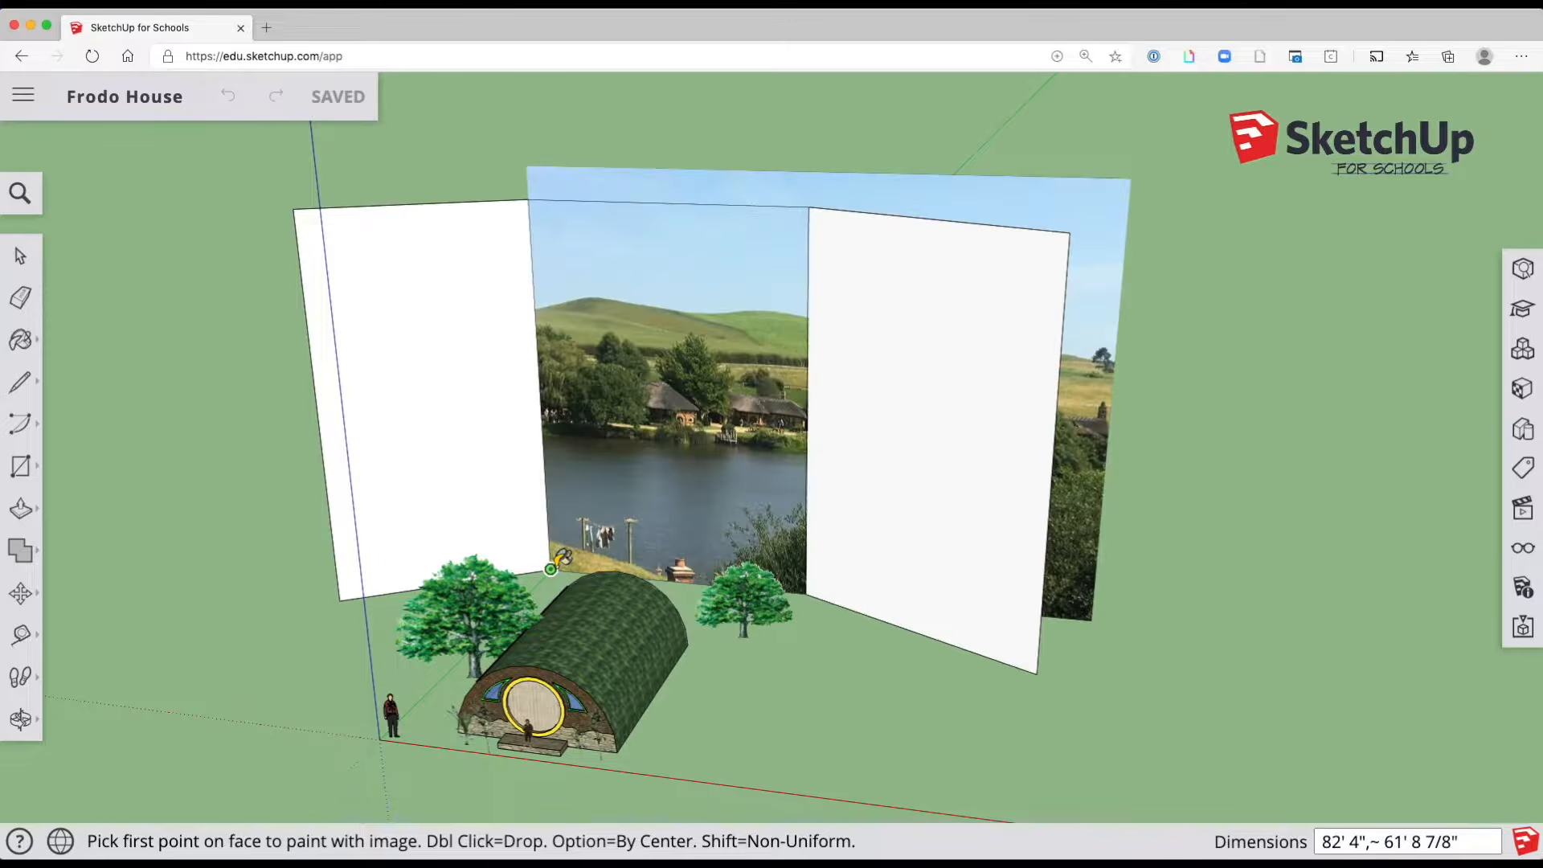
left_click(658, 459)
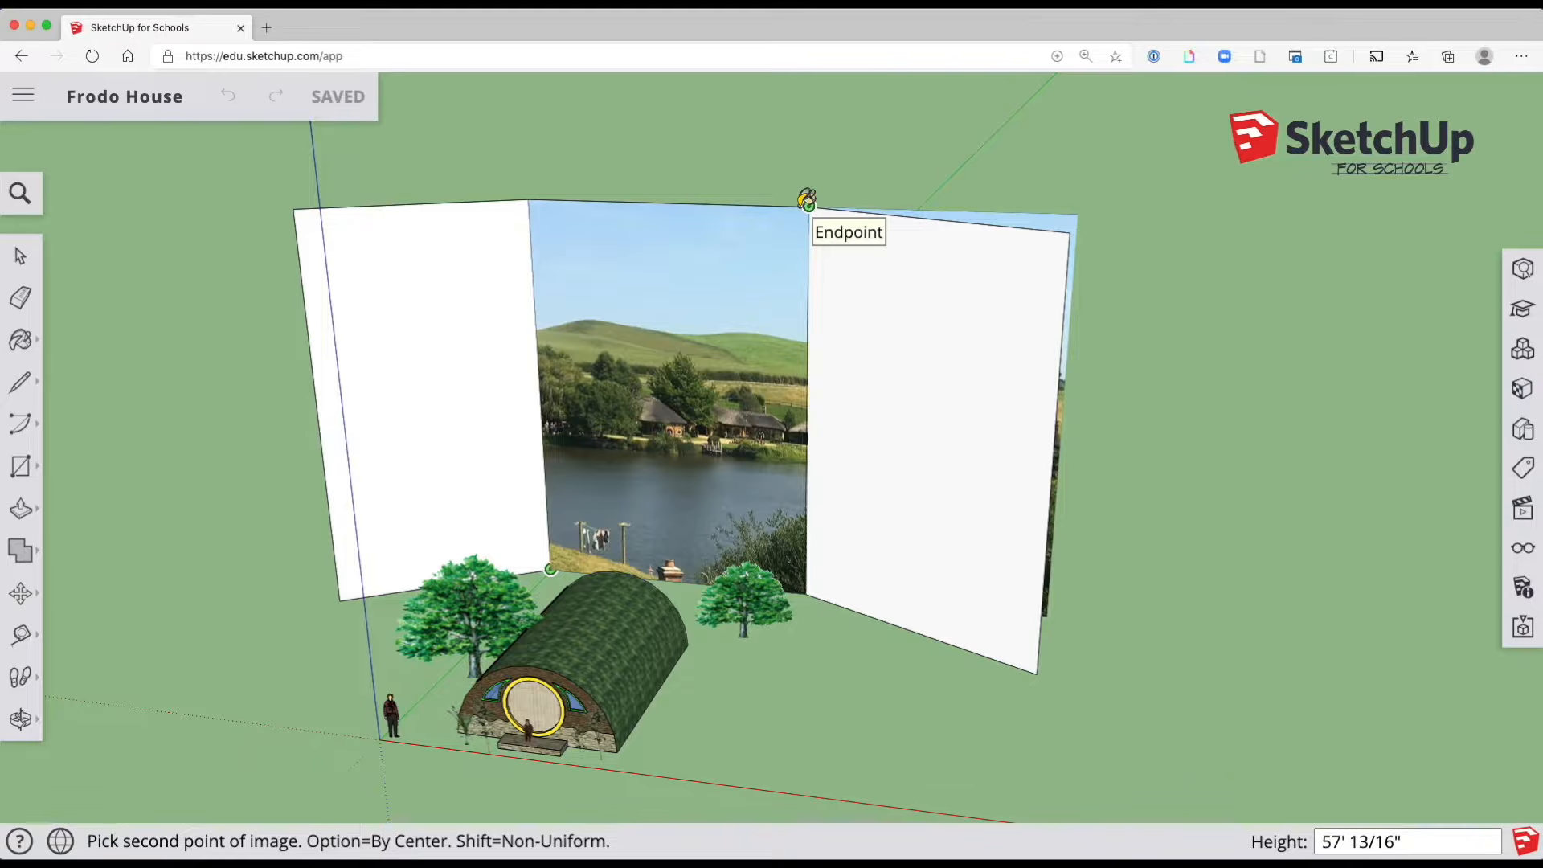
left_click(806, 200)
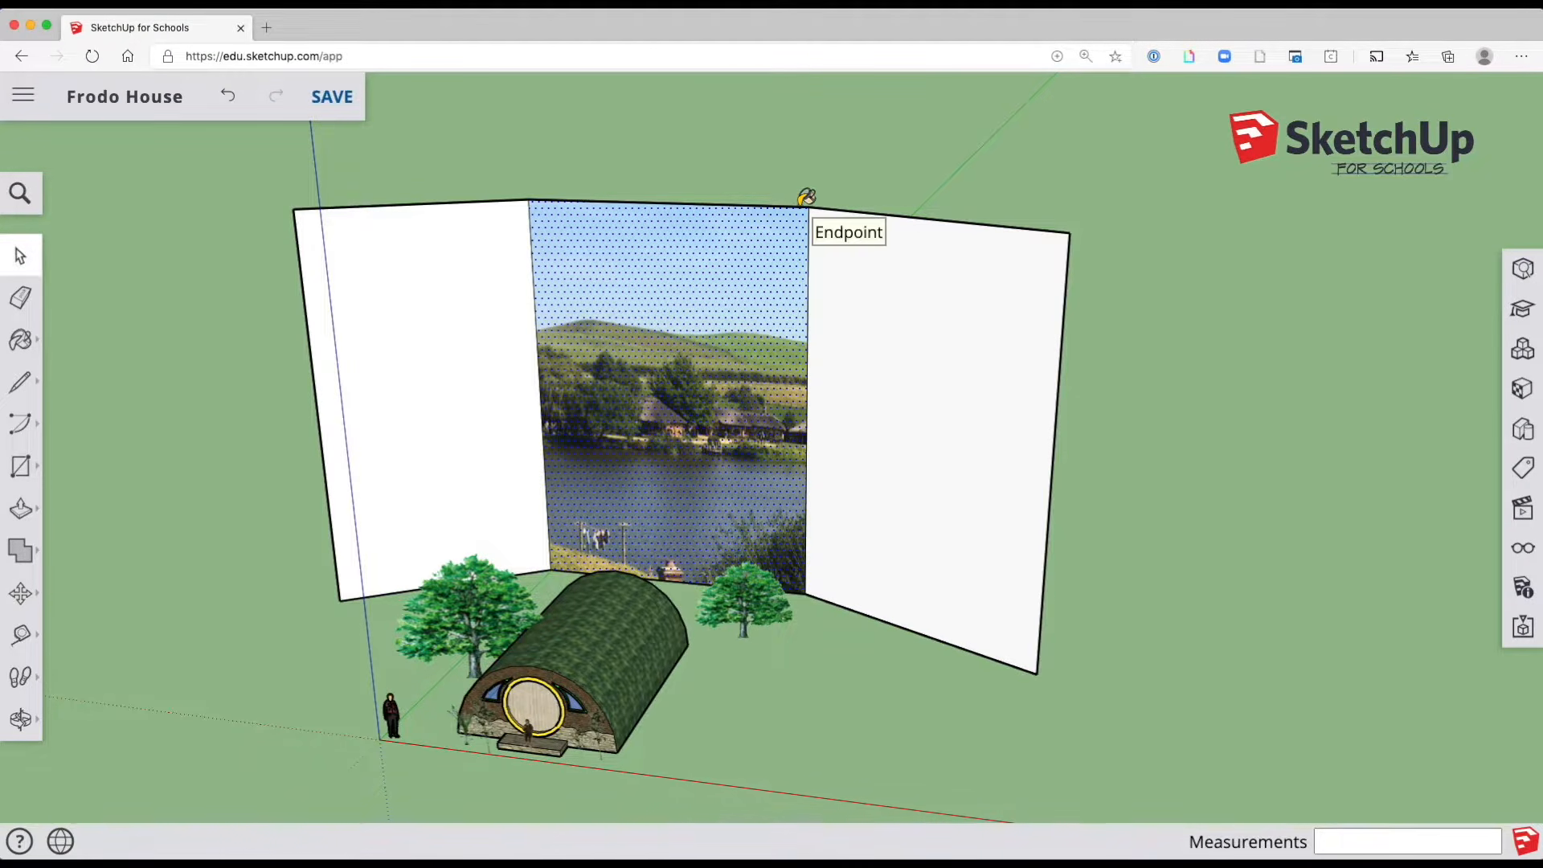
key("space")
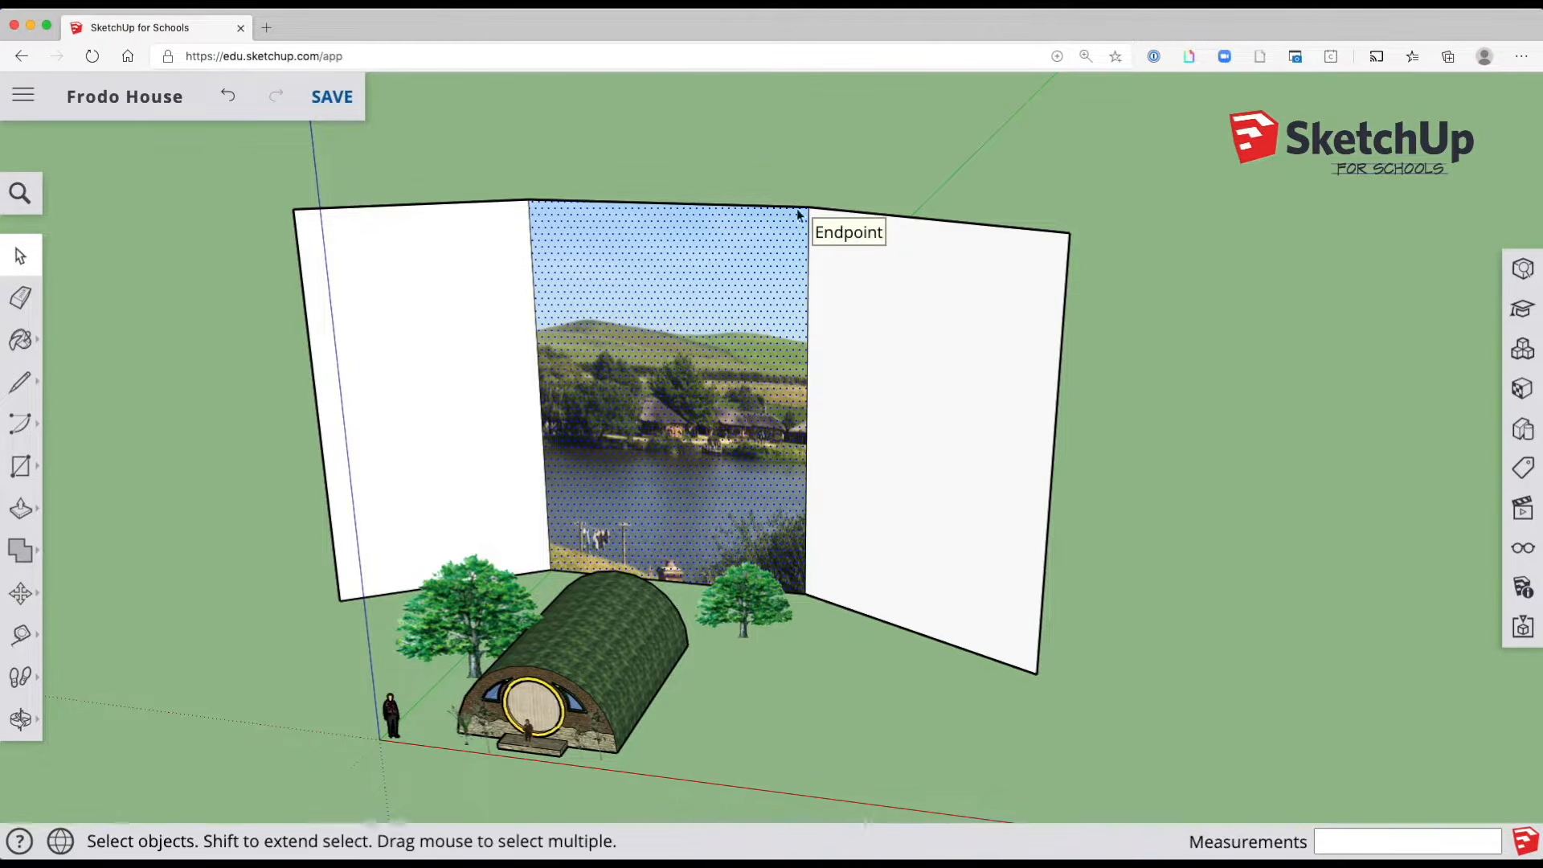
Start positioning the texture on the middle panel and shift the landscape image to the left
middle_click_drag(678, 307, 669, 343)
right_click(656, 351)
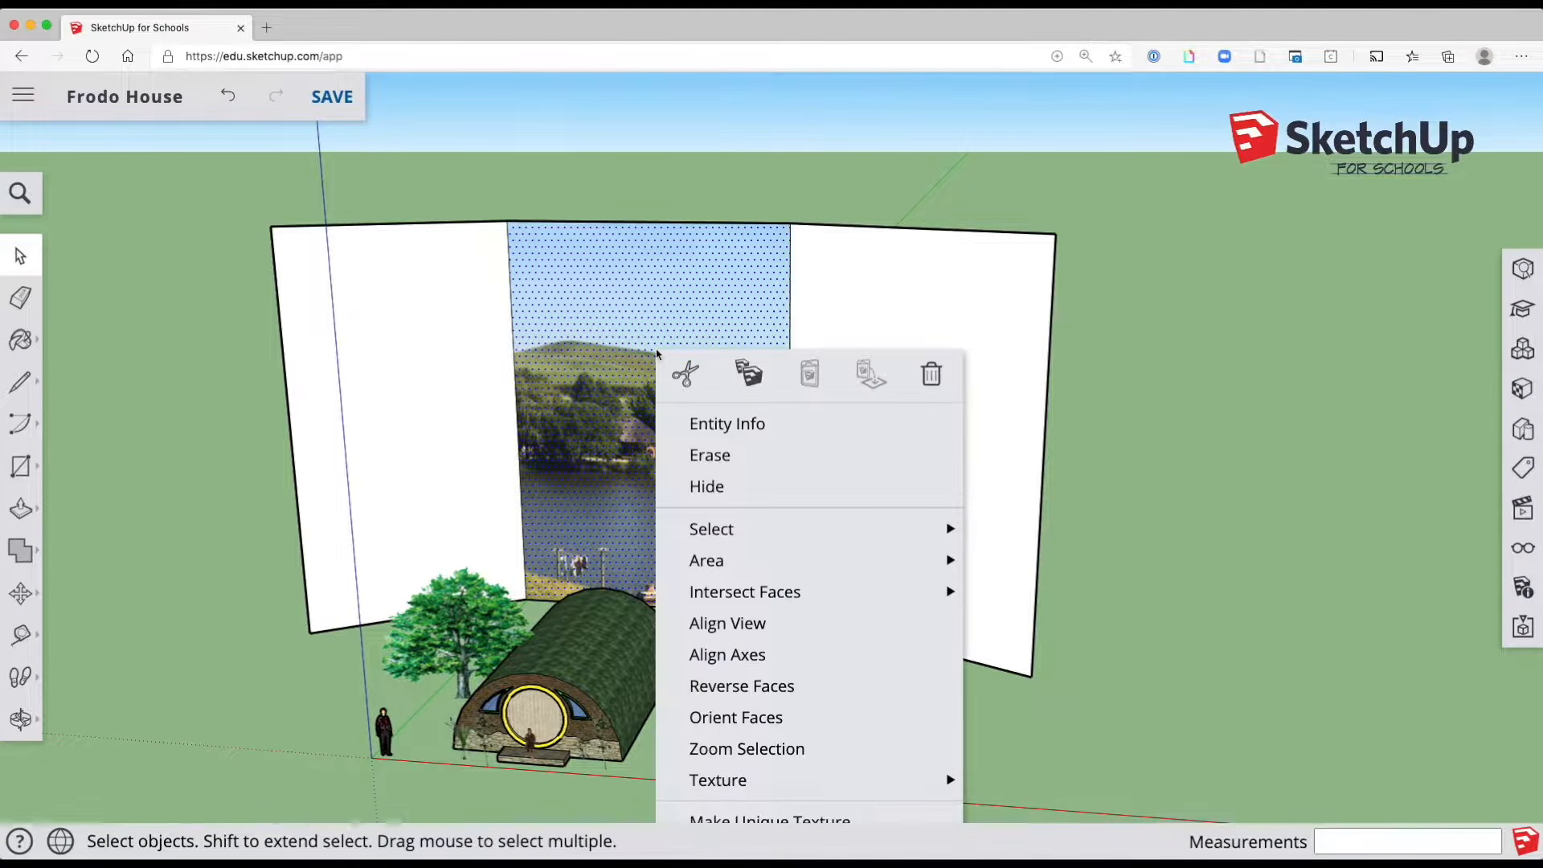
mouse_move(803, 780)
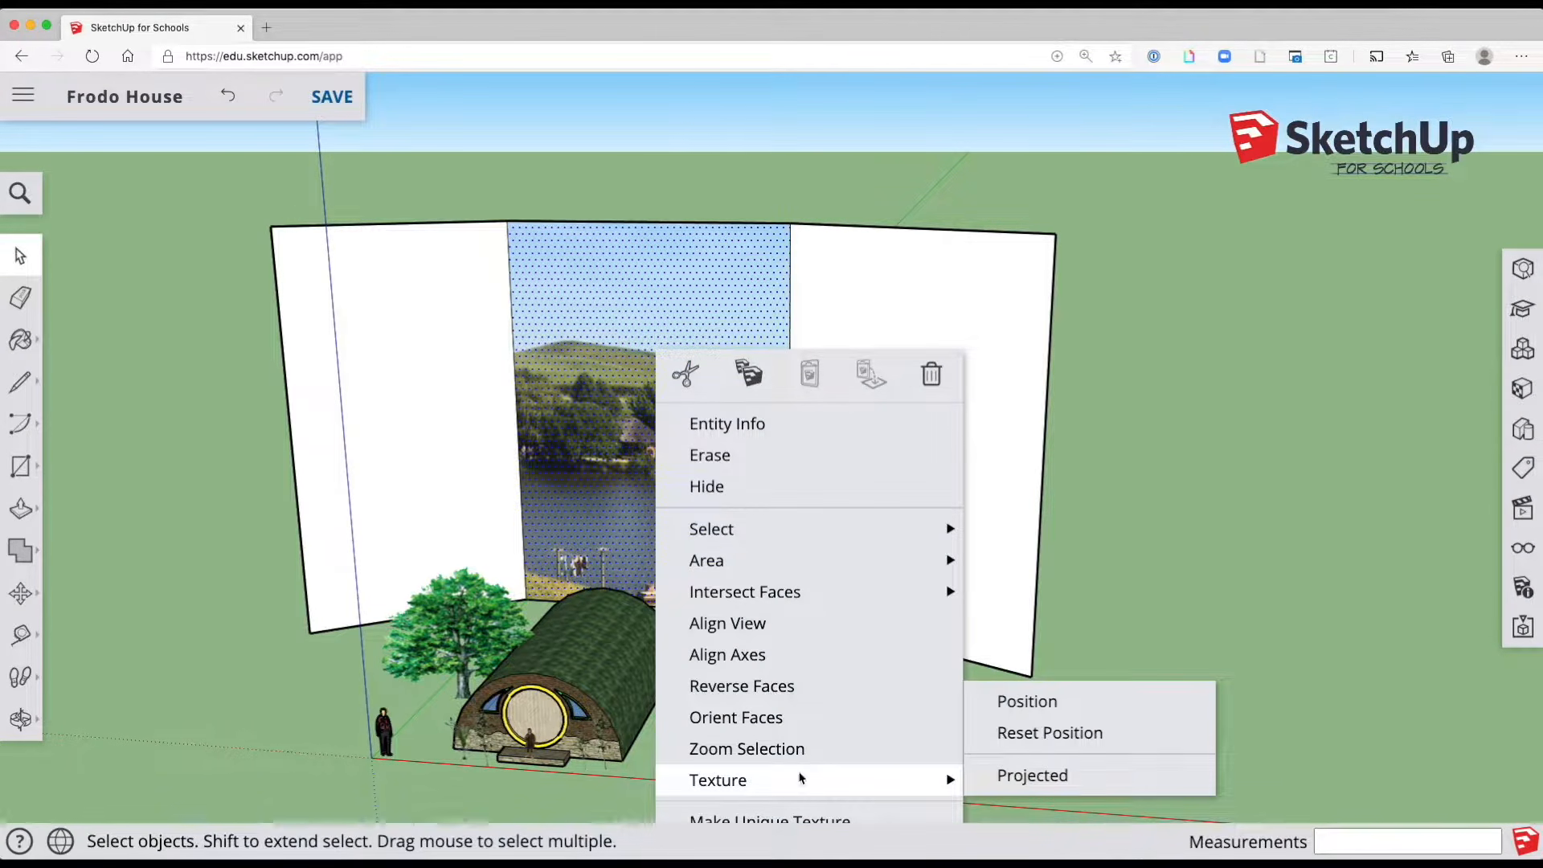
left_click(1026, 702)
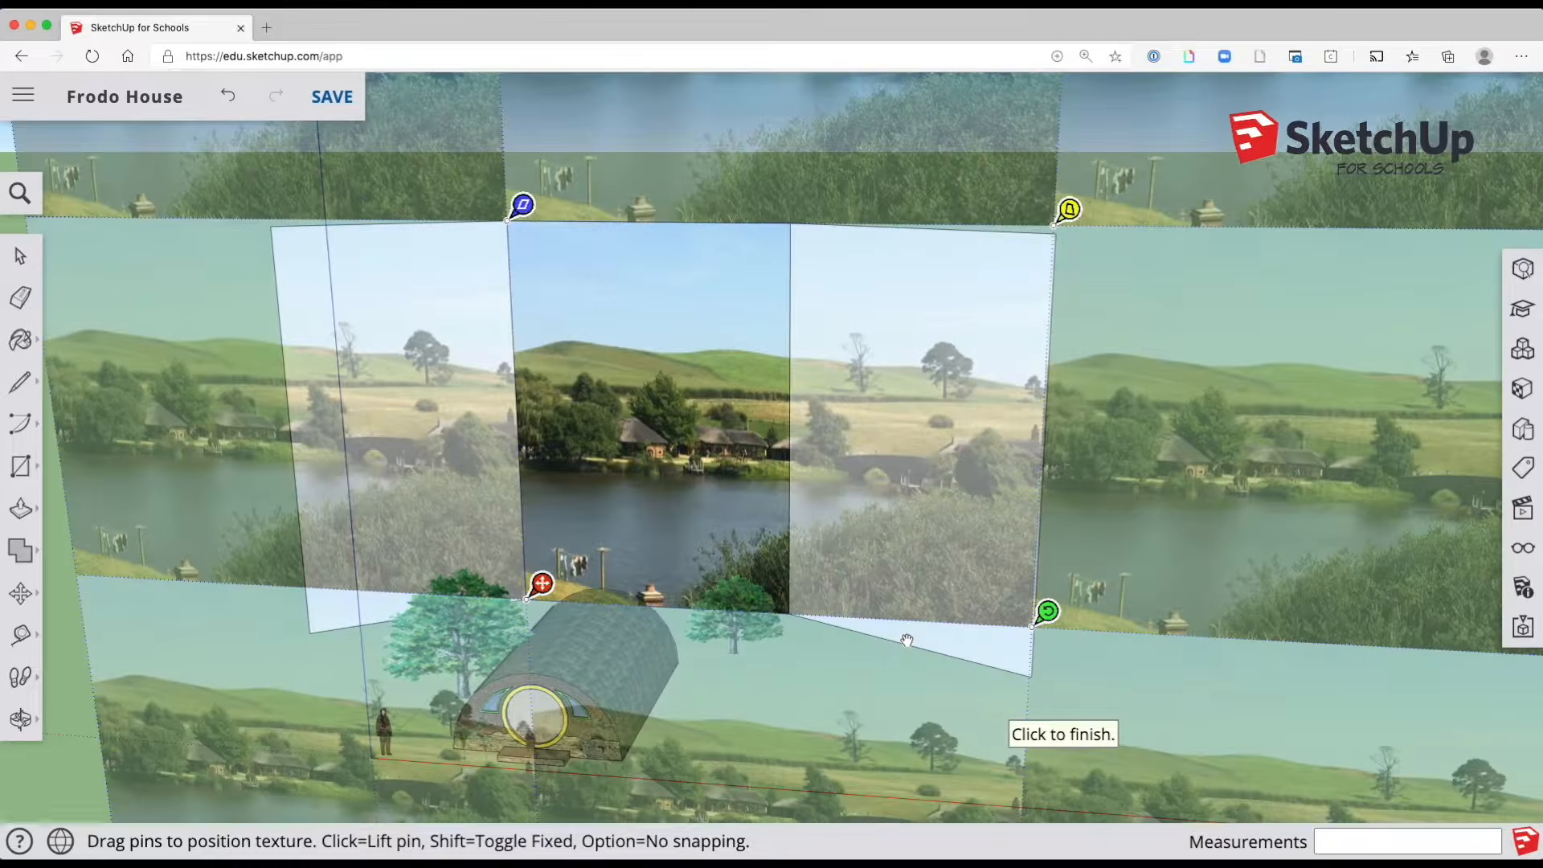
scroll(906, 640, "up", 3)
scroll(906, 639, "down", 5)
middle_click_drag(906, 639, 1000, 543)
left_click_drag(811, 513, 701, 509)
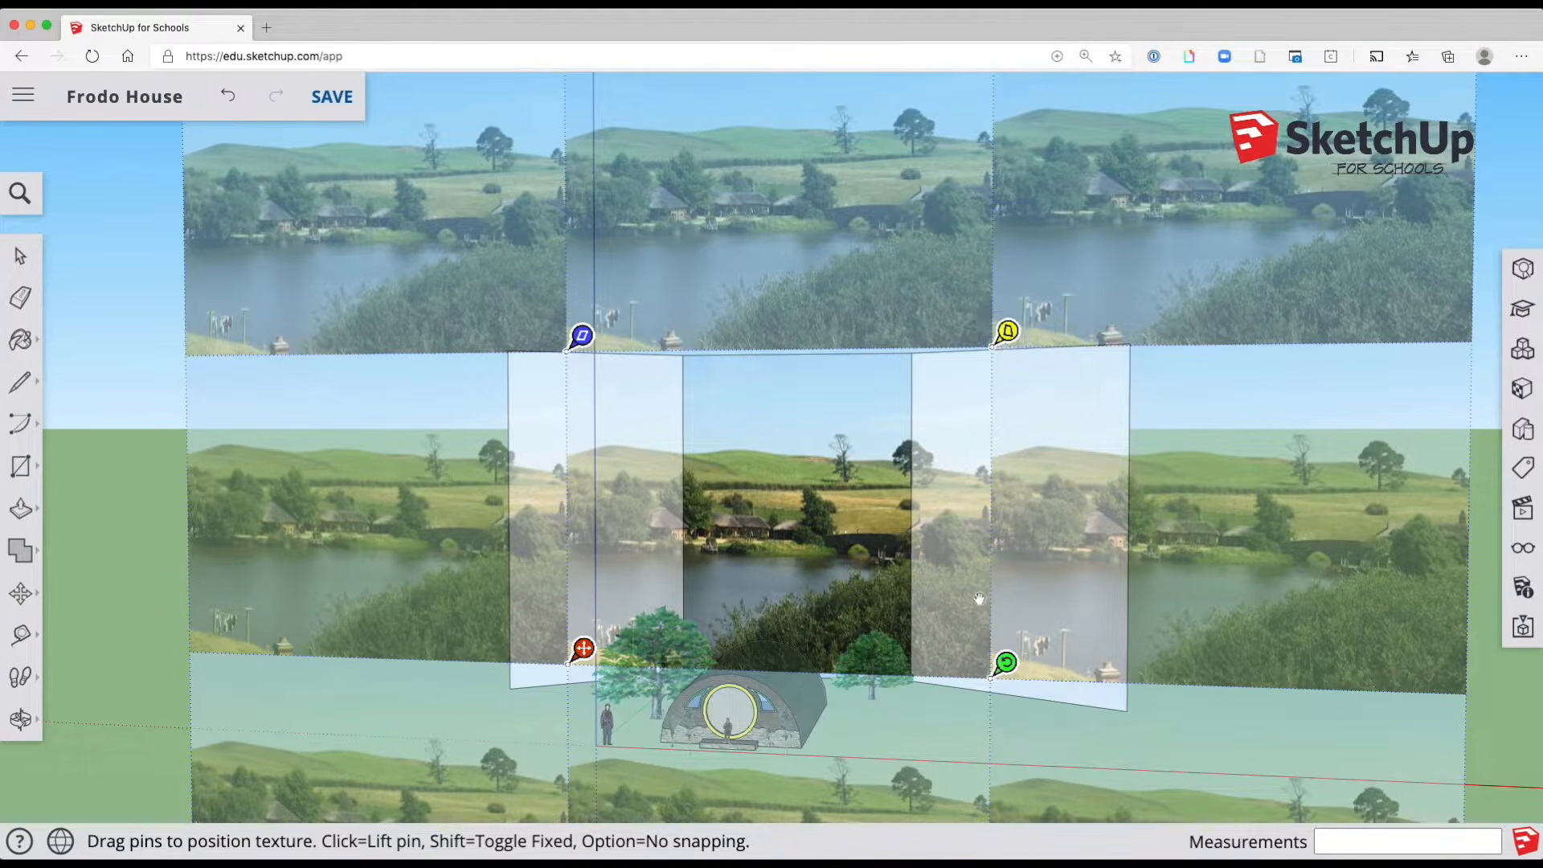
Scale the image up from the left panel's lower corner to span all three panels, lower it slightly, and finish positioning
left_click_drag(572, 655, 520, 681)
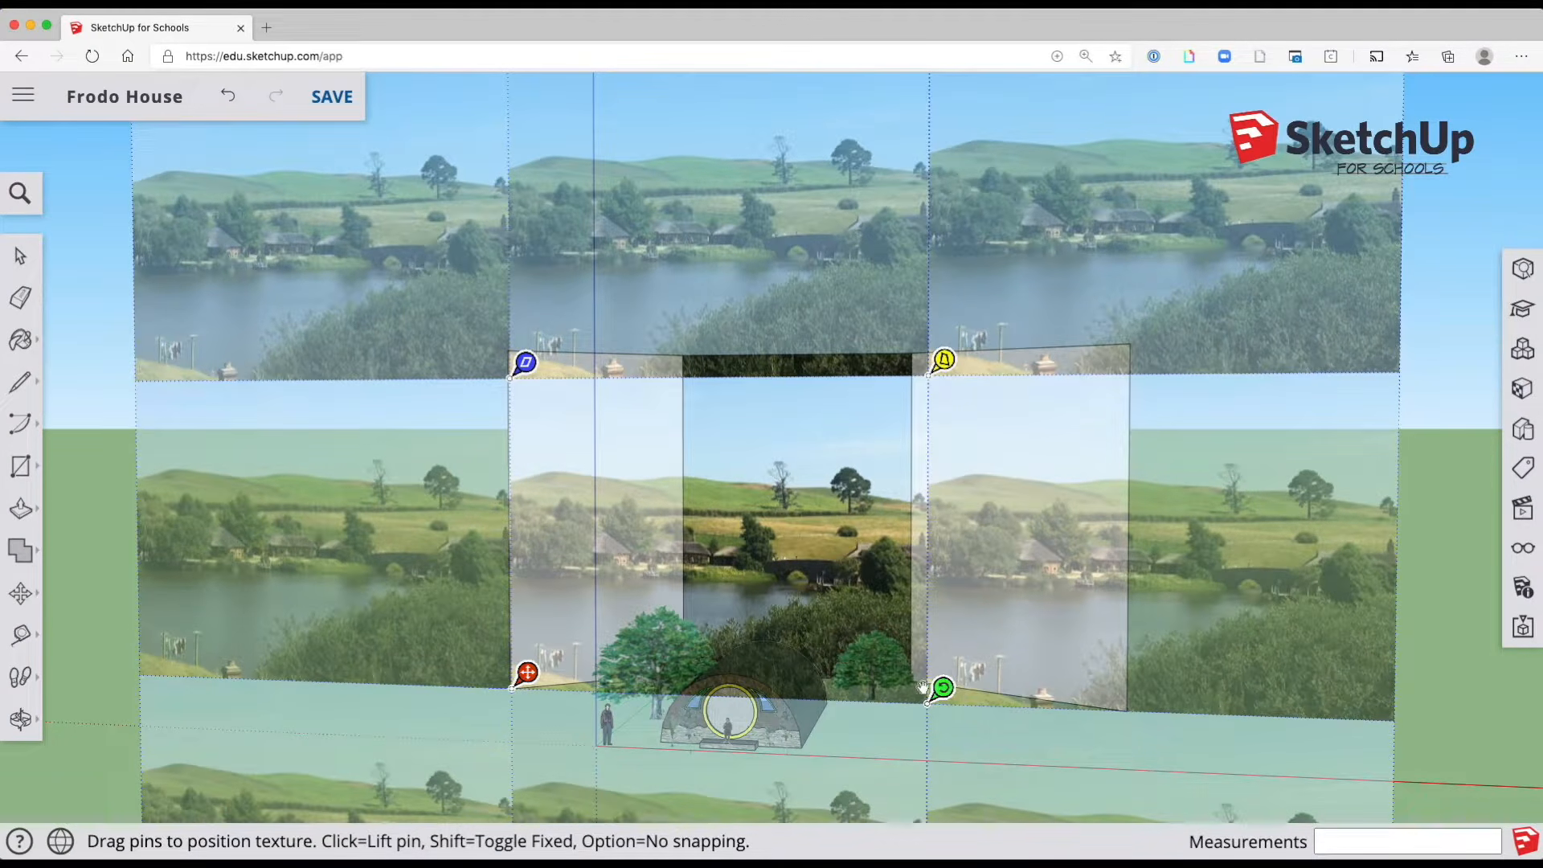
left_click_drag(942, 689, 1184, 717)
left_click_drag(1026, 626, 1004, 722)
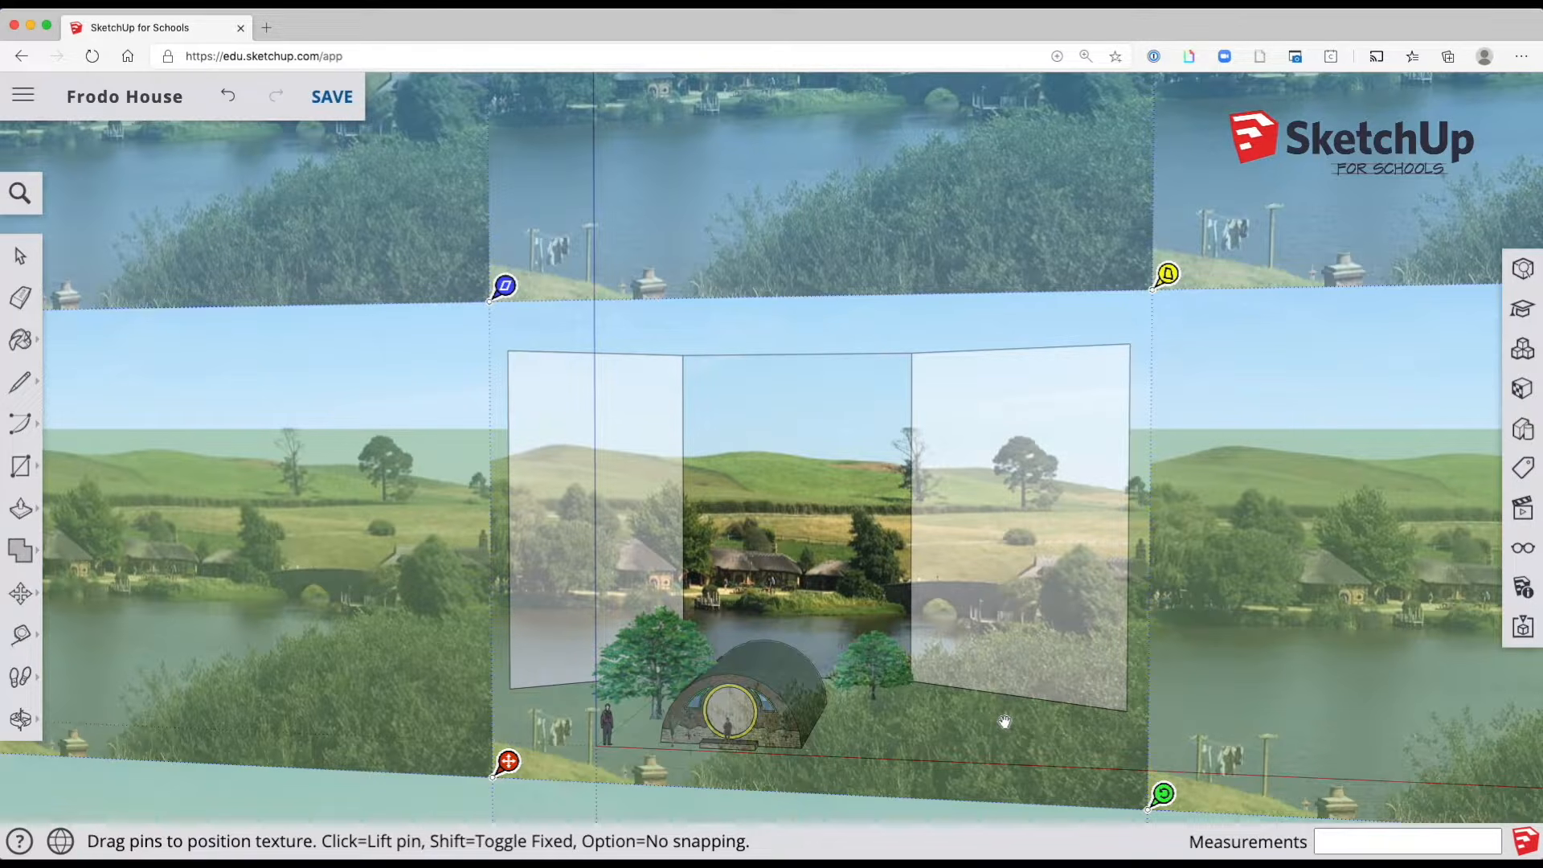
right_click(844, 547)
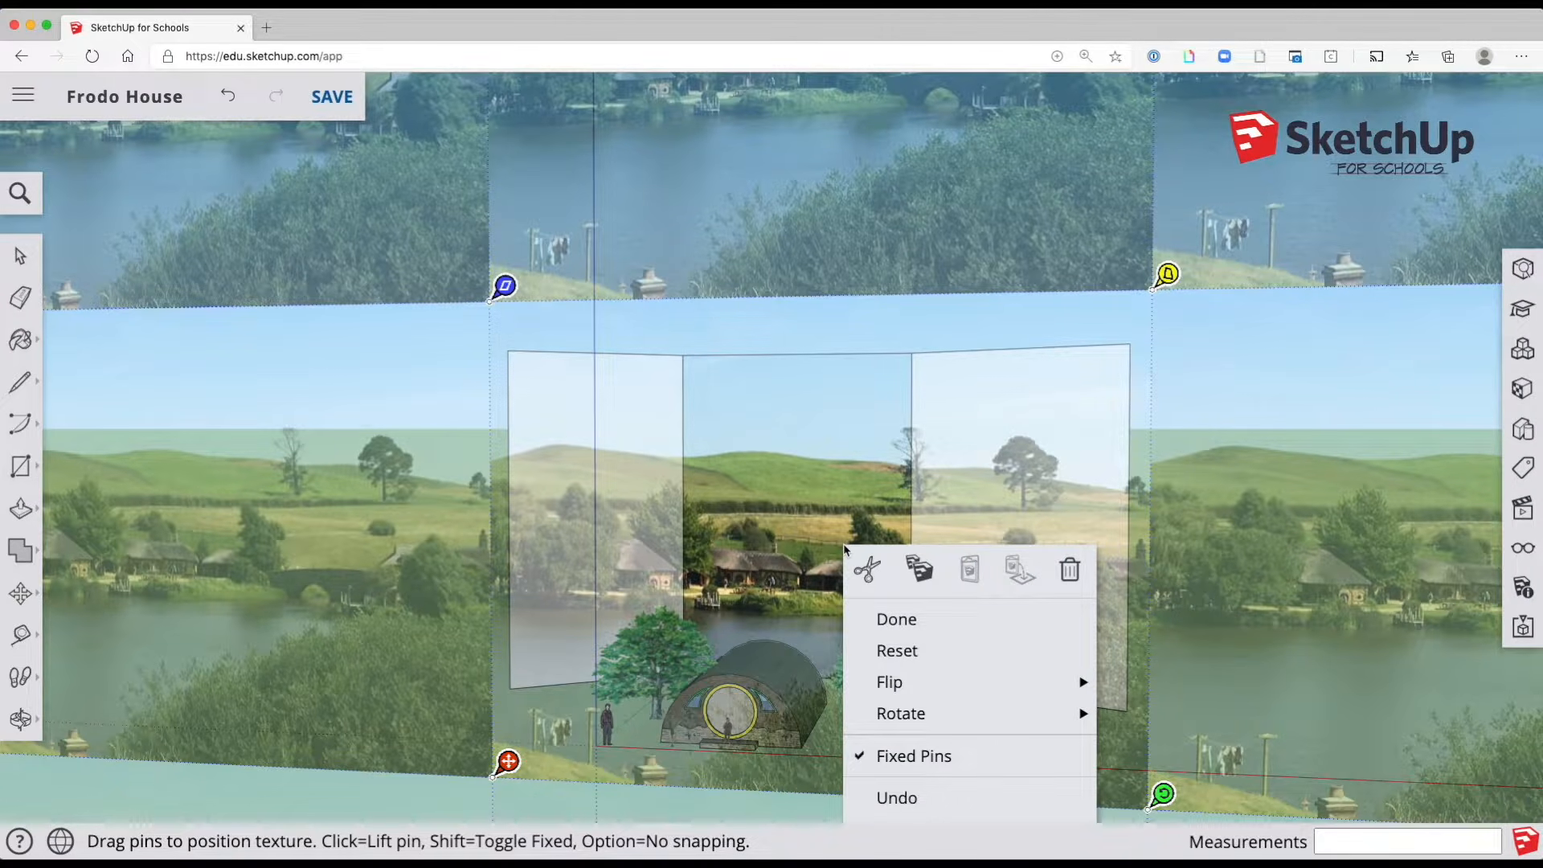
left_click(908, 618)
Sample the positioned landscape image from the middle panel and paint the left backdrop panel with it
middle_click(743, 508)
middle_click_drag(743, 508, 855, 702)
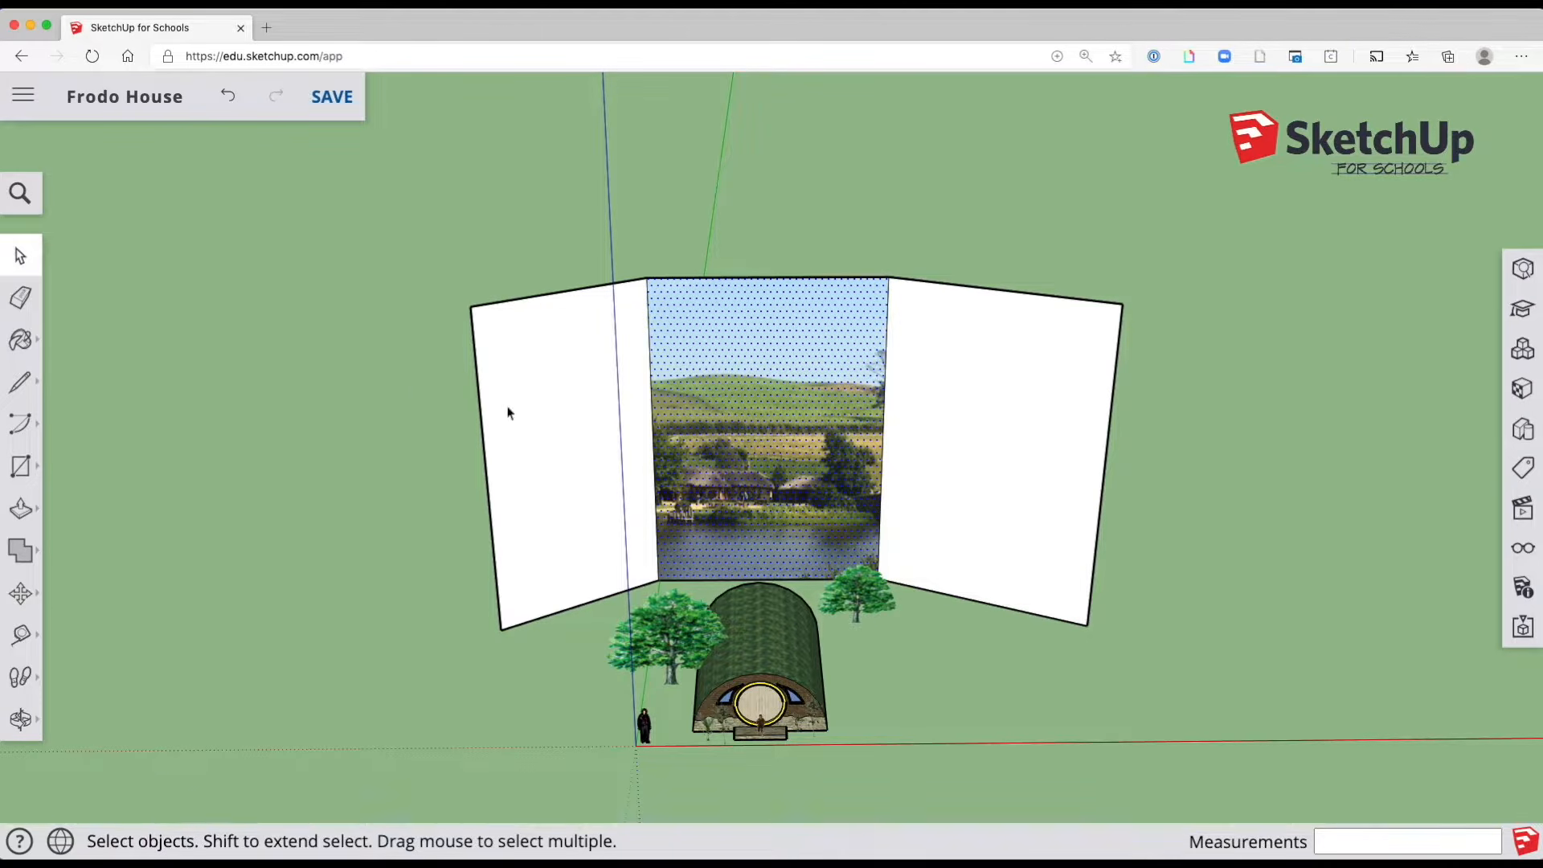
left_click(20, 339)
left_click(83, 362)
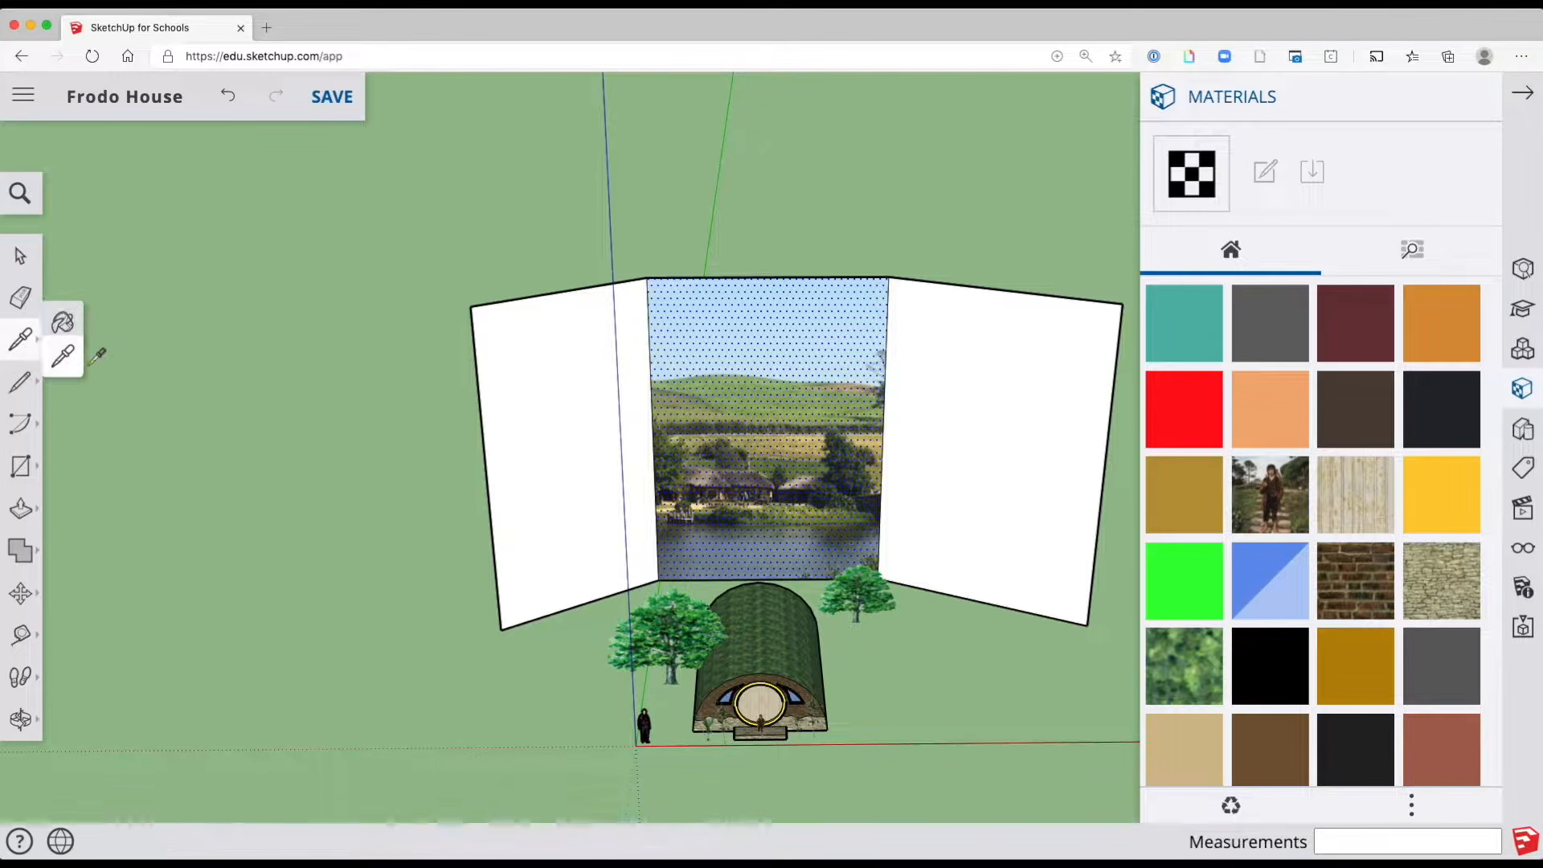
left_click(760, 389)
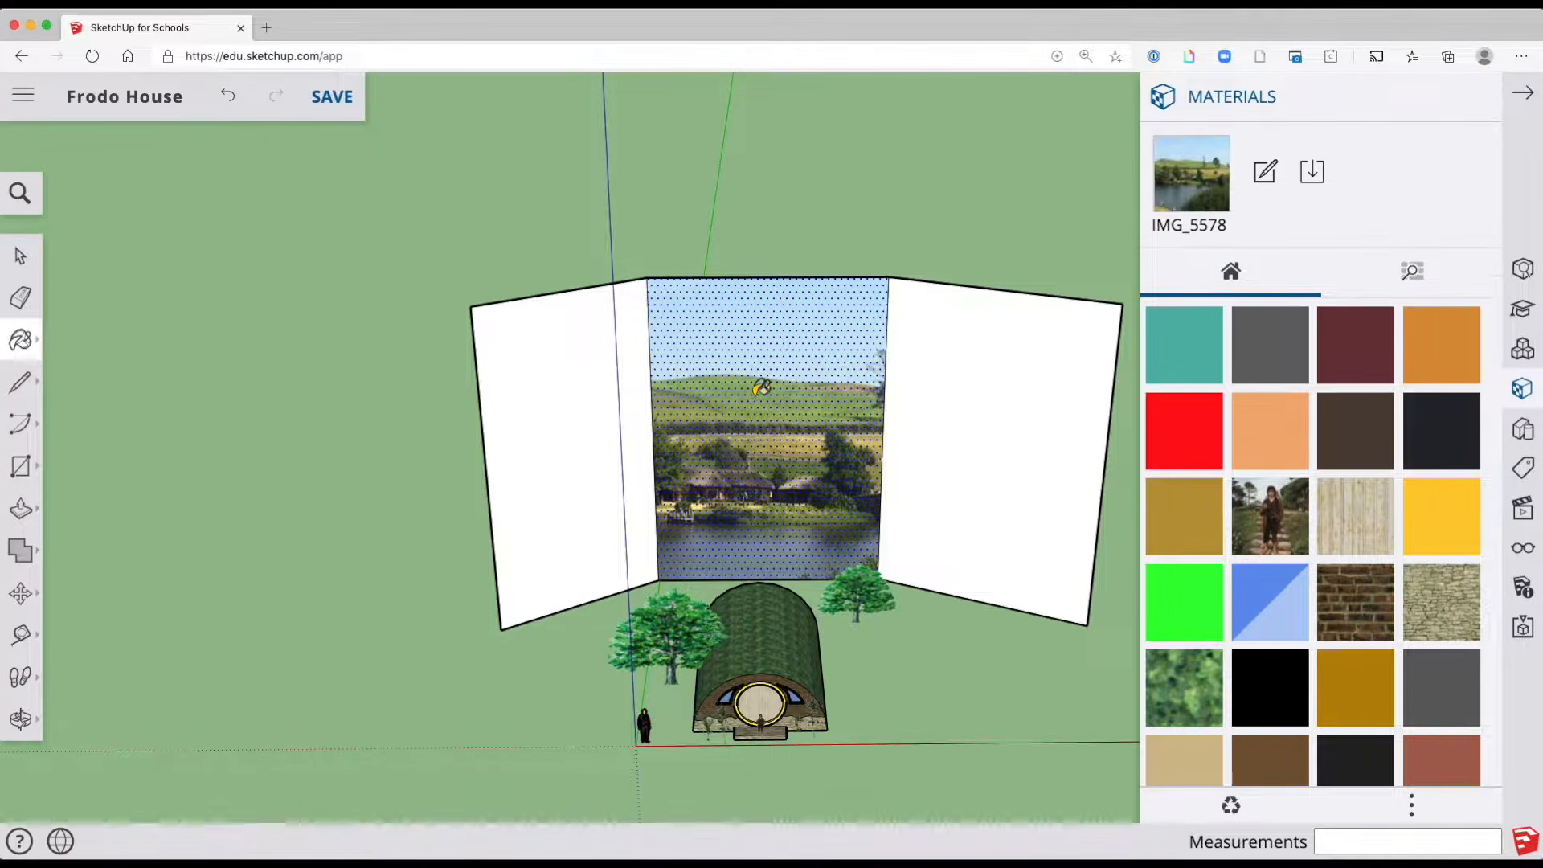
left_click(574, 386)
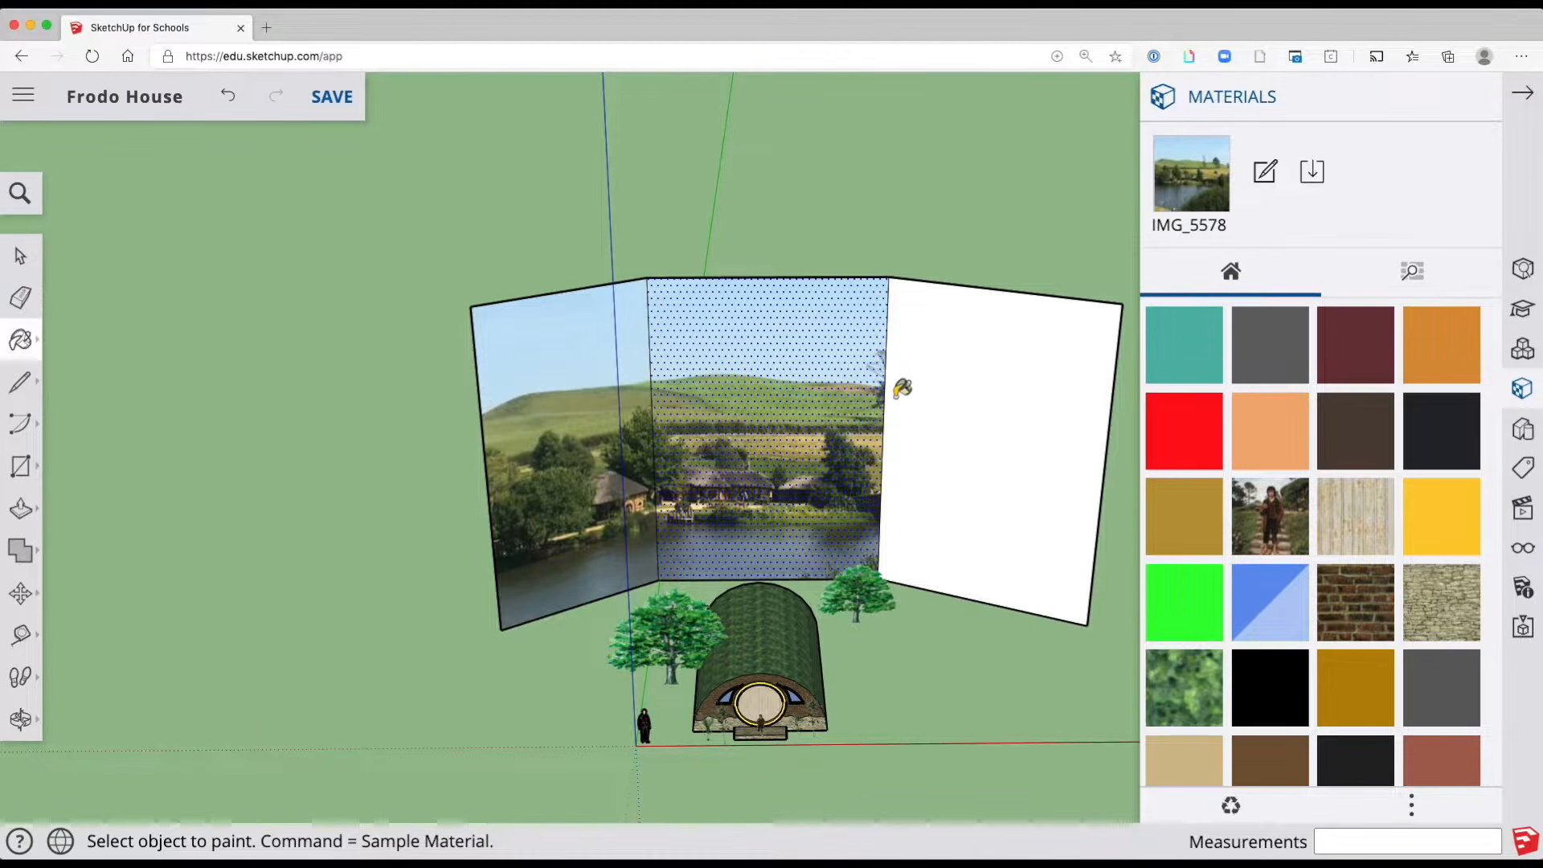
Paint the right backdrop panel with the sampled landscape image, then deselect everything and close the materials list
left_click(949, 404)
mouse_move(936, 414)
middle_mouse_down()
mouse_move(867, 401)
mouse_move(820, 317)
middle_mouse_up()
key("space")
middle_click_drag(882, 413, 699, 311, "shift")
left_click(752, 619)
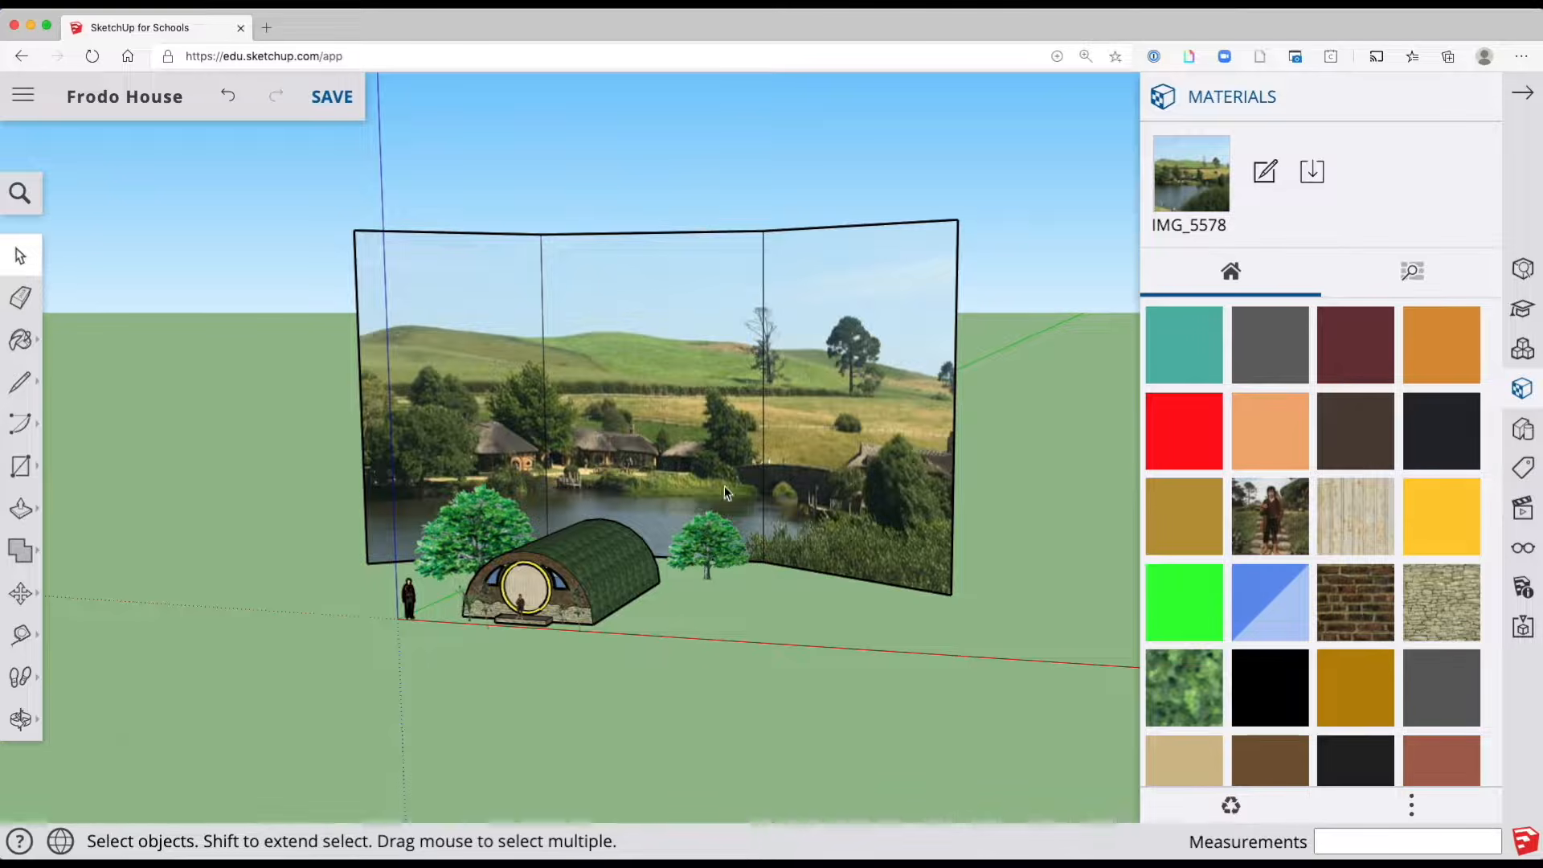
left_click(1521, 97)
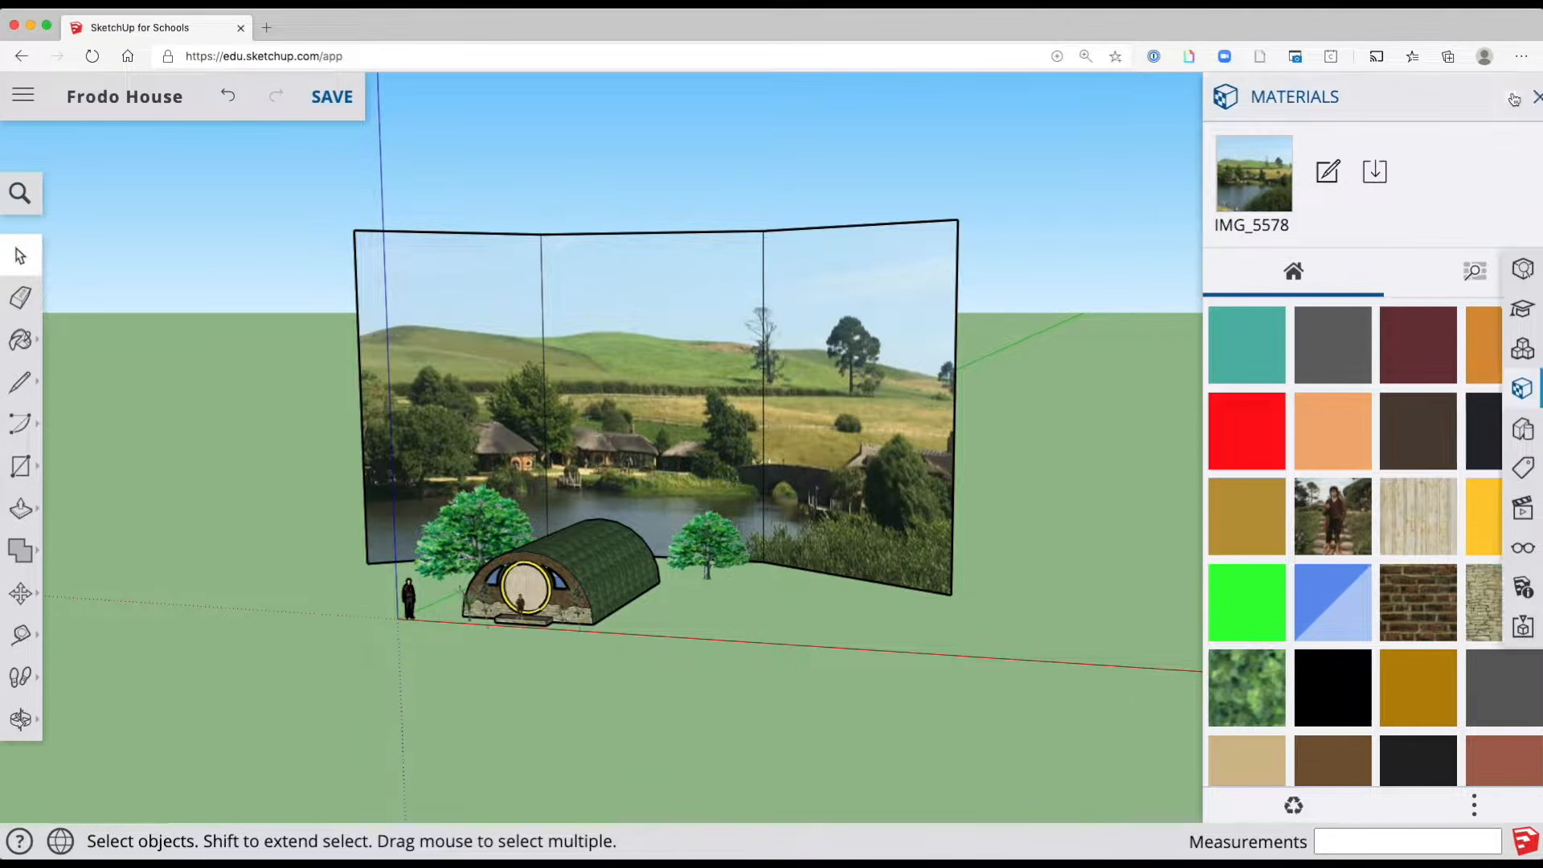
Erase the two vertical seam lines between the backdrop panels so the landscape reads as one picture
scroll(521, 438, "down", 2)
scroll(521, 438, "up", 5)
middle_click_drag(521, 438, 510, 534)
scroll(456, 388, "down", 5)
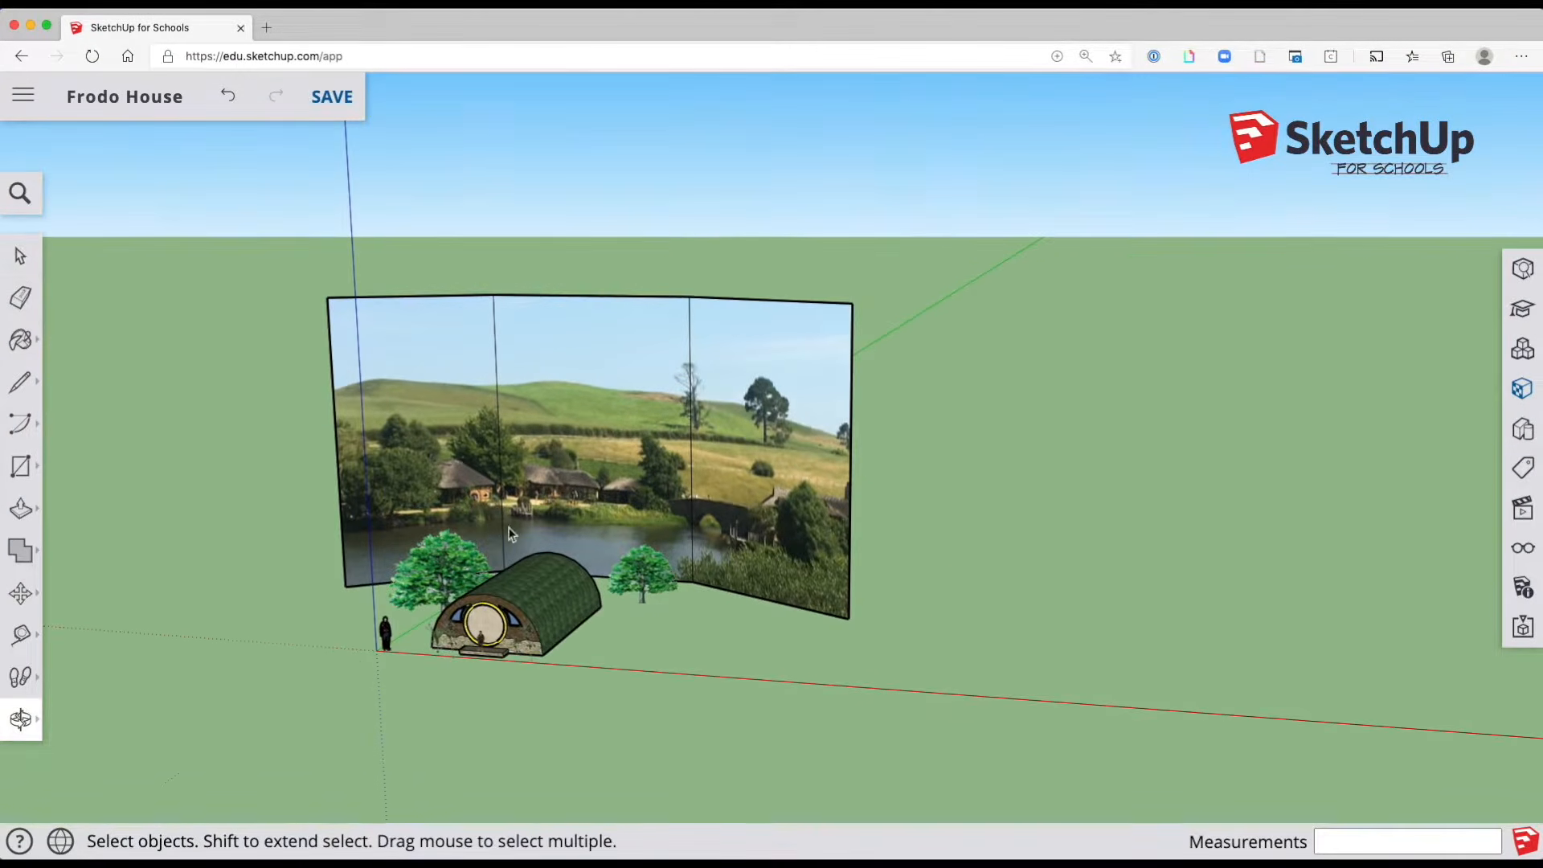
left_click(20, 299)
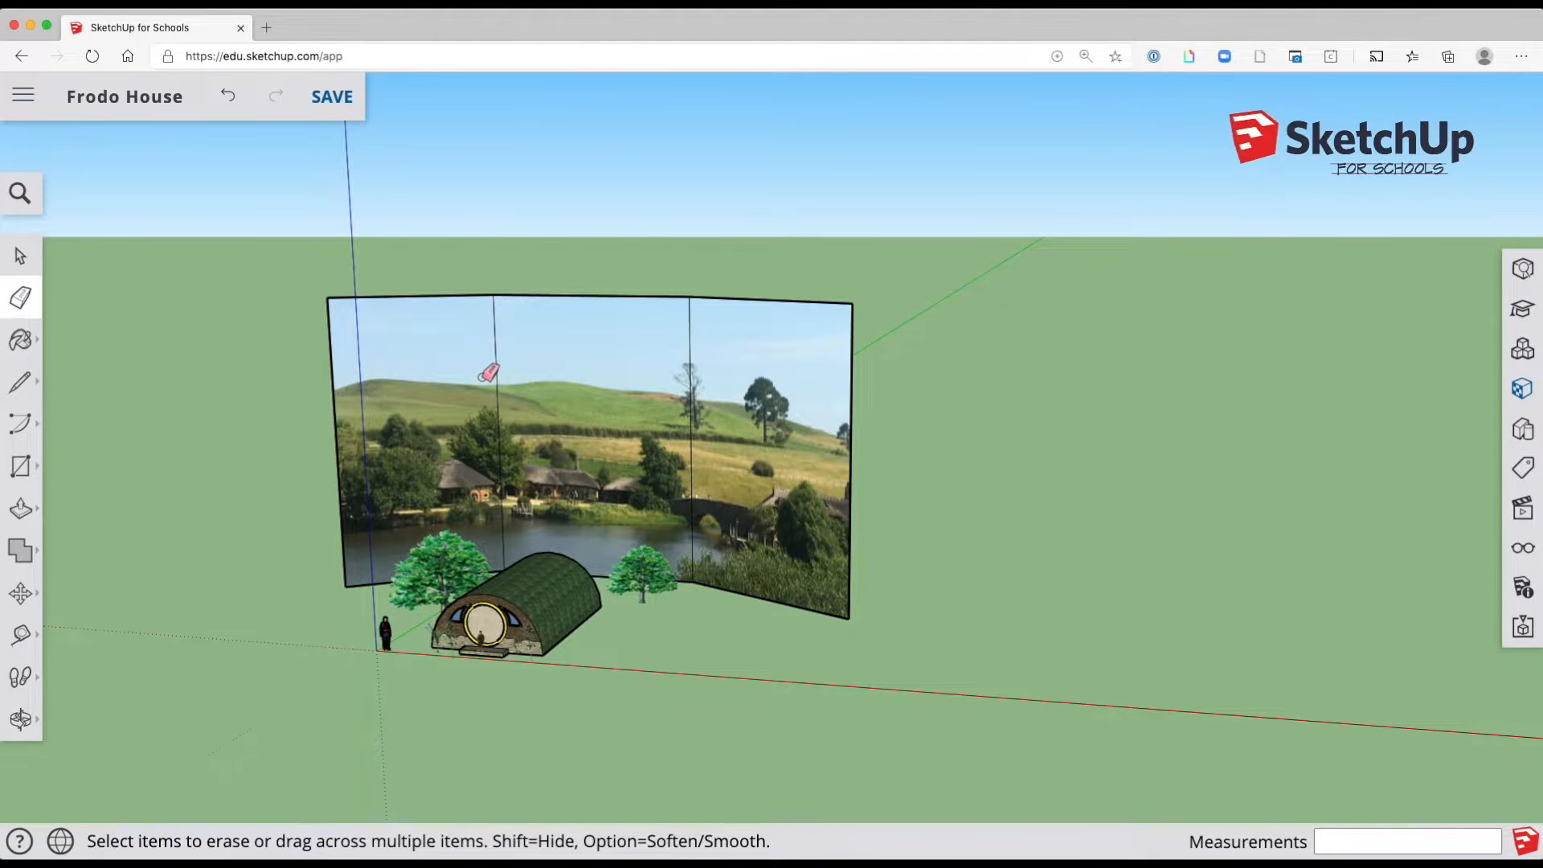
left_click(496, 372)
left_click(689, 379)
key("space")
Draw a 2-point arc between the backdrop's two lower outer corners, bulging past the front of the house to enclose a ground face
middle_click_drag(298, 556, 199, 427)
left_click_drag(199, 428, 509, 448)
middle_click_drag(508, 448, 394, 673)
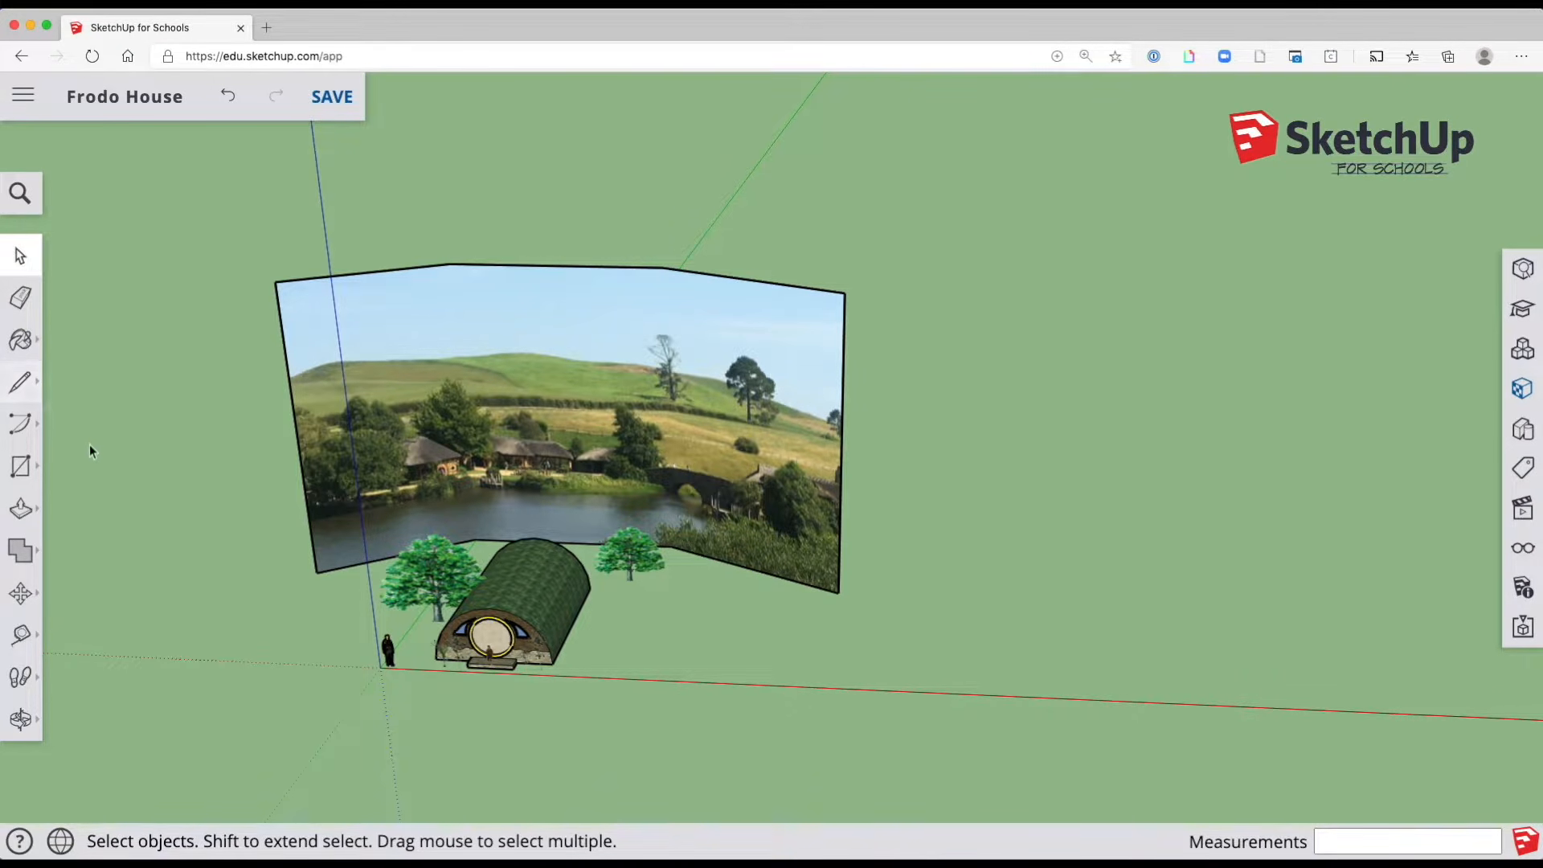
left_click(20, 424)
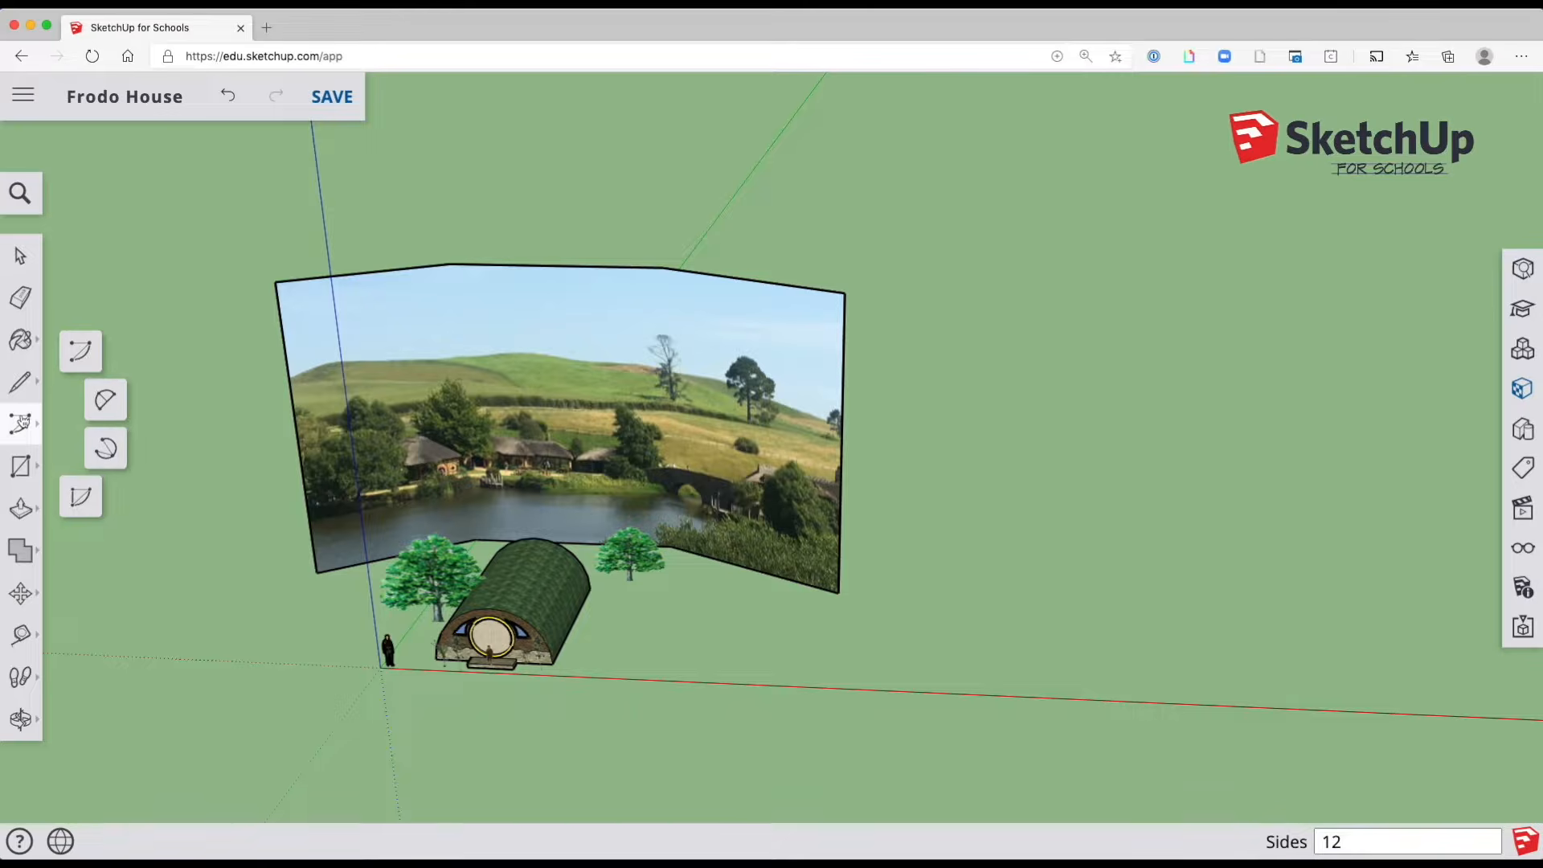
left_click(106, 399)
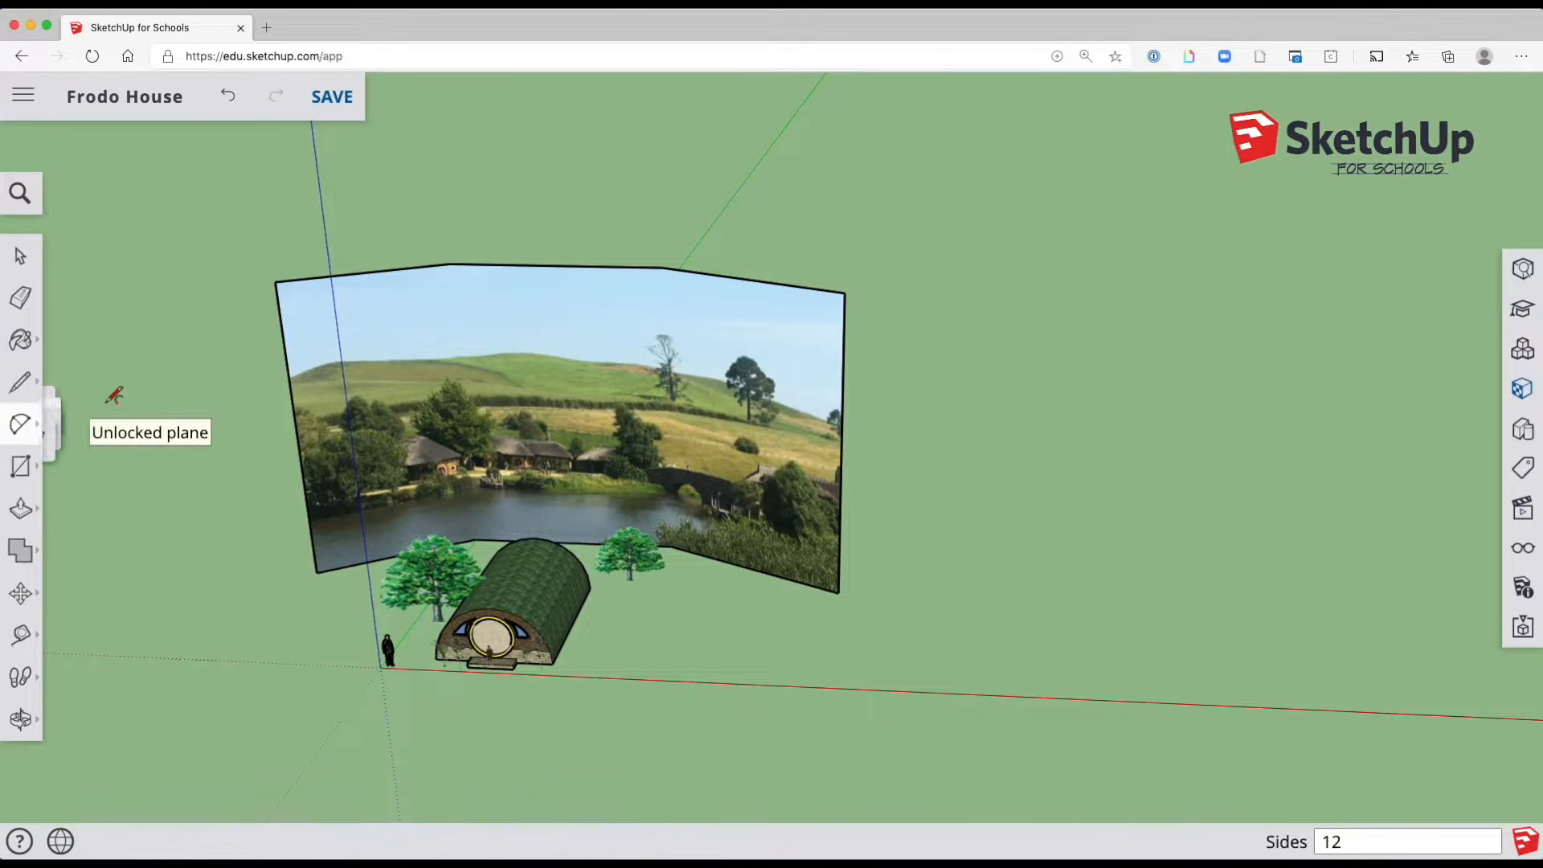
left_click(318, 571)
left_click(838, 592)
left_click(839, 592)
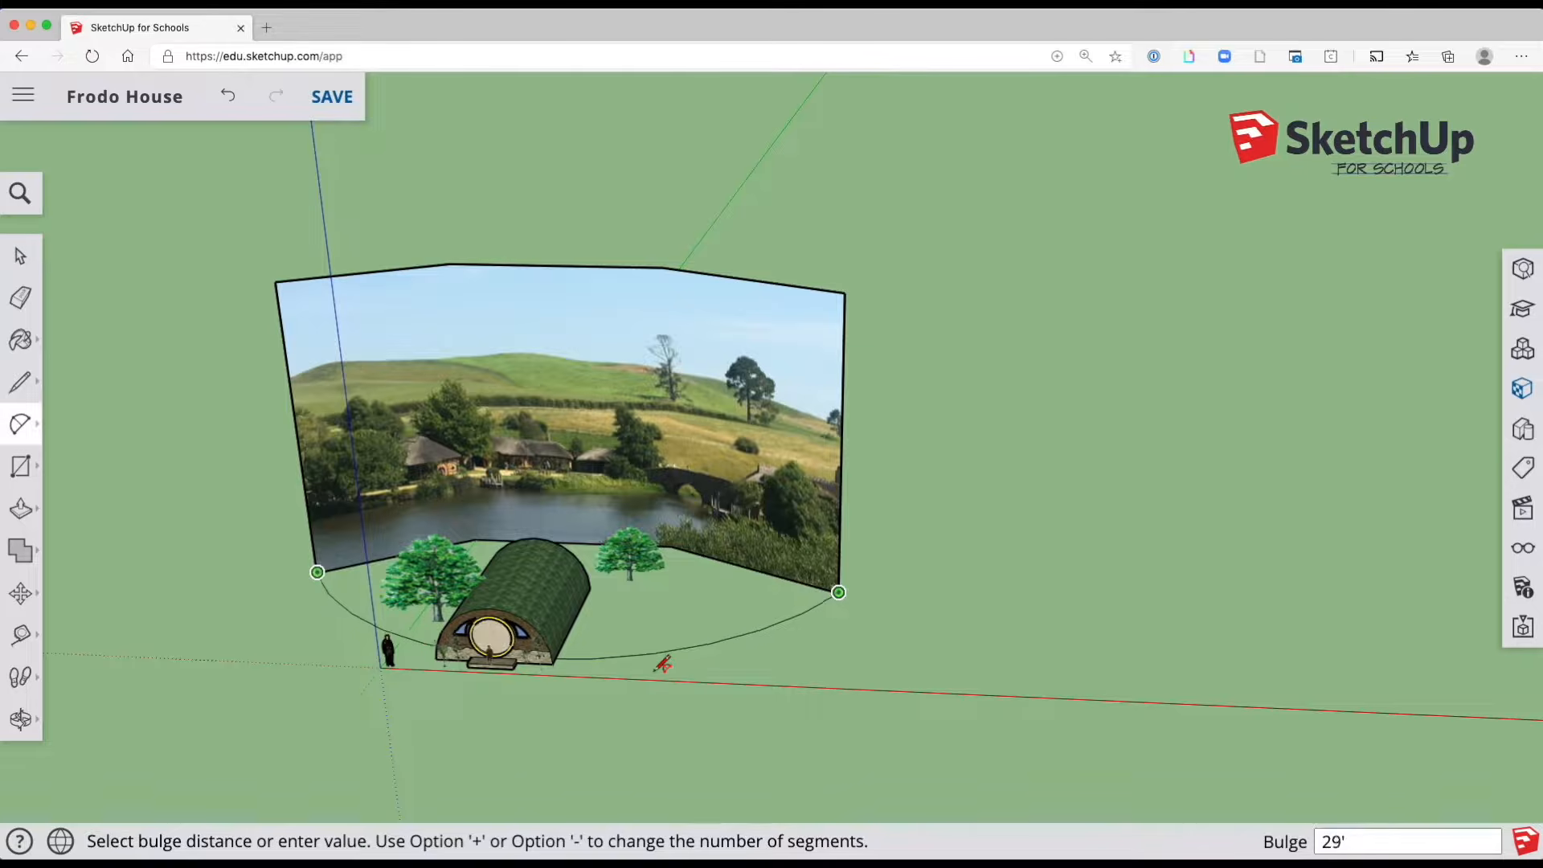
left_click(522, 753)
key("space")
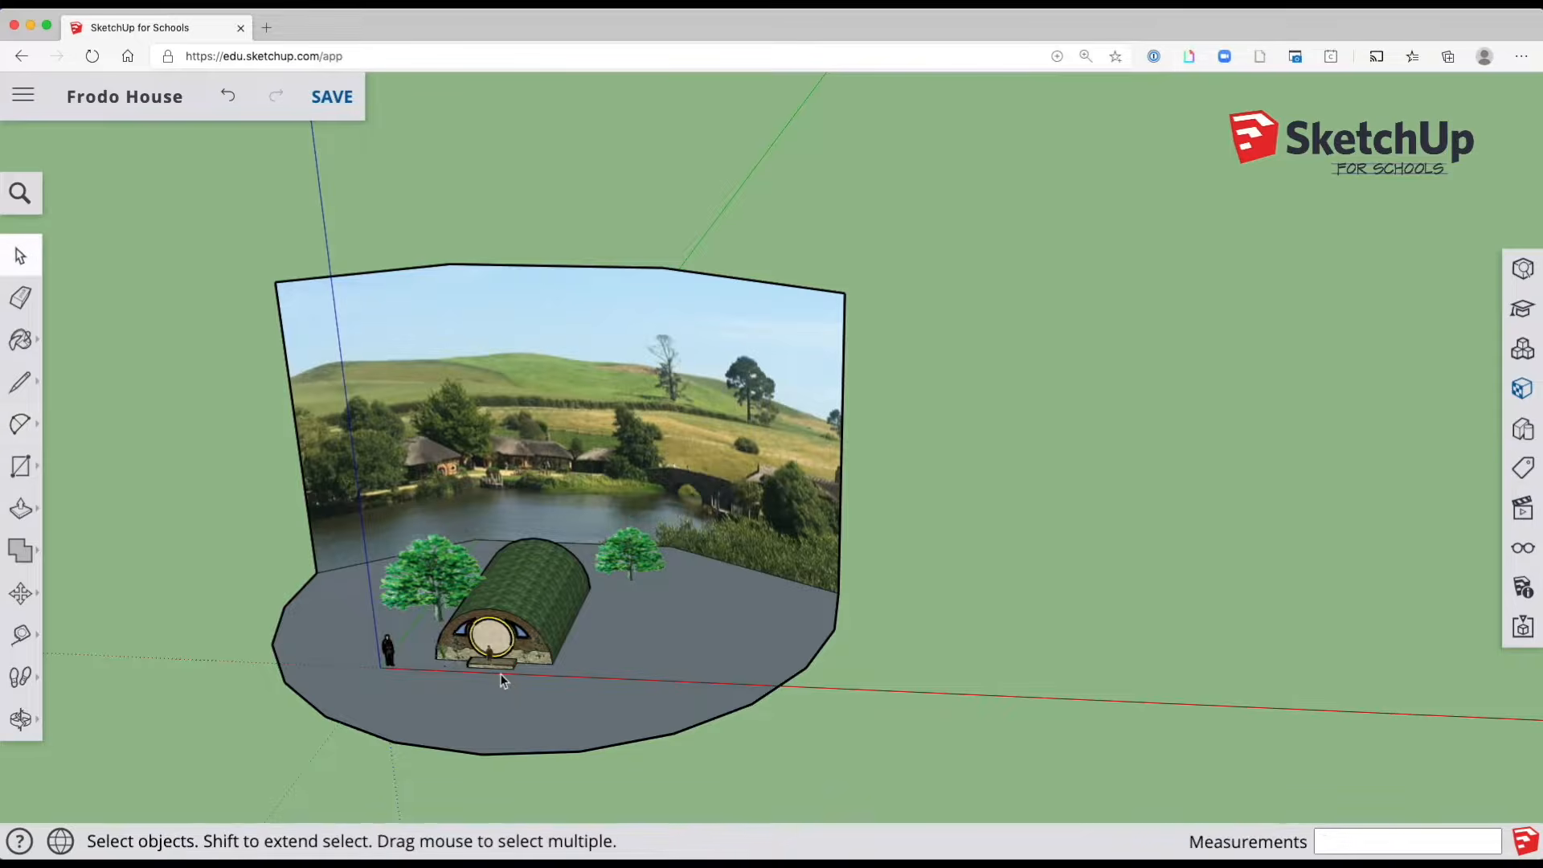
Sample the Vegetation Blur 01 material from the house roof, paint the ground face with it, and close the materials list
scroll(499, 674, "up", 5)
mouse_move(500, 673)
middle_mouse_down()
mouse_move(579, 580)
mouse_move(534, 610)
middle_mouse_up()
left_click(20, 339)
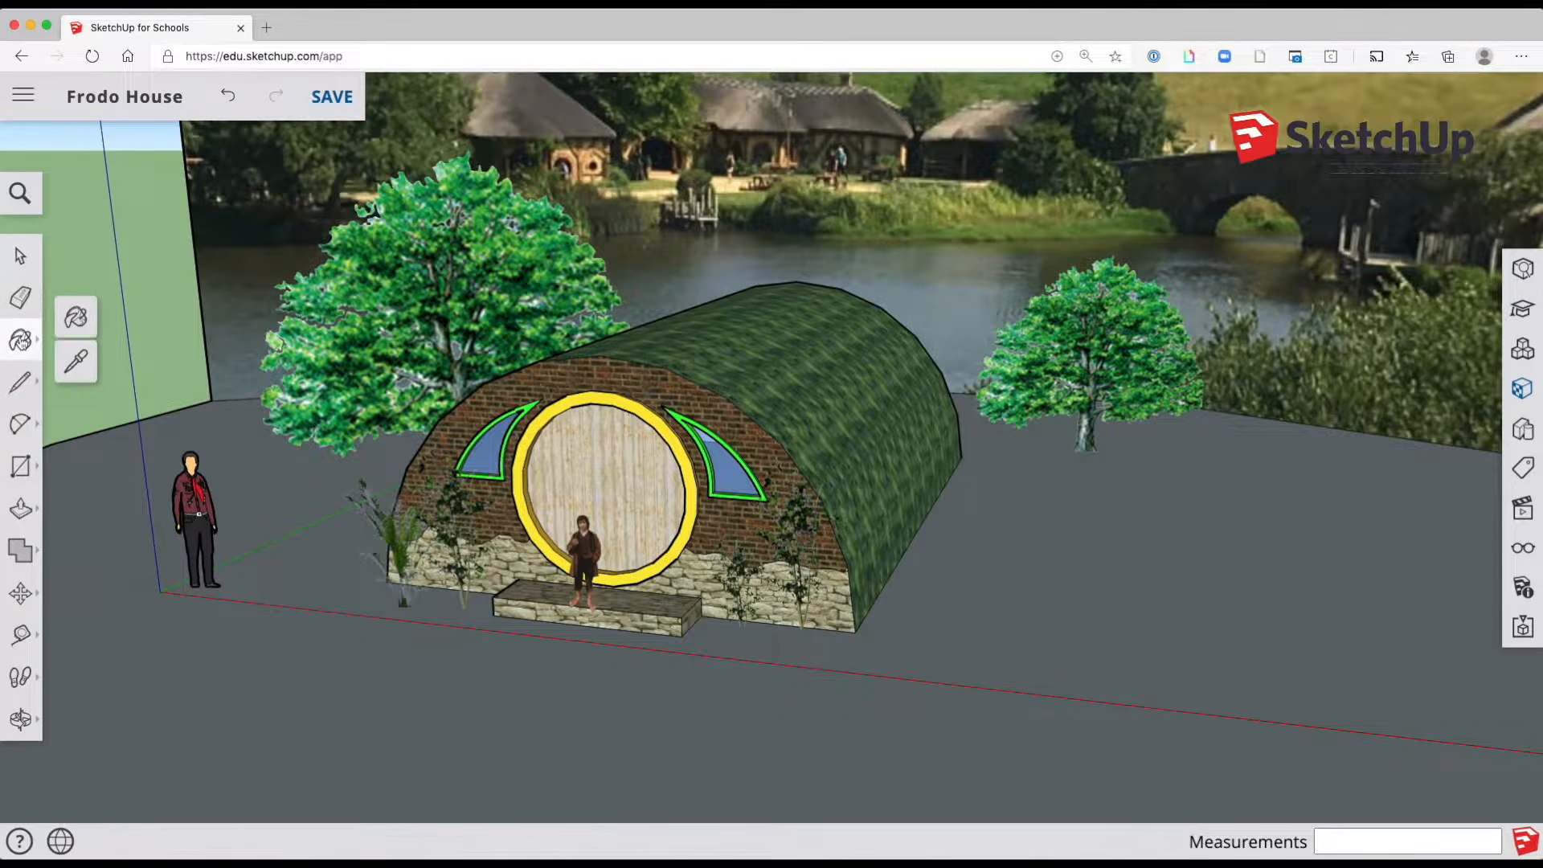
left_click(80, 364)
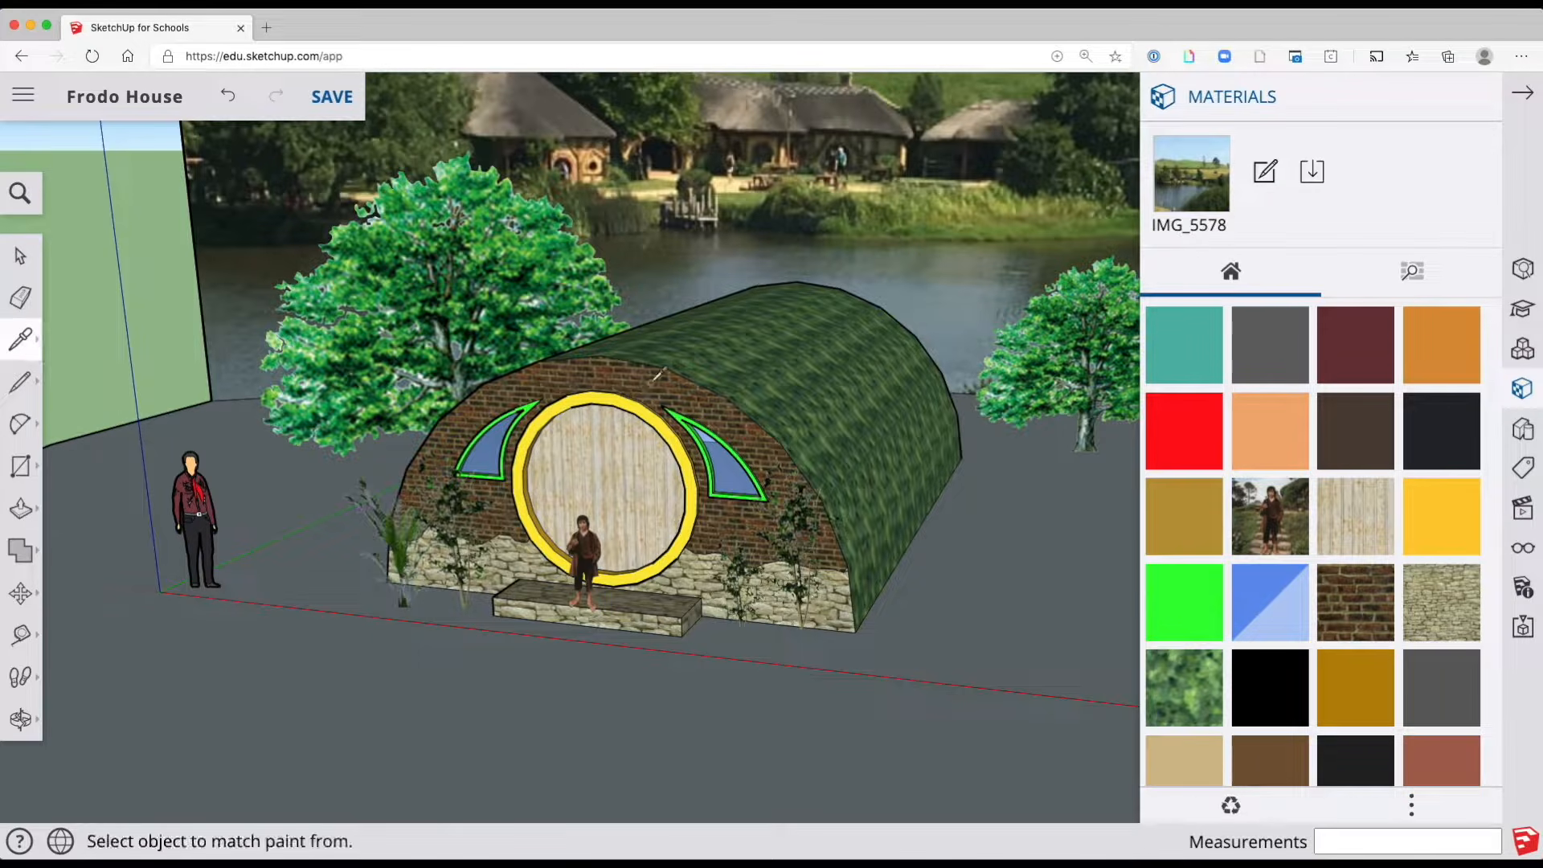
left_click(814, 379)
left_click(692, 700)
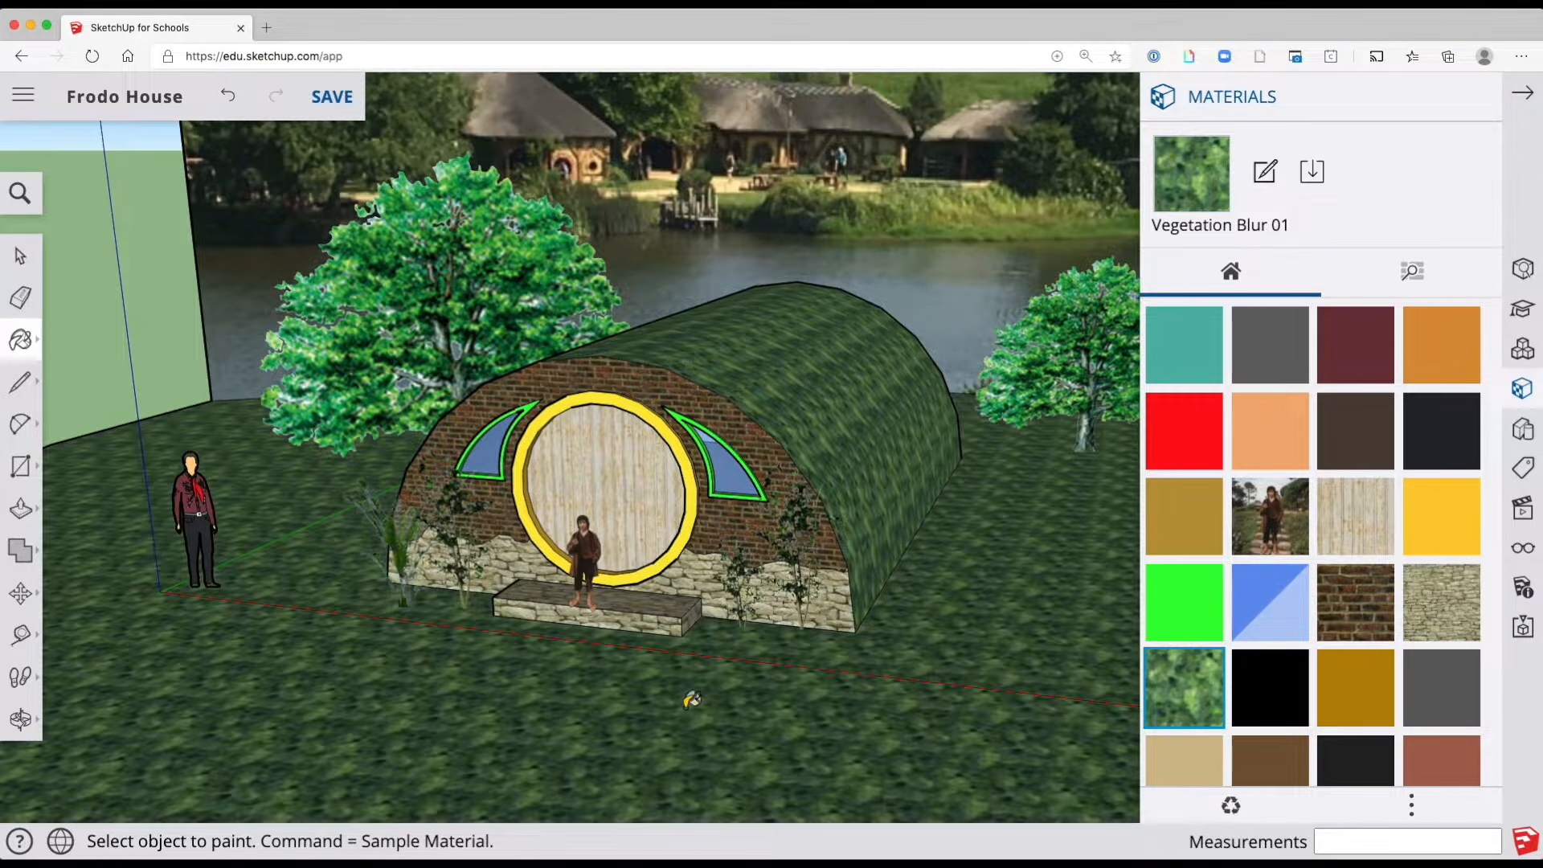
left_click(1523, 99)
Frame the front of the house with both trees and the lake backdrop, and save this view as a scene
middle_click_drag(1248, 185, 1200, 251, "shift")
mouse_move(1200, 251)
left_mouse_down()
mouse_move(1256, 155)
mouse_move(1316, 140)
mouse_move(1008, 284)
mouse_move(1107, 299)
mouse_move(961, 304)
left_mouse_up()
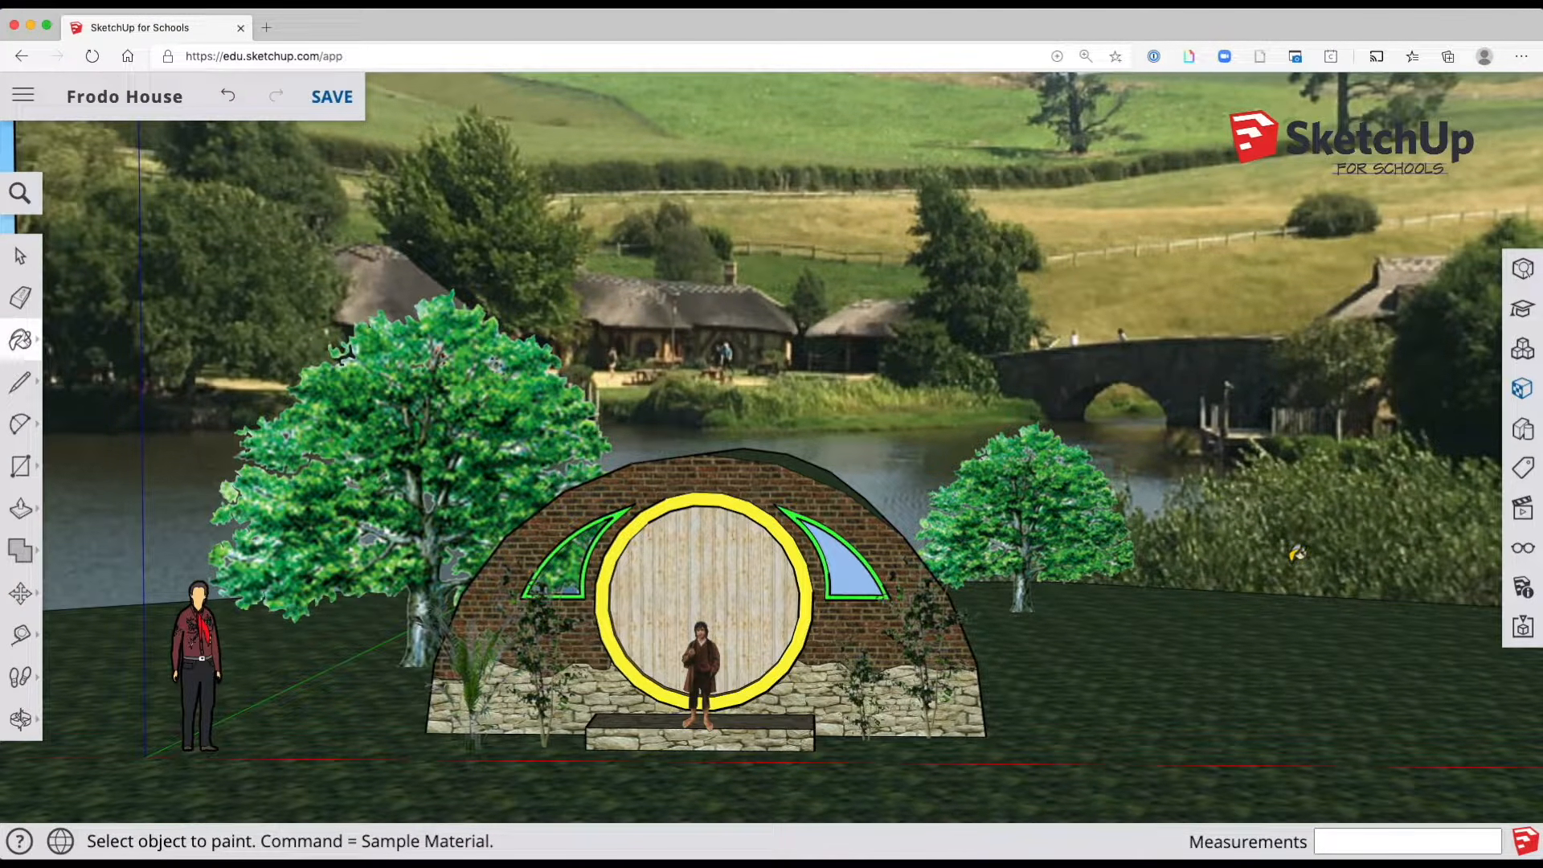
left_click(1525, 509)
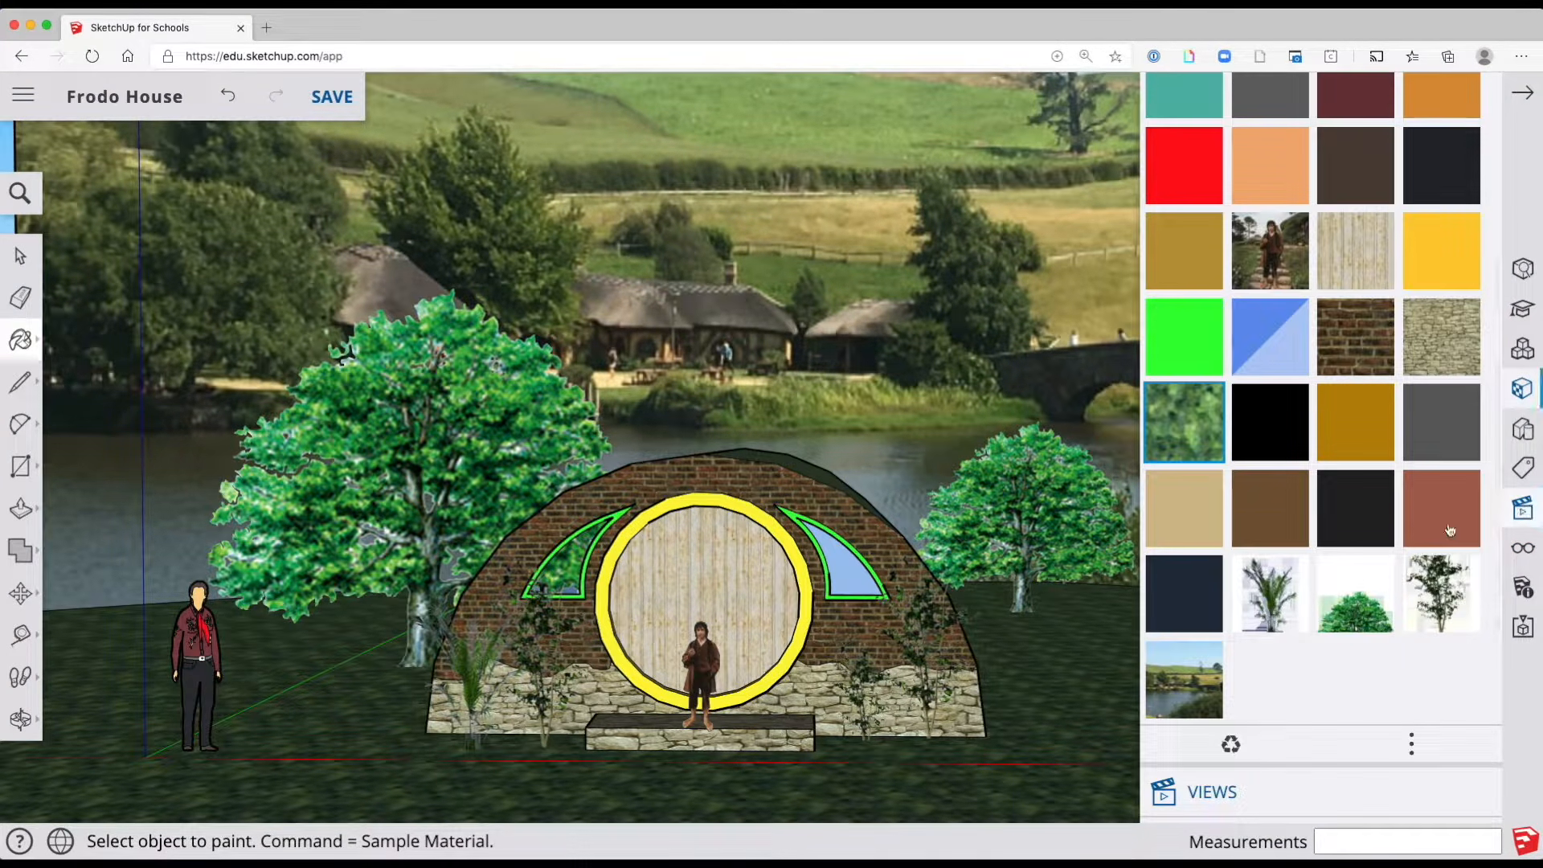
scroll(1395, 568, "down", 1)
scroll(1394, 567, "down", 3)
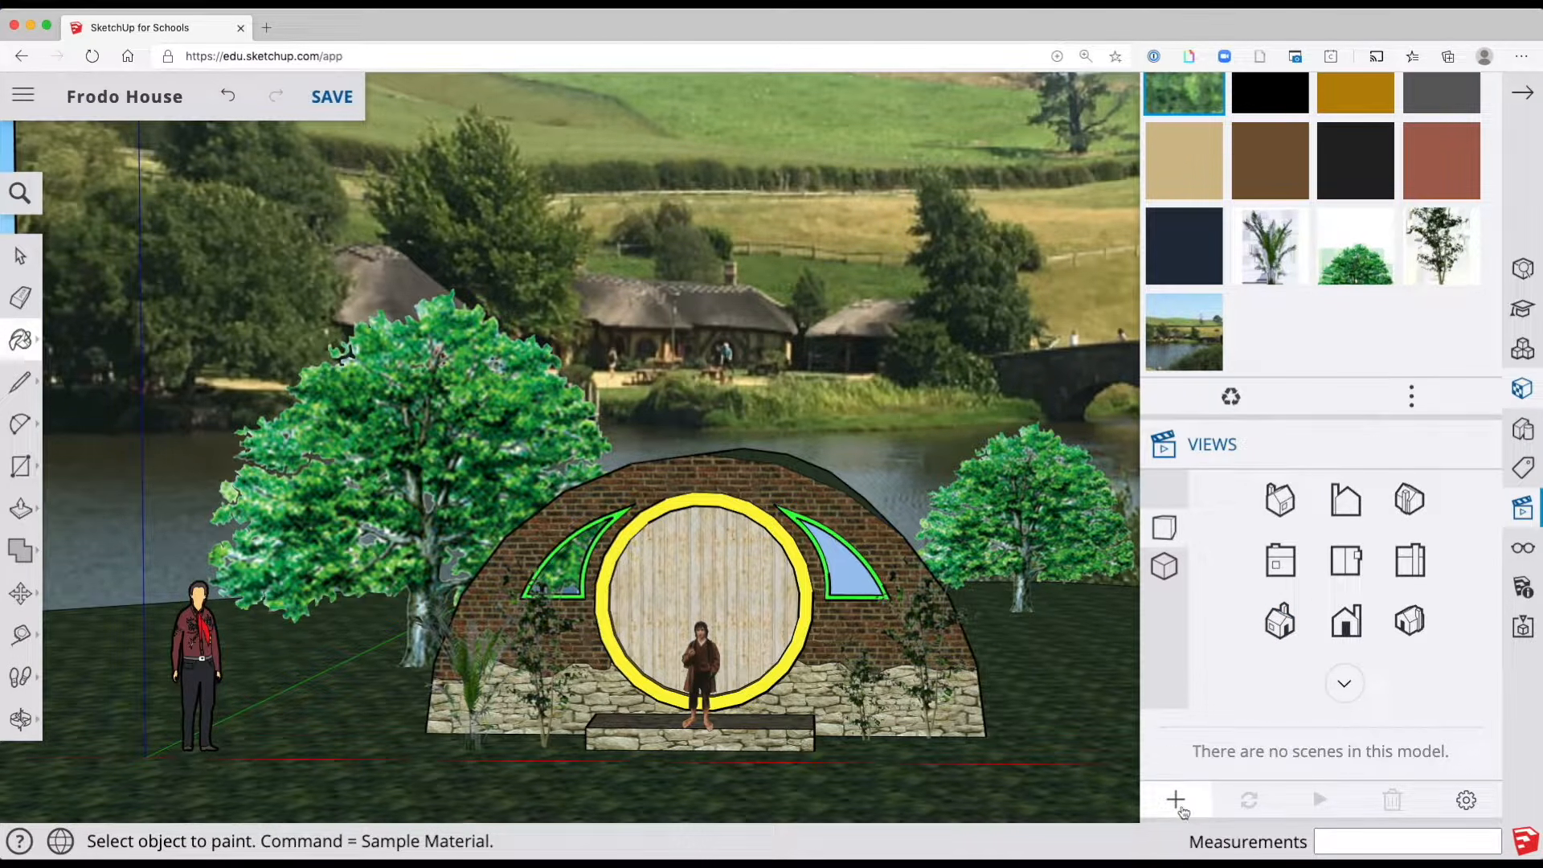
left_click(1175, 799)
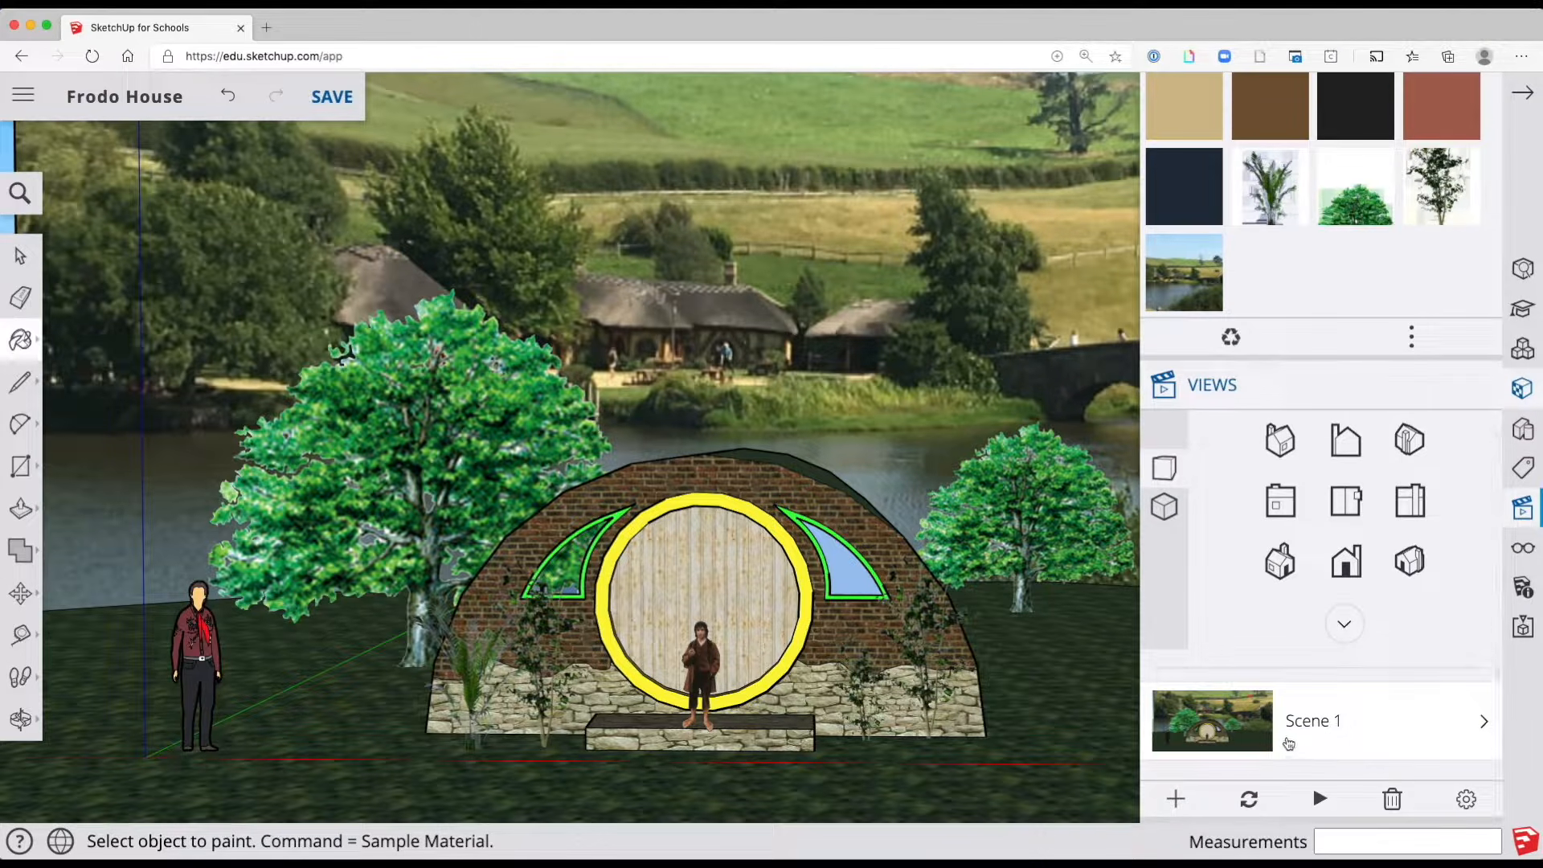
Frame a close-up of the round door, windows and the figure on the step, and save it as a second scene
middle_click_drag(973, 687, 942, 669)
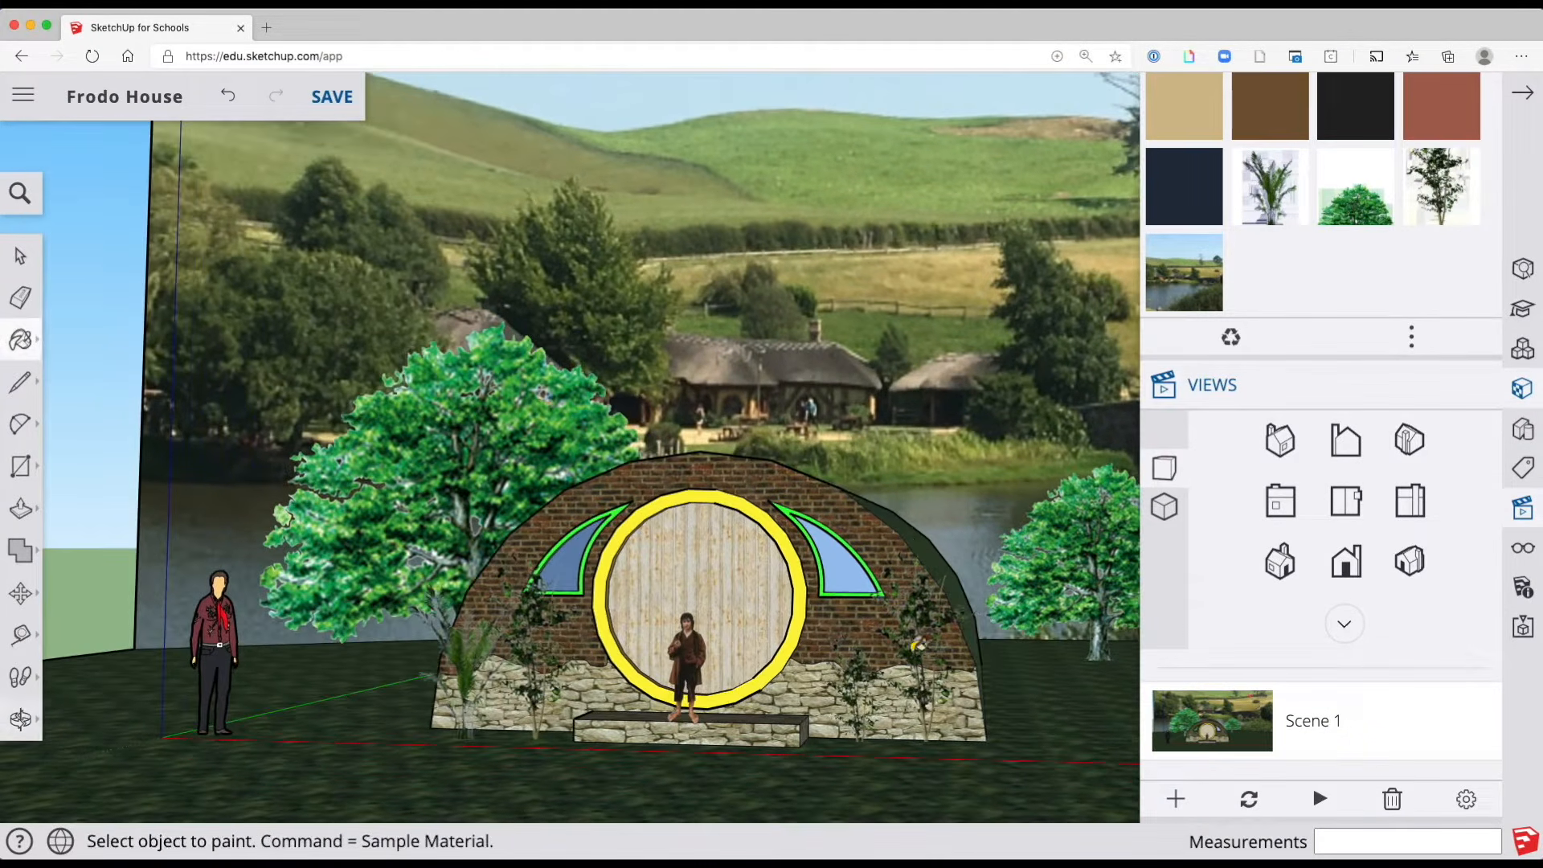
scroll(942, 668, "down", 2)
scroll(942, 669, "down", 2)
scroll(941, 668, "up", 6)
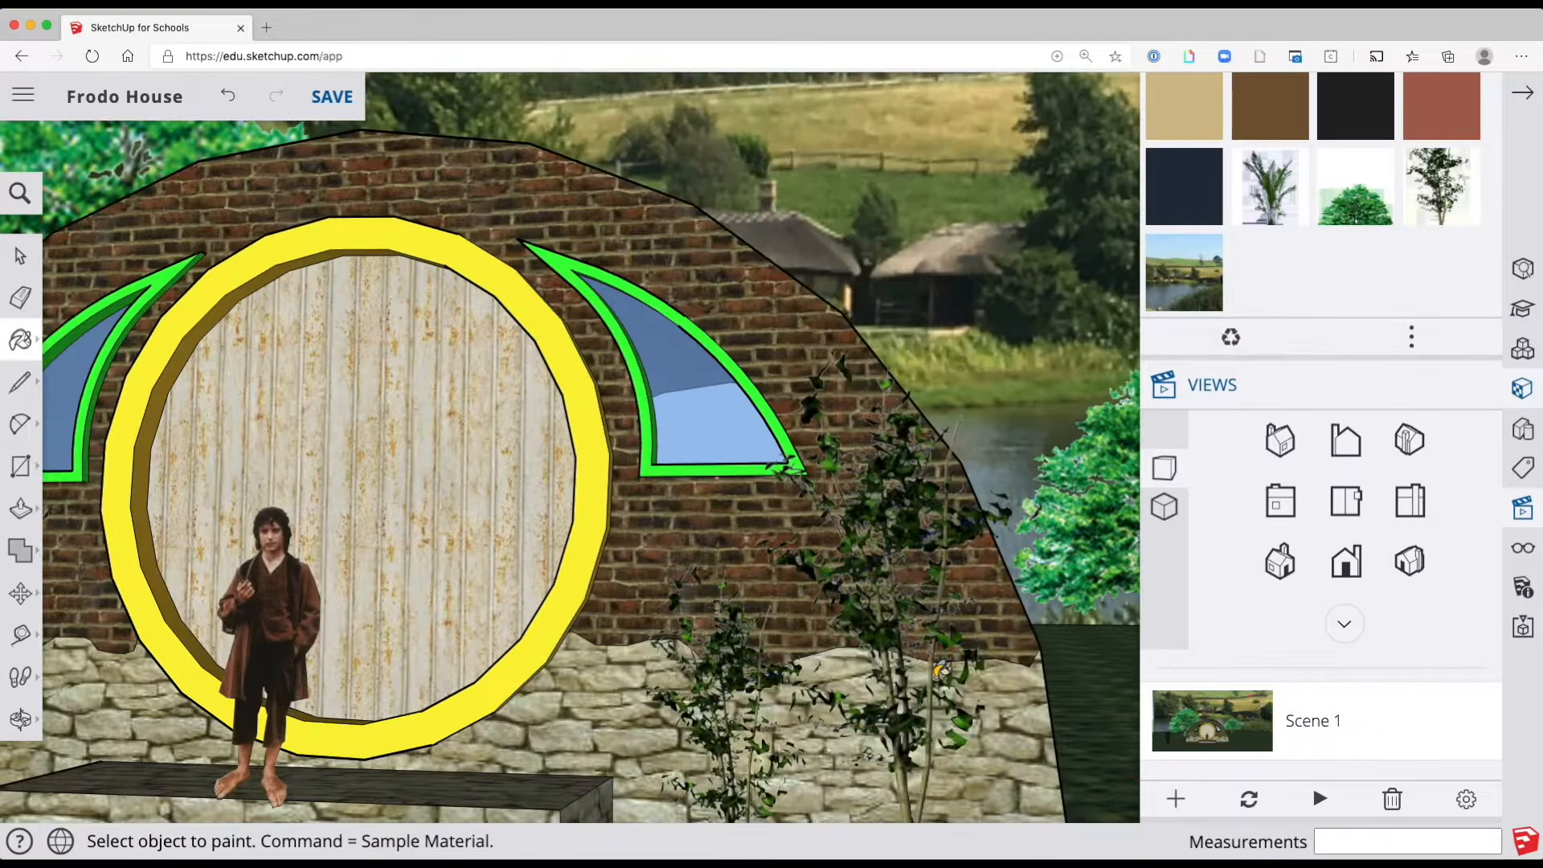
mouse_move(942, 669)
middle_mouse_down()
mouse_move(1039, 728)
mouse_move(1025, 726)
middle_mouse_up()
mouse_move(872, 671)
middle_mouse_down()
mouse_move(908, 647)
mouse_move(914, 618)
mouse_move(800, 608)
middle_mouse_up()
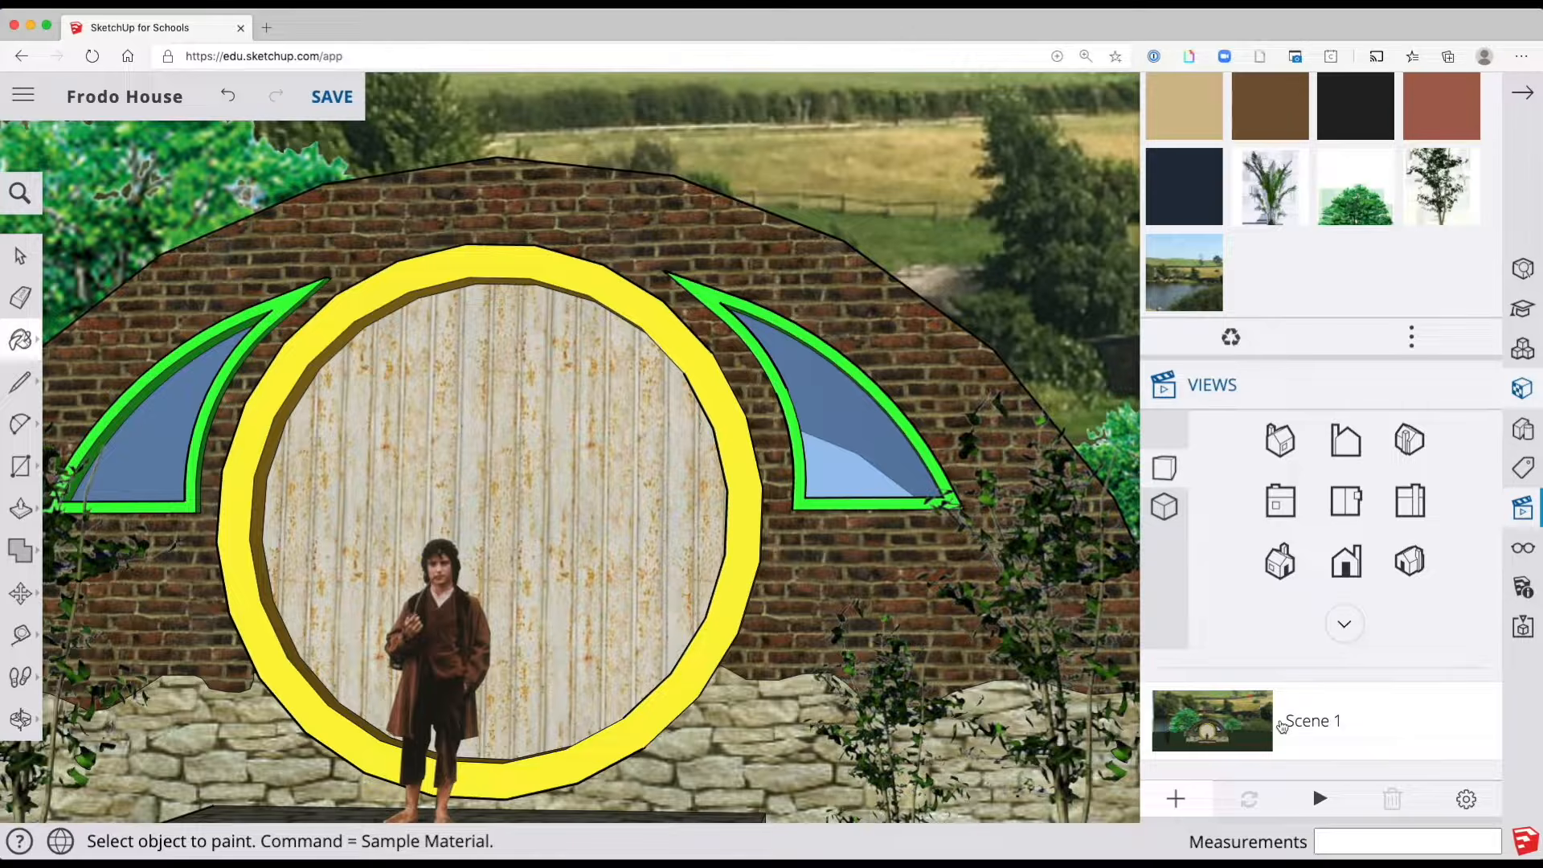
left_click(1309, 674)
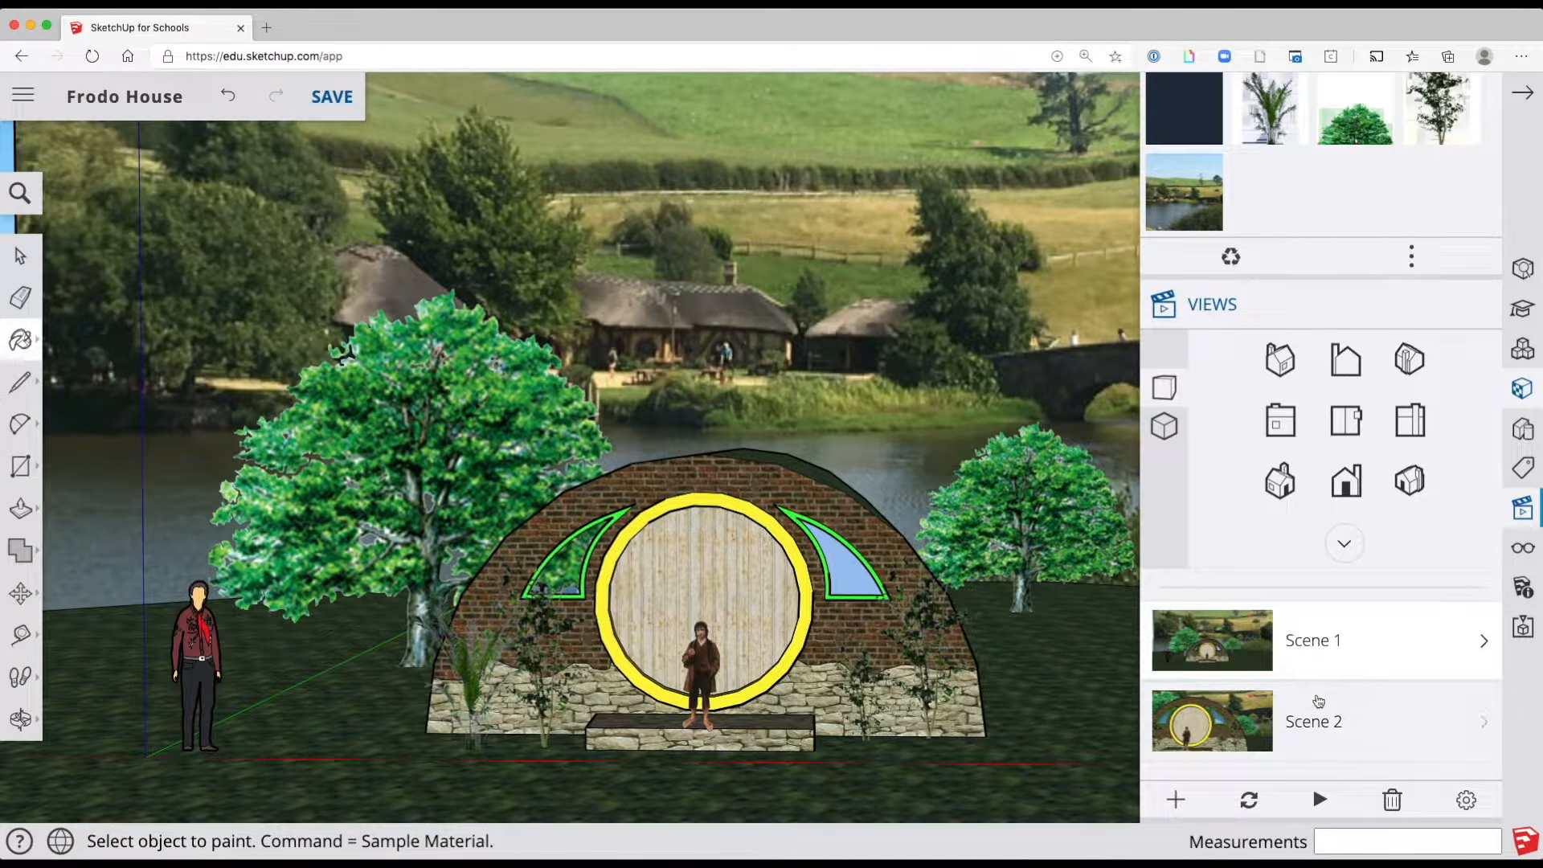
Switch between Scene 2 and Scene 1 to preview the camera transition
double_click(1315, 715)
left_click(1256, 719)
left_click(1256, 720)
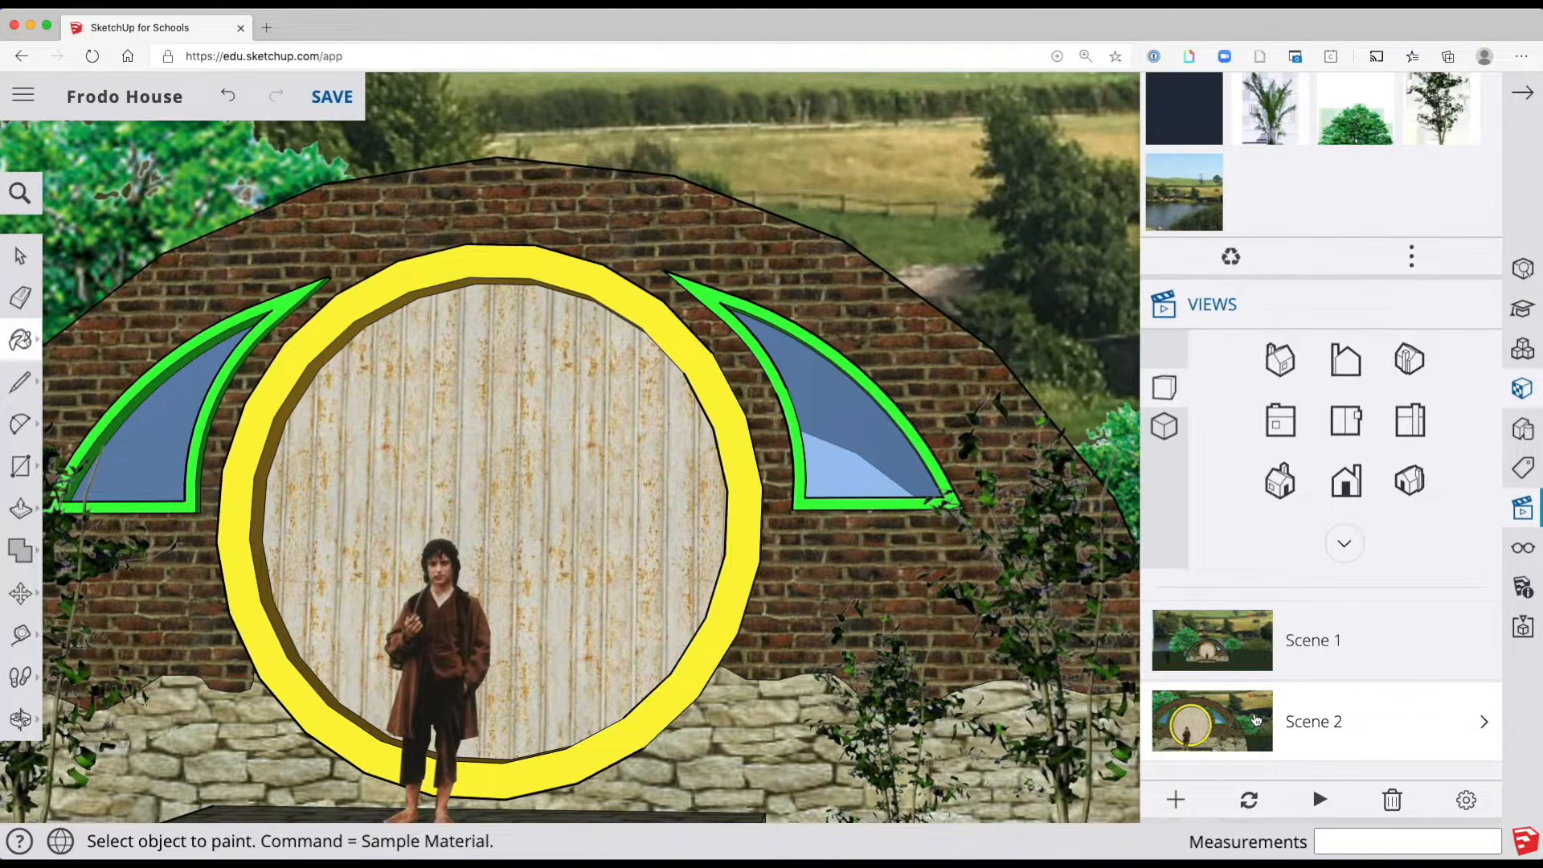
left_click(1249, 661)
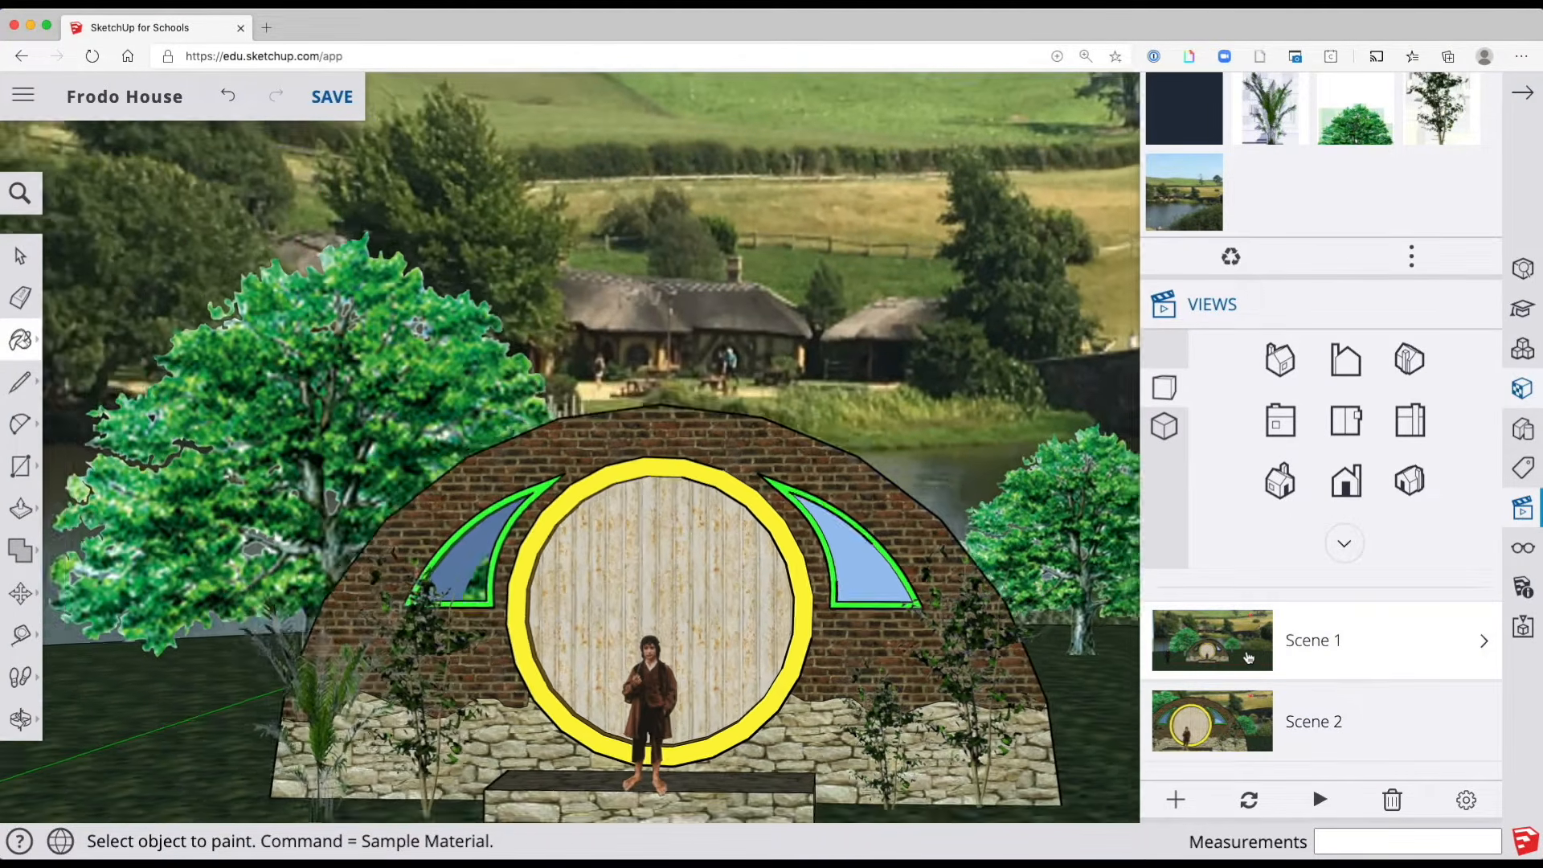
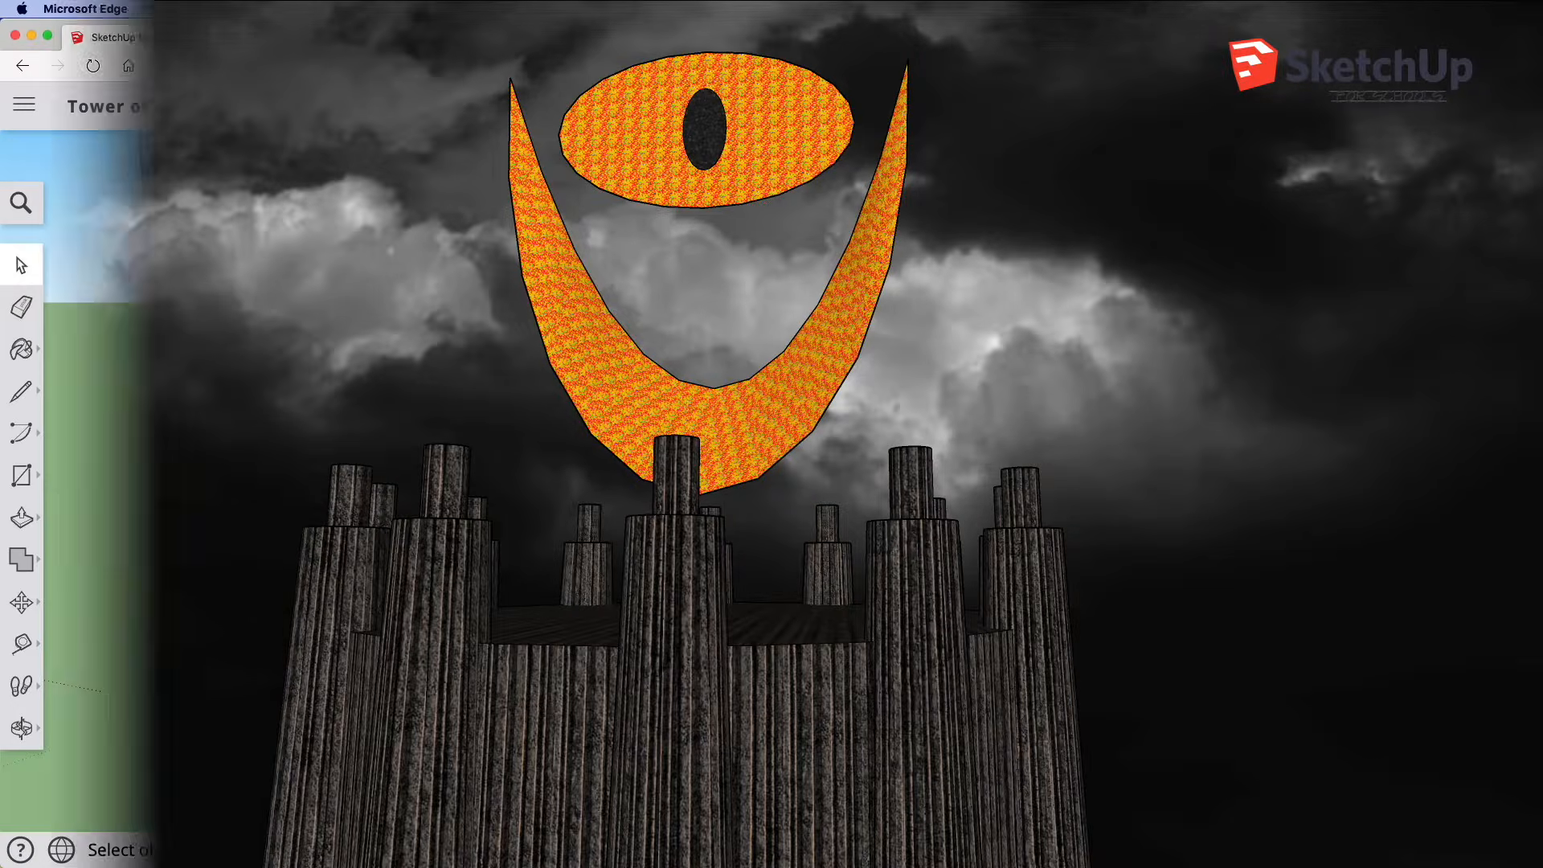
In the Tower of Mordor model, draw a large rectangle on the ground beside the scale figure
scroll(738, 661, "up", 3)
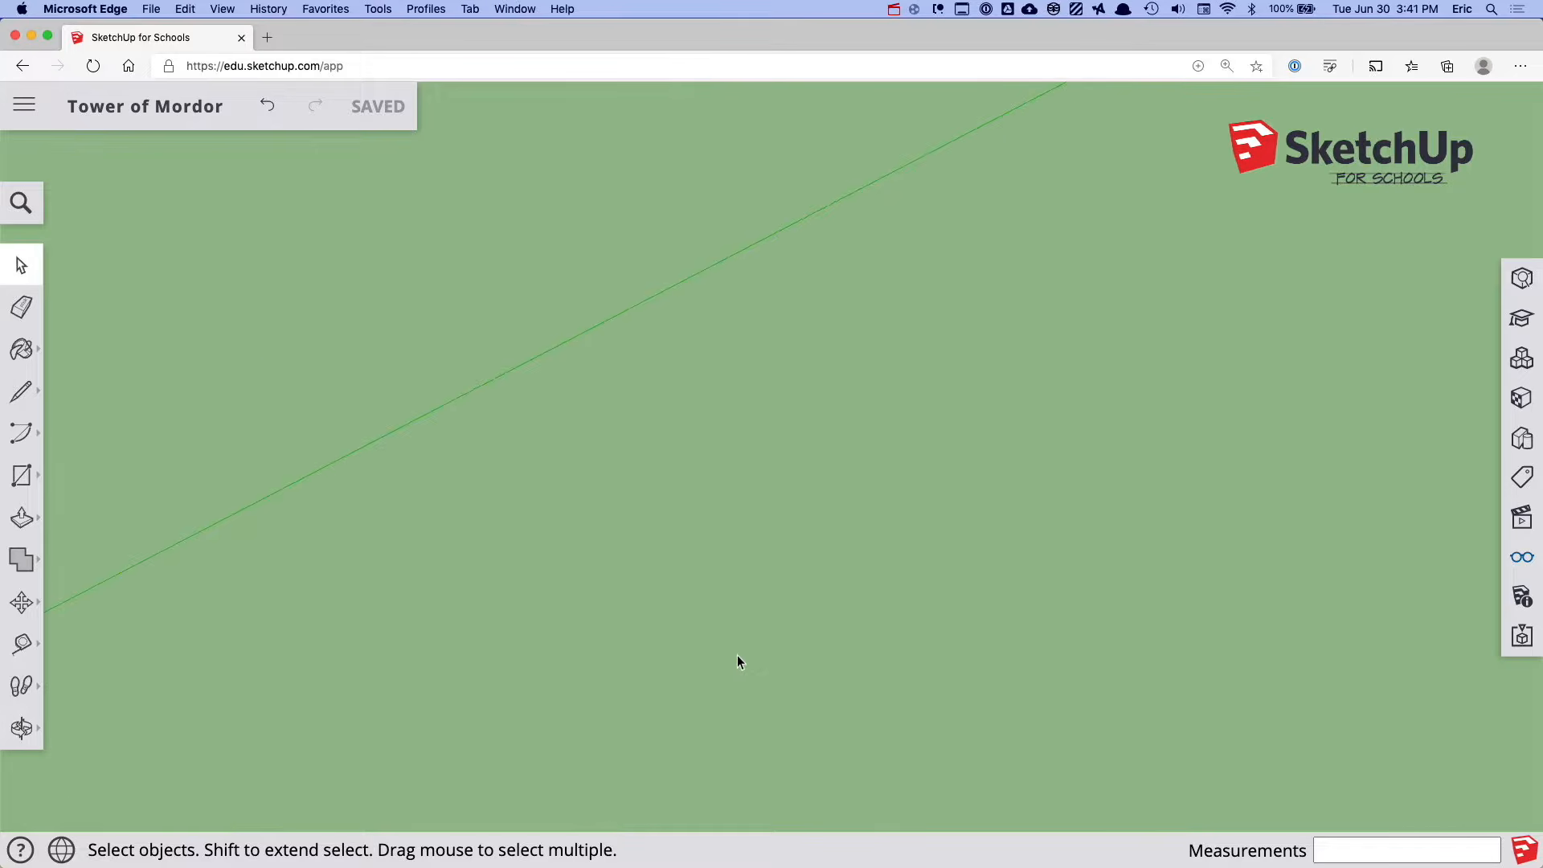
scroll(738, 661, "down", 10)
middle_click_drag(844, 620, 437, 534)
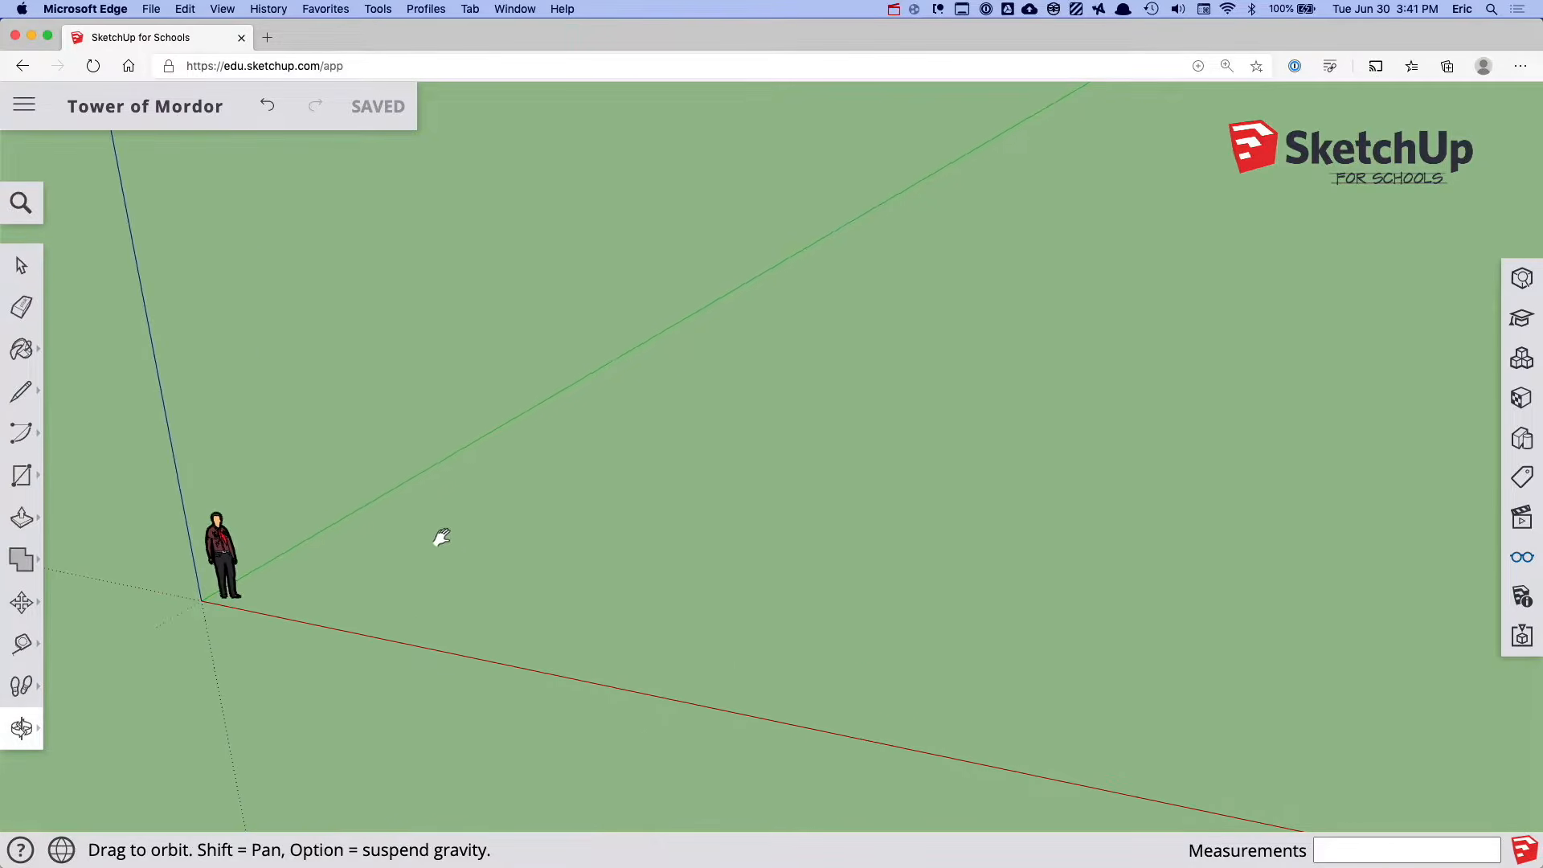
left_click(21, 475)
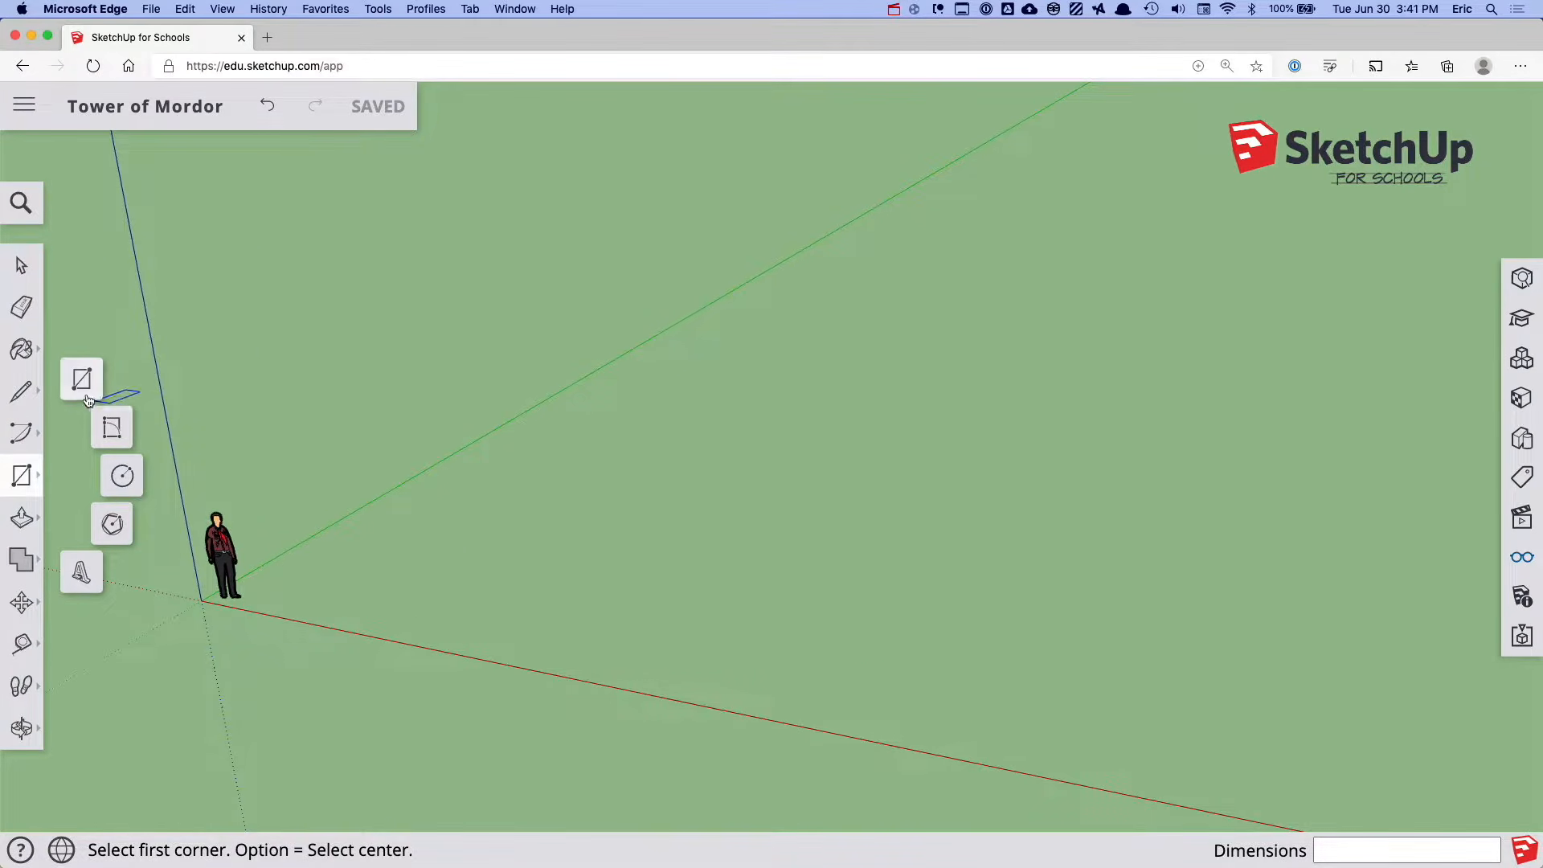
left_click(337, 581)
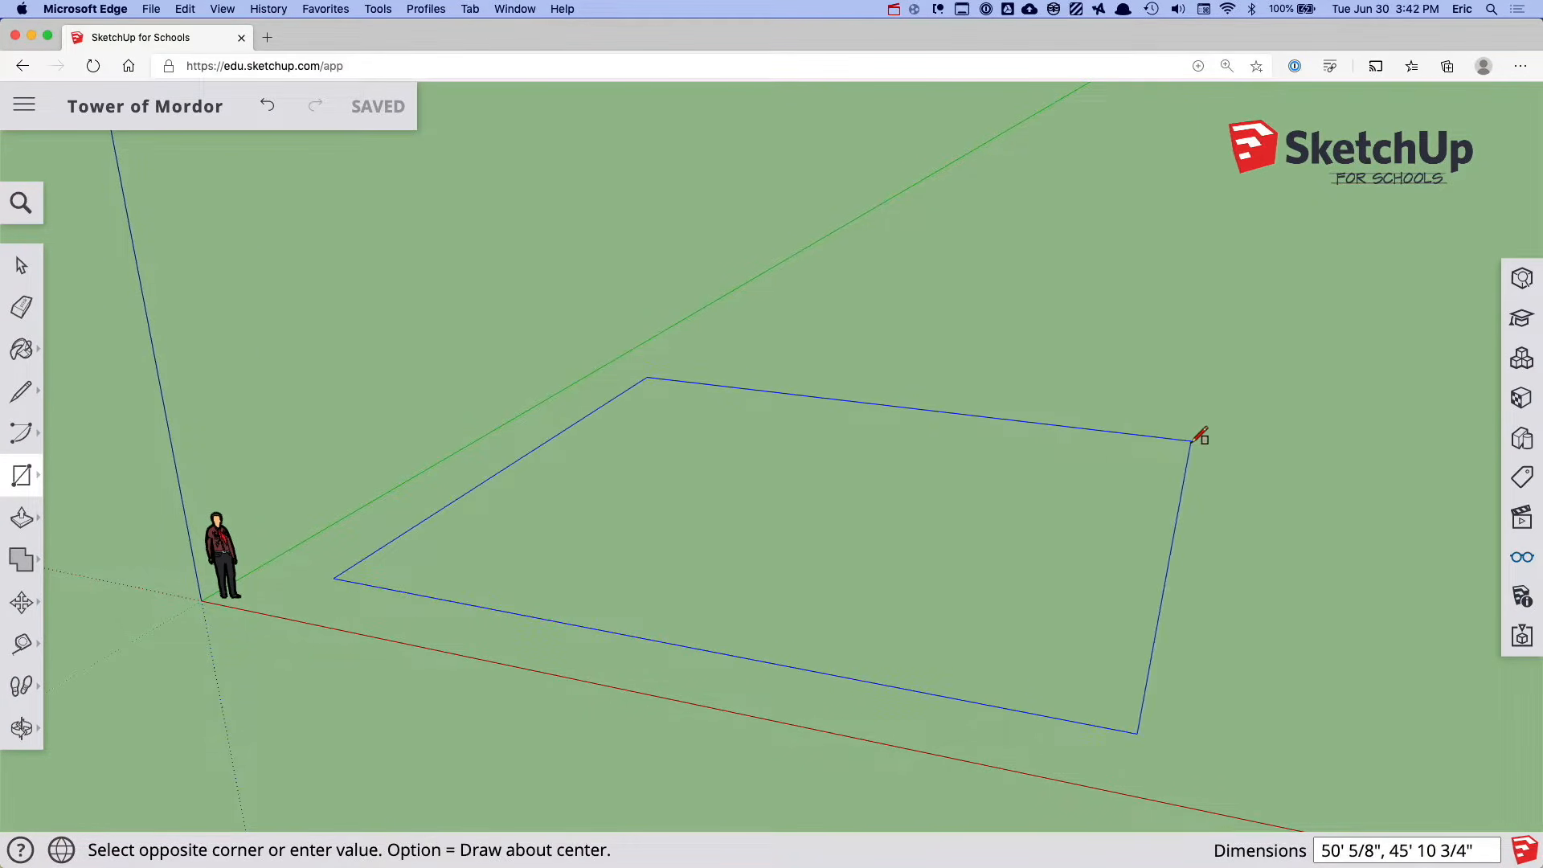
scroll(1199, 434, "down", 3)
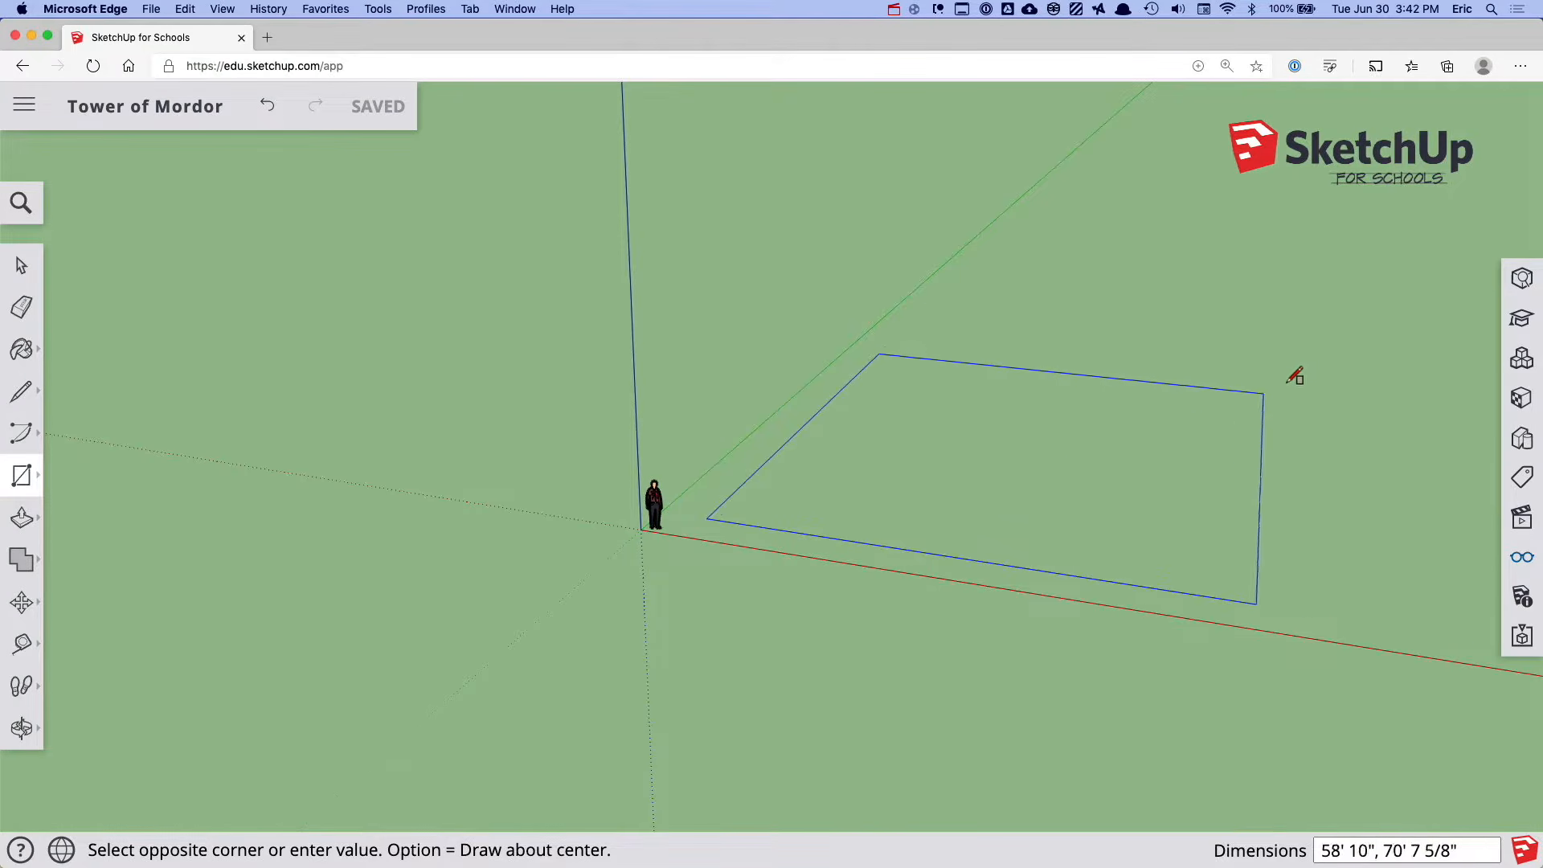
left_click(1449, 279)
Select the rectangle's far edge and move it inward along the green axis to shorten the face
middle_click_drag(1450, 282, 1040, 417)
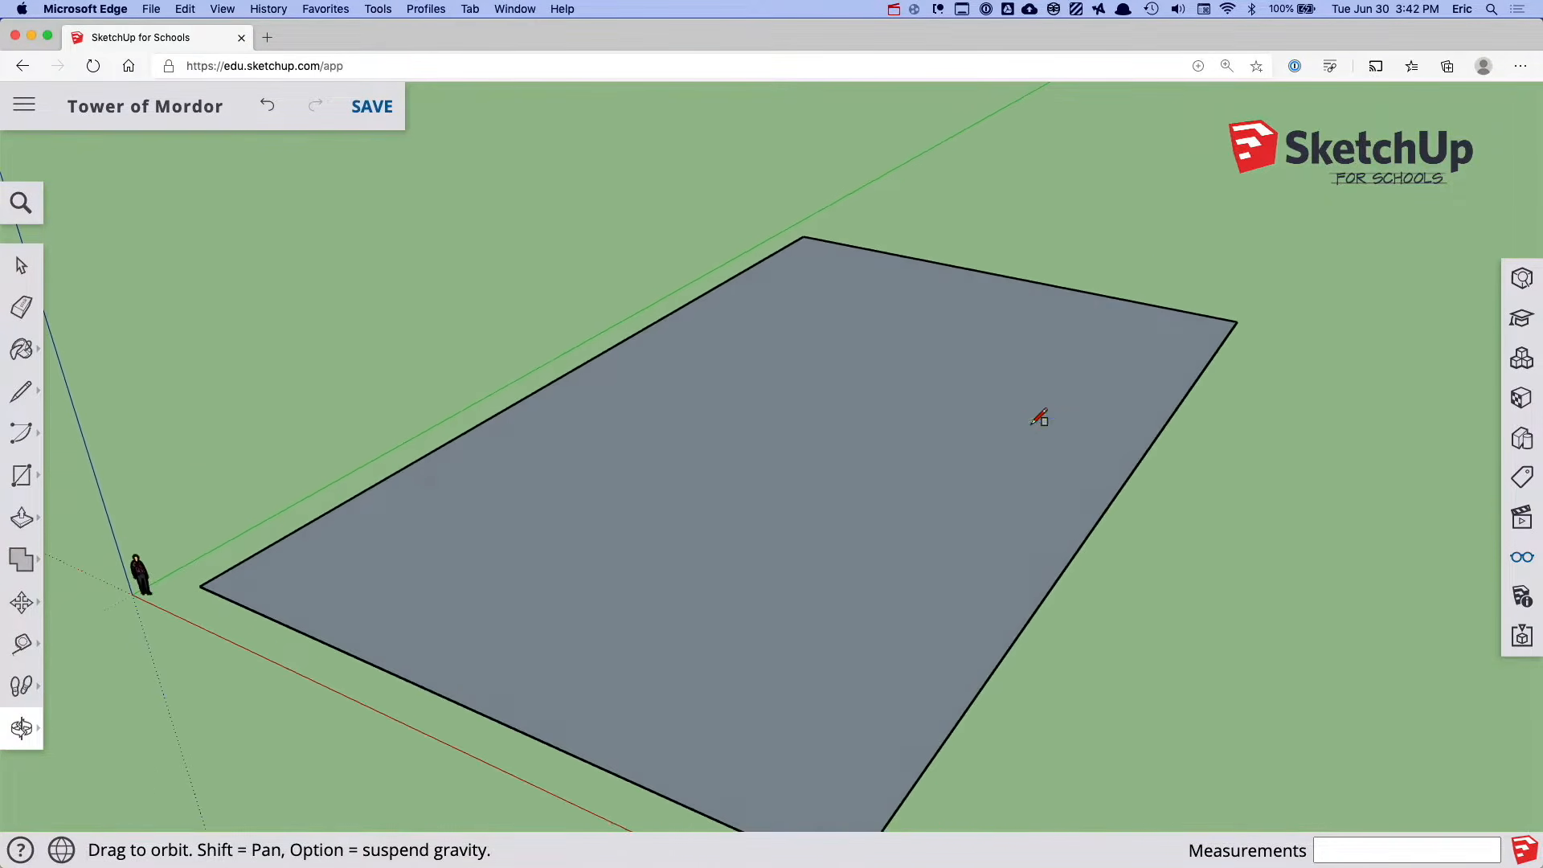
mouse_move(1044, 337)
middle_mouse_down()
mouse_move(870, 425)
mouse_move(930, 420)
mouse_move(1045, 361)
middle_mouse_up()
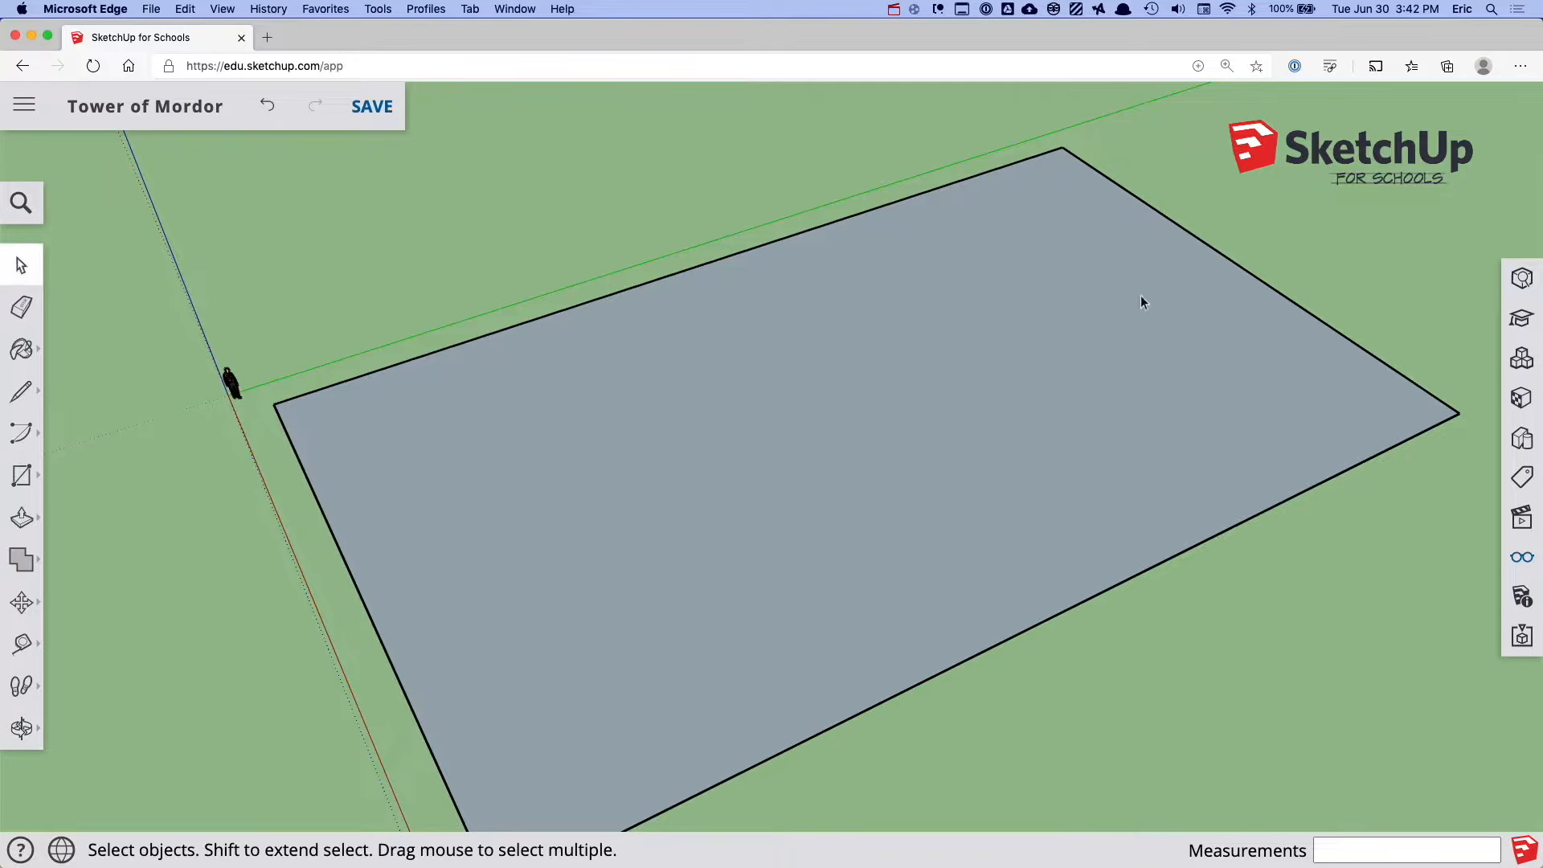
left_click(1217, 252)
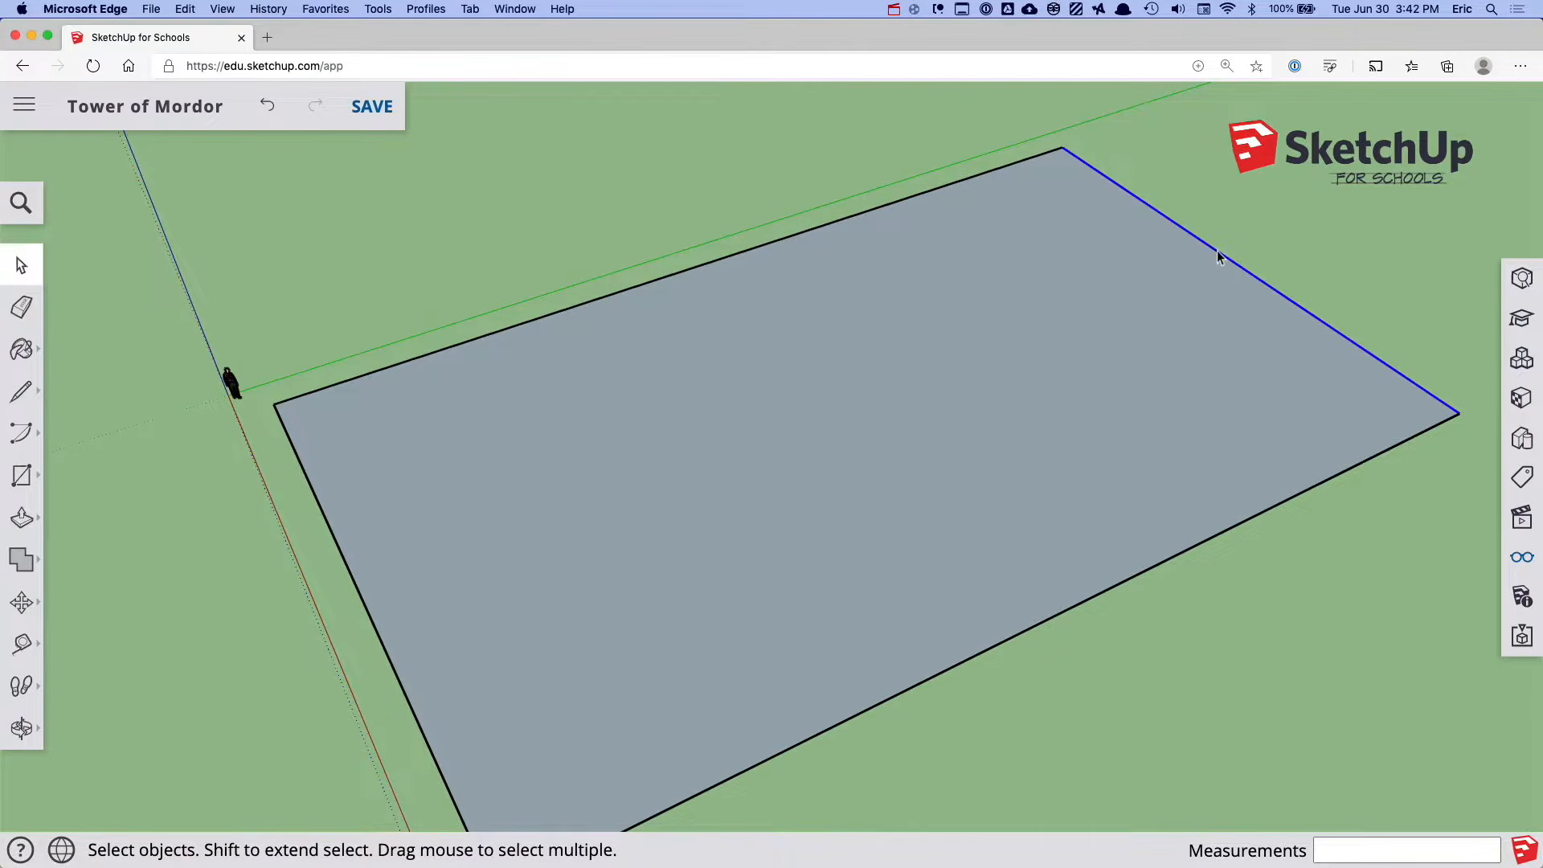
left_click(24, 603)
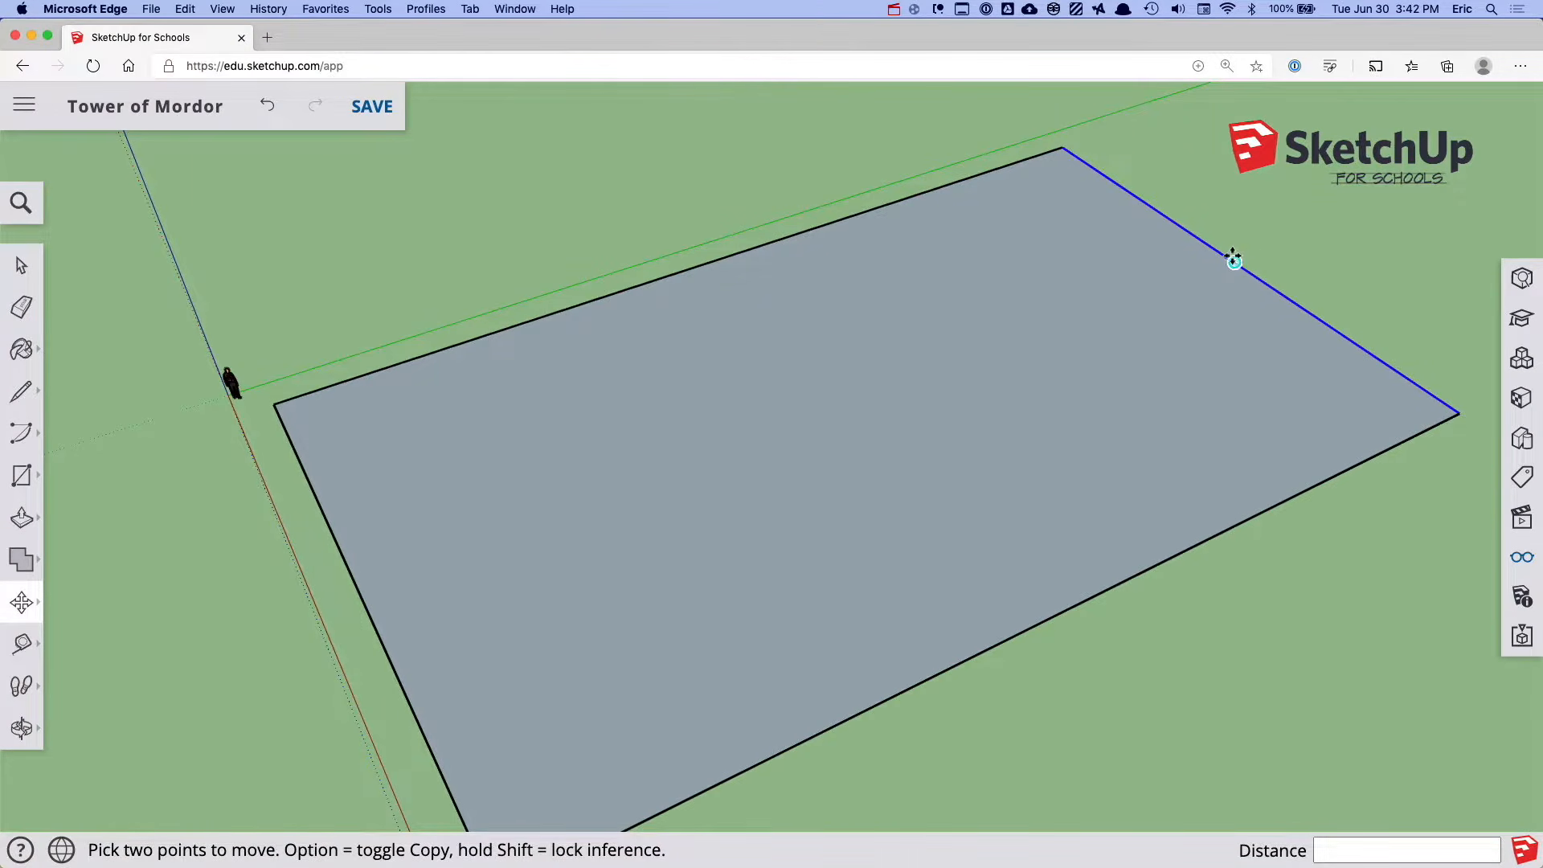
left_click(1234, 259)
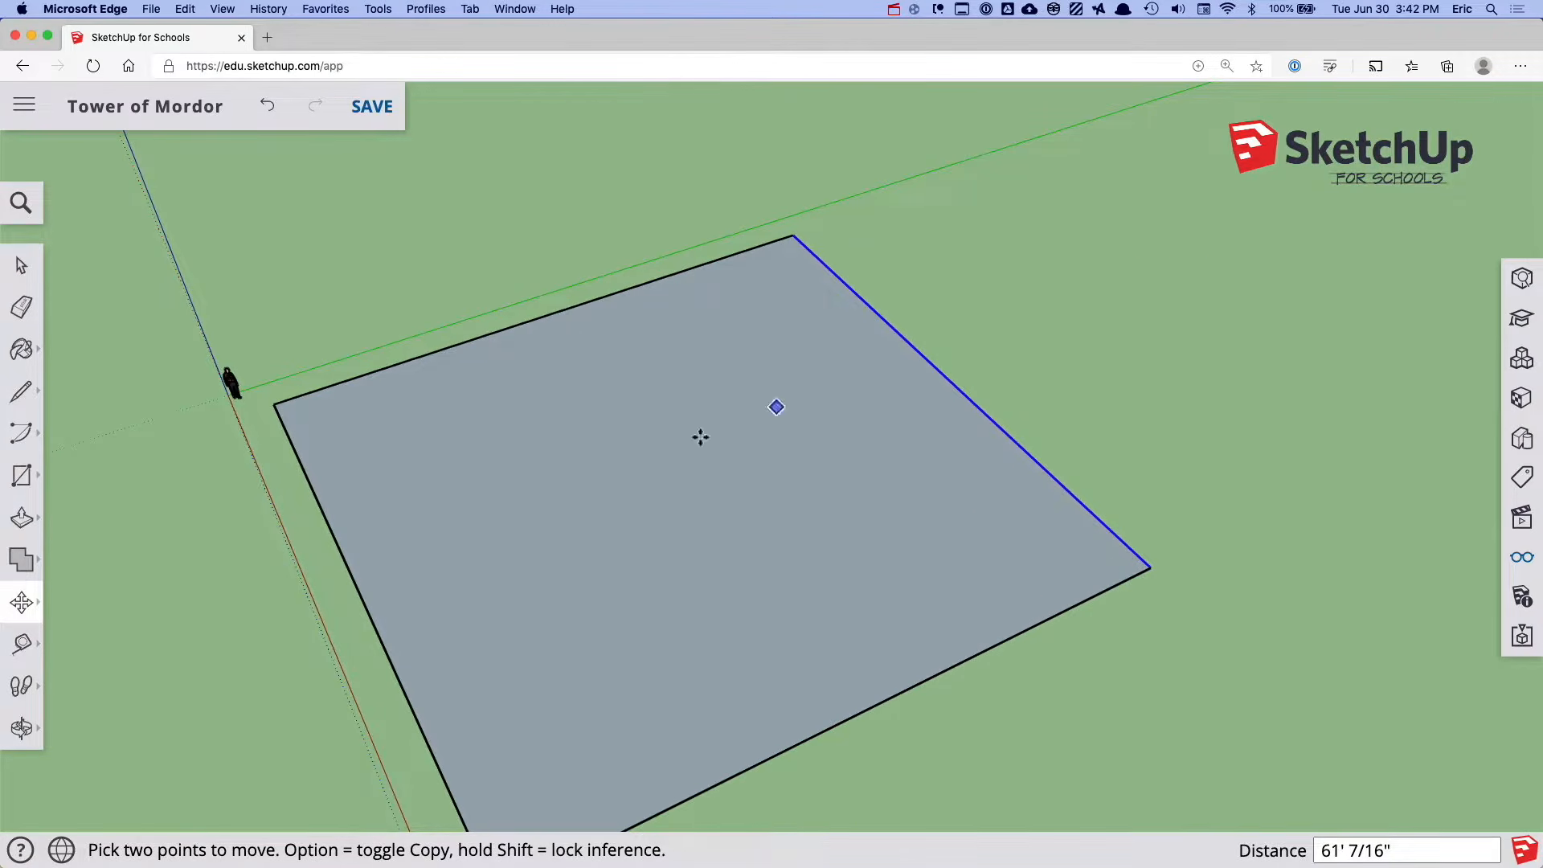
Draw two crossing lines edge to edge across the square ground face near its corner by the origin
left_click(18, 395)
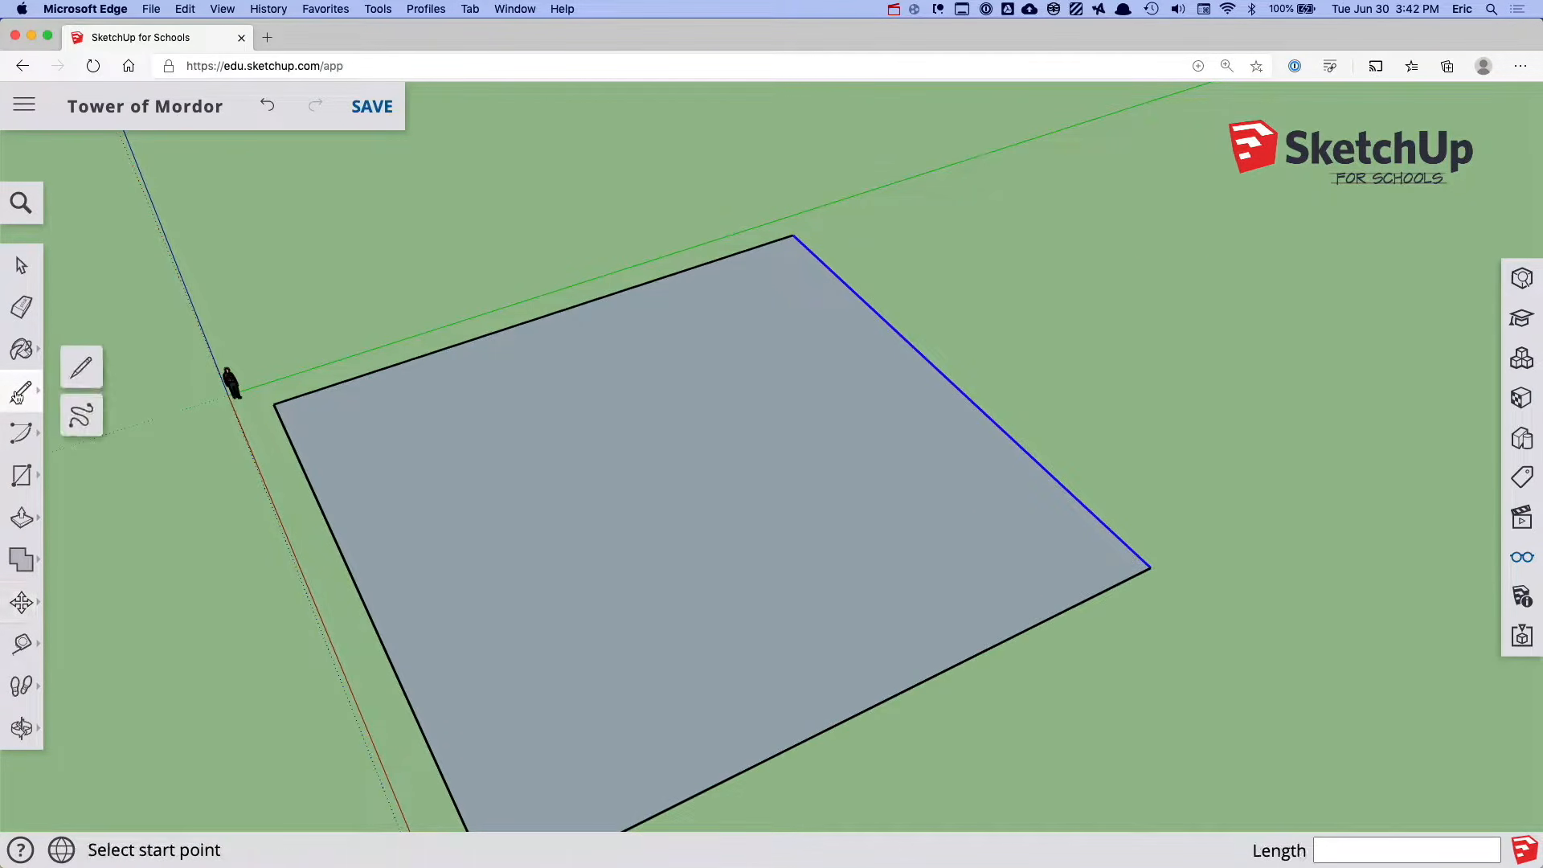
left_click(81, 368)
mouse_move(196, 382)
middle_mouse_down()
mouse_move(486, 455)
mouse_move(624, 362)
middle_mouse_up()
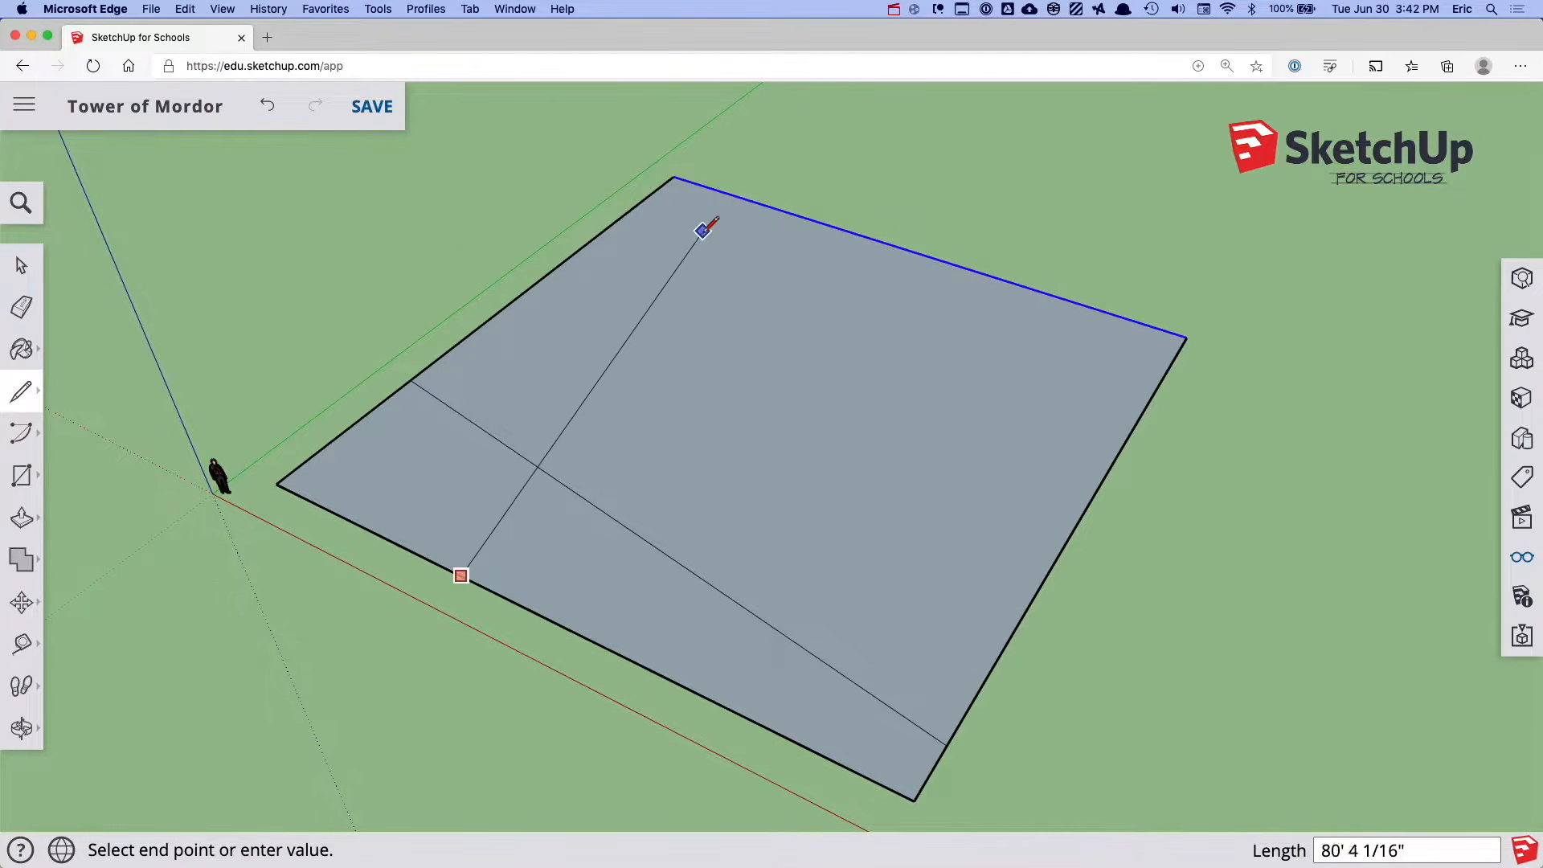
left_click(677, 275)
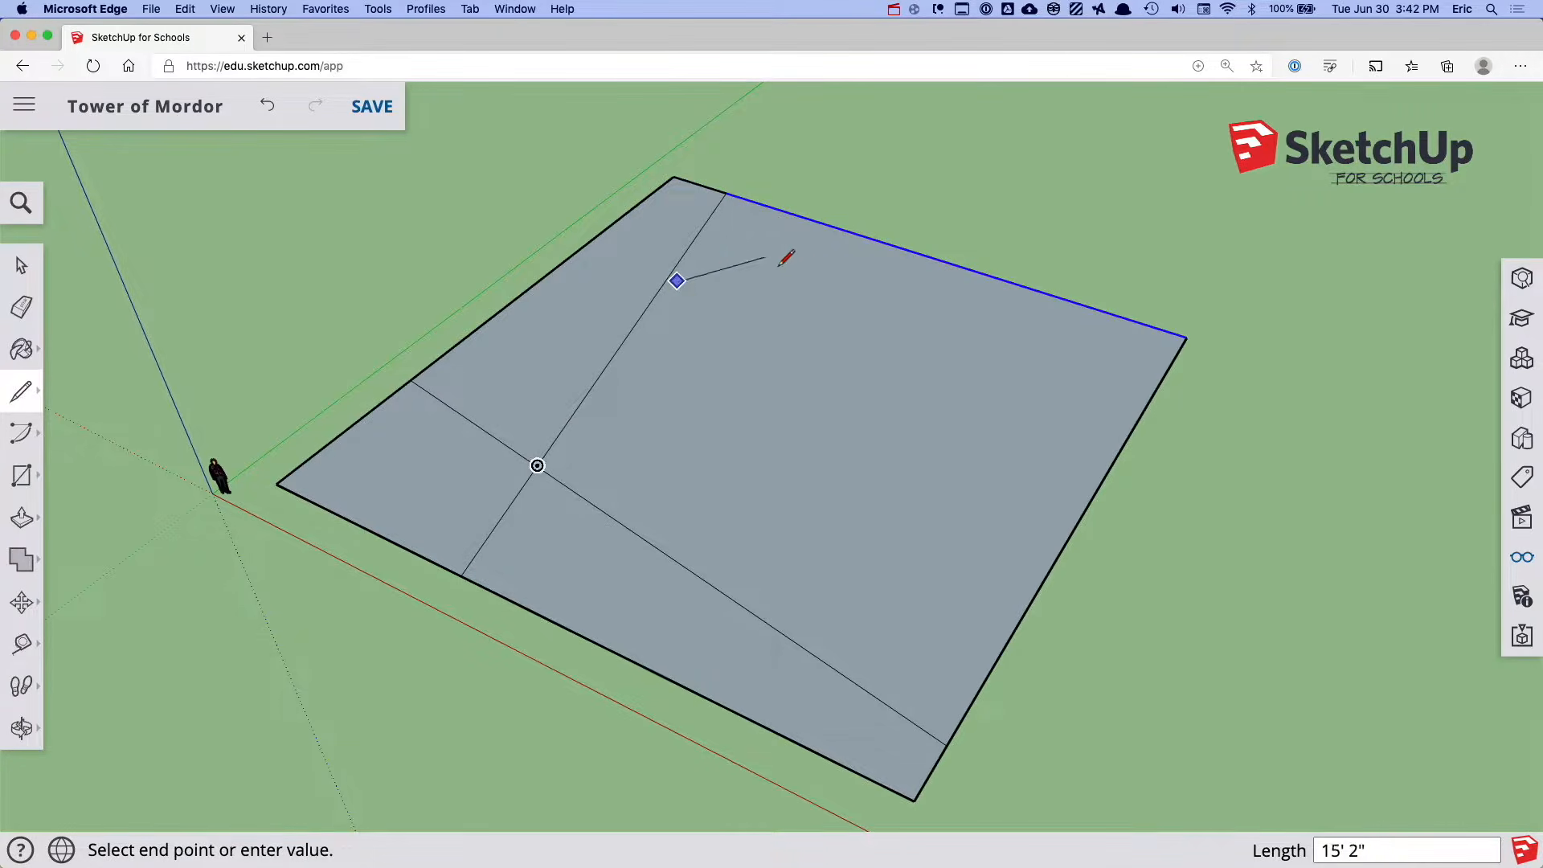
key("space")
Add three more lines across the square so that an irregular five-sided face is enclosed in its middle
left_click(22, 394)
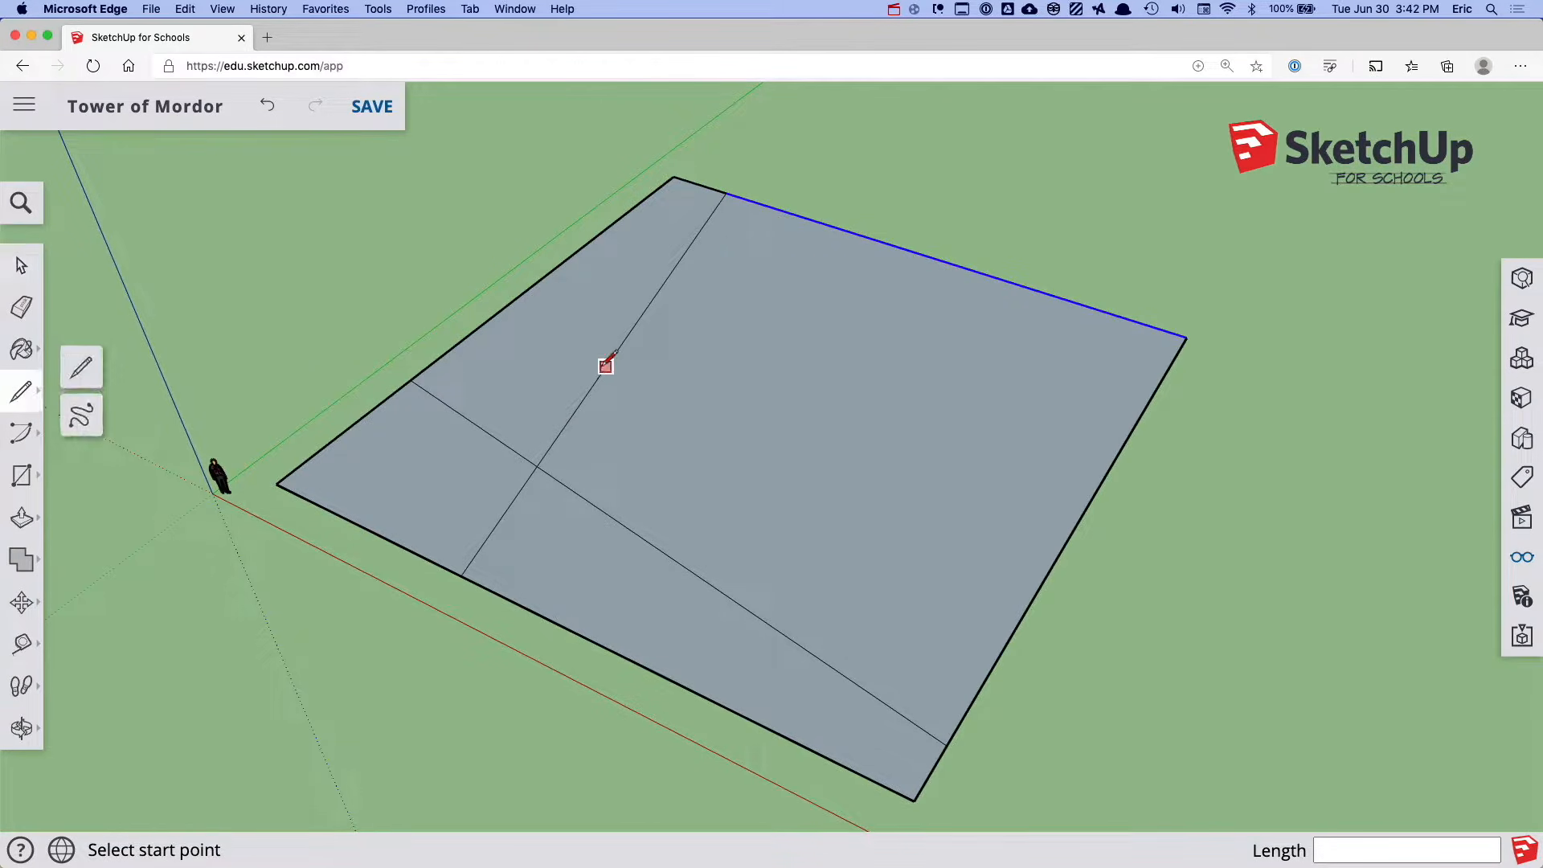
left_click(626, 338)
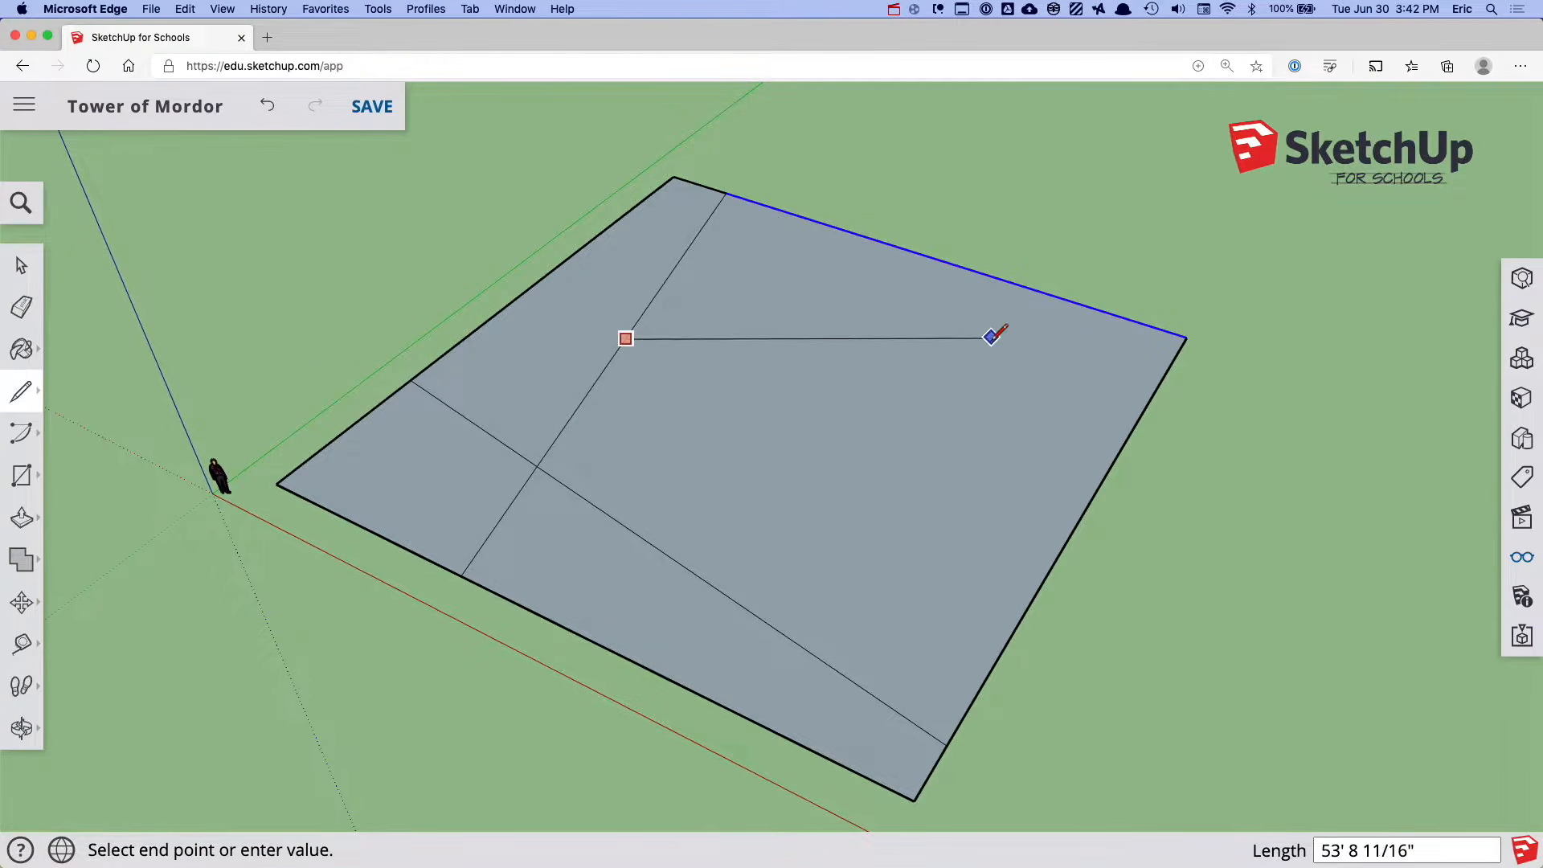
left_click(1080, 304)
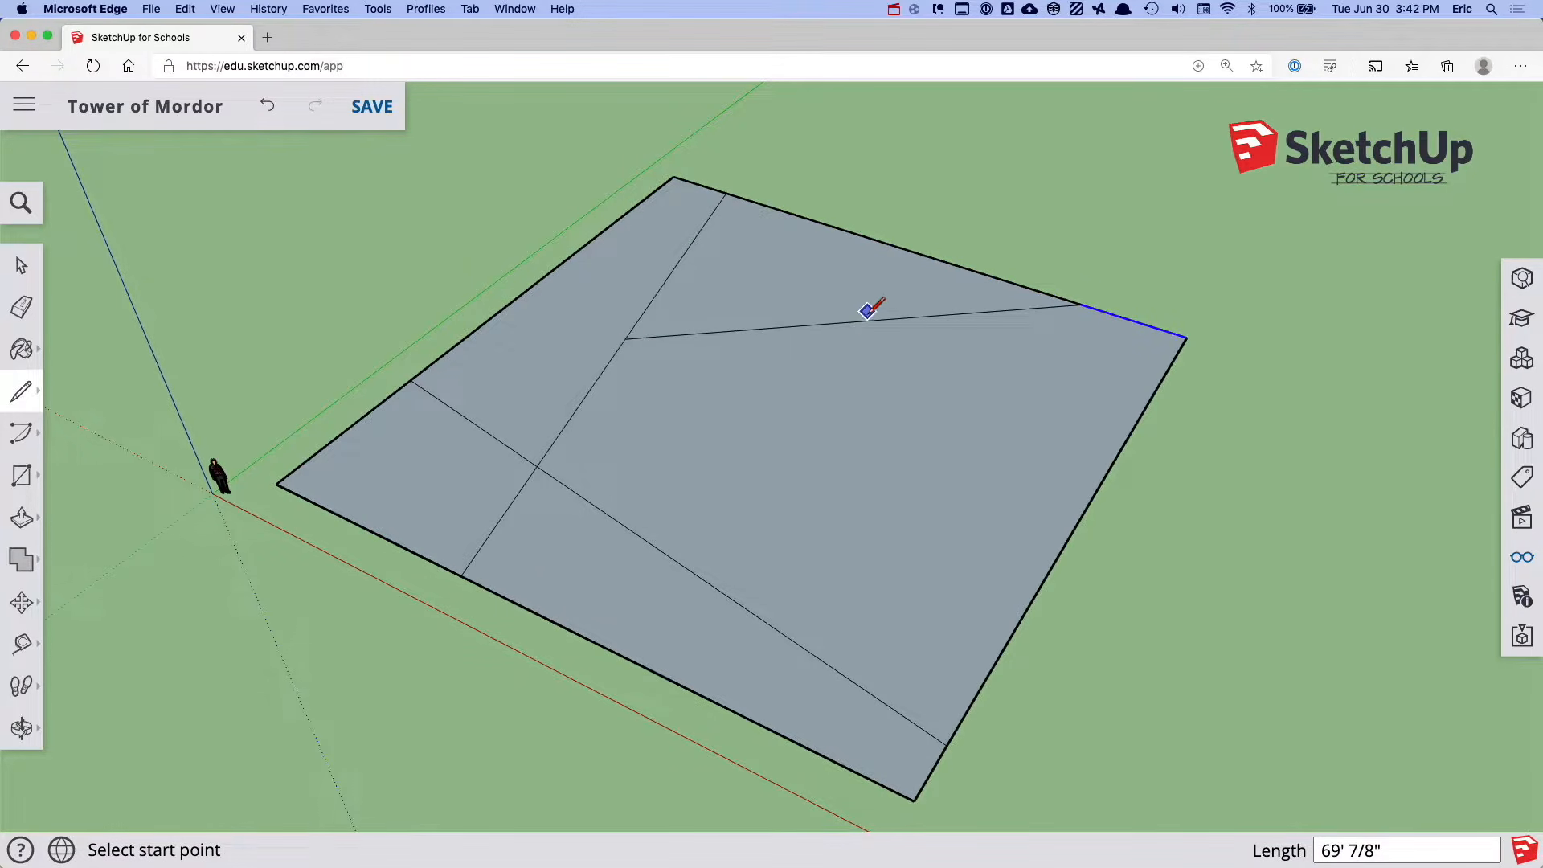
left_click(1083, 512)
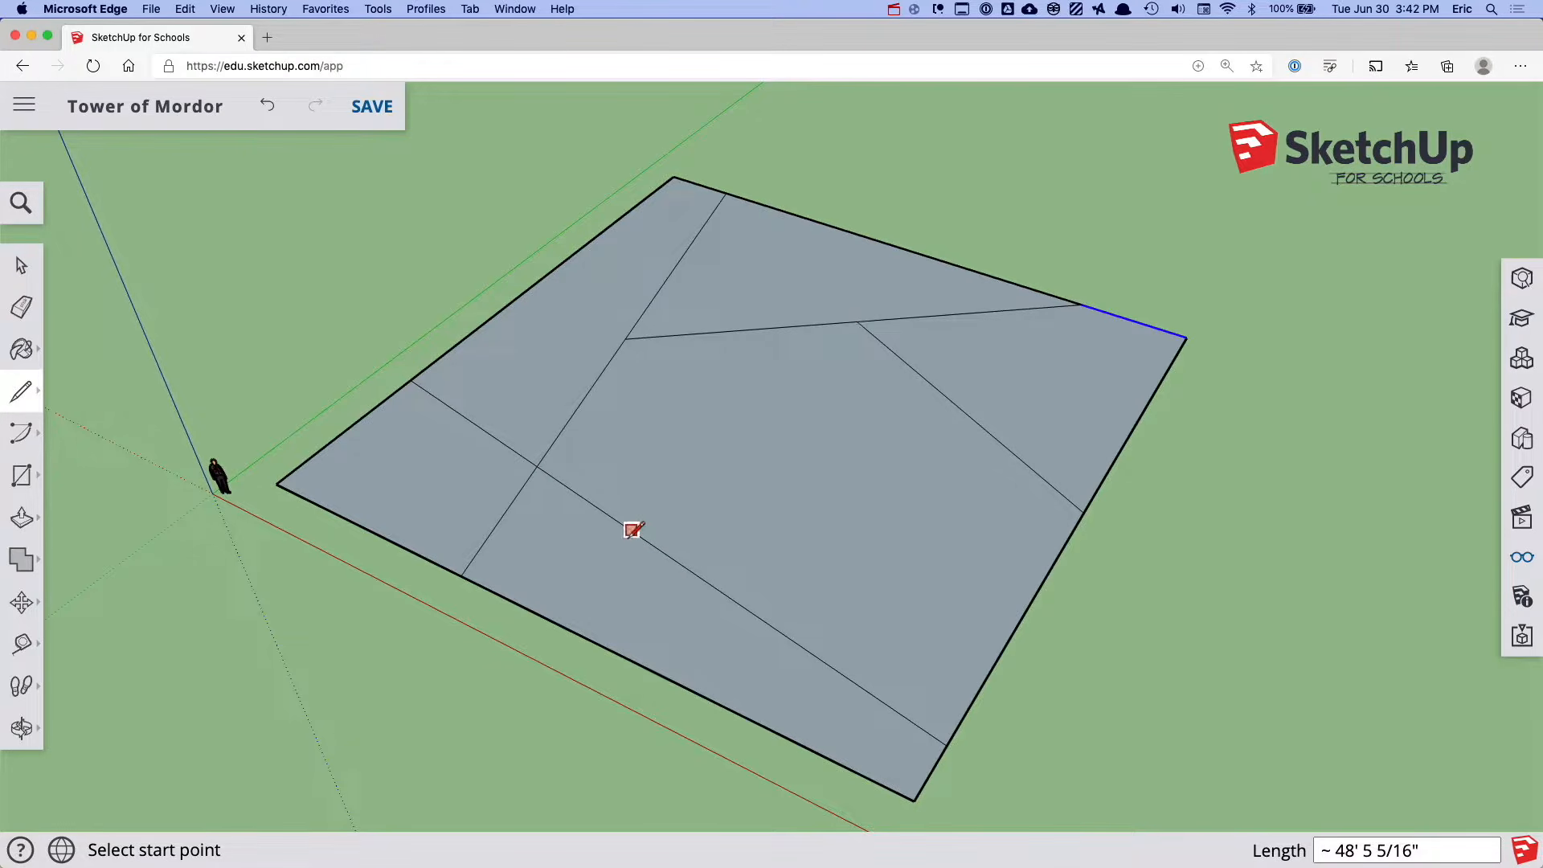
key("space")
Raise the enclosed five-sided face and its edges vertically by about 19' with Move
mouse_move(706, 582)
middle_mouse_down()
mouse_move(836, 458)
mouse_move(898, 358)
mouse_move(798, 495)
mouse_move(702, 489)
middle_mouse_up()
double_click(656, 469)
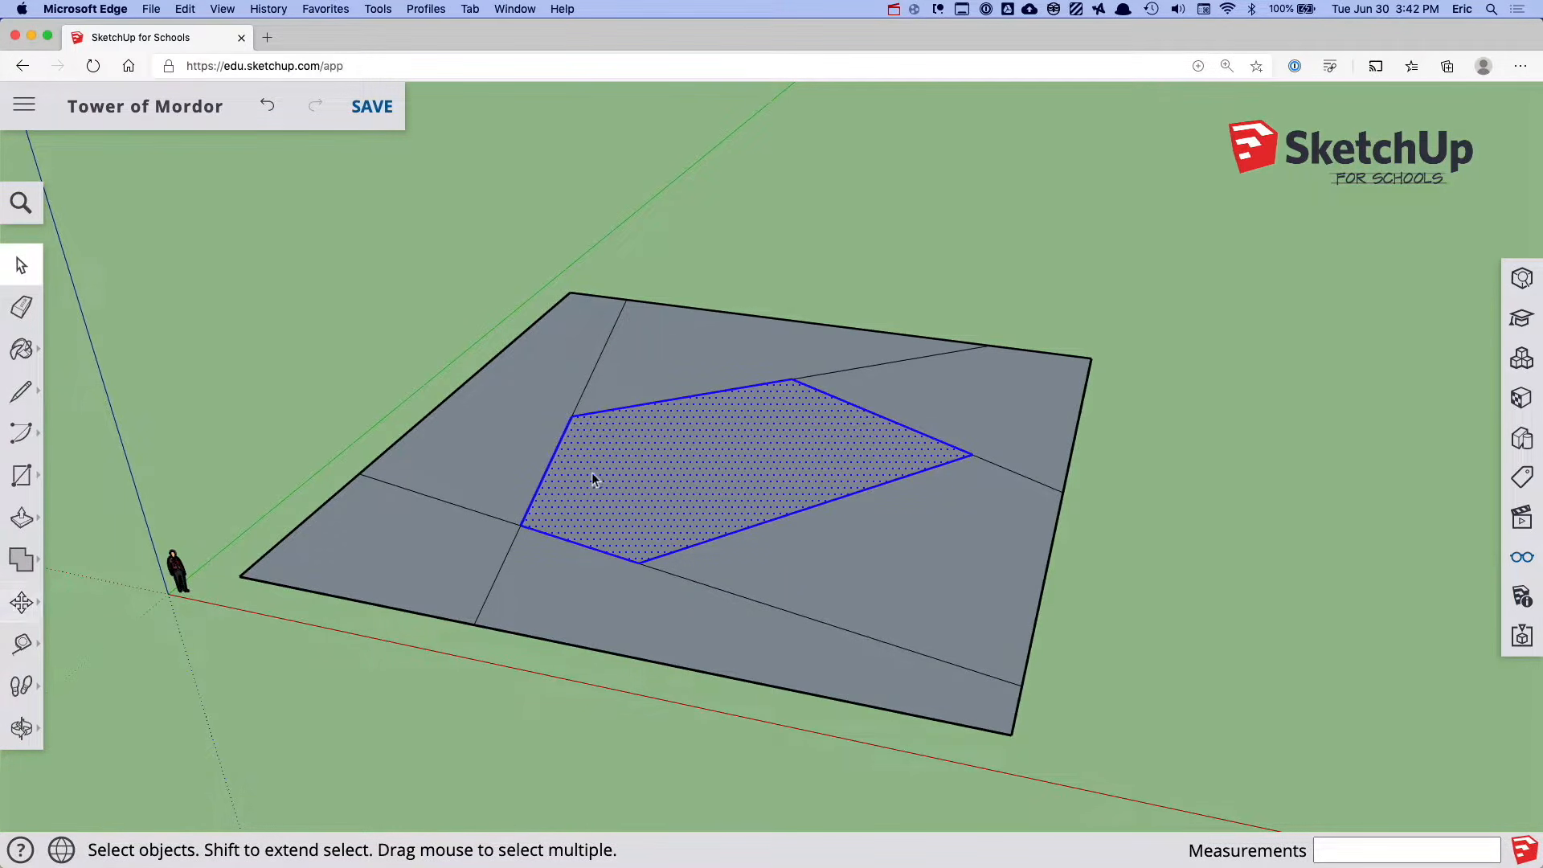
left_click(24, 602)
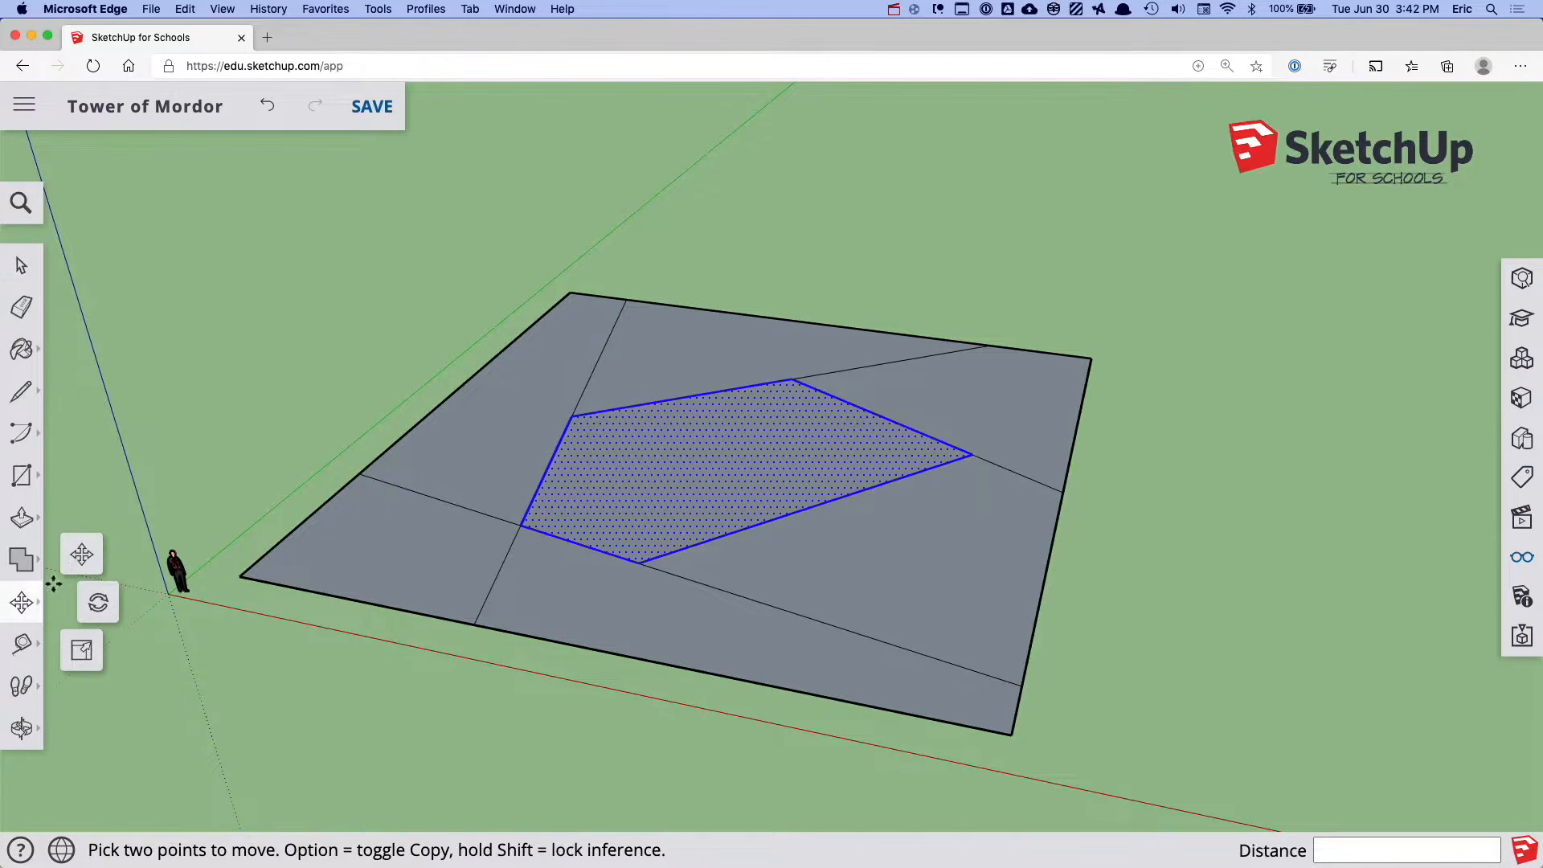
left_click(697, 460)
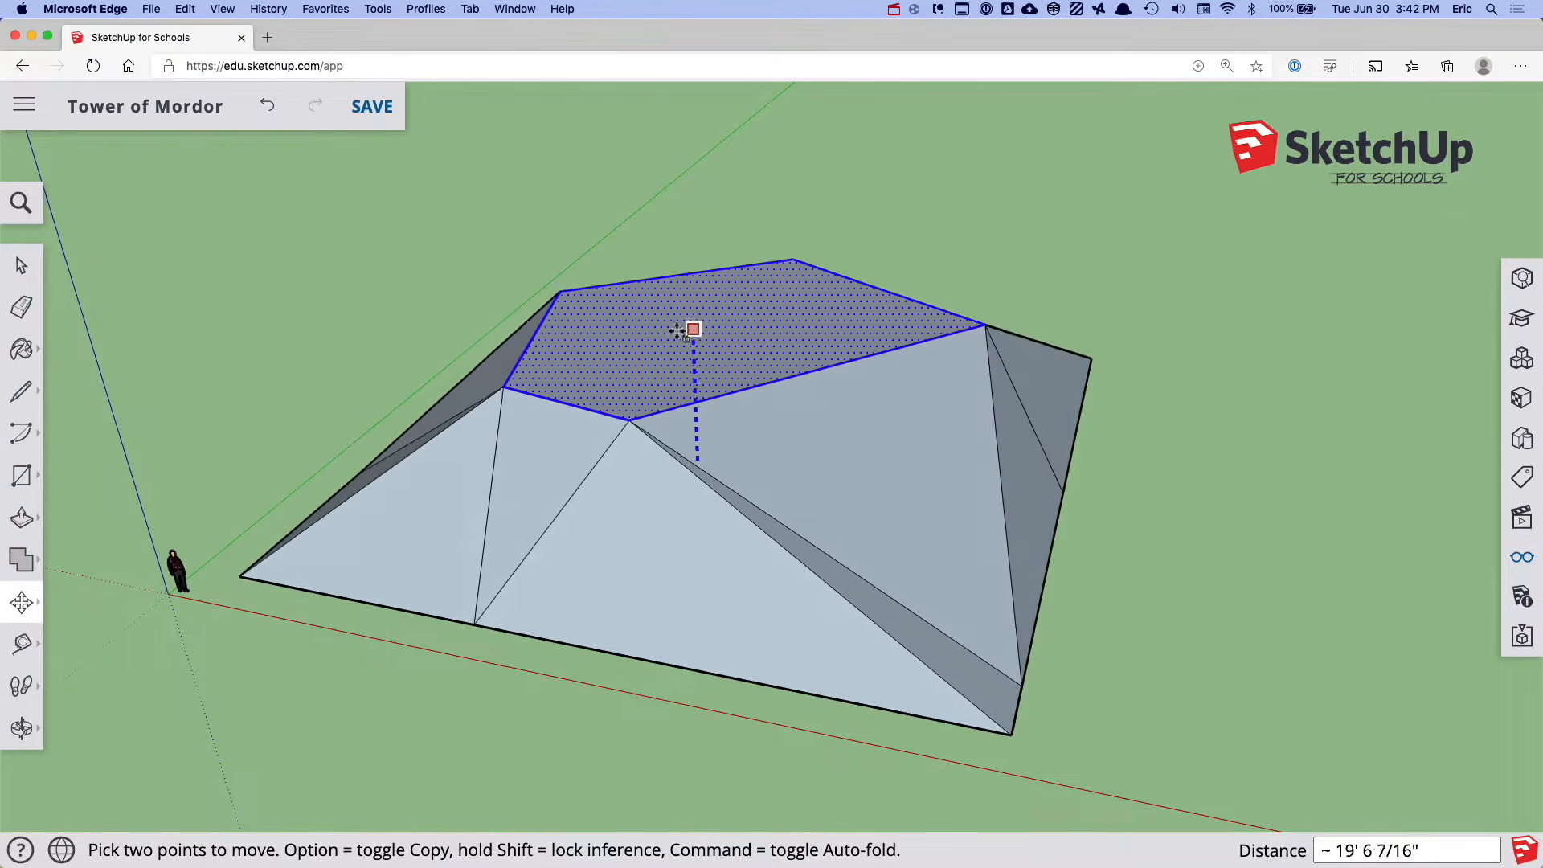
middle_click_drag(539, 335, 683, 348)
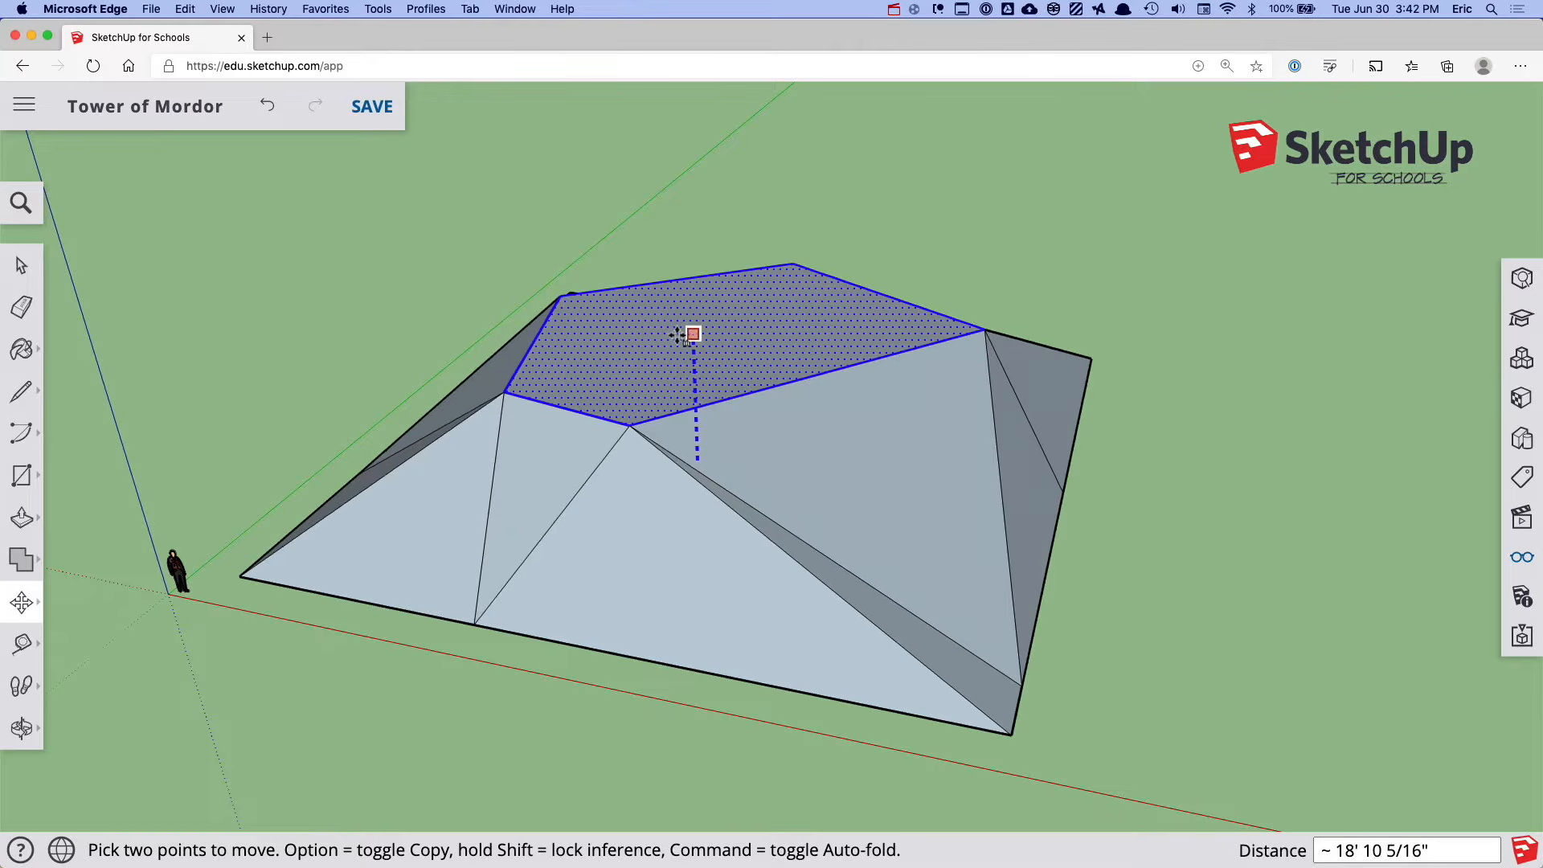
middle_click_drag(530, 330, 639, 479)
Select only the far edge of the raised five-sided face and activate Move
key("space")
left_click(396, 437)
left_click(875, 278)
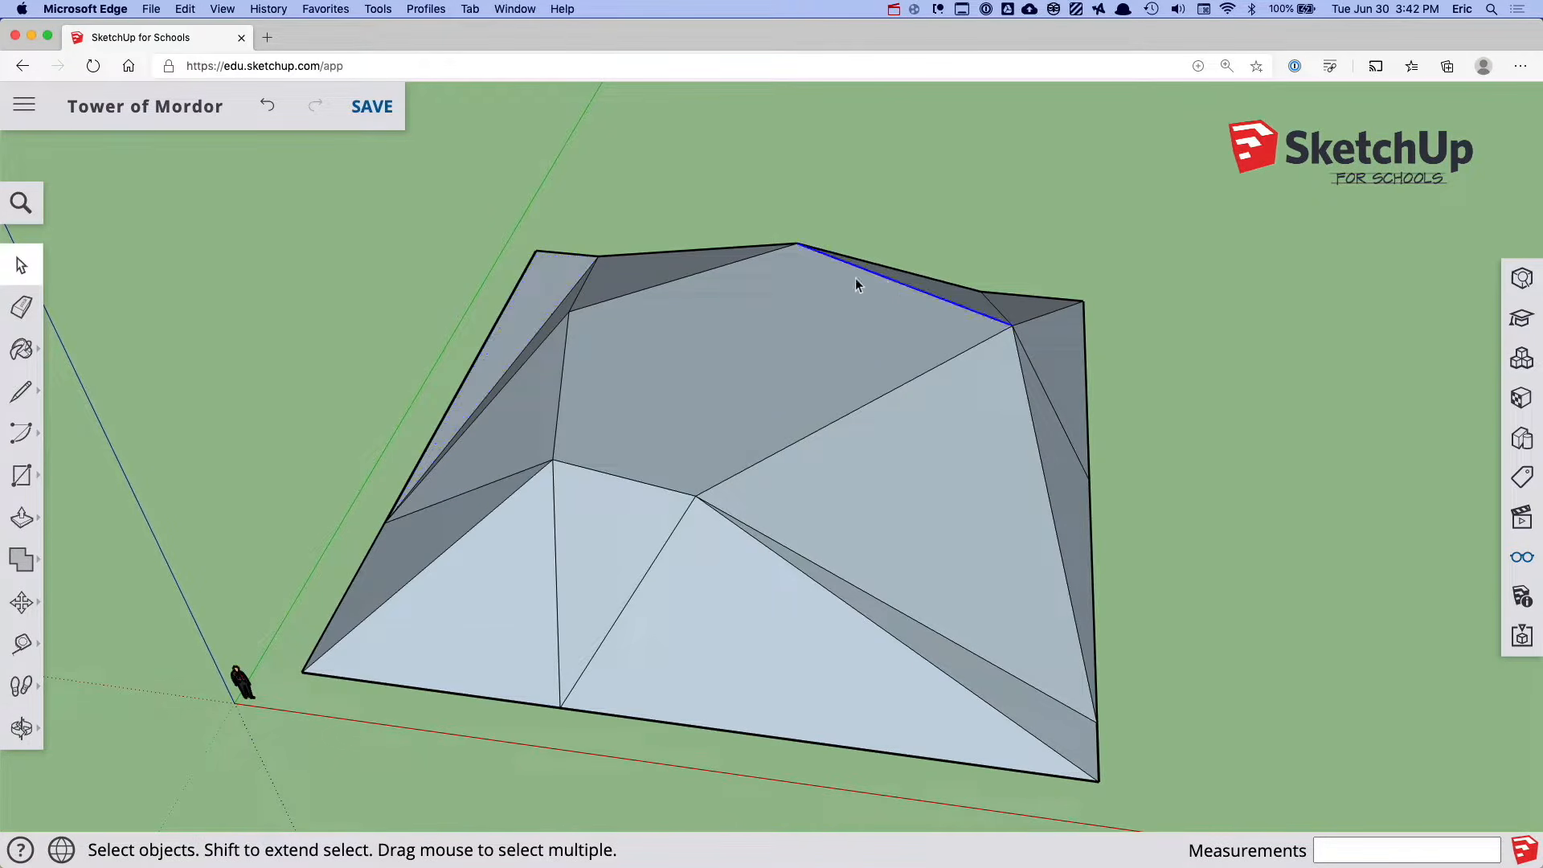
left_click(22, 602)
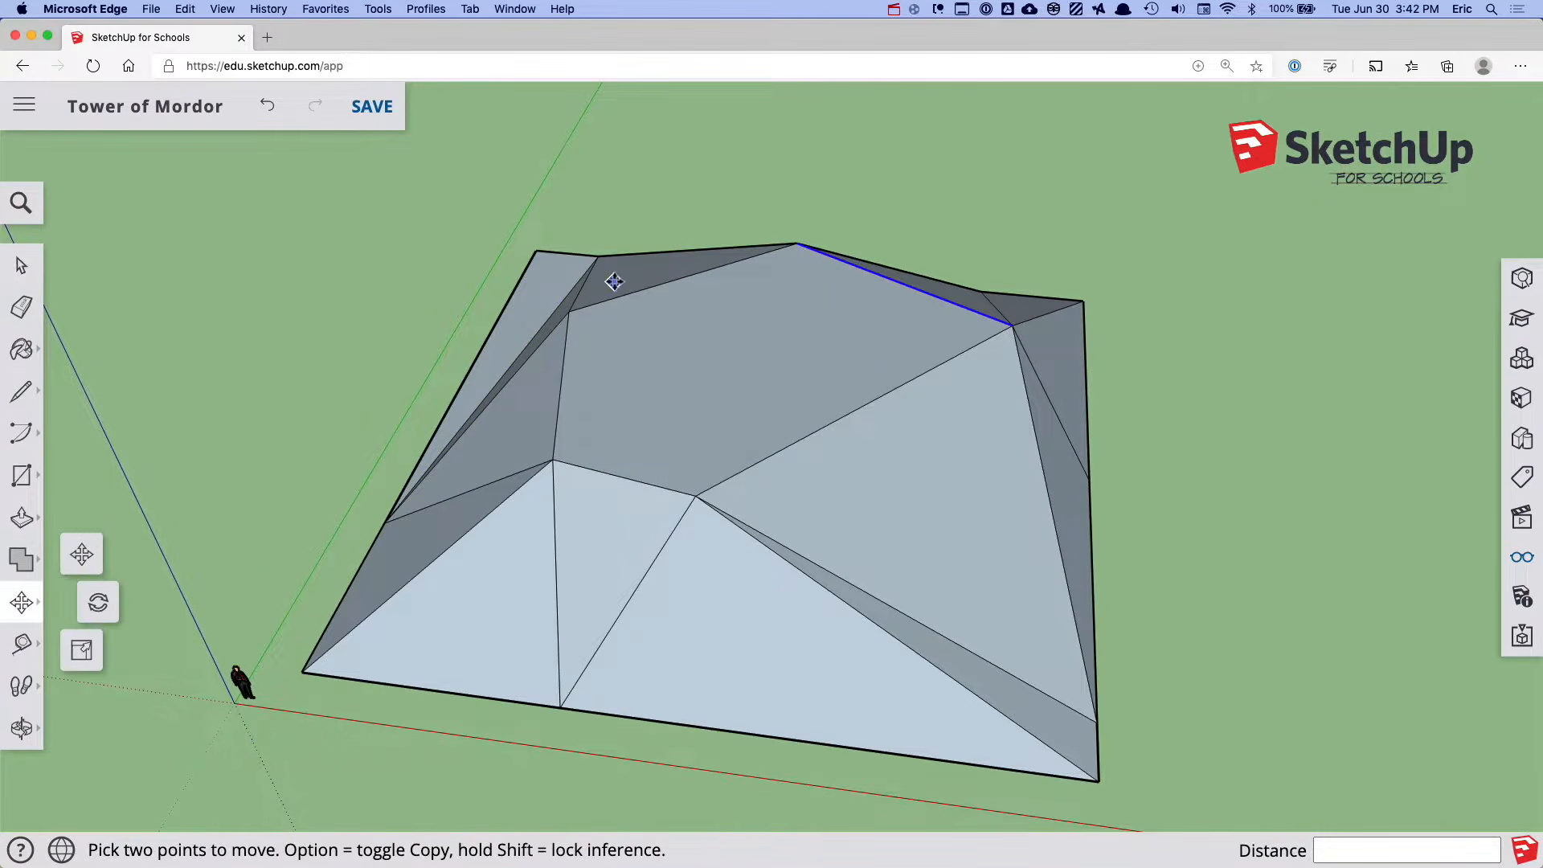
Try to move the selected edge outward along the green axis and undo the move
left_click(868, 271)
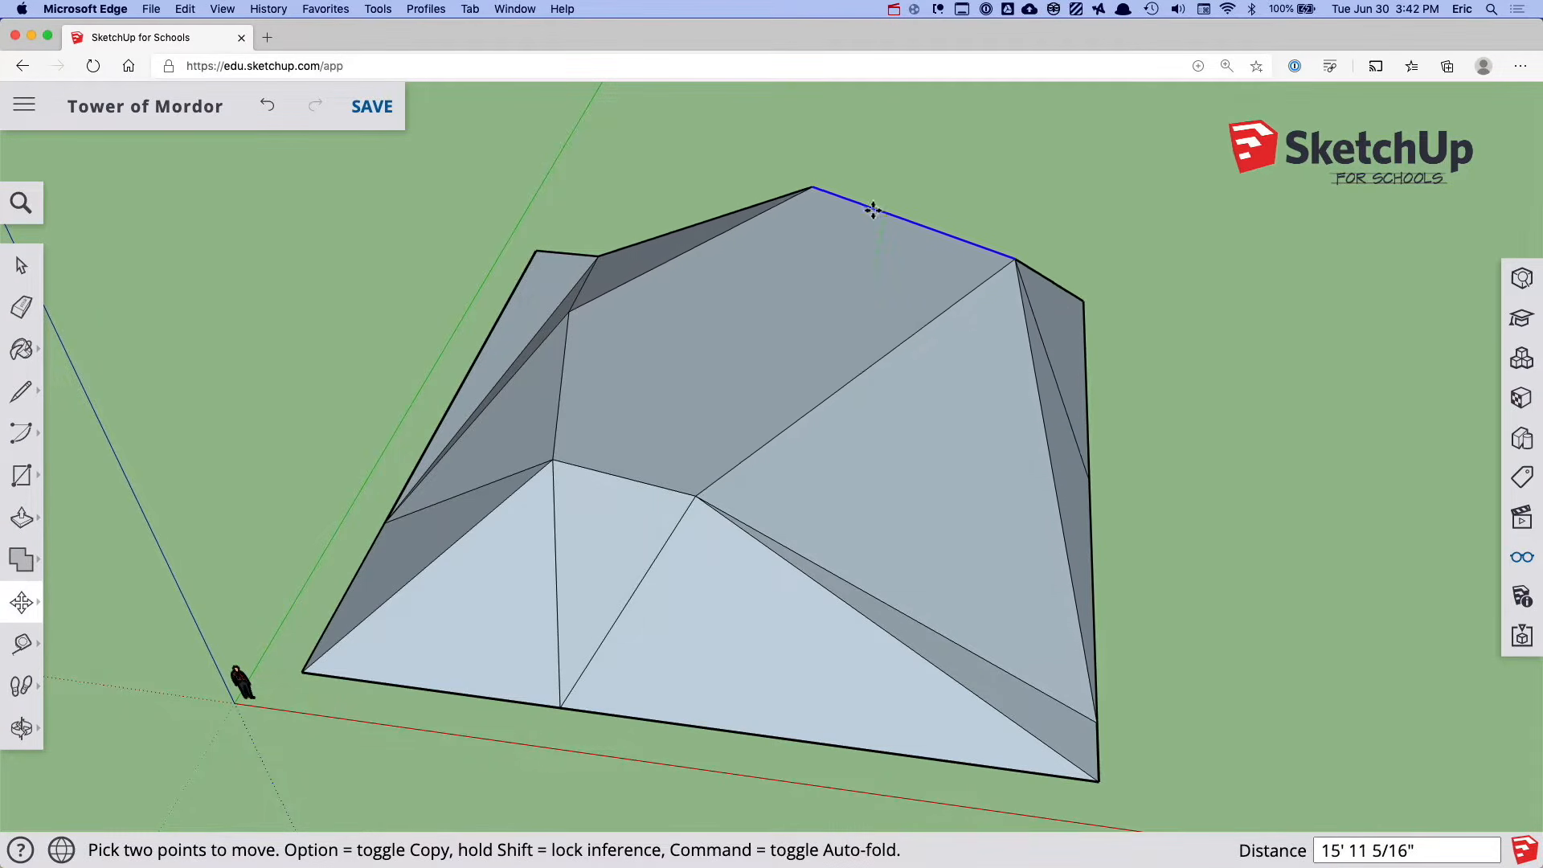
left_click(875, 200)
middle_click_drag(909, 329, 444, 486)
key("super+z")
Raise the selected far edge vertically by about 10' from its midpoint, folding the top face into a ridge
middle_click_drag(923, 361, 1133, 346)
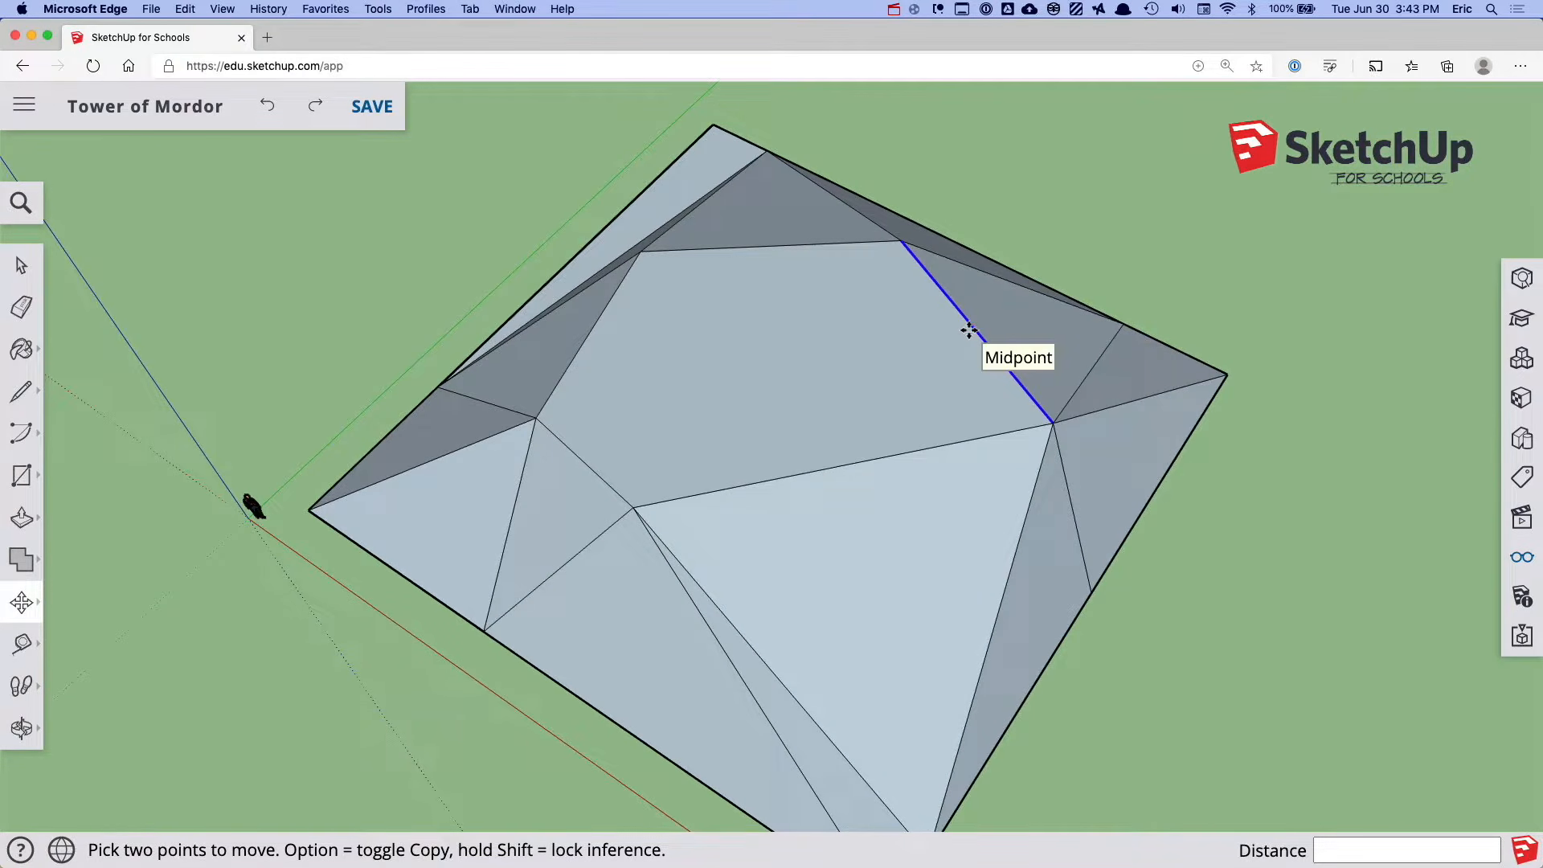
left_click(969, 329)
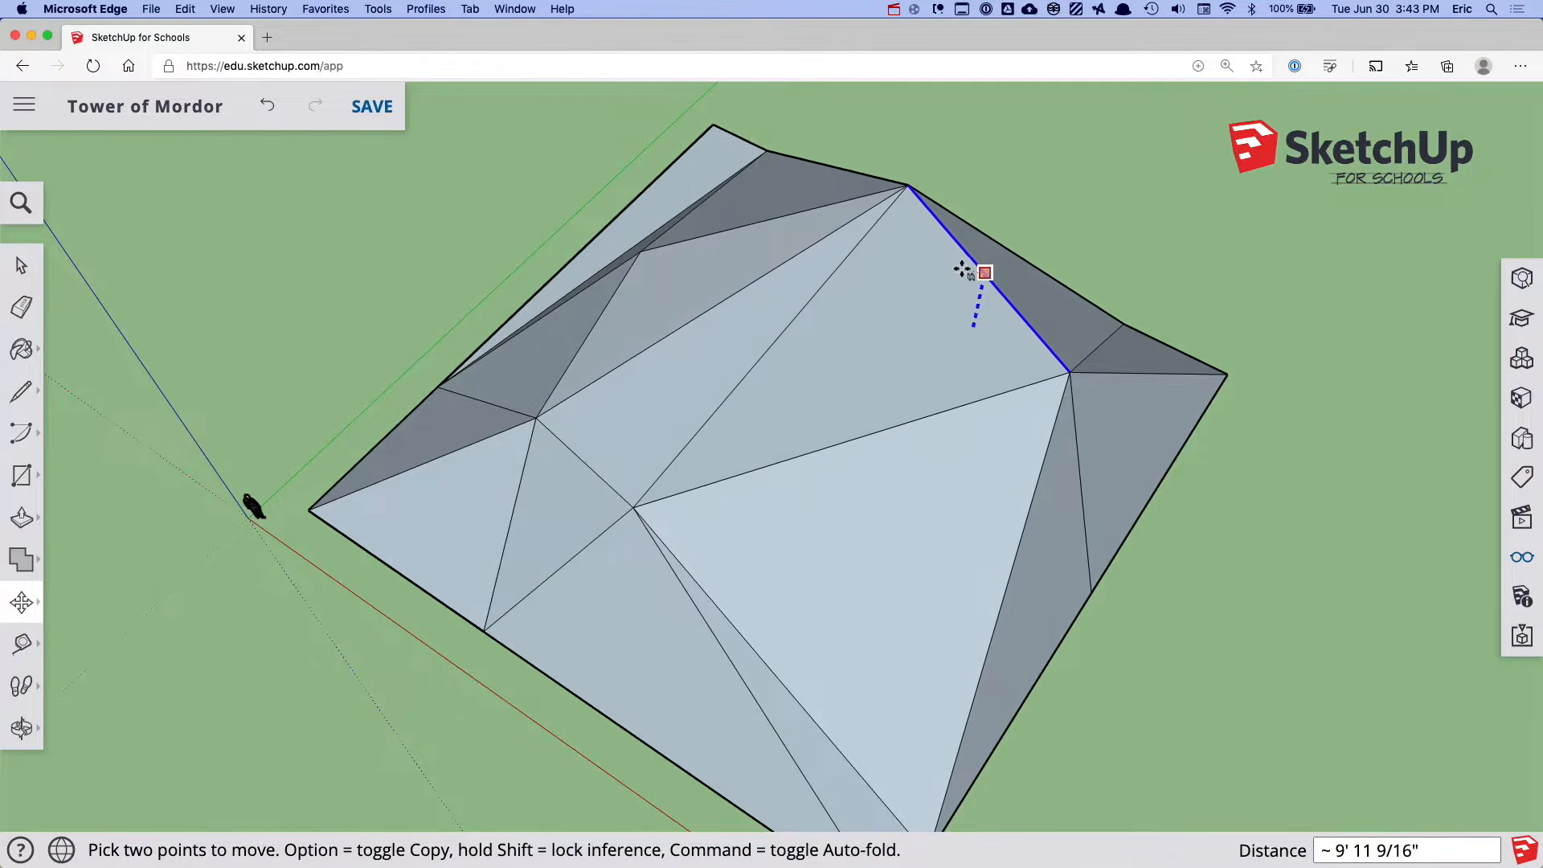
left_click(959, 263)
middle_click_drag(959, 264, 728, 483)
left_click(1003, 377)
left_click(885, 359)
key("space")
key("m")
middle_click_drag(663, 408, 701, 447, "shift")
Select the whole hill and apply Smooth Edges and Soften Coplanar to it with an angle of 180
key("space")
triple_click(658, 400)
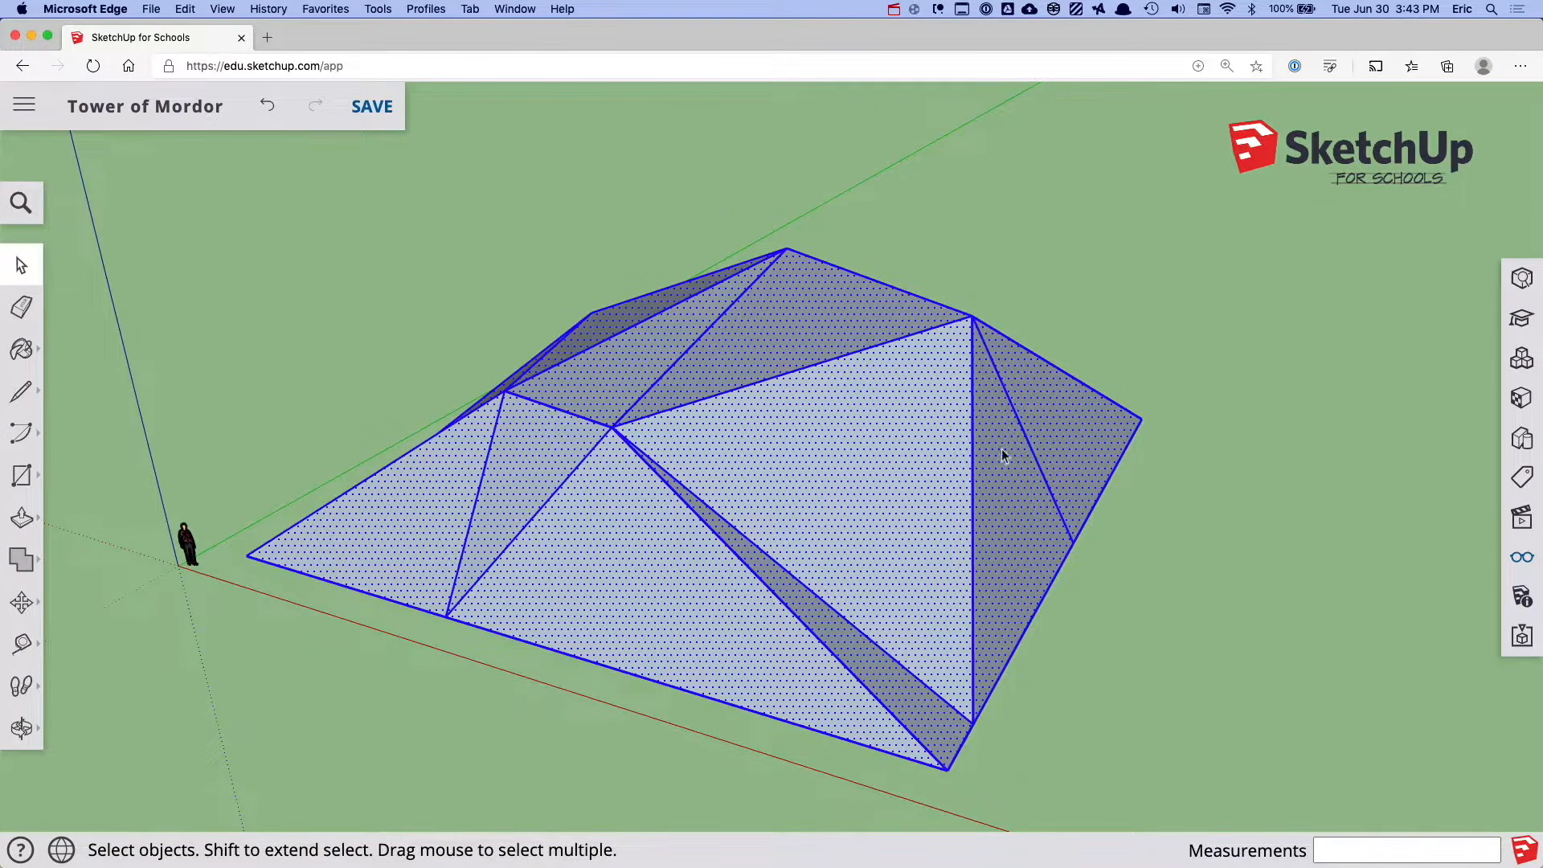
left_click(1511, 561)
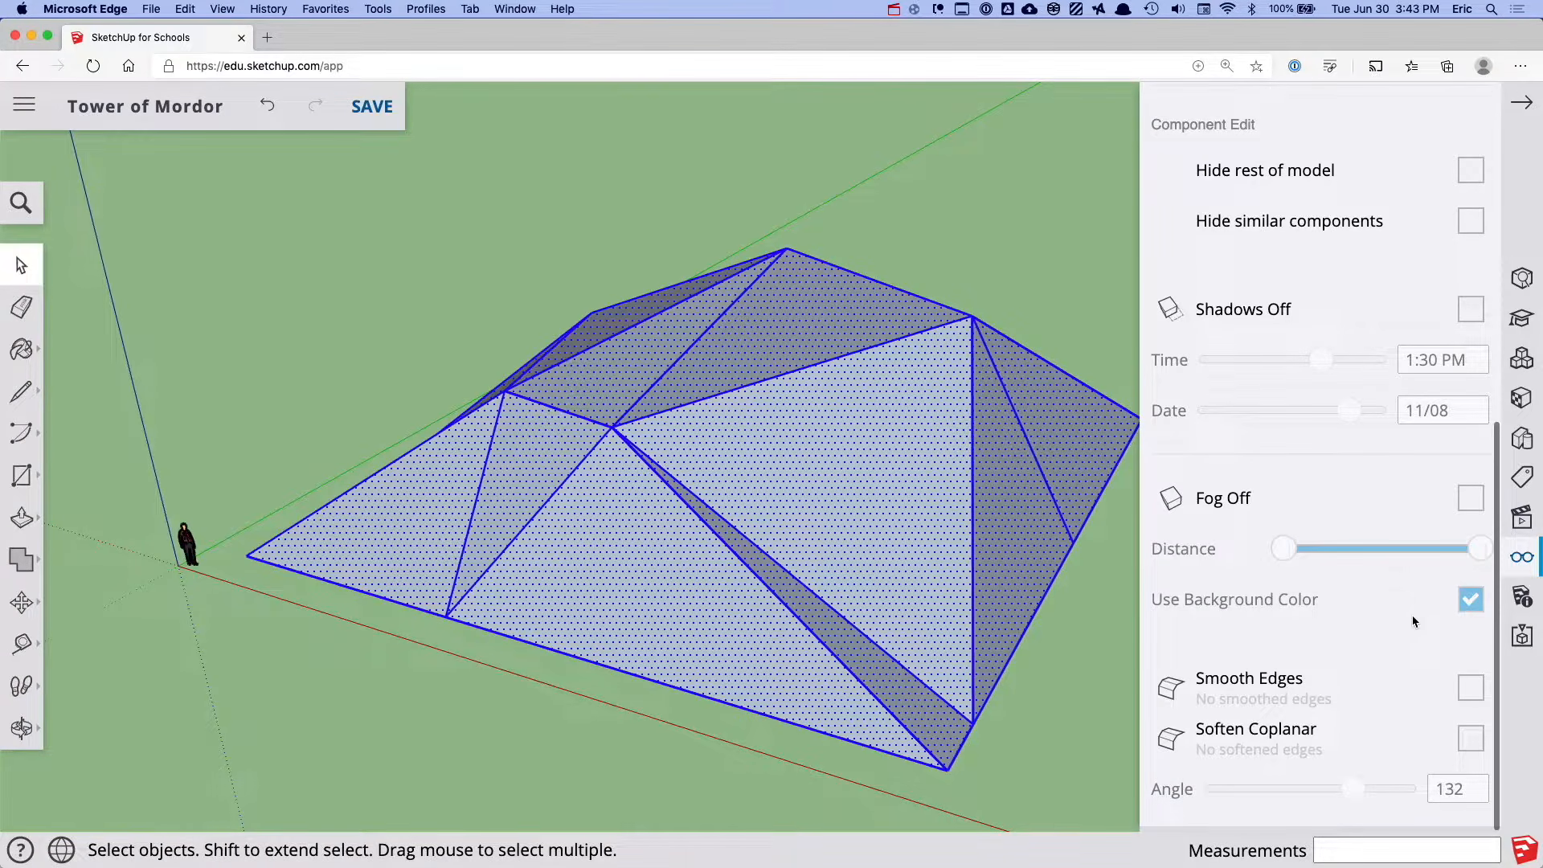
left_click(1324, 681)
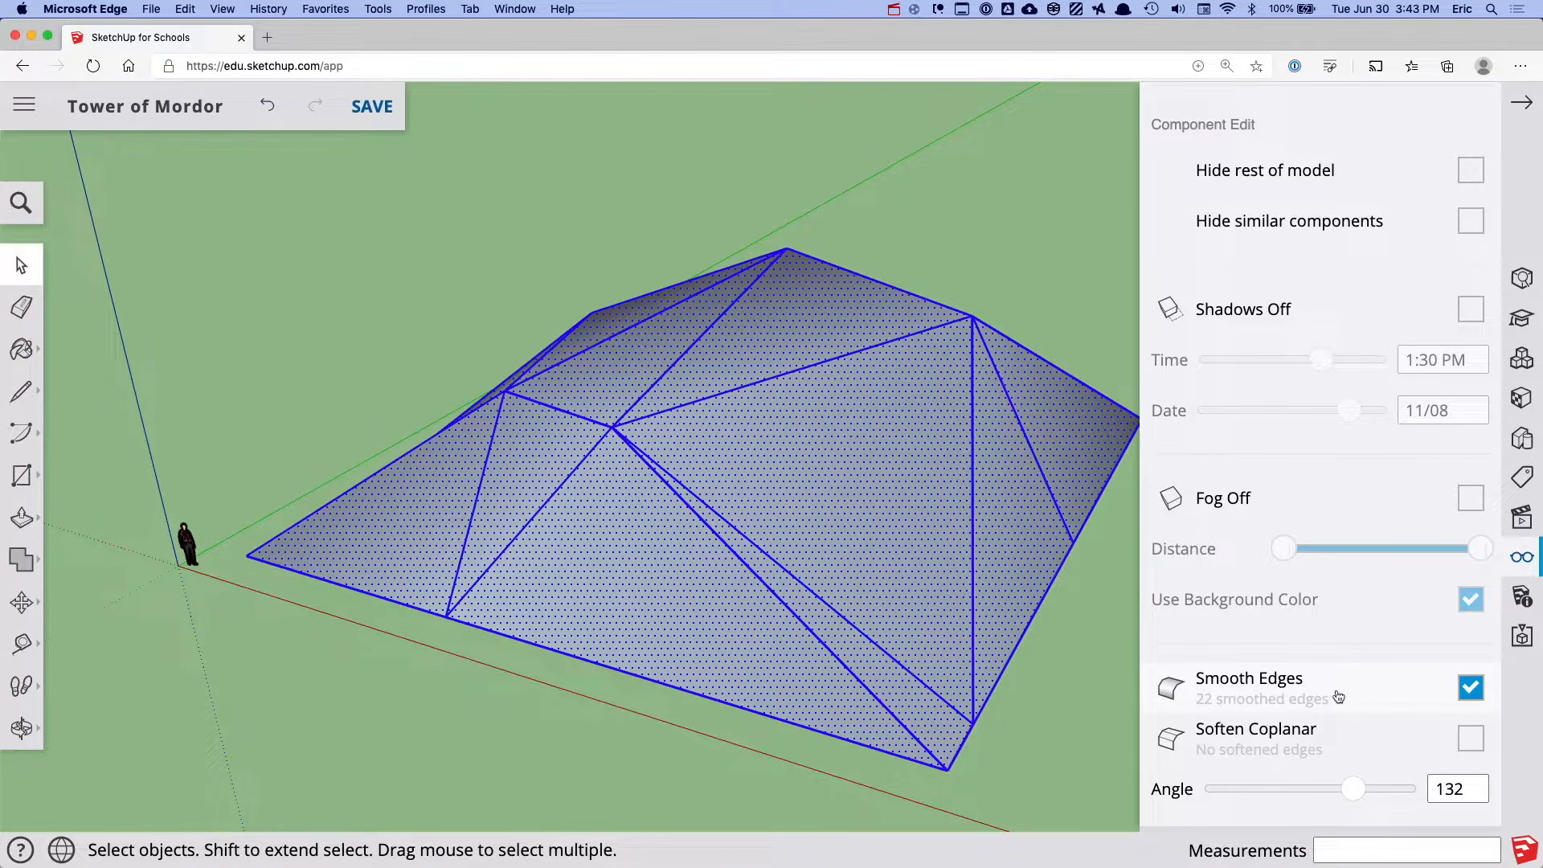
left_click(1348, 728)
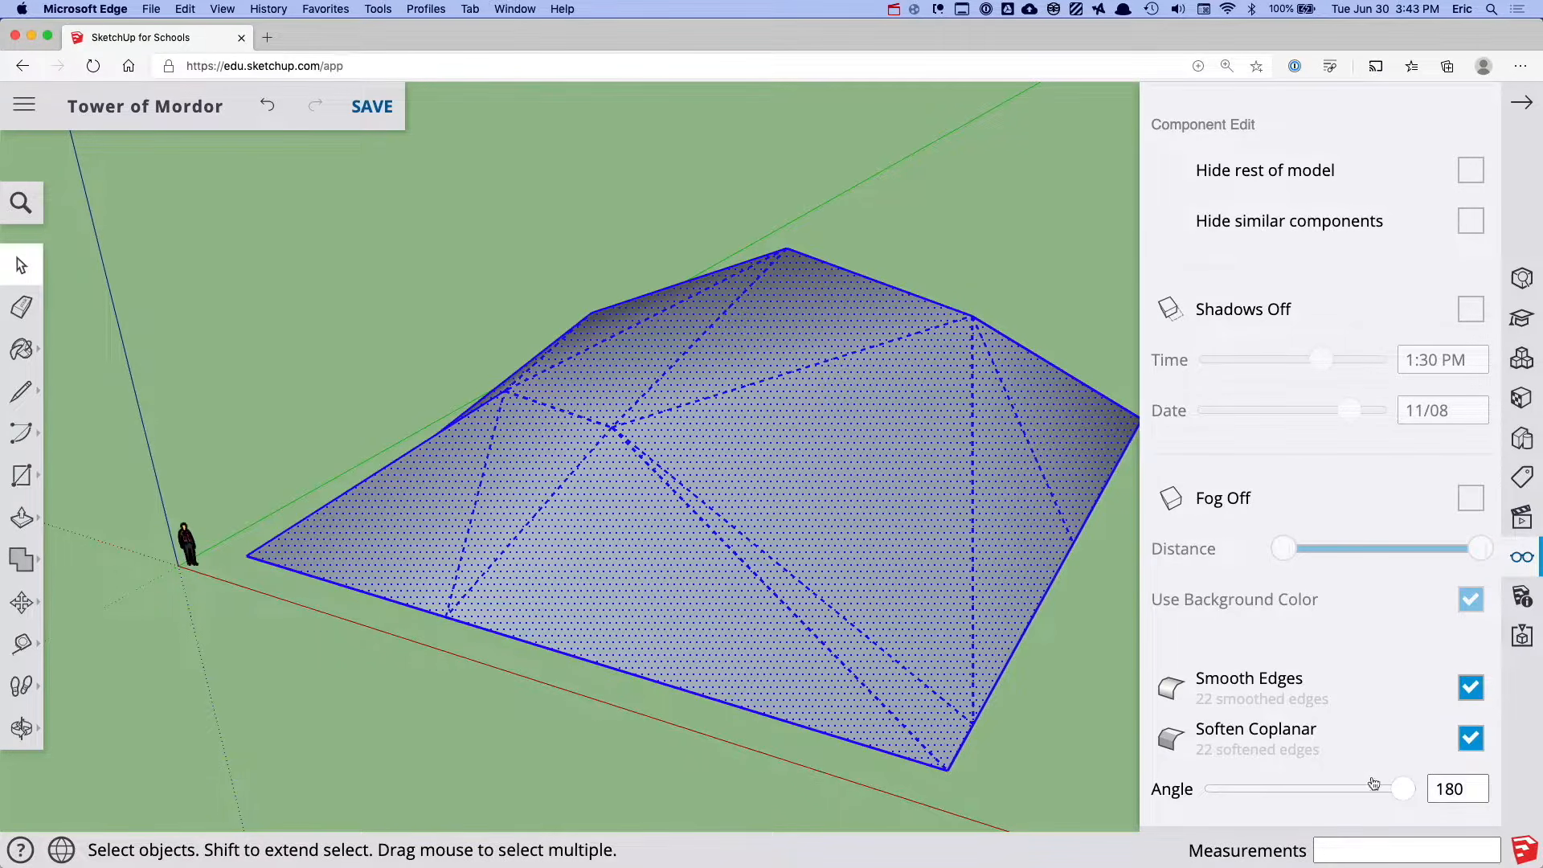
left_click(1077, 653)
middle_click_drag(1077, 652, 1129, 575)
middle_click_drag(1013, 571, 892, 551)
Reselect all the connected hill geometry and make it a group
left_click(849, 504)
double_click(848, 506)
right_click(848, 506)
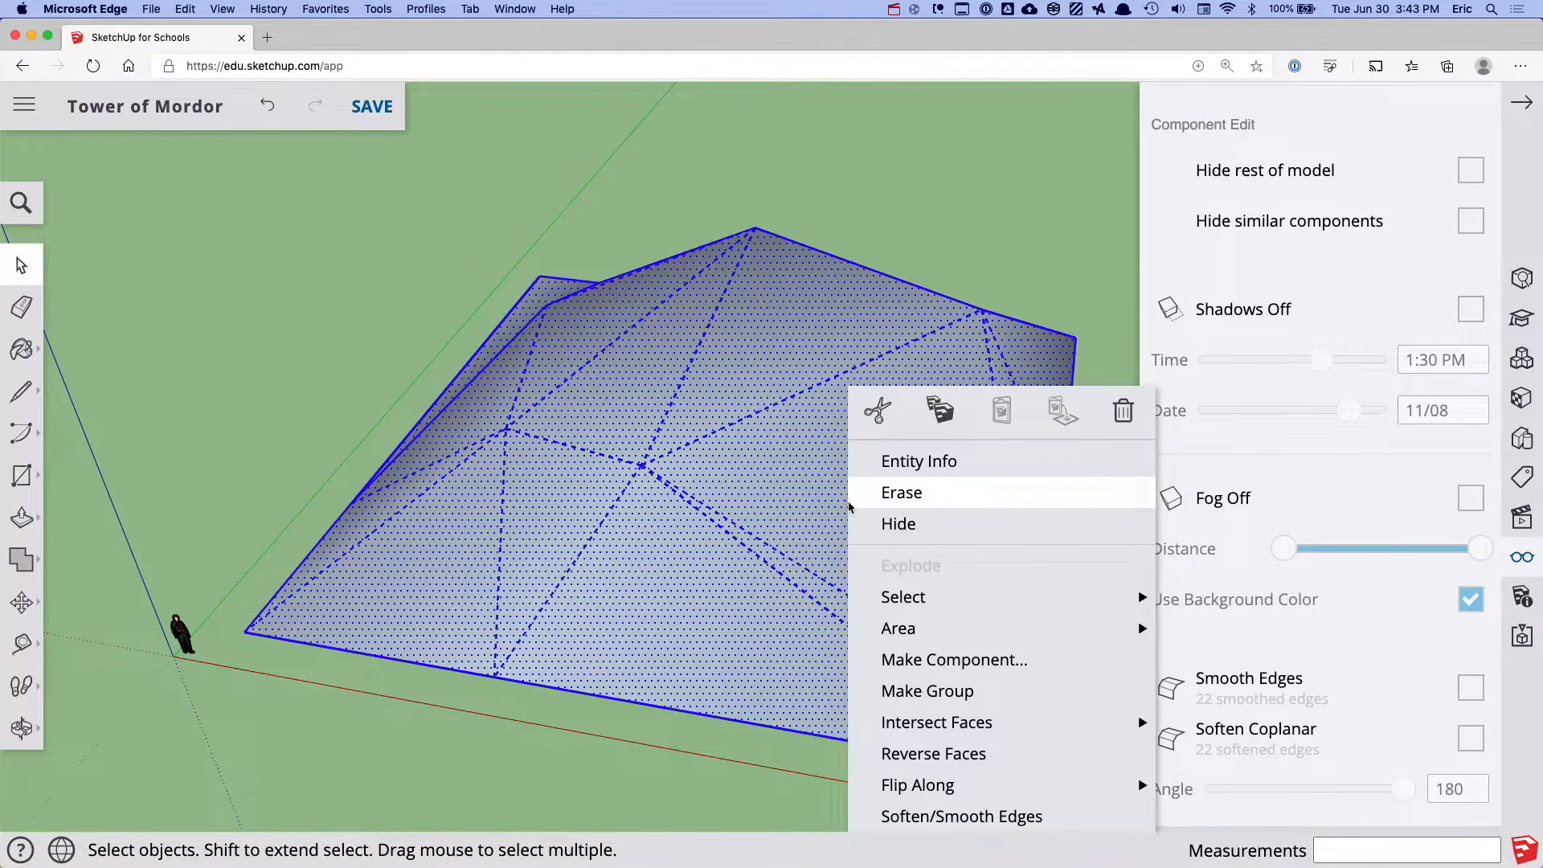
left_click(943, 695)
middle_click_drag(930, 644, 743, 414)
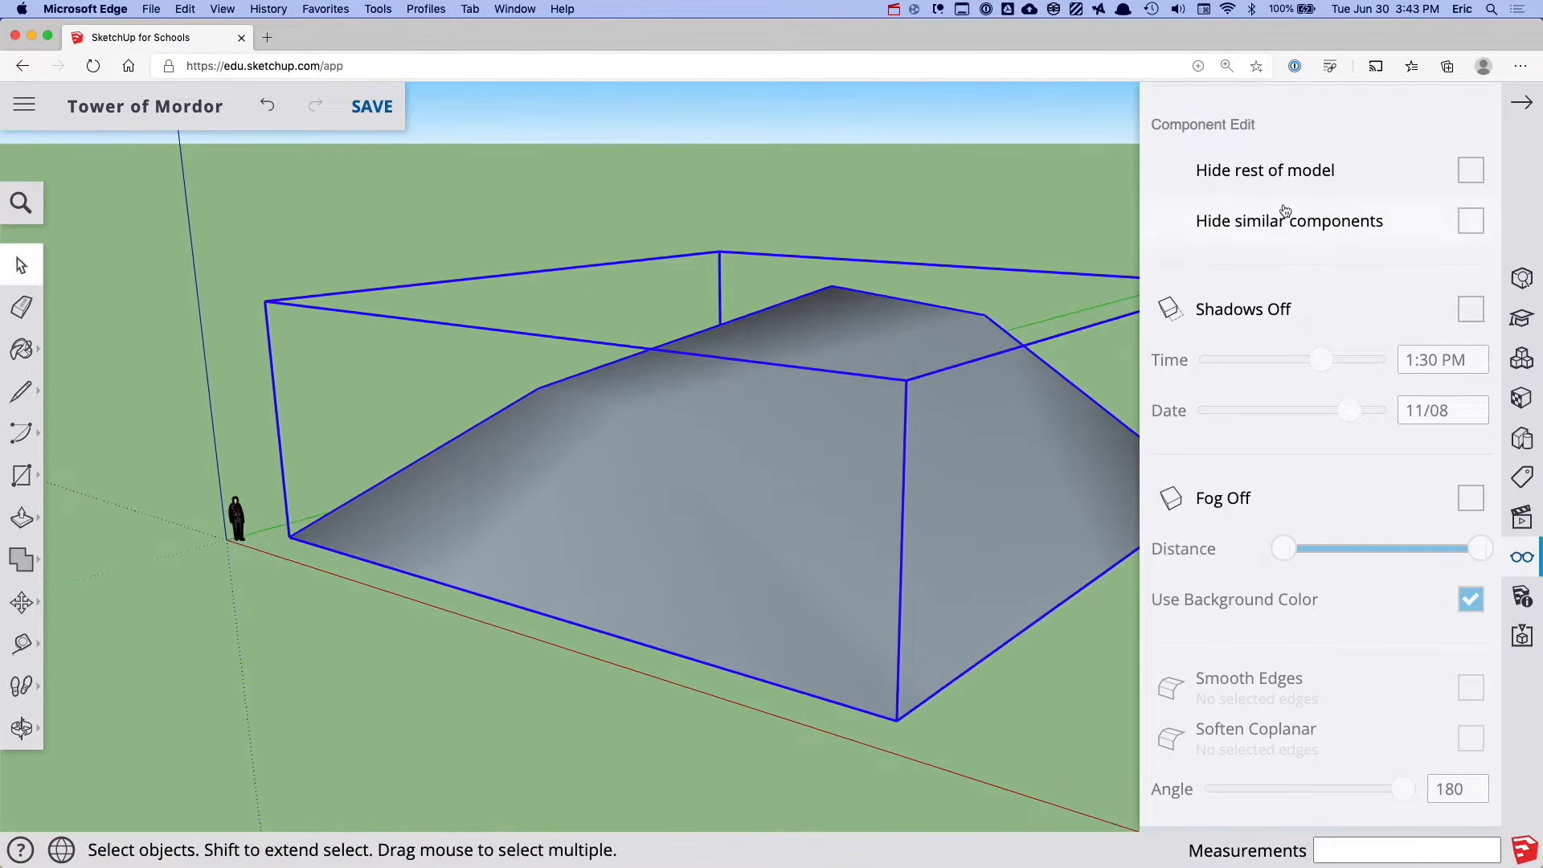
left_click(1505, 107)
Draw a 24-sided circle with a radius of about 18' 6" on the ground beside the hill
middle_click_drag(854, 292, 920, 378)
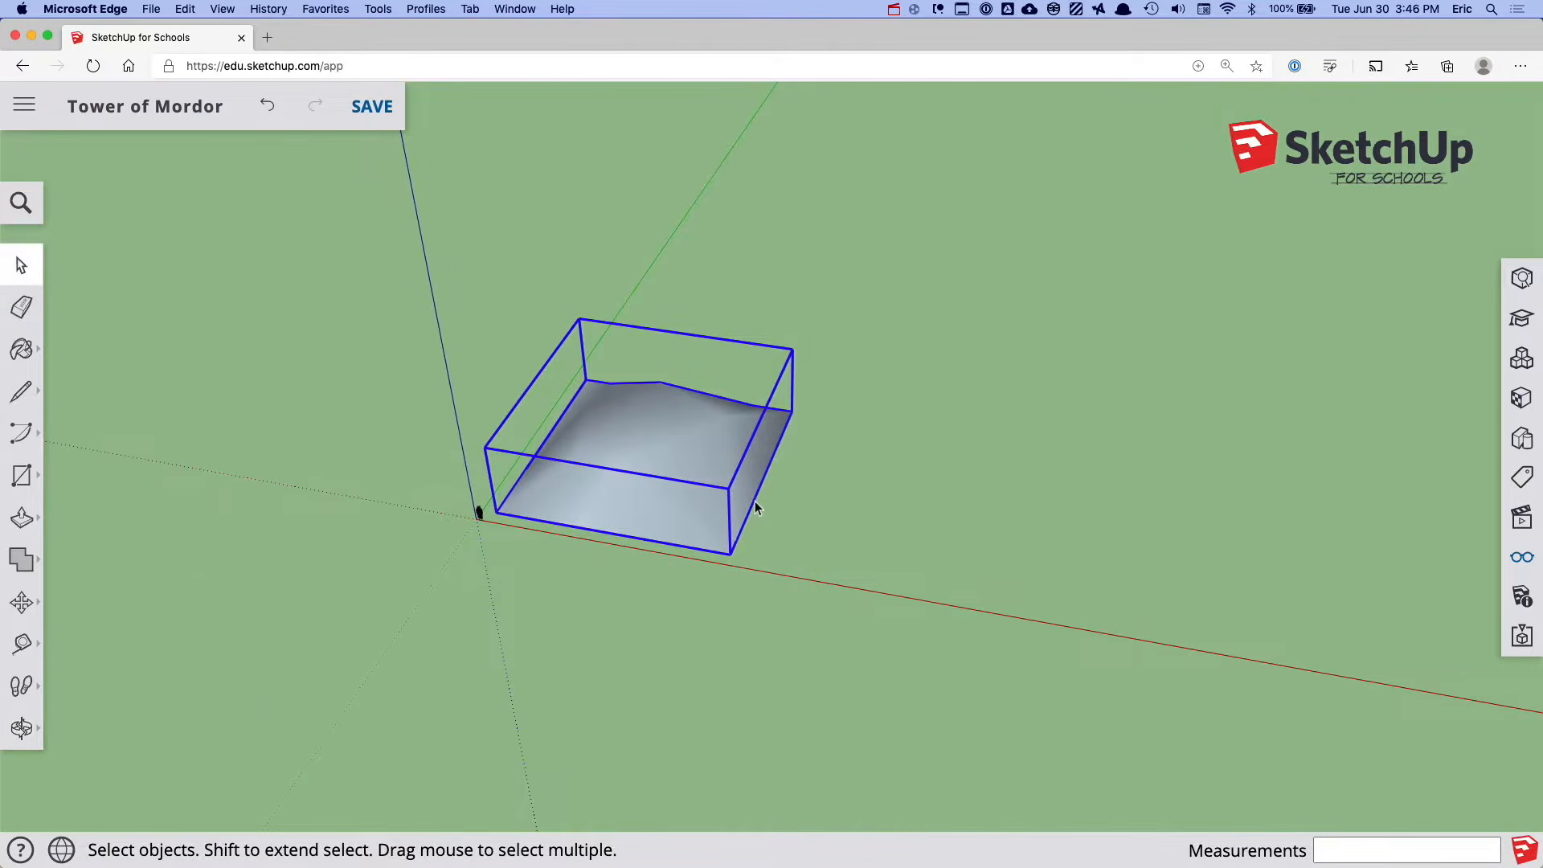
scroll(755, 500, "up", 10)
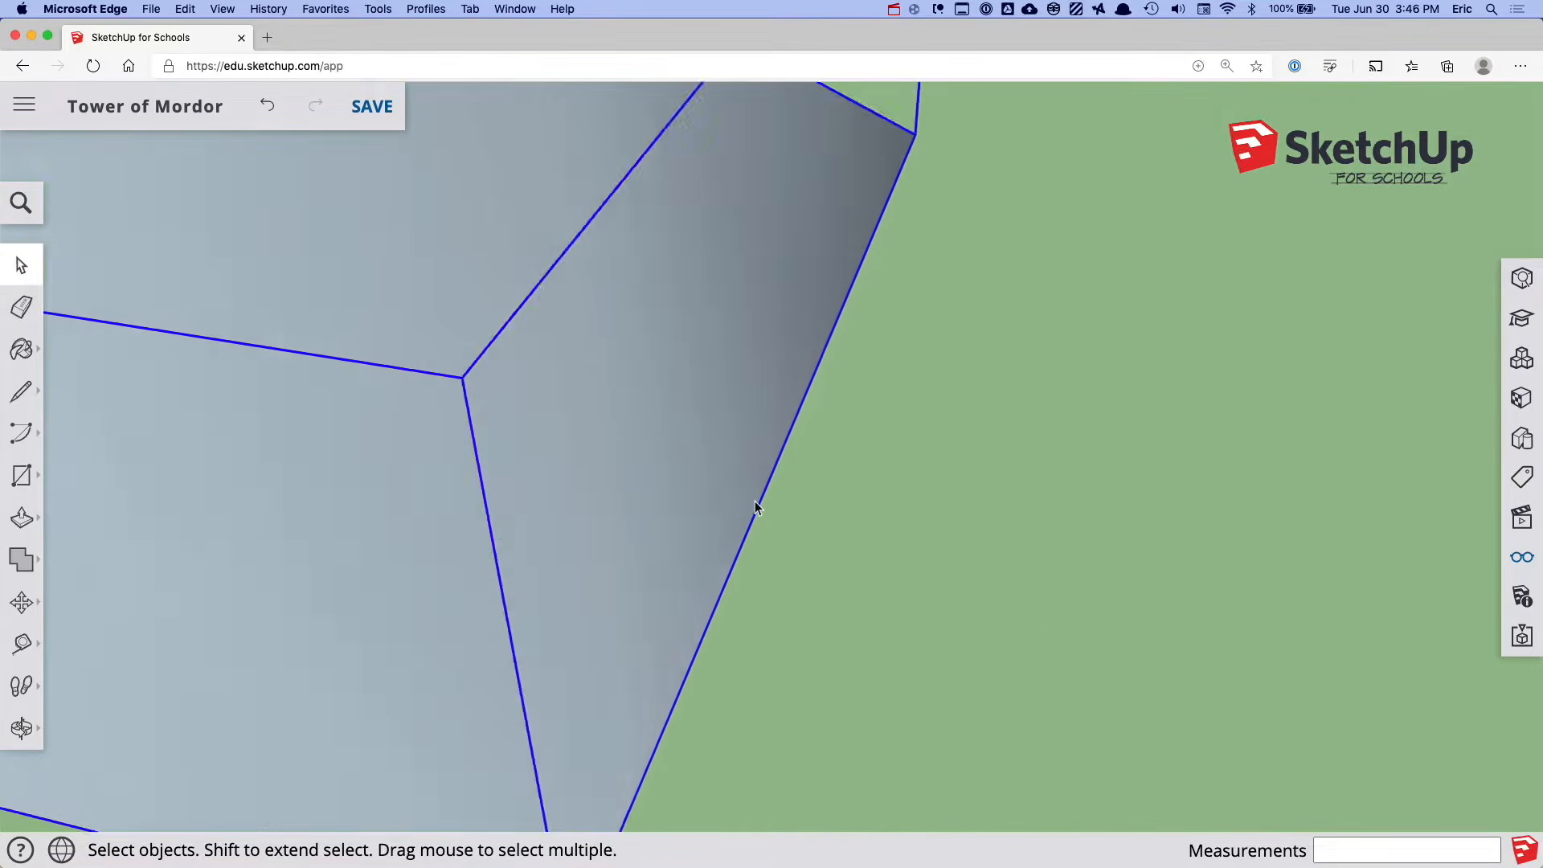
scroll(755, 500, "down", 6)
middle_click_drag(749, 507, 808, 519)
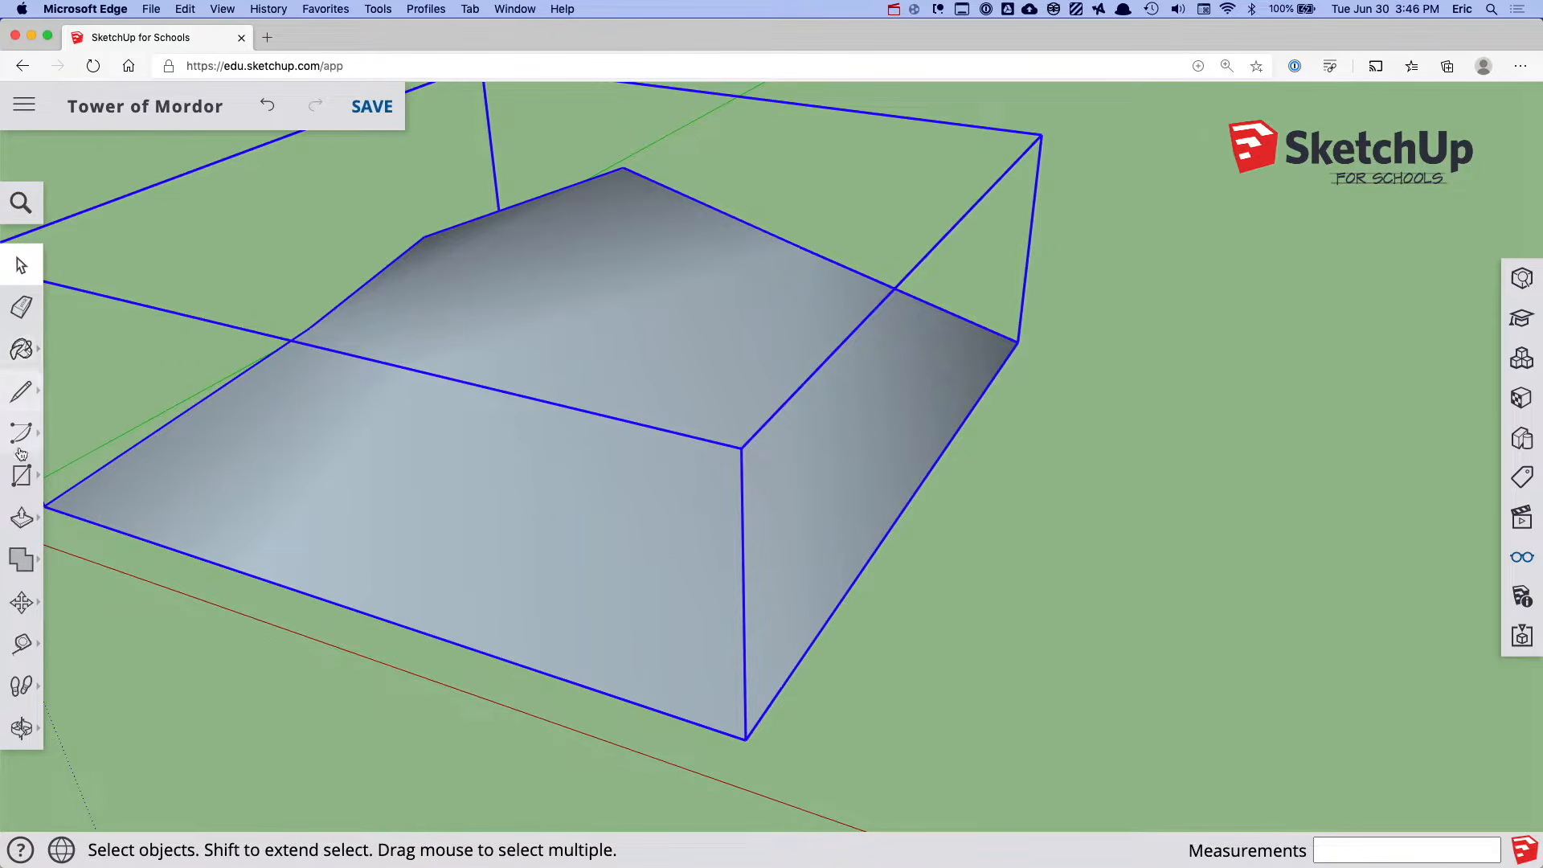
left_click(21, 475)
left_click(113, 471)
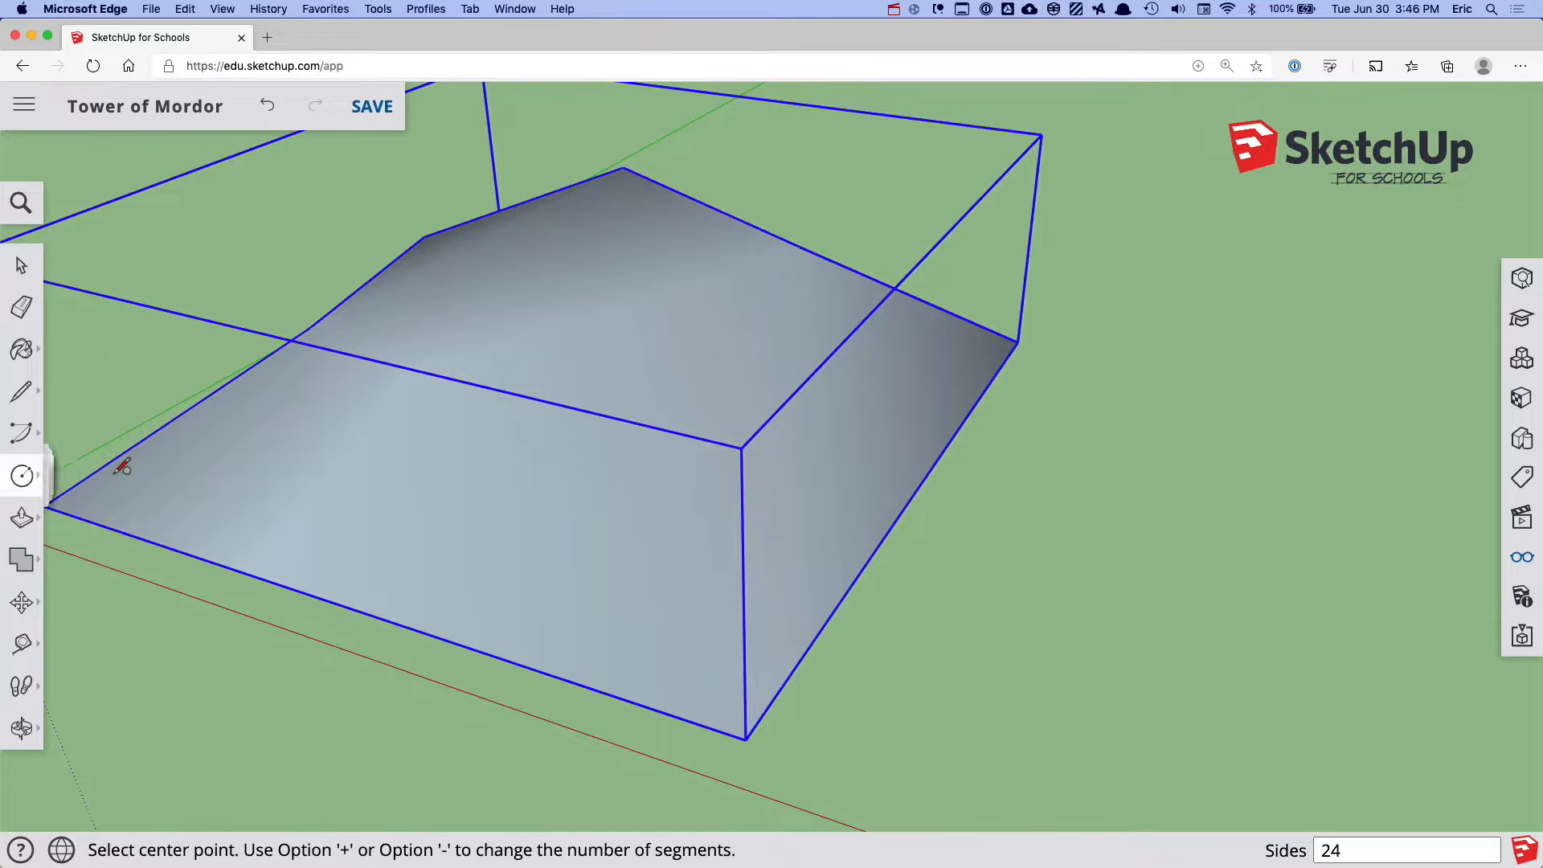
left_click(1110, 597)
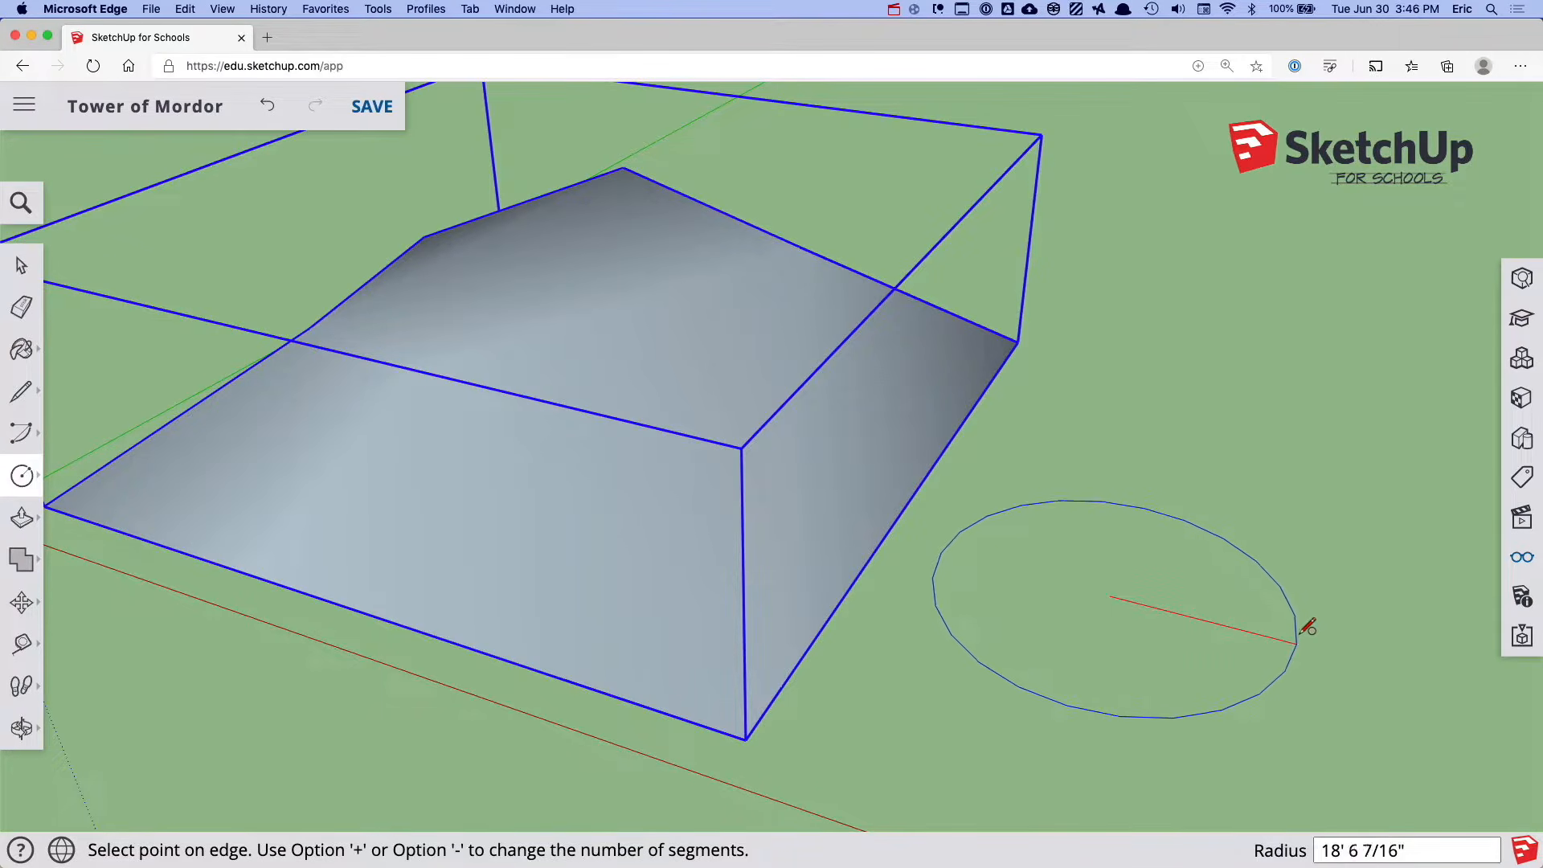
left_click(1307, 627)
Pull the circle's face up into a tall cylinder with Push/Pull
middle_click_drag(1295, 626, 1078, 644)
key("p")
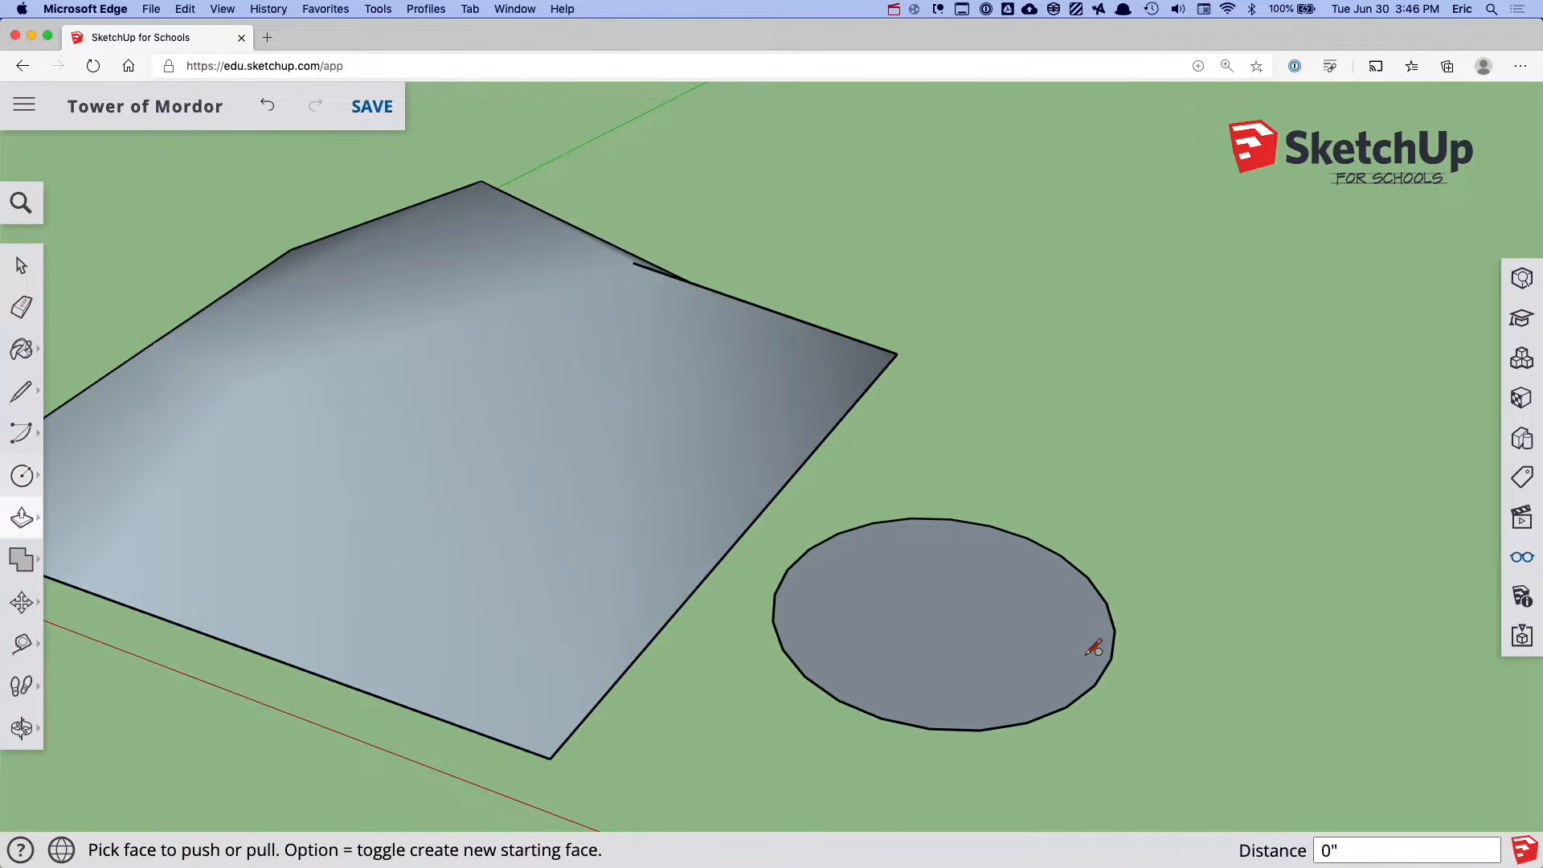
left_click(1022, 658)
scroll(996, 399, "up", 2)
scroll(996, 399, "down", 4)
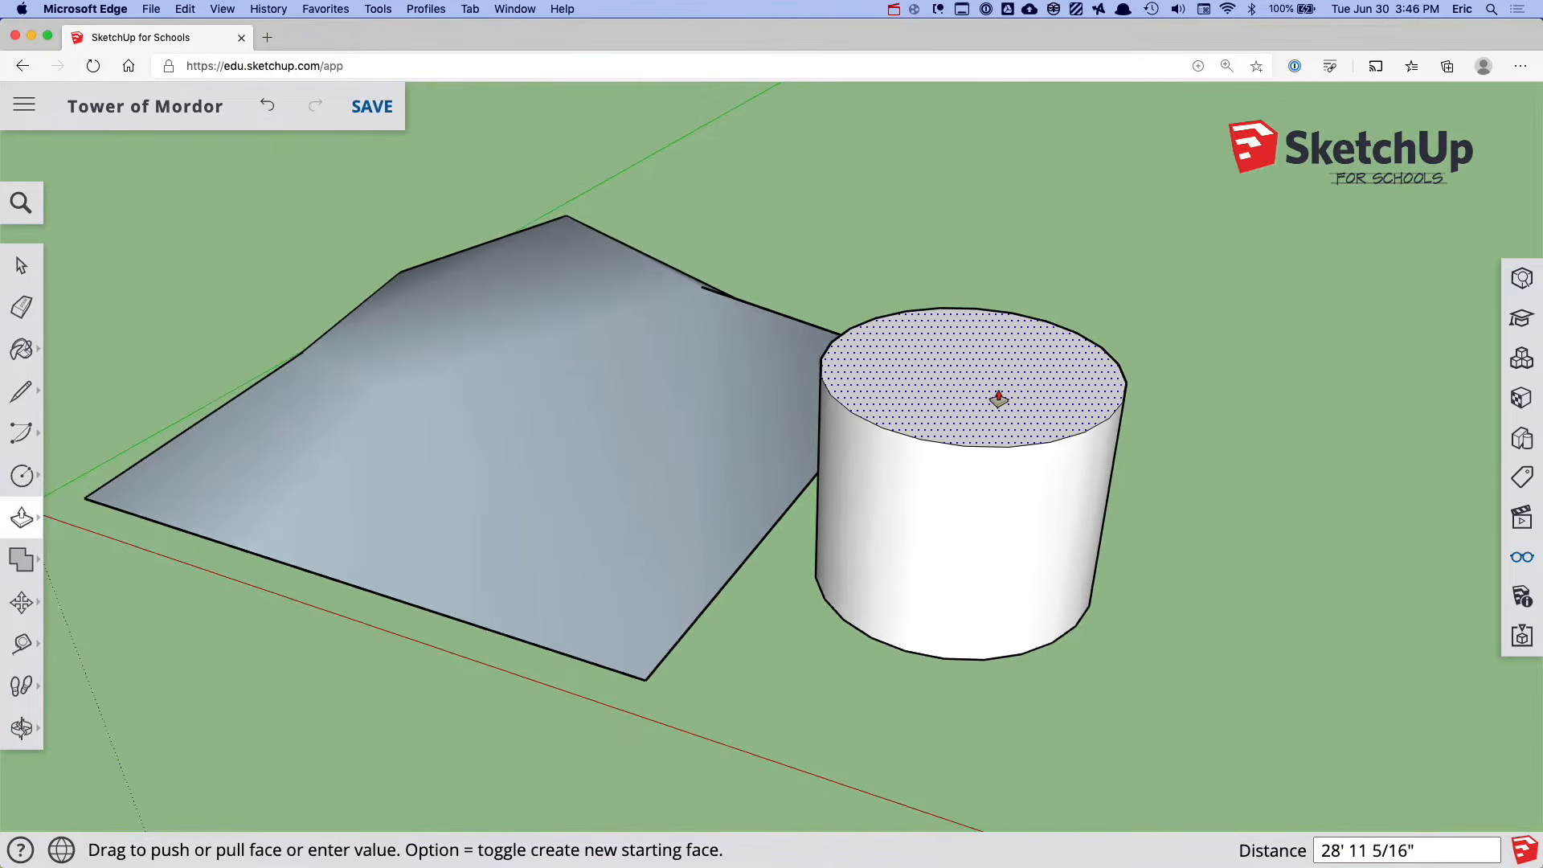
left_click(981, 206)
middle_click_drag(981, 206, 1108, 486)
Select the whole cylinder and make it a group
key("space")
triple_click(942, 351)
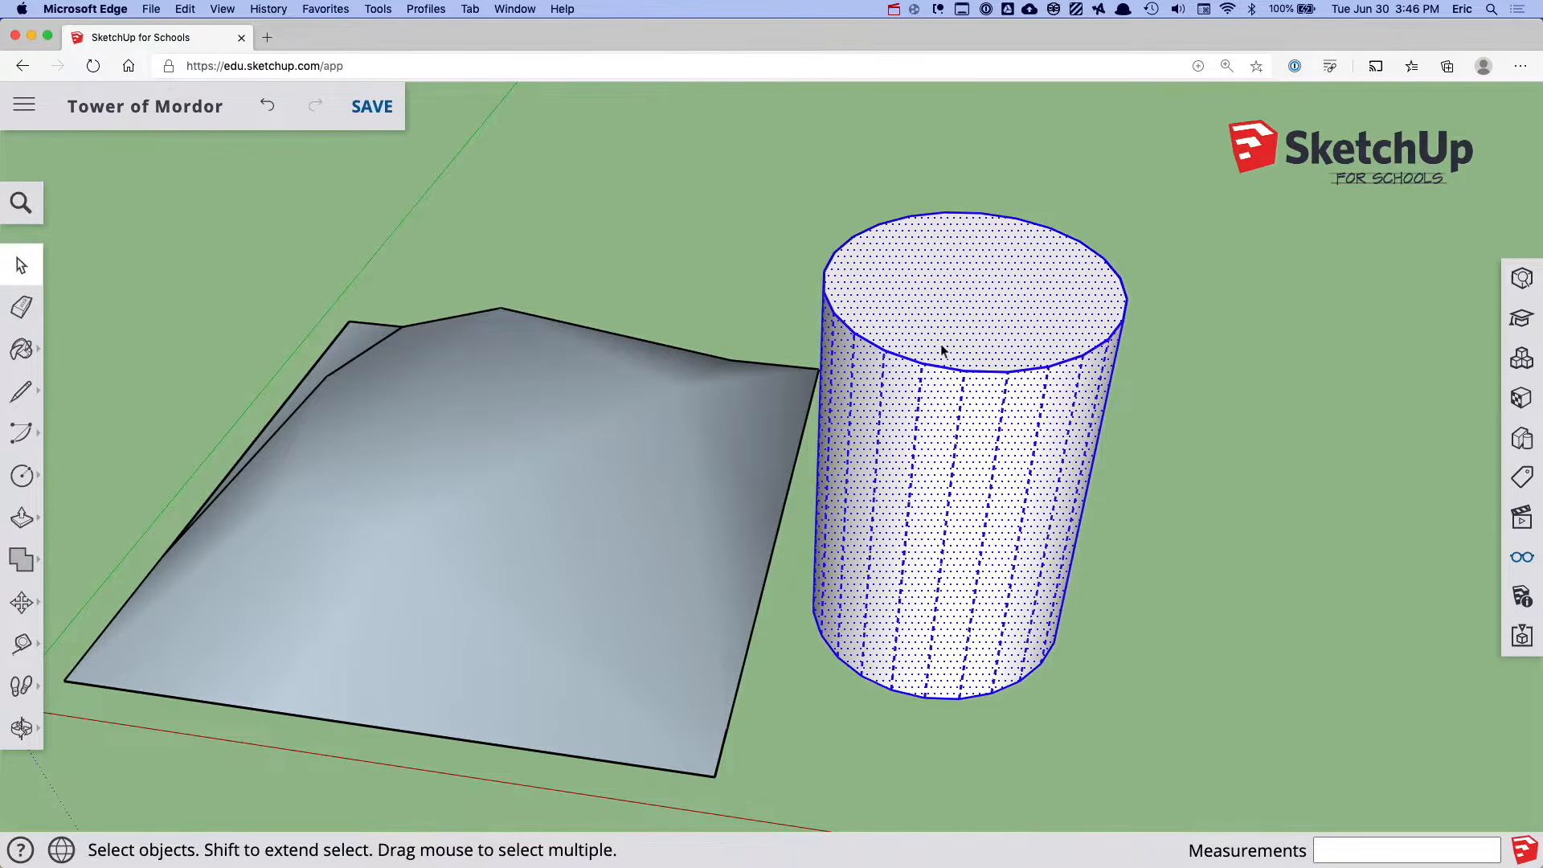
right_click(942, 352)
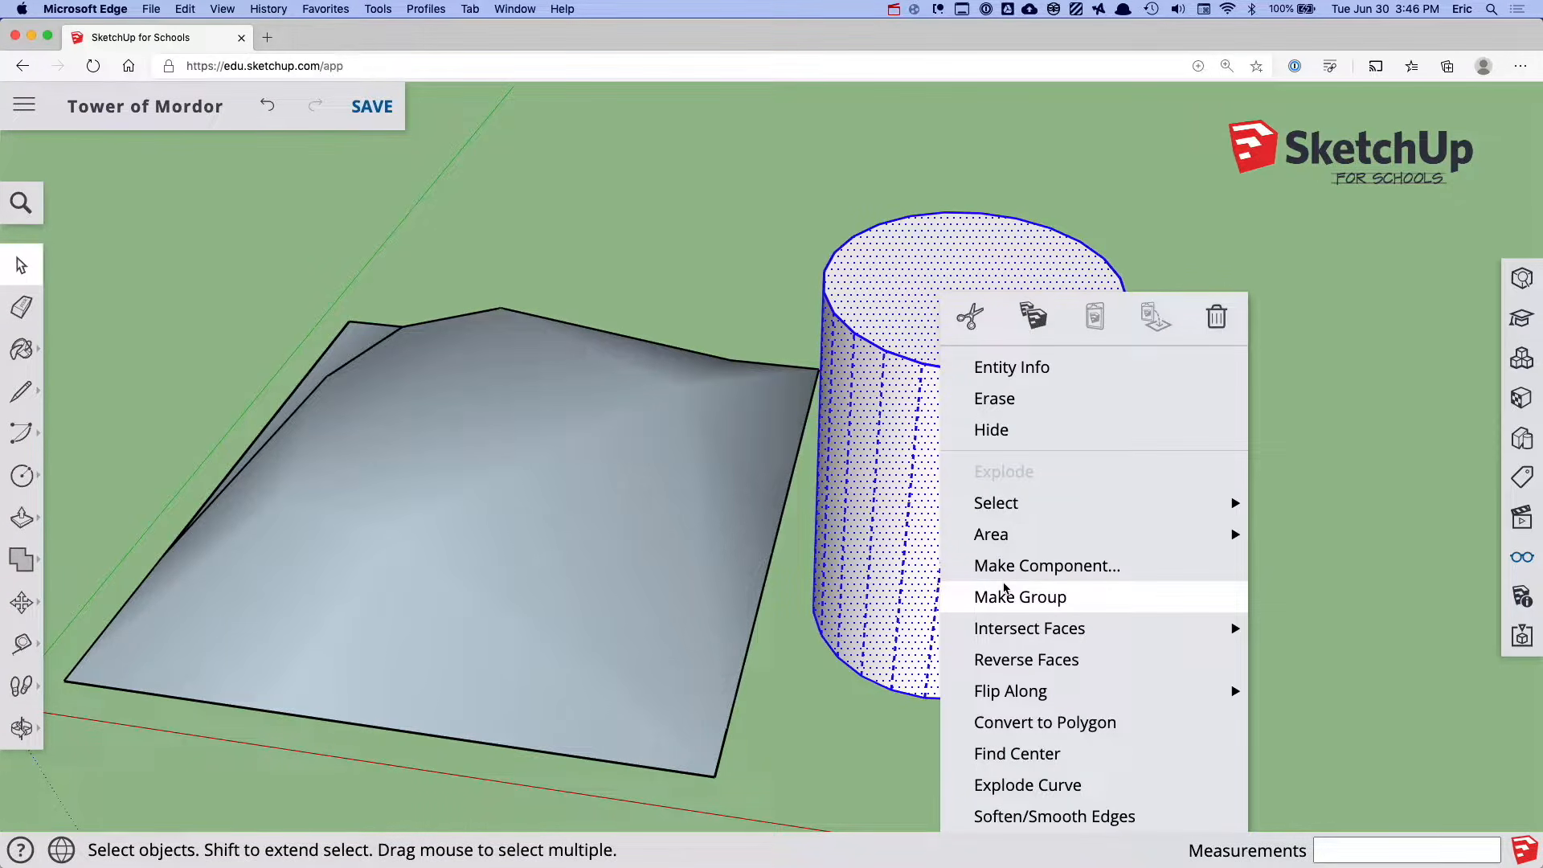
left_click(1082, 596)
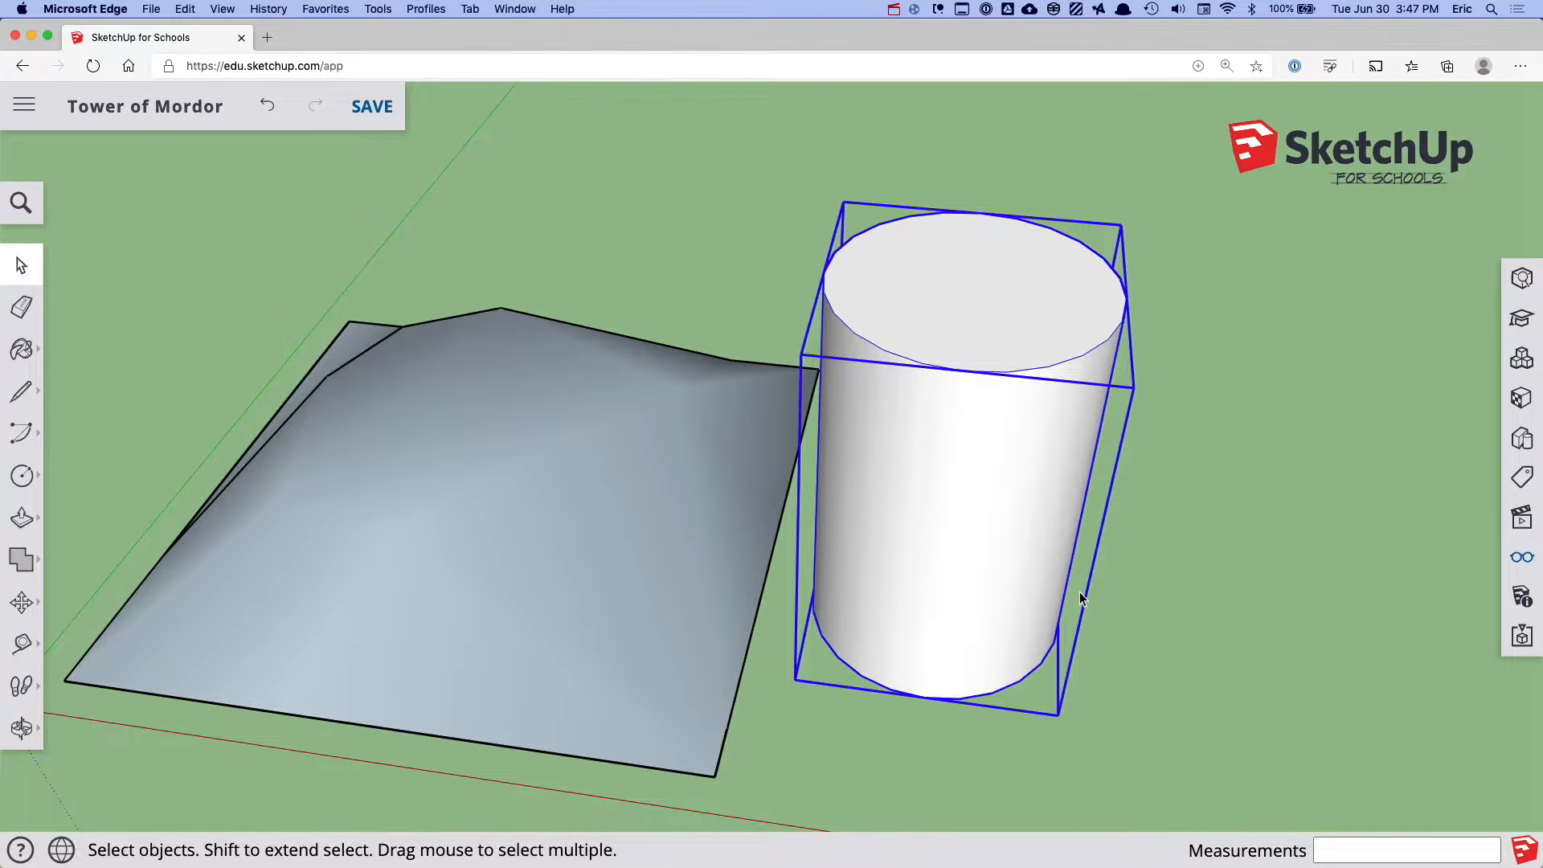
Draw a small rectangle on the ground beside the cylinder and pull it up into a box
key("o")
left_click_drag(1078, 592, 941, 464)
key("space")
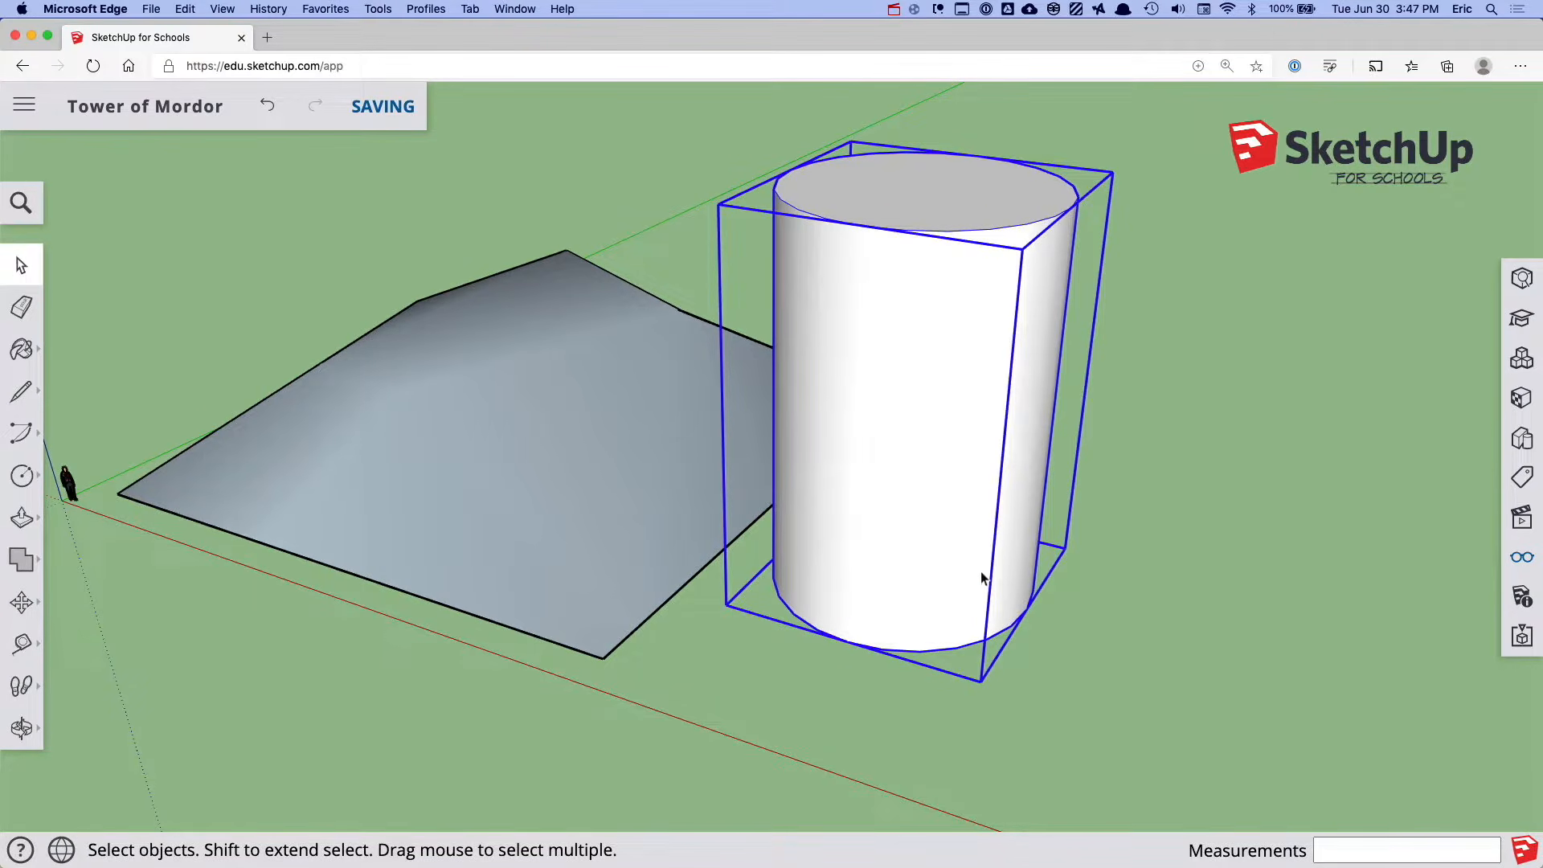
middle_click_drag(981, 572, 811, 541)
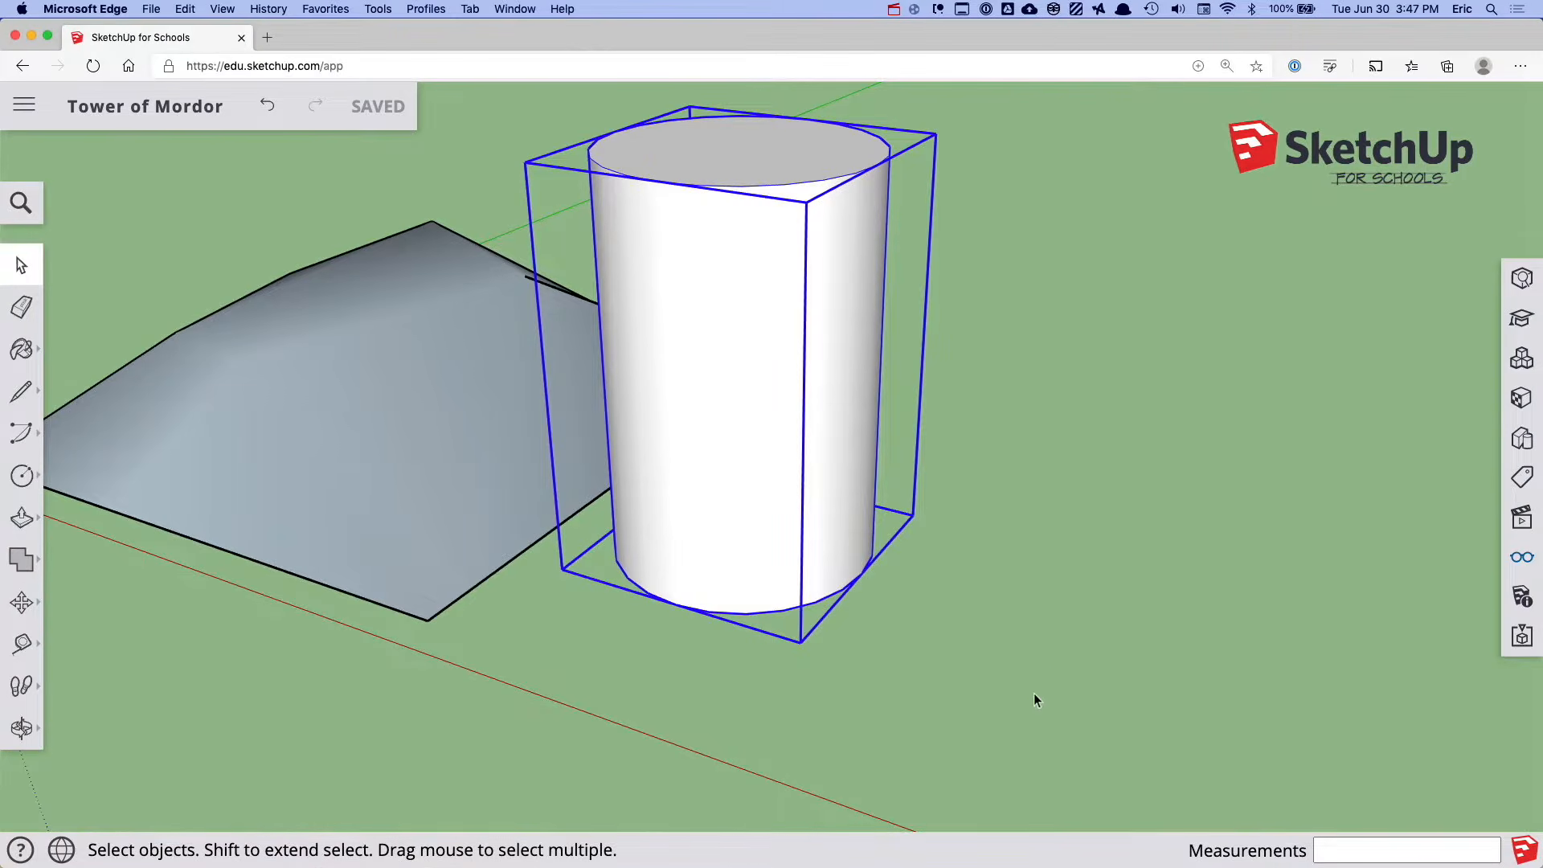
key("r")
left_click(1007, 712)
left_click(1143, 666)
key("p")
left_click_drag(1093, 684, 1089, 606)
middle_click_drag(1089, 605, 961, 531)
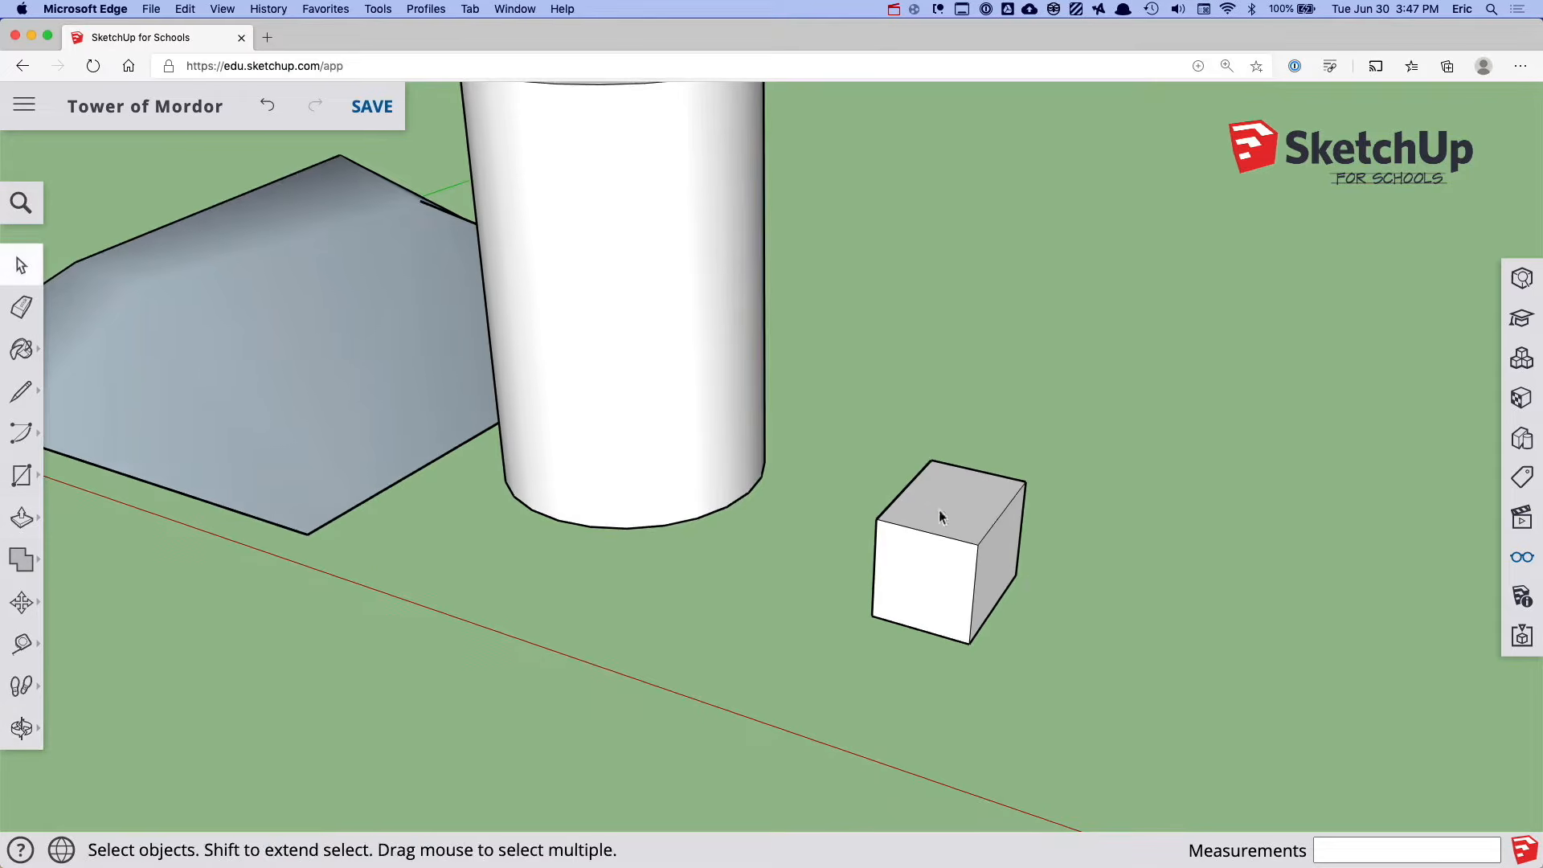
Select the whole box and place a copy of it about 18' 4" away on the ground
left_click_drag(1083, 667, 1086, 655)
key("m")
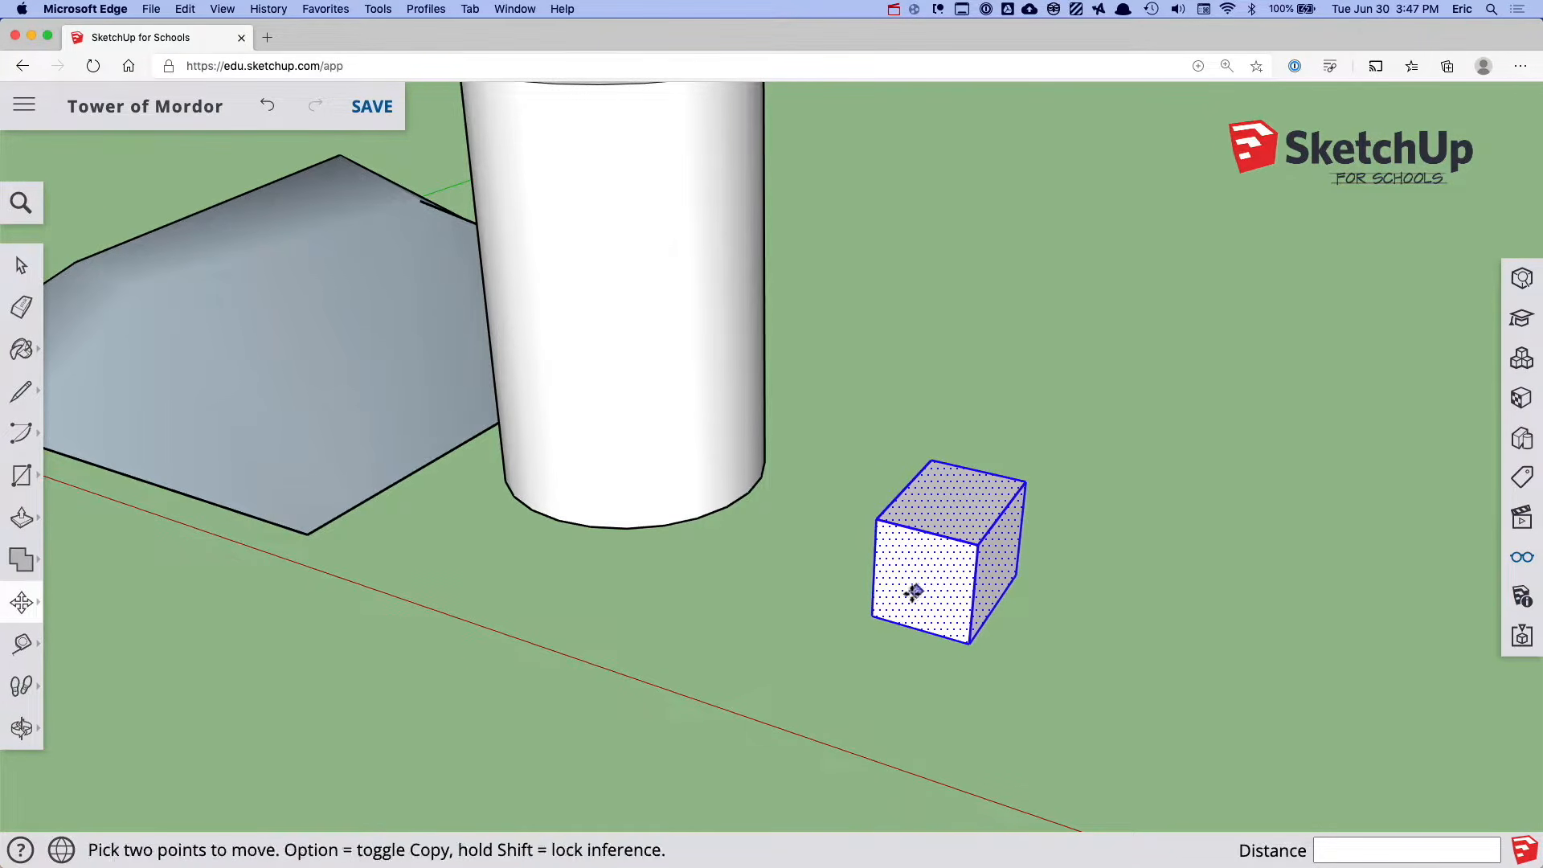
key("alt")
left_click(913, 592)
left_click(1078, 630)
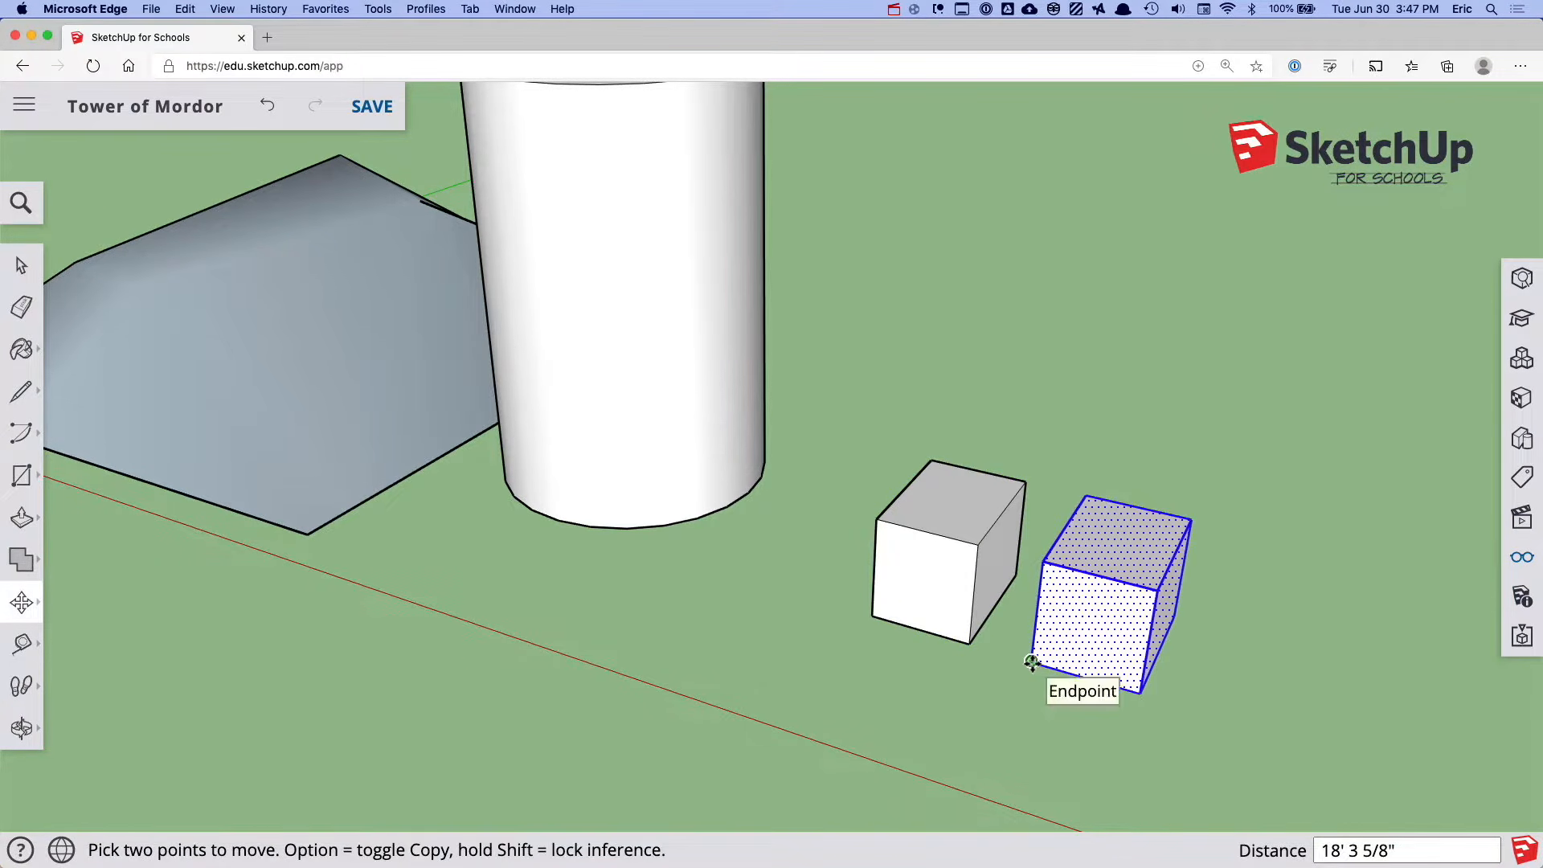
Try to move the ungrouped box copy from its lower corner and undo the move
left_click(1032, 662)
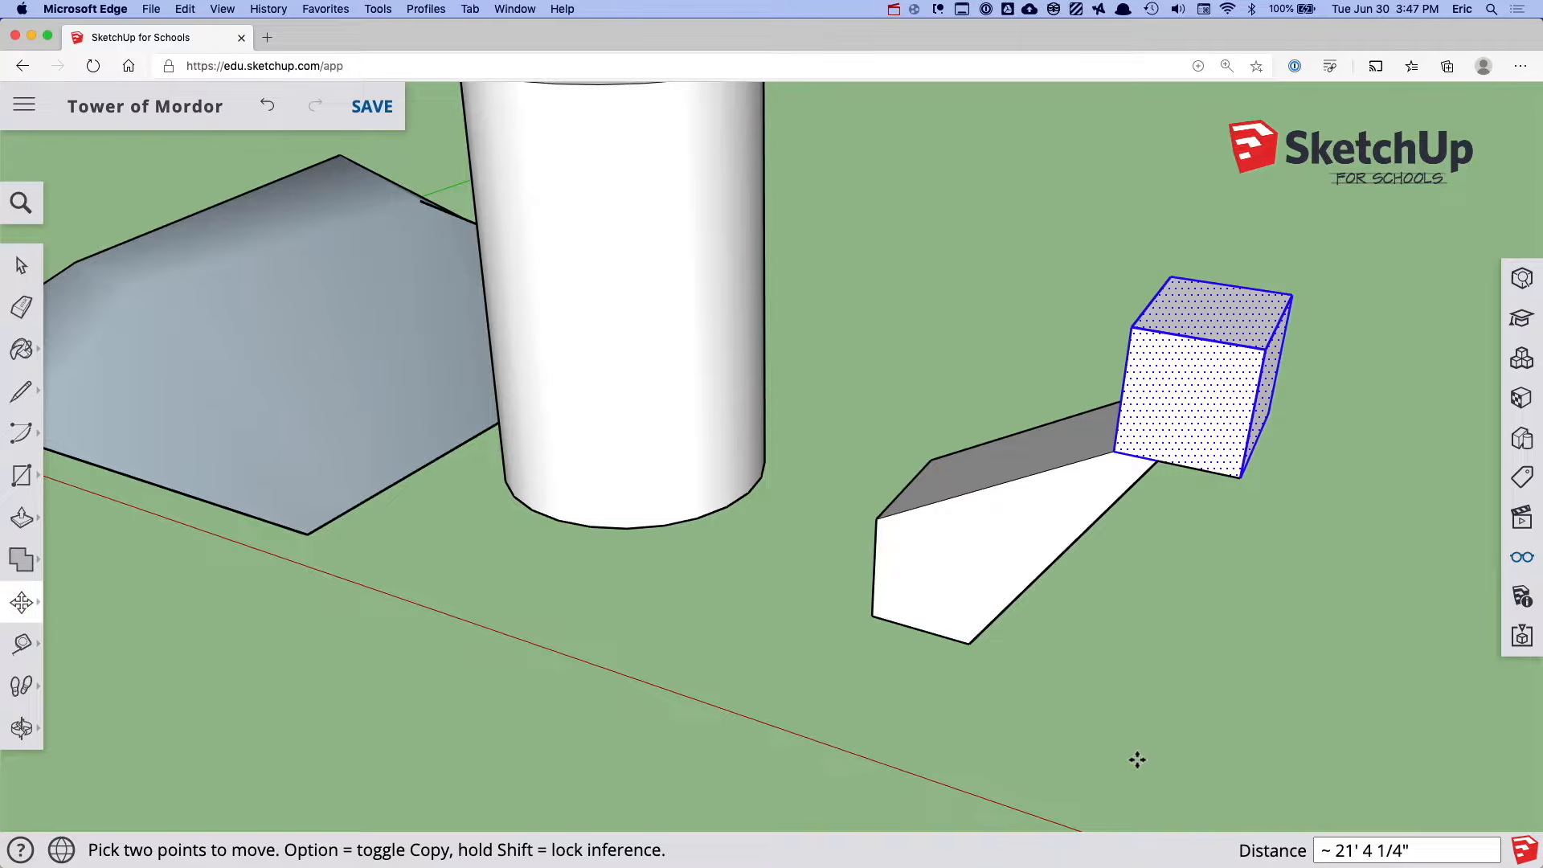
key("super+z")
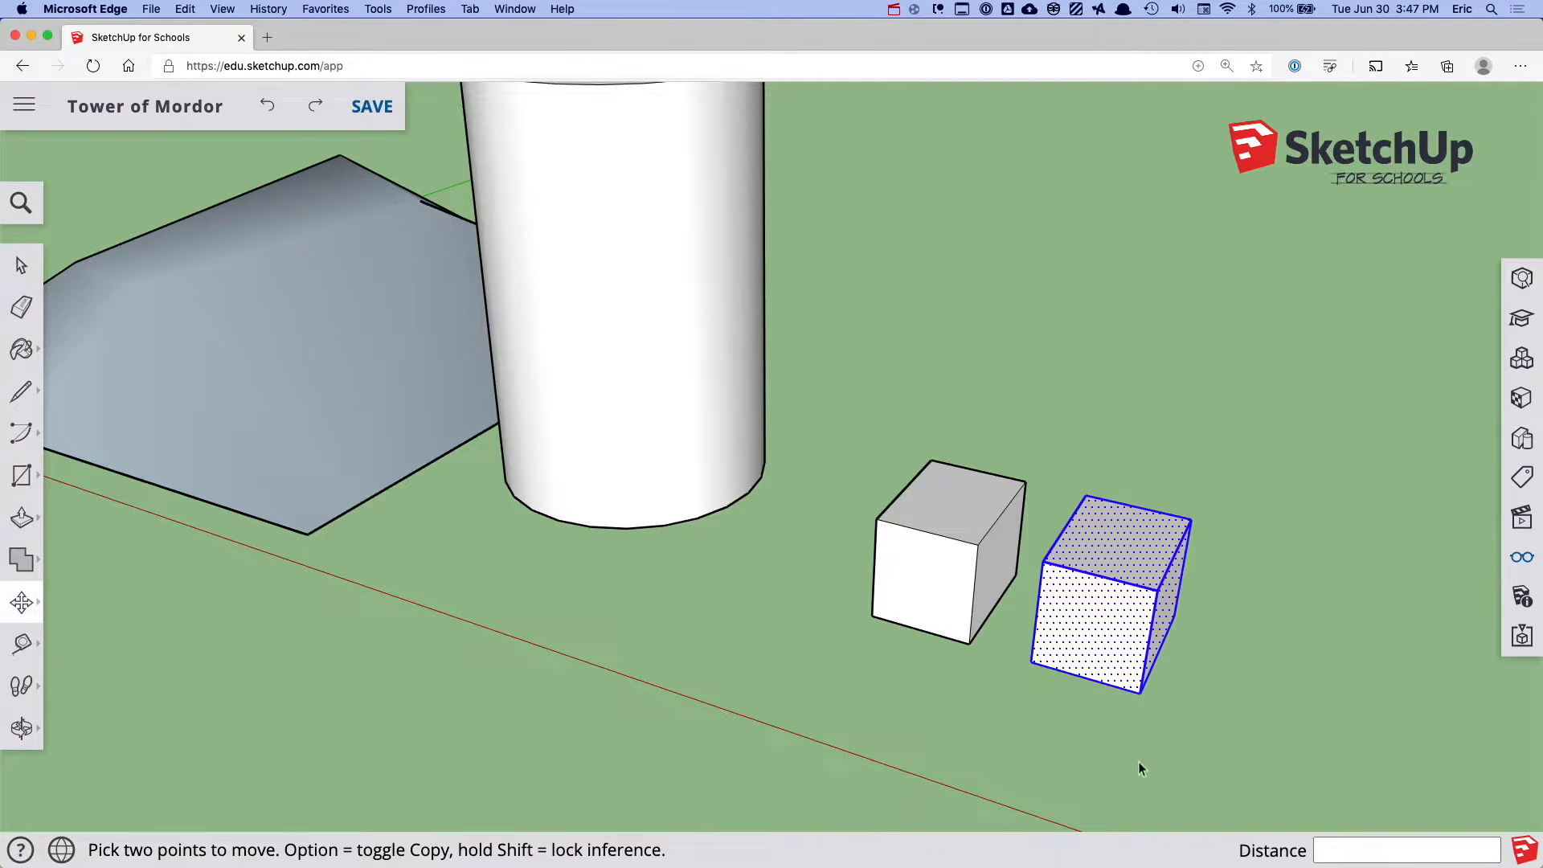
Make the original box and its copy two separate groups
key("space")
triple_click(940, 492)
right_click(910, 546)
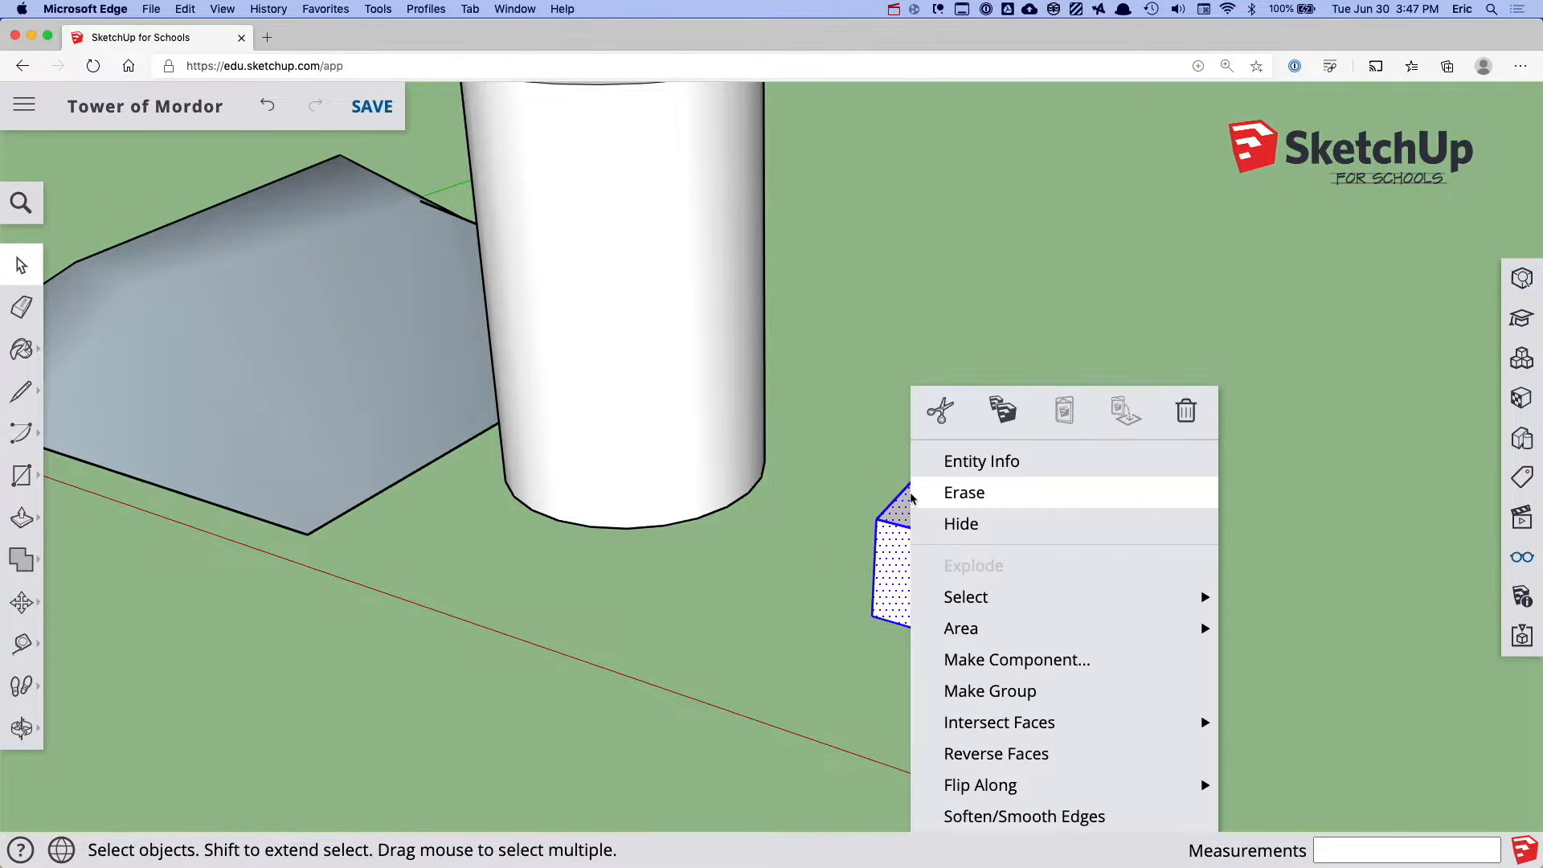
left_click(990, 696)
left_click(1098, 589)
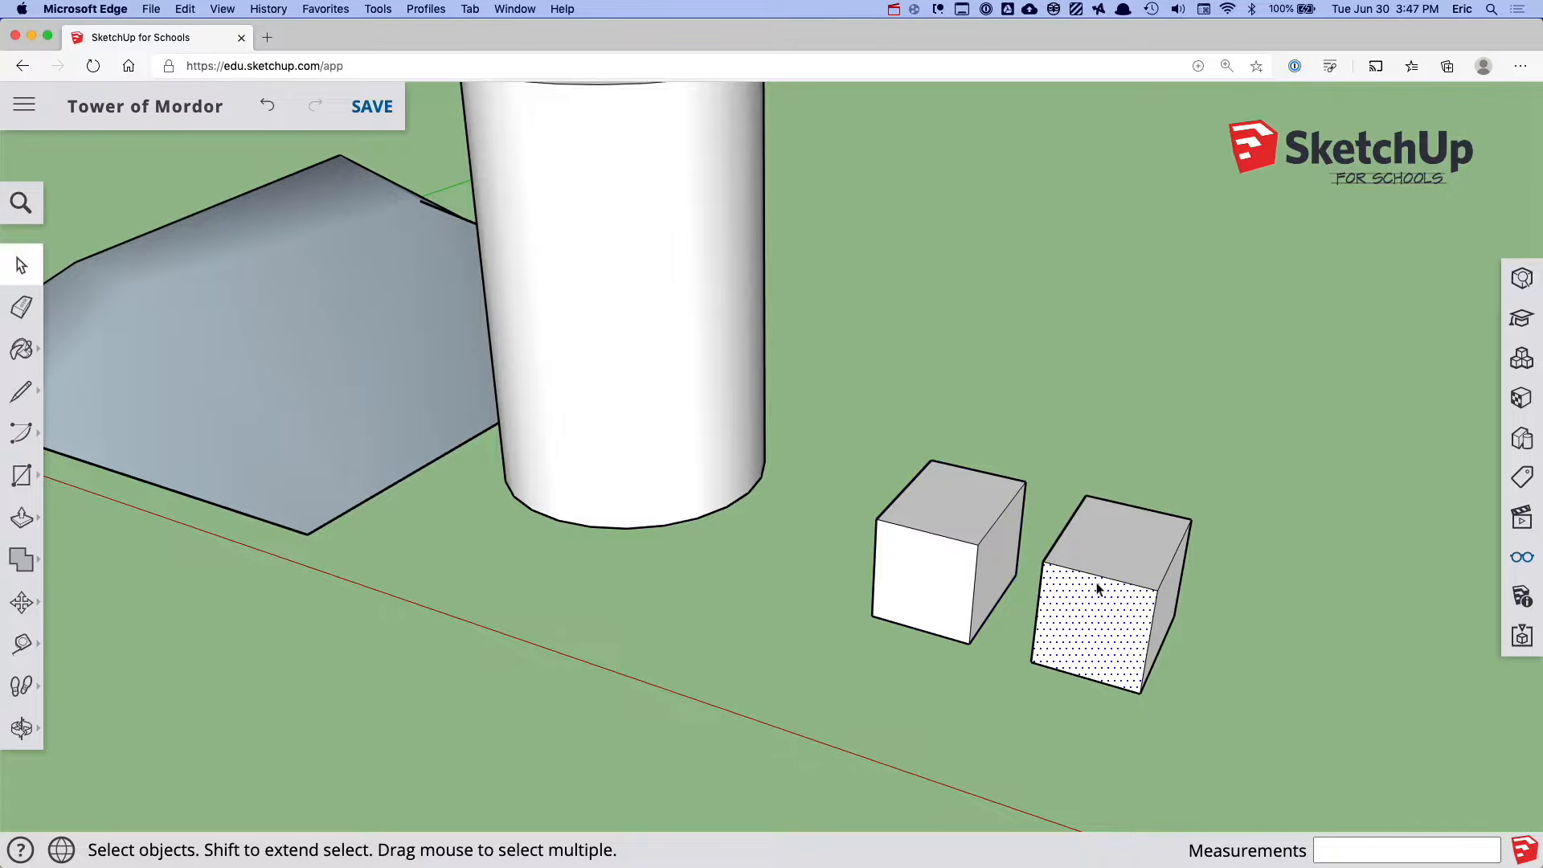
right_click(1097, 589)
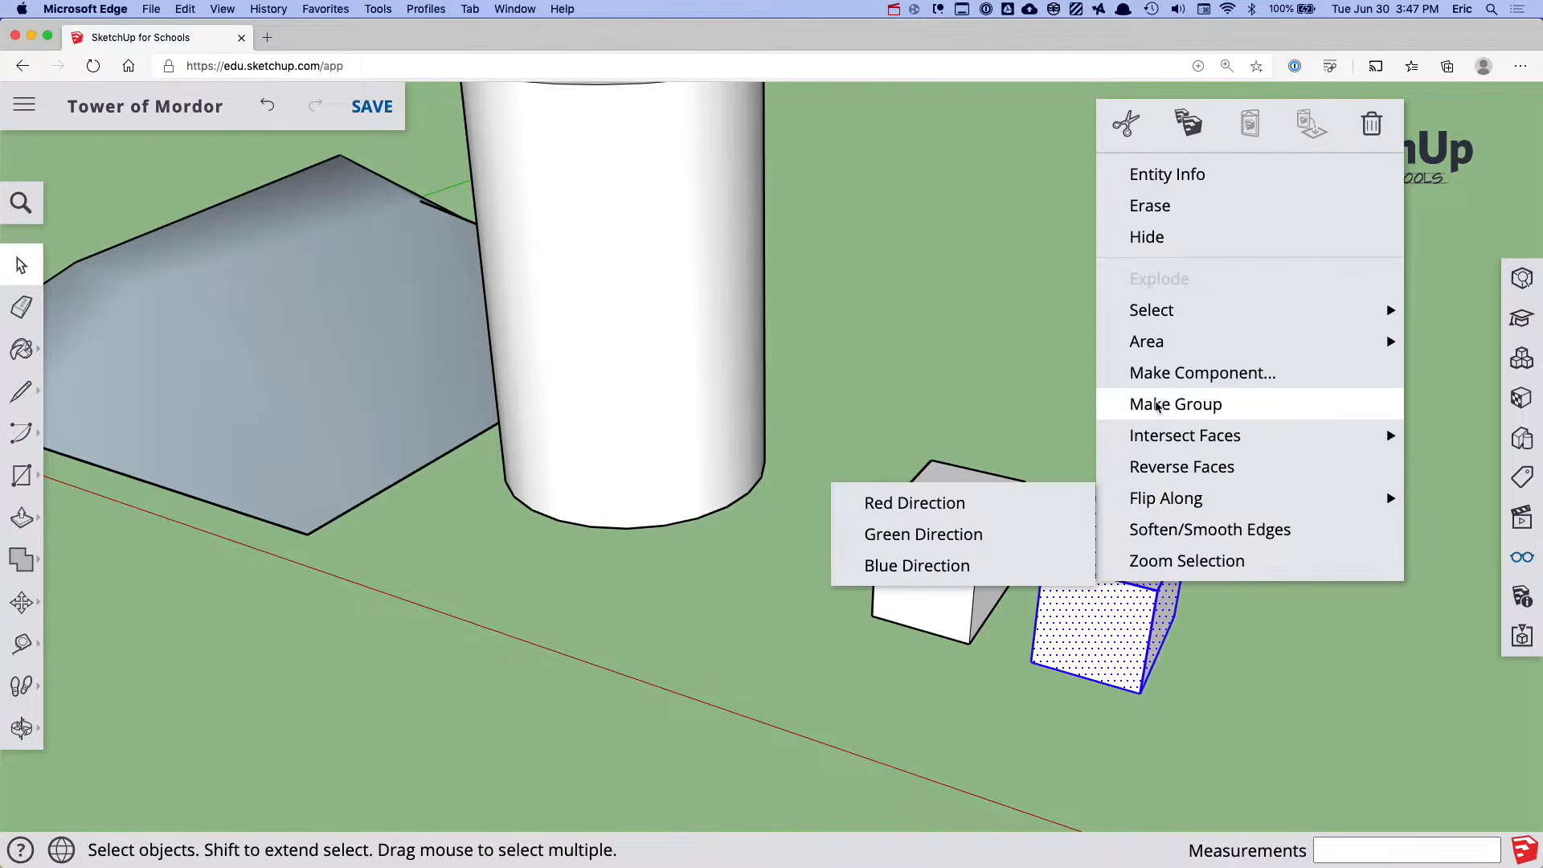
left_click(1159, 404)
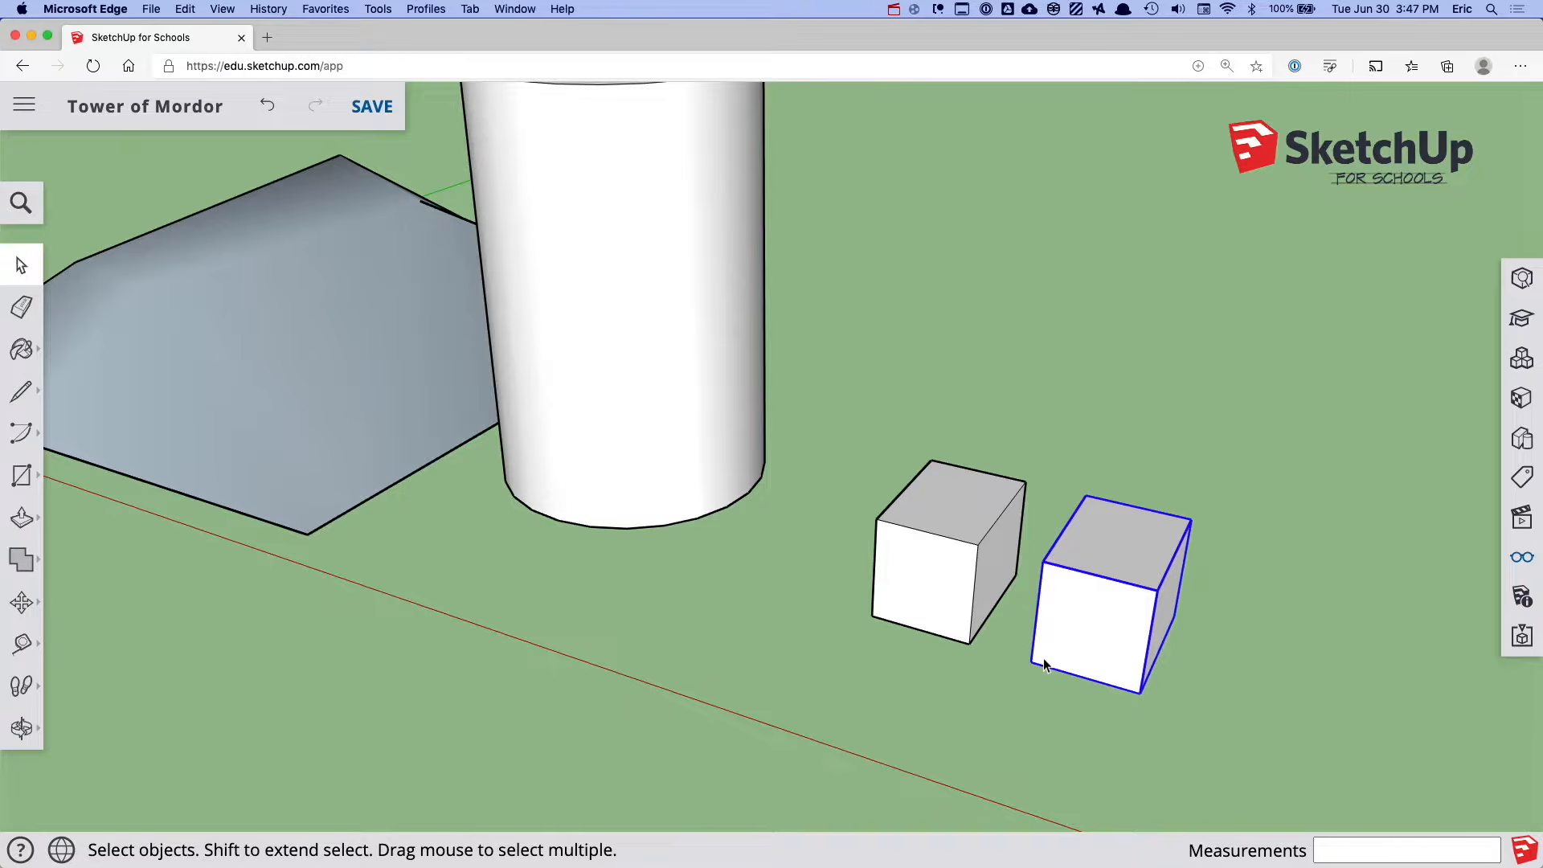
Move the grouped box copy over the original box and back out to its side
key("m")
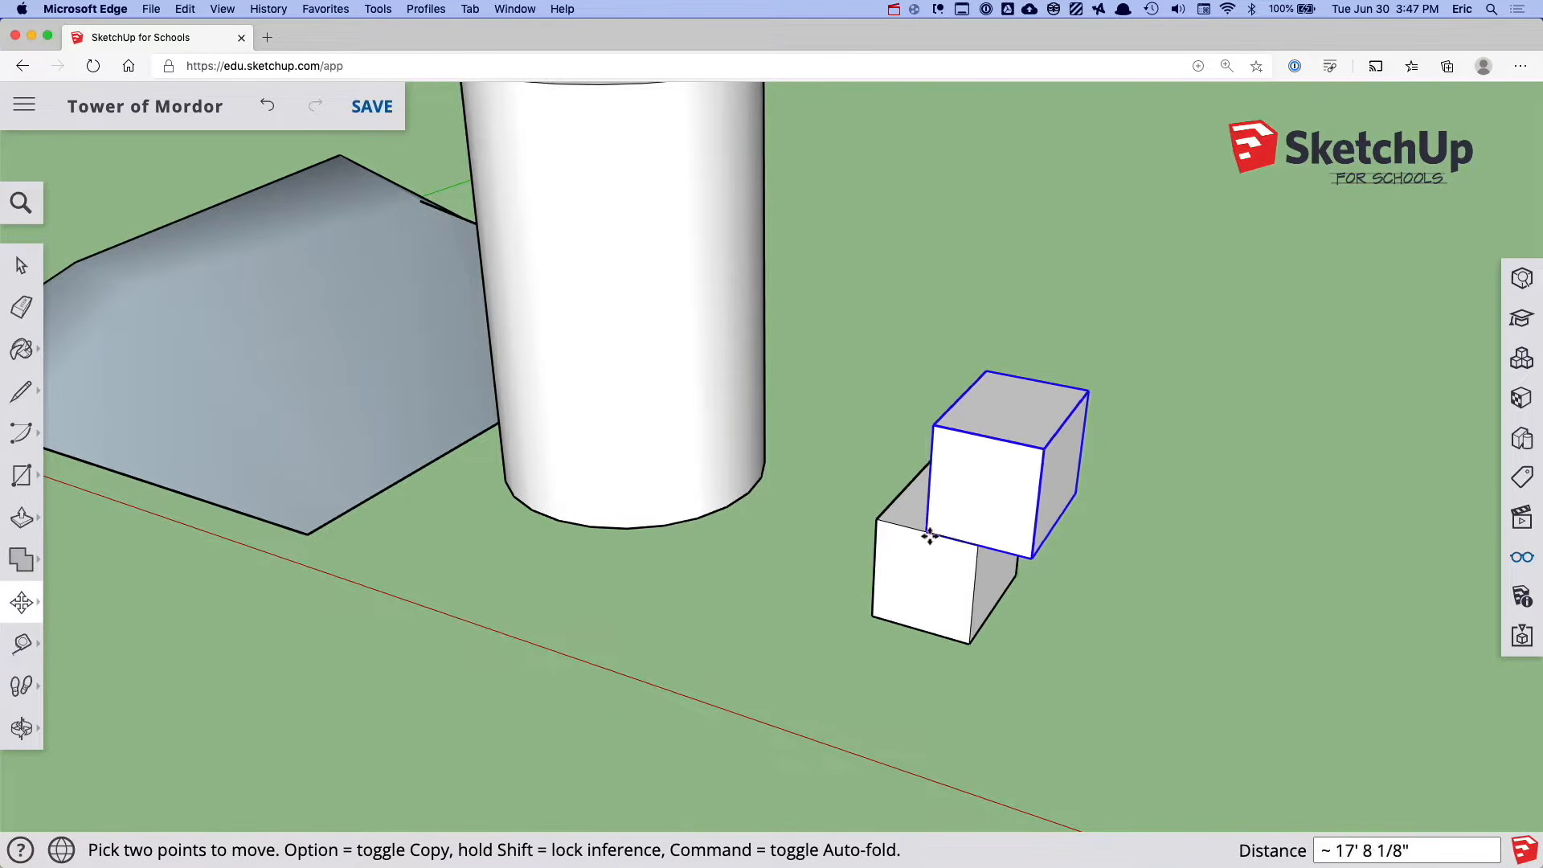
left_click(924, 538)
left_click(985, 510)
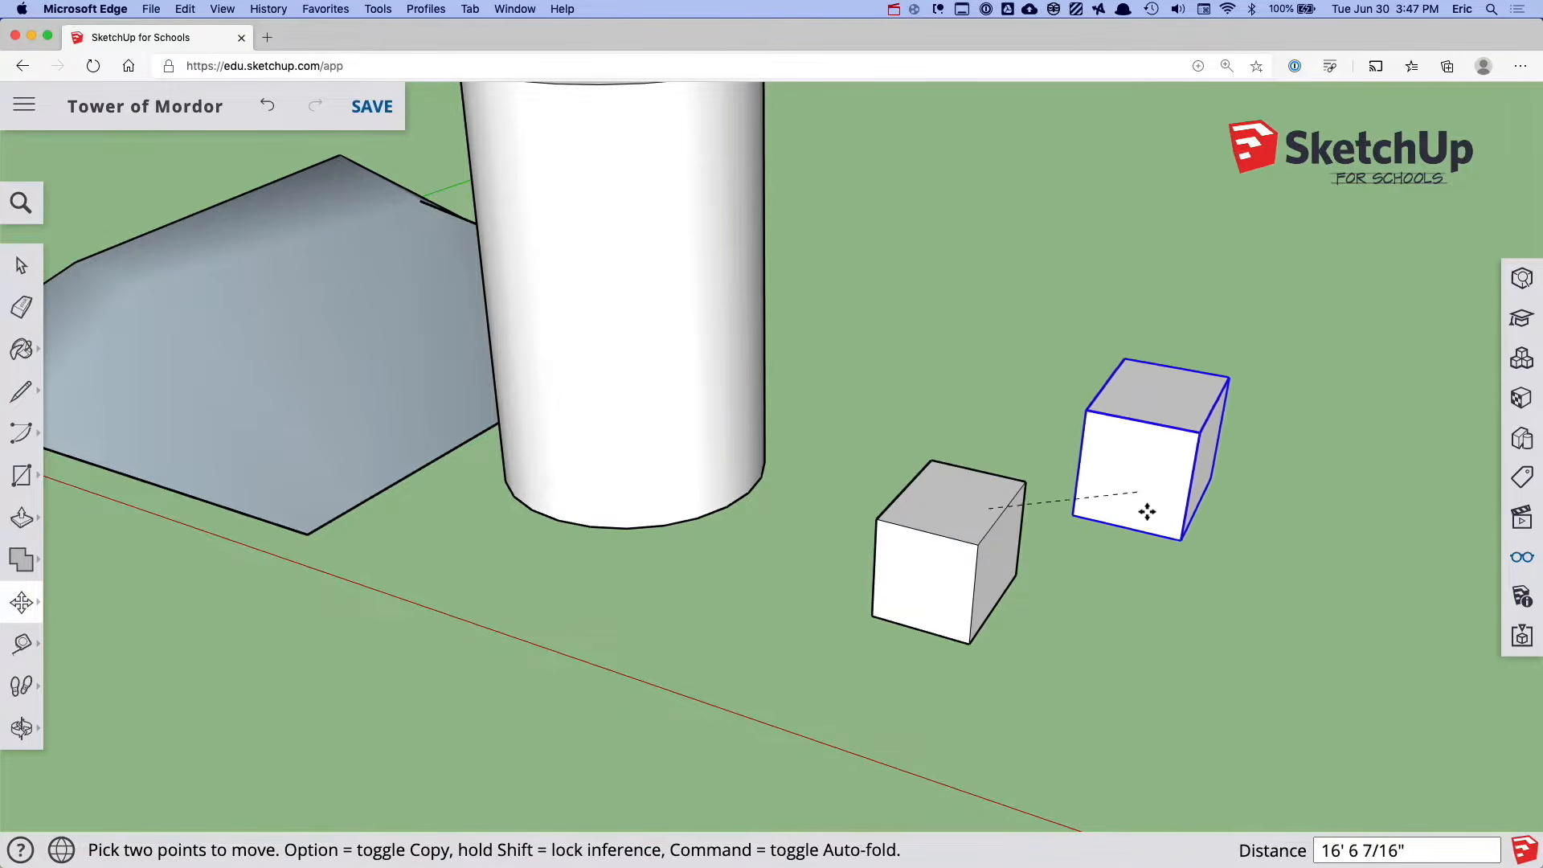
left_click(1158, 576)
Delete both grouped boxes beside the cylinder
key("space")
left_click_drag(1143, 655, 957, 434)
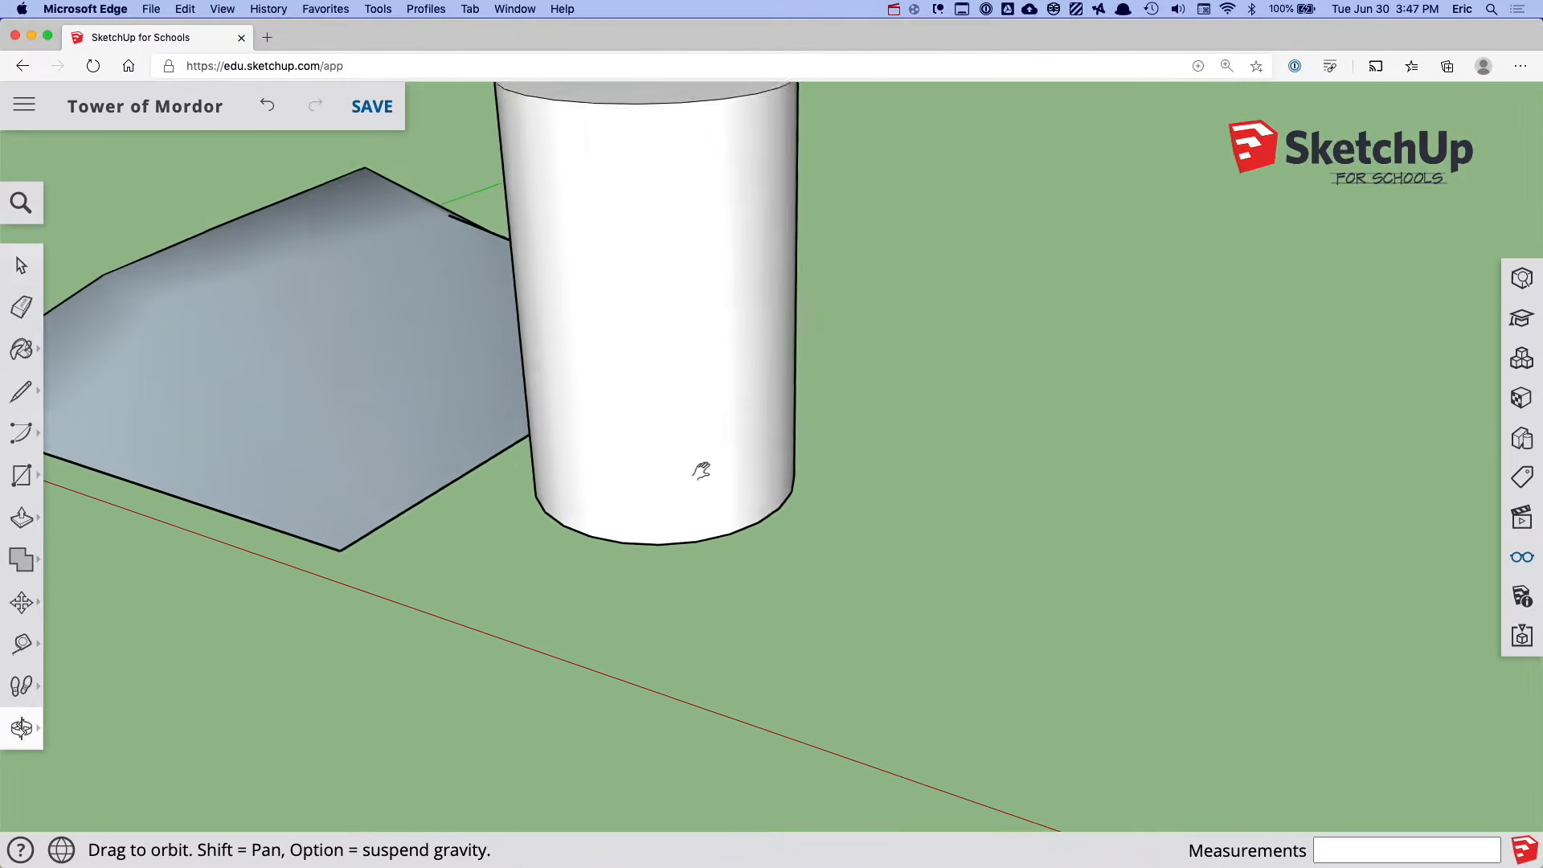
Move the cylinder group onto the middle of the hill
scroll(788, 540, "down", 5)
middle_click_drag(789, 540, 861, 581)
left_click(844, 554)
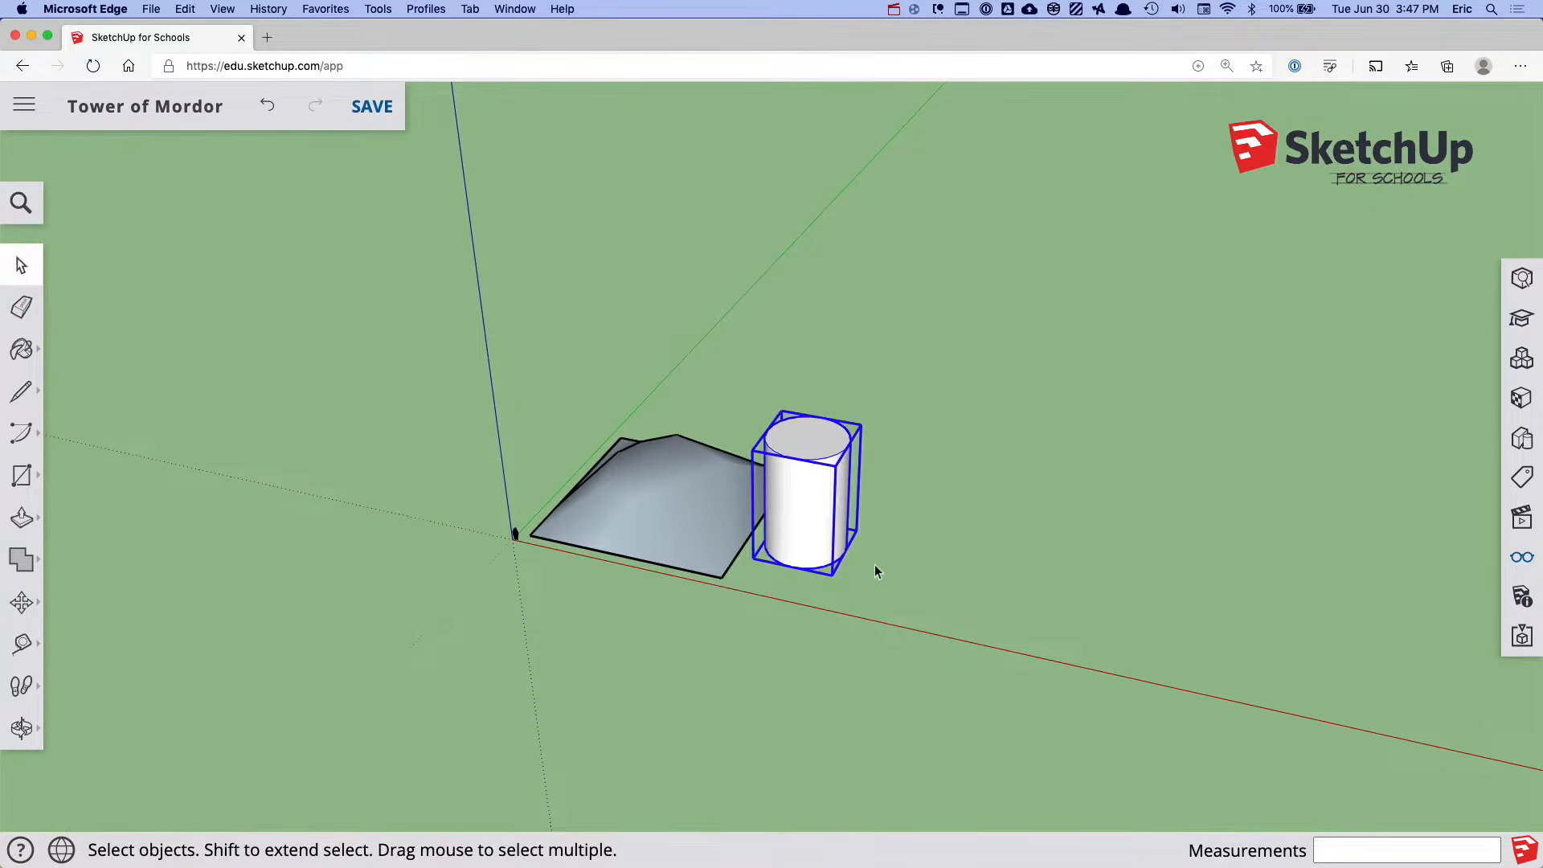
key("m")
left_click(966, 618)
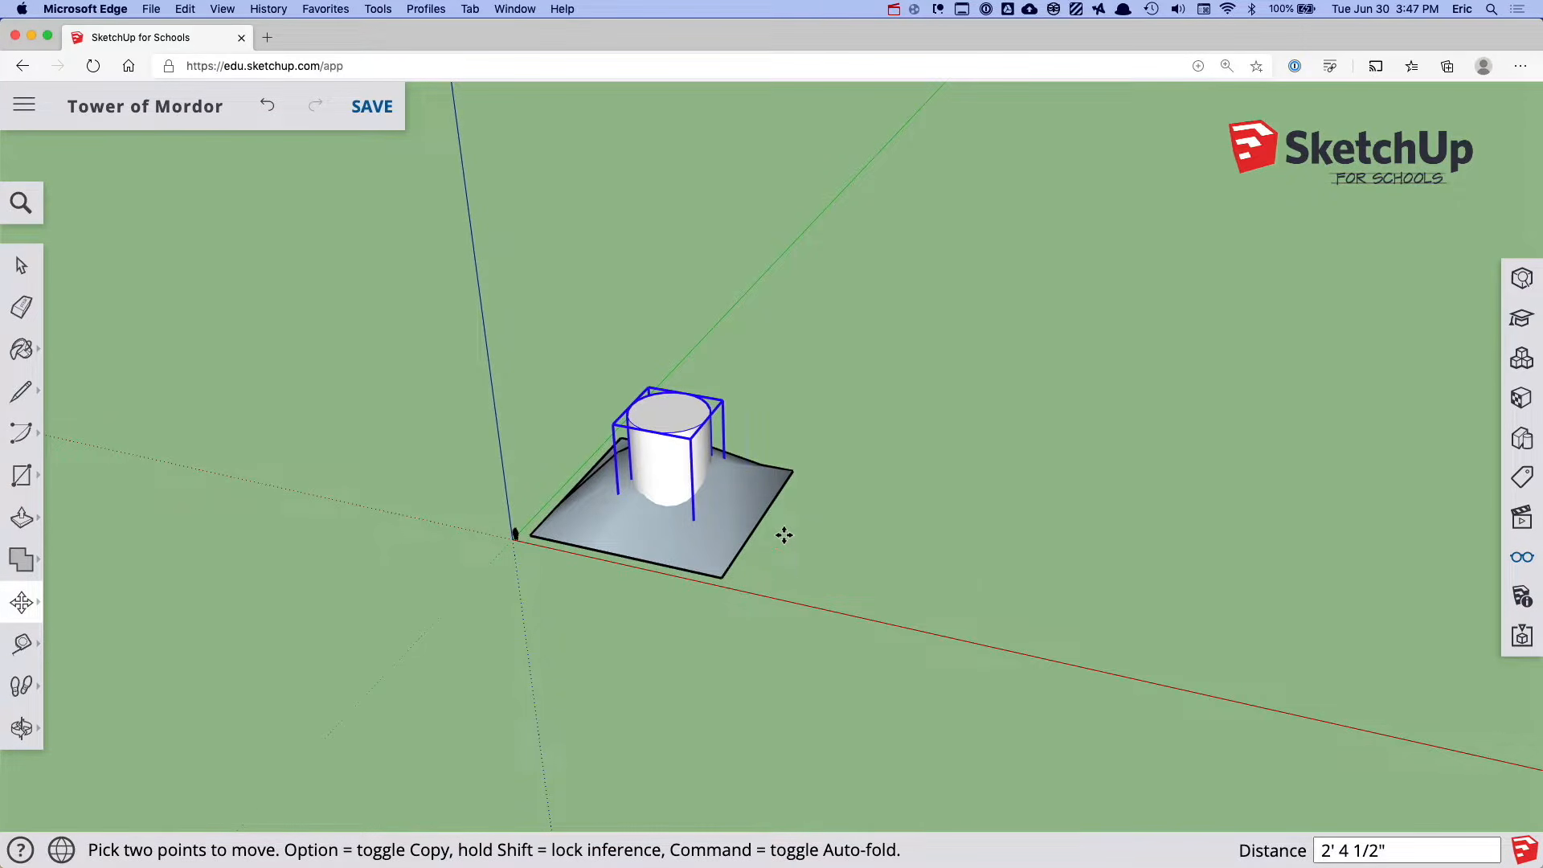
Open the cylinder group for editing, pull its top face higher with Push/Pull, and close the group
scroll(688, 429, "down", 5)
scroll(688, 429, "up", 8)
key("space")
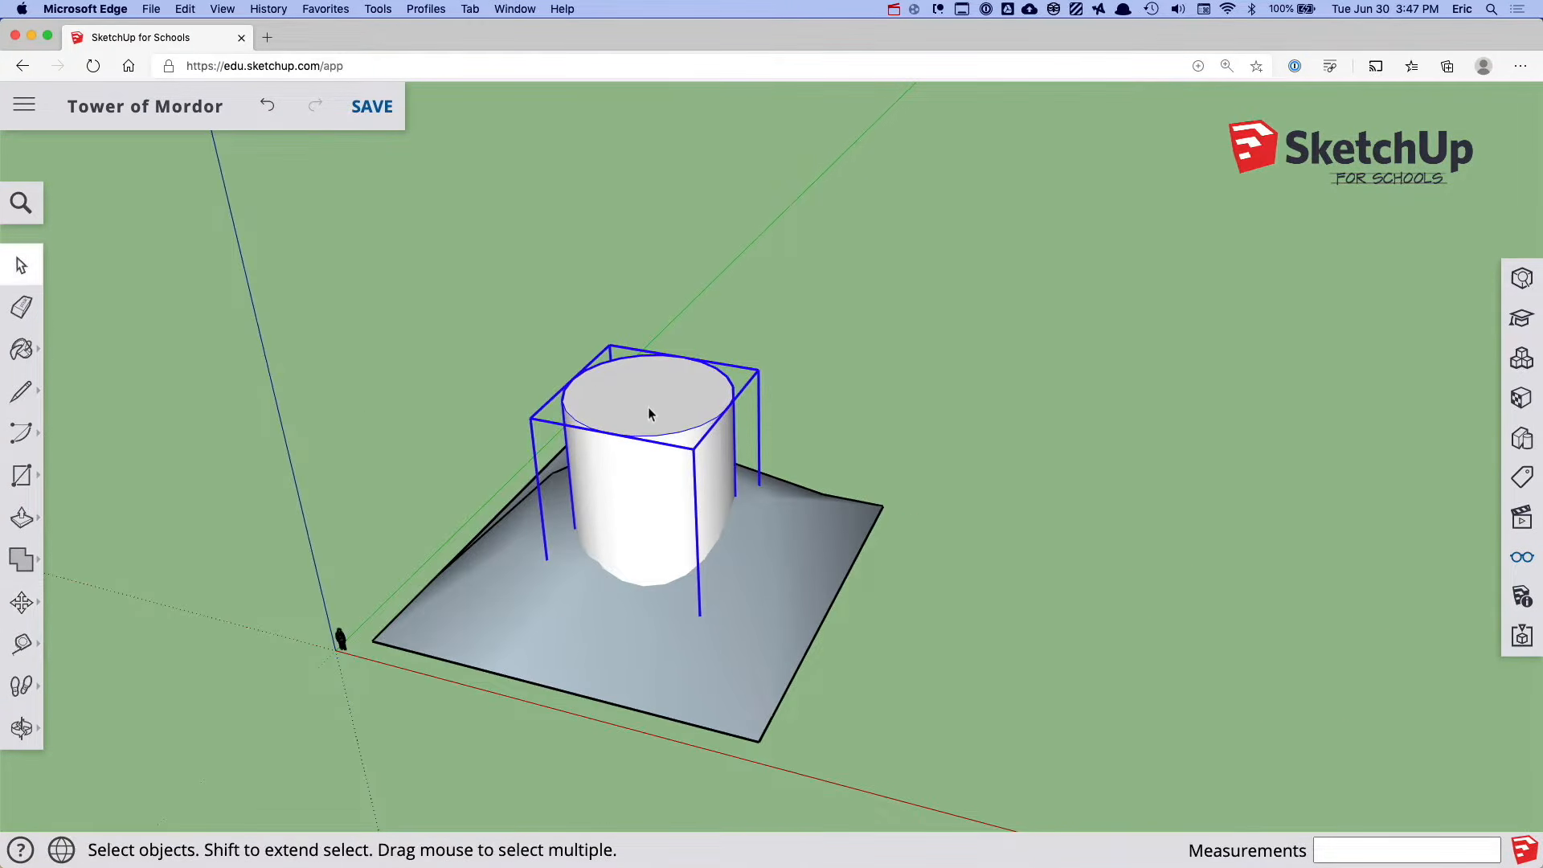
double_click(648, 410)
key("p")
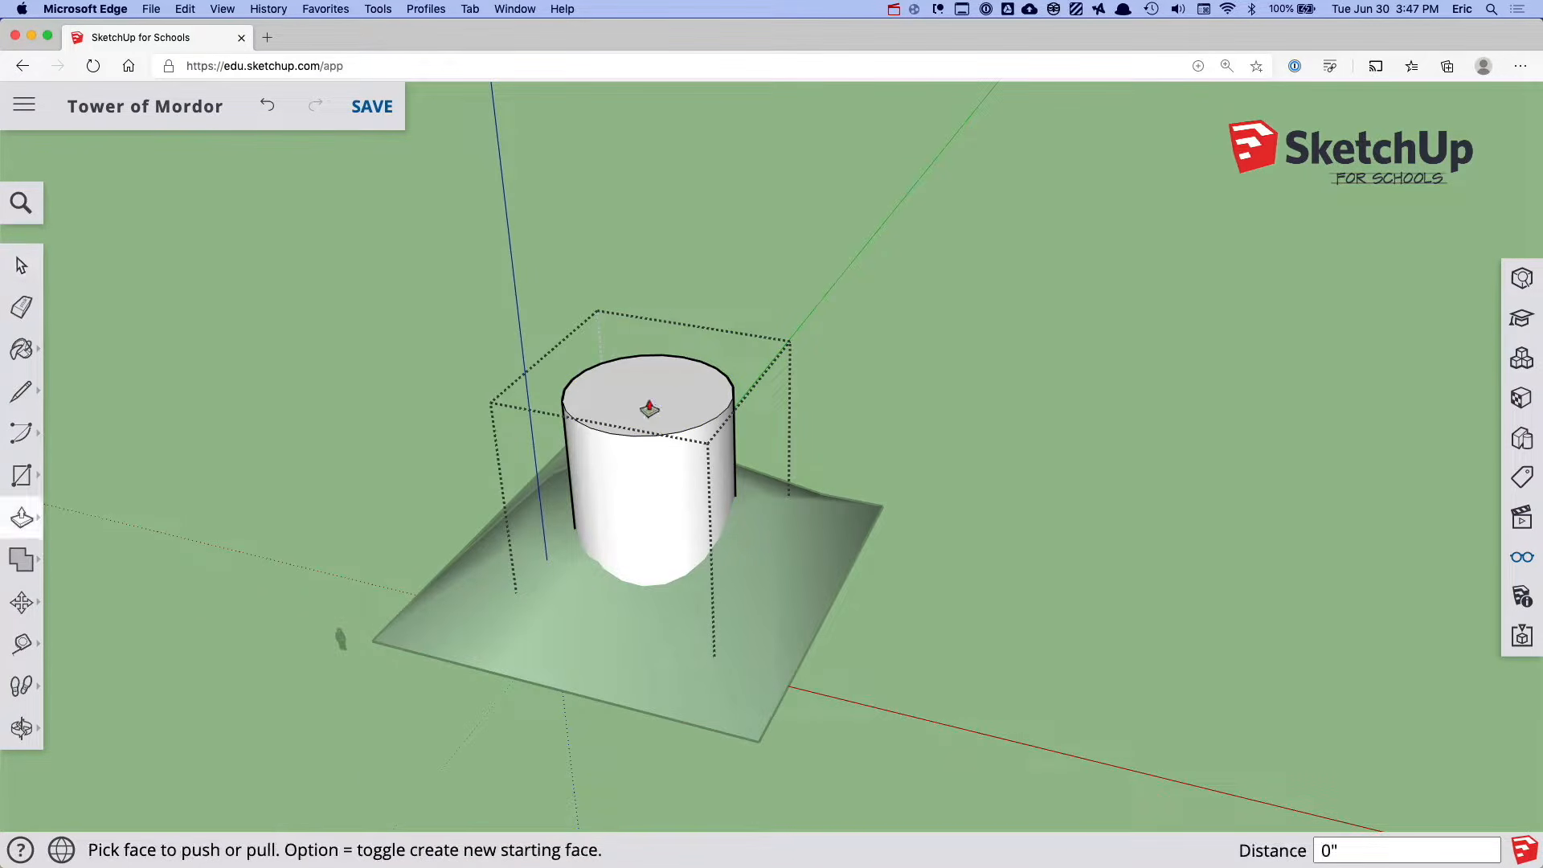
left_click(646, 407)
left_click(643, 299)
key("space")
left_click(890, 392)
middle_click_drag(898, 582, 812, 533)
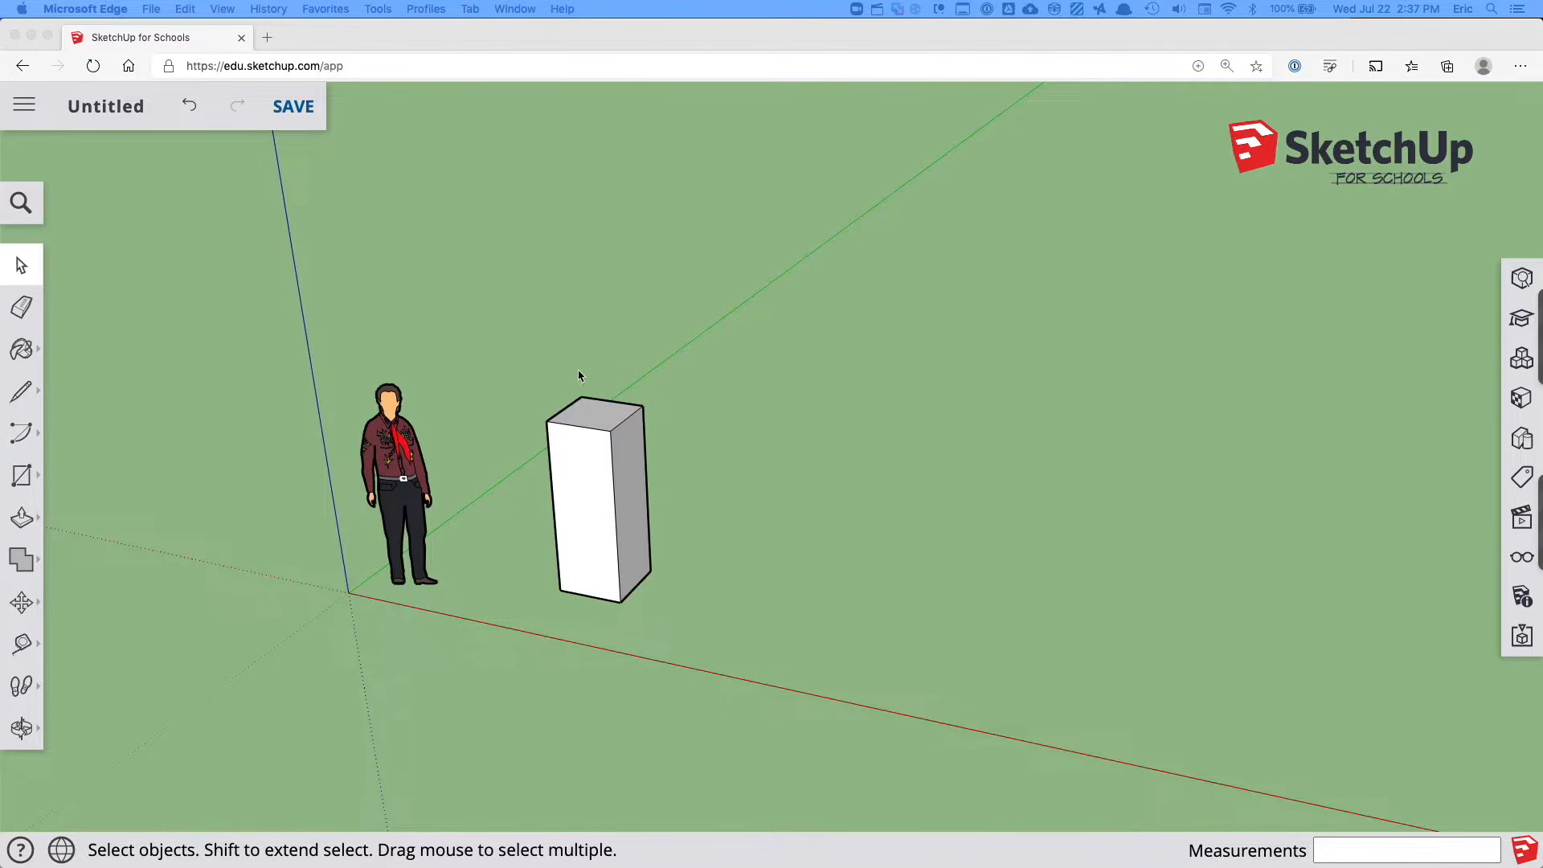
Copy the tall box about 3' 7" along the red axis and repeat it as a row of five copies
left_click(604, 450)
left_click(604, 461)
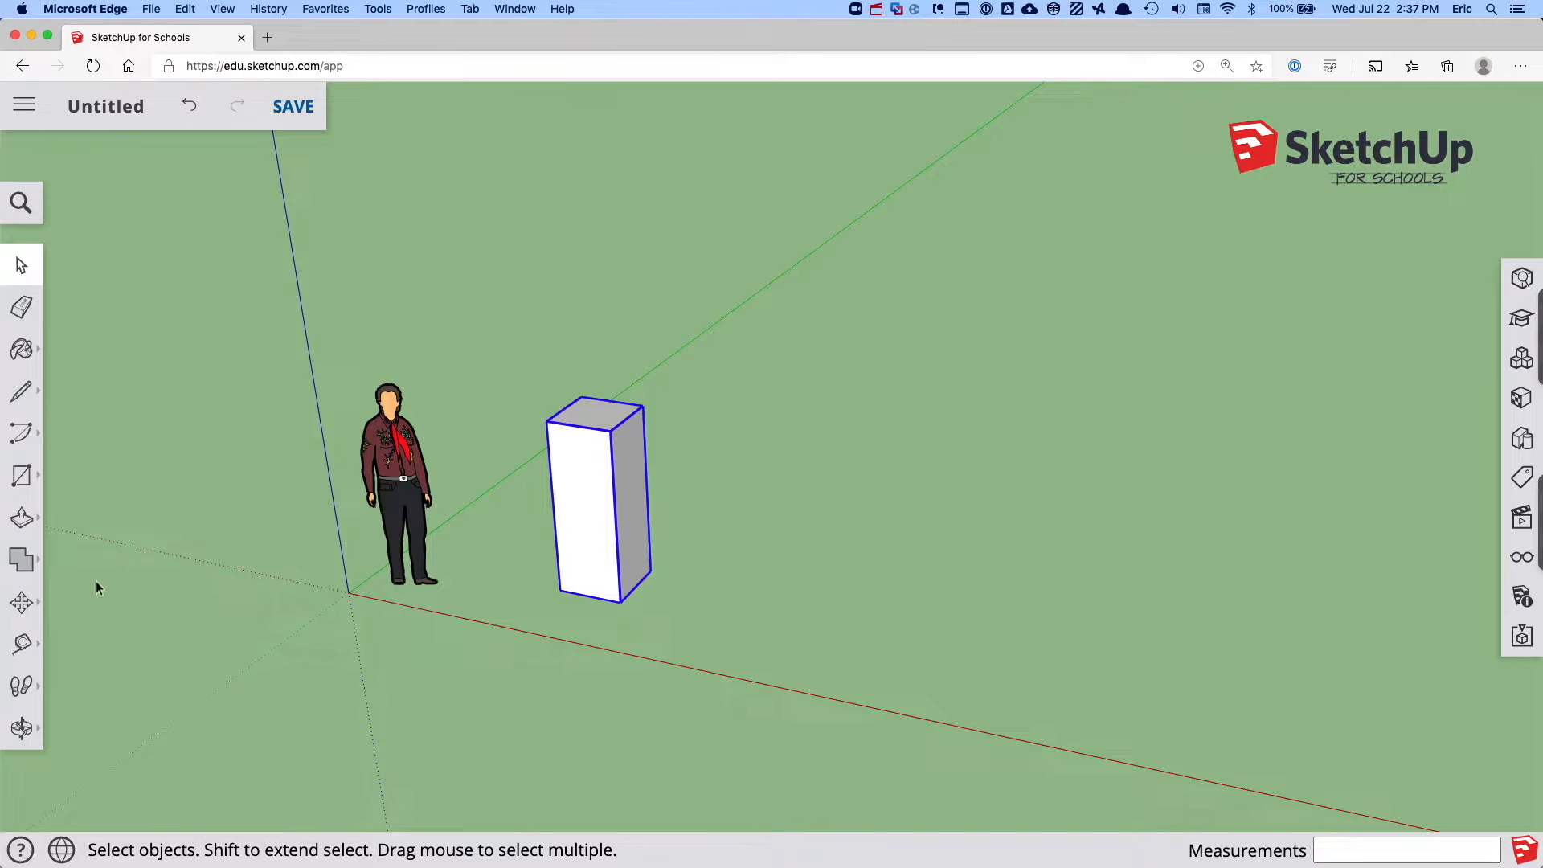
left_click(19, 601)
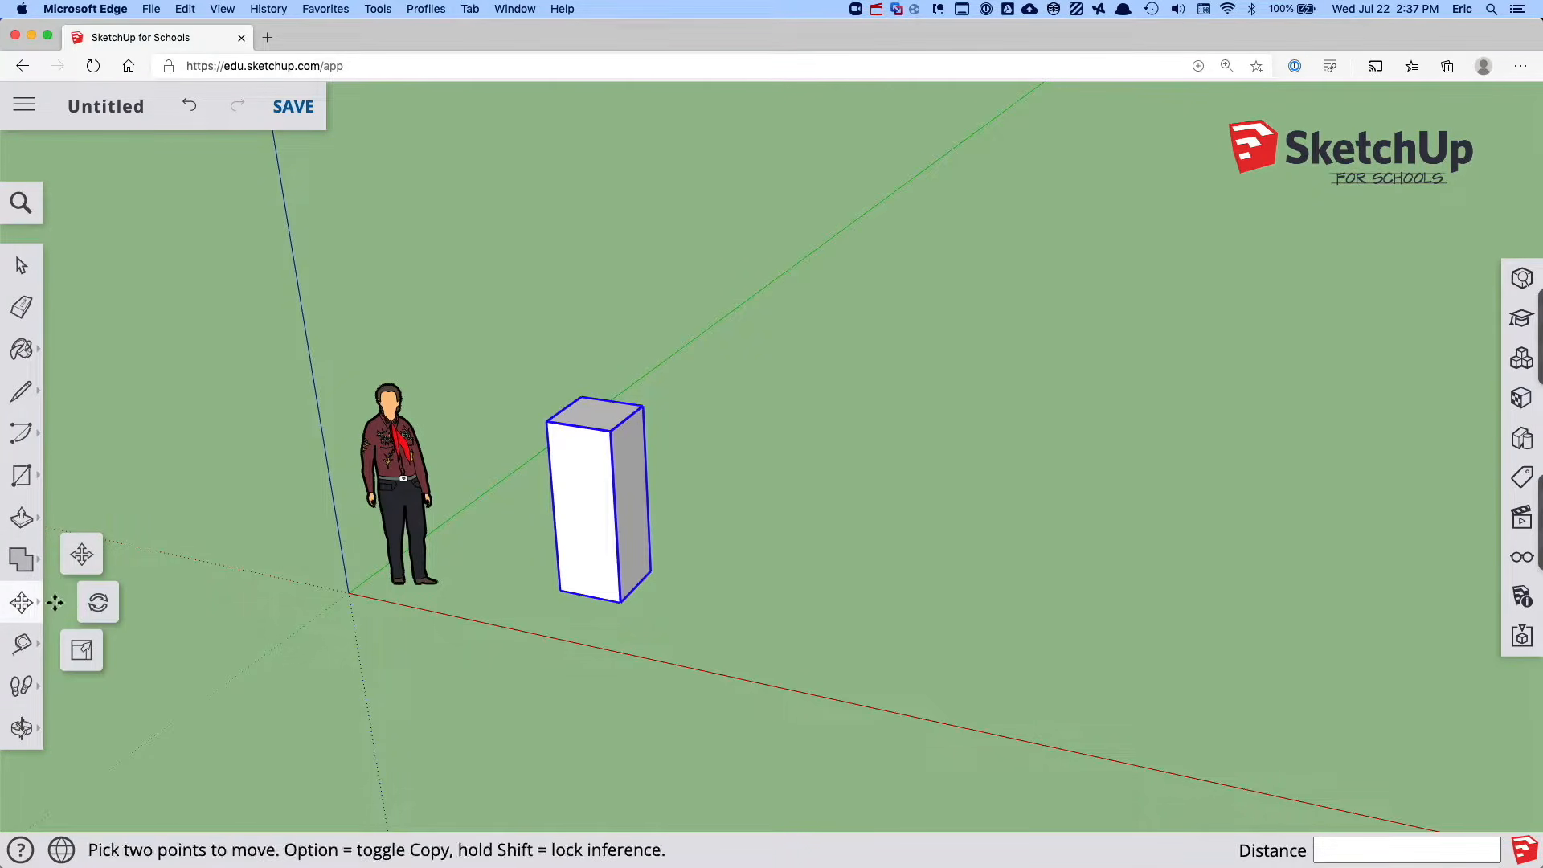
left_click(80, 568)
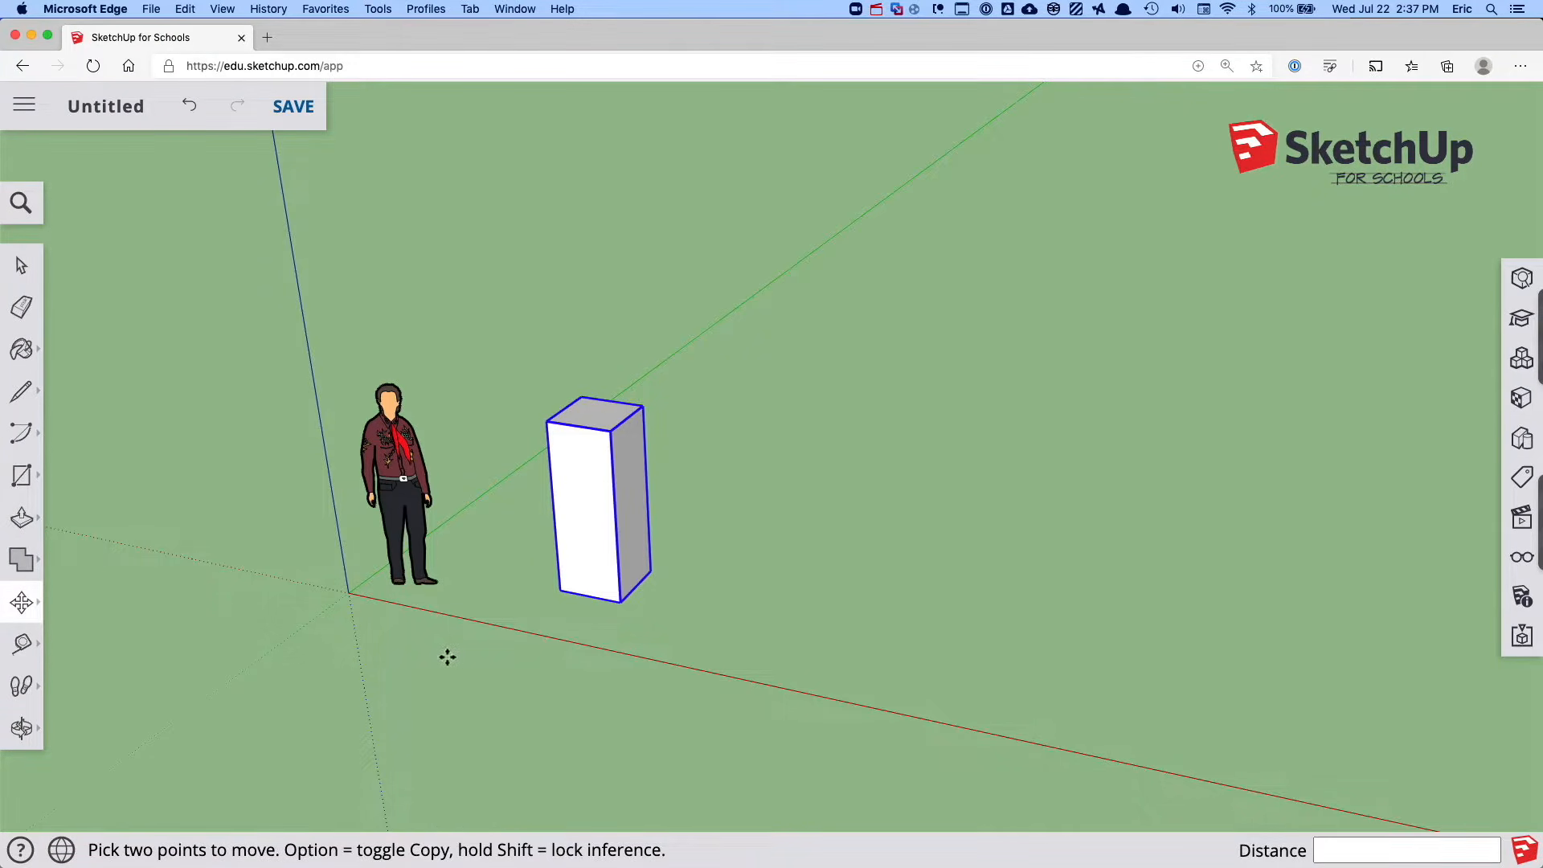
left_click(585, 596)
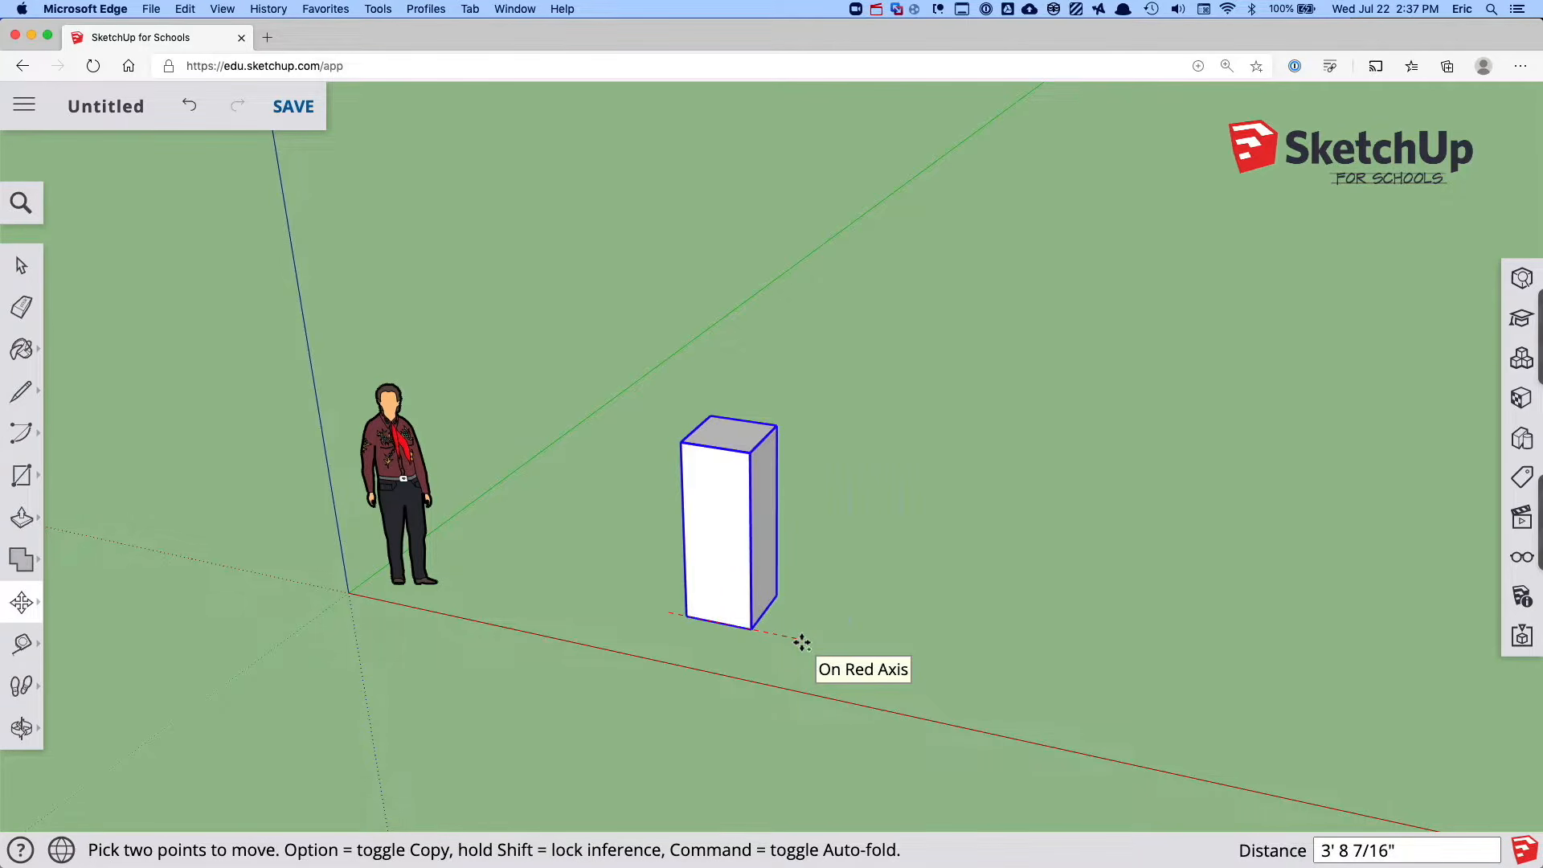
key("alt")
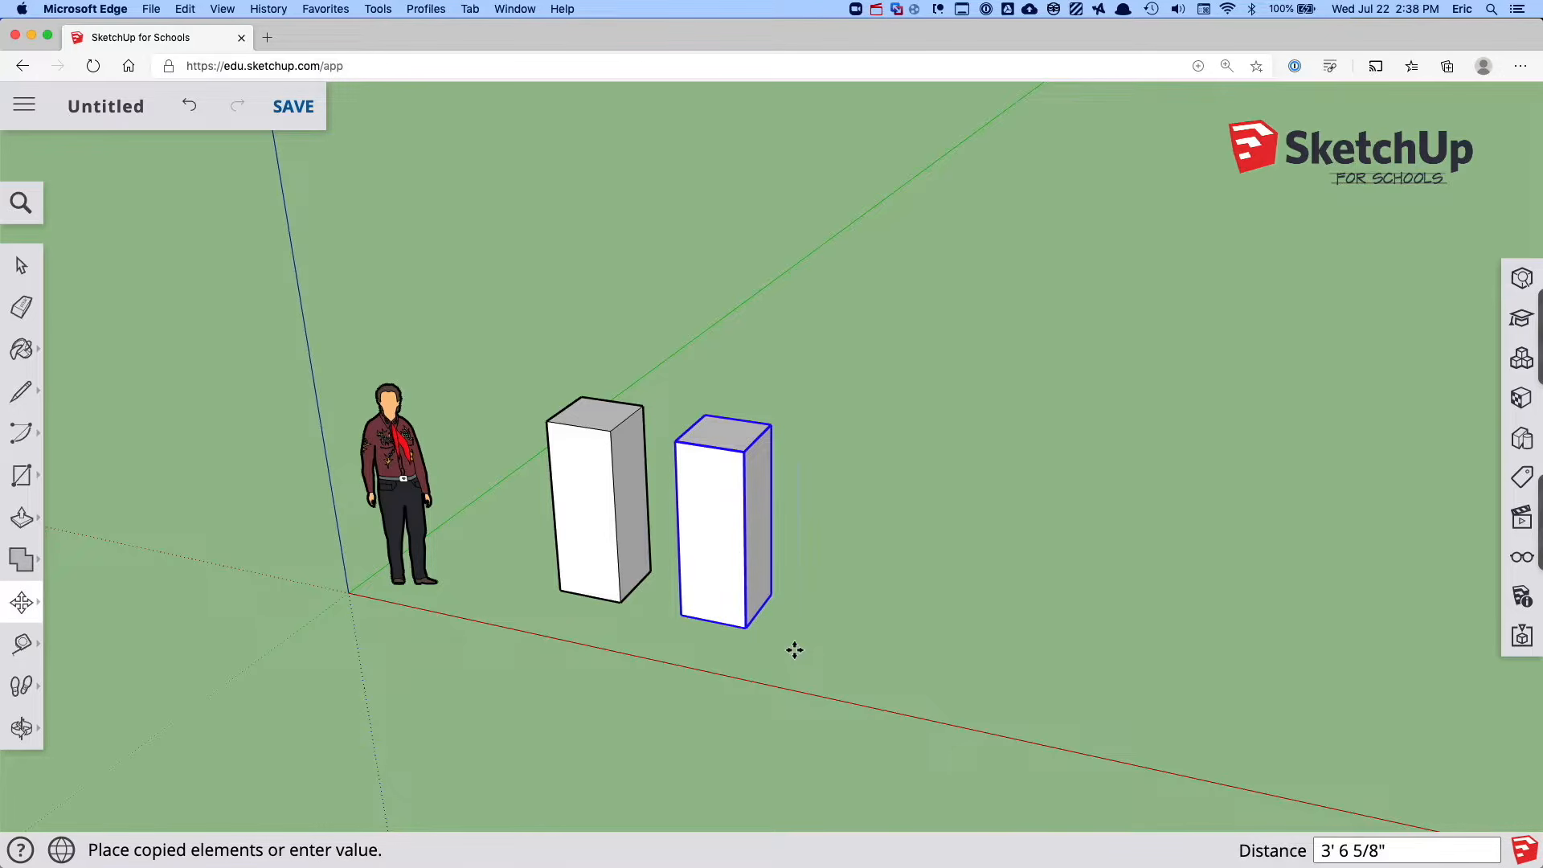
type("*5")
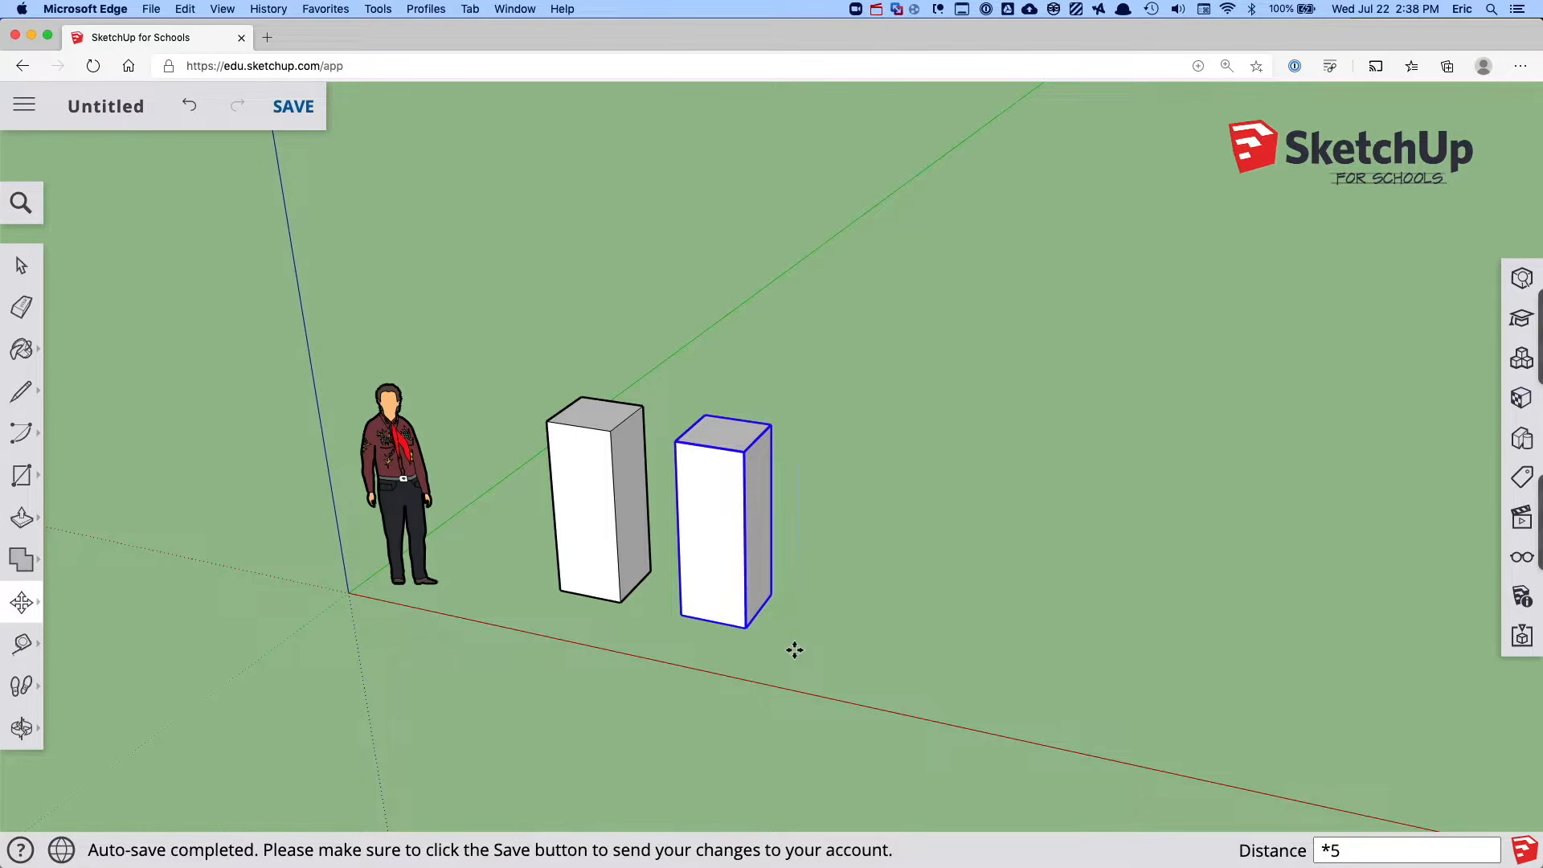
key("Return")
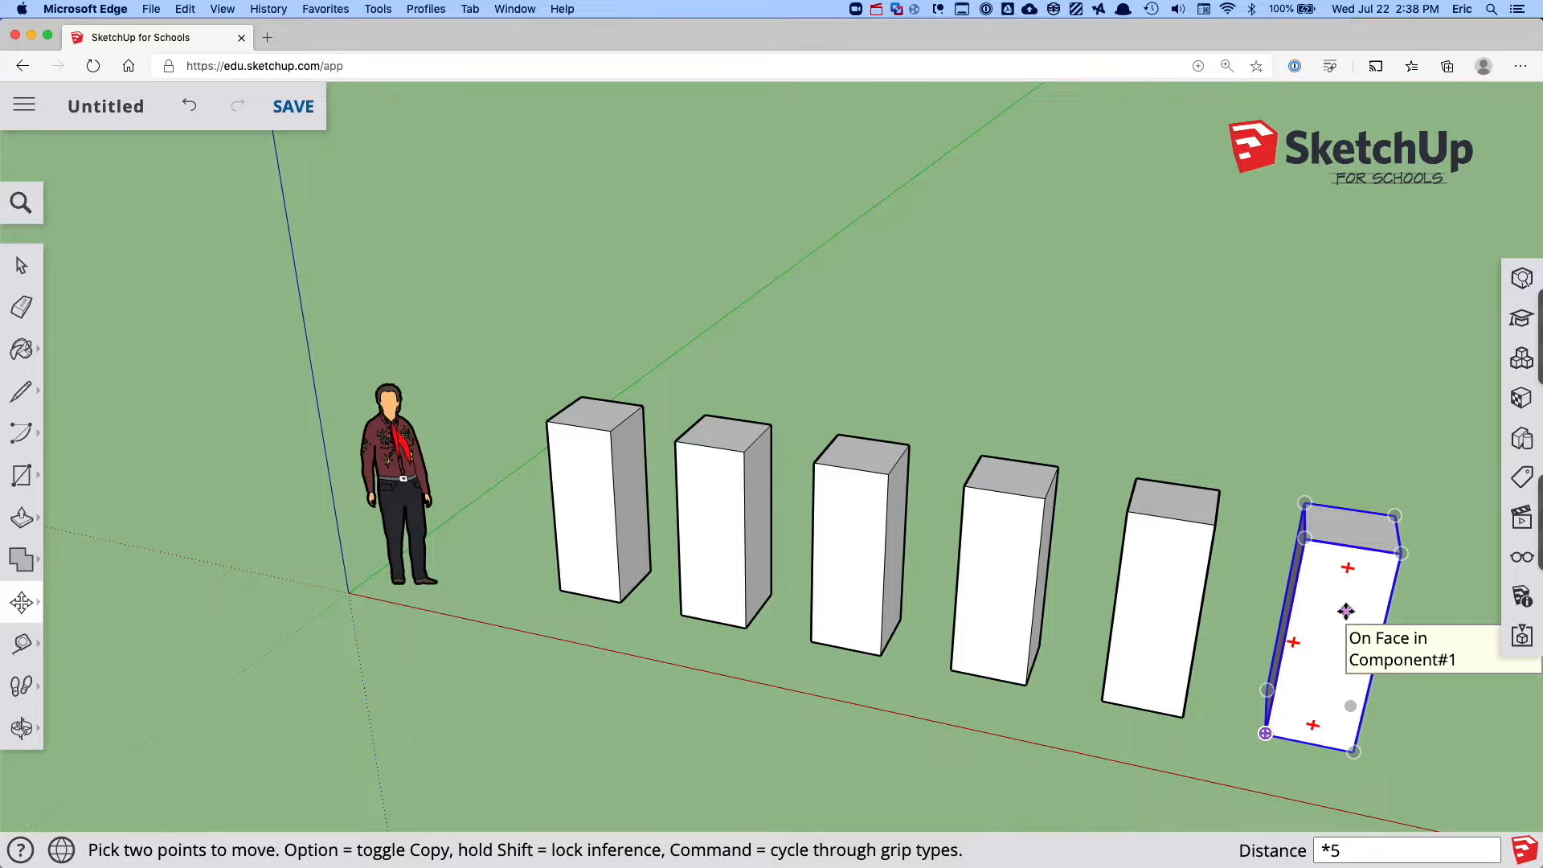
Delete the five box copies, keeping the original box next to the figure
key("space")
left_click_drag(1378, 663, 731, 457)
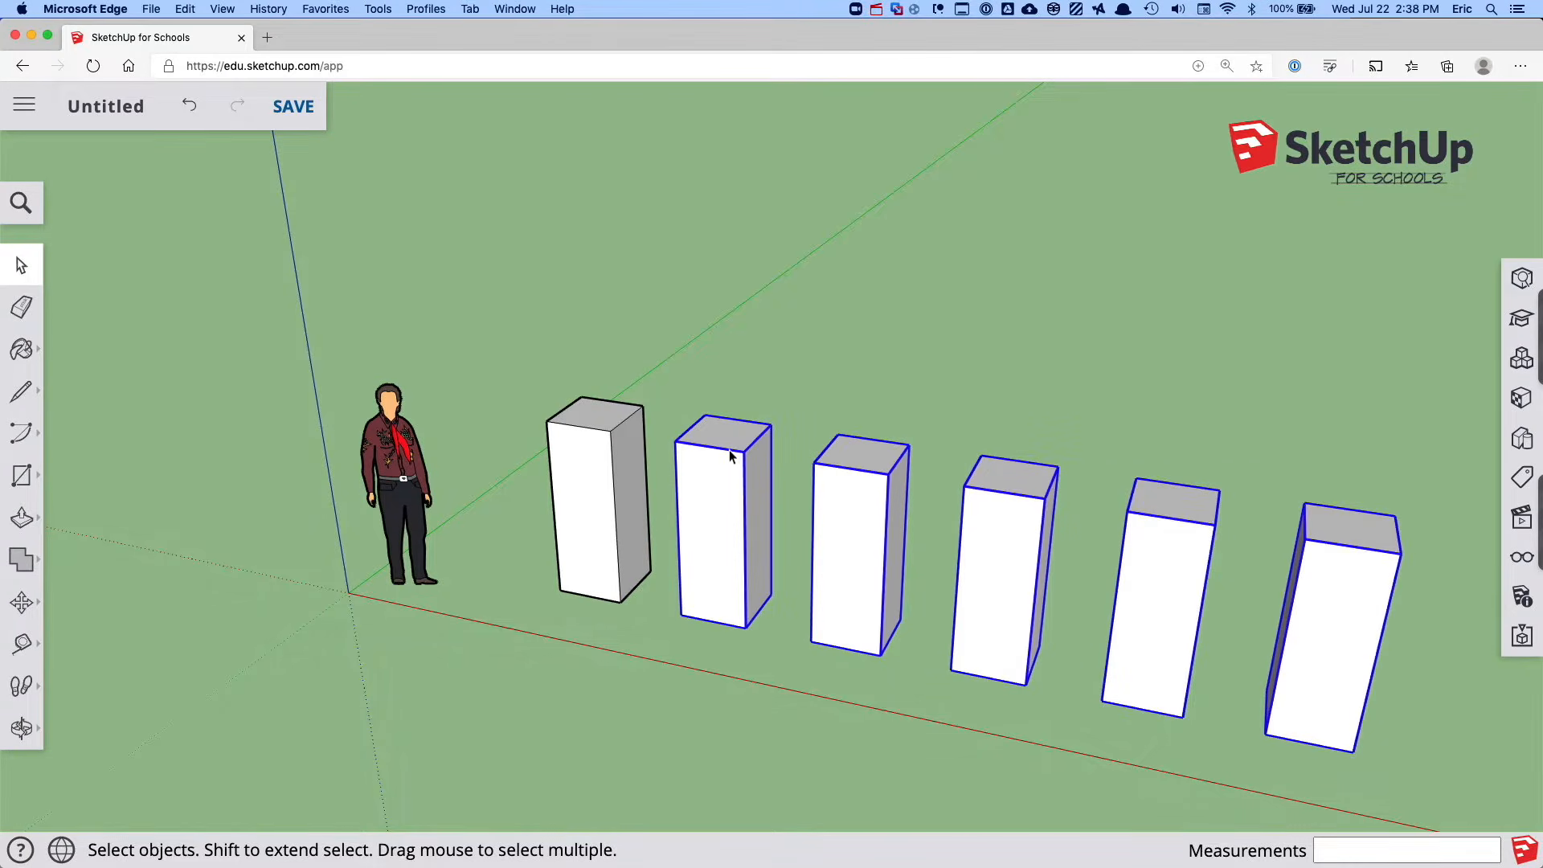
key("Delete")
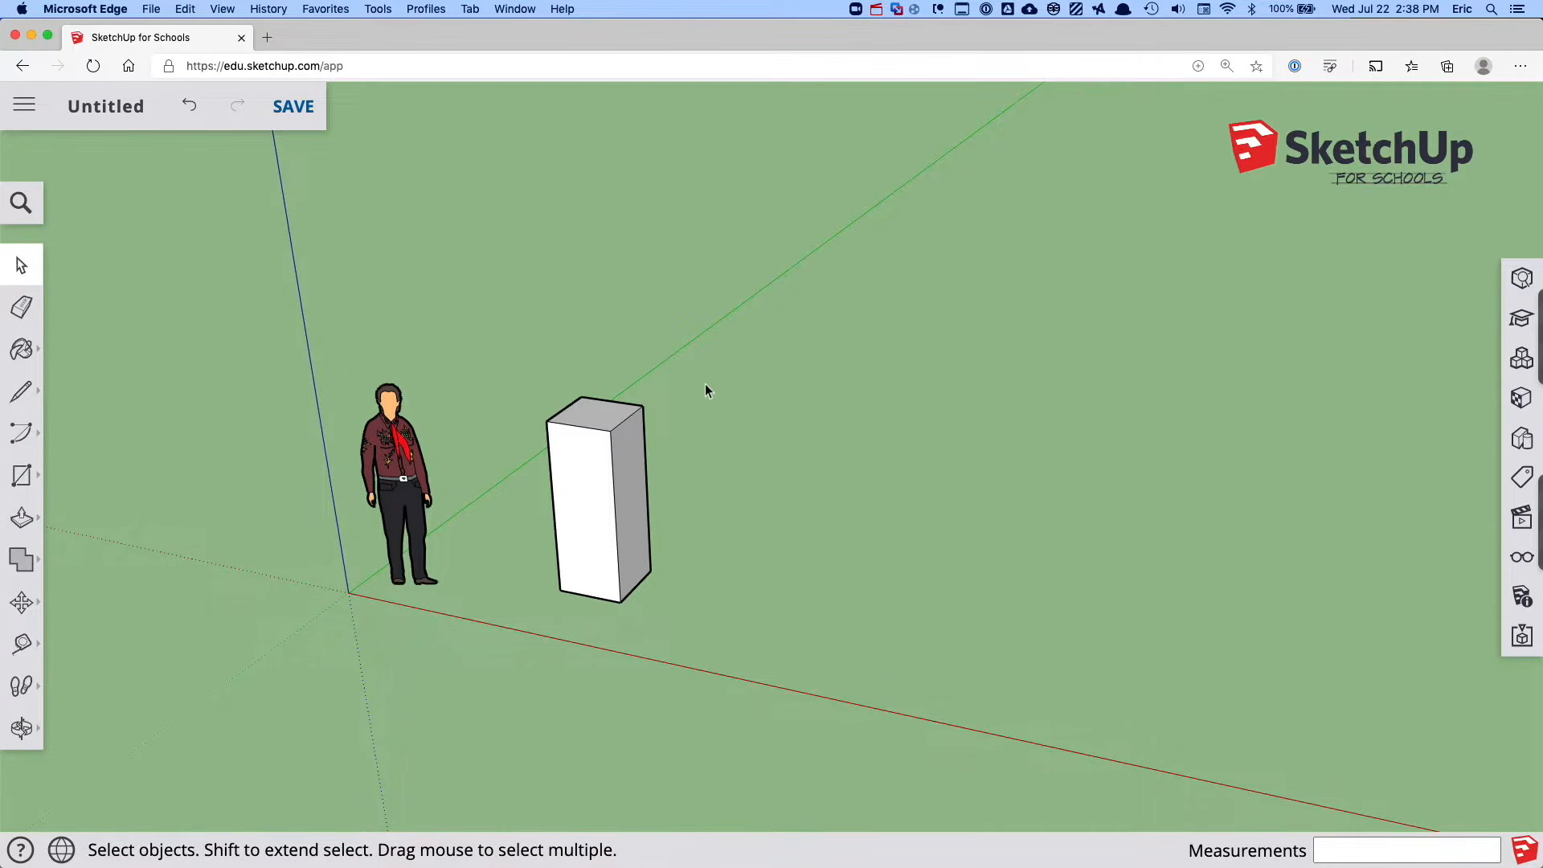
Rotate a copy of the box about 20° around a ground point away from it, and repeat it as five copies
left_click(613, 474)
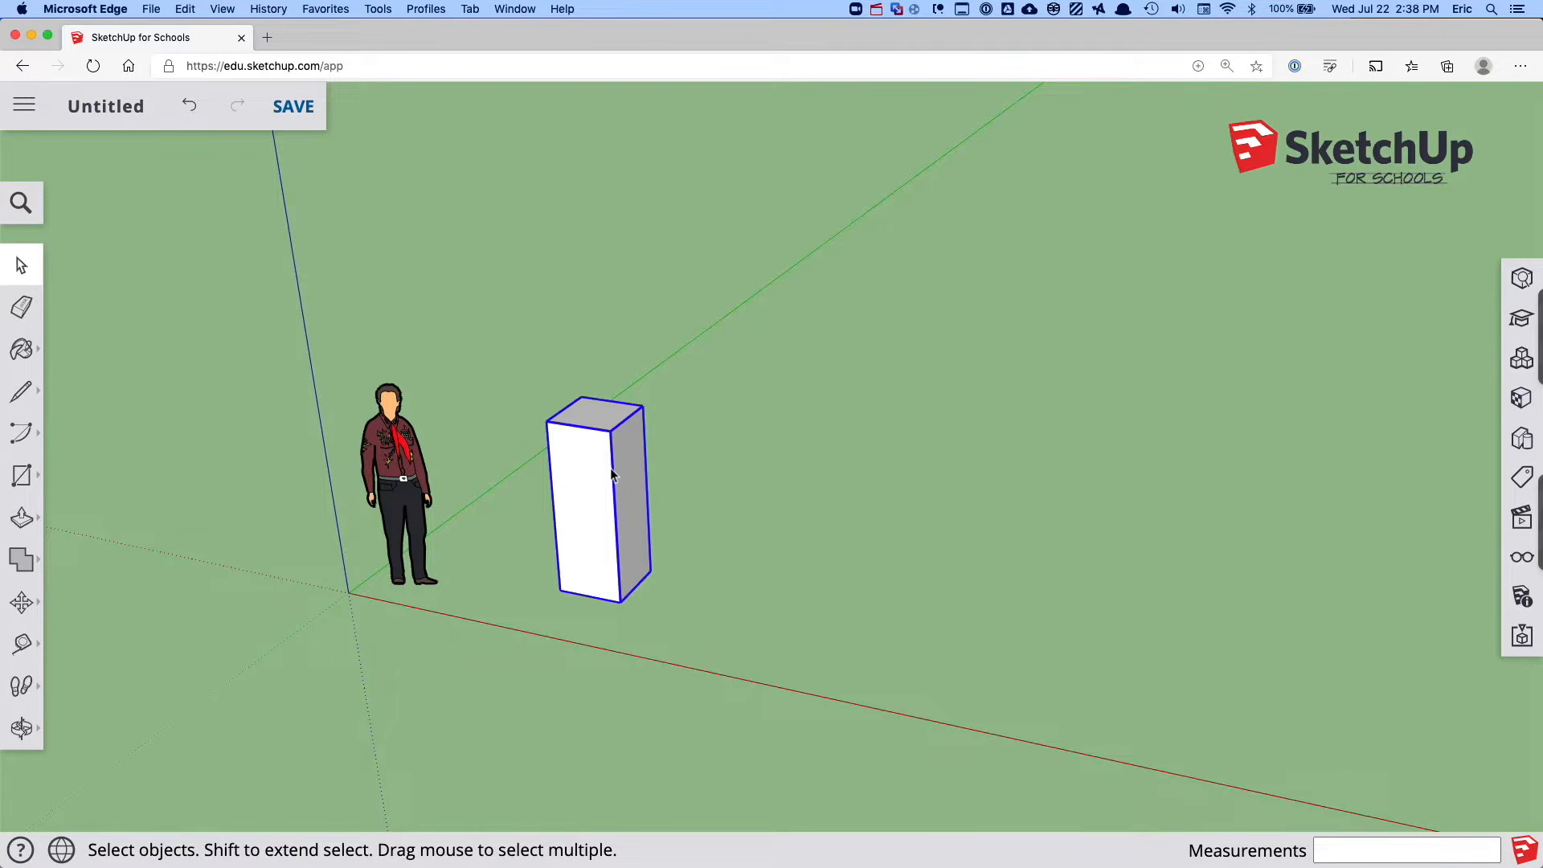
left_click(21, 602)
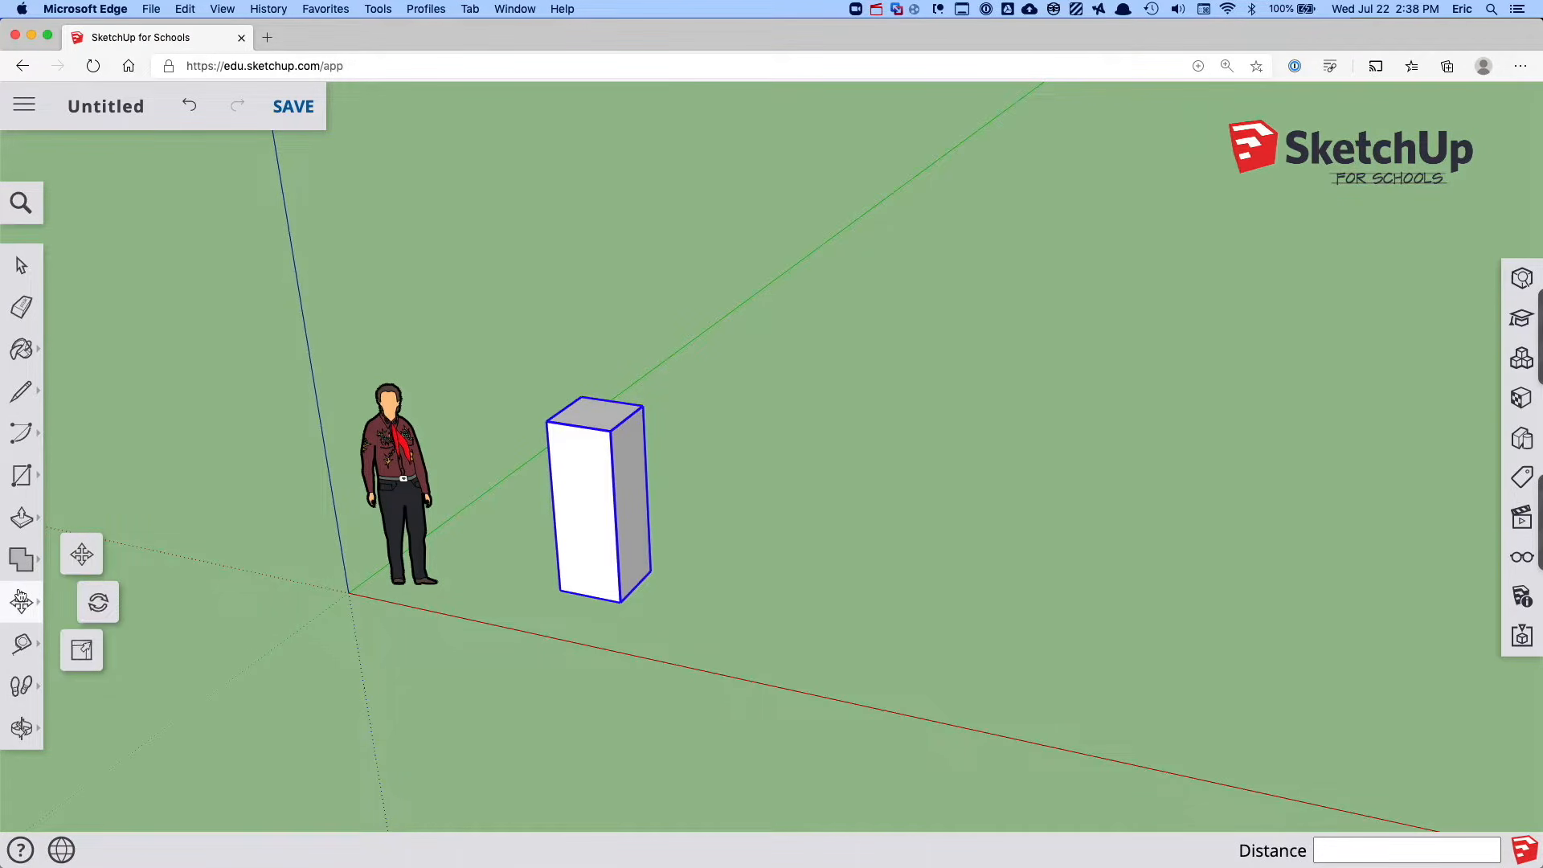
left_click(97, 607)
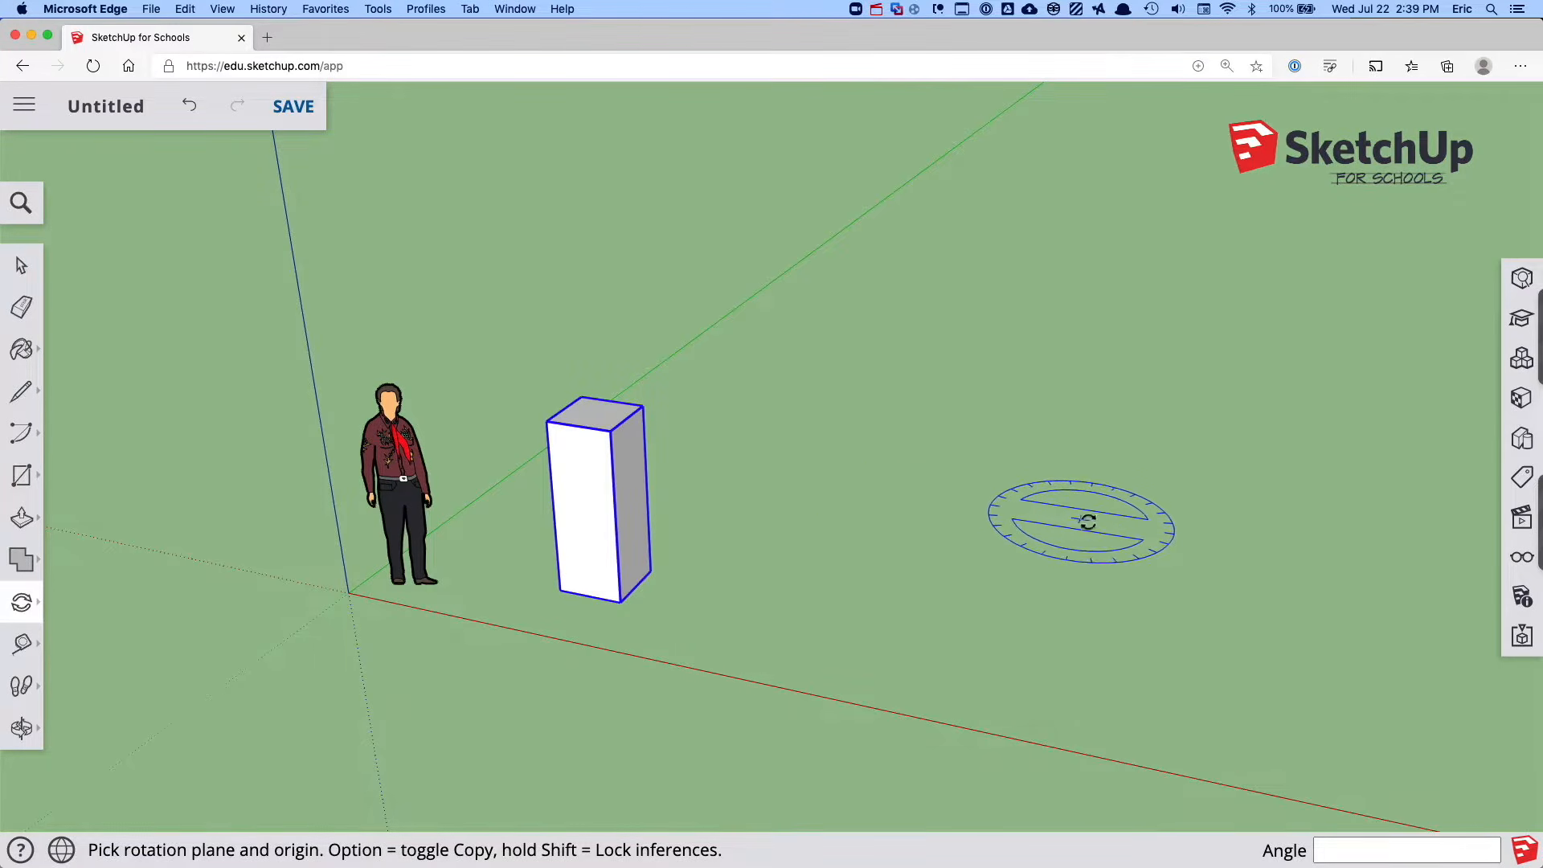
left_click(1025, 493)
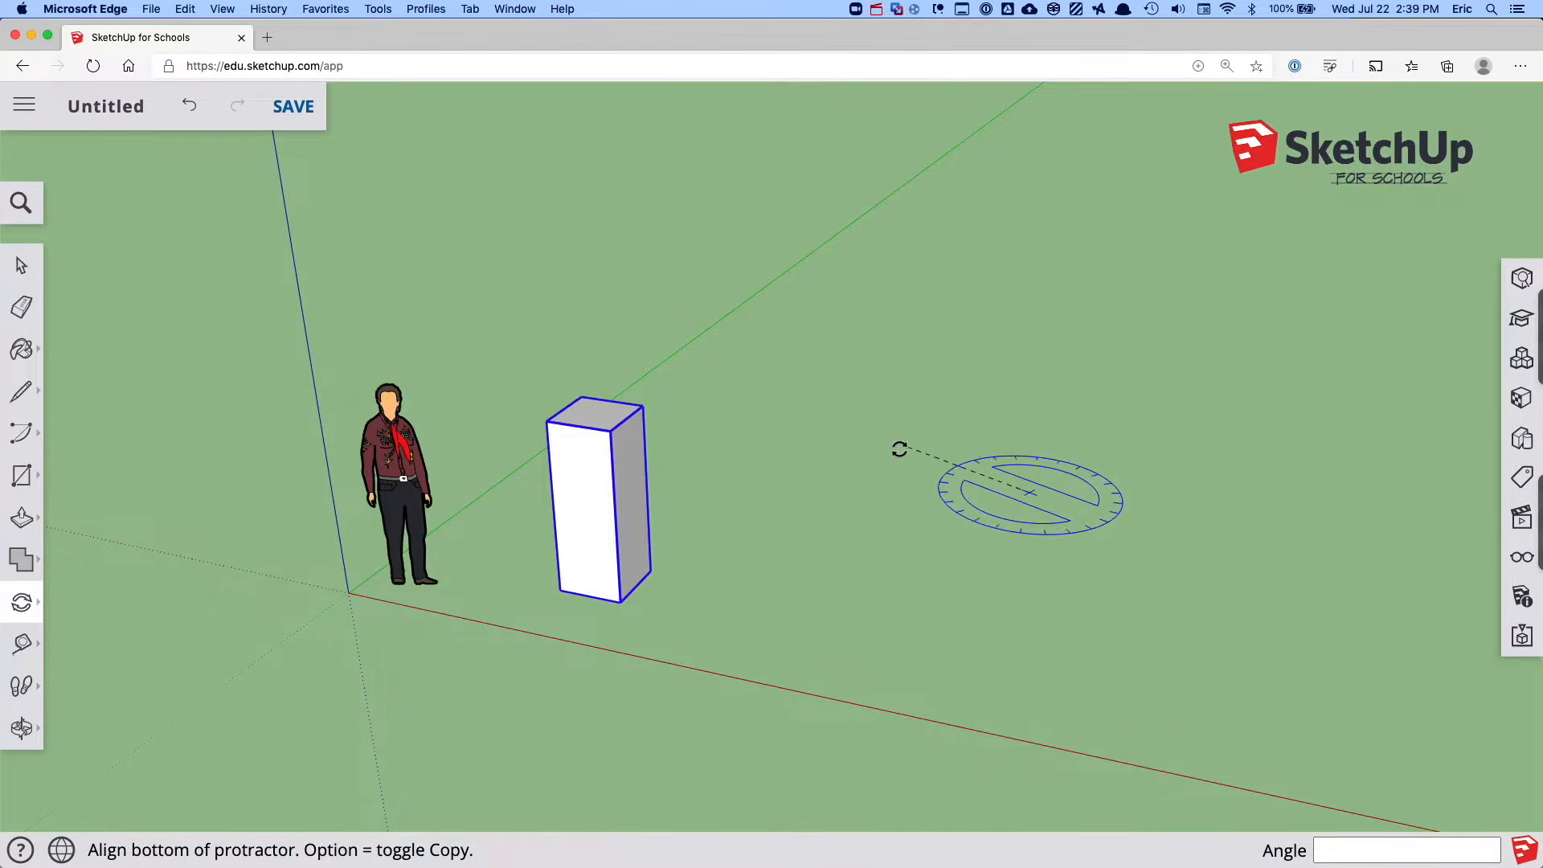
left_click(777, 451)
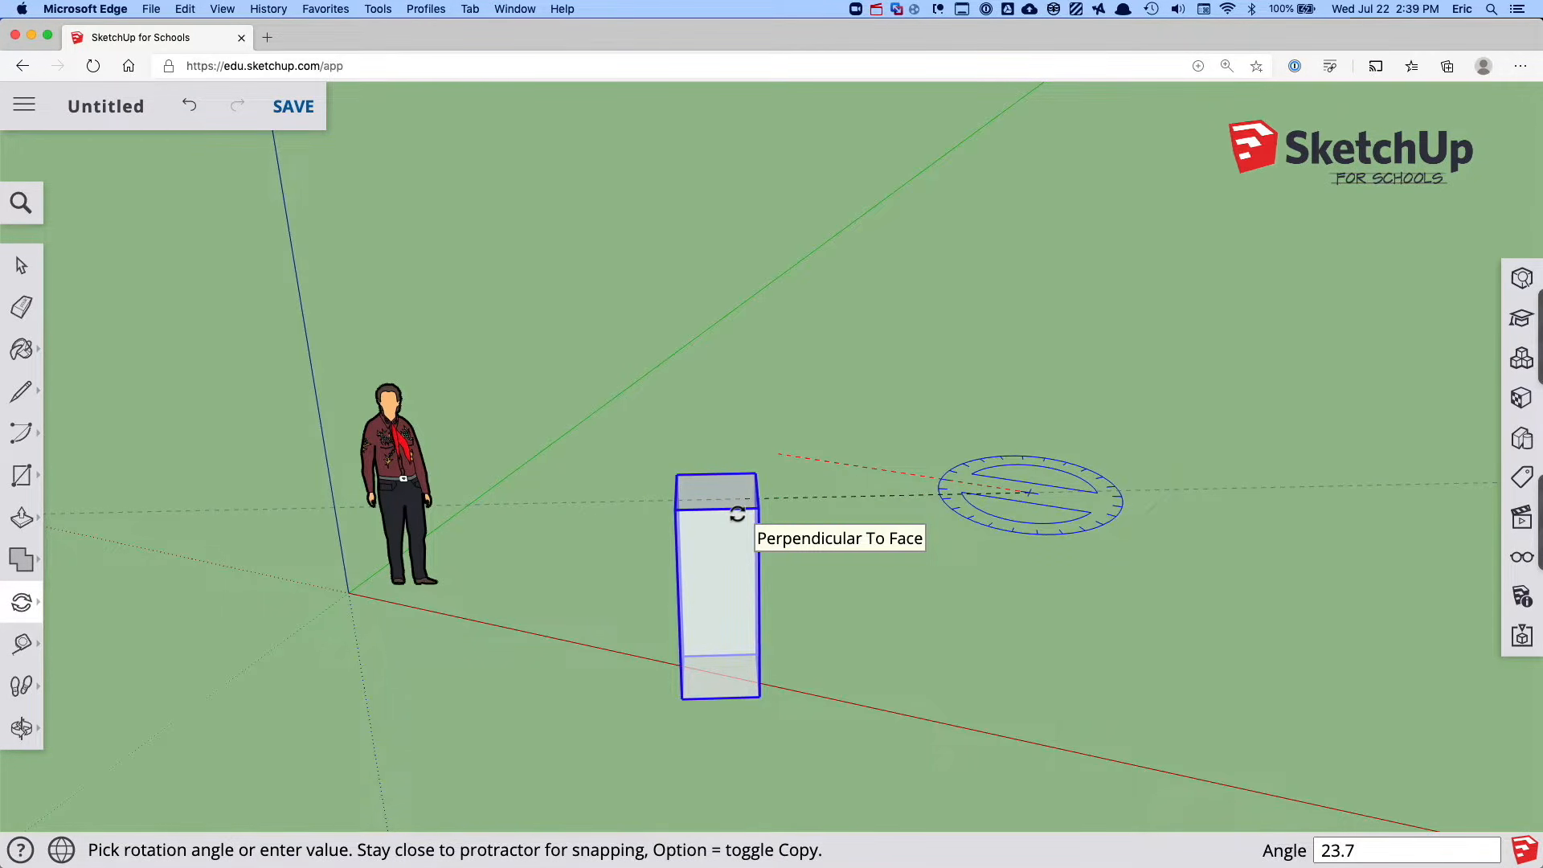
key("alt")
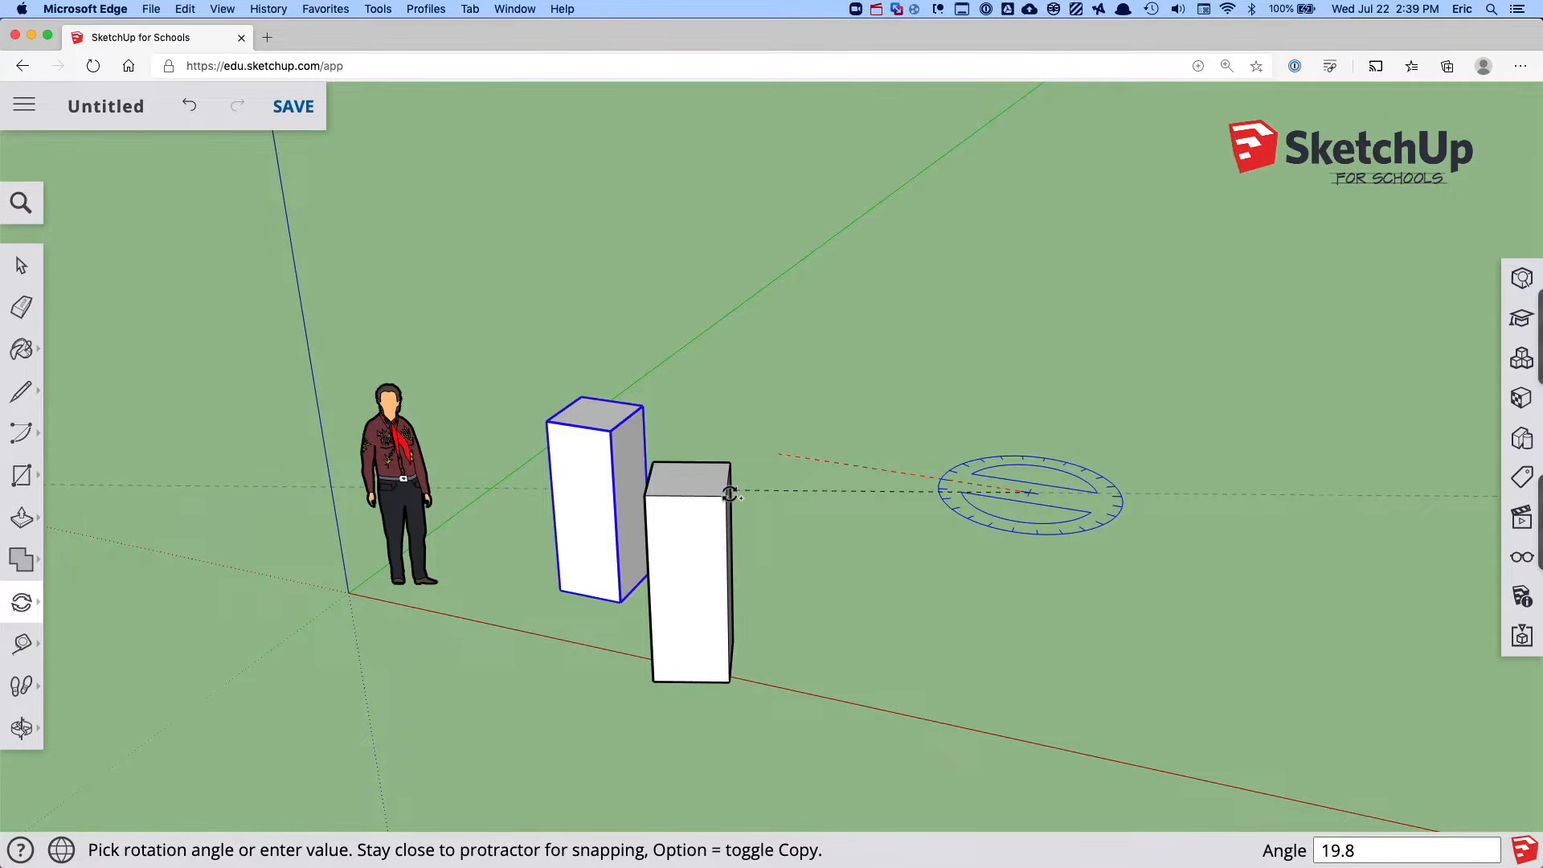
left_click(729, 494)
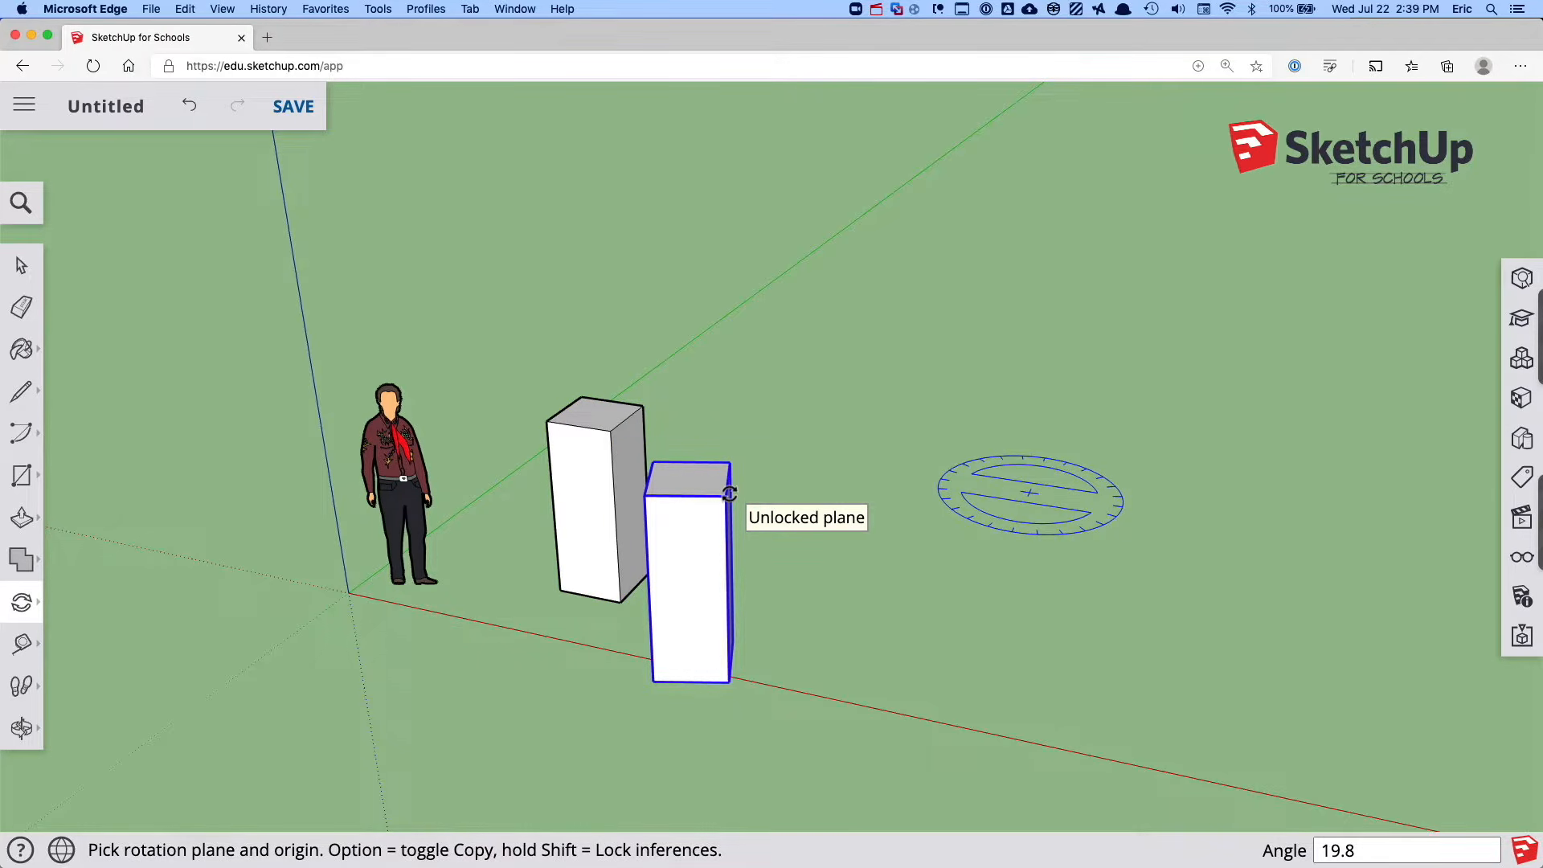
type("*5")
key("Return")
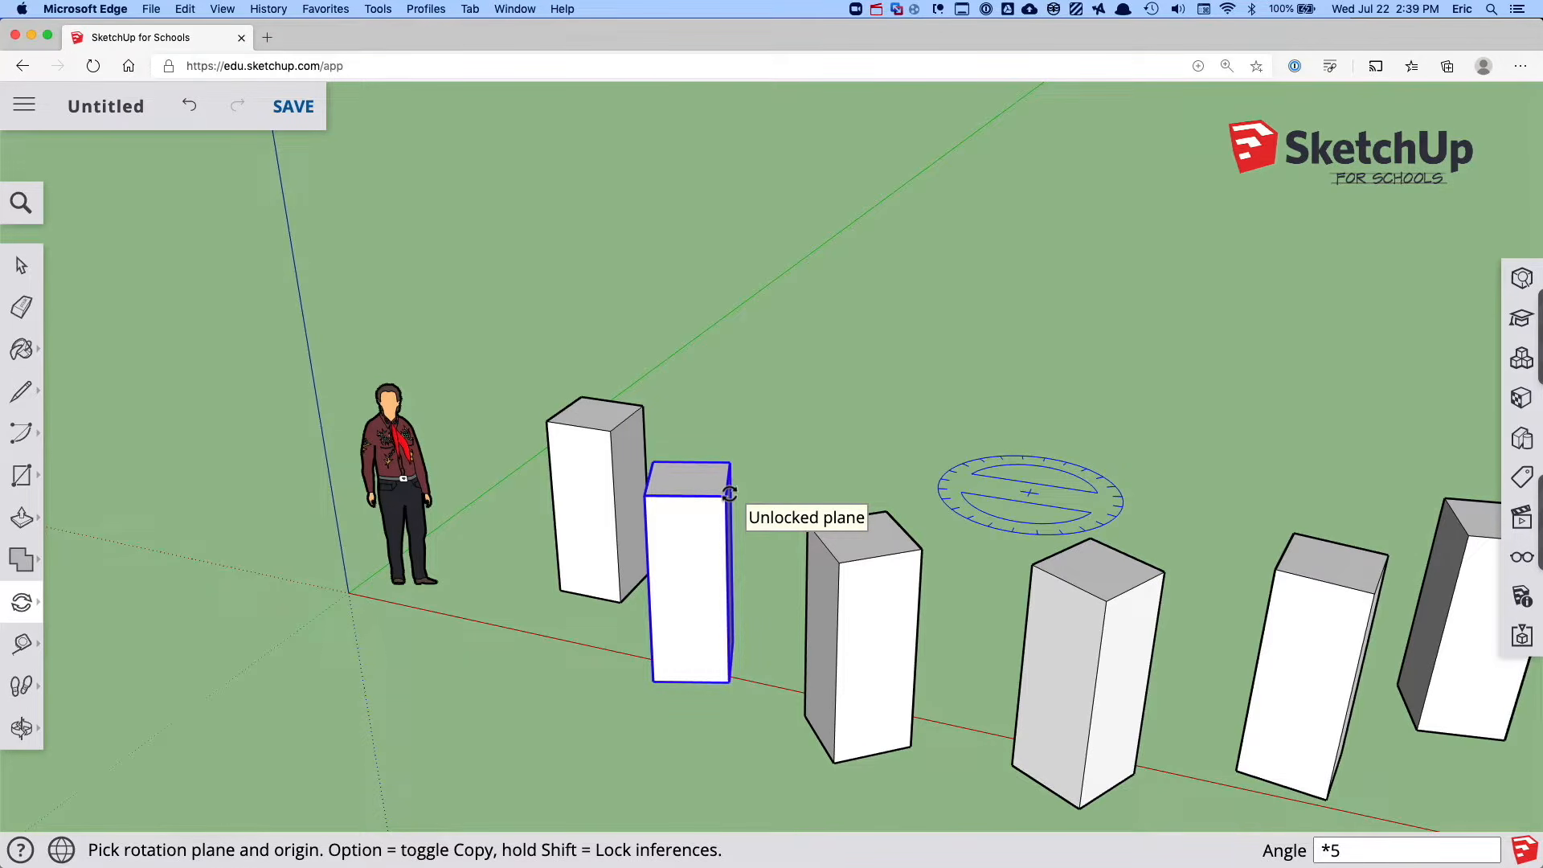
Increase the rotated array to 14 copies of the box around the same centre point
scroll(729, 493, "down", 5)
scroll(729, 493, "up", 3)
scroll(729, 493, "up", 1)
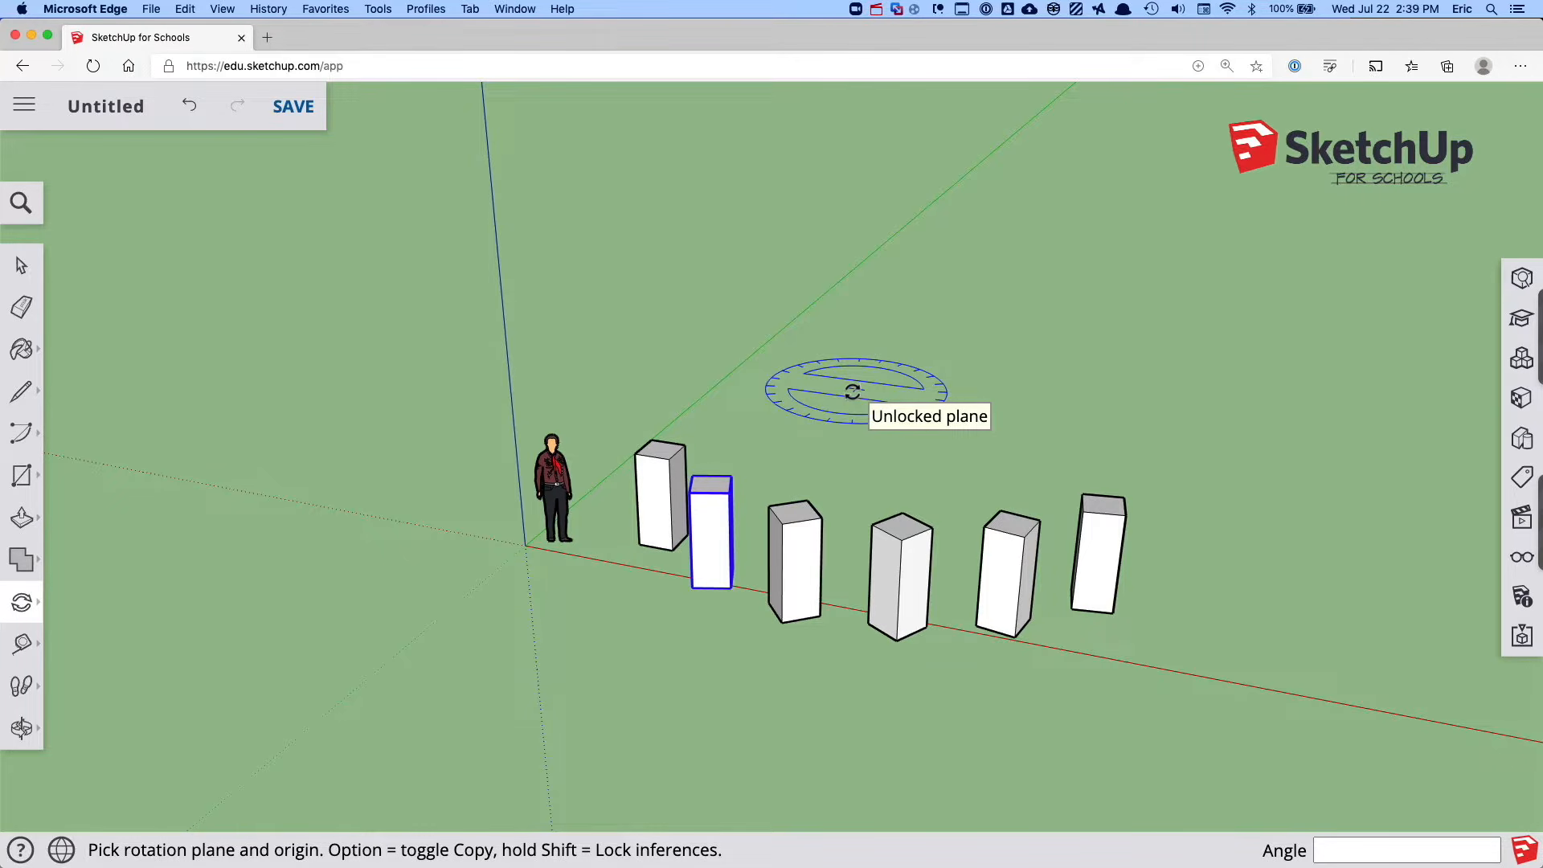
type("12")
key("Return")
type("*14")
key("Return")
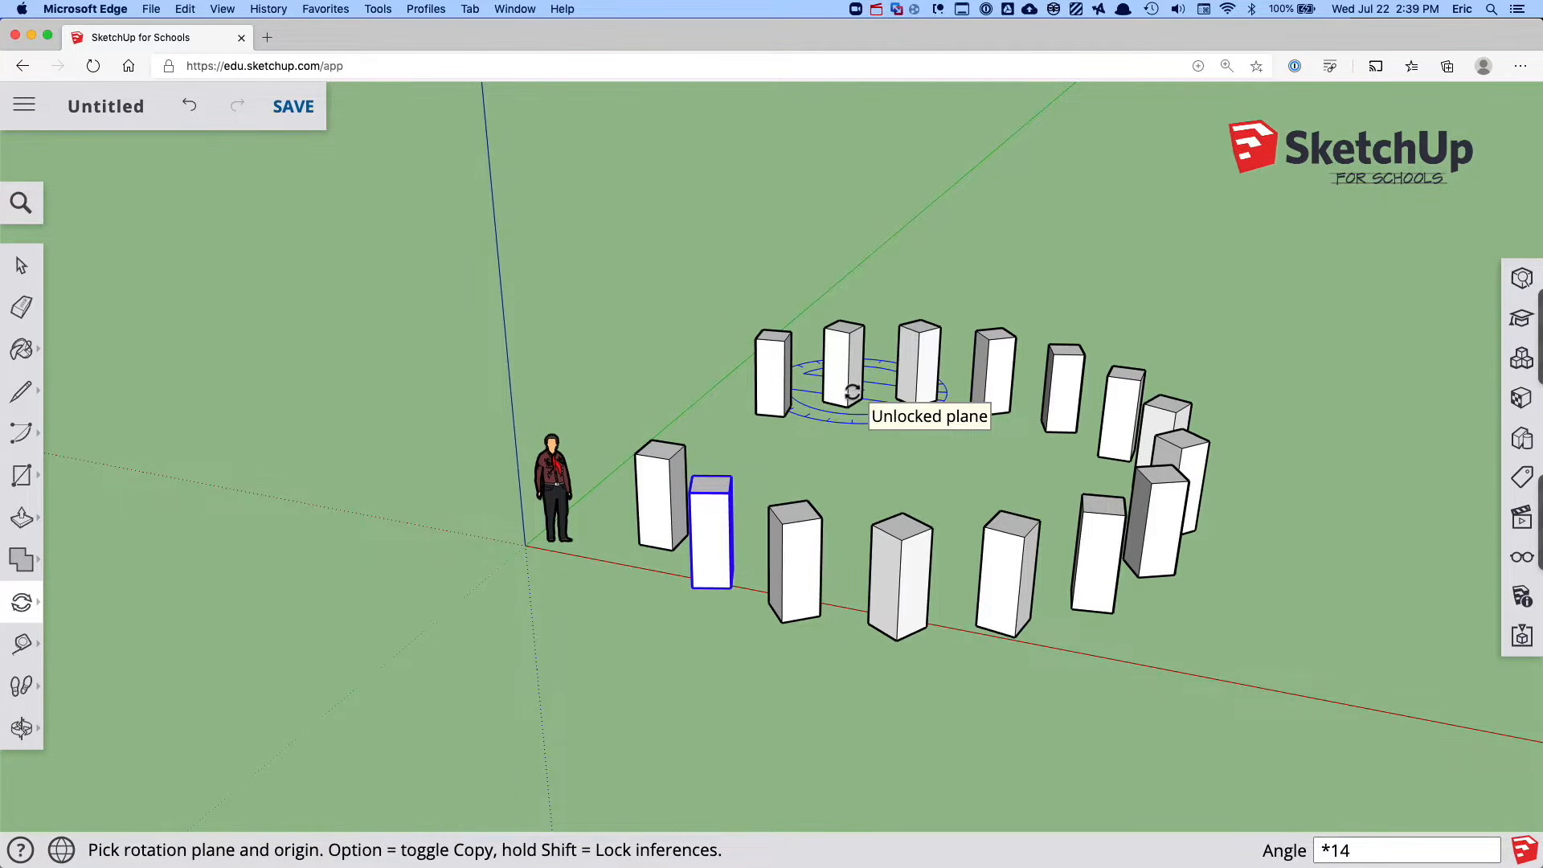
Increase the rotated box array to 16 and finally 17 copies to close the ring around the same centre point
type("*16")
key("Return")
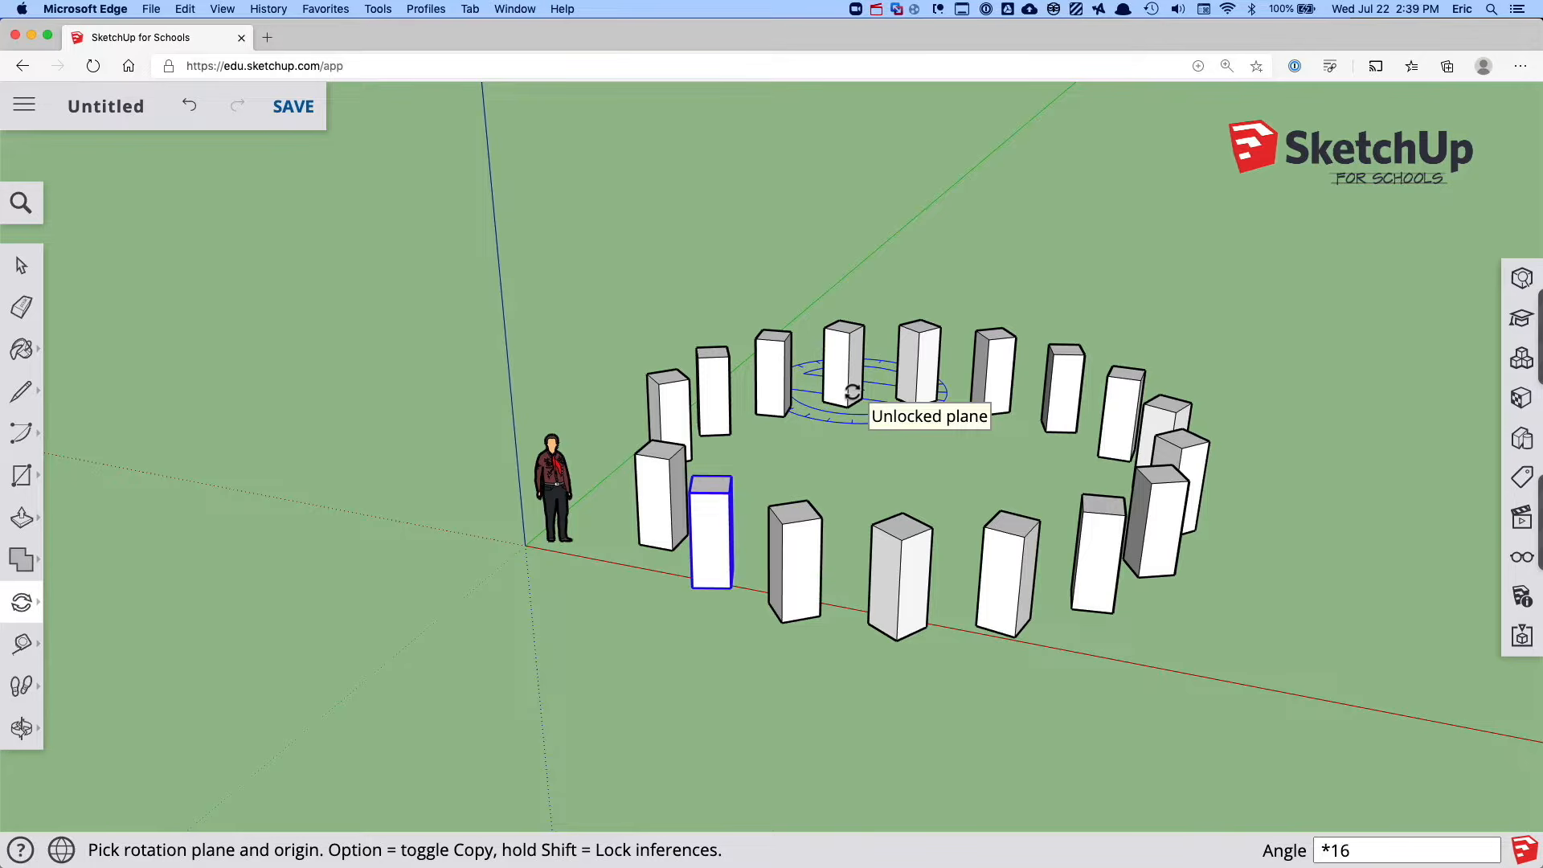
type("*17")
key("Return")
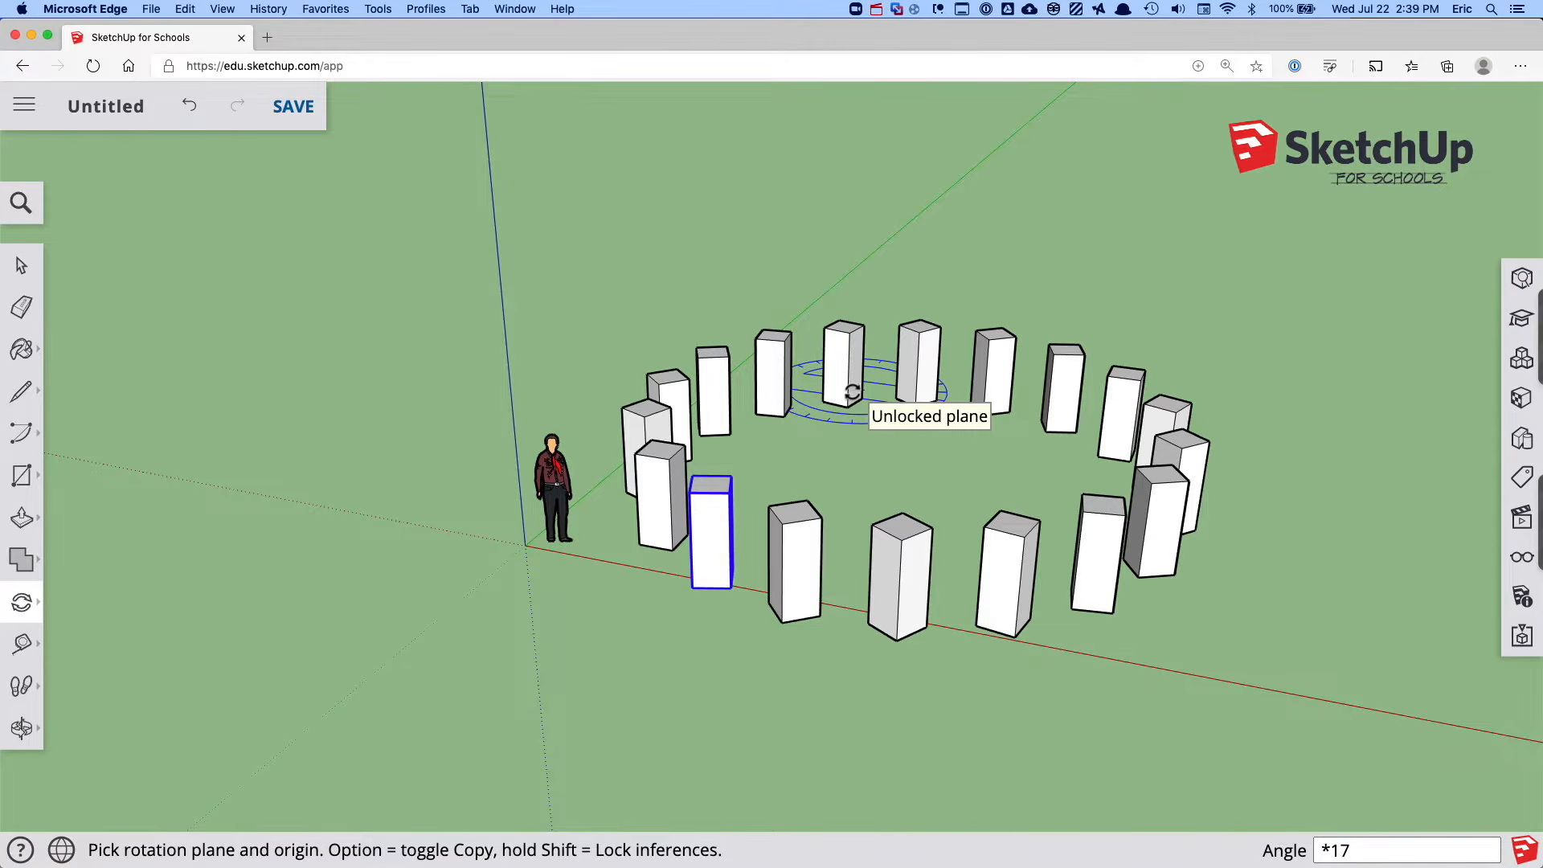
key("space")
middle_click_drag(818, 301, 657, 260)
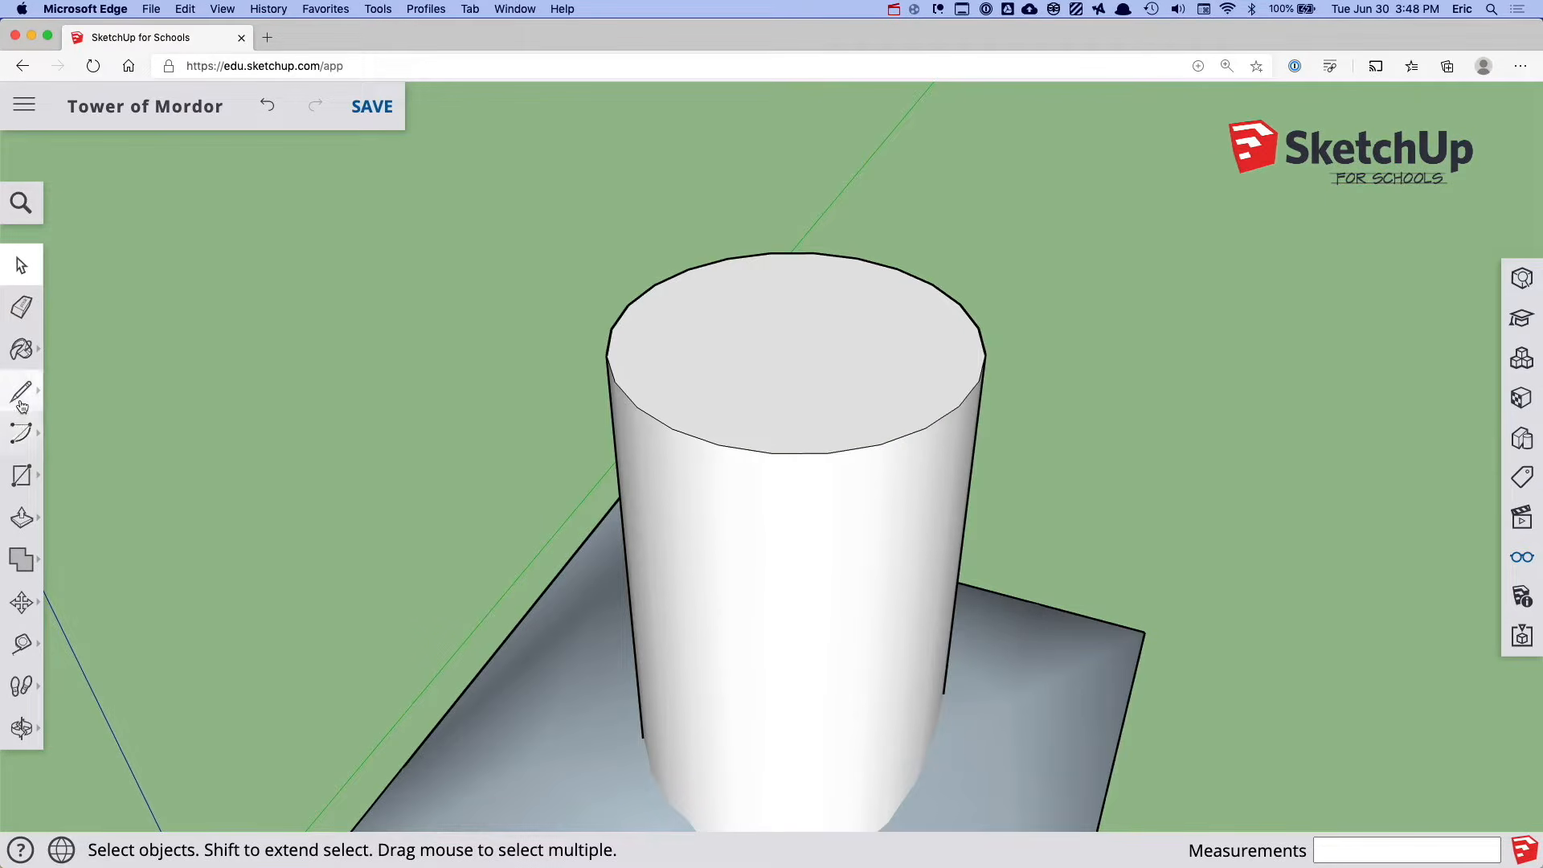
In the Tower of Mordor model, draw a circle of about 3' 1" radius on the cylinder's top edge and extrude it down about 34' 6"
left_click(22, 475)
left_click(92, 475)
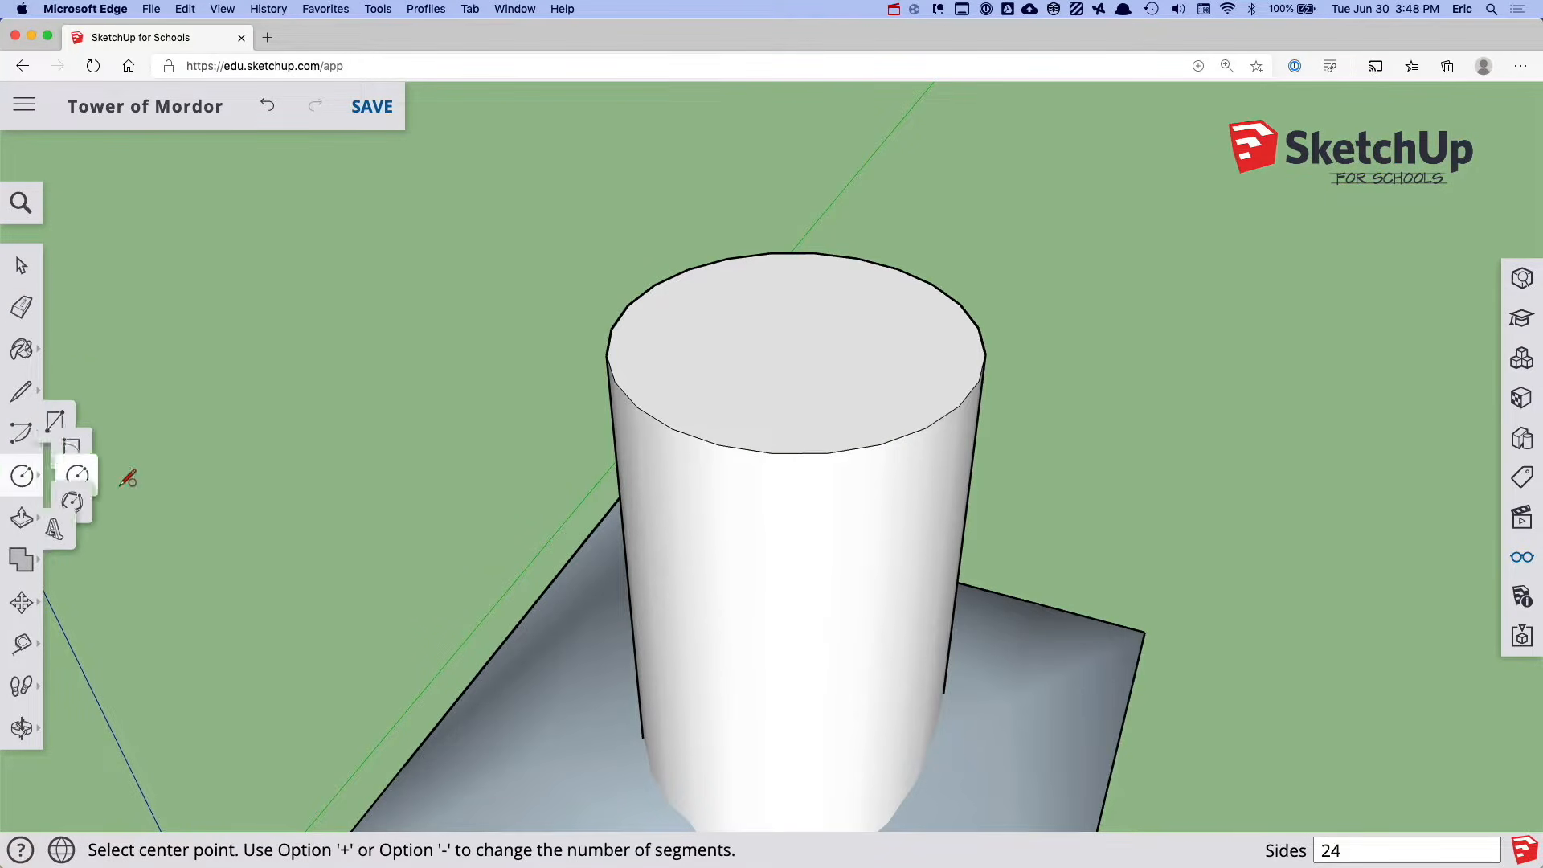
left_click(745, 448)
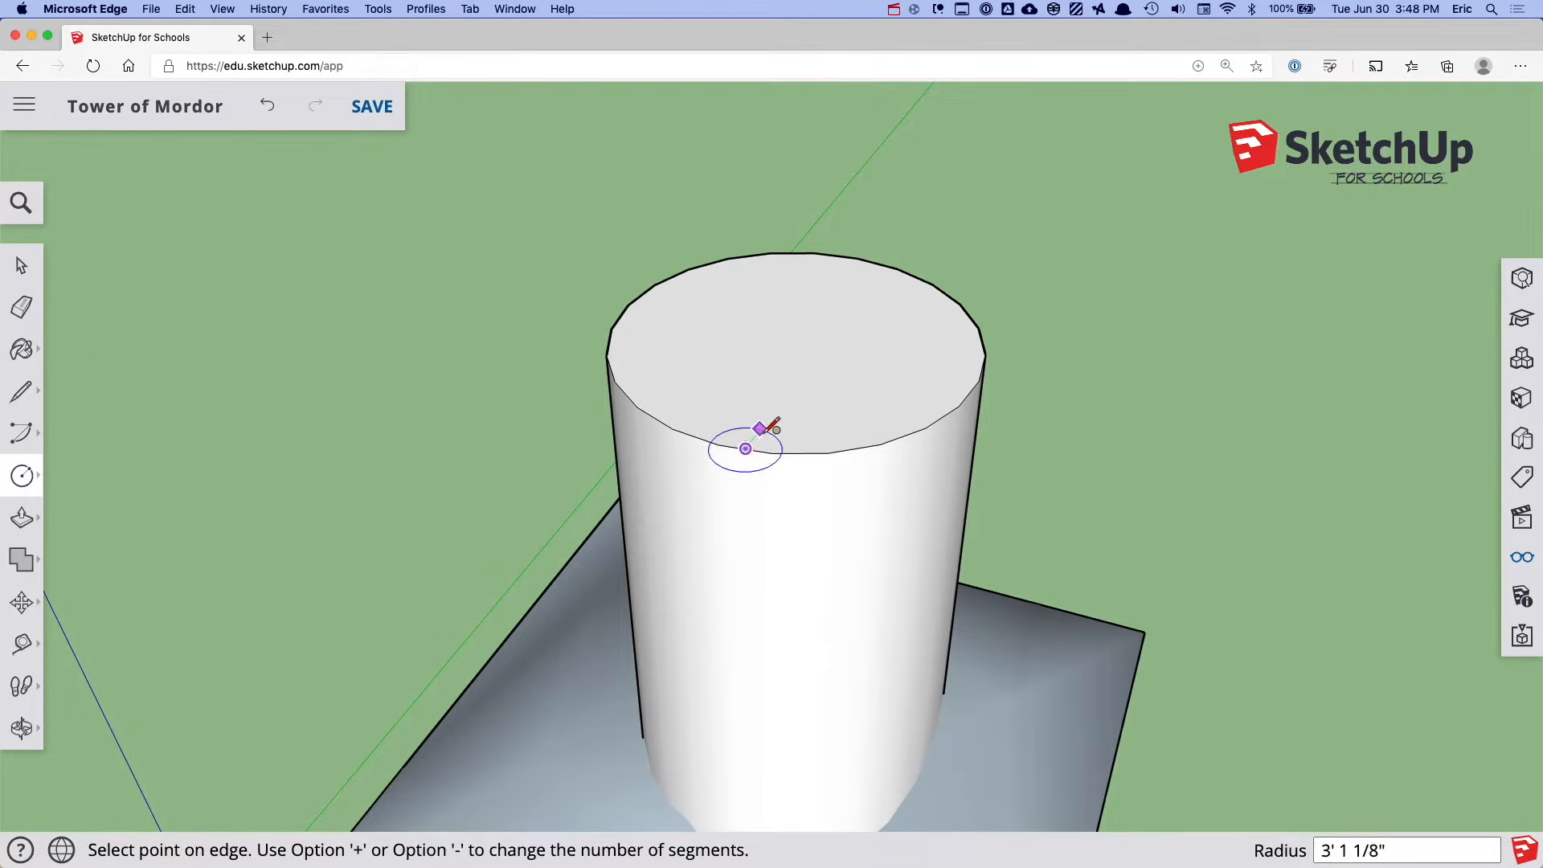
left_click(767, 431)
key("p")
left_click_drag(749, 461, 769, 738)
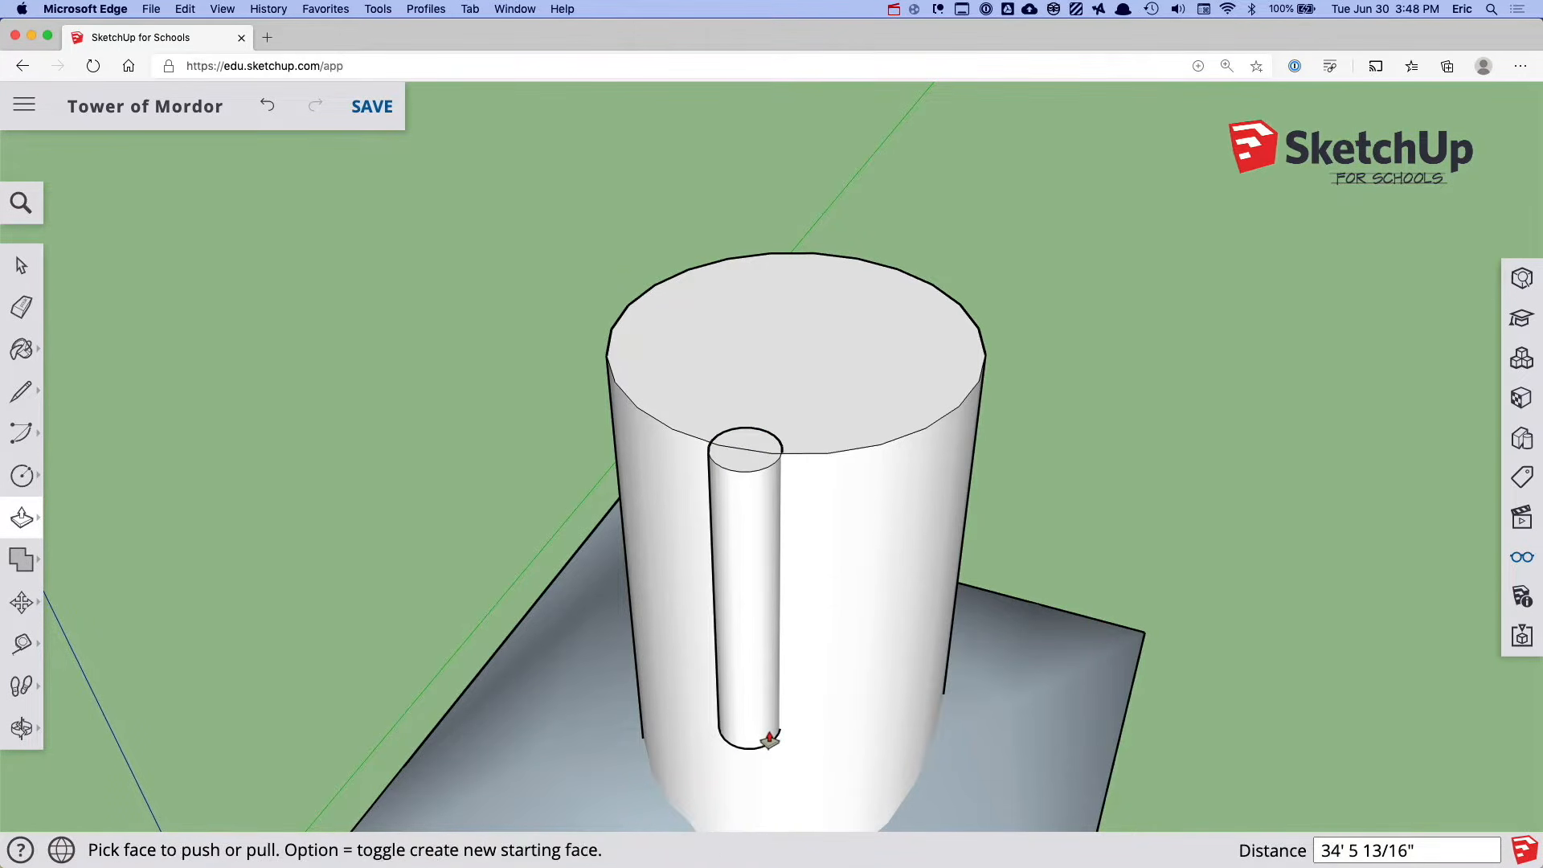
Turn the entire small column on the tower's rim into a component named Spire
key("space")
double_click(748, 617)
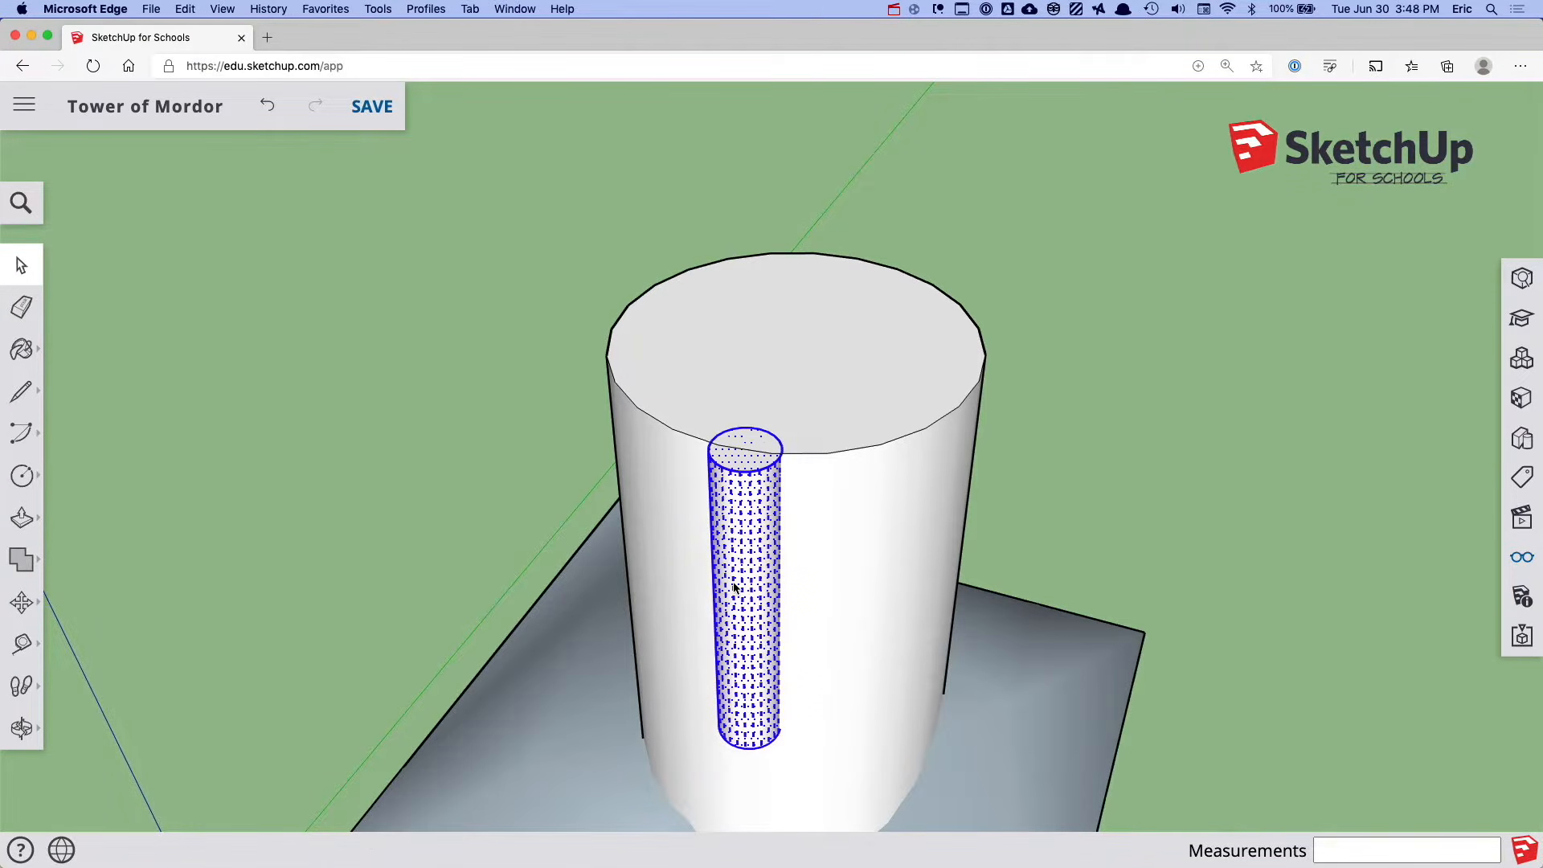
right_click(740, 554)
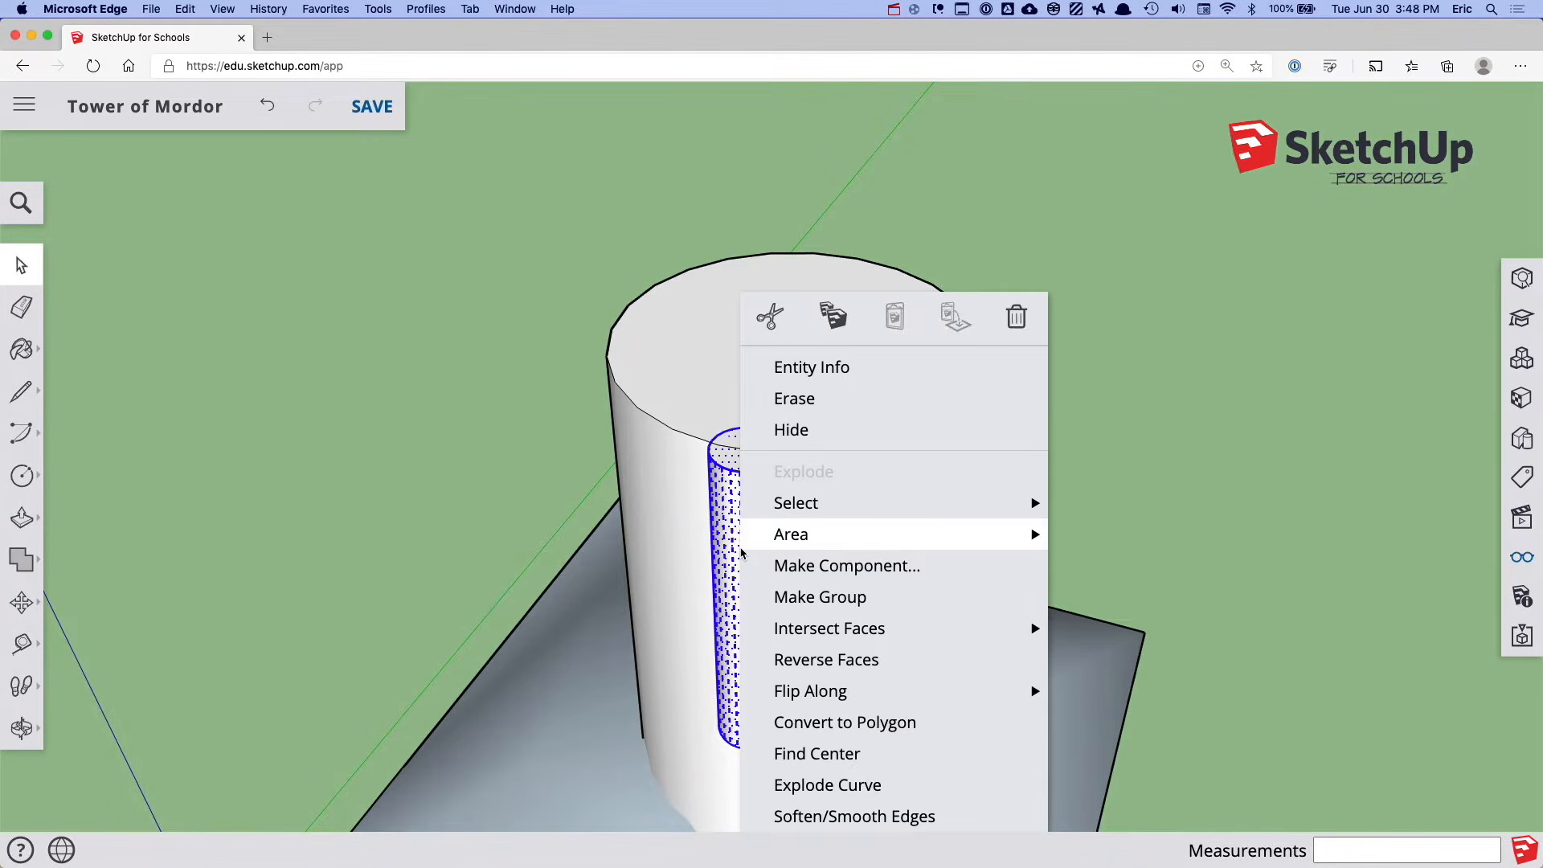
left_click(802, 567)
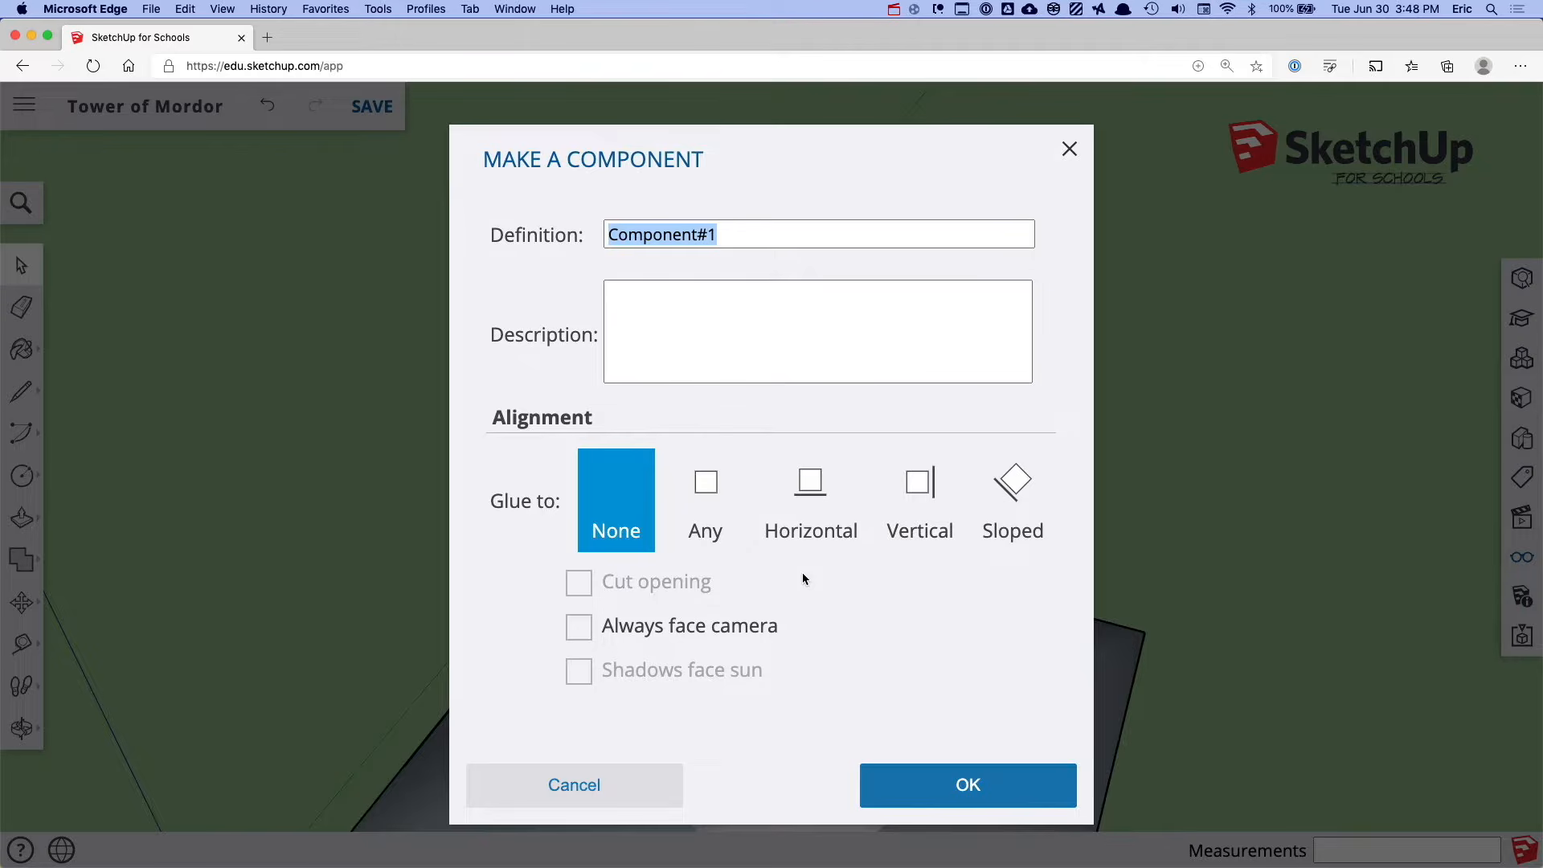
type("Spire")
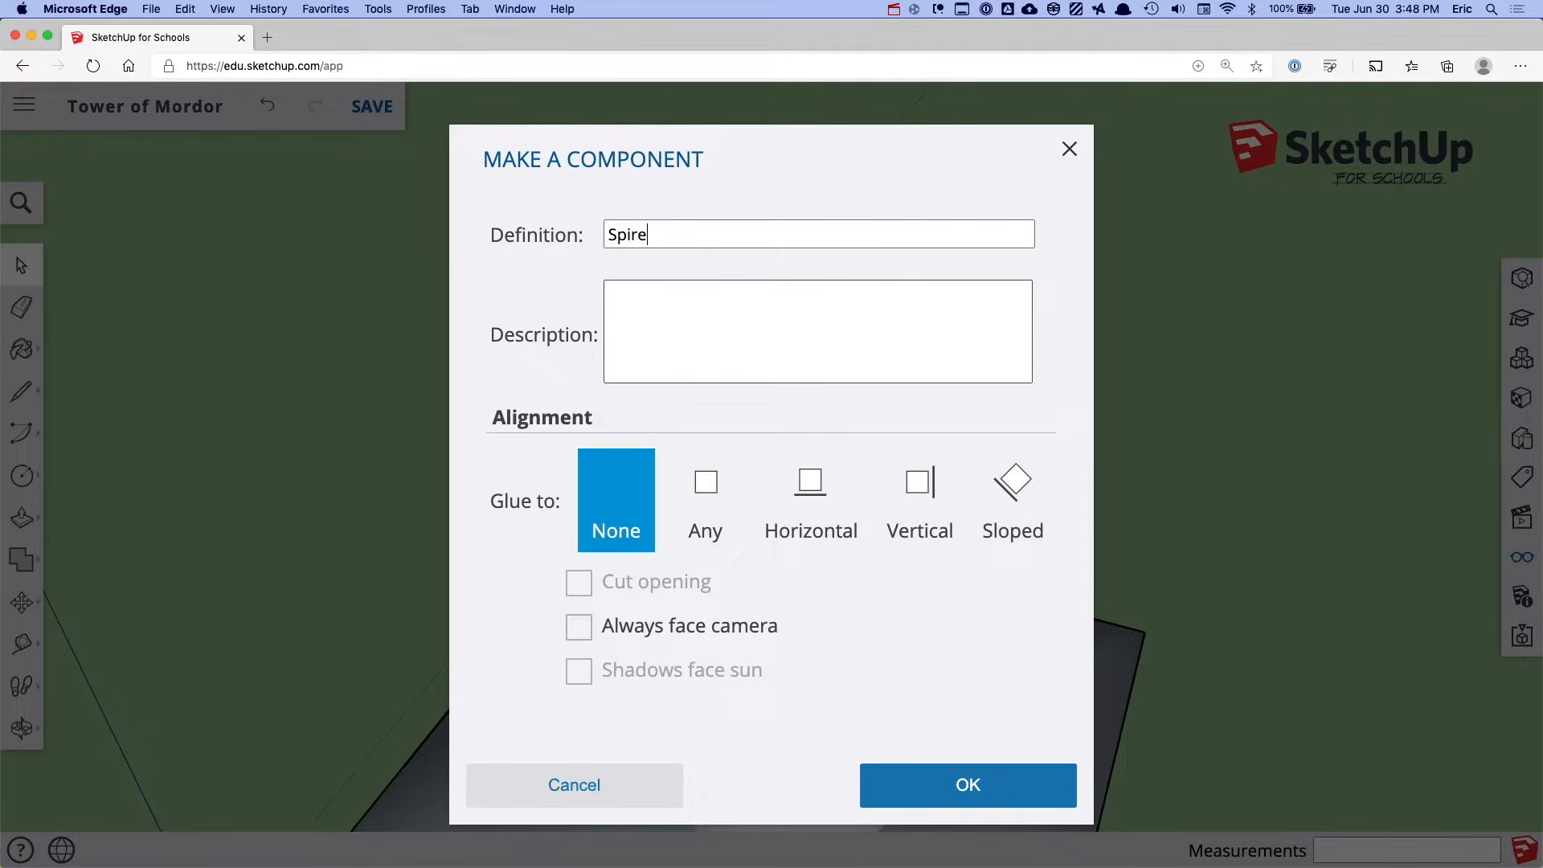
left_click(904, 784)
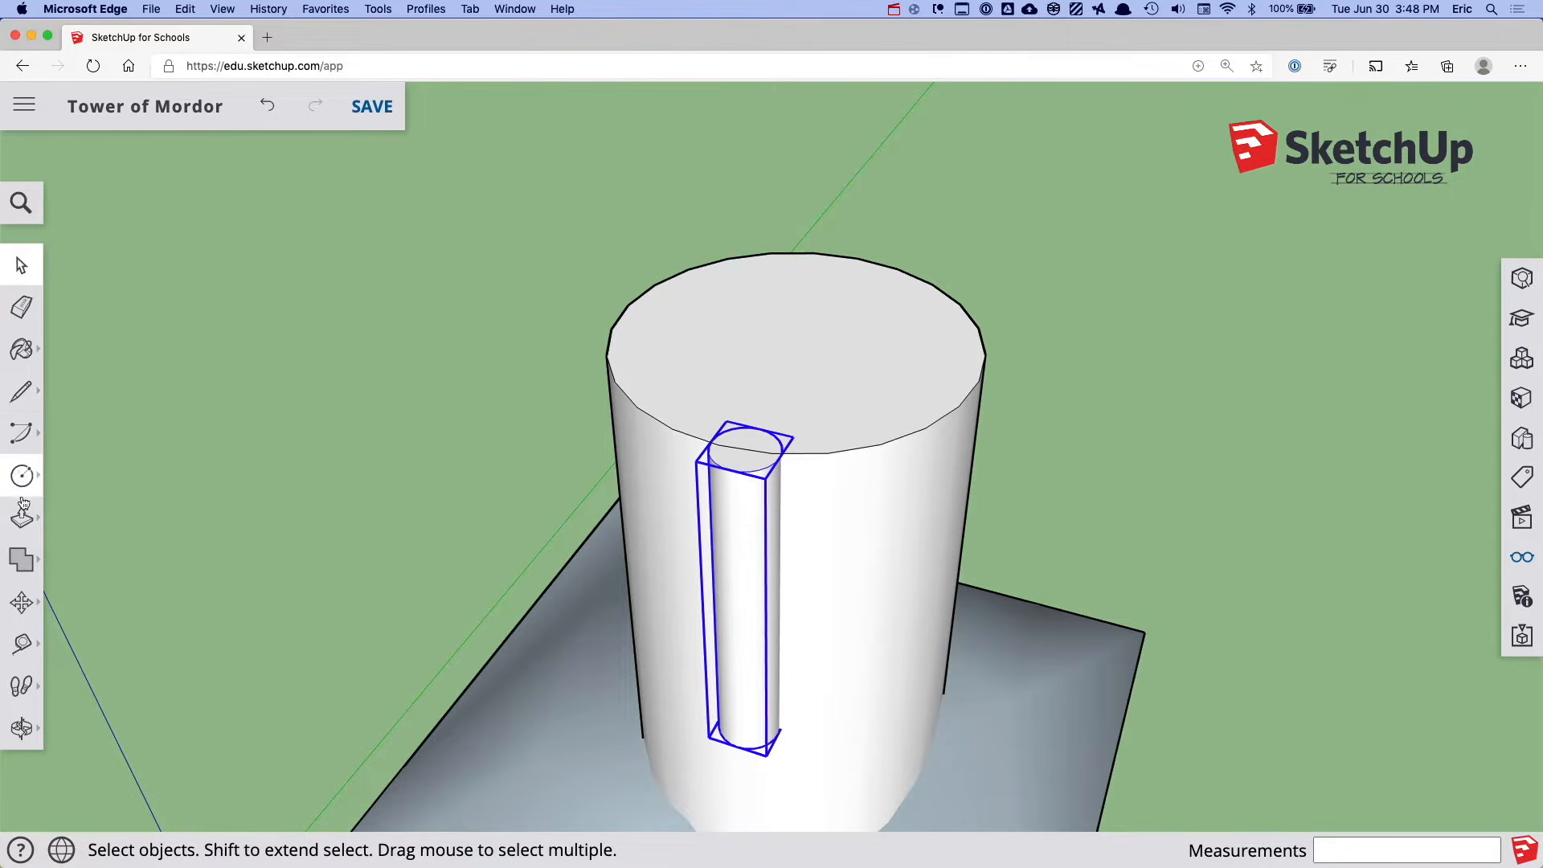
Rotate a copy of the Spire 30° around the centre of the tower's top face and repeat it as 12 copies
left_click(24, 608)
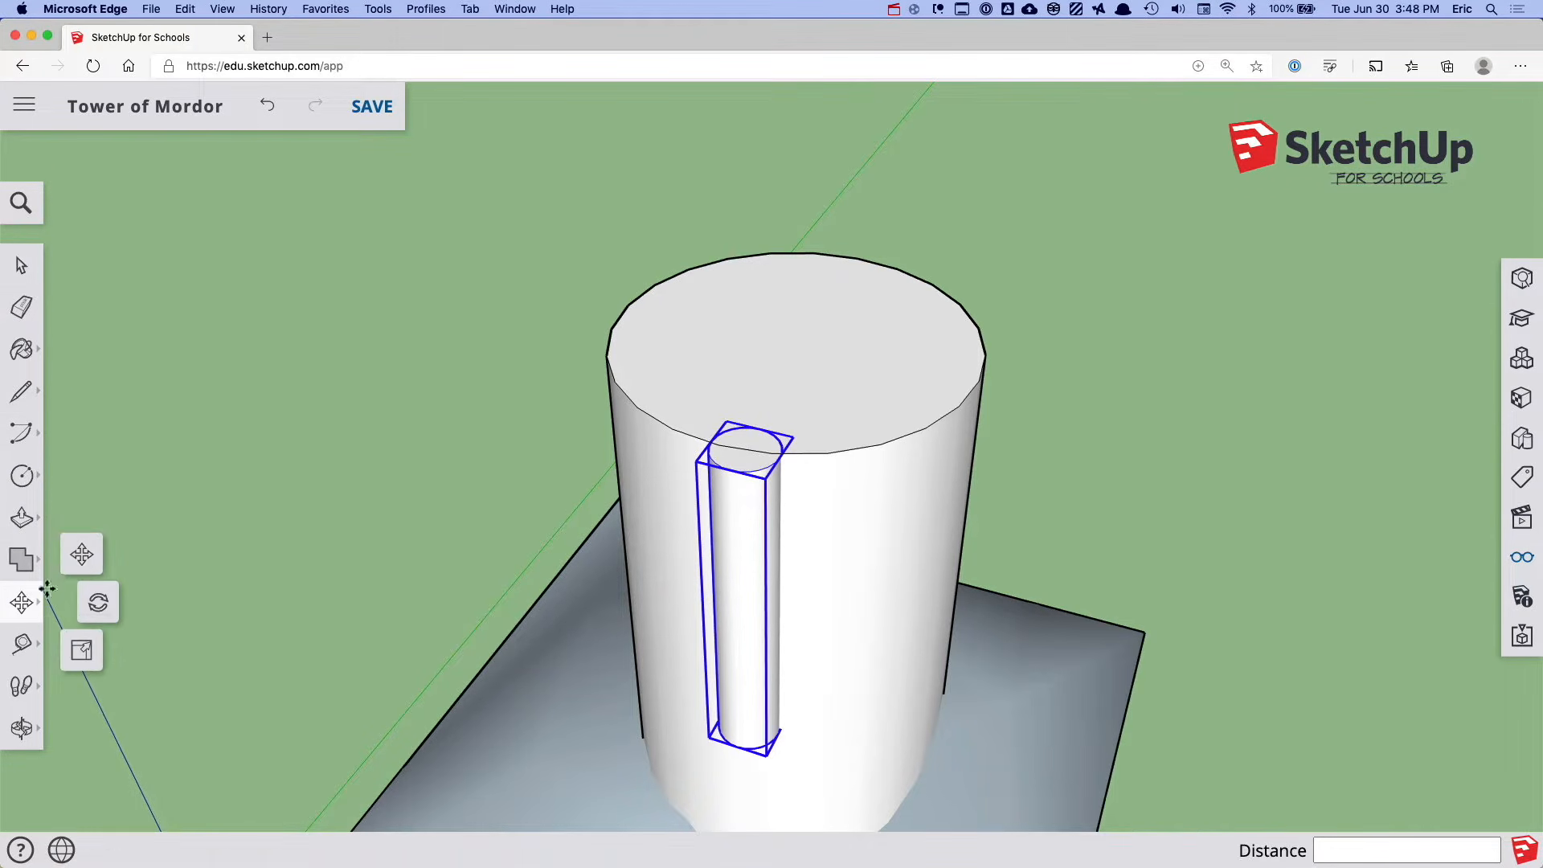
left_click(98, 607)
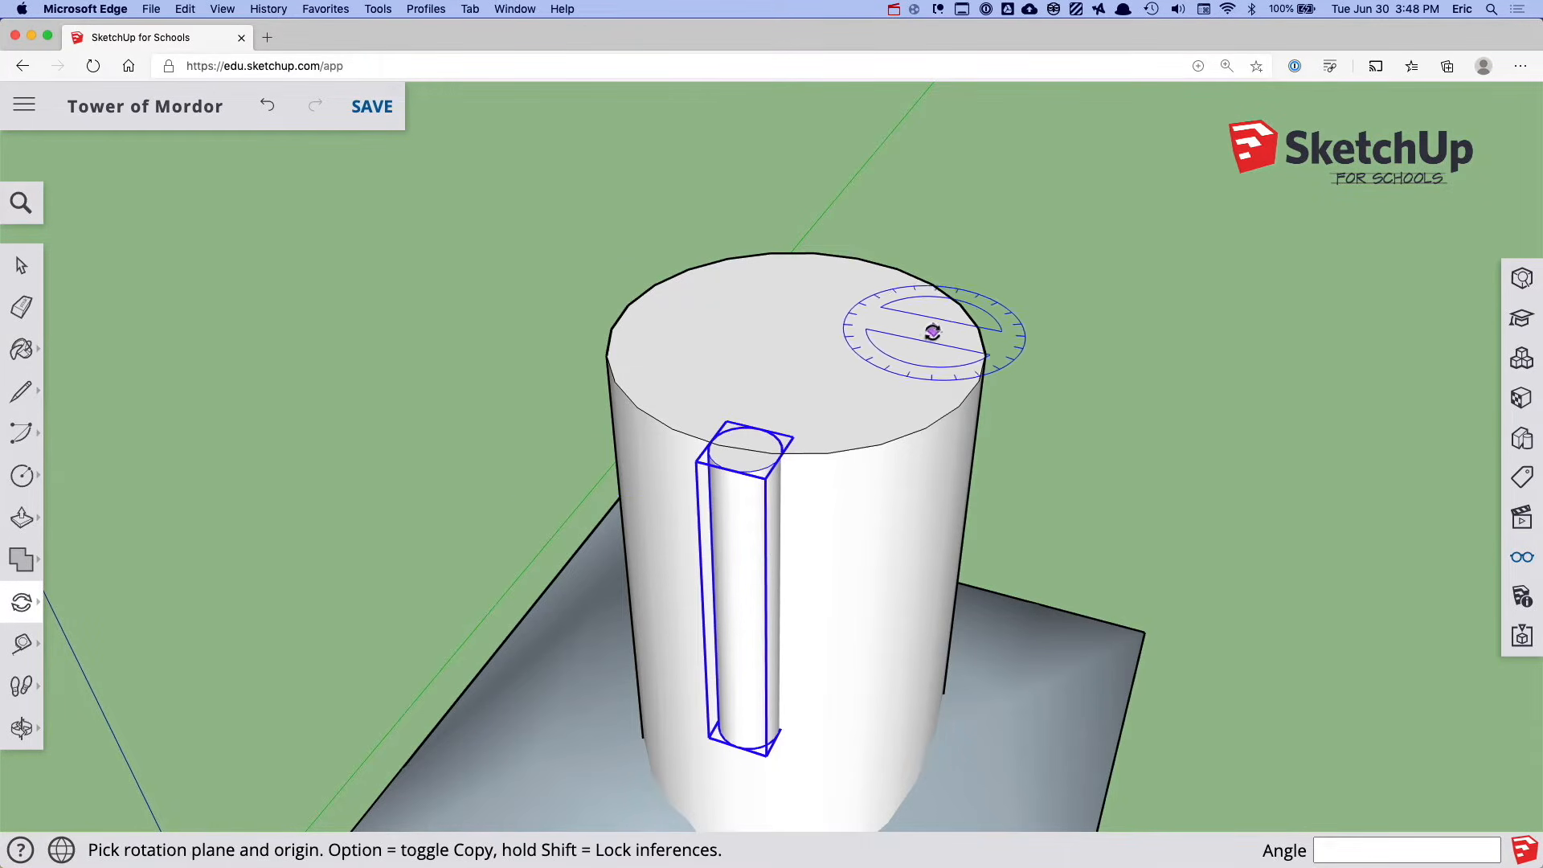
left_click(792, 340)
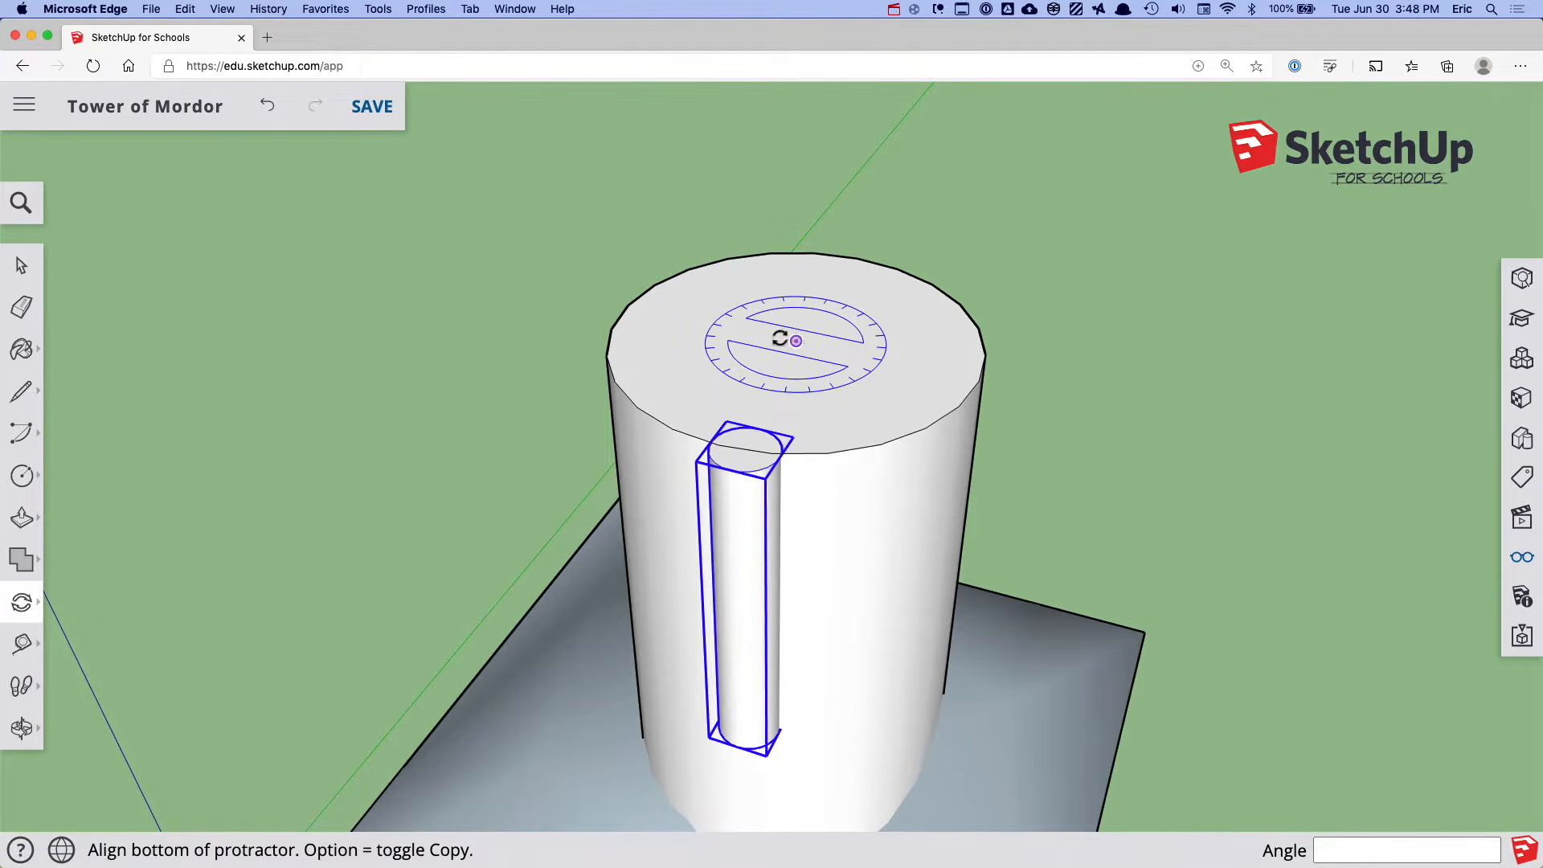
left_click(724, 326)
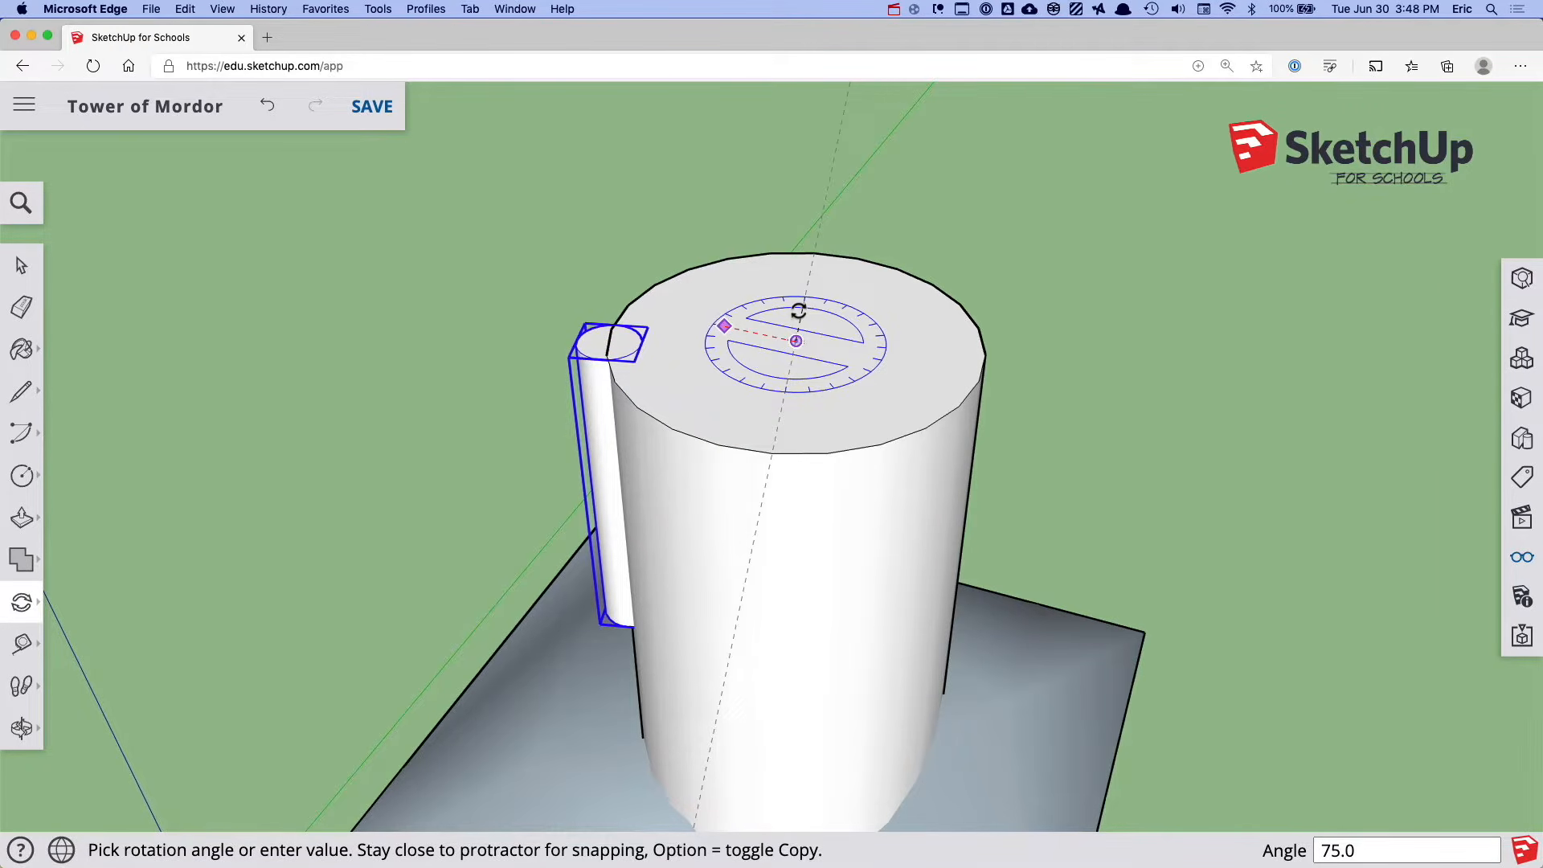
key("alt")
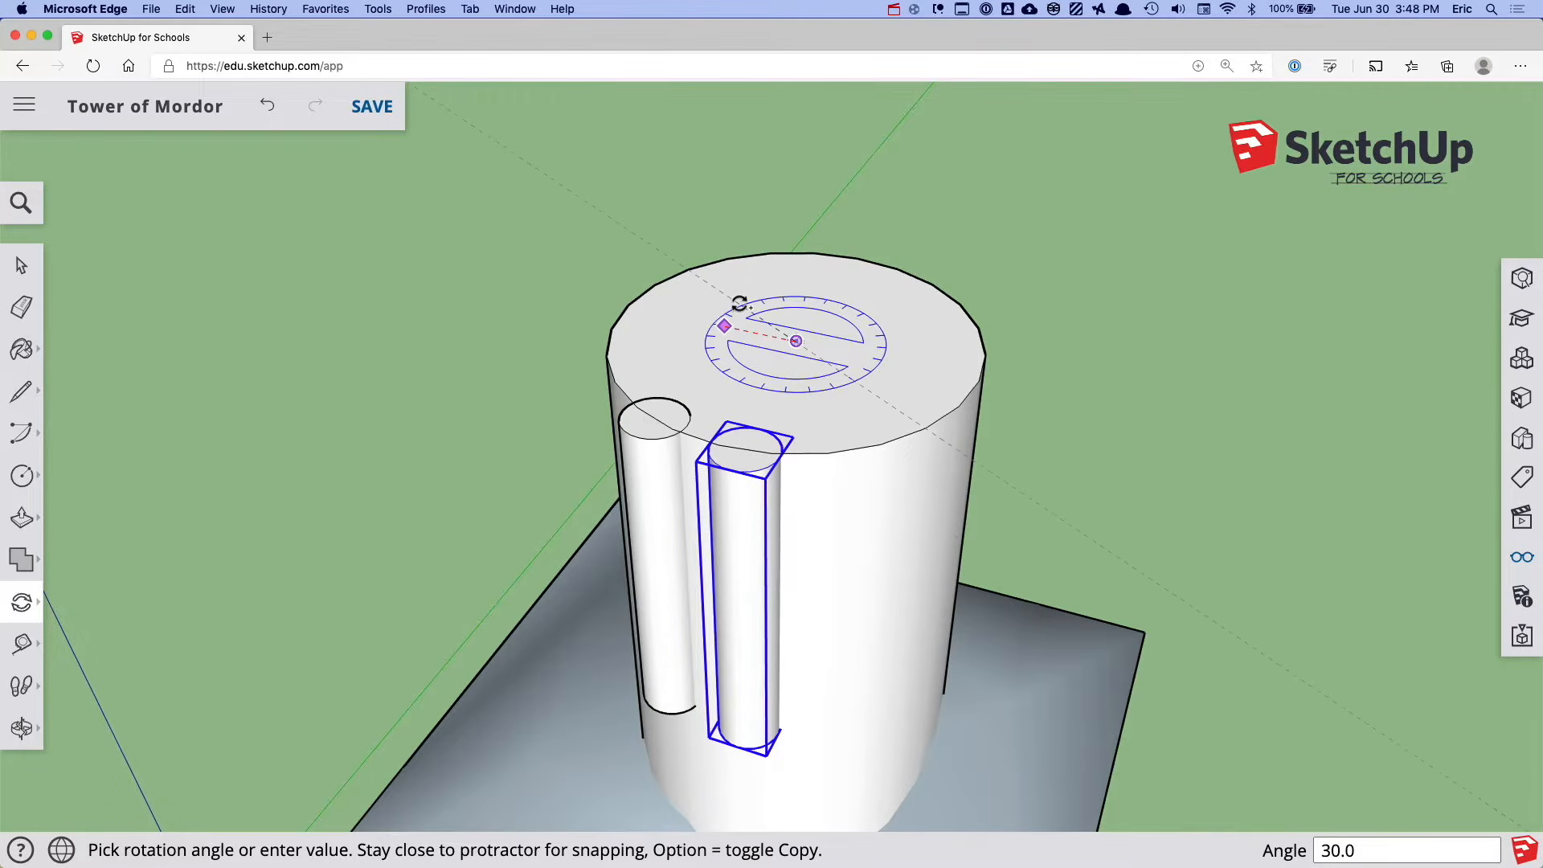
left_click(739, 304)
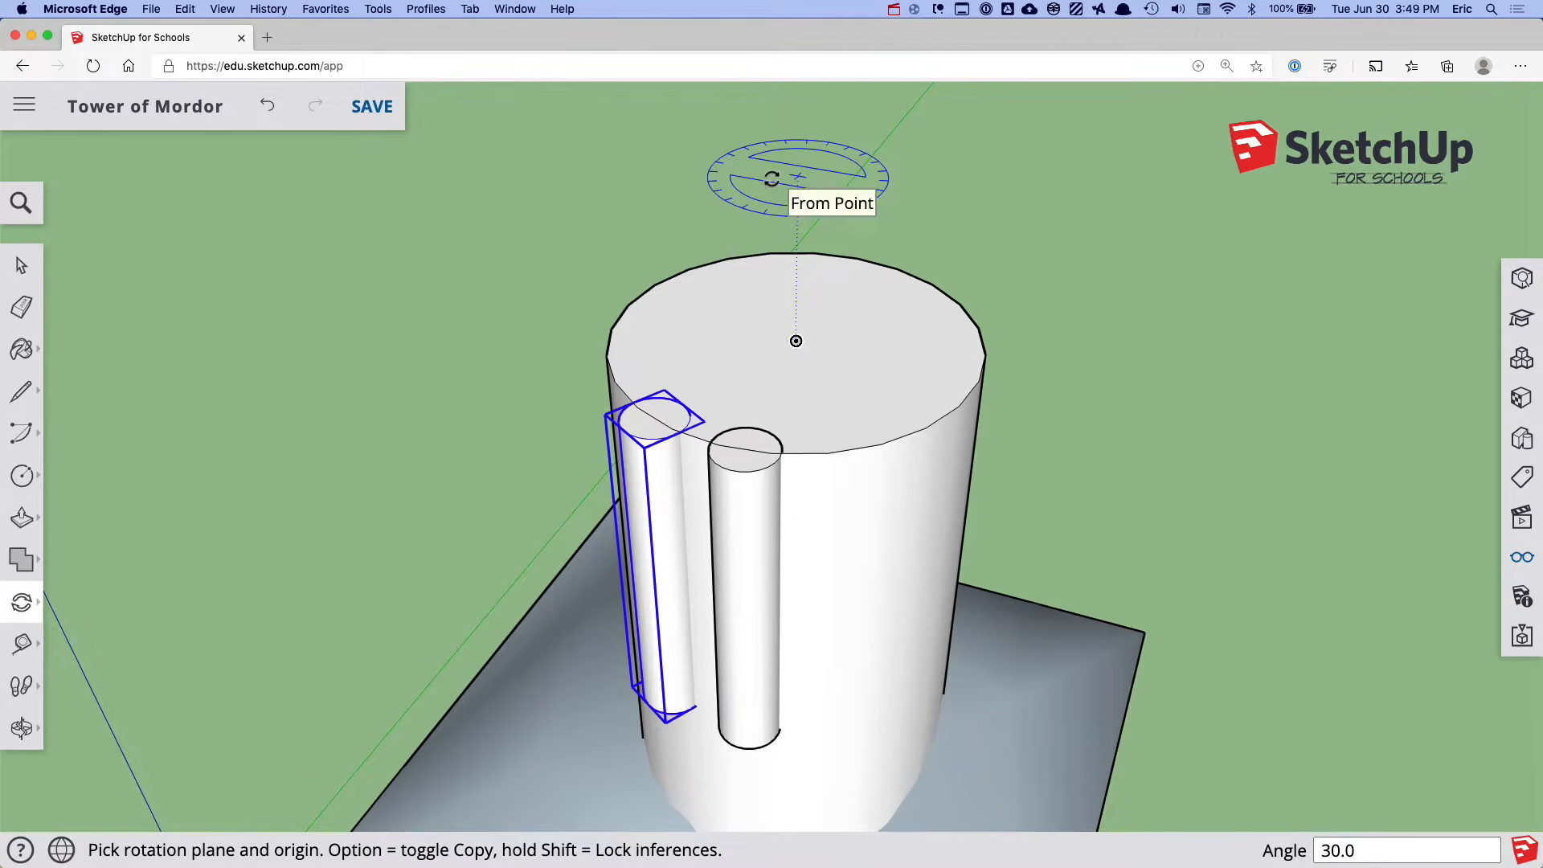
type("*")
key("Return")
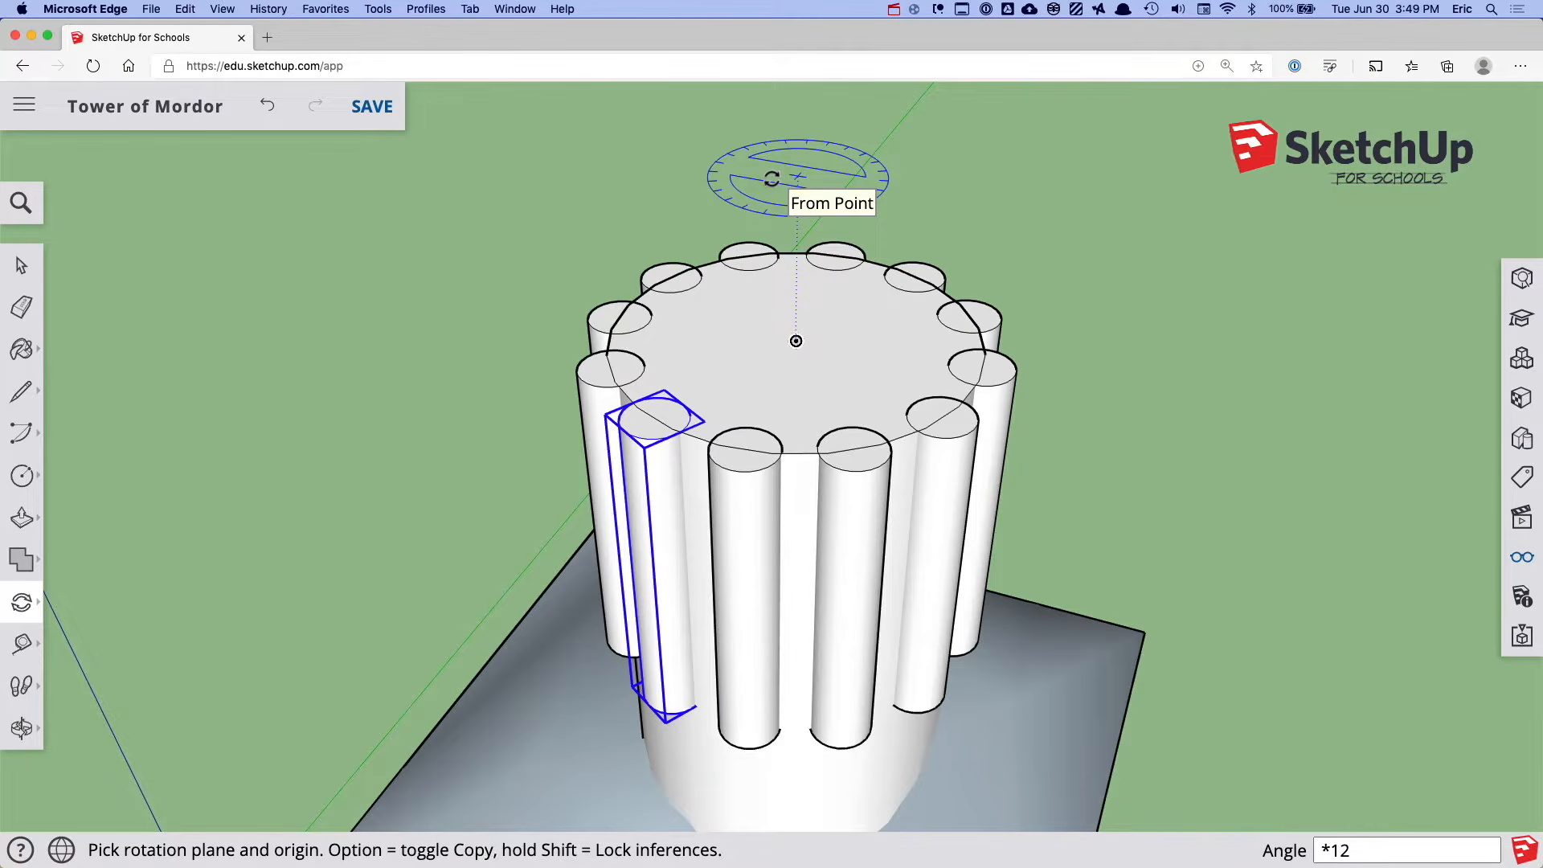
Try 8, 9 and 10 copies for the rotated Spire array and settle on 11 copies
type("*8")
key("Return")
type("*9")
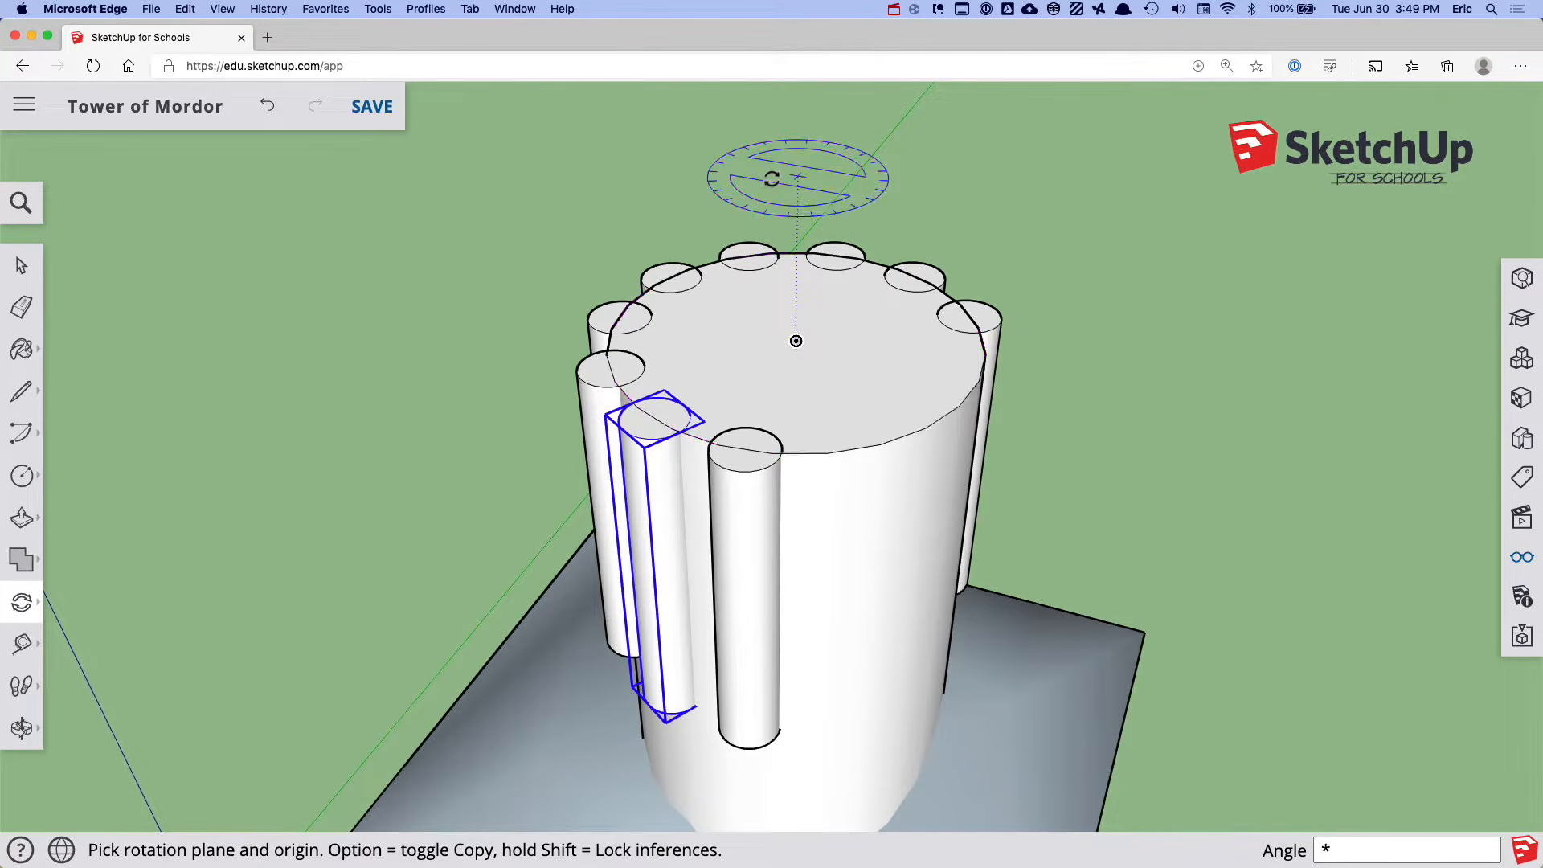
key("Return")
type("*10")
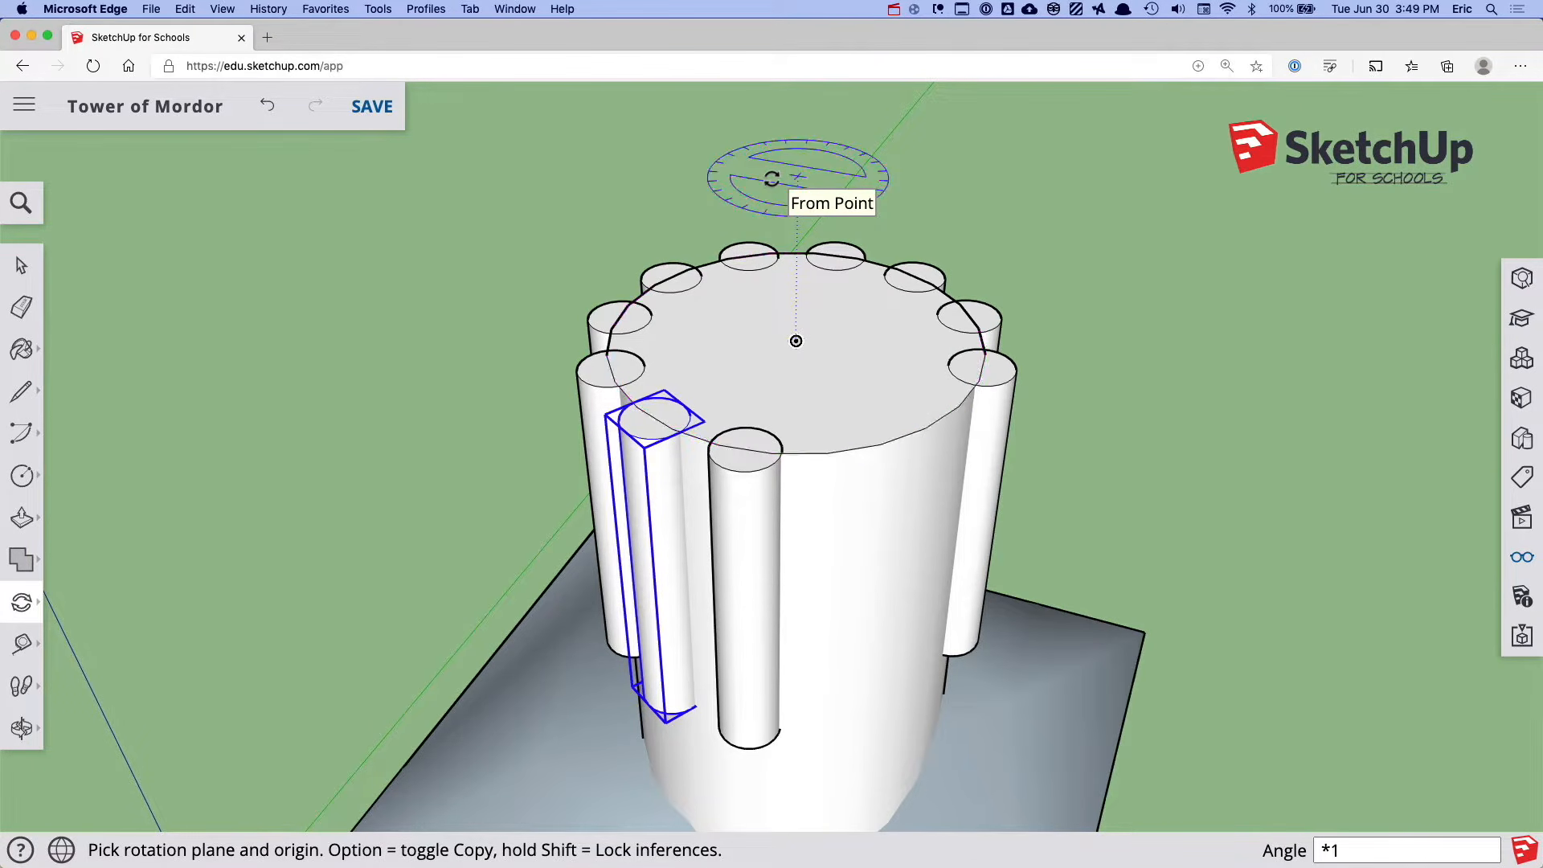
key("Return")
type("*11")
key("Return")
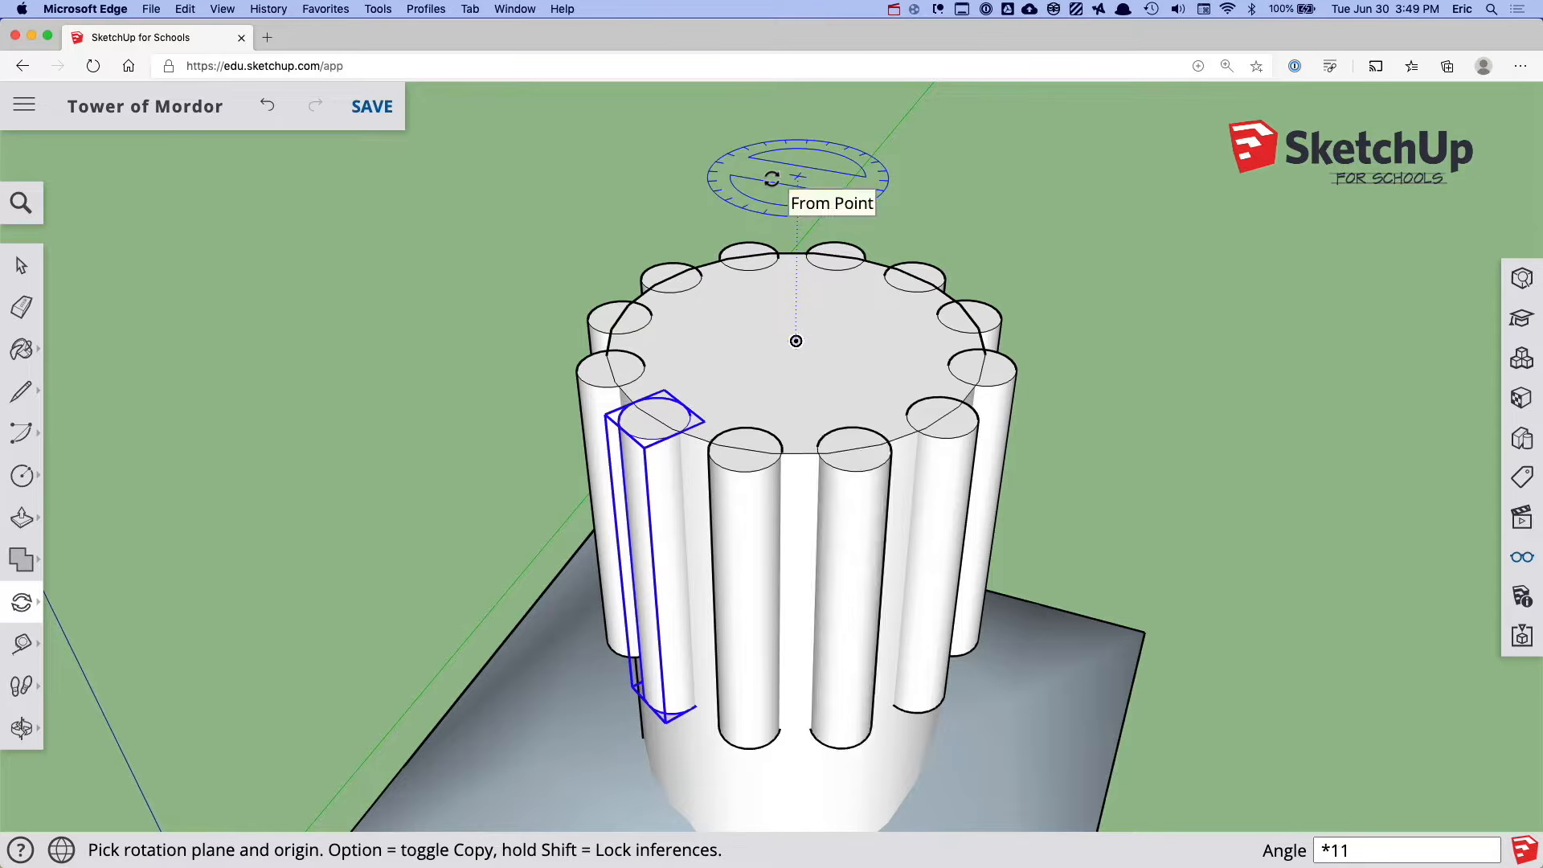
key("space")
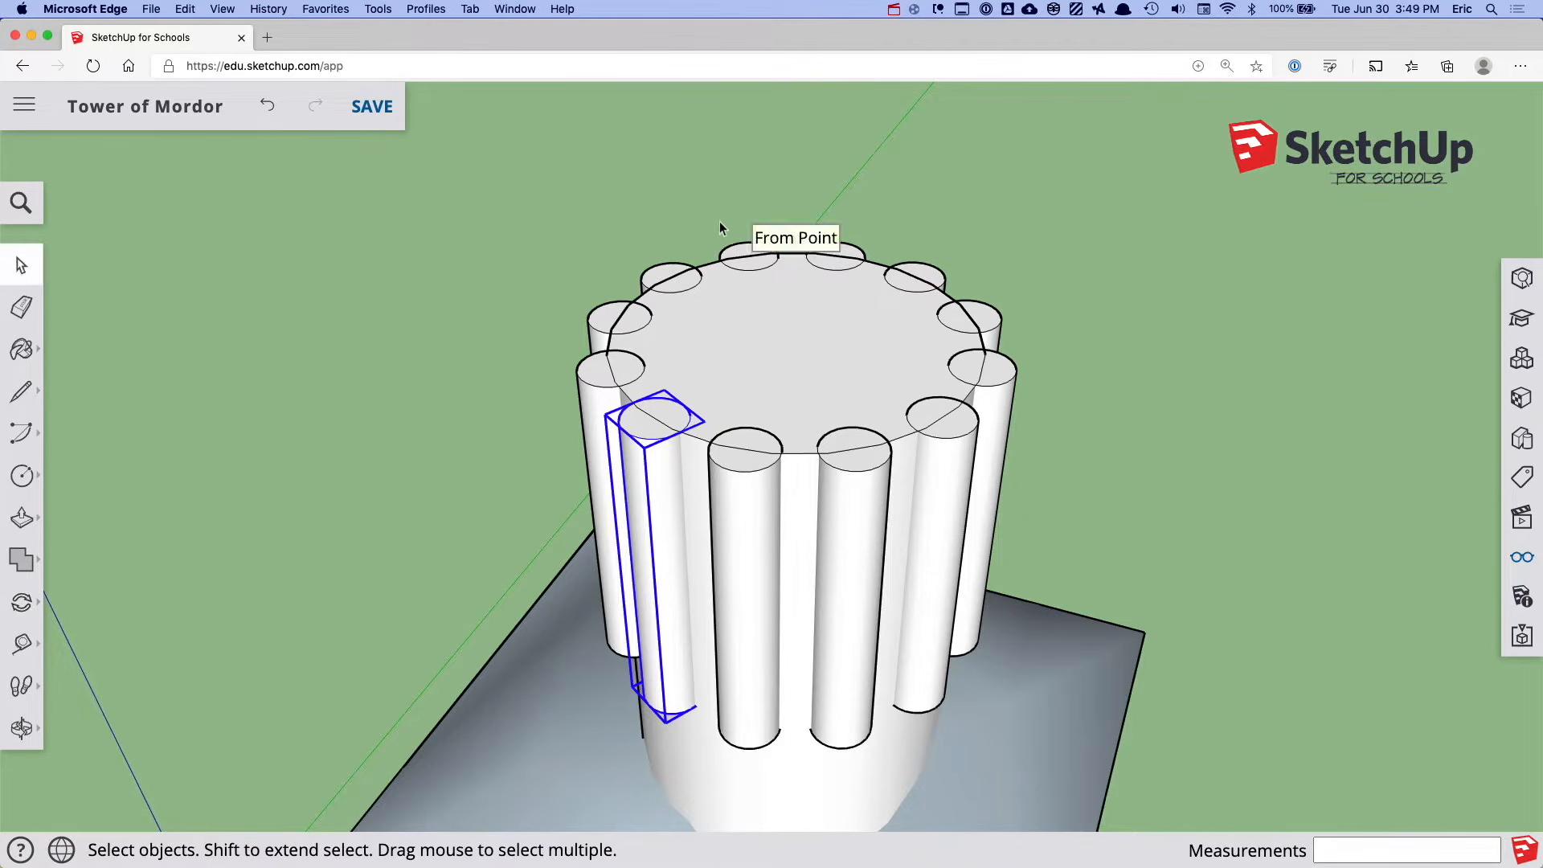
Open one of the front Spire components for editing and try to scale its bottom circle
middle_click_drag(676, 272, 816, 224)
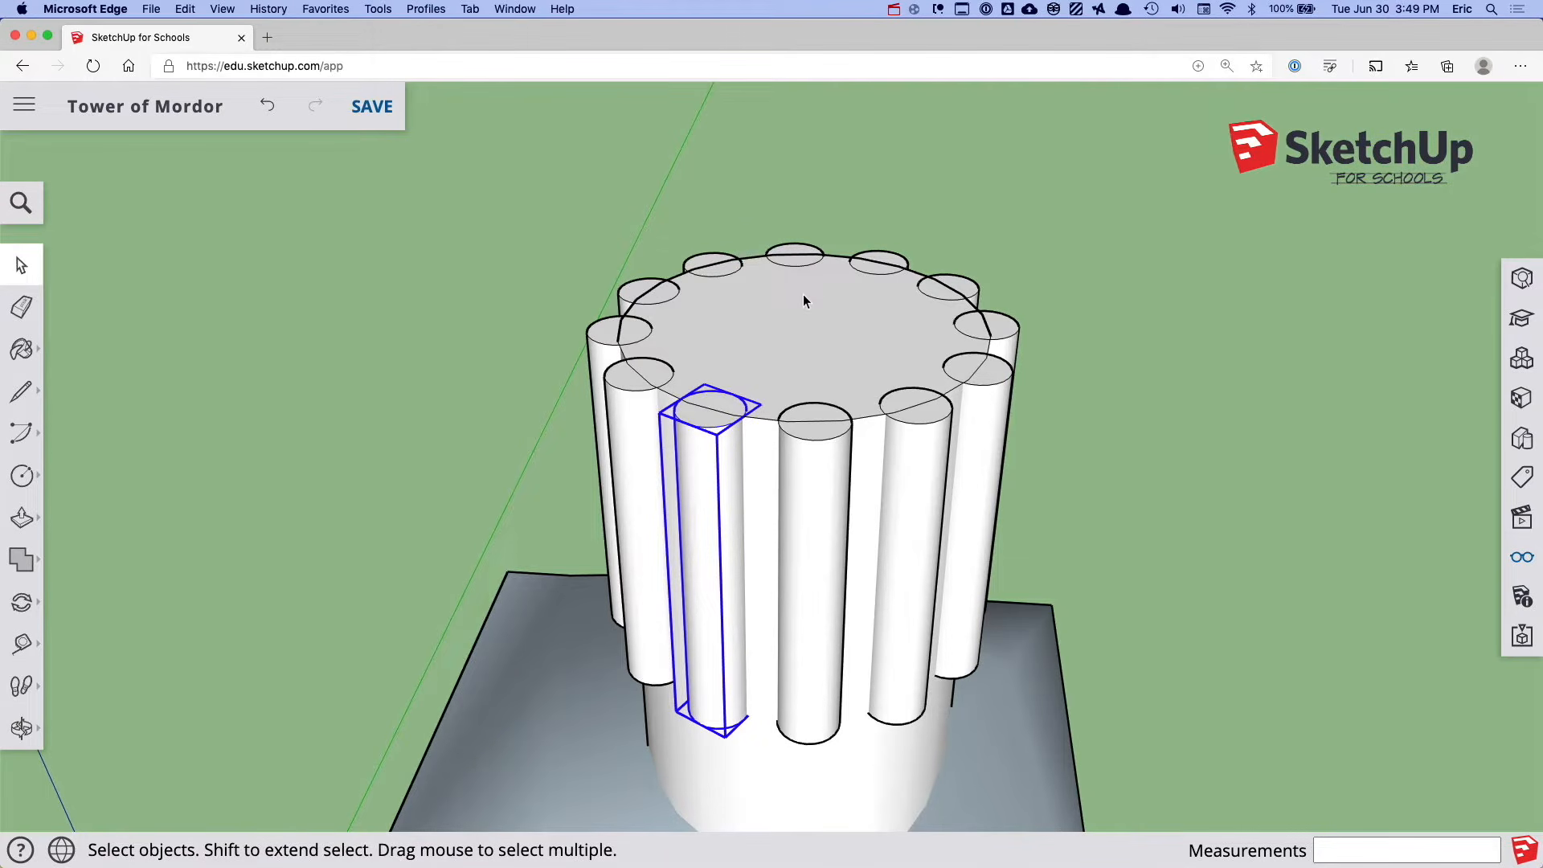
middle_click_drag(803, 294, 715, 484)
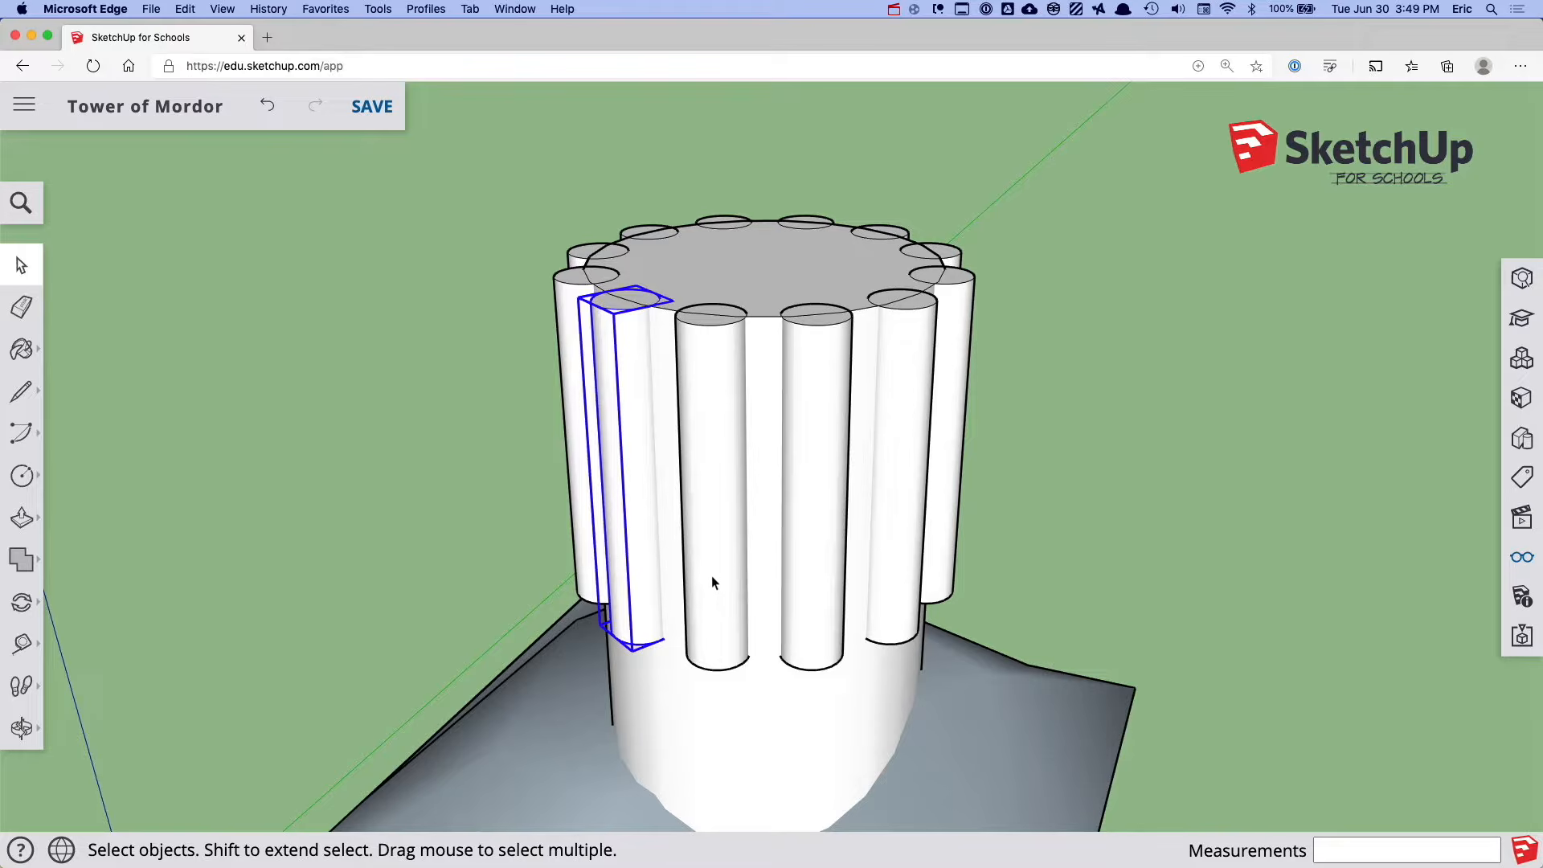
left_click(714, 588)
double_click(720, 498)
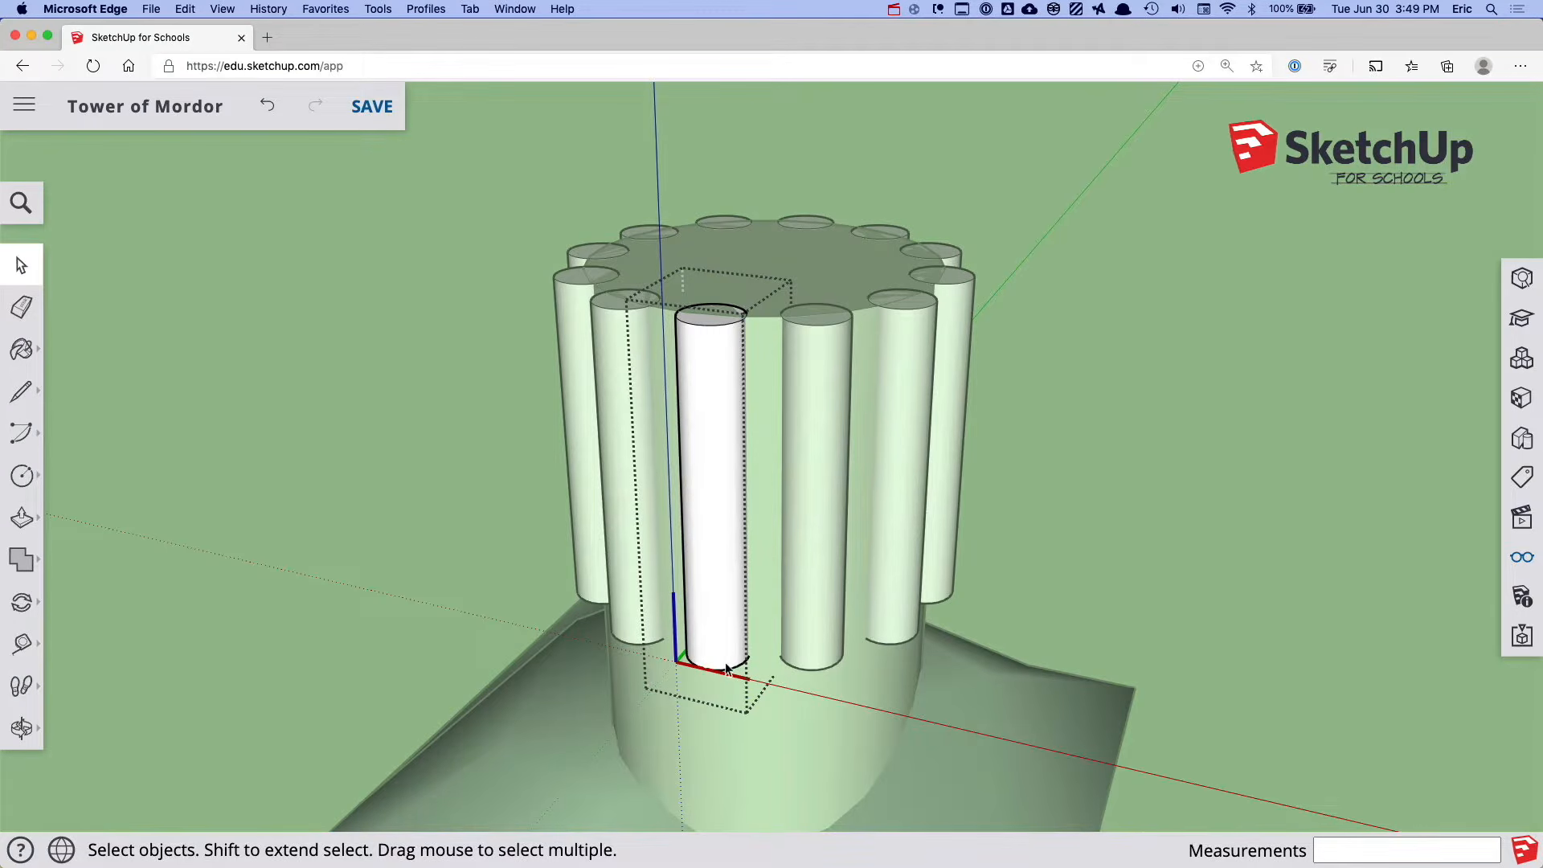
key("s")
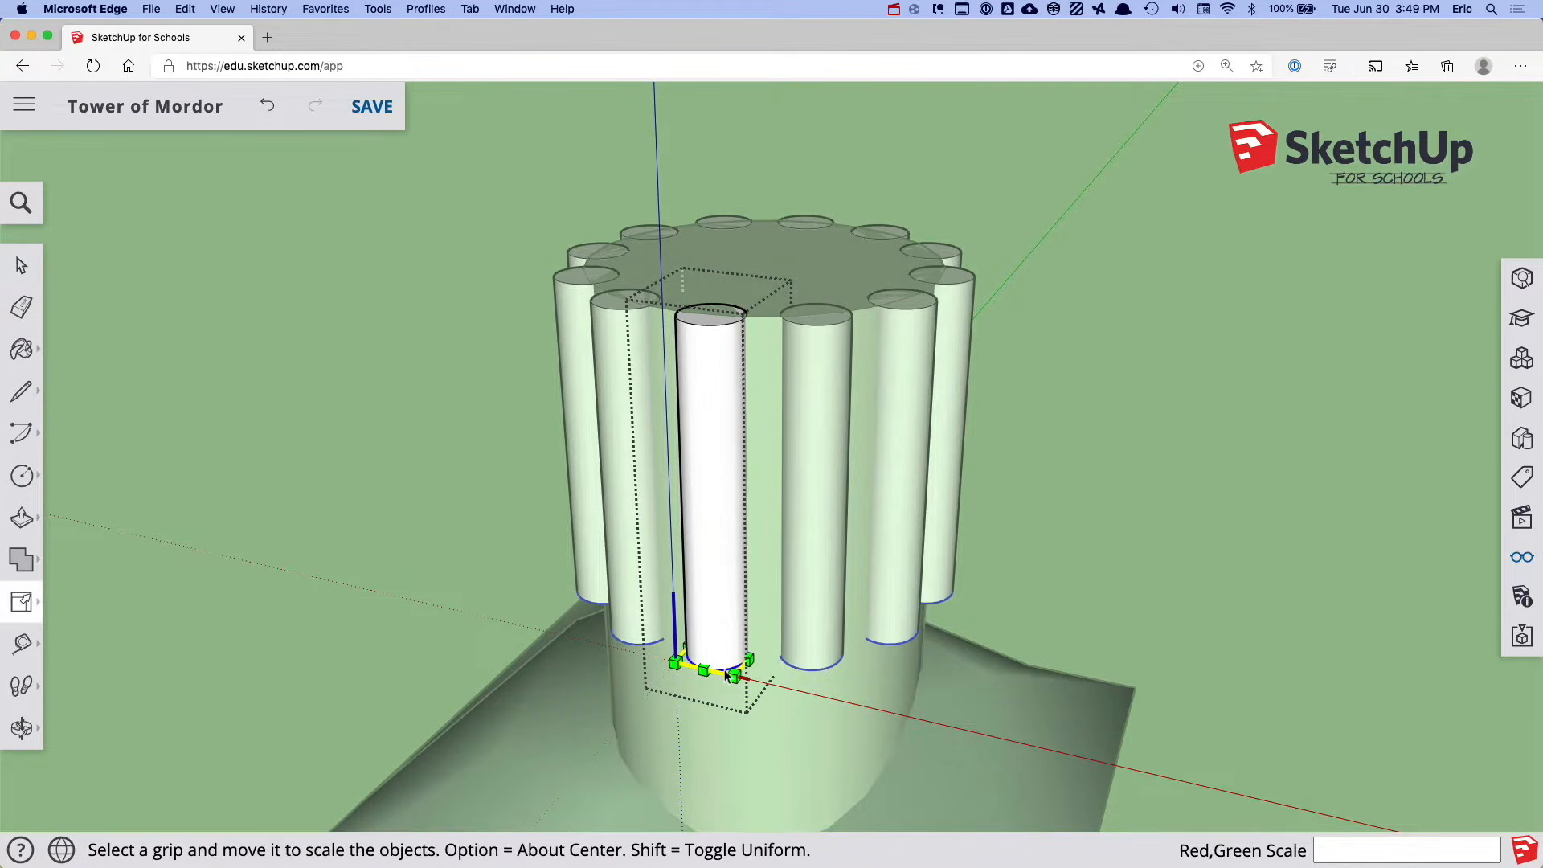
mouse_move(734, 676)
left_mouse_down()
mouse_move(736, 662)
mouse_move(754, 707)
mouse_move(731, 672)
left_mouse_up()
key("space")
Extrude the top face of the Spire open for editing upward by about 4' 5"
key("p")
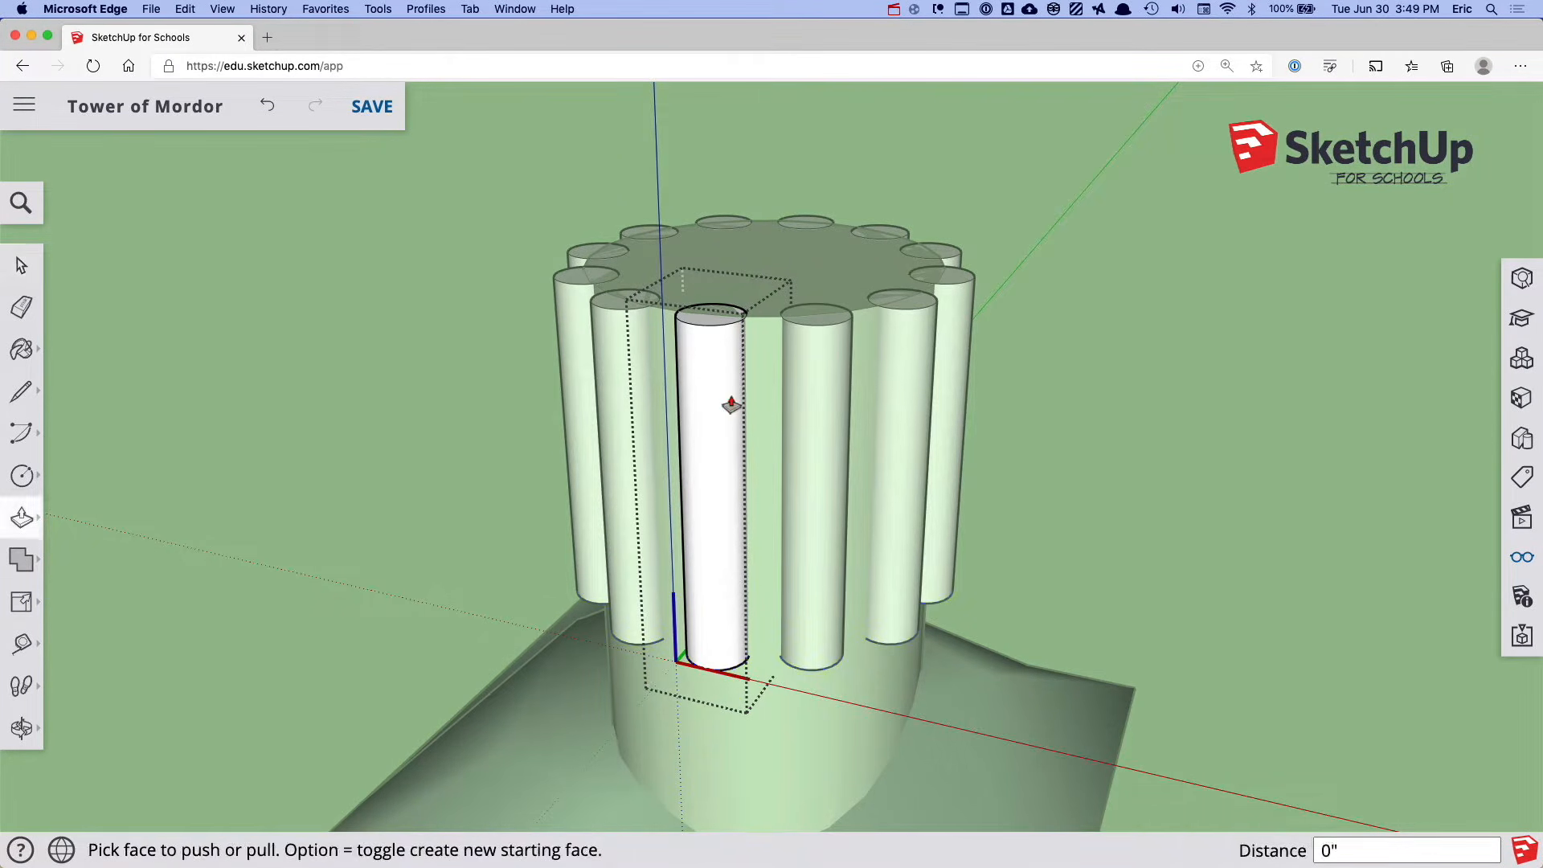
left_click(708, 320)
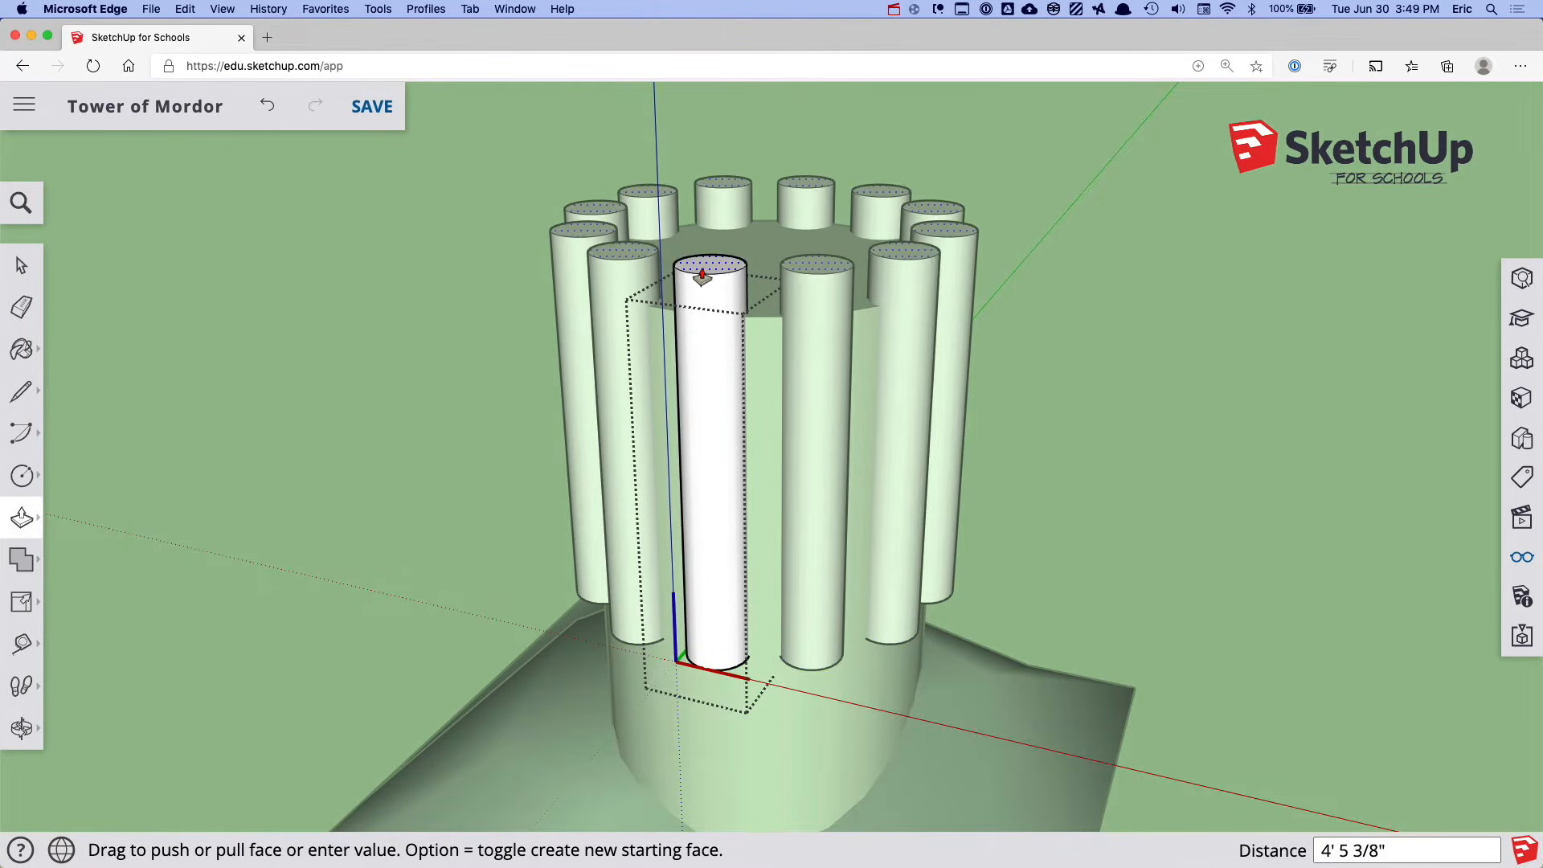
left_click(702, 268)
key("space")
Narrow the Spire's top by scaling its top face down along the red and green axes, ending with a green scale of 0.87
key("o")
left_click_drag(702, 268, 733, 378)
key("space")
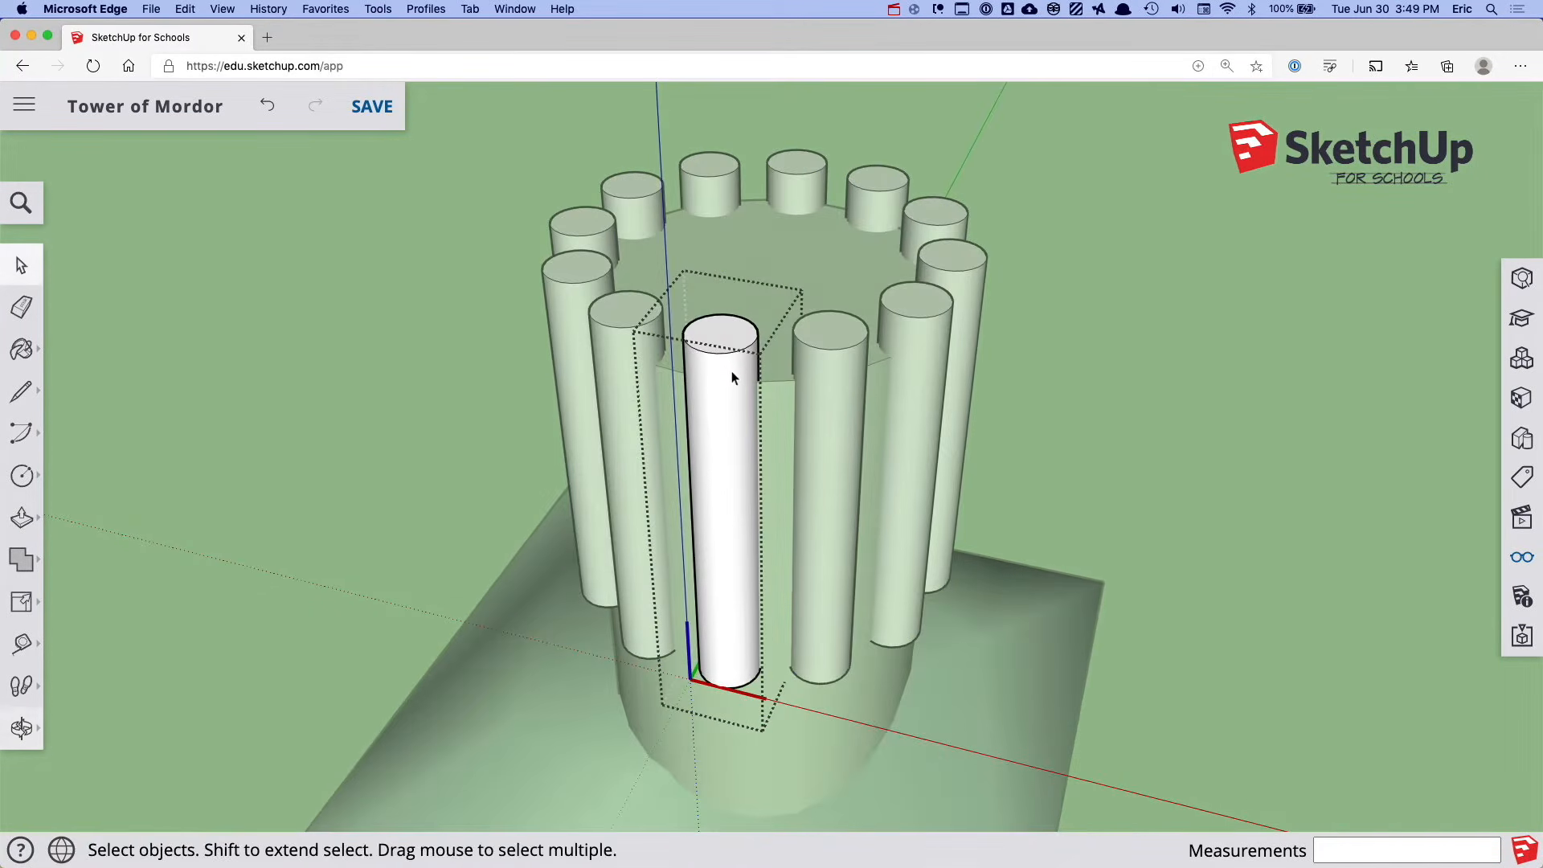
scroll(719, 336, "down", 3)
scroll(718, 336, "up", 8)
middle_click_drag(718, 336, 693, 418, "shift")
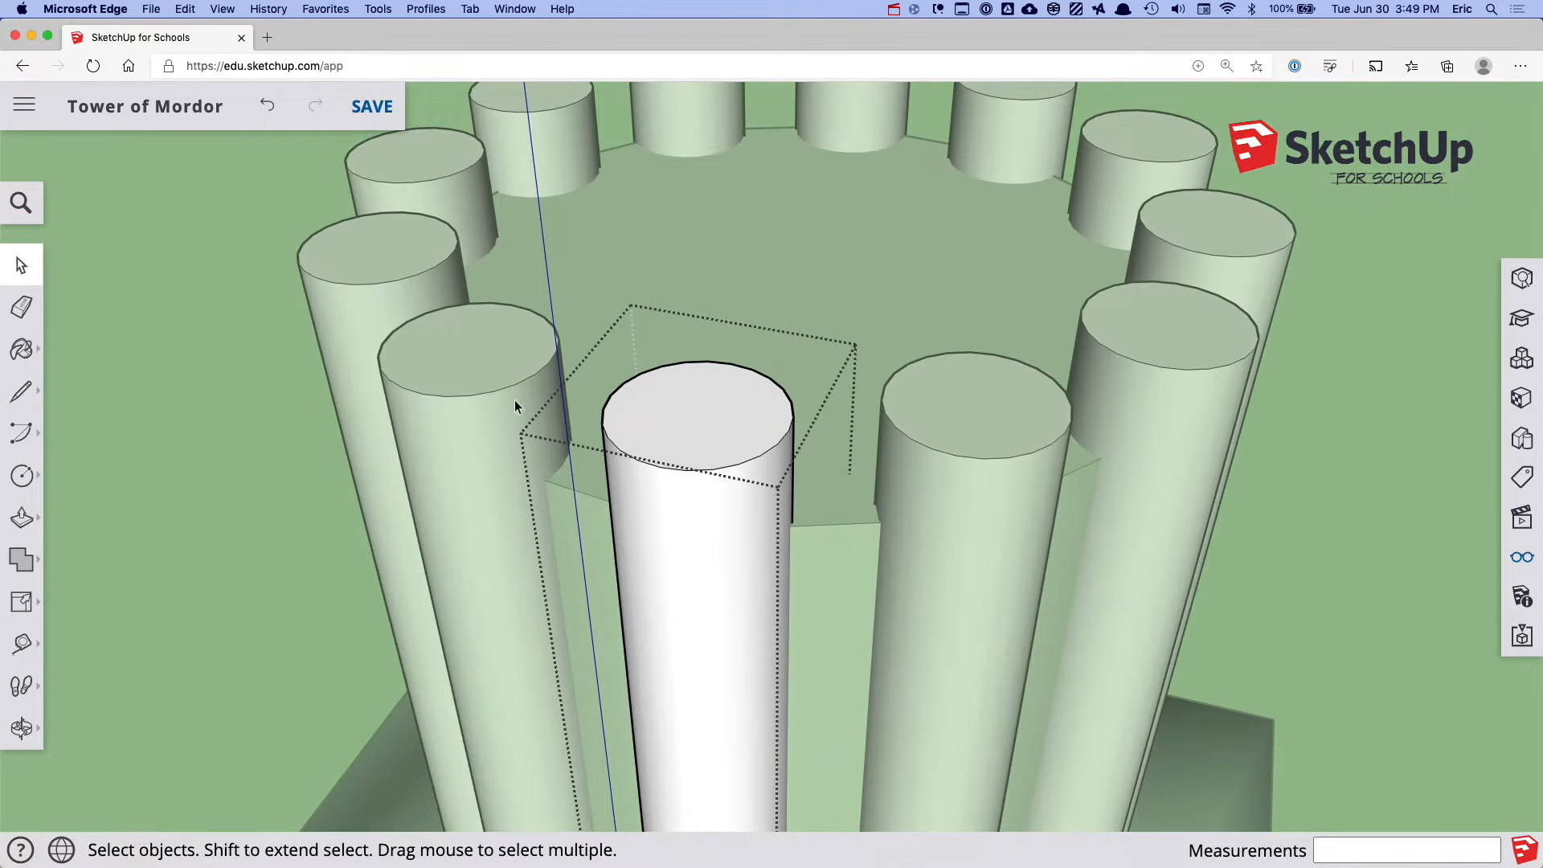
double_click(654, 393)
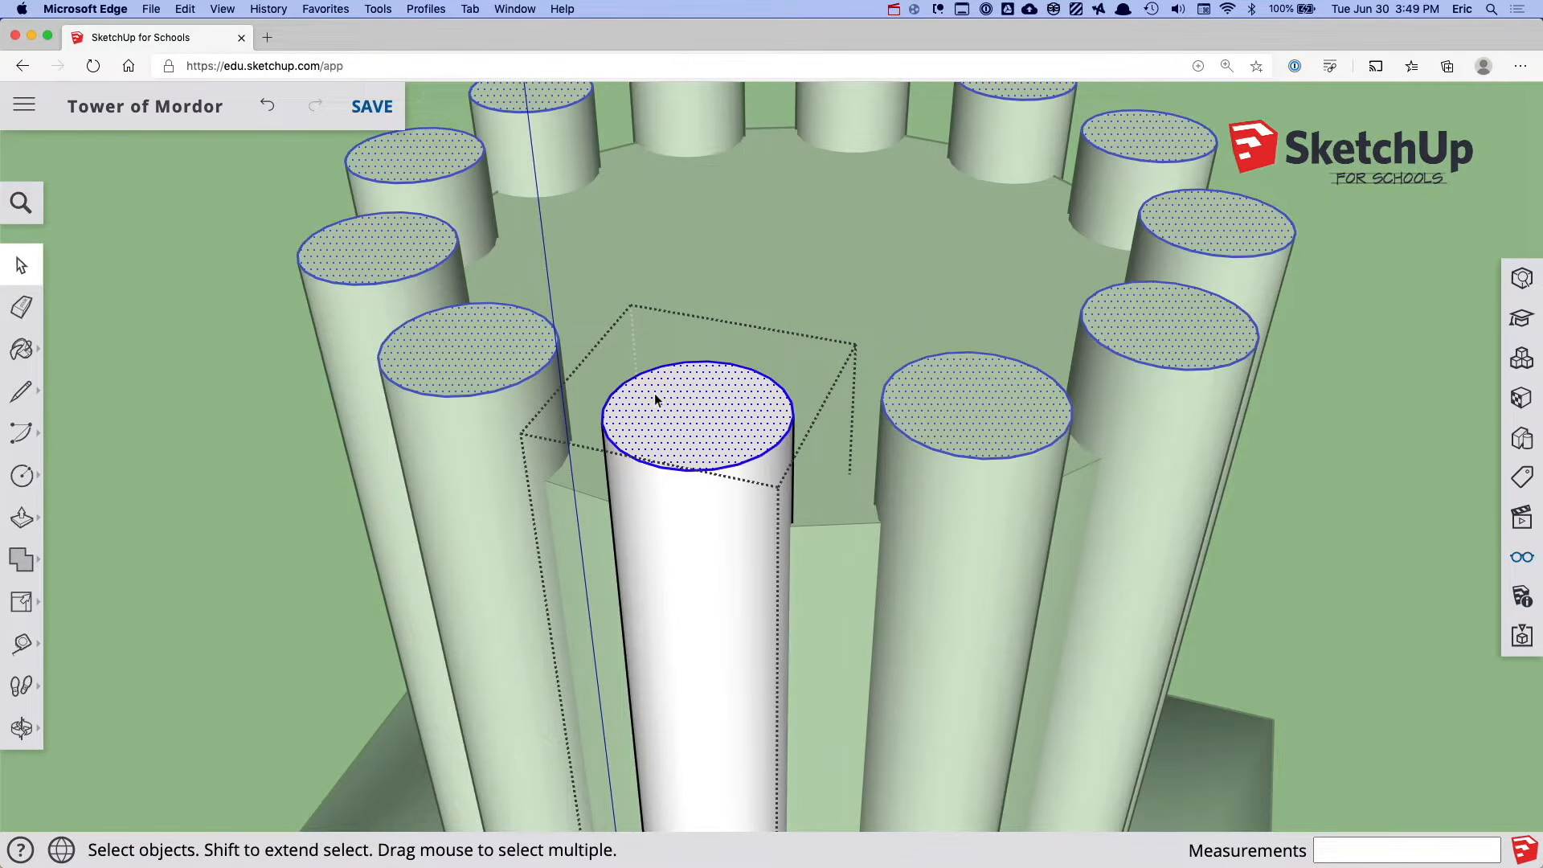
left_click(21, 601)
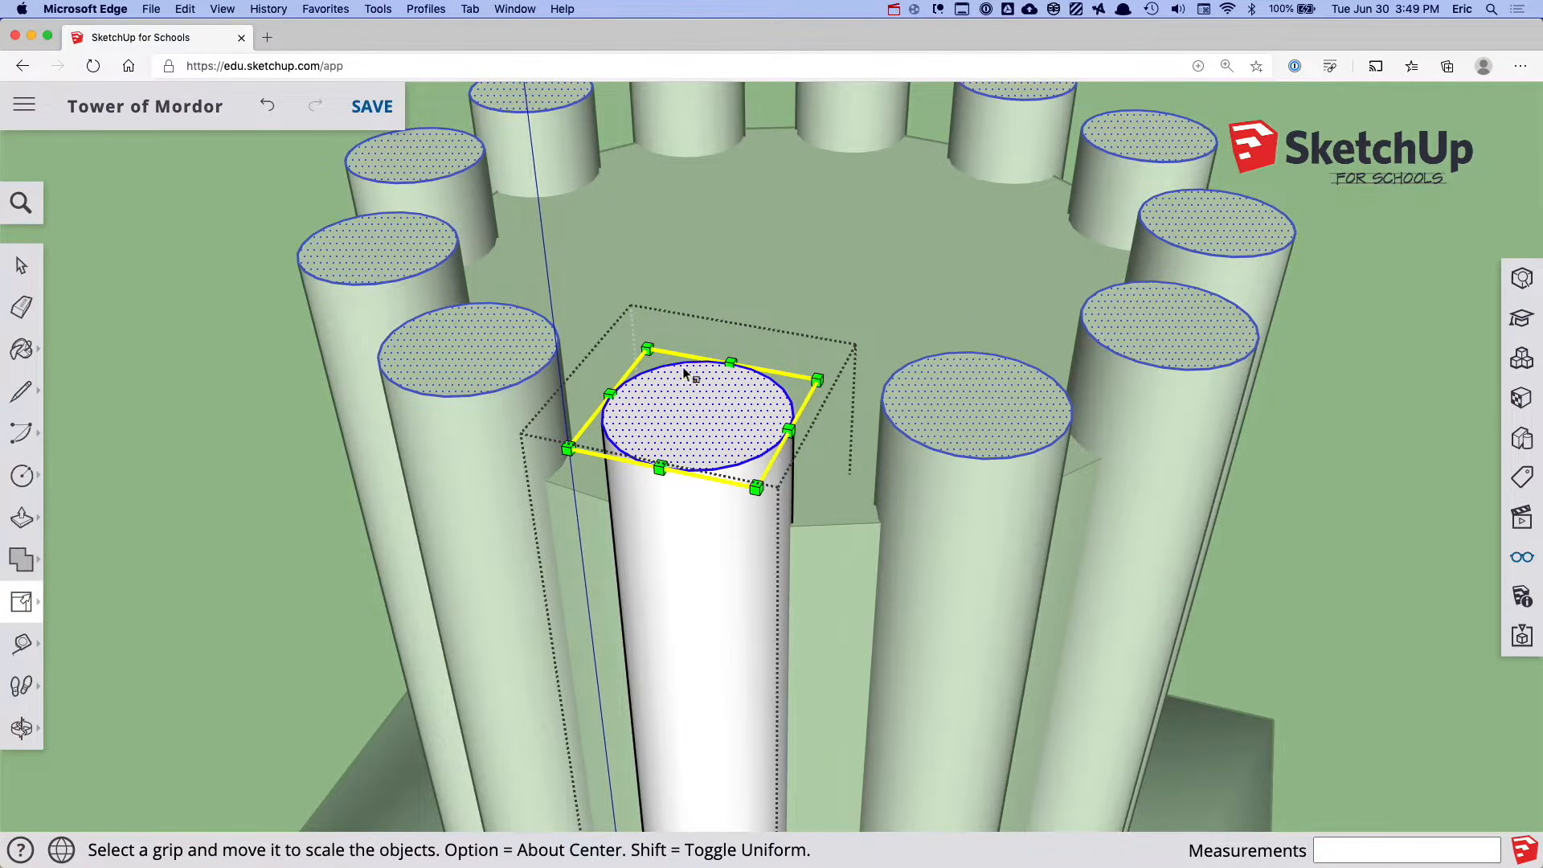
left_click_drag(648, 350, 644, 401, "alt")
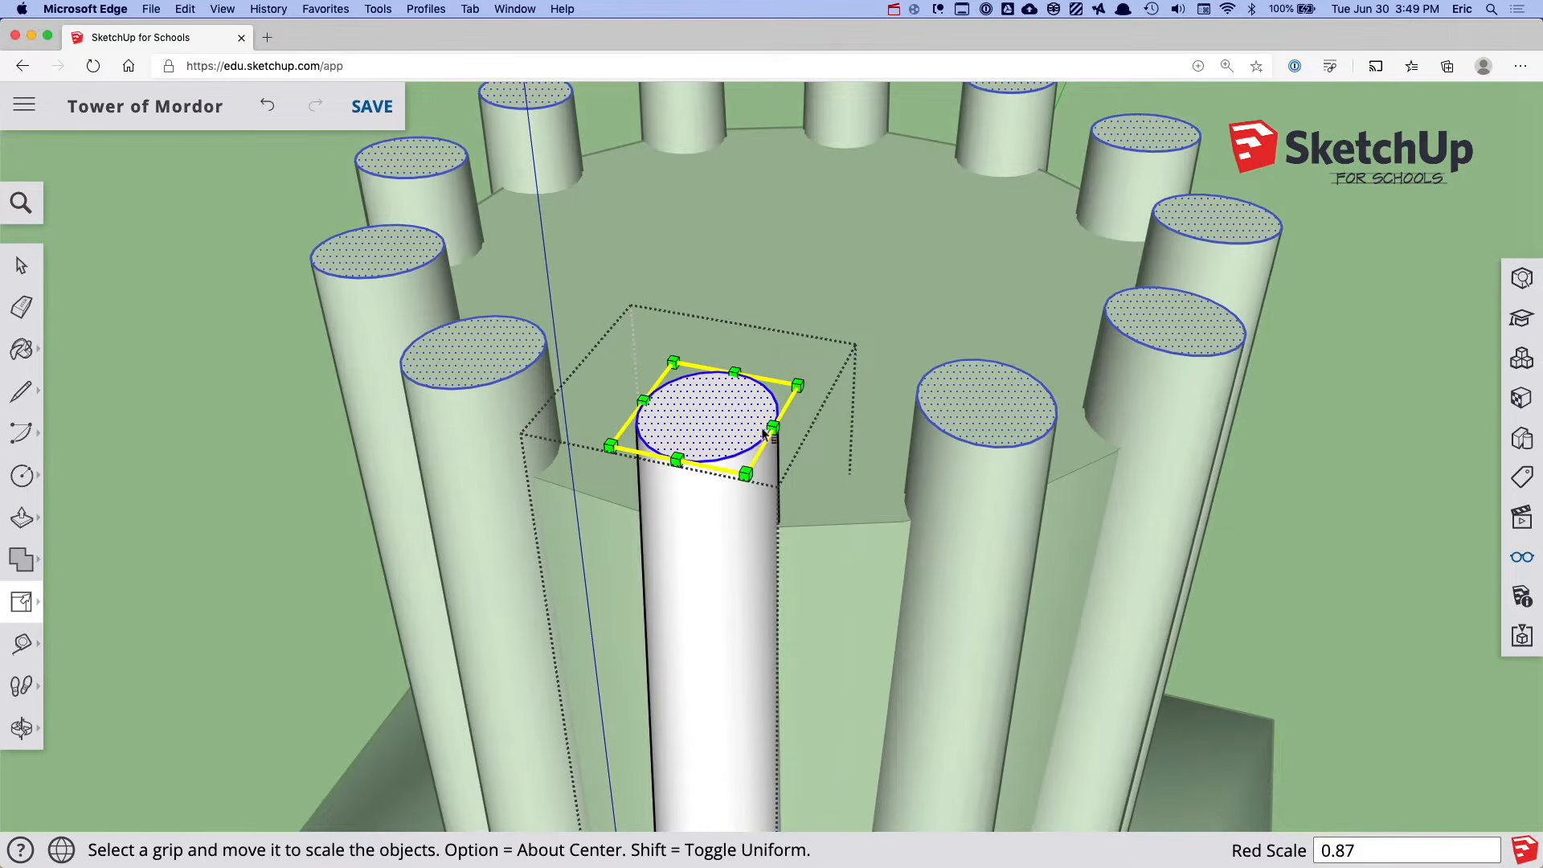
left_click_drag(774, 426, 727, 432)
left_click_drag(720, 372, 707, 389)
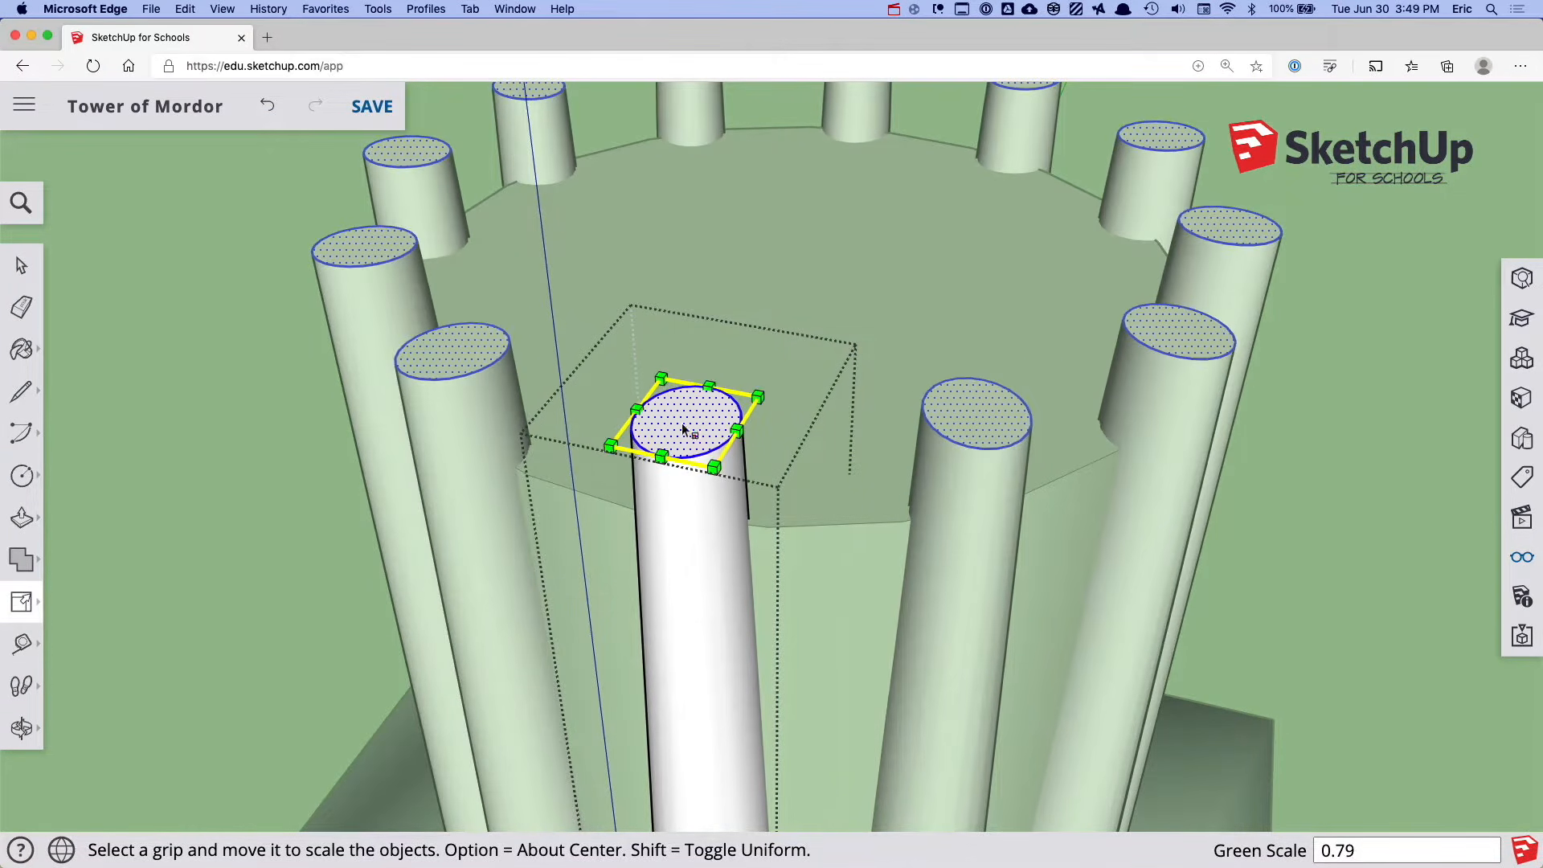
left_click_drag(660, 455, 668, 448)
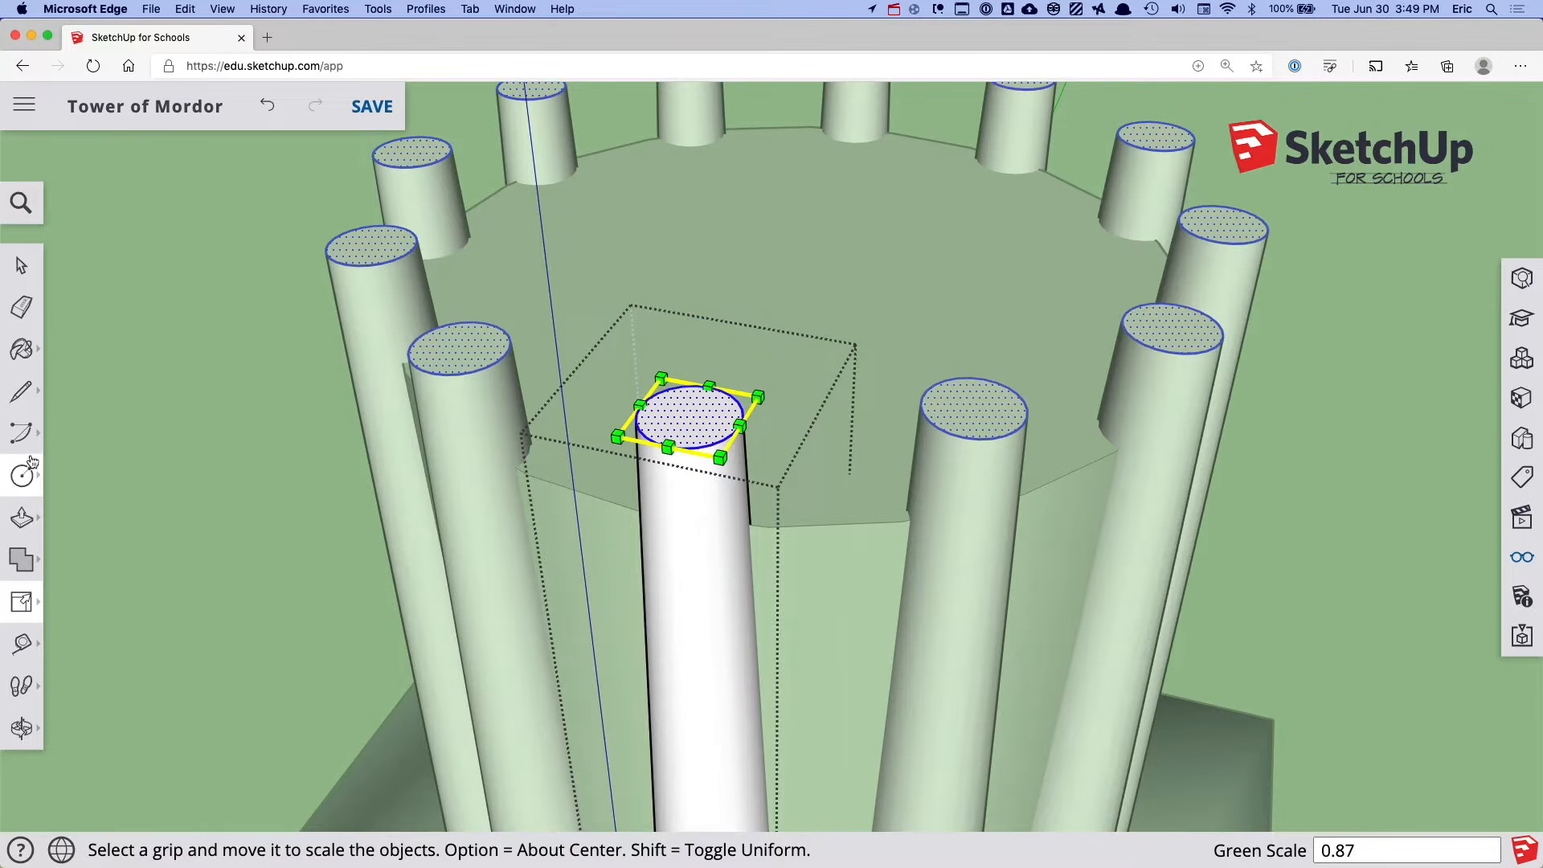
Offset the top circle of the Spire open for editing inward by about 11"
left_click(24, 607)
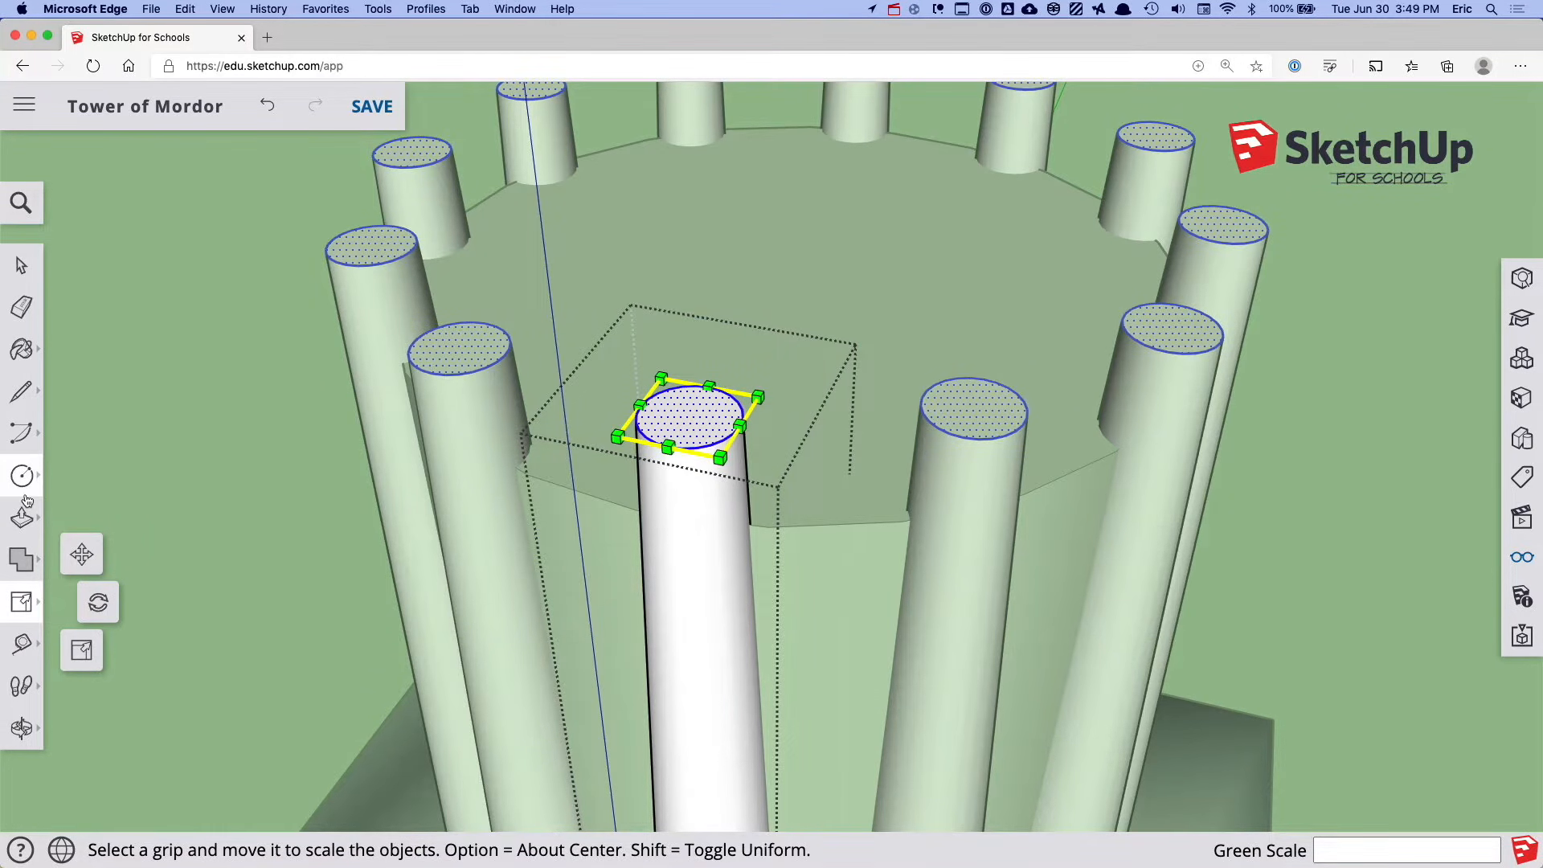
left_click(24, 523)
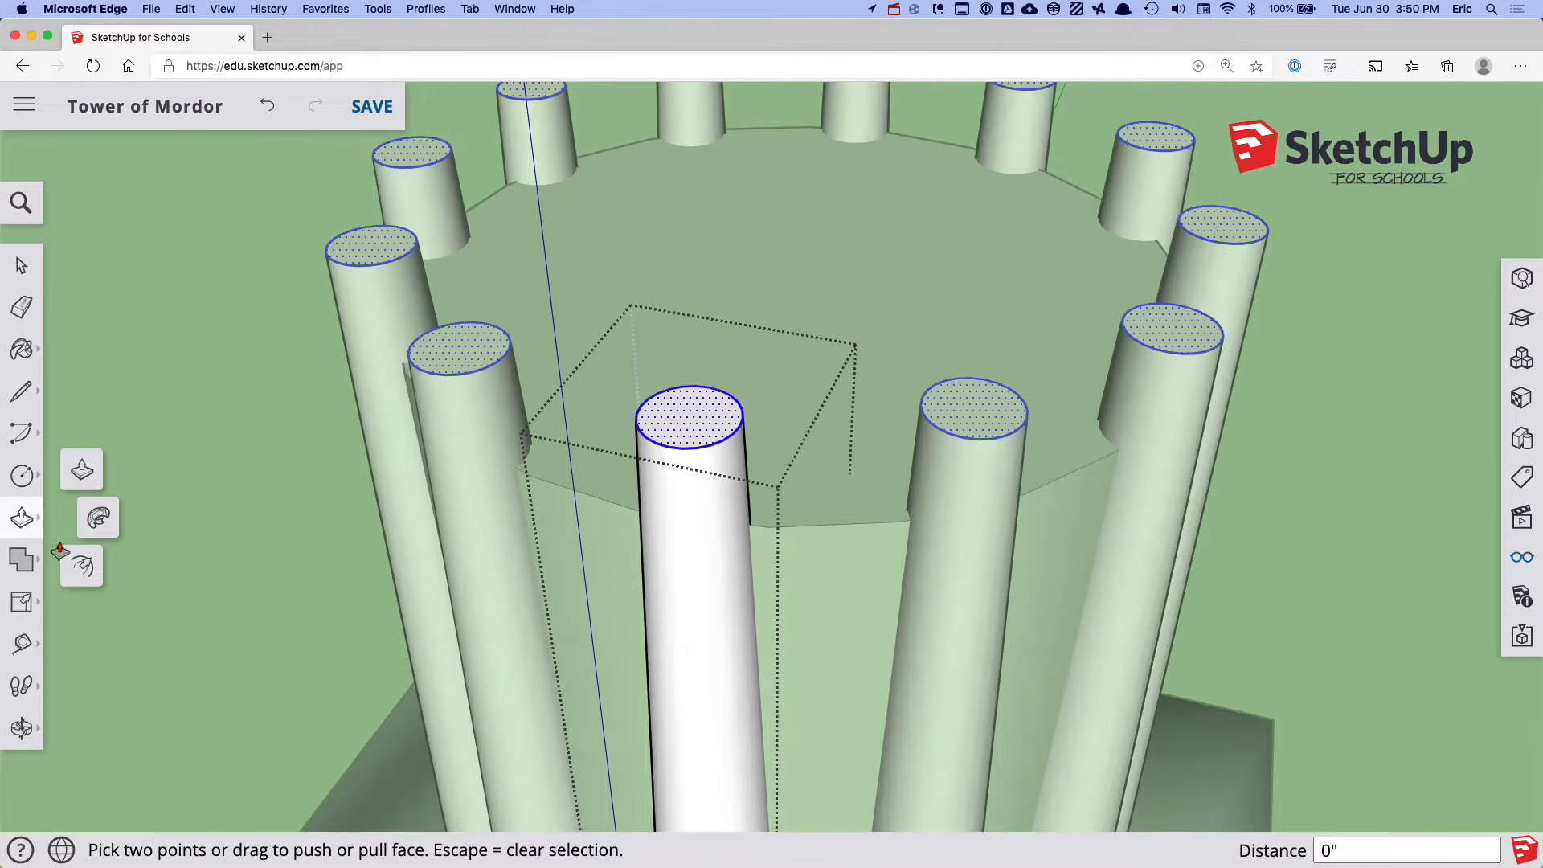
left_click(83, 566)
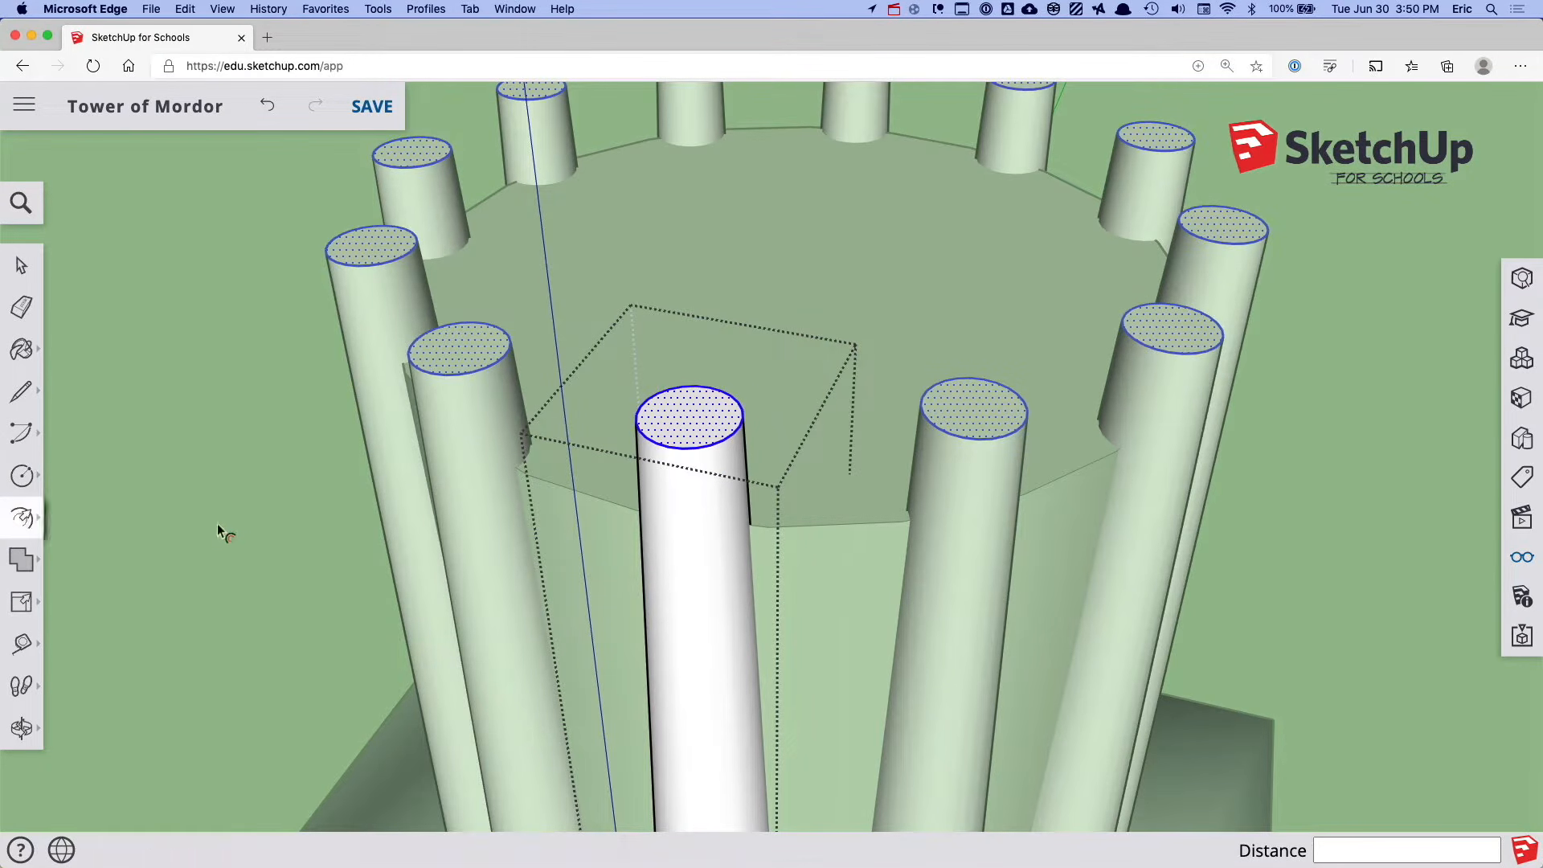
left_click(651, 399)
left_click(678, 414)
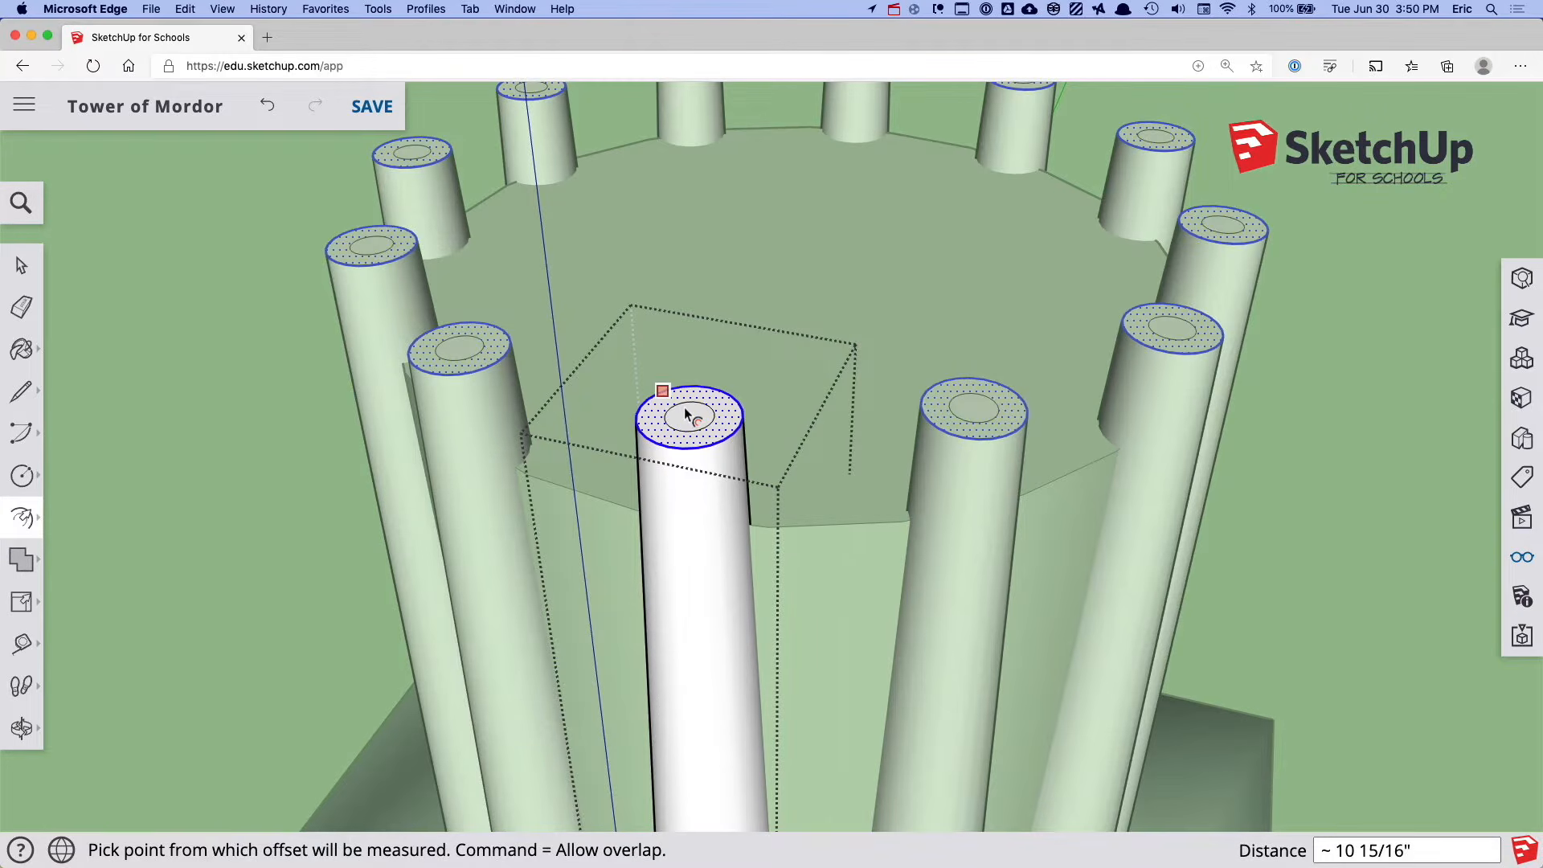
Extrude the inner circle on the Spire's top upward by about 2' 10" and close the component
key("p")
key("space")
left_click(689, 419)
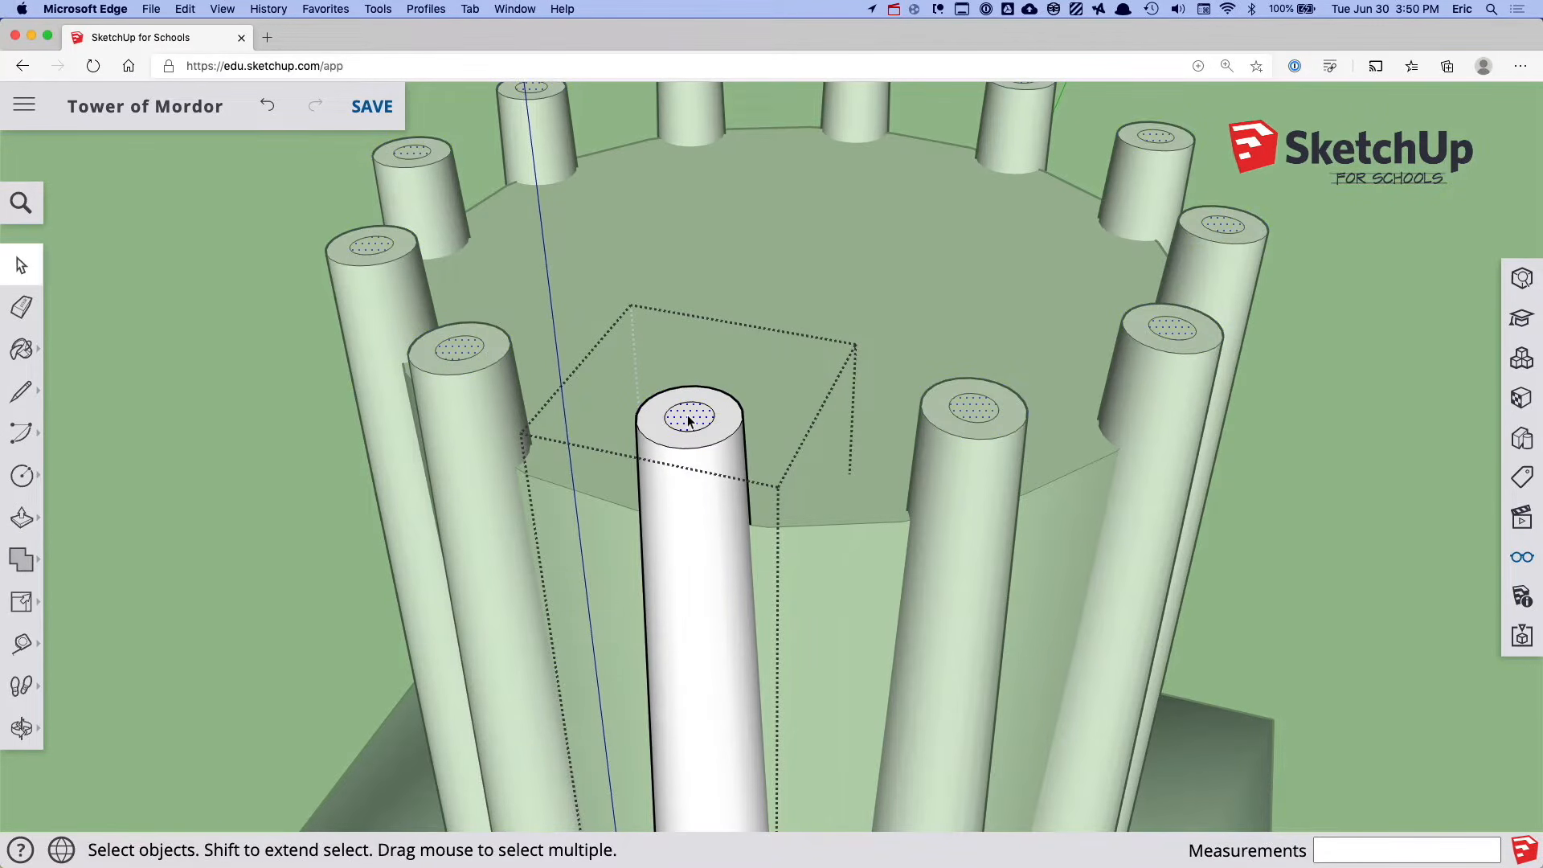
key("p")
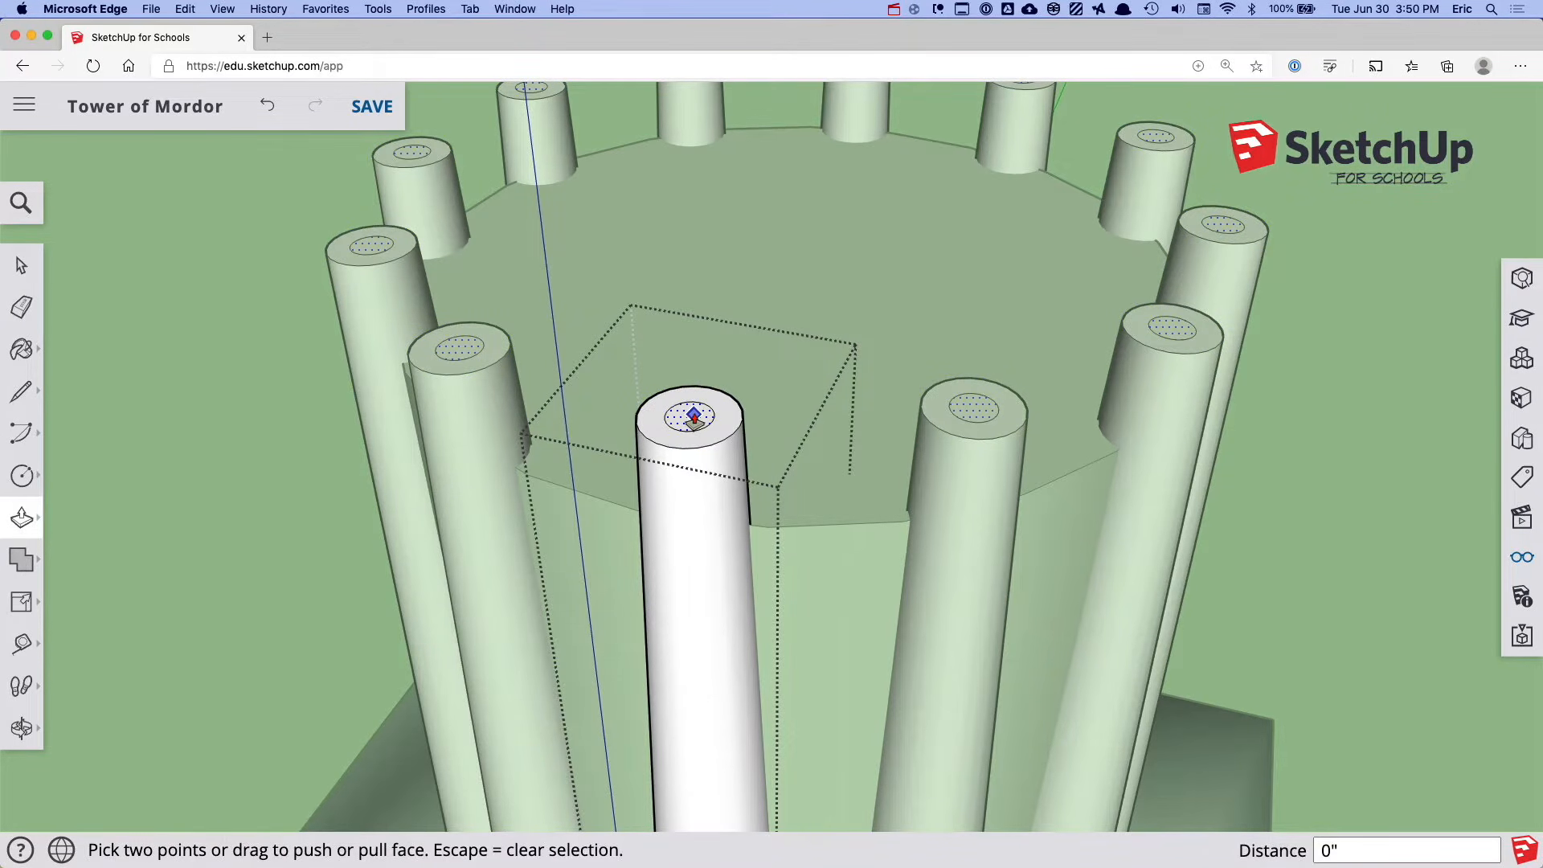
left_click(26, 523)
left_click(79, 475)
left_click_drag(707, 422, 692, 345)
scroll(696, 351, "up", 5)
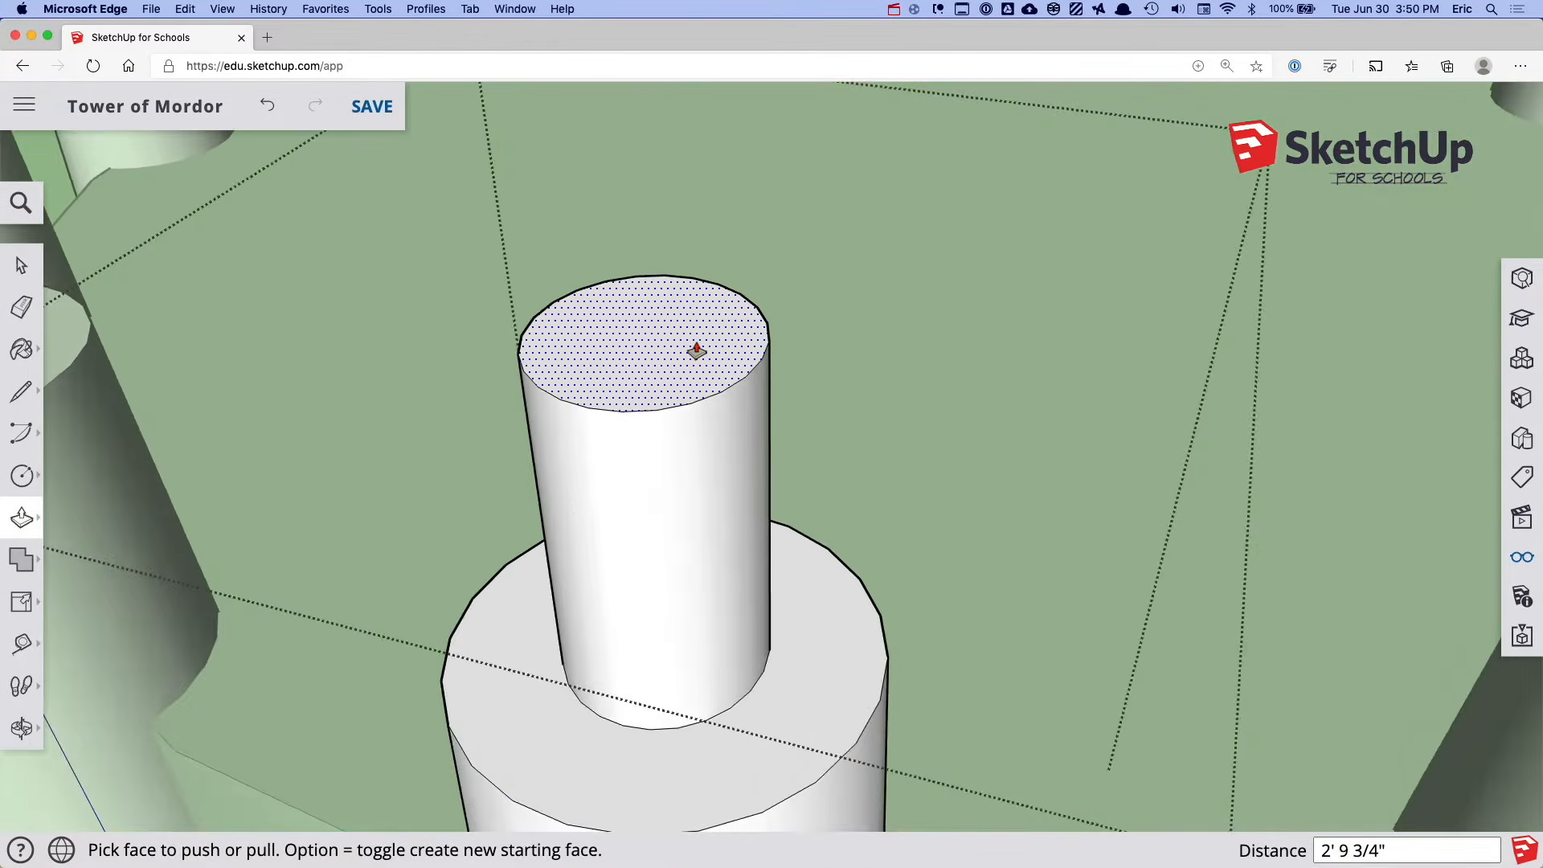
scroll(696, 351, "down", 10)
key("space")
left_click(388, 433)
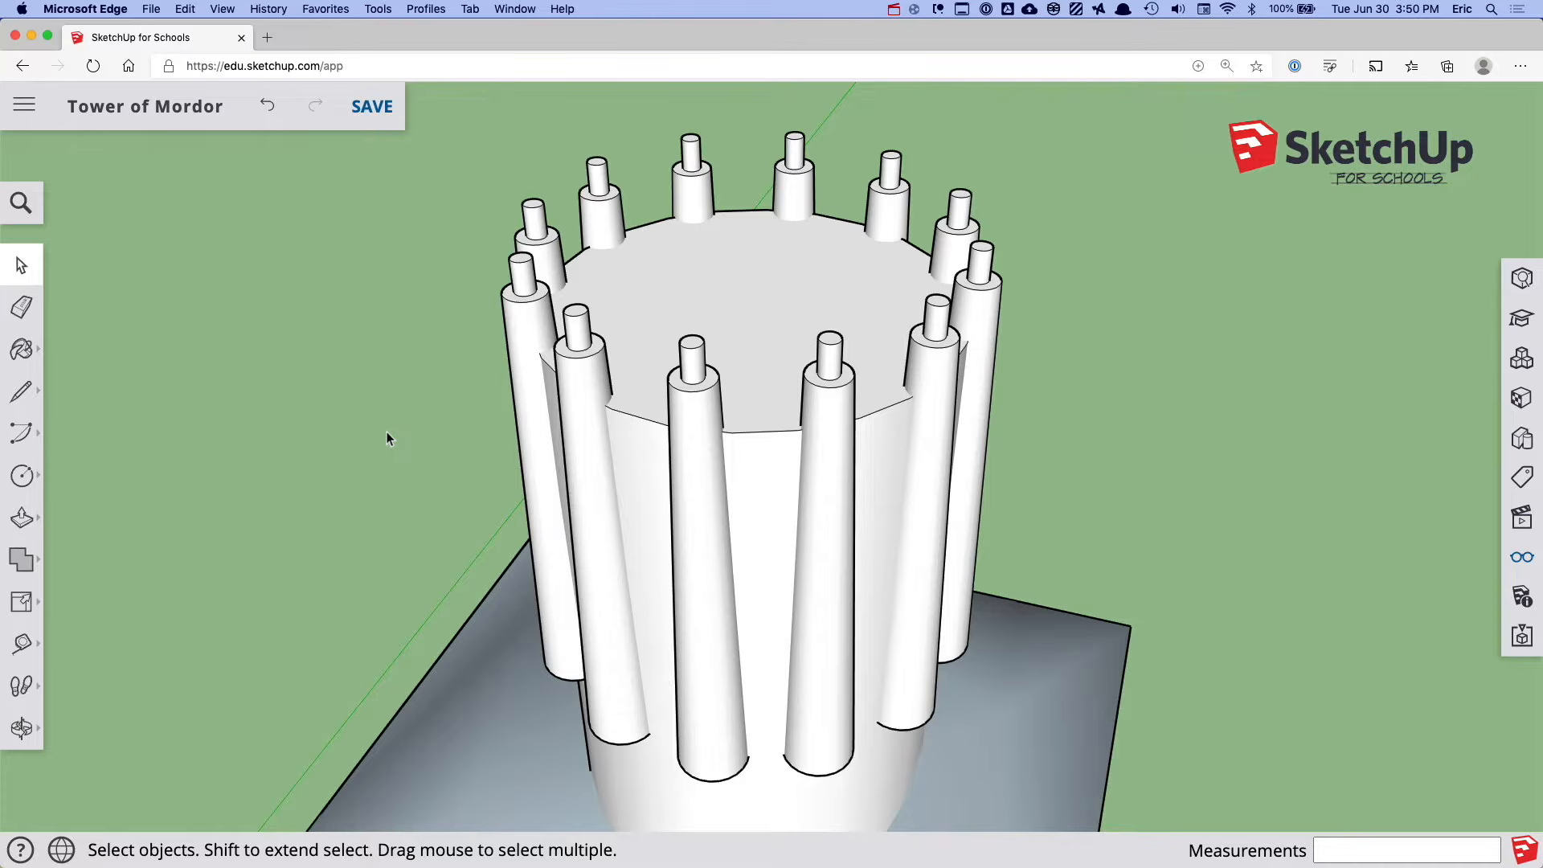
Draw a two-point arc on the ground beside the hill, with a bulge of about 13' 3" along the green axis
scroll(387, 434, "down", 5)
middle_click_drag(387, 433, 260, 388)
middle_click_drag(426, 404, 439, 315)
middle_click_drag(458, 455, 610, 446)
scroll(603, 573, "down", 5)
scroll(610, 440, "down", 3)
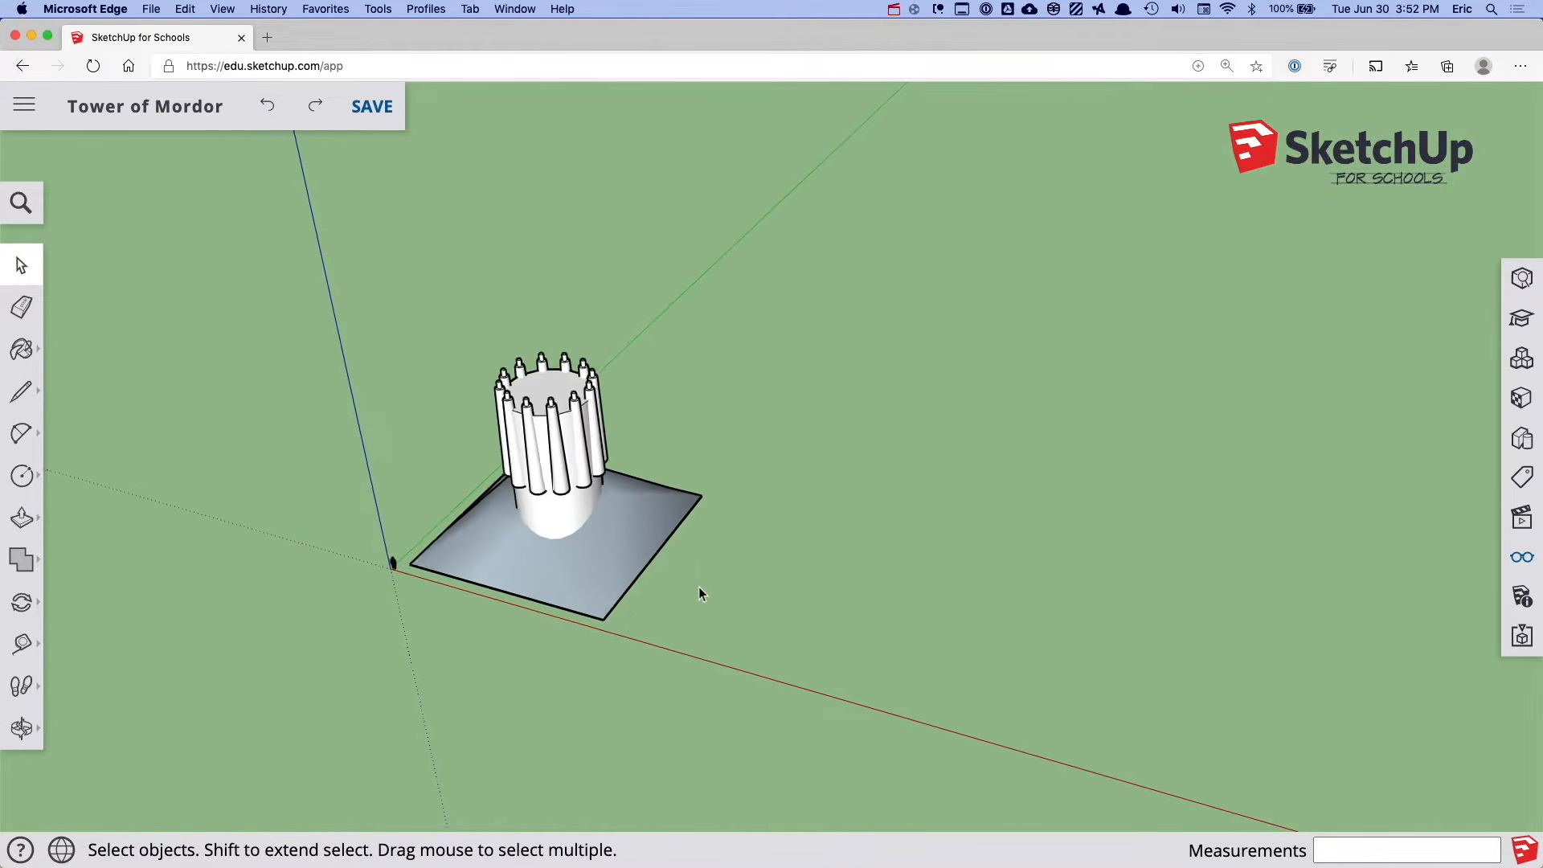
scroll(698, 587, "up", 4)
middle_click_drag(697, 586, 696, 532)
left_click(21, 433)
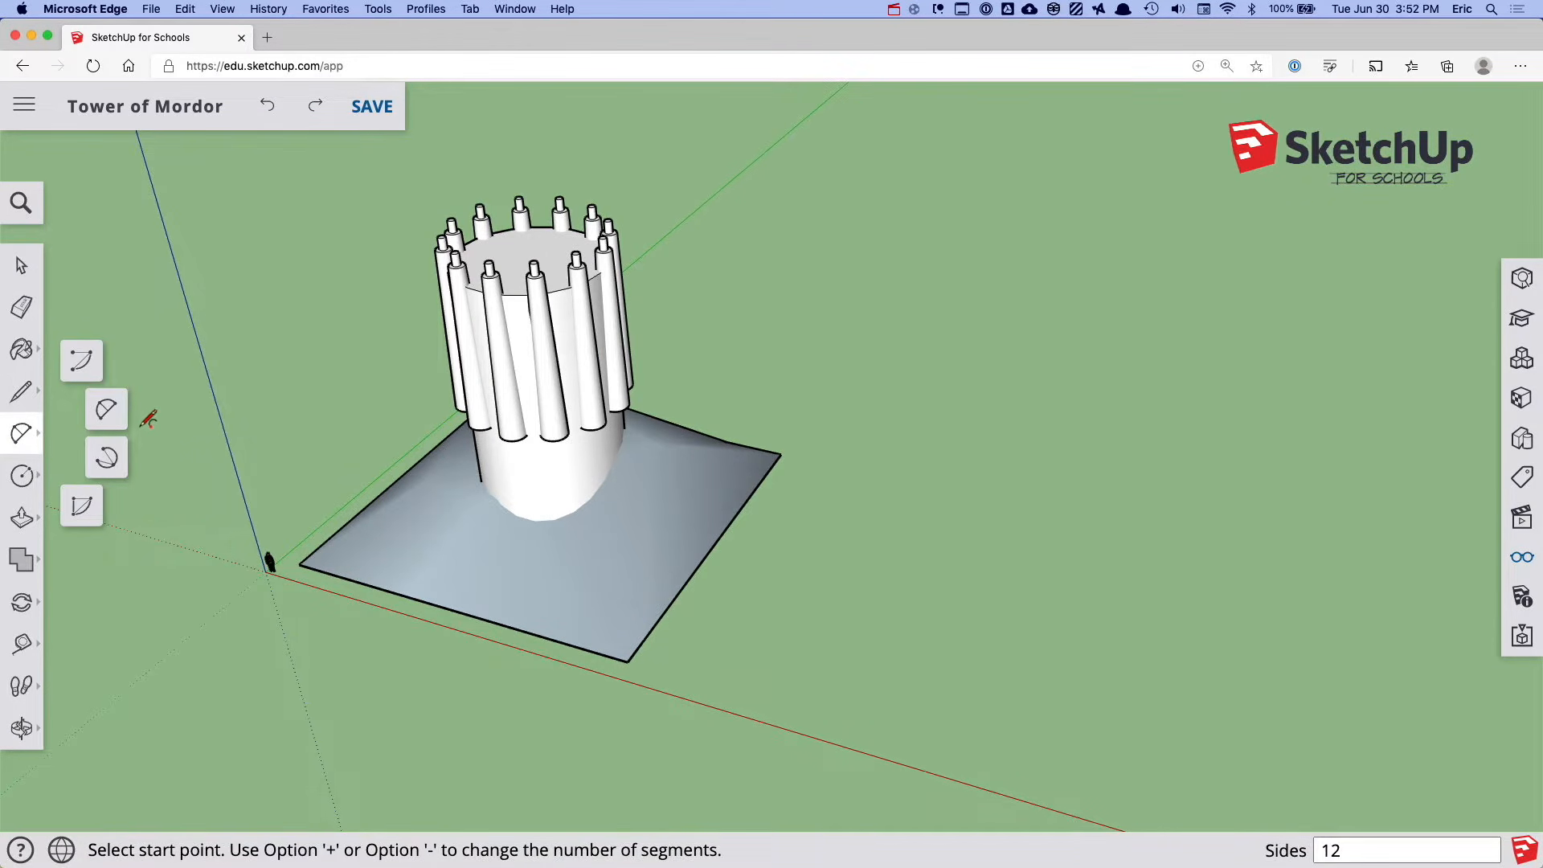
left_click(105, 408)
left_click(914, 527)
left_click(1006, 548)
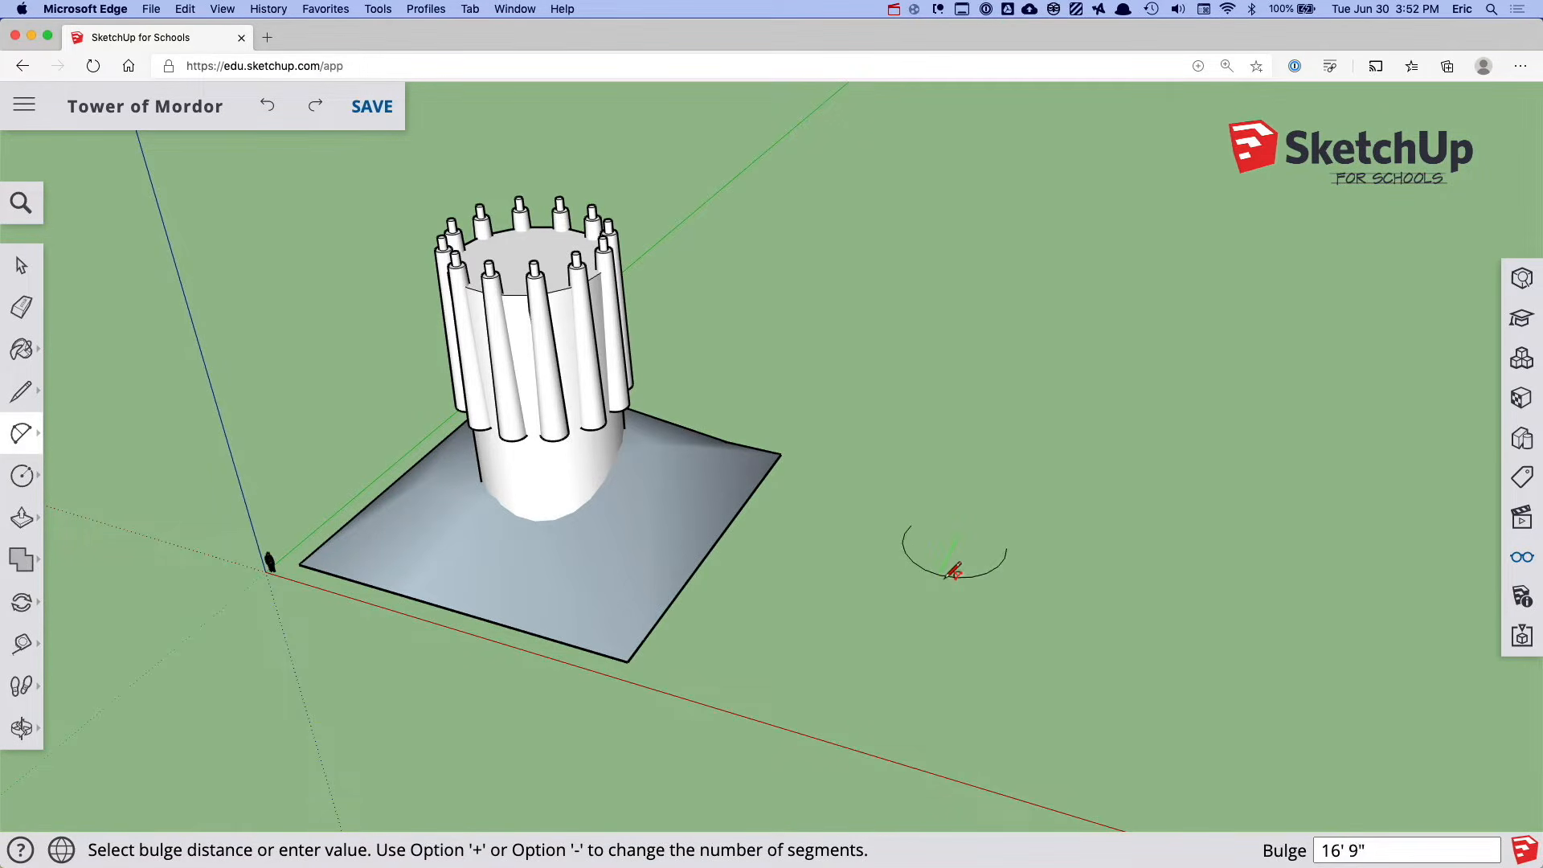
scroll(956, 571, "up", 5)
scroll(956, 567, "up", 3)
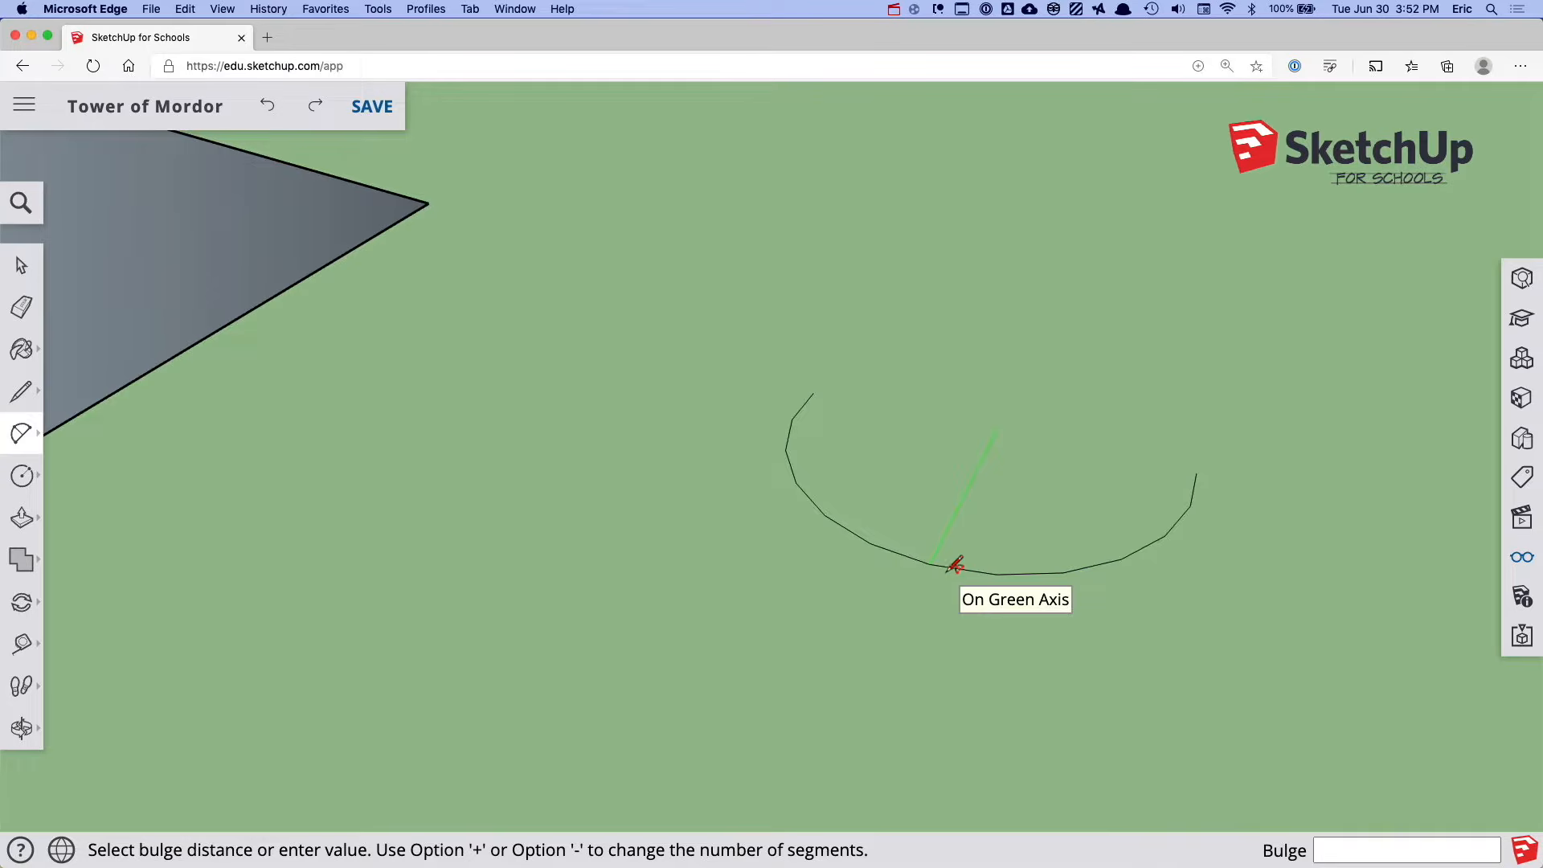
left_click(959, 551)
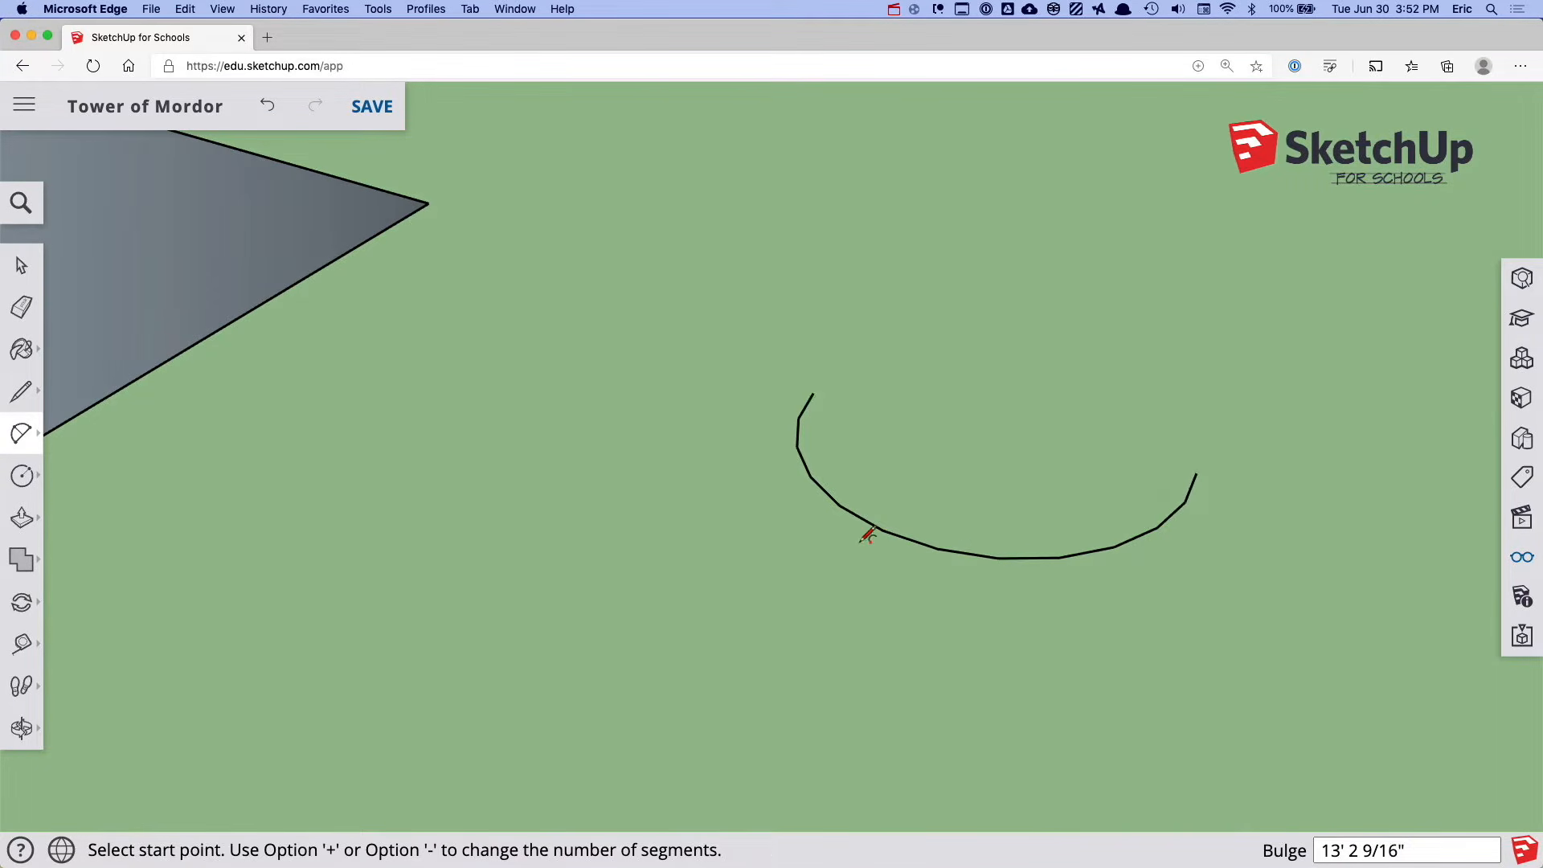
key("space")
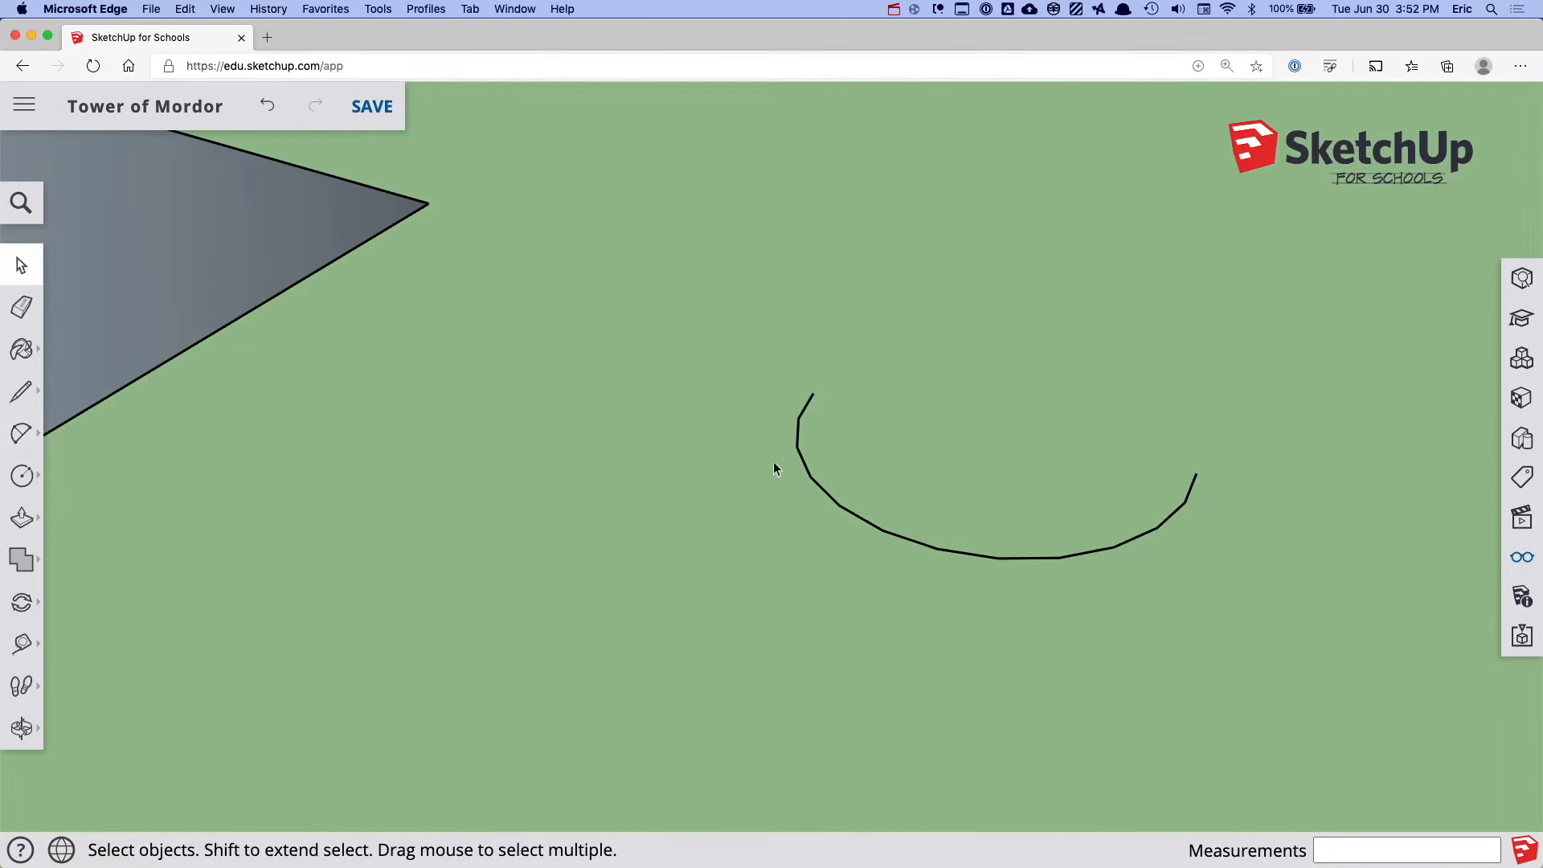
Stretch the ground arc along the green axis into a deep U shape by scaling it
left_click(841, 508)
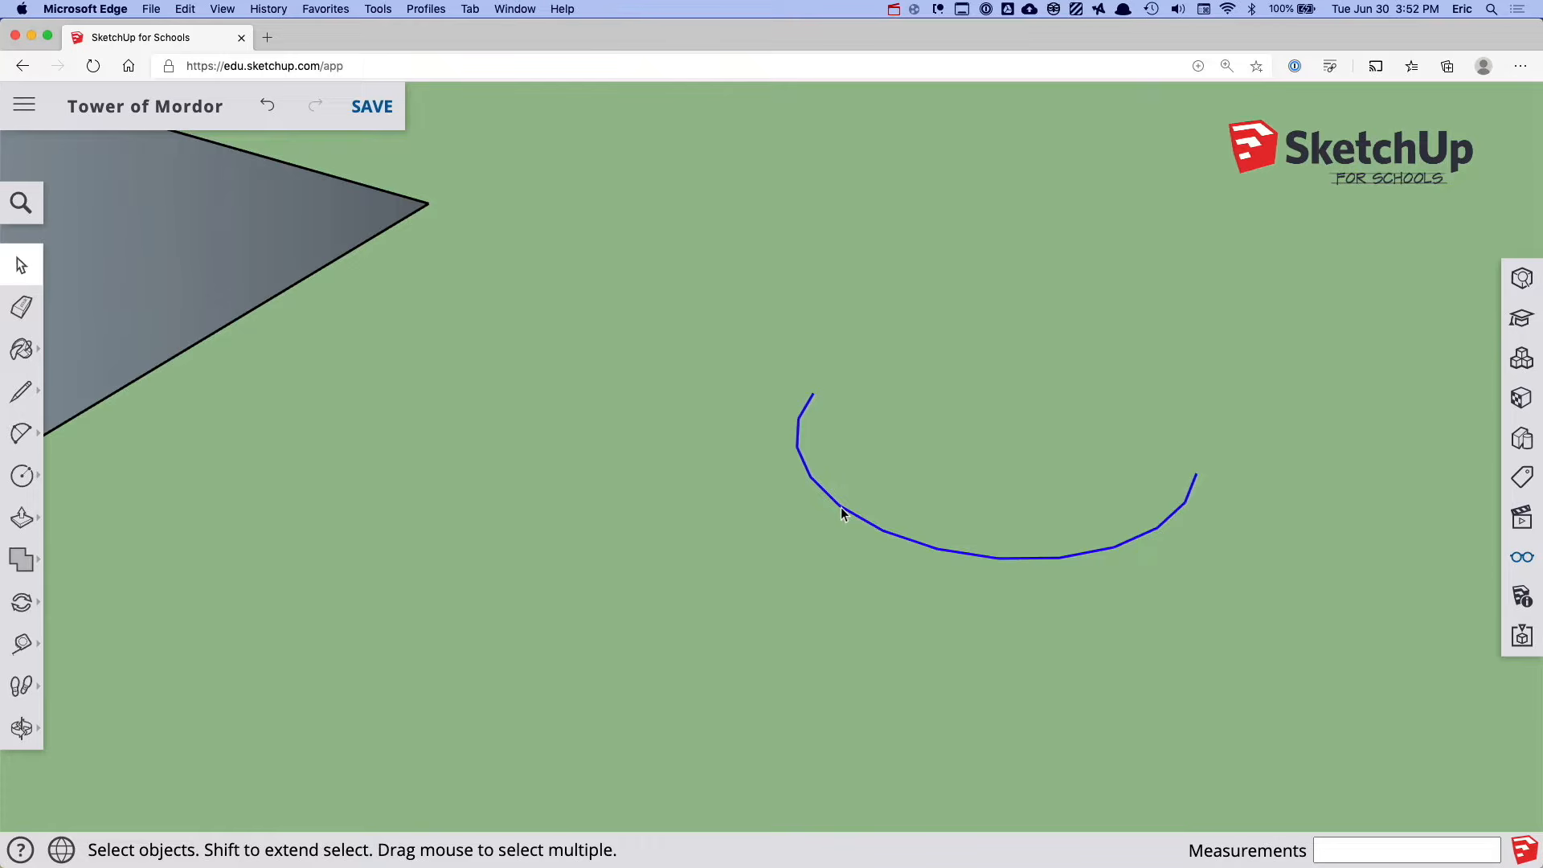
left_click(37, 601)
left_click(100, 601)
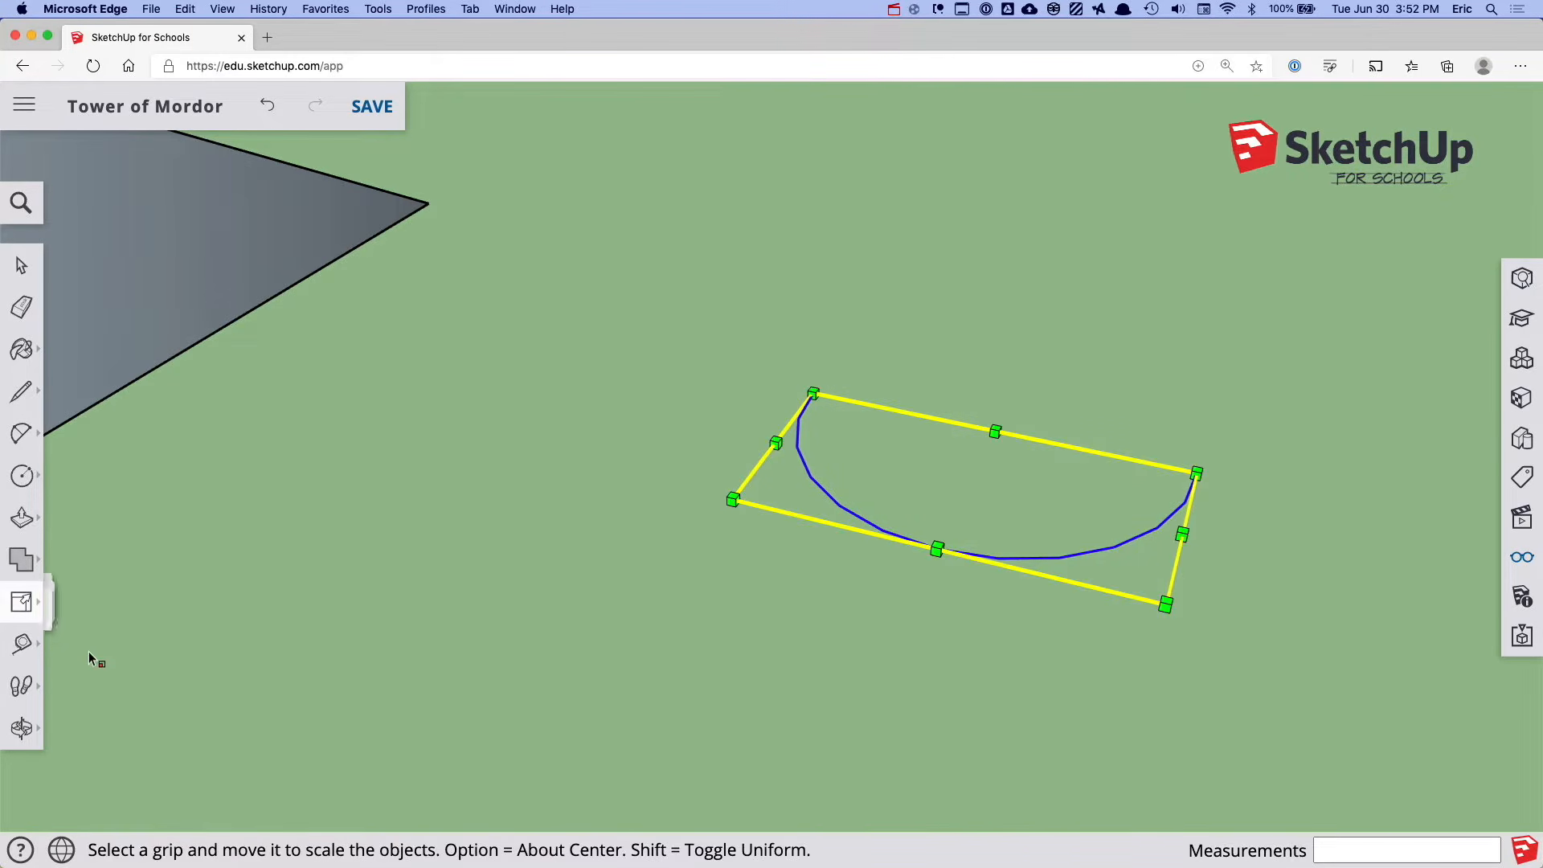
left_click_drag(934, 554, 868, 732)
key("space")
left_click(865, 585)
key("o")
left_click_drag(860, 568, 860, 707)
key("space")
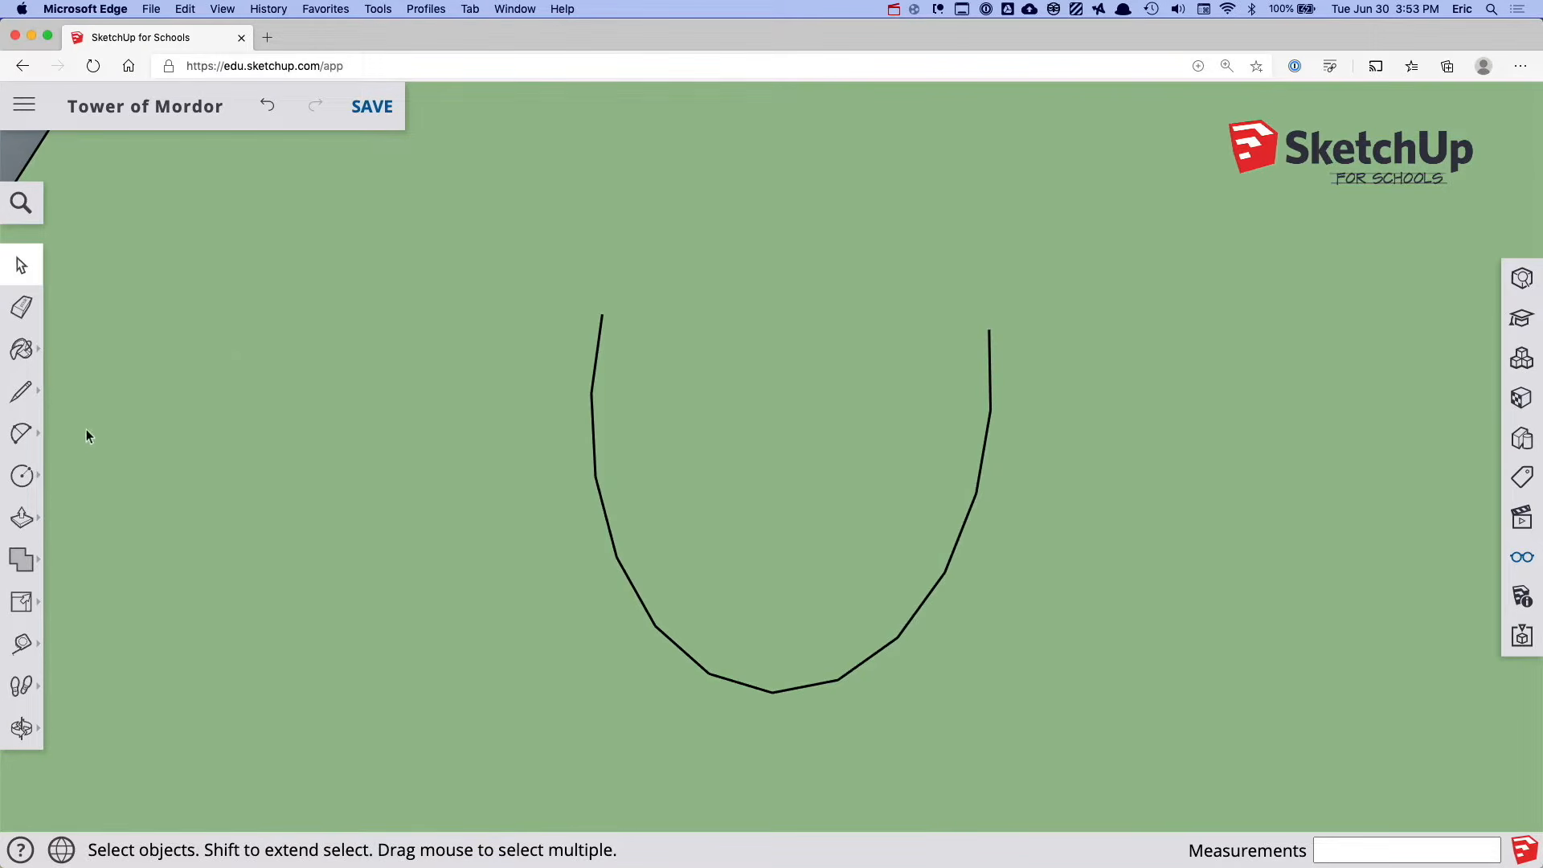
Close the U shape with a second arc between its two ends, bulging inward by about 5' 2"
left_click(25, 435)
left_click(105, 406)
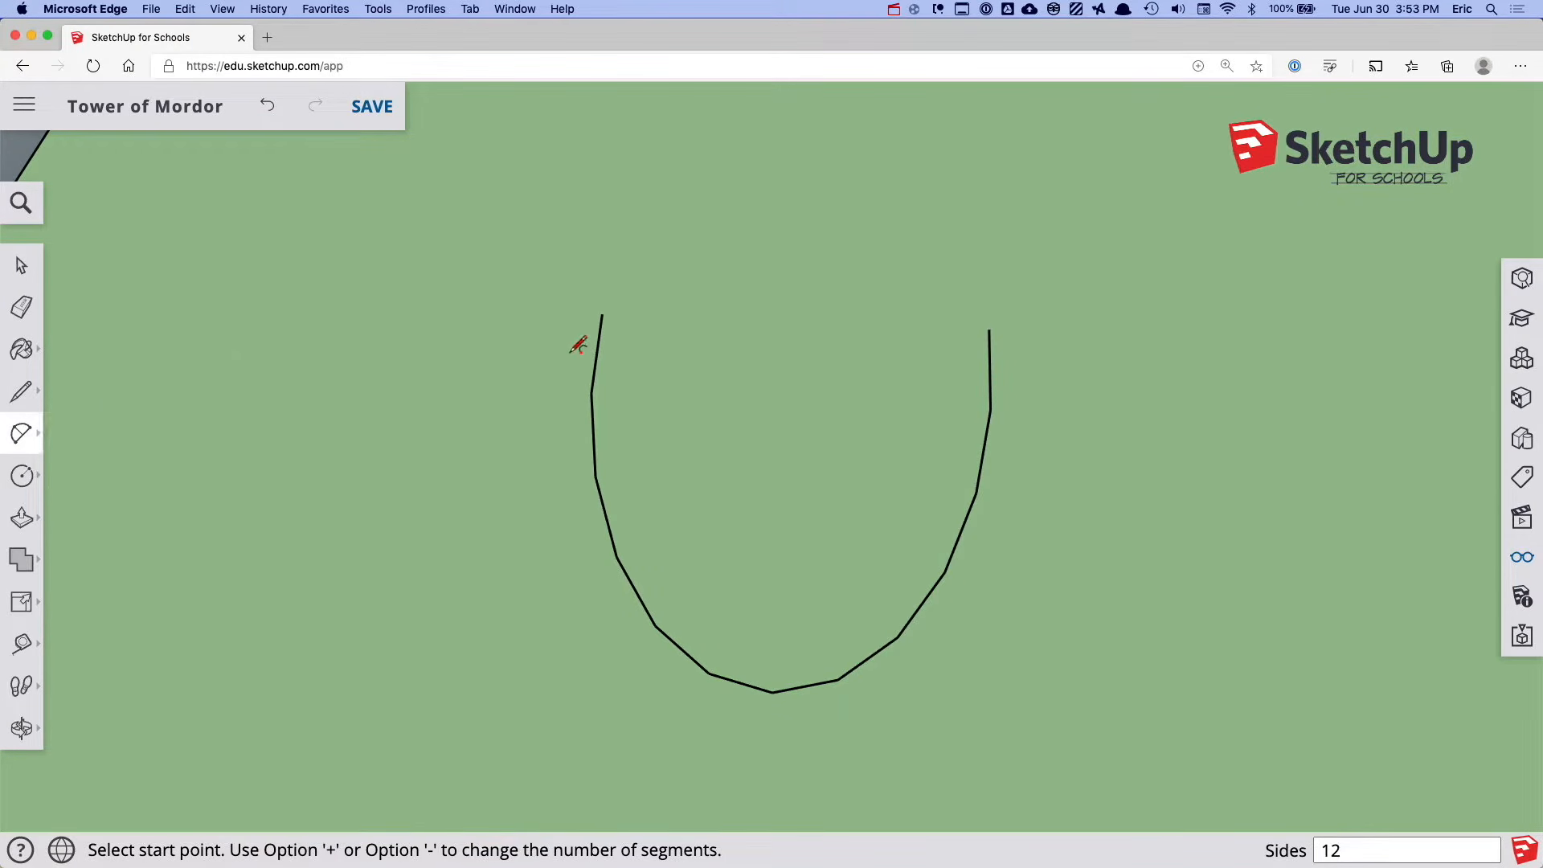
left_click(602, 314)
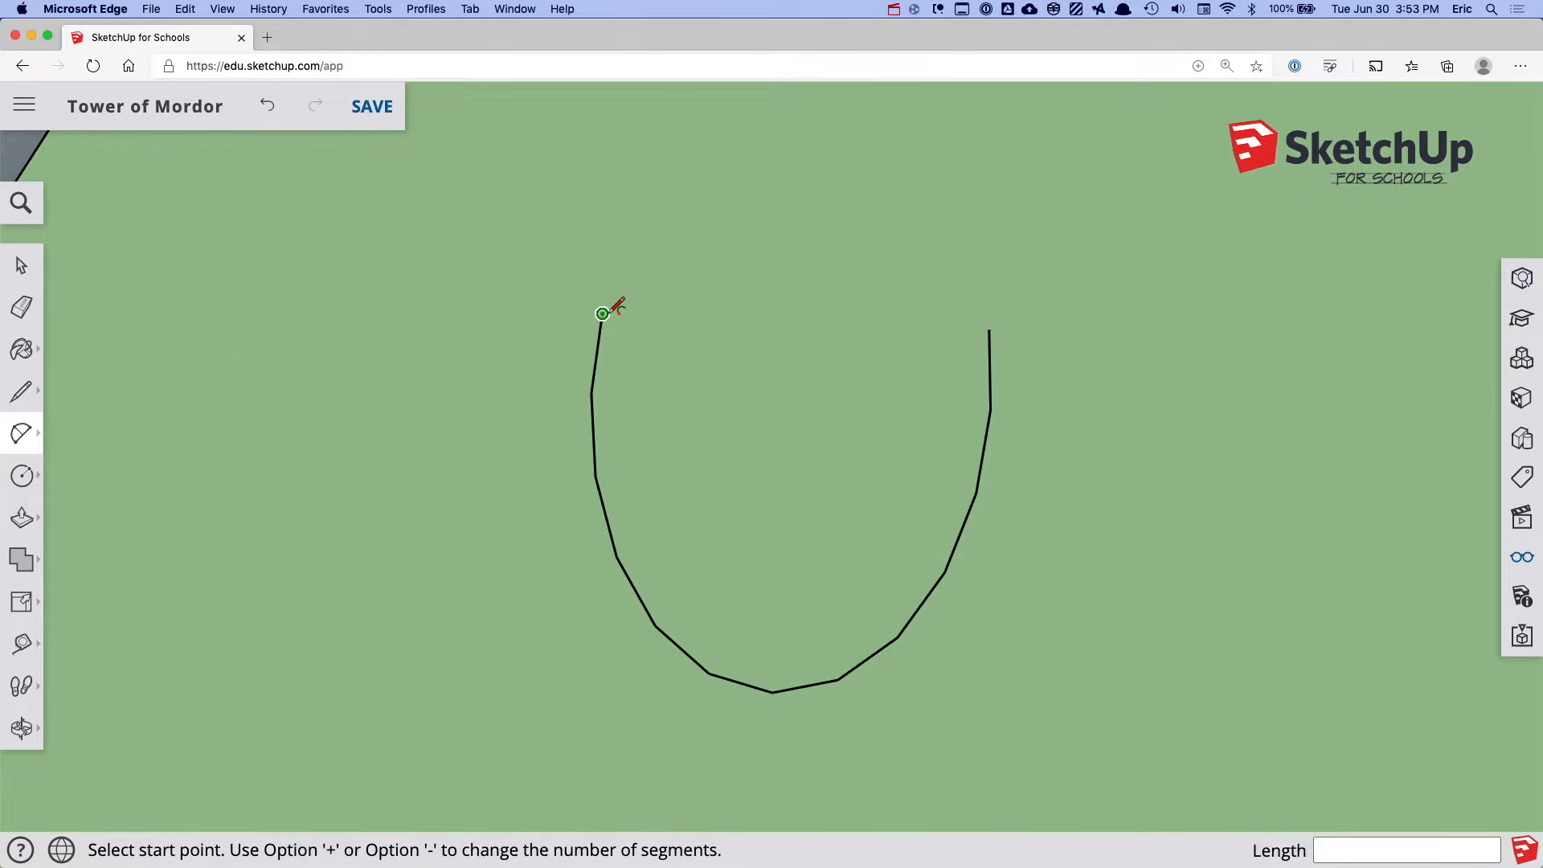
left_click(988, 329)
left_click(794, 379)
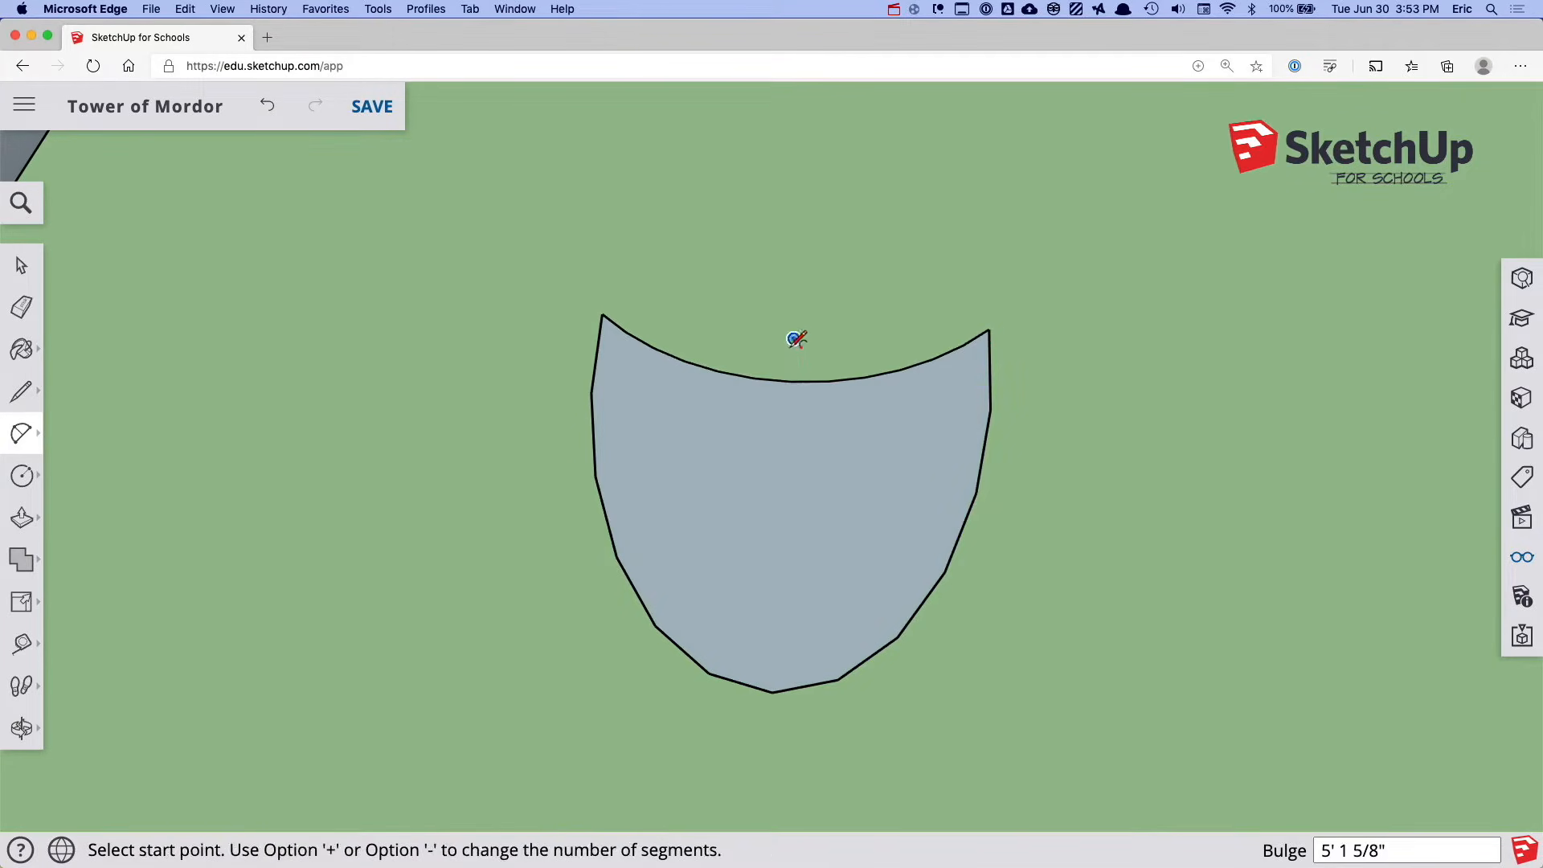
key("space")
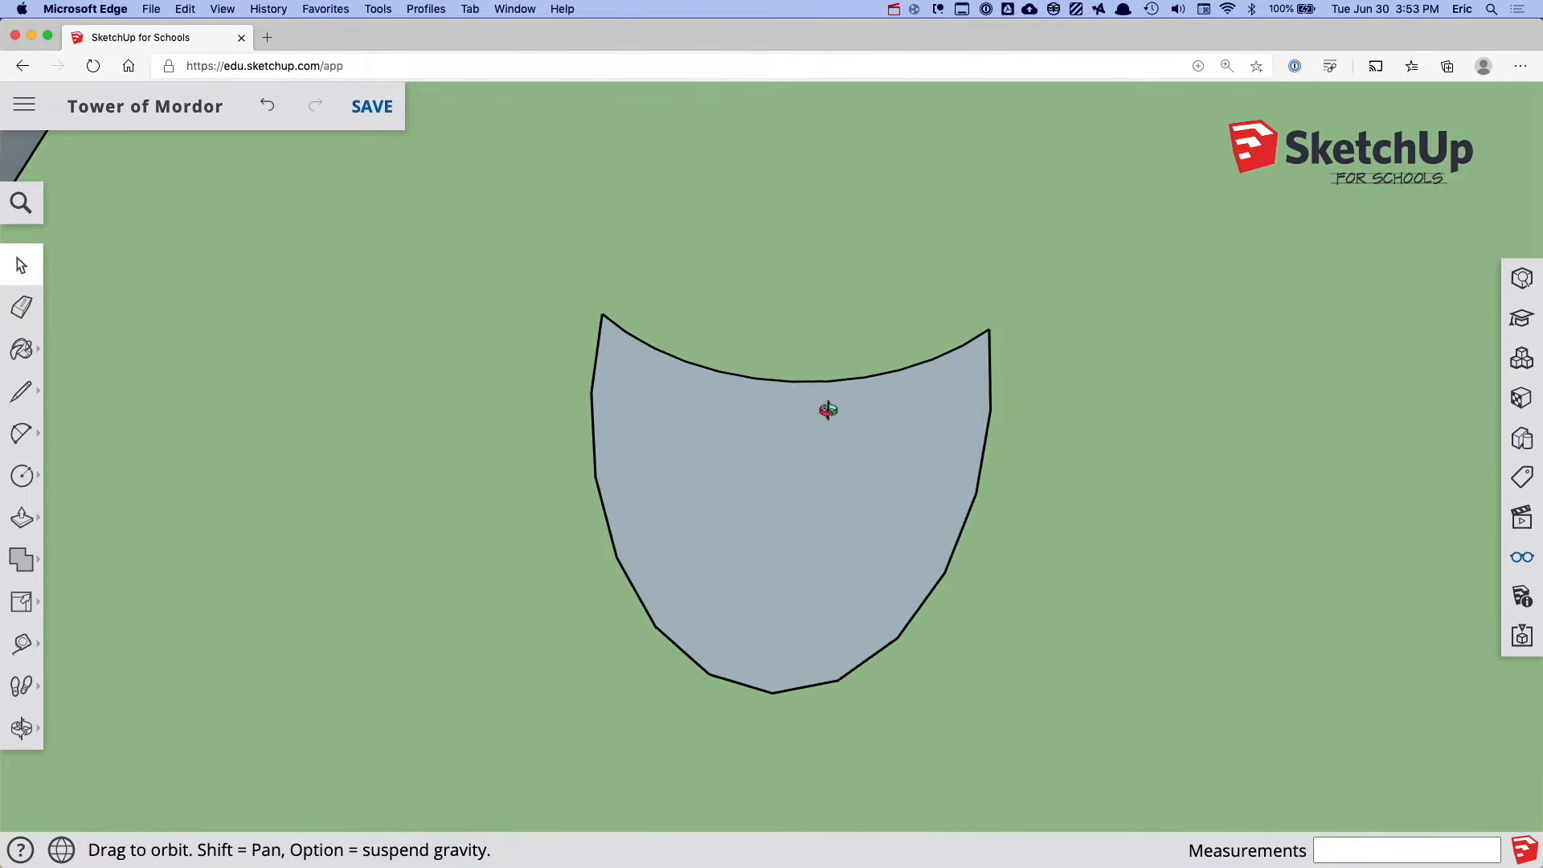
Scale the inner arc along the green axis by 3.86 to form a crescent
middle_click_drag(834, 410, 630, 346)
left_click(811, 402)
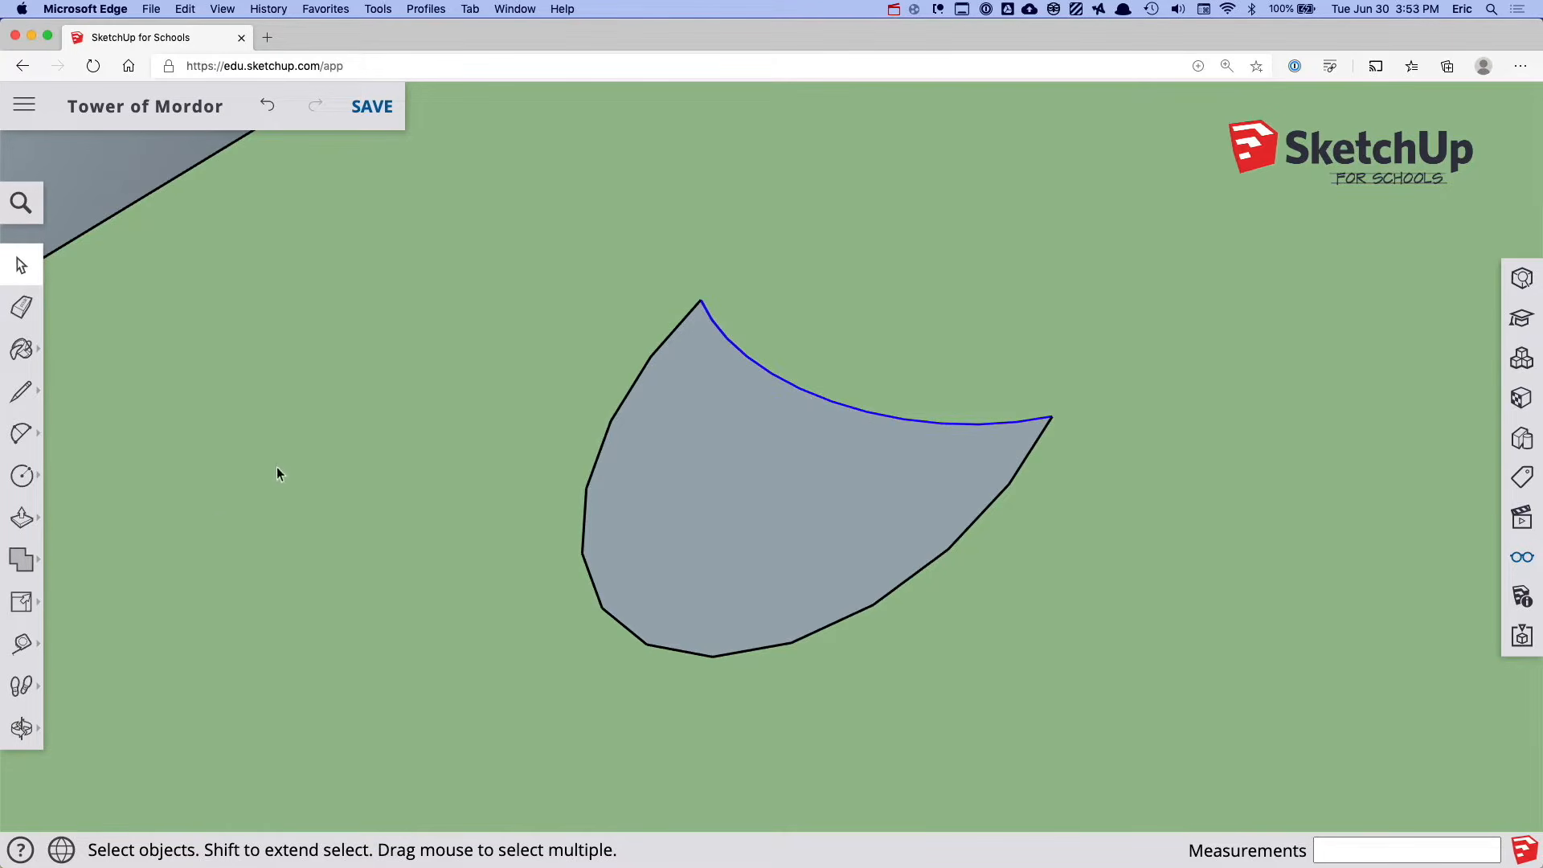
left_click(36, 606)
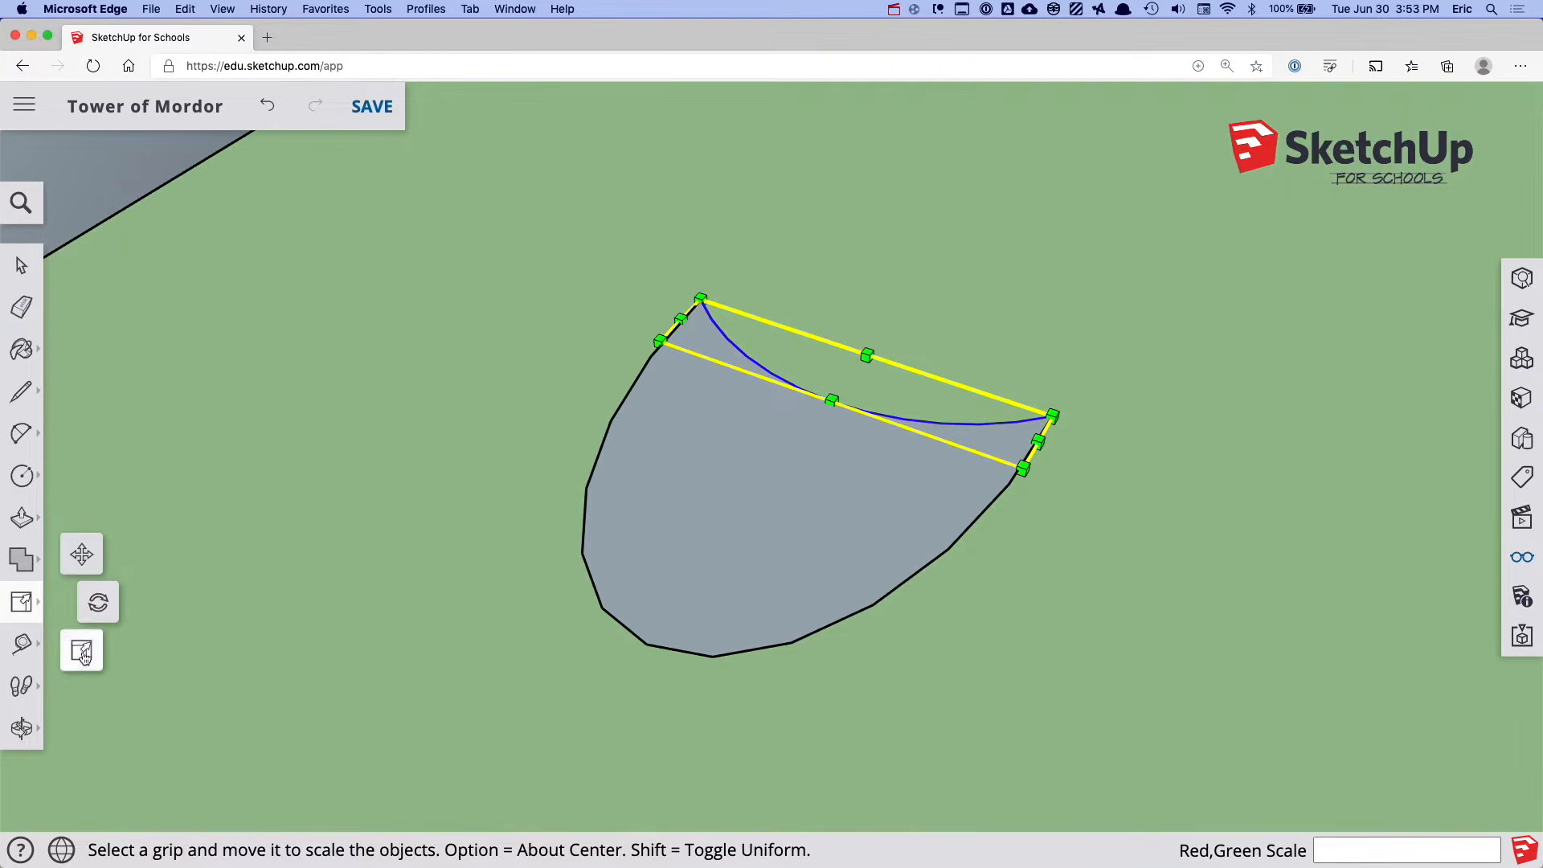
left_click_drag(832, 400, 700, 556)
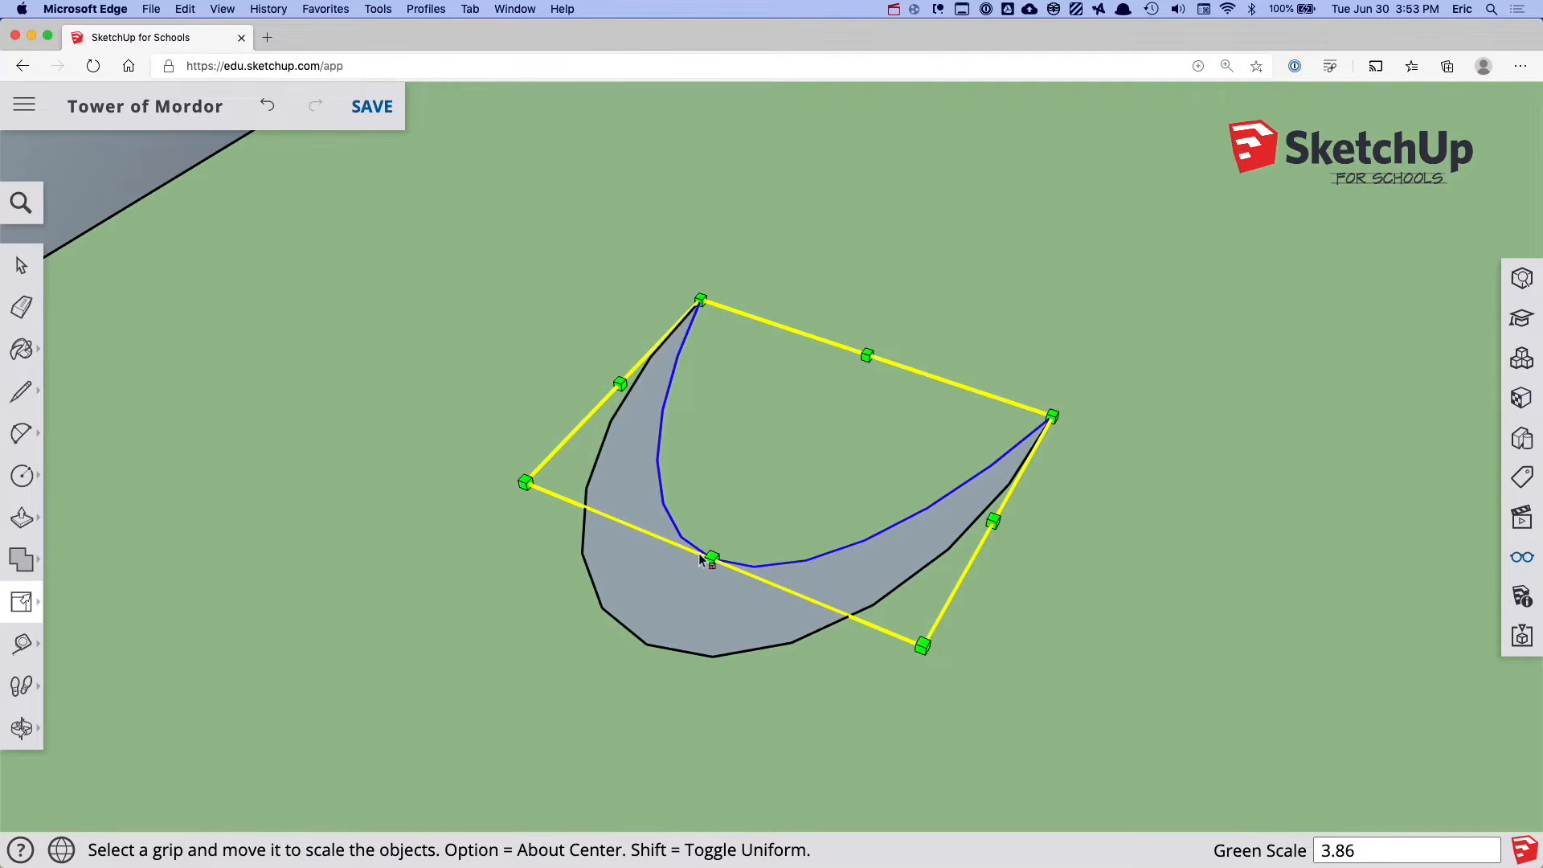
key("space")
left_click(792, 446)
middle_click_drag(795, 447, 597, 467)
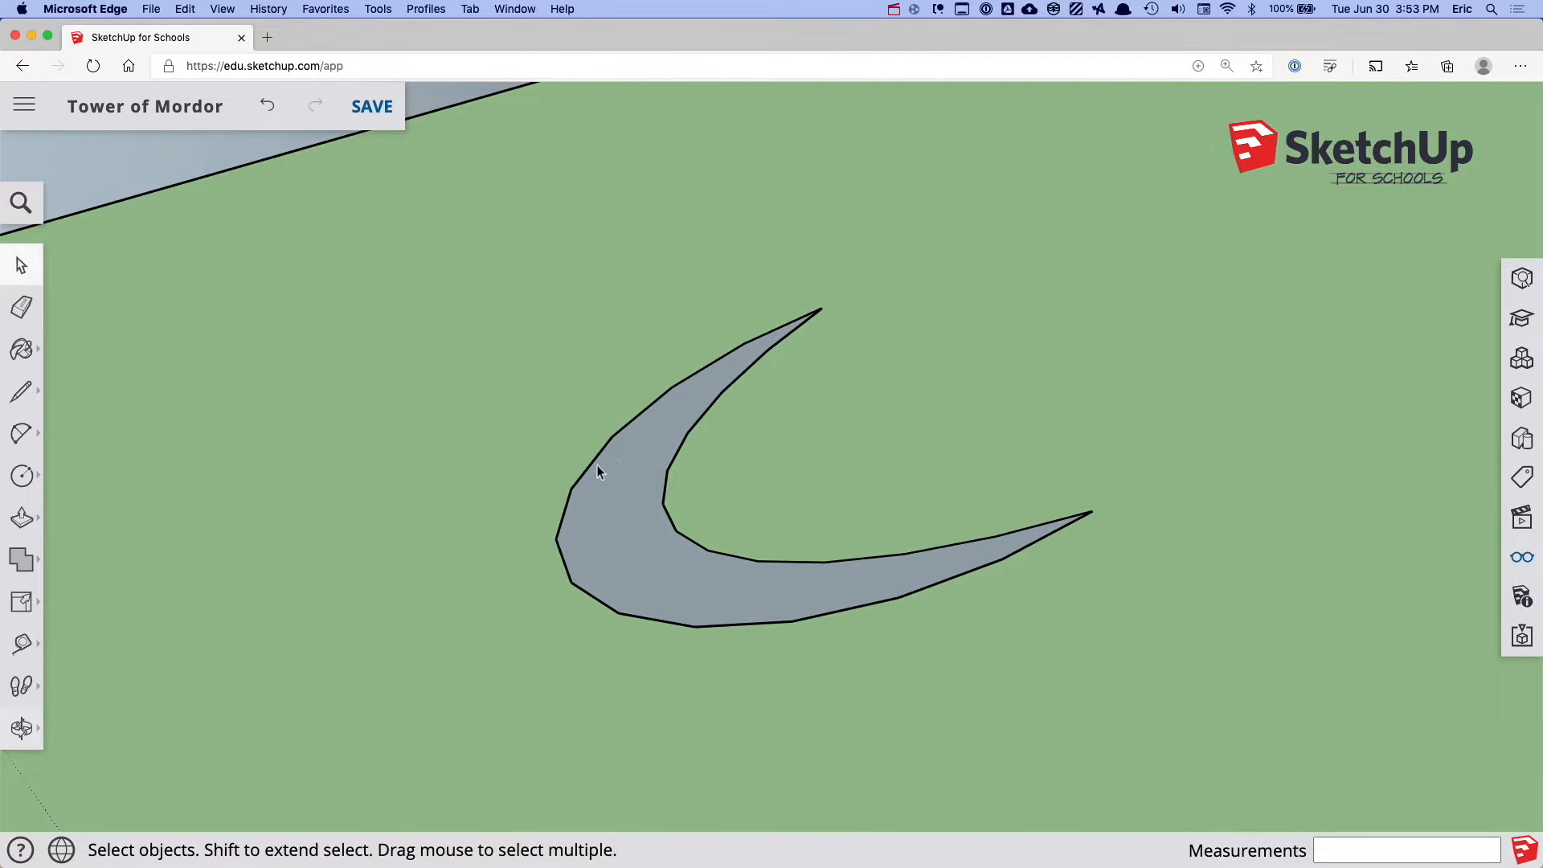
Rotate the crescent's inner arc by about 11 degrees around the line joining its two tips, tilting it out of the ground plane
left_click(704, 418)
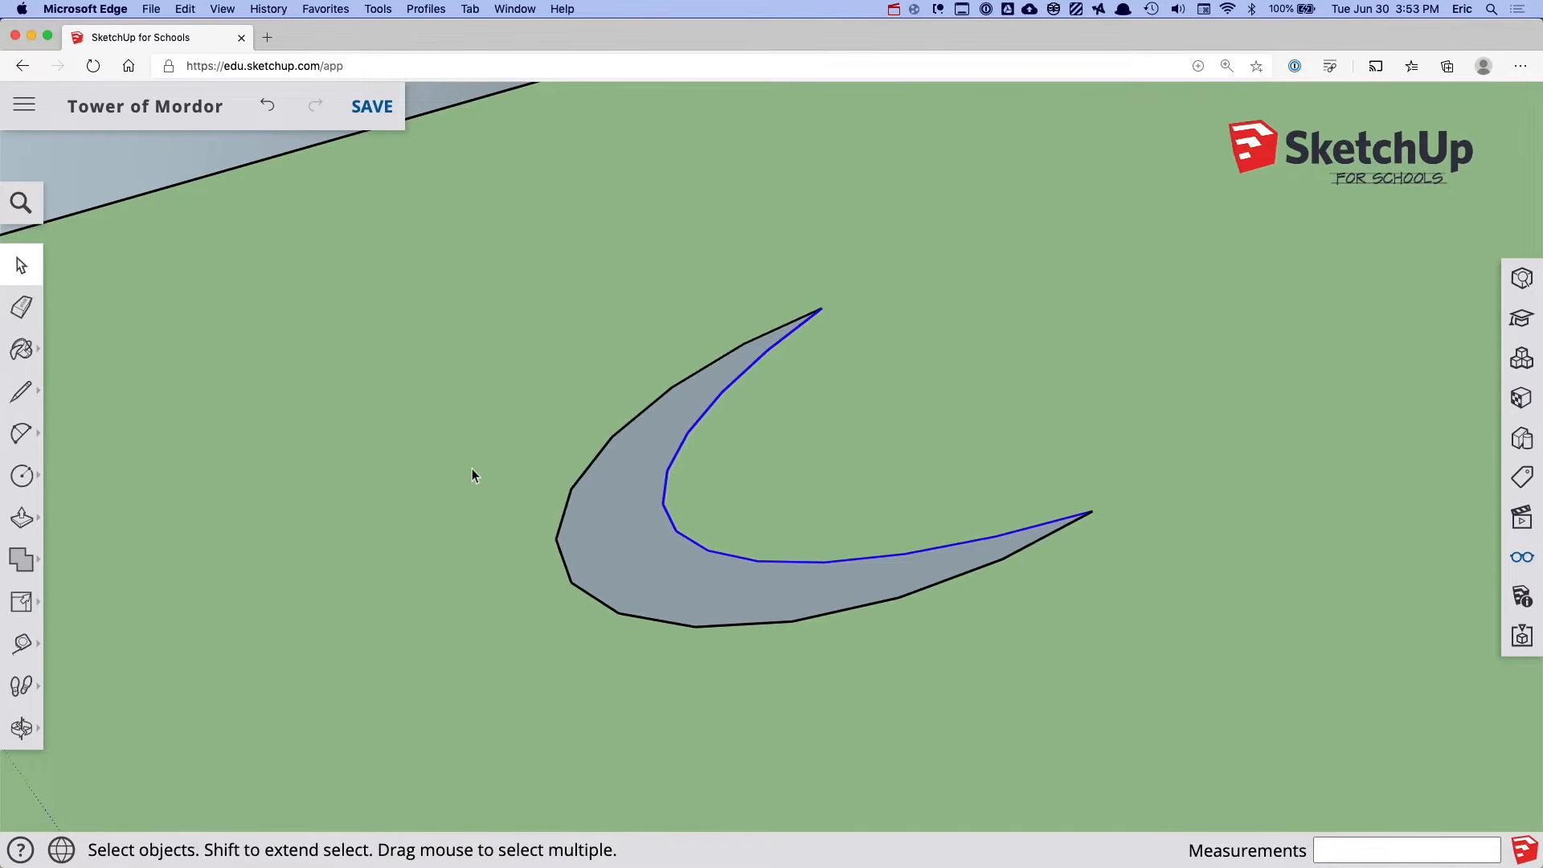
left_click(21, 601)
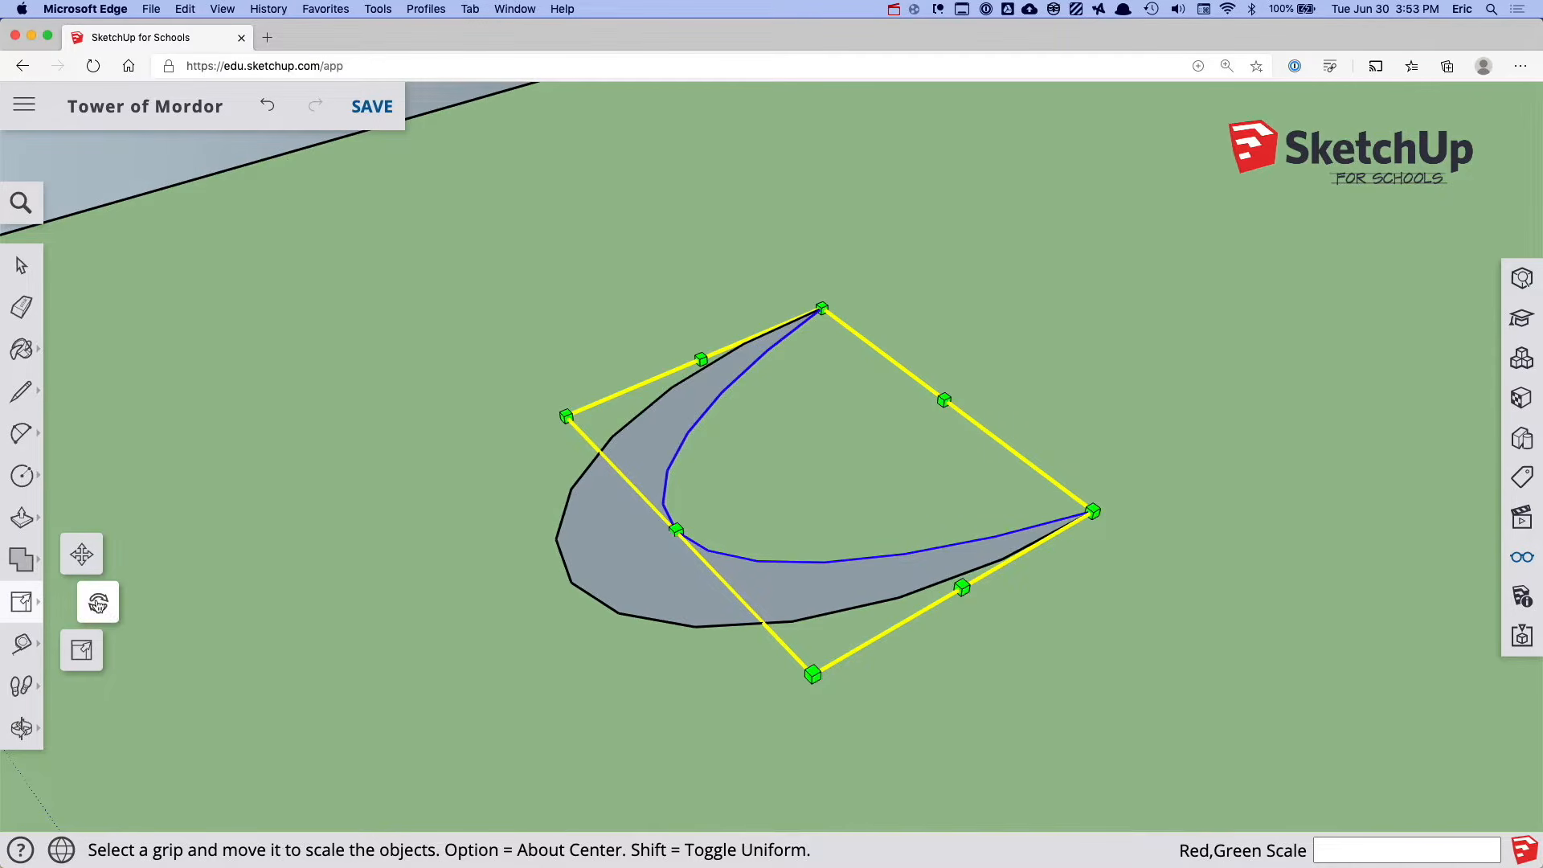
left_click(98, 603)
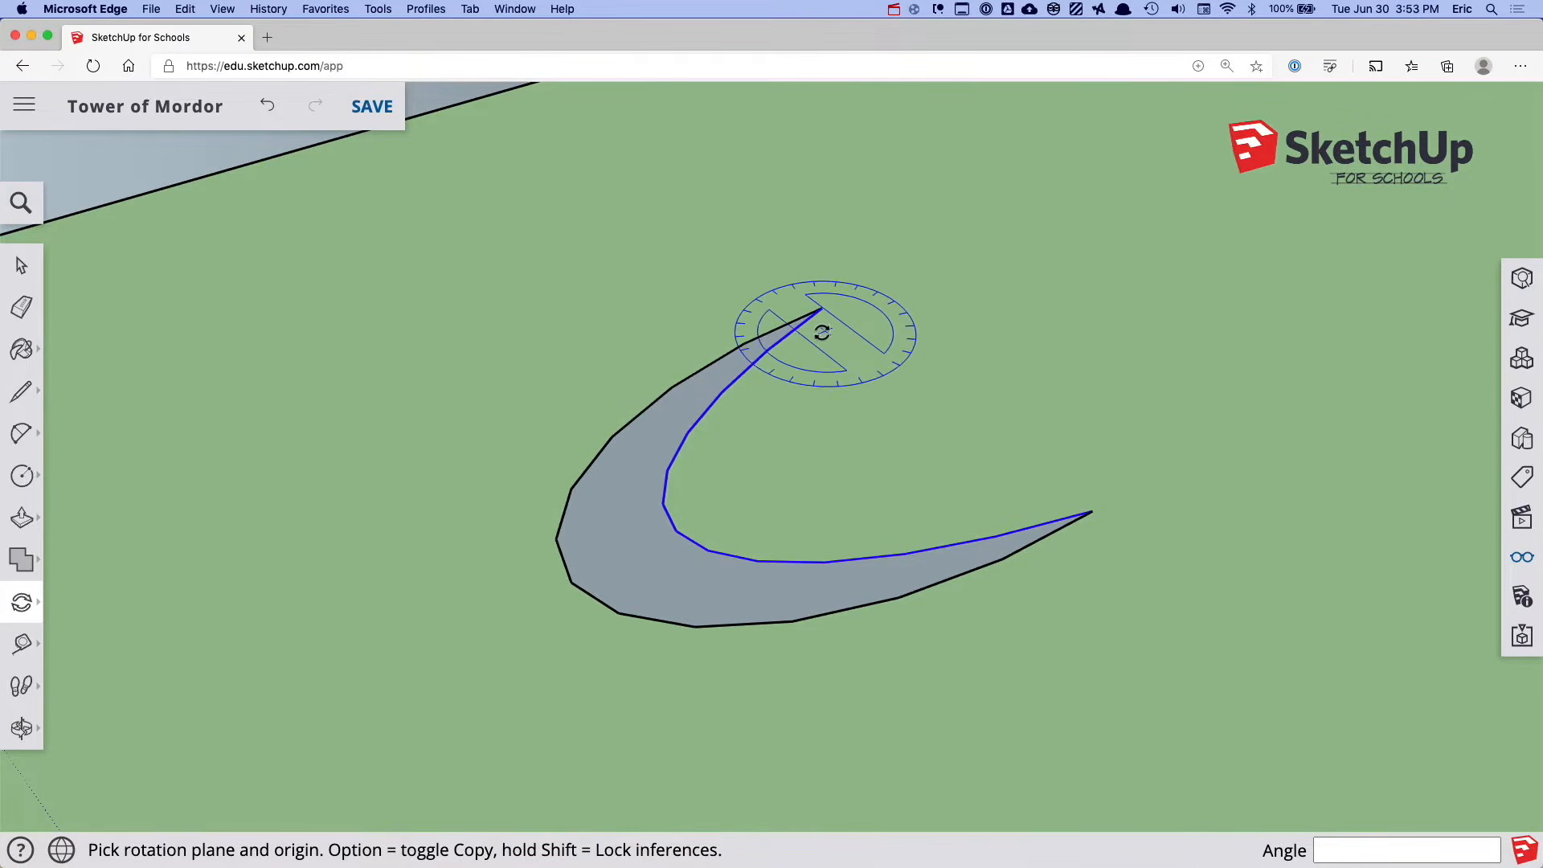
left_click_drag(831, 313, 848, 330)
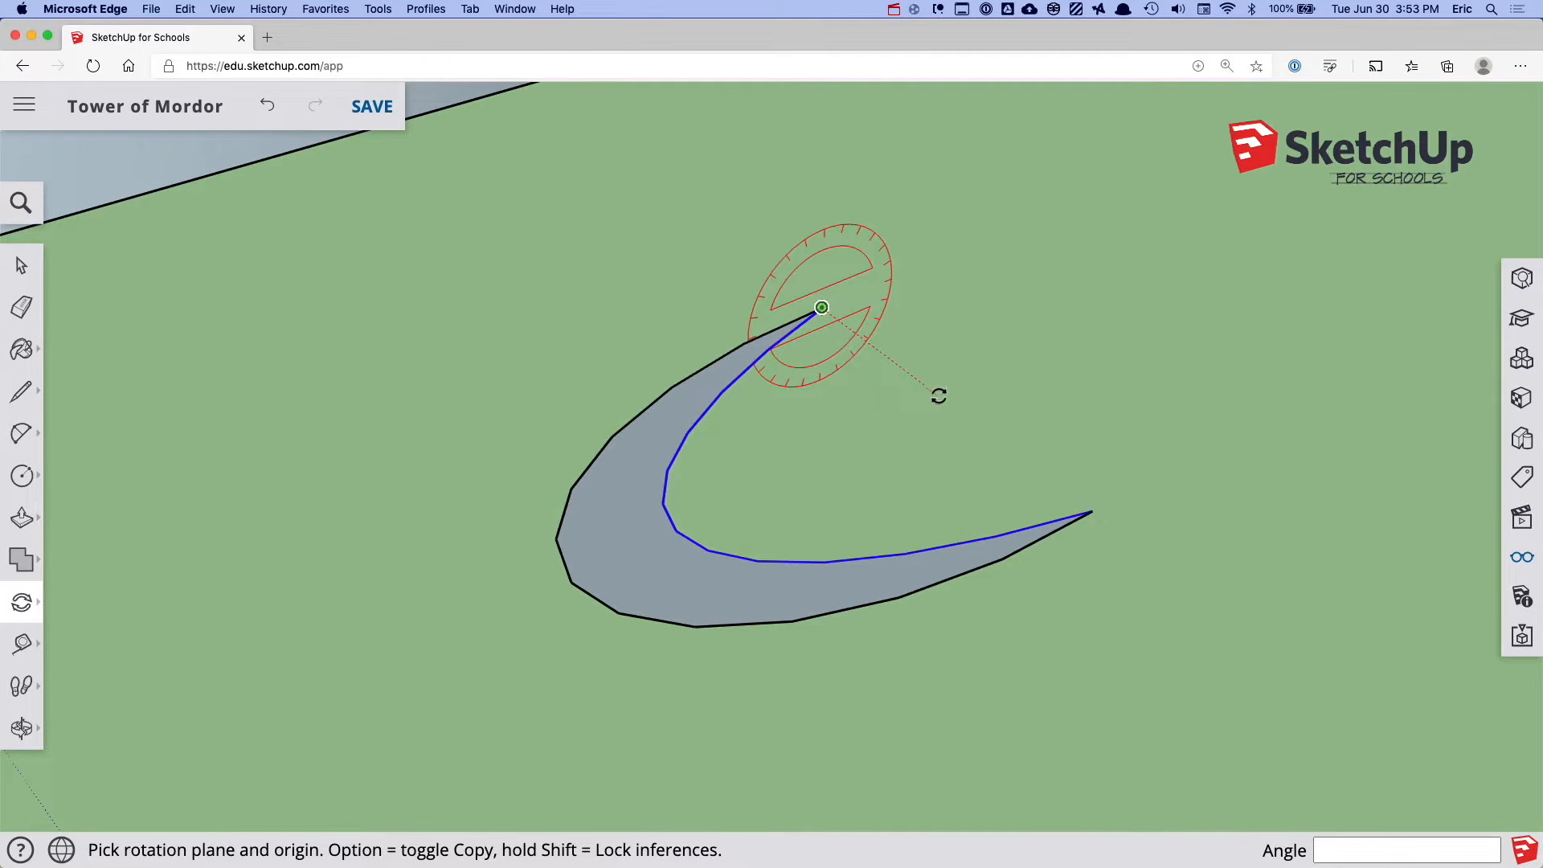
left_click(1091, 510)
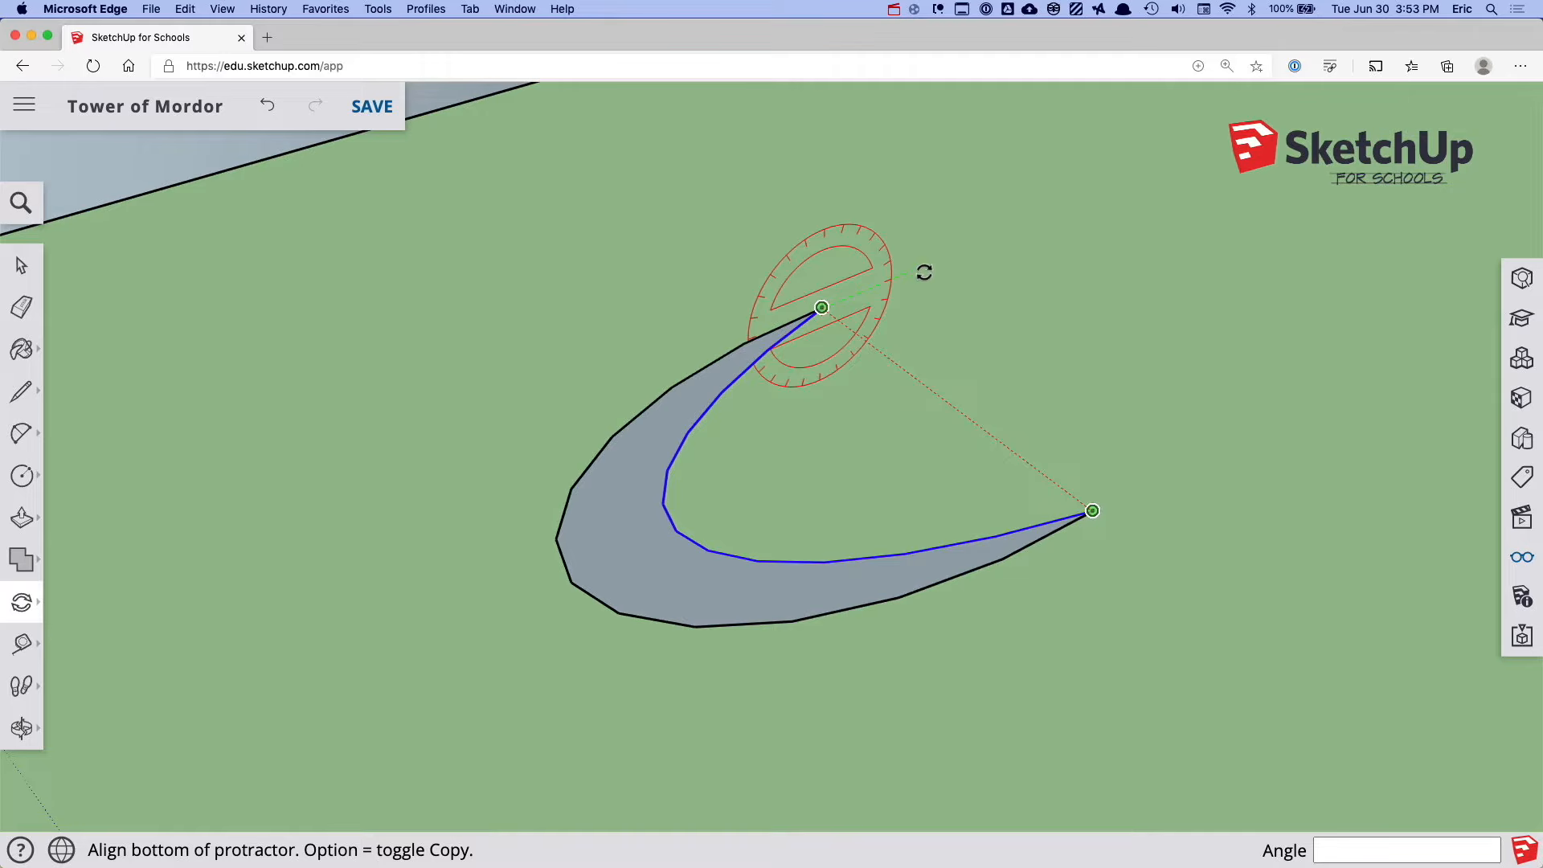
left_click(983, 233)
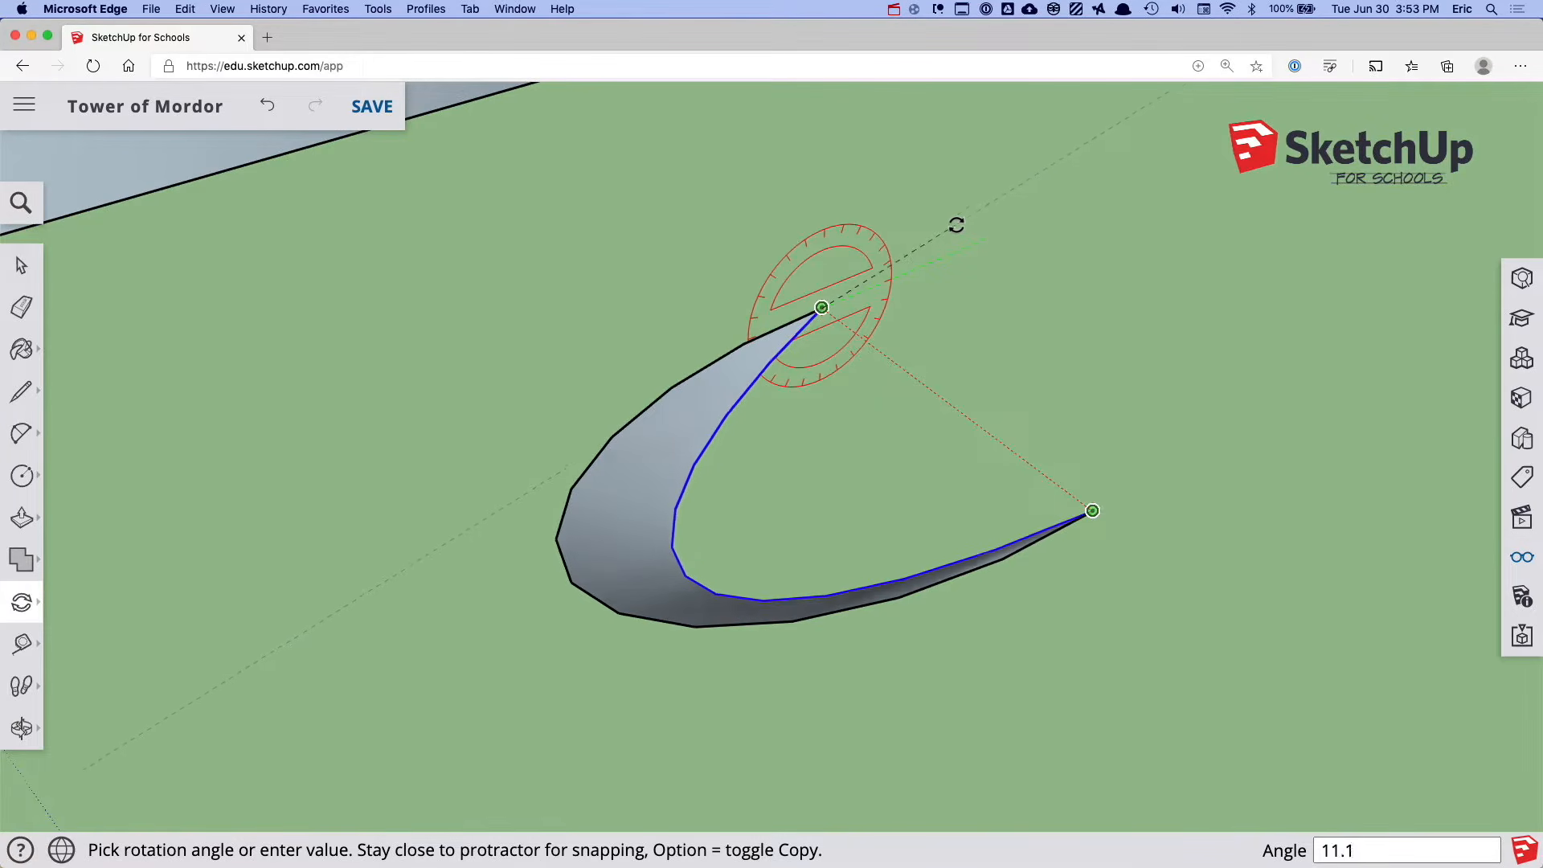
left_click(953, 225)
middle_click_drag(1006, 403, 1147, 434)
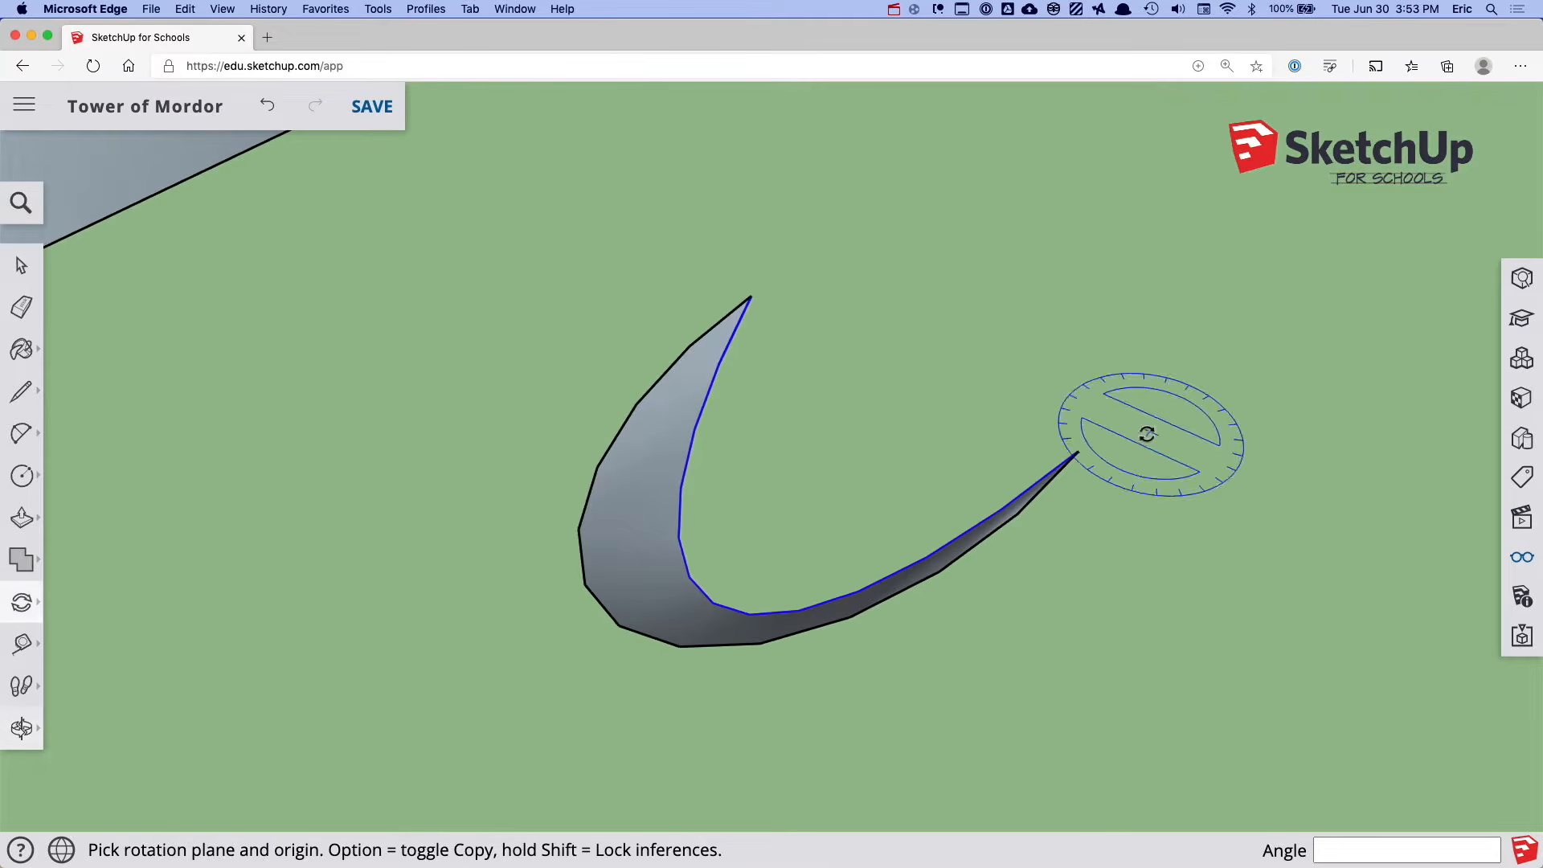
Draw a 24-sided circle centred between the crescent's two tips with a radius of about 9' 3"
middle_click_drag(903, 335, 1102, 466)
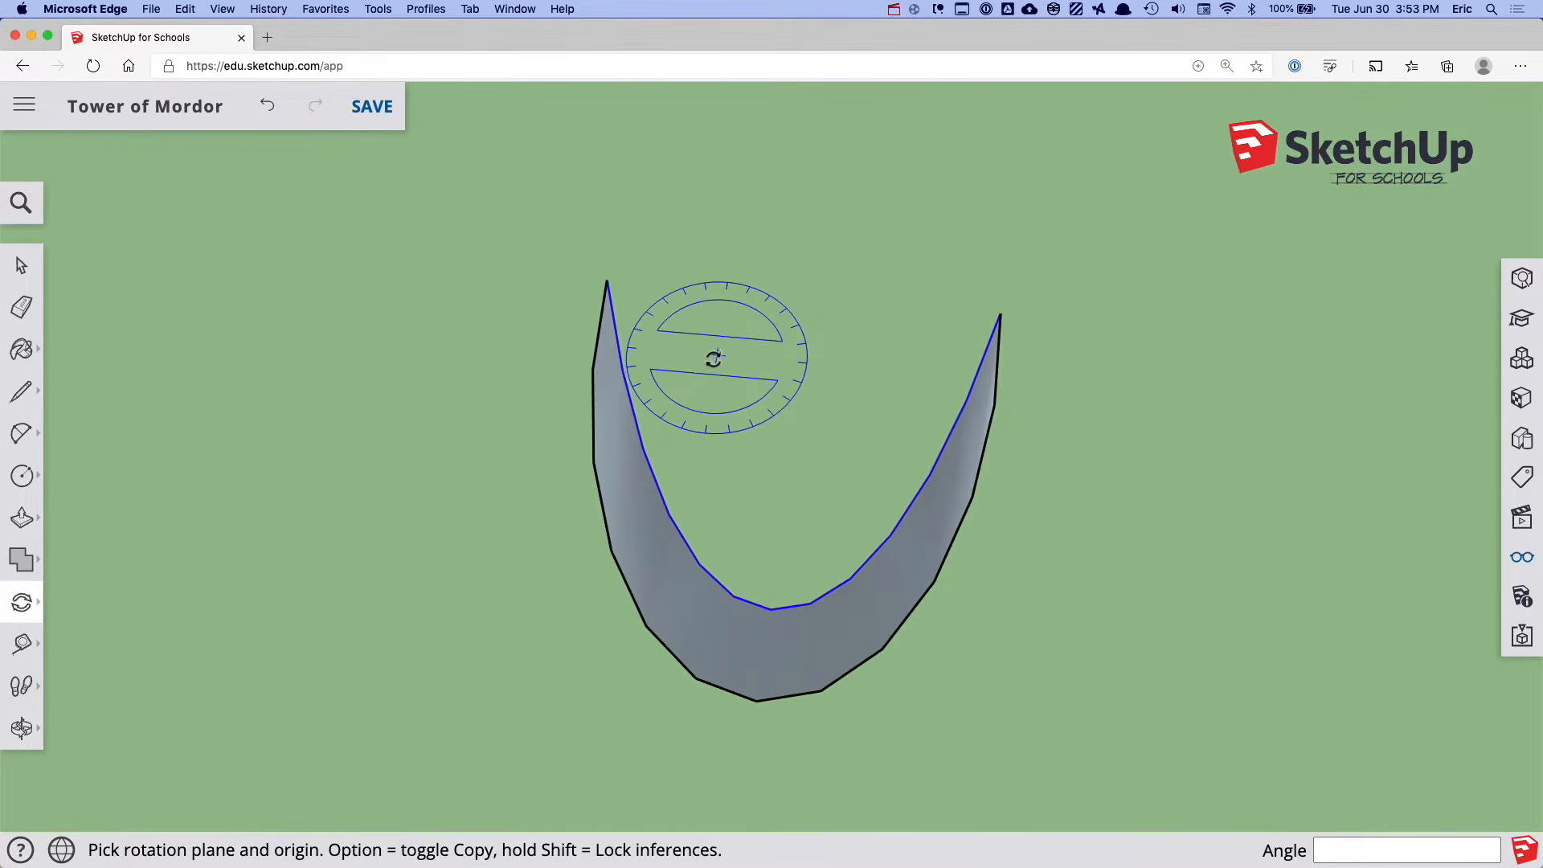
left_click(24, 476)
left_click(124, 473)
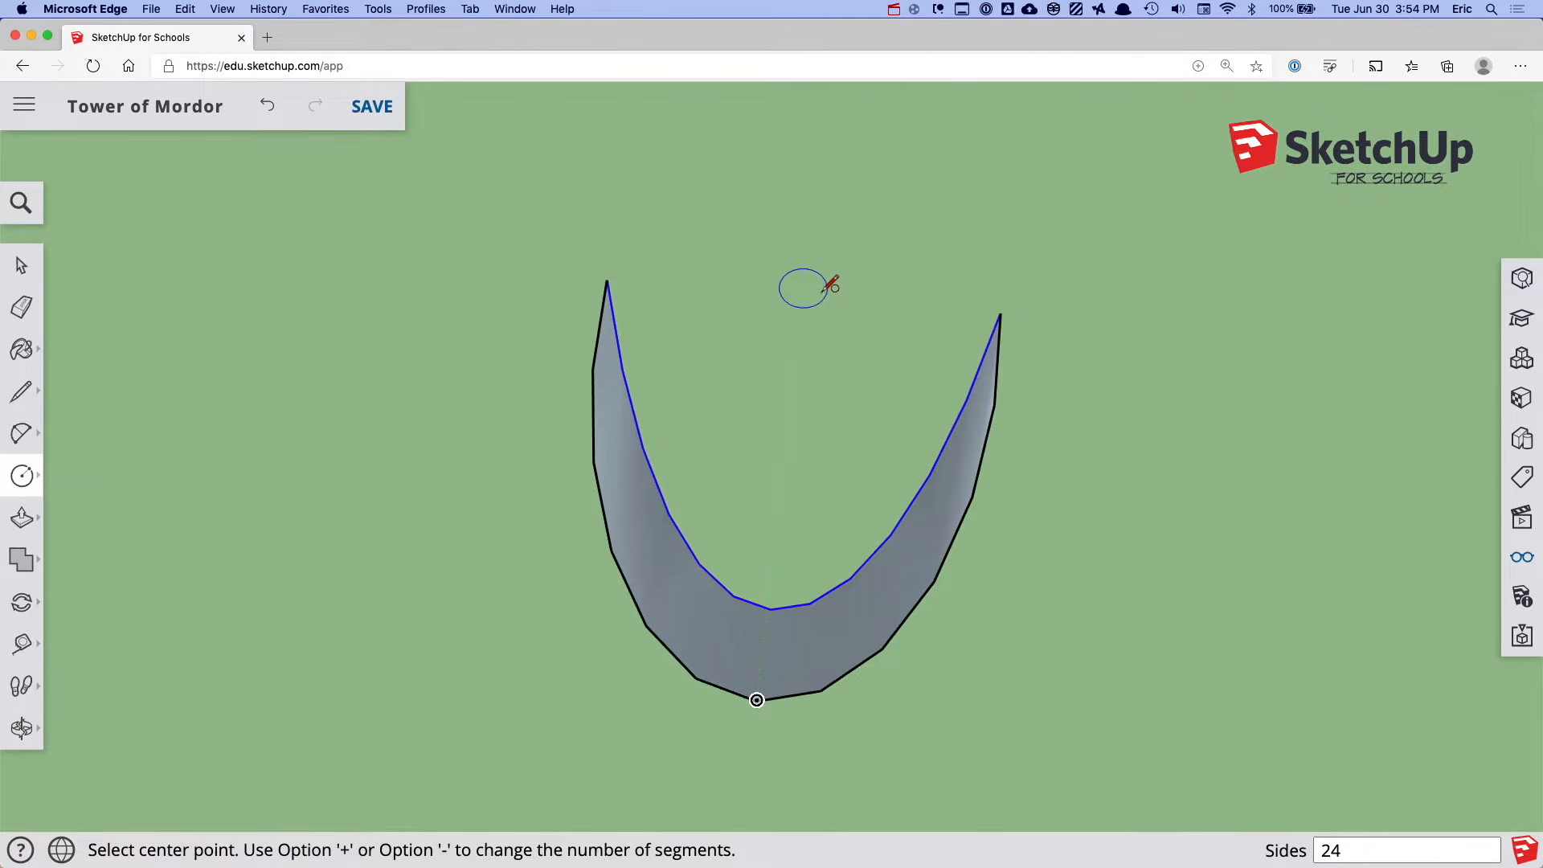
left_click(1001, 313)
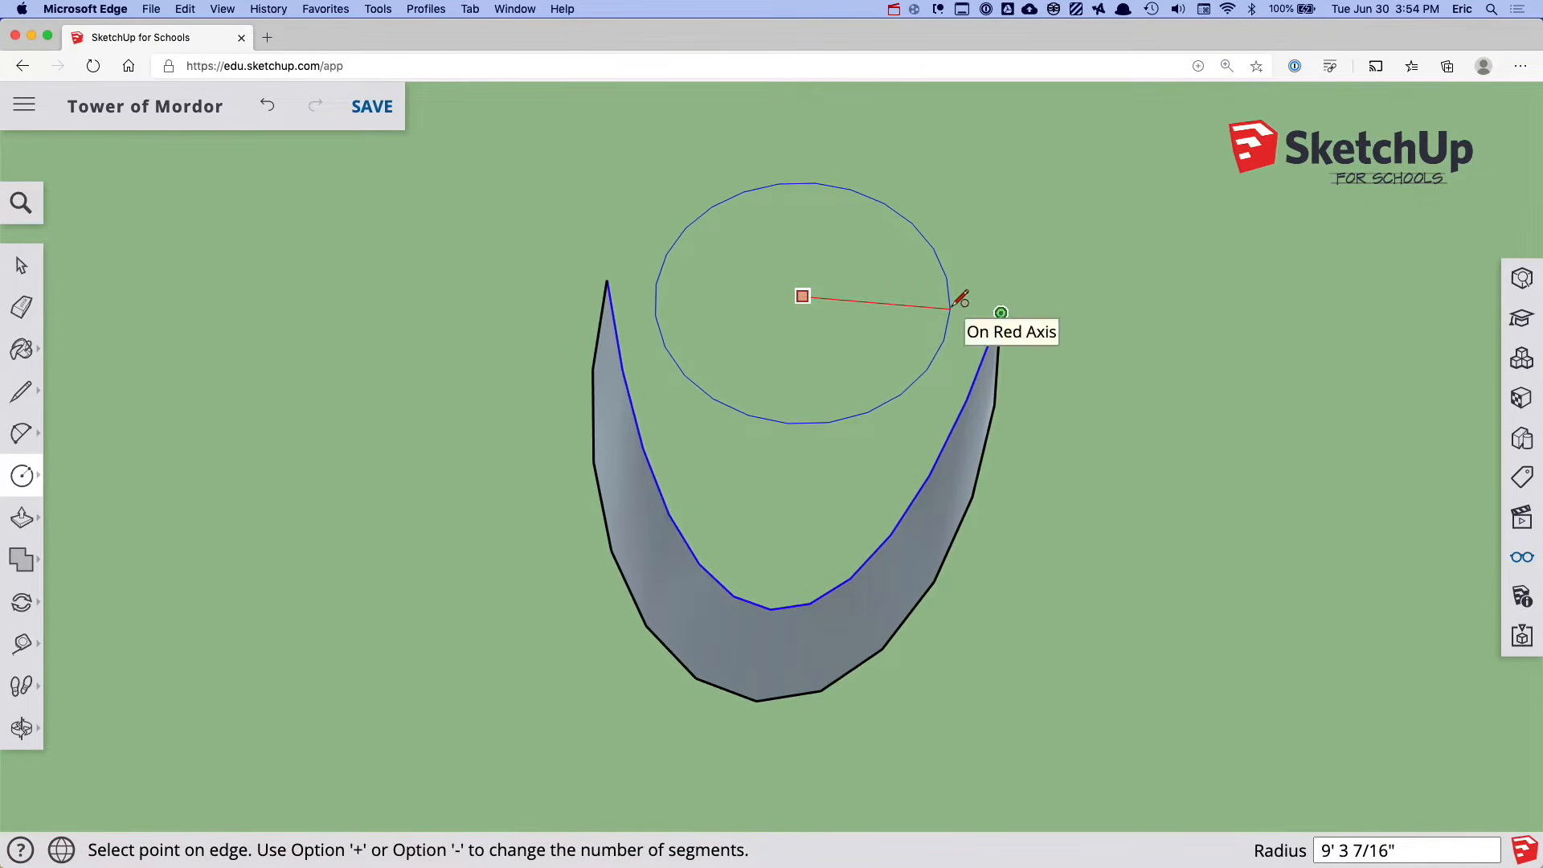
left_click(951, 306)
Scale the circle down along the green axis to flatten it into a wide, eye-shaped ellipse between the tips
key("space")
middle_click_drag(888, 432, 828, 365)
double_click(823, 360)
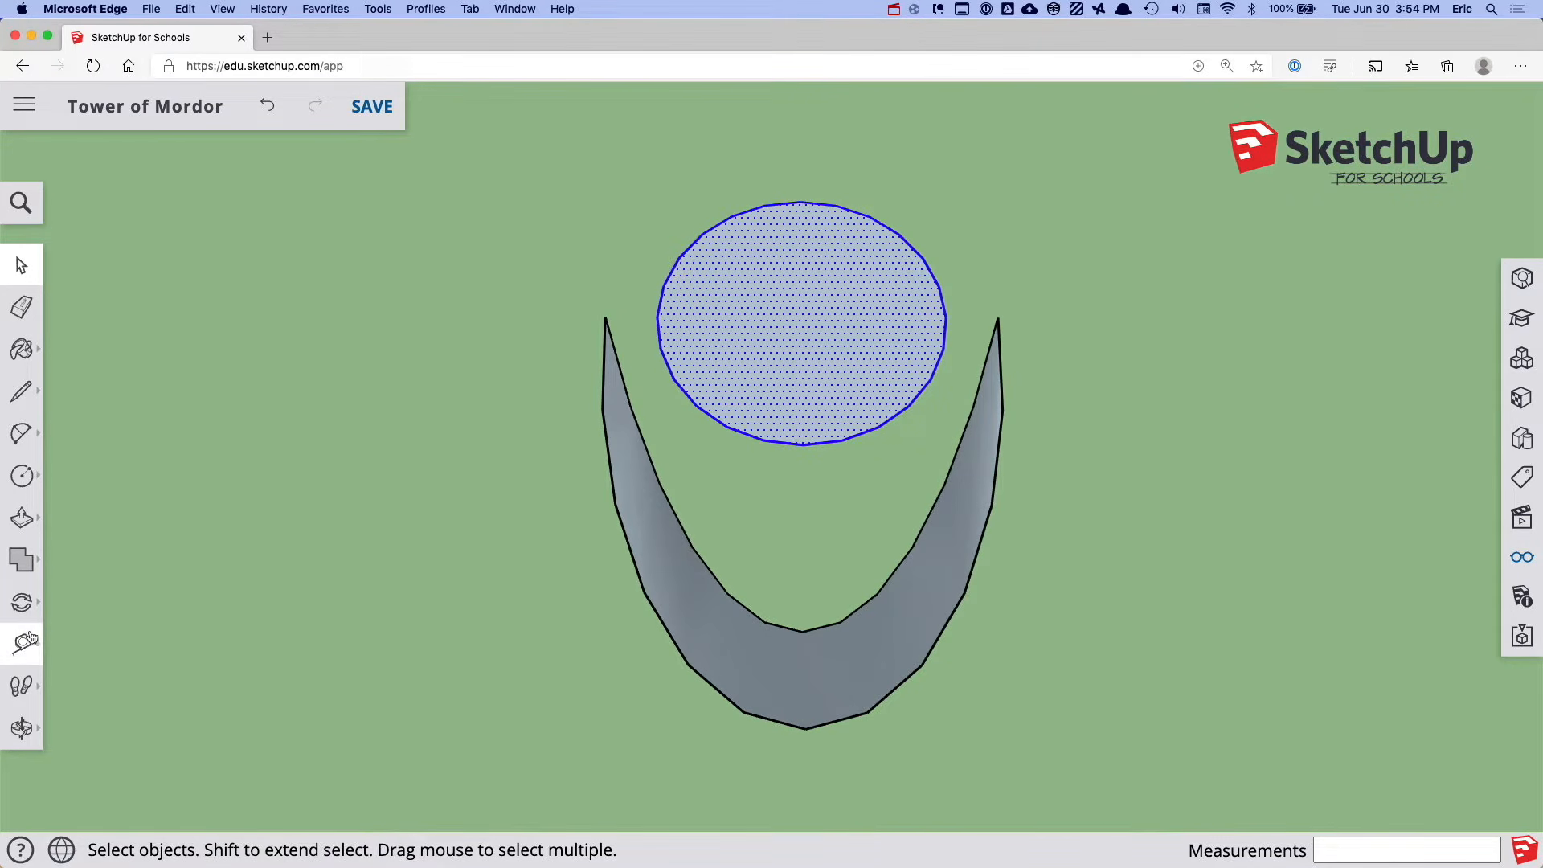
left_click(22, 602)
left_click(81, 645)
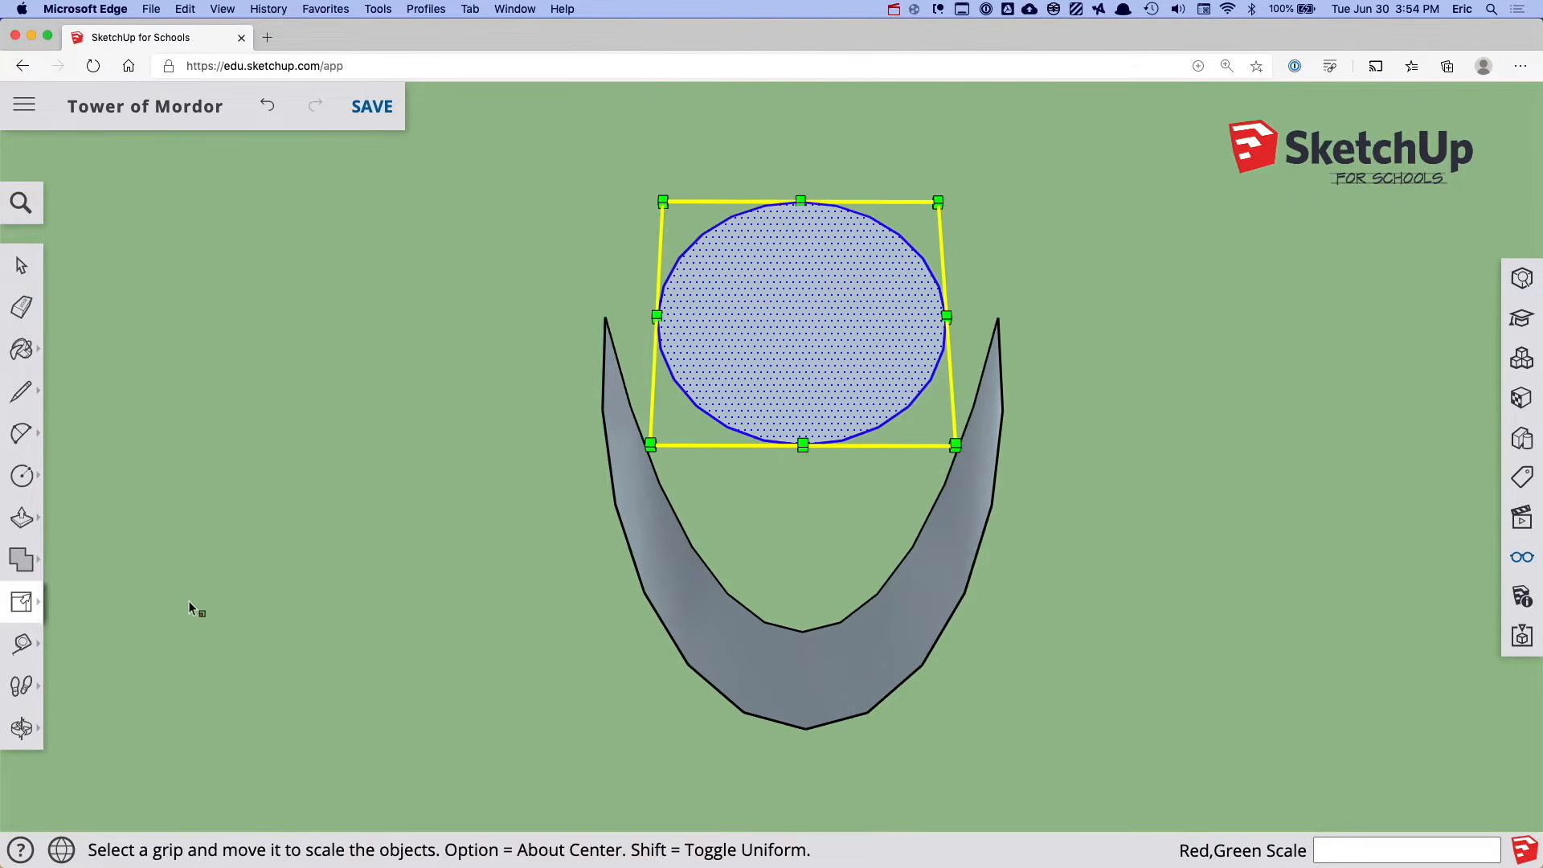
left_click_drag(801, 200, 802, 302)
middle_click_drag(852, 283, 595, 350)
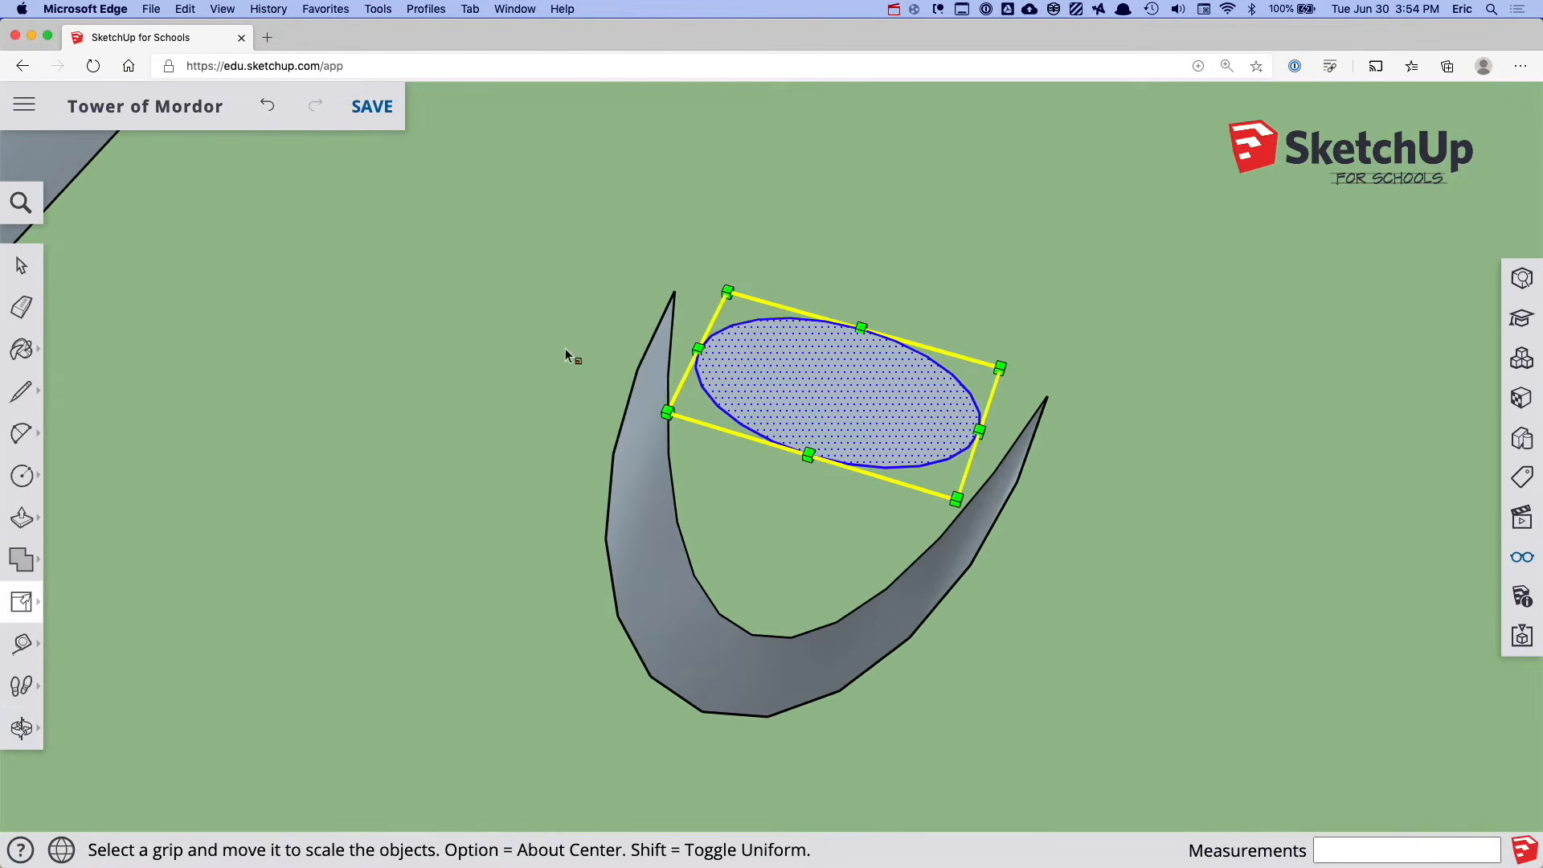
key("space")
left_click(467, 405)
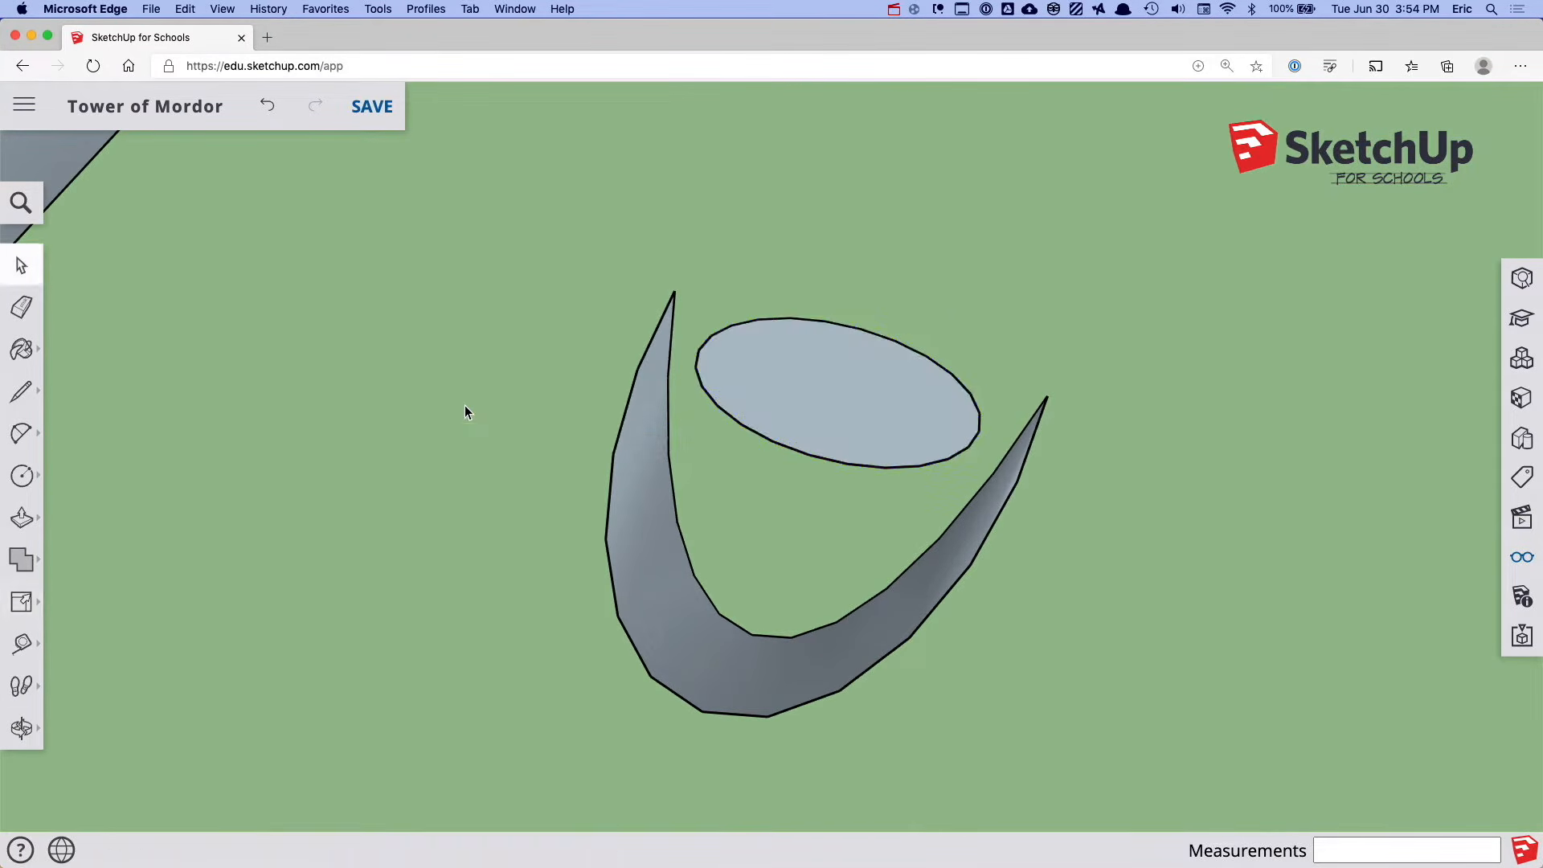
Draw a small circle with a radius of about 2' 8" at the centre of the ellipse
left_click(22, 475)
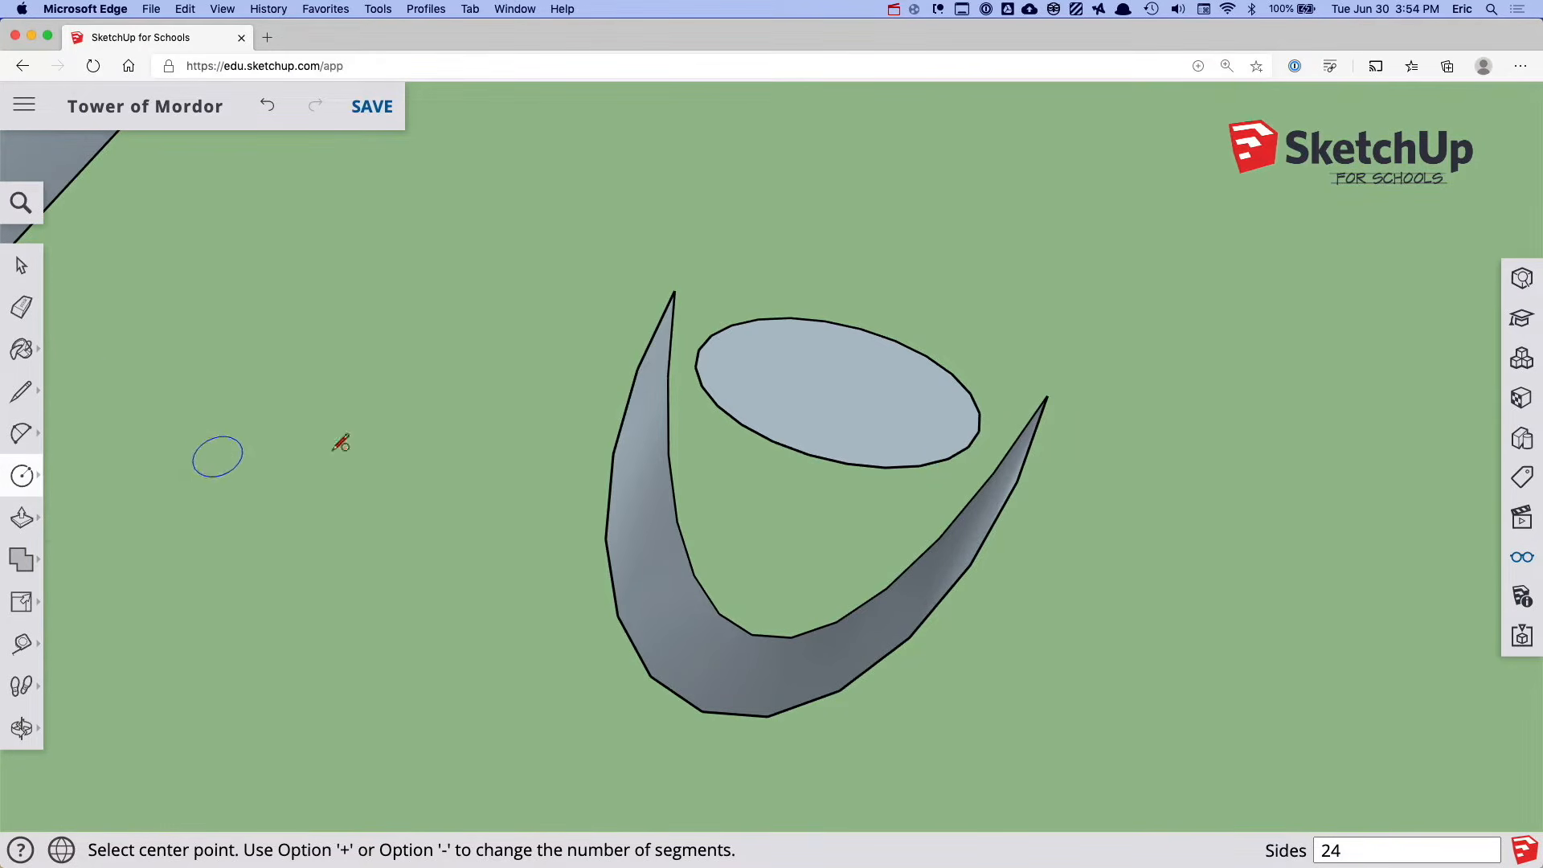
left_click(836, 390)
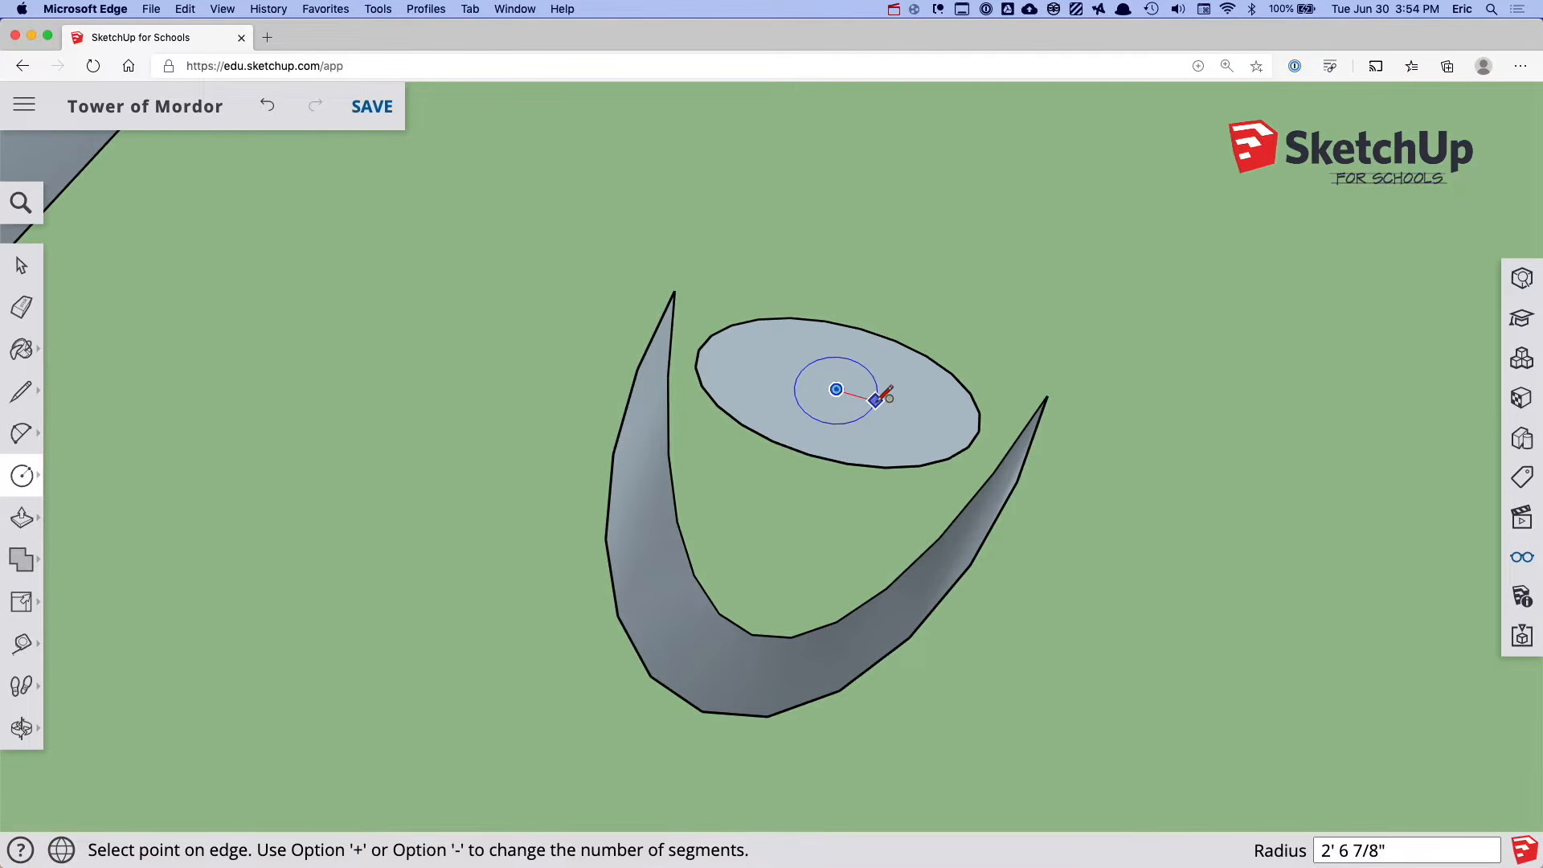
left_click(878, 400)
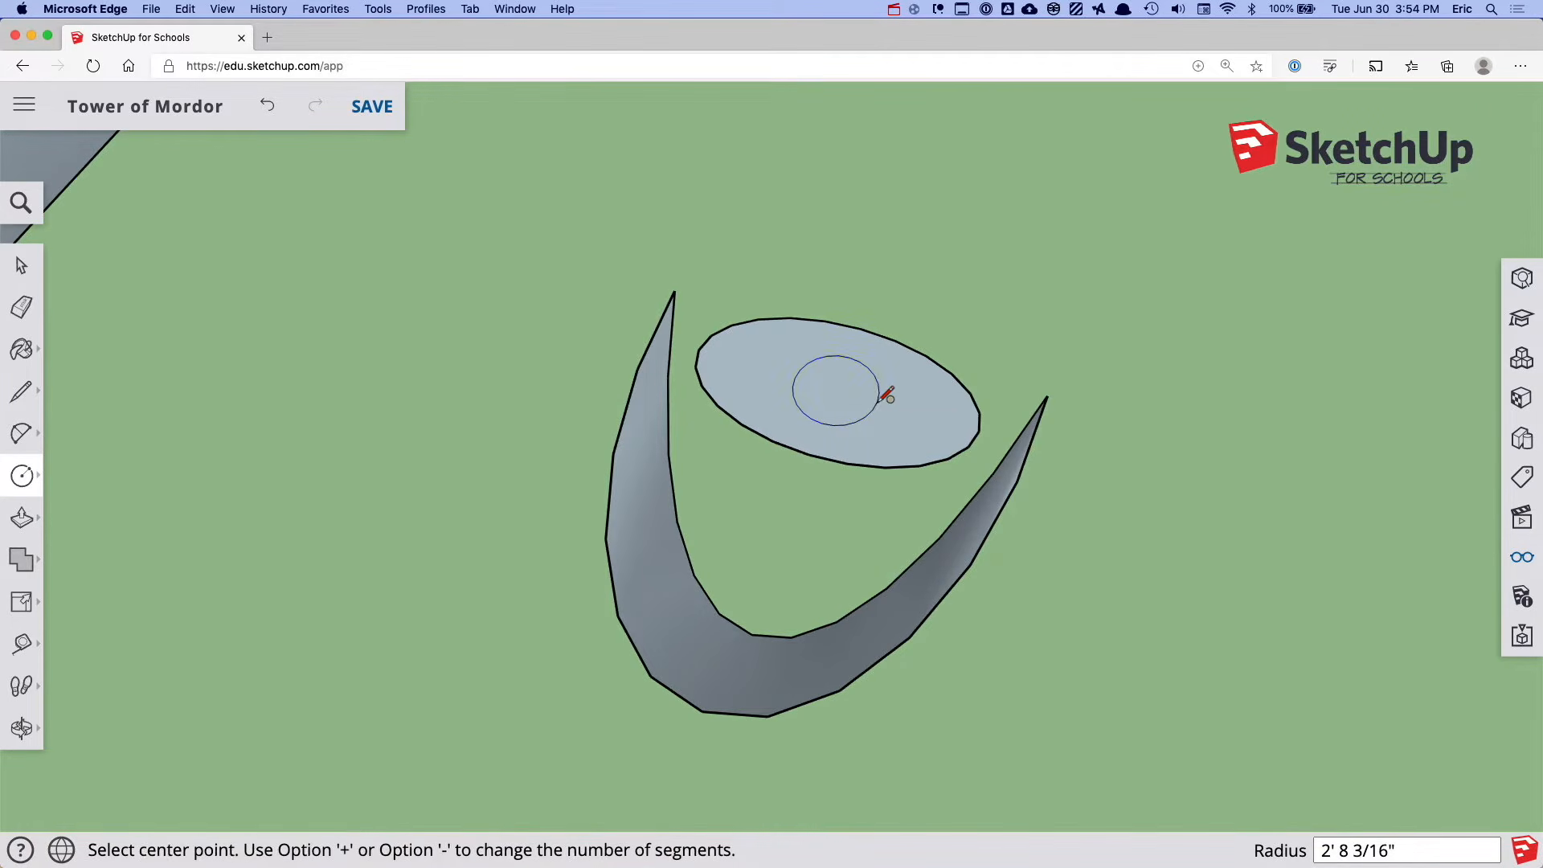
Narrow the small circle along the red axis about its centre to form a slim oval pupil
key("space")
left_click(830, 371)
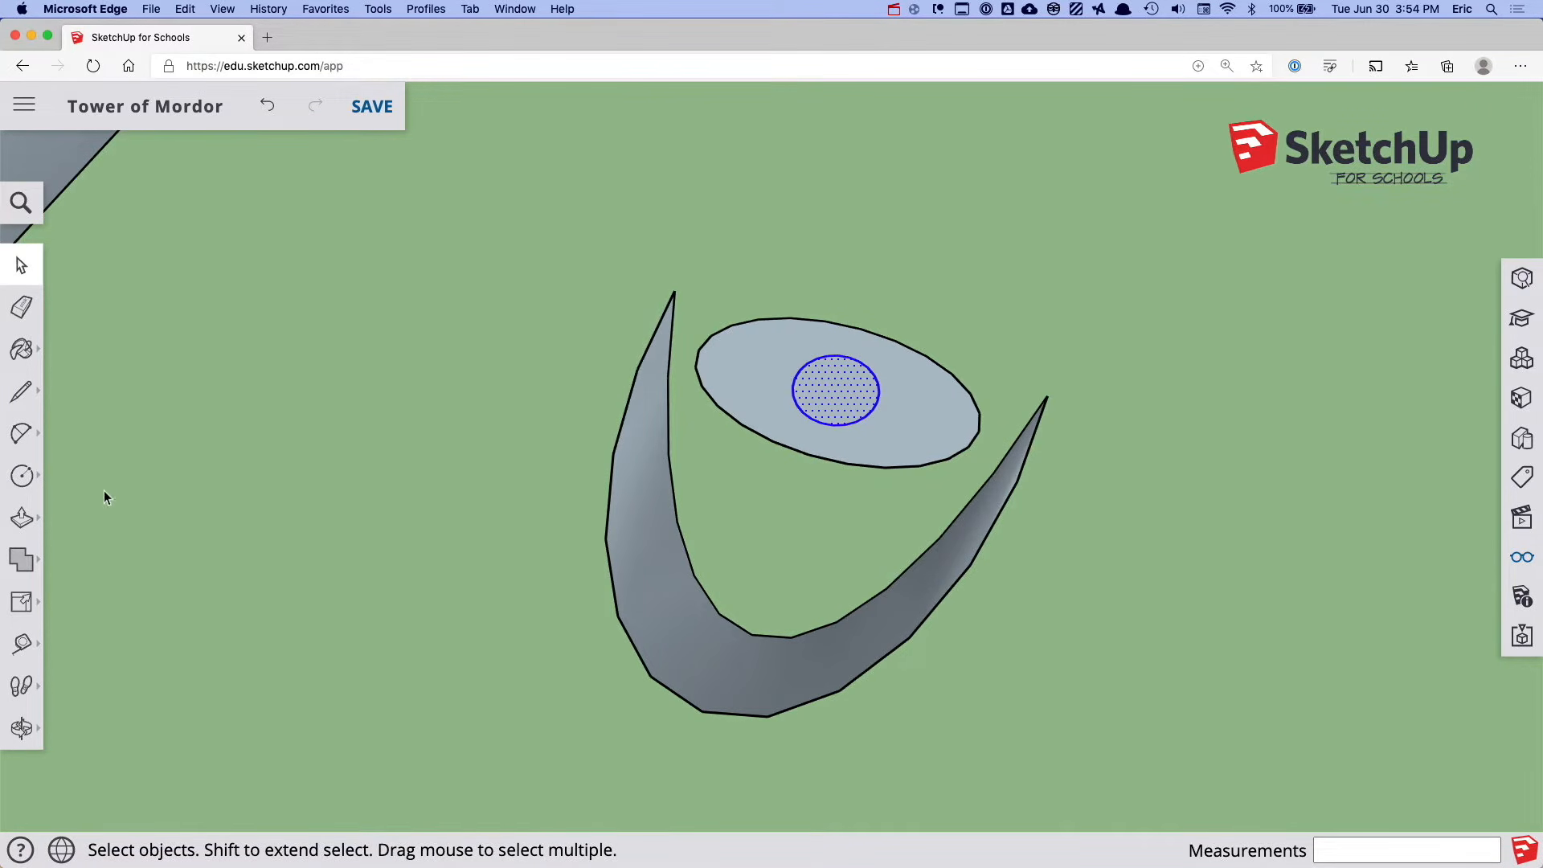
left_click(33, 603)
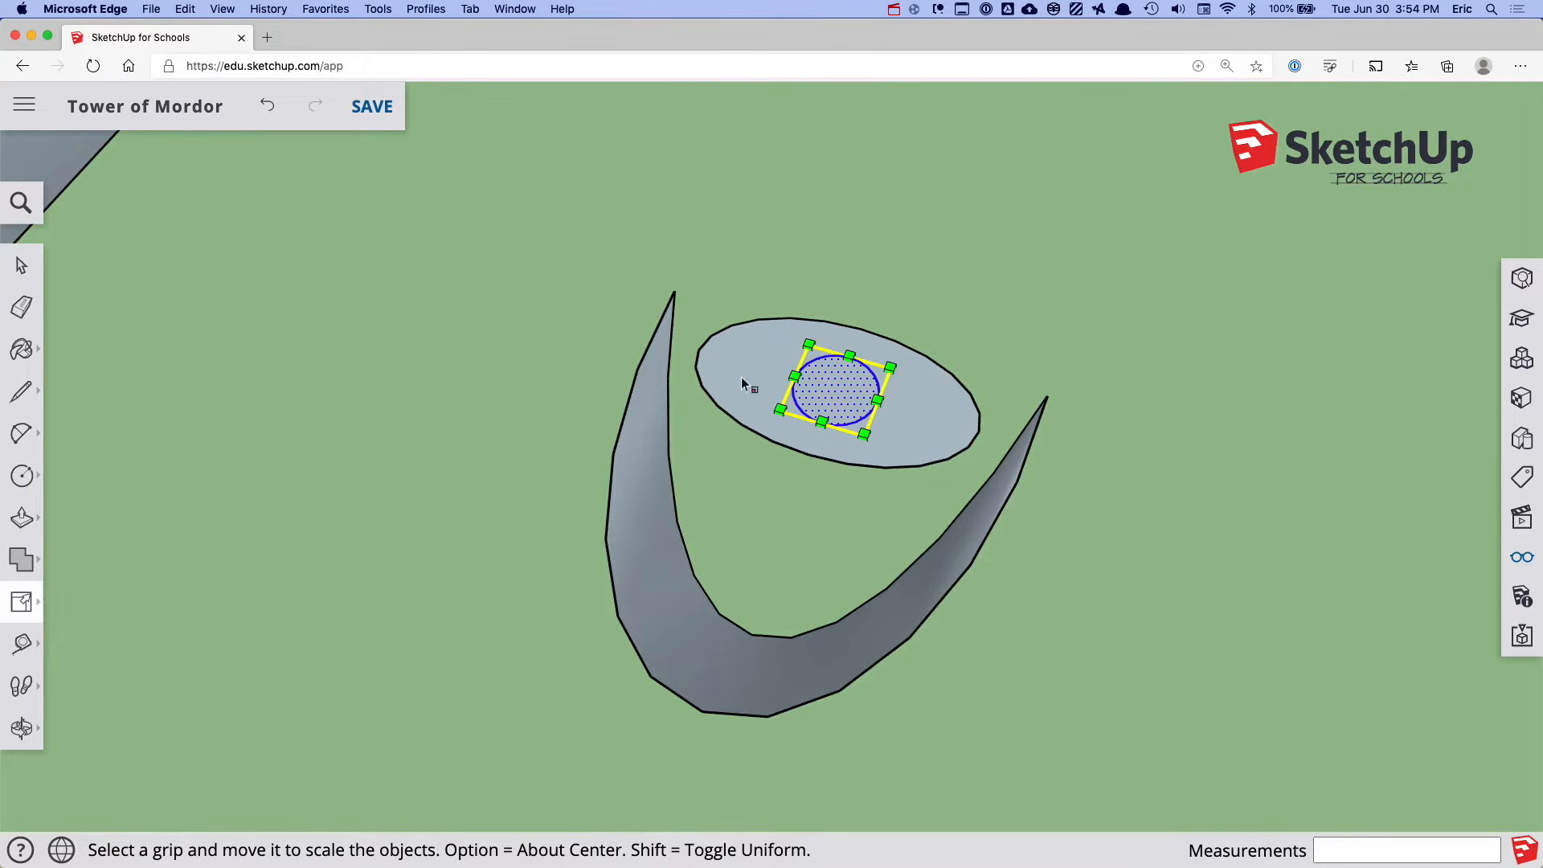
left_click_drag(876, 400, 856, 397)
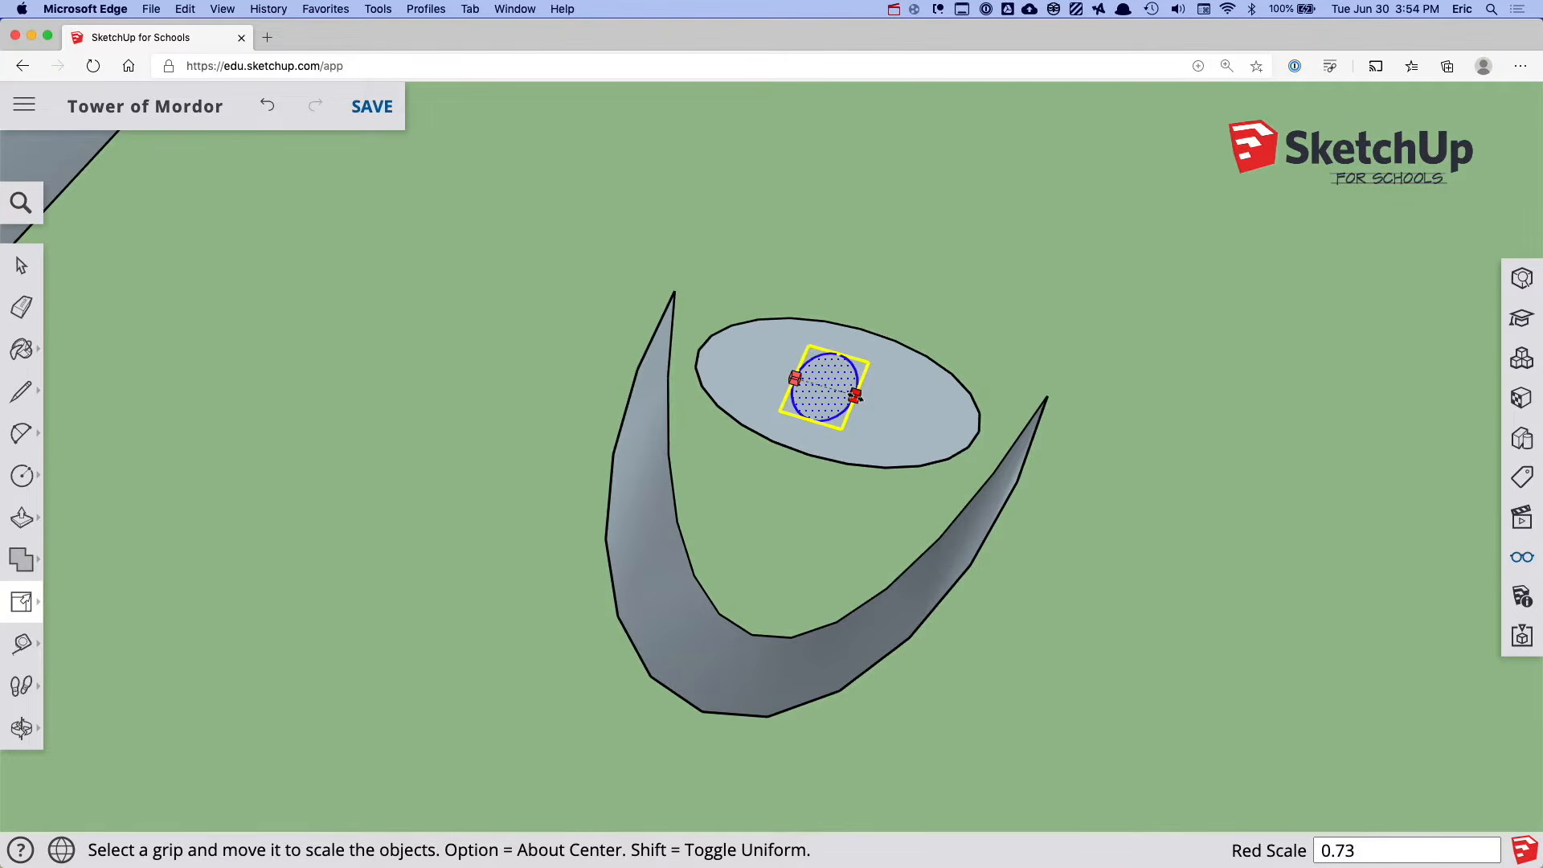
mouse_move(856, 396)
left_mouse_down("alt")
mouse_move(871, 401)
mouse_move(856, 397)
left_mouse_up("alt")
left_click(879, 275)
key("space")
left_click(894, 302)
middle_click_drag(893, 304, 909, 359)
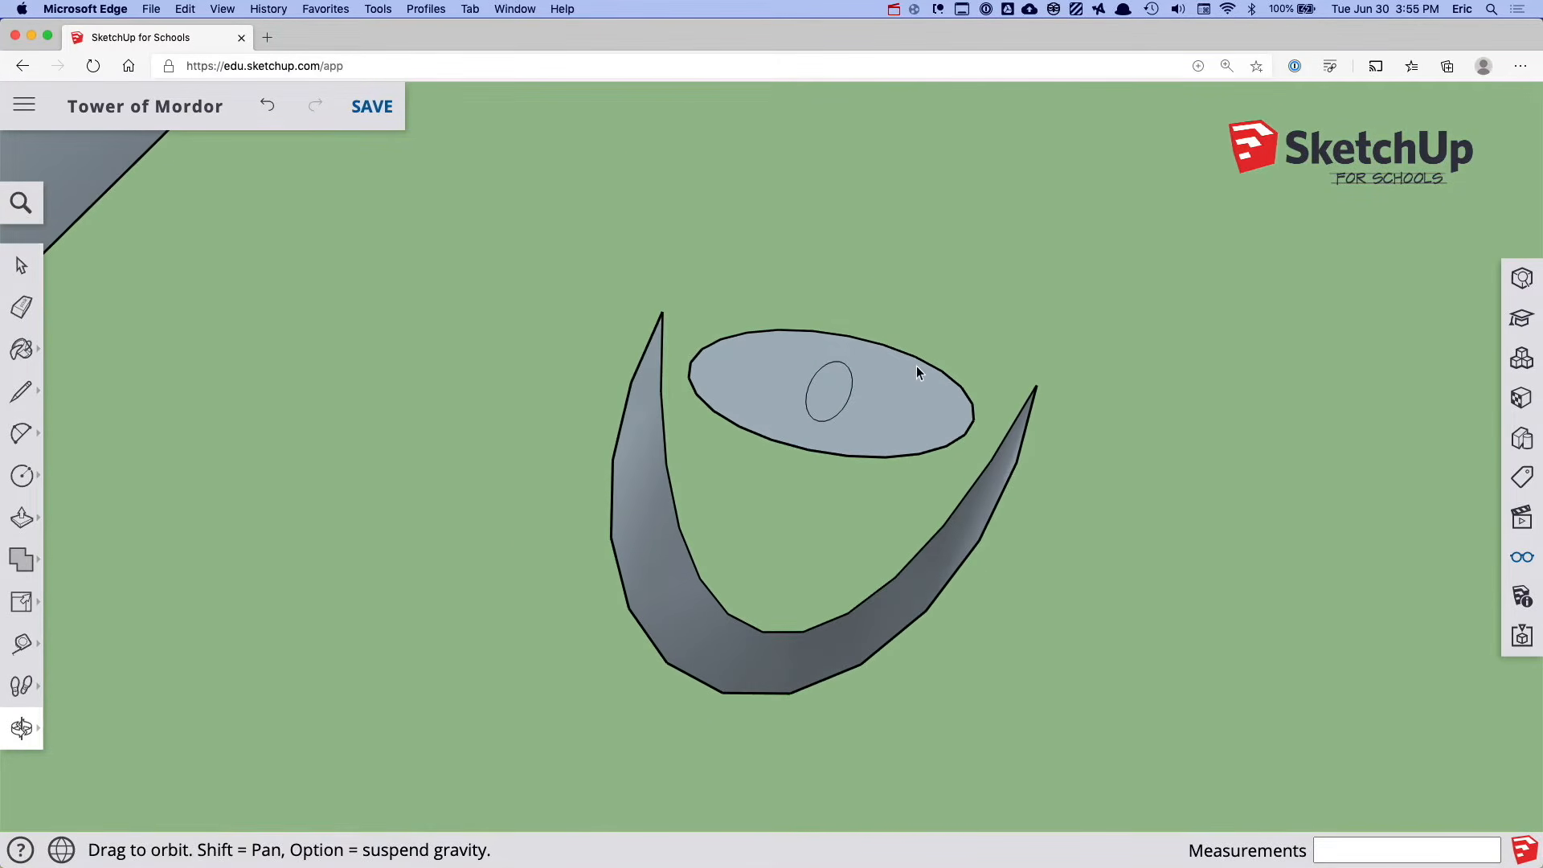
Group the crescent, the ellipse and the pupil together
scroll(891, 418, "down", 5)
scroll(890, 418, "up", 4)
middle_click_drag(891, 418, 792, 420)
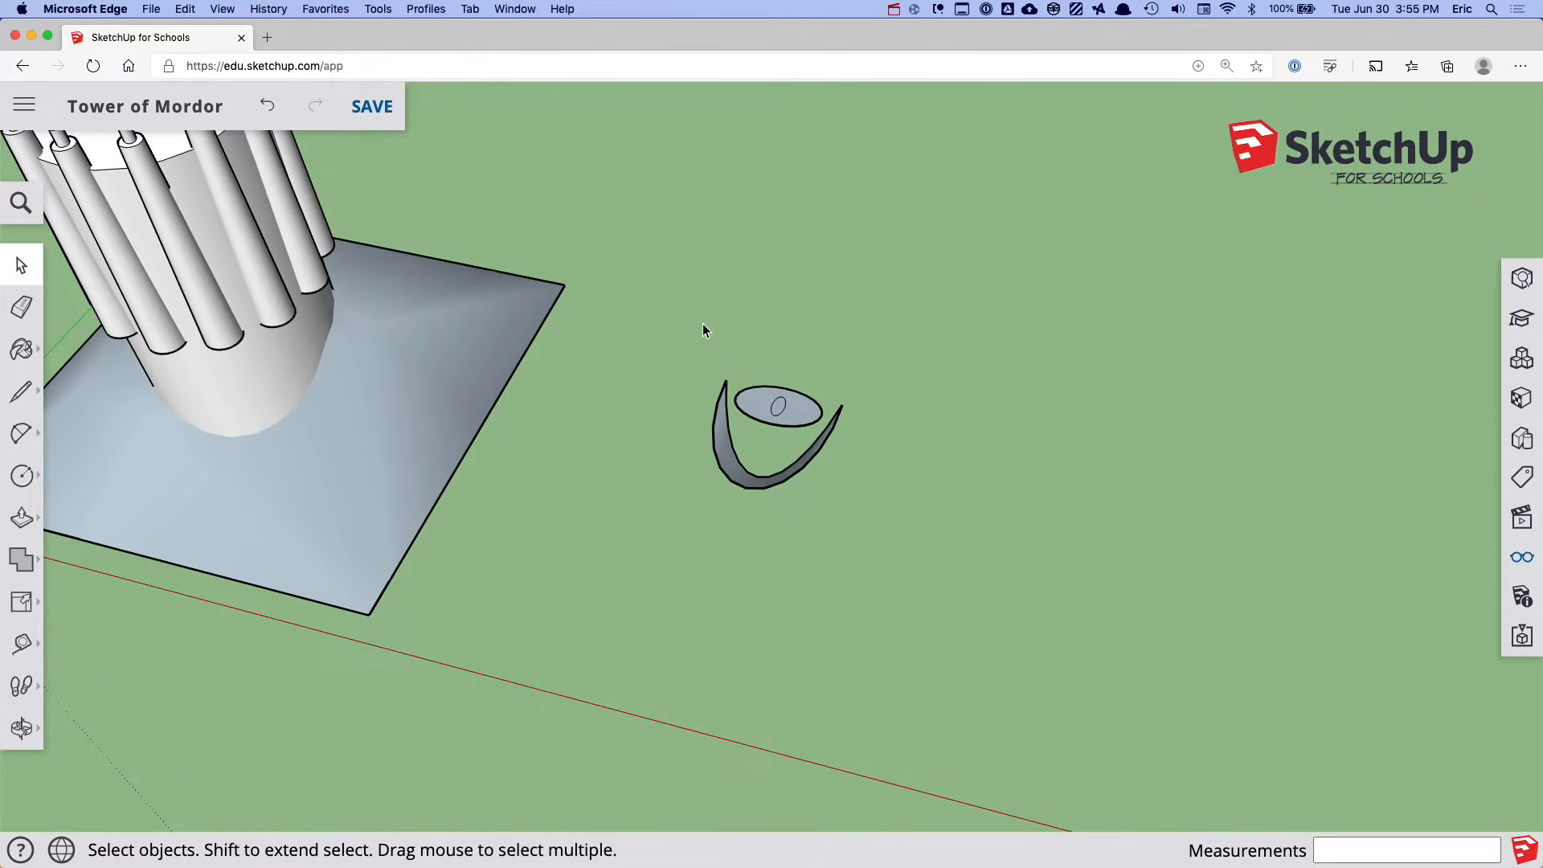
left_click_drag(682, 316, 910, 550)
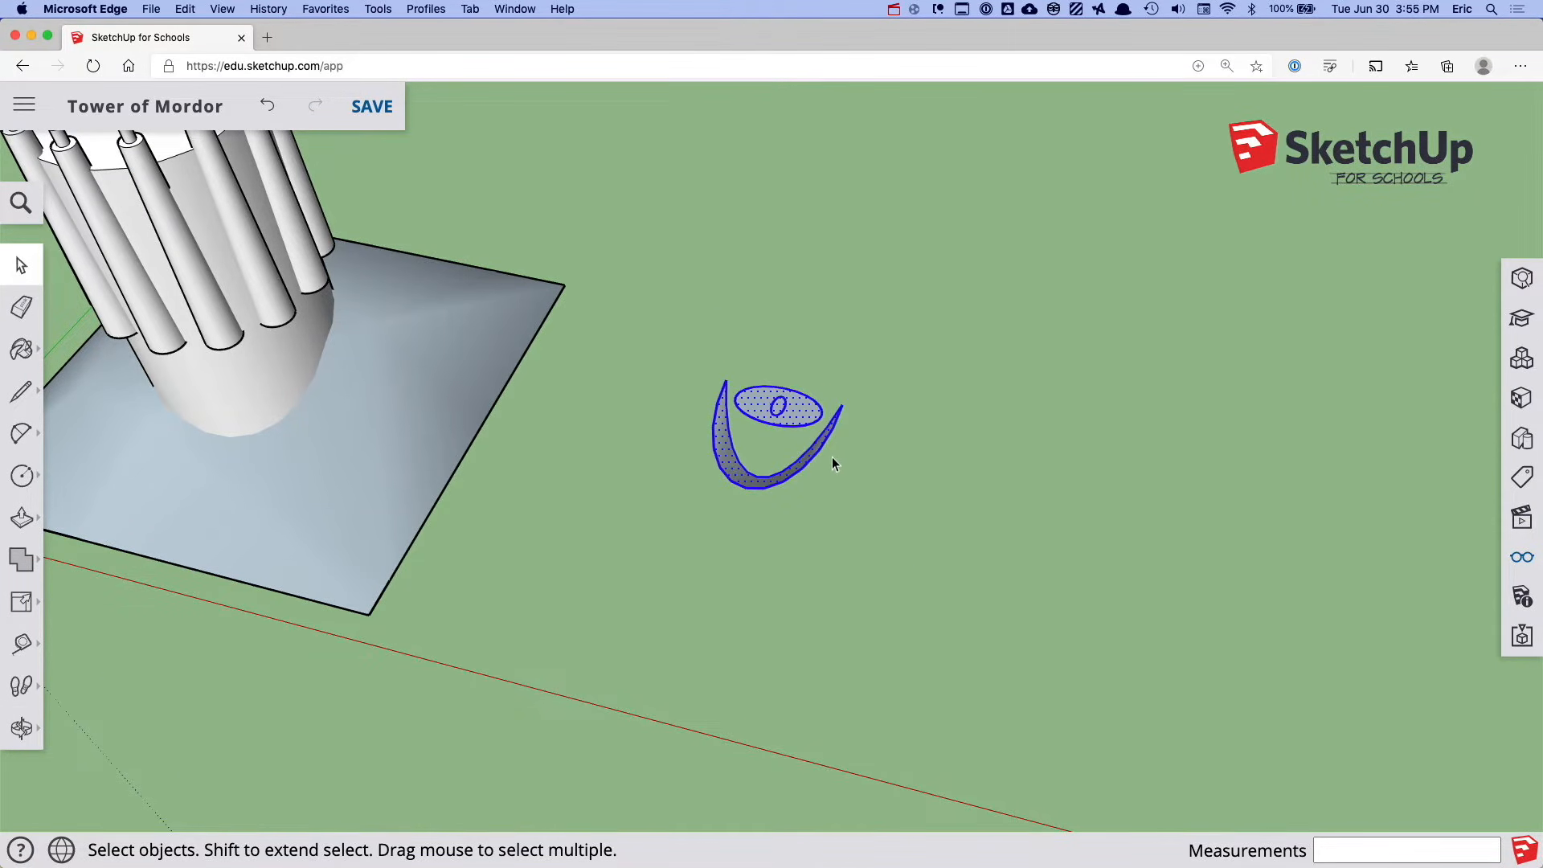
right_click(768, 402)
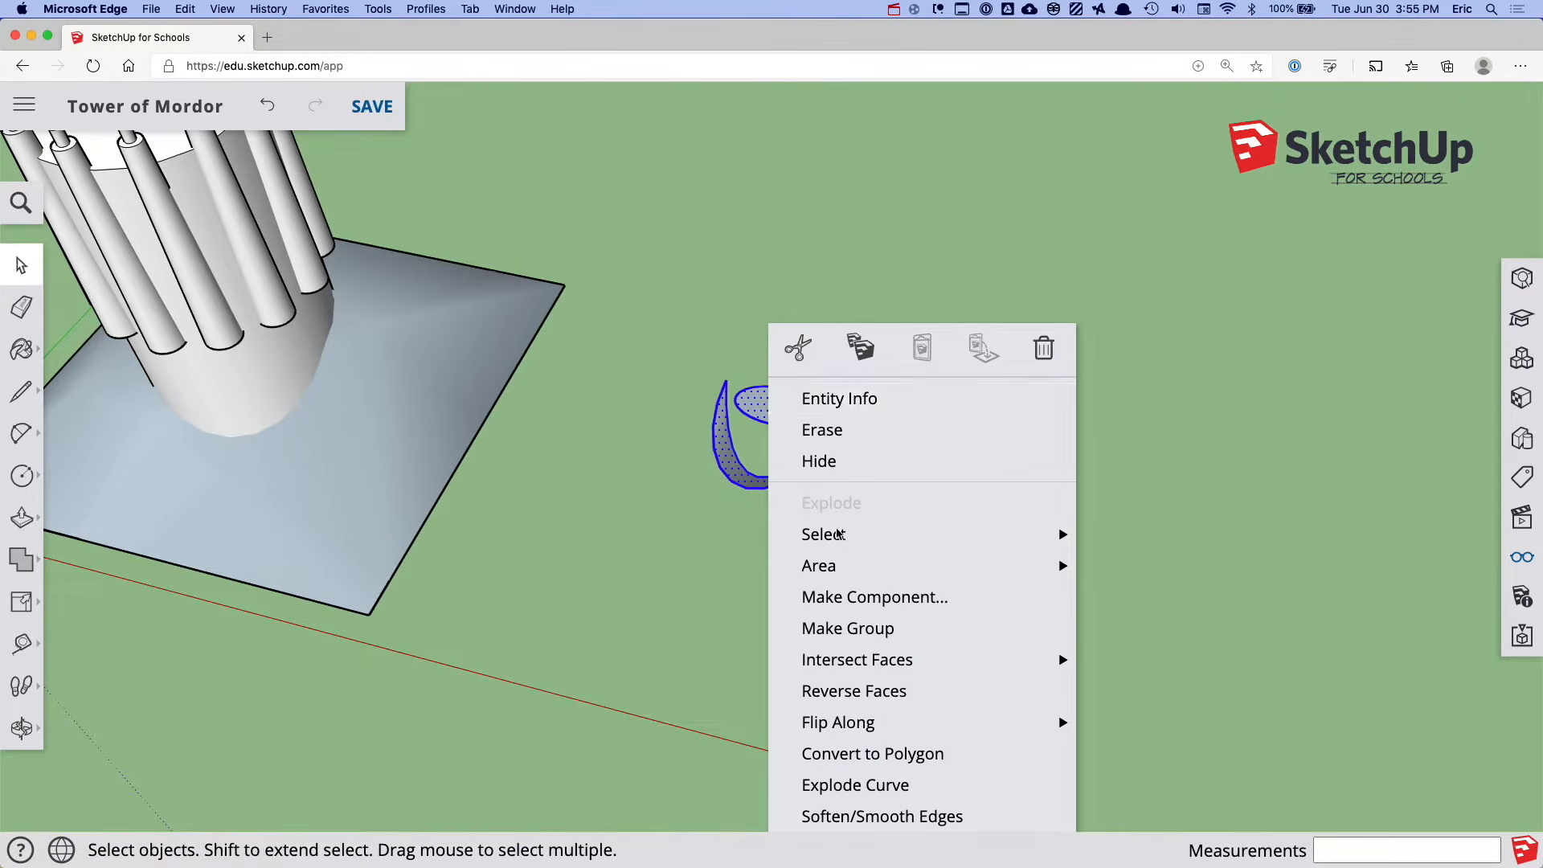
left_click(863, 628)
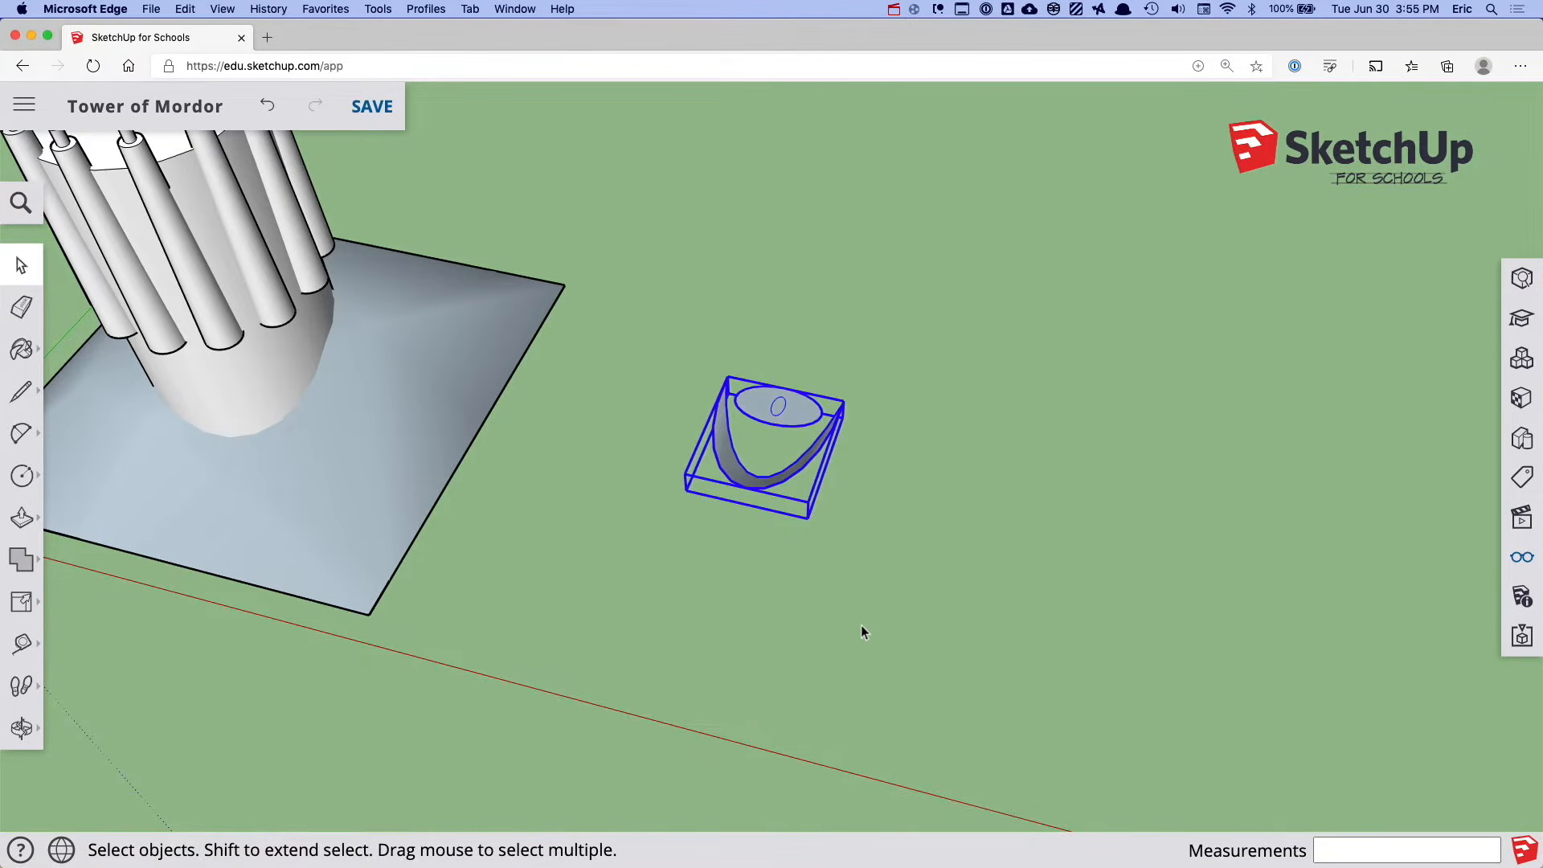
Rotate the eye group about the red axis so that it stands upright with the crescent's tips pointing up
middle_click_drag(866, 601, 731, 527)
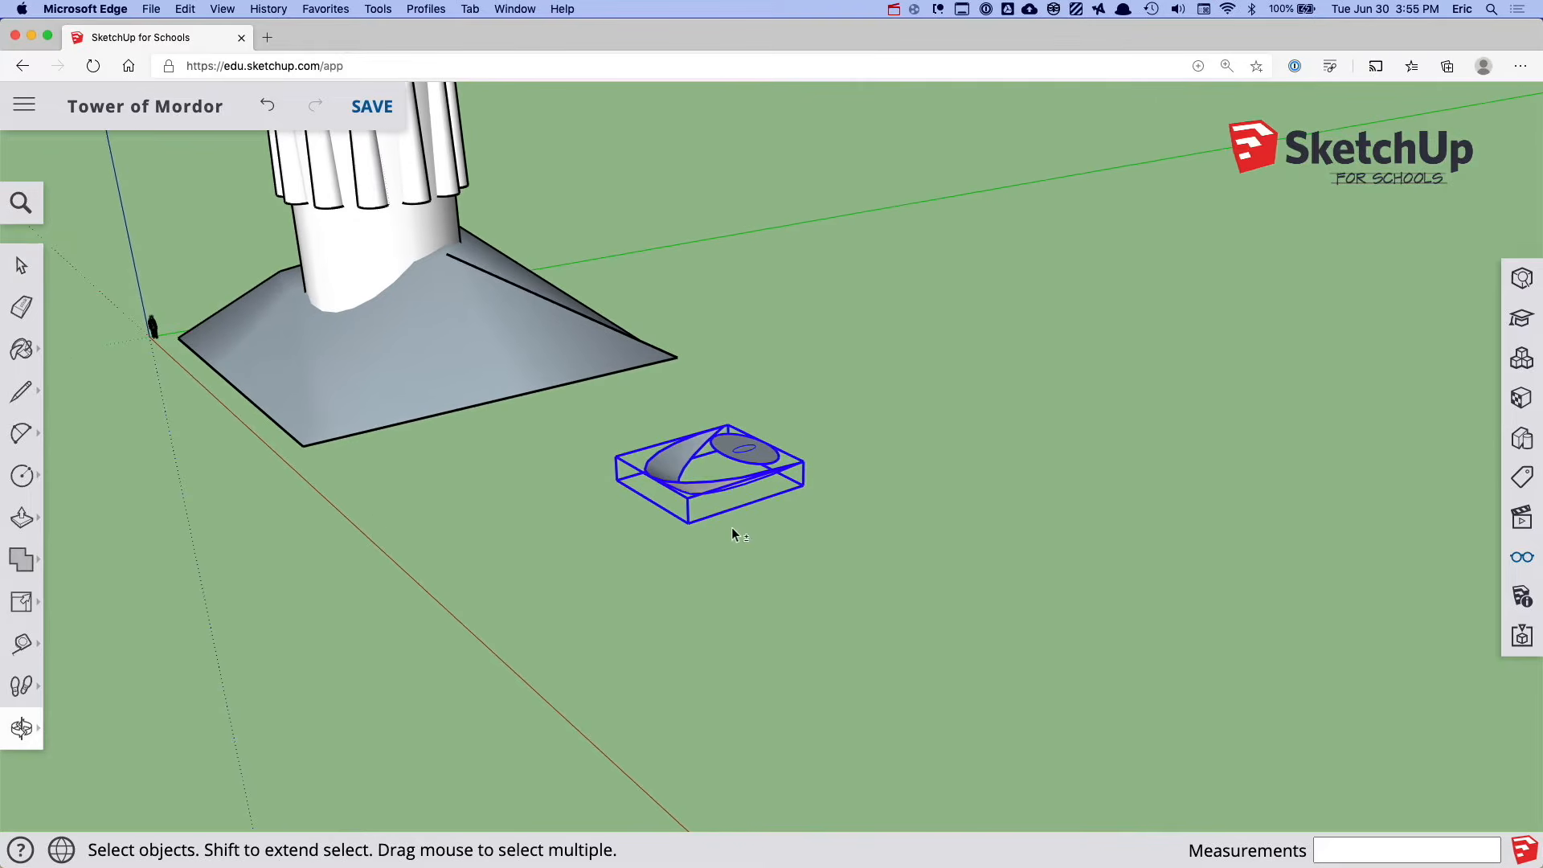
left_click(24, 606)
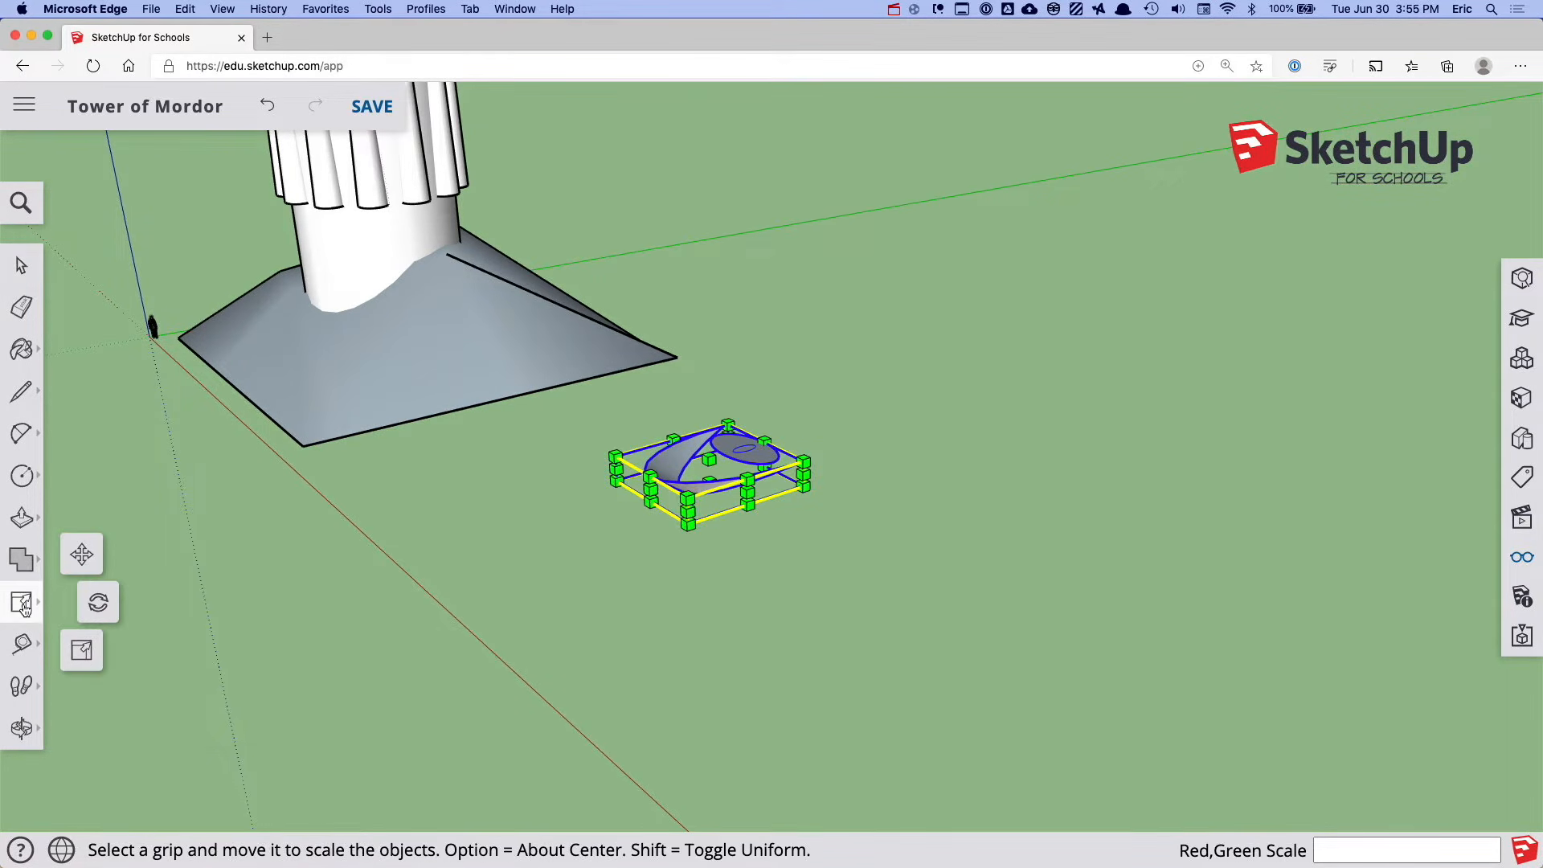
left_click(74, 571)
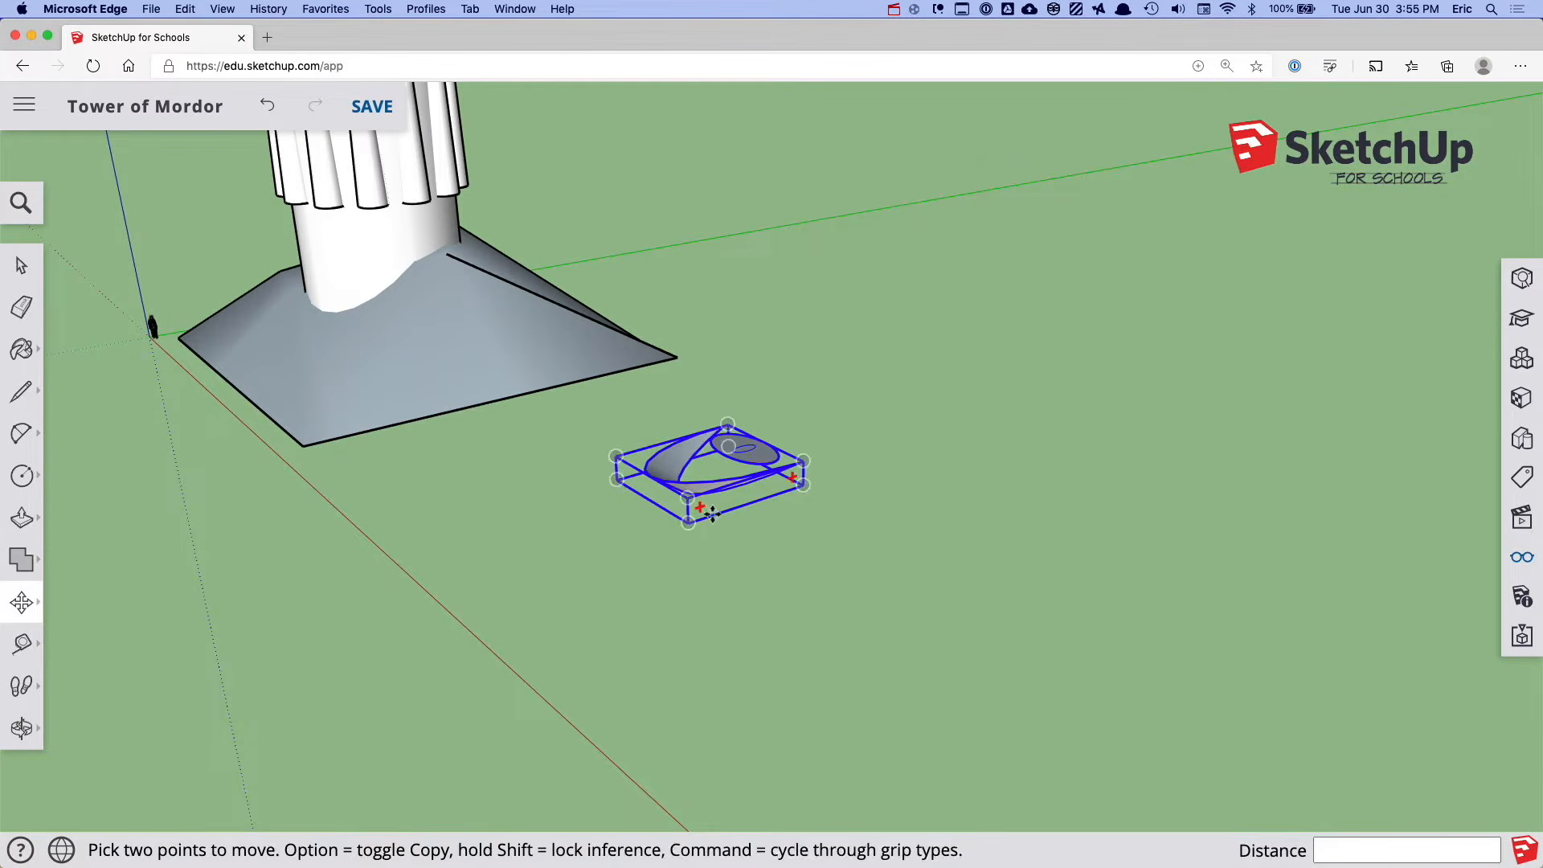
left_click(700, 509)
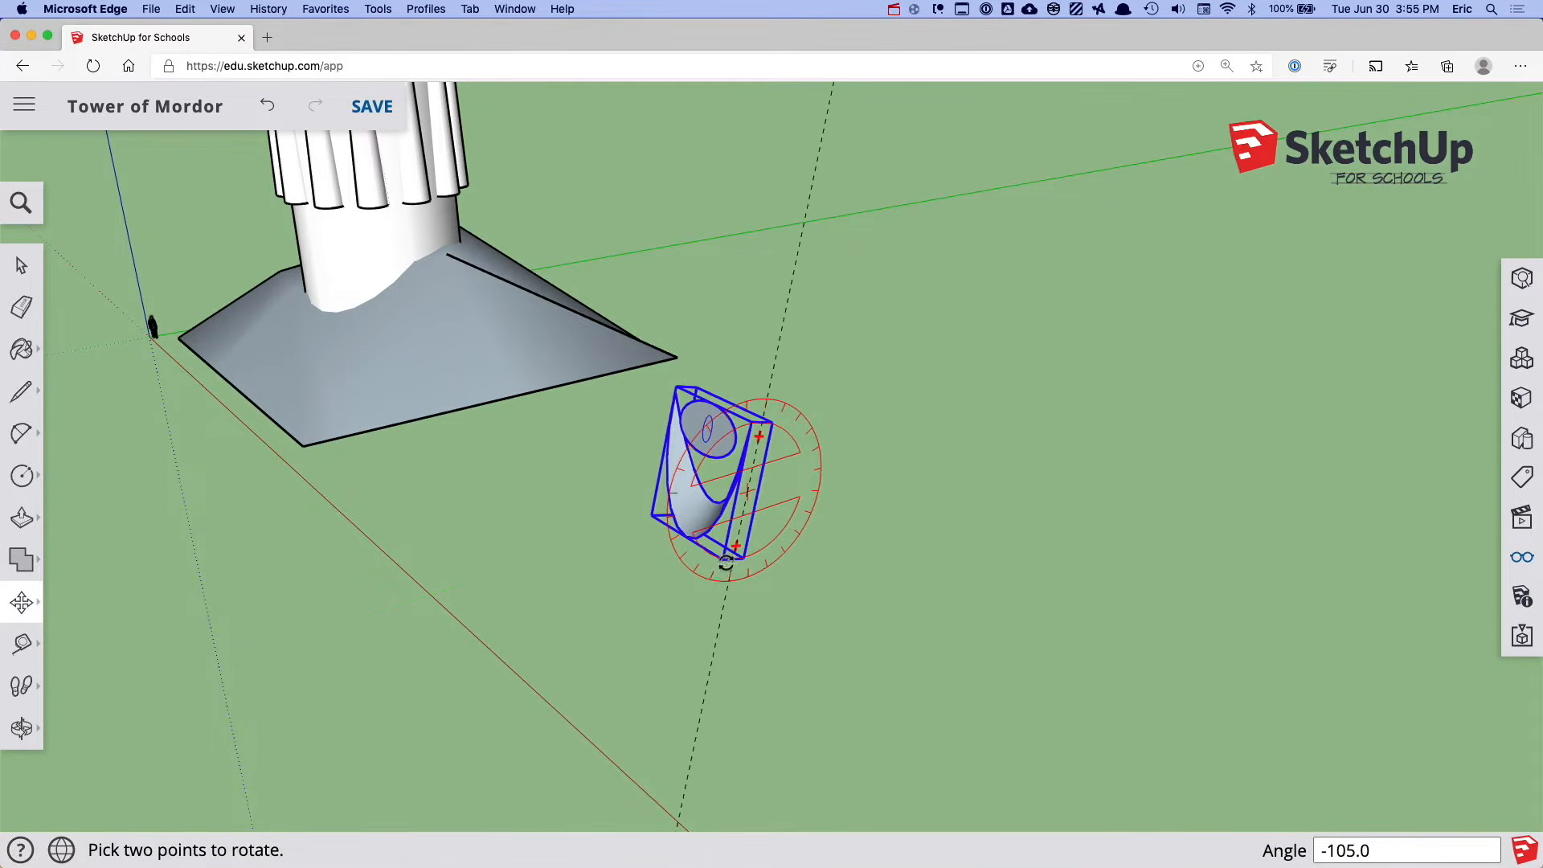
left_click(738, 566)
Move the eye group by the crescent's lowest point onto the middle of the tower's top face
middle_click_drag(635, 605, 889, 625)
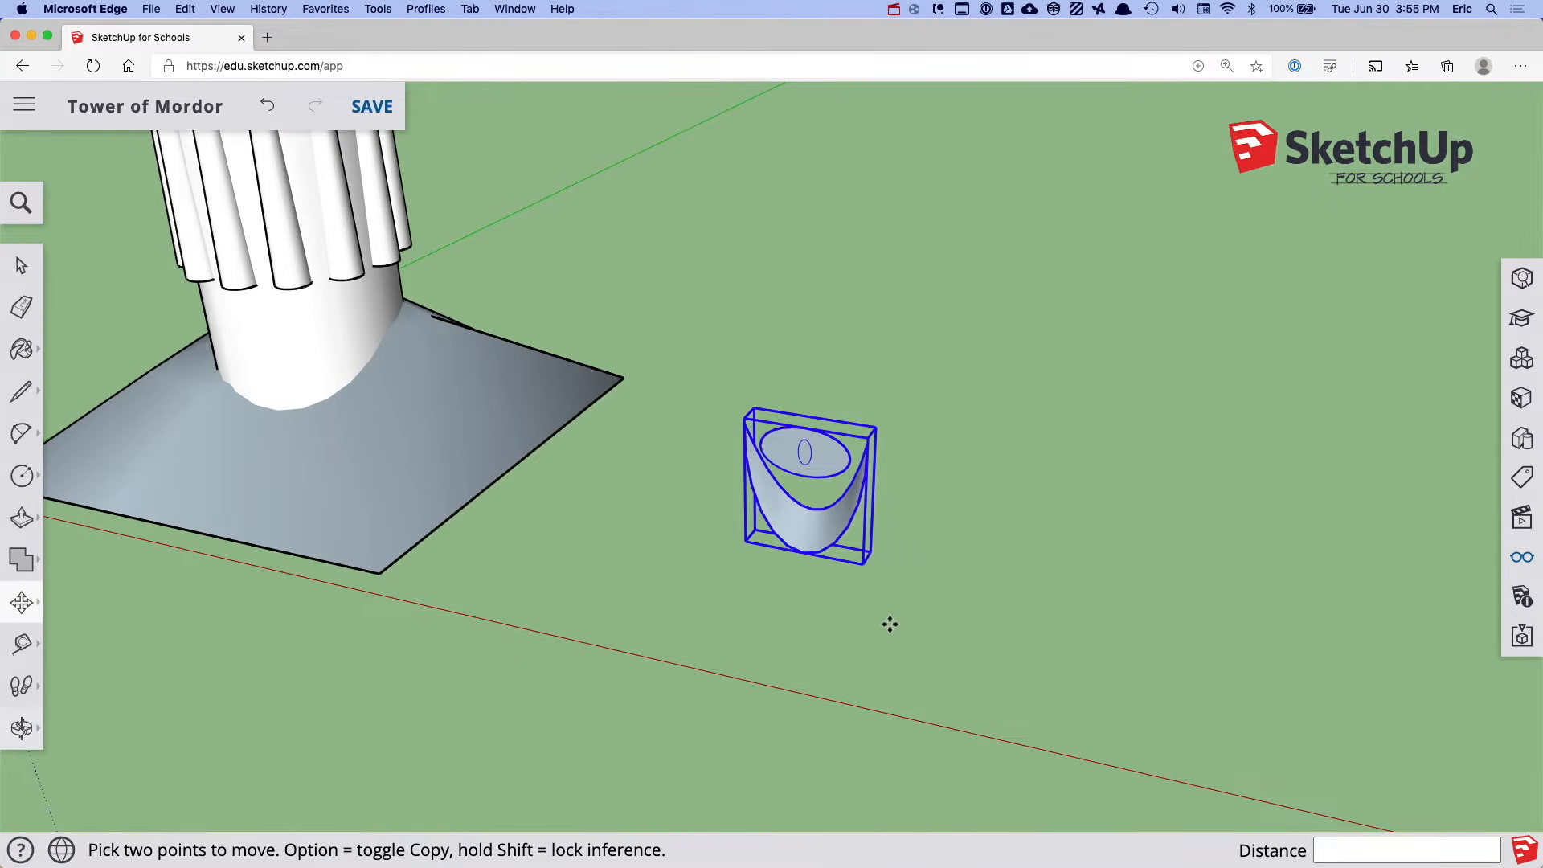
left_click(808, 553)
scroll(836, 639, "up", 5)
scroll(832, 611, "down", 10)
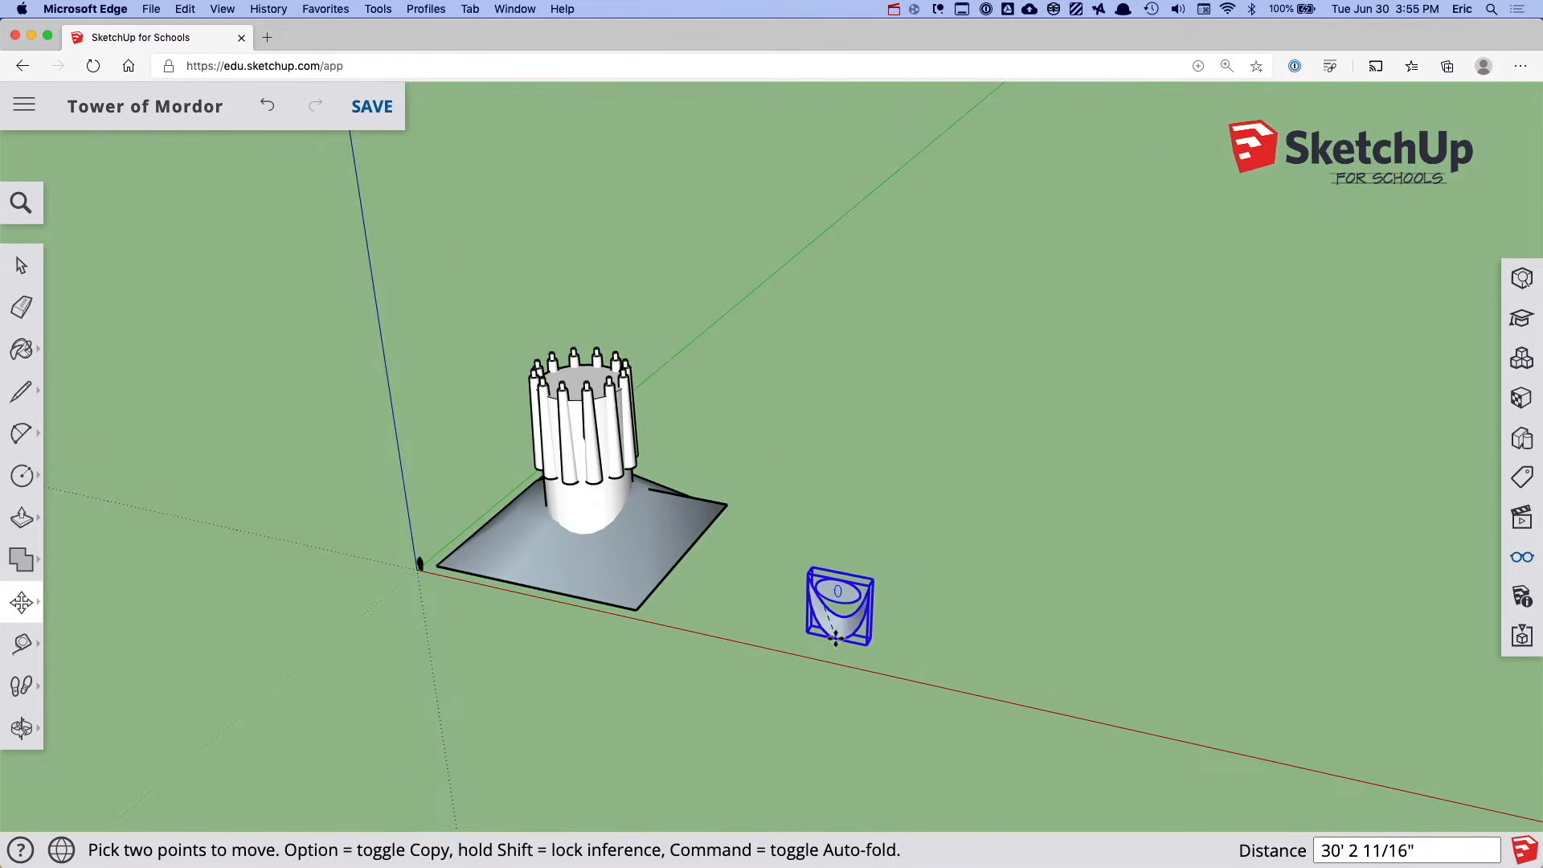
scroll(589, 381, "down", 7)
scroll(583, 384, "up", 15)
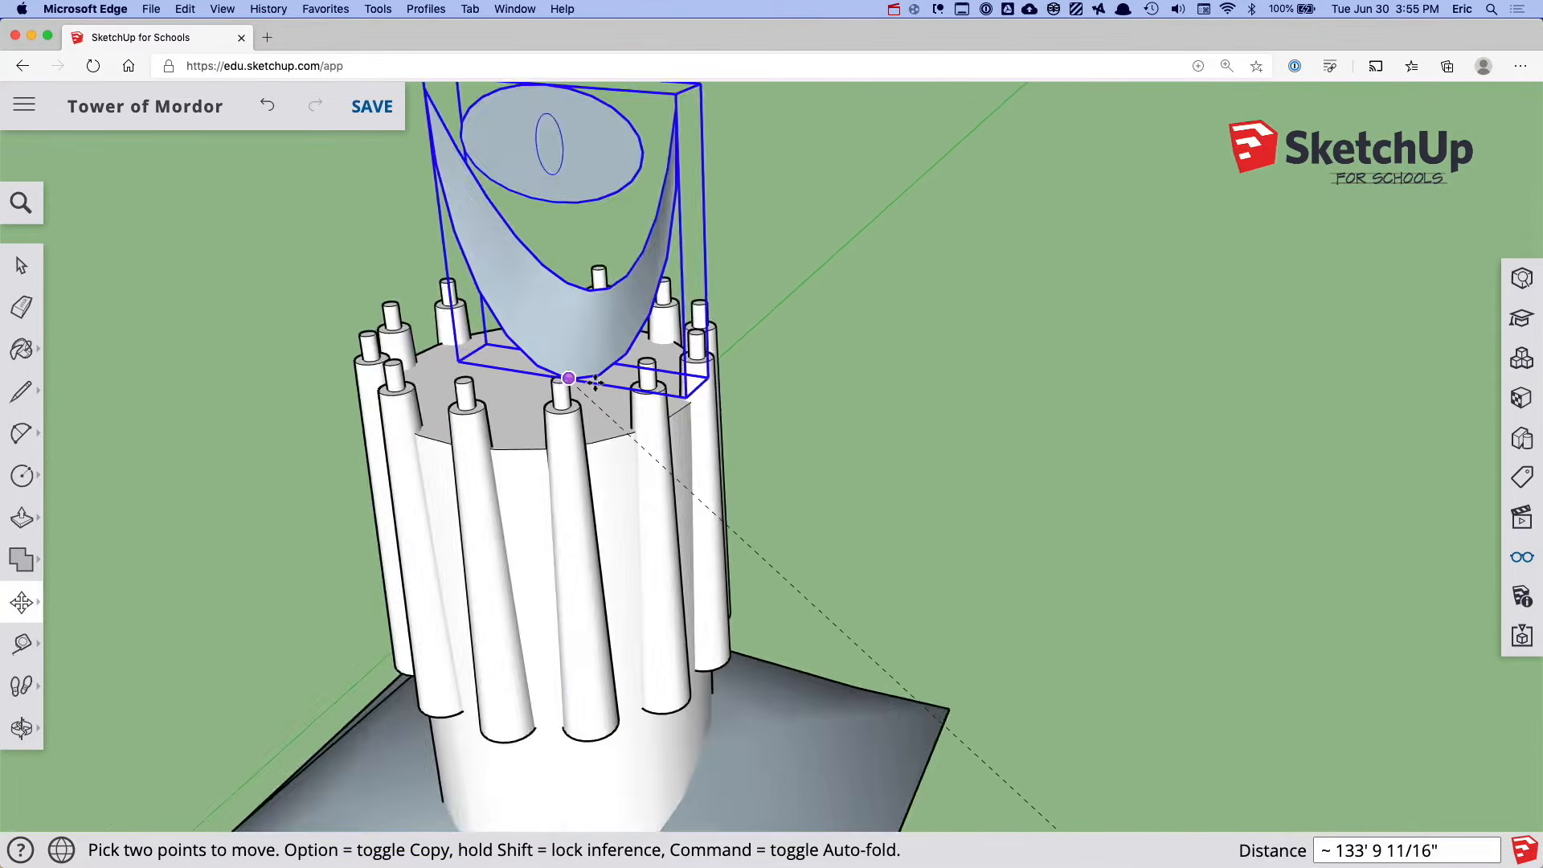
middle_click_drag(497, 374, 822, 412)
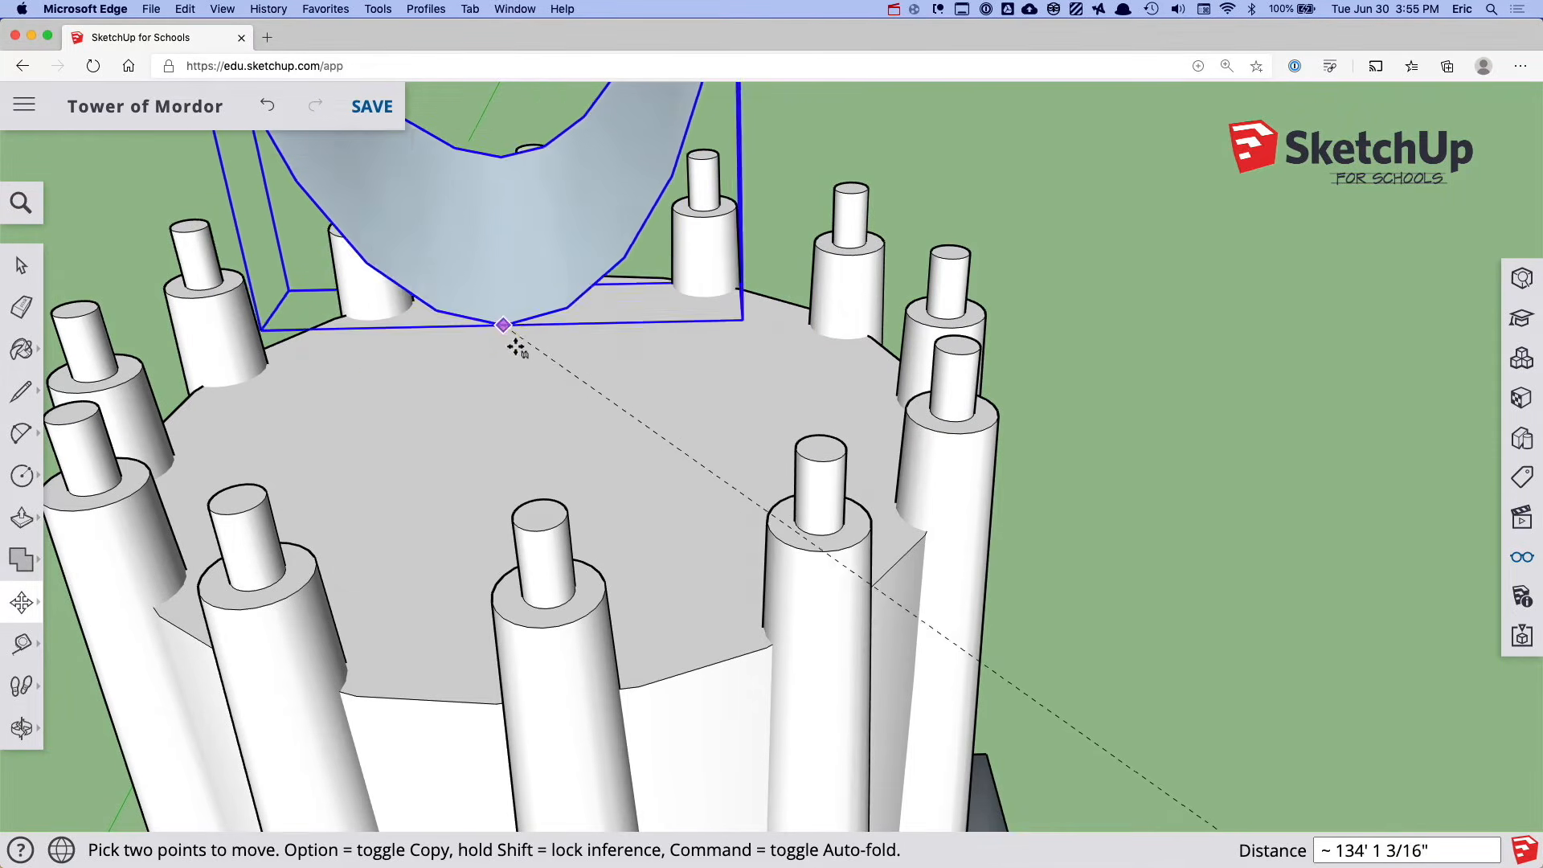
left_click(550, 433)
scroll(548, 434, "up", 3)
scroll(549, 434, "down", 8)
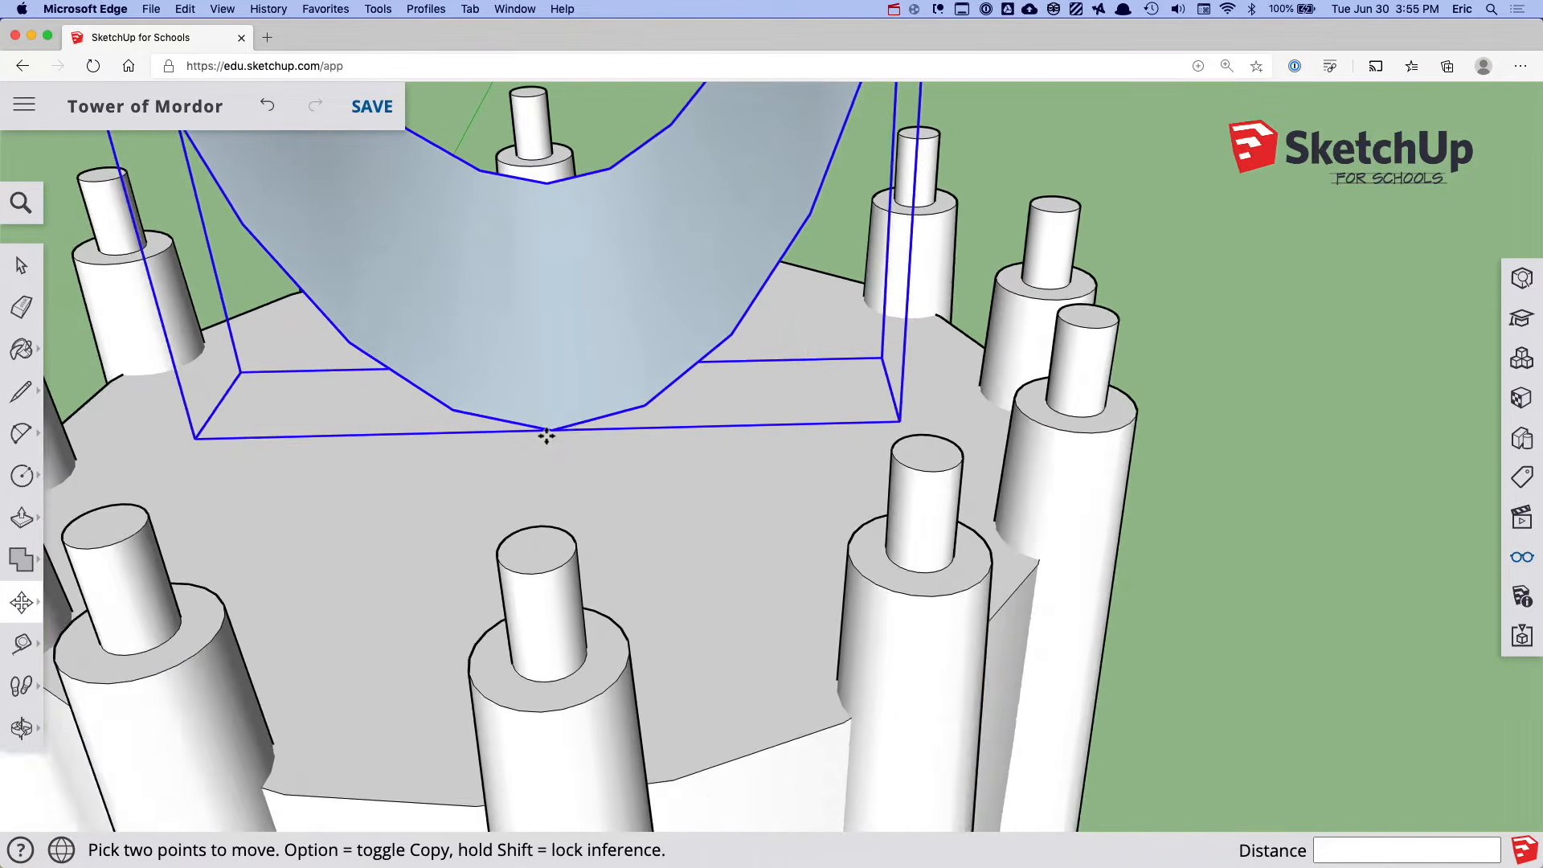
Raise the eye group straight up by about 6' 9" so it floats above the tower's top face
middle_click_drag(547, 437, 537, 511, "shift")
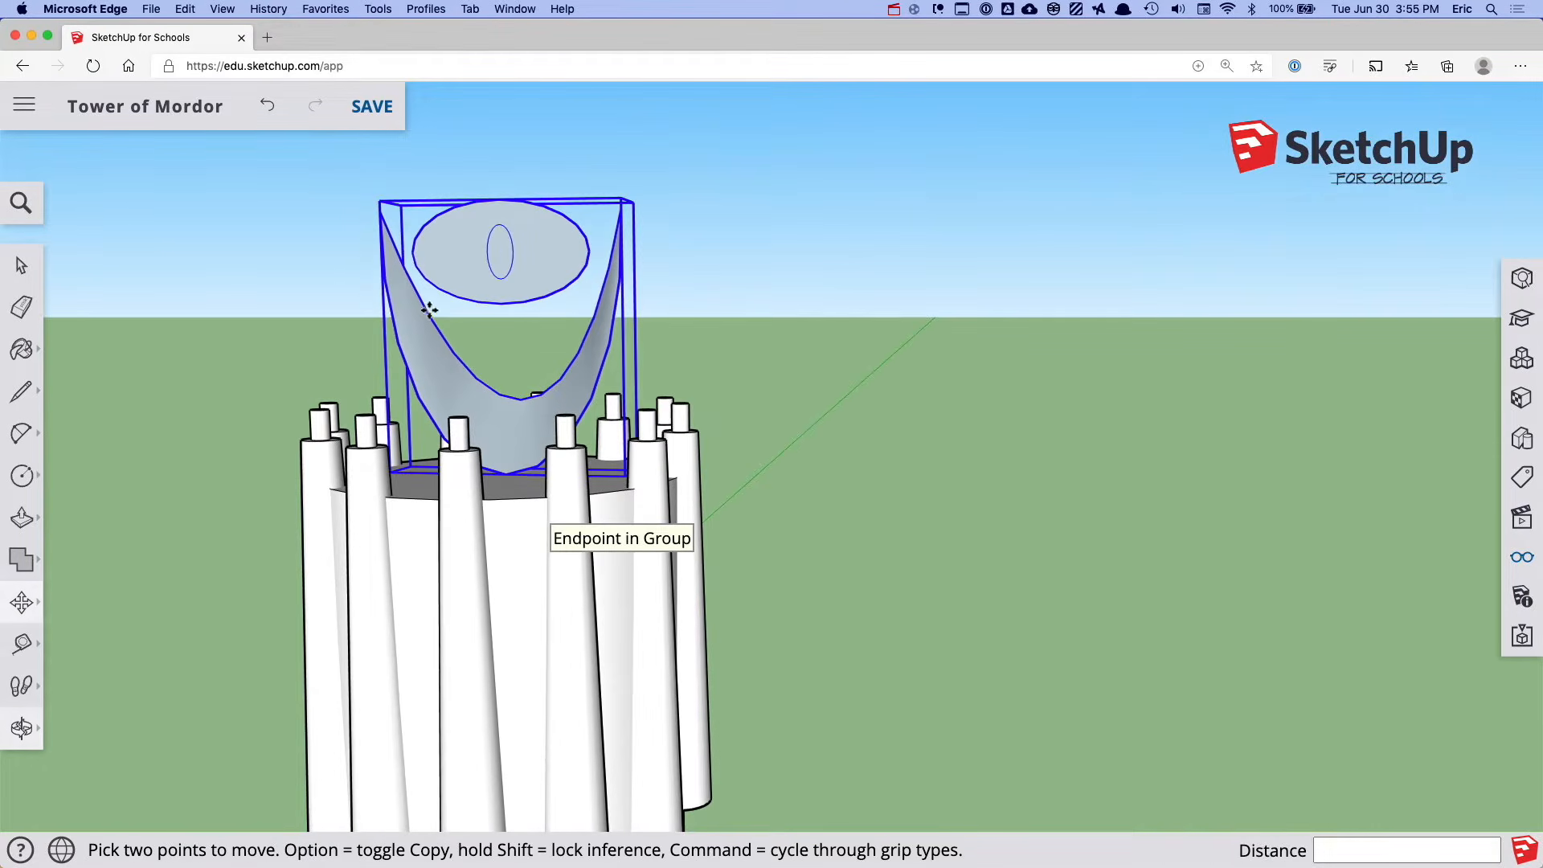
left_click(464, 385)
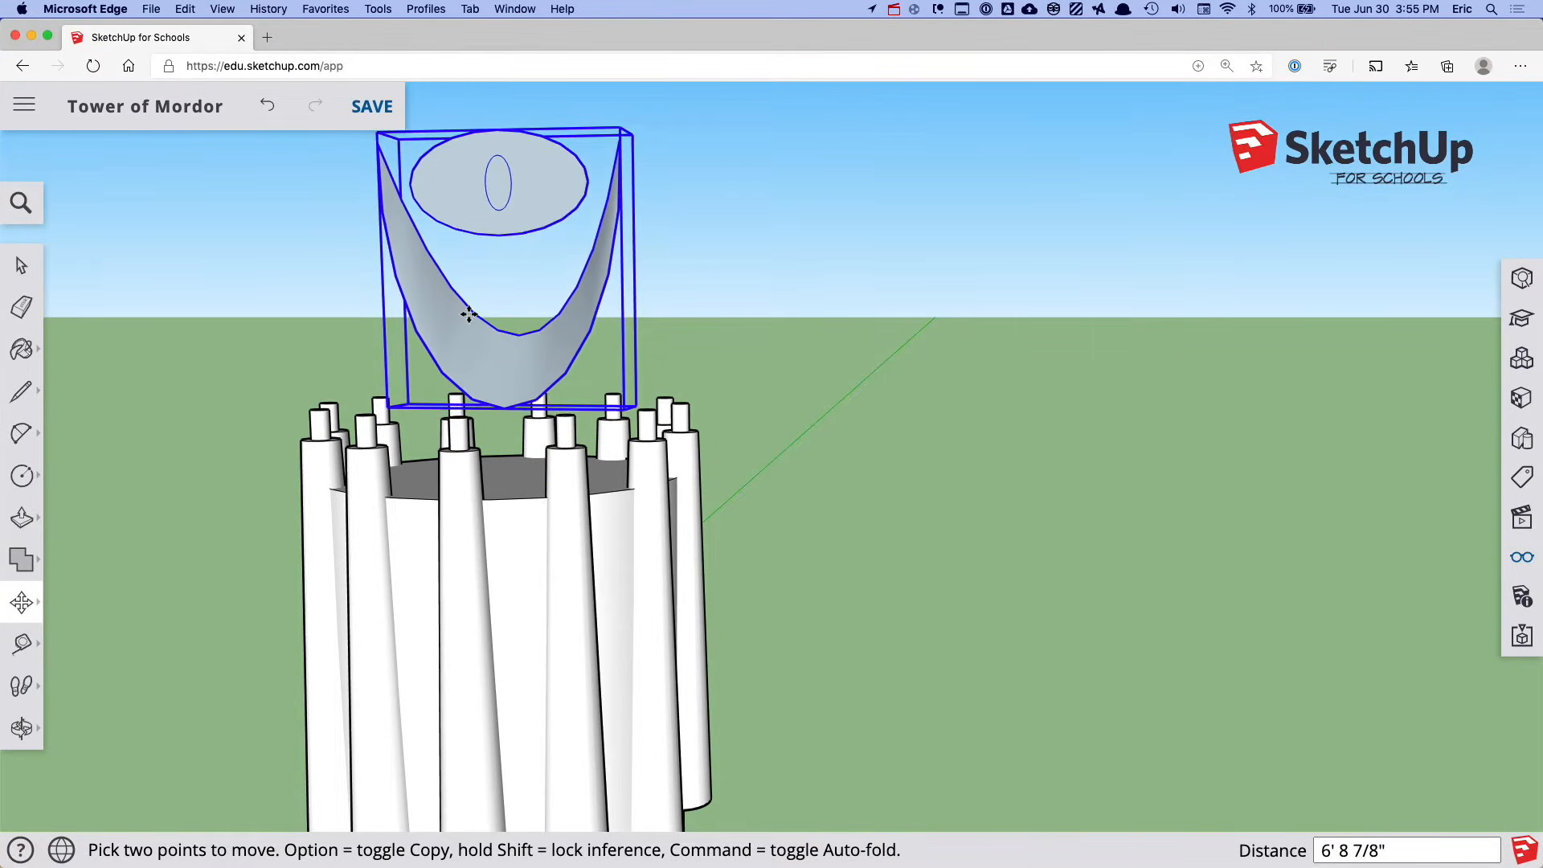
left_click(460, 316)
key("space")
left_click(356, 331)
Paint the whole eye group with the red TG_tie material
middle_click_drag(357, 325, 236, 336)
scroll(519, 544, "down", 5)
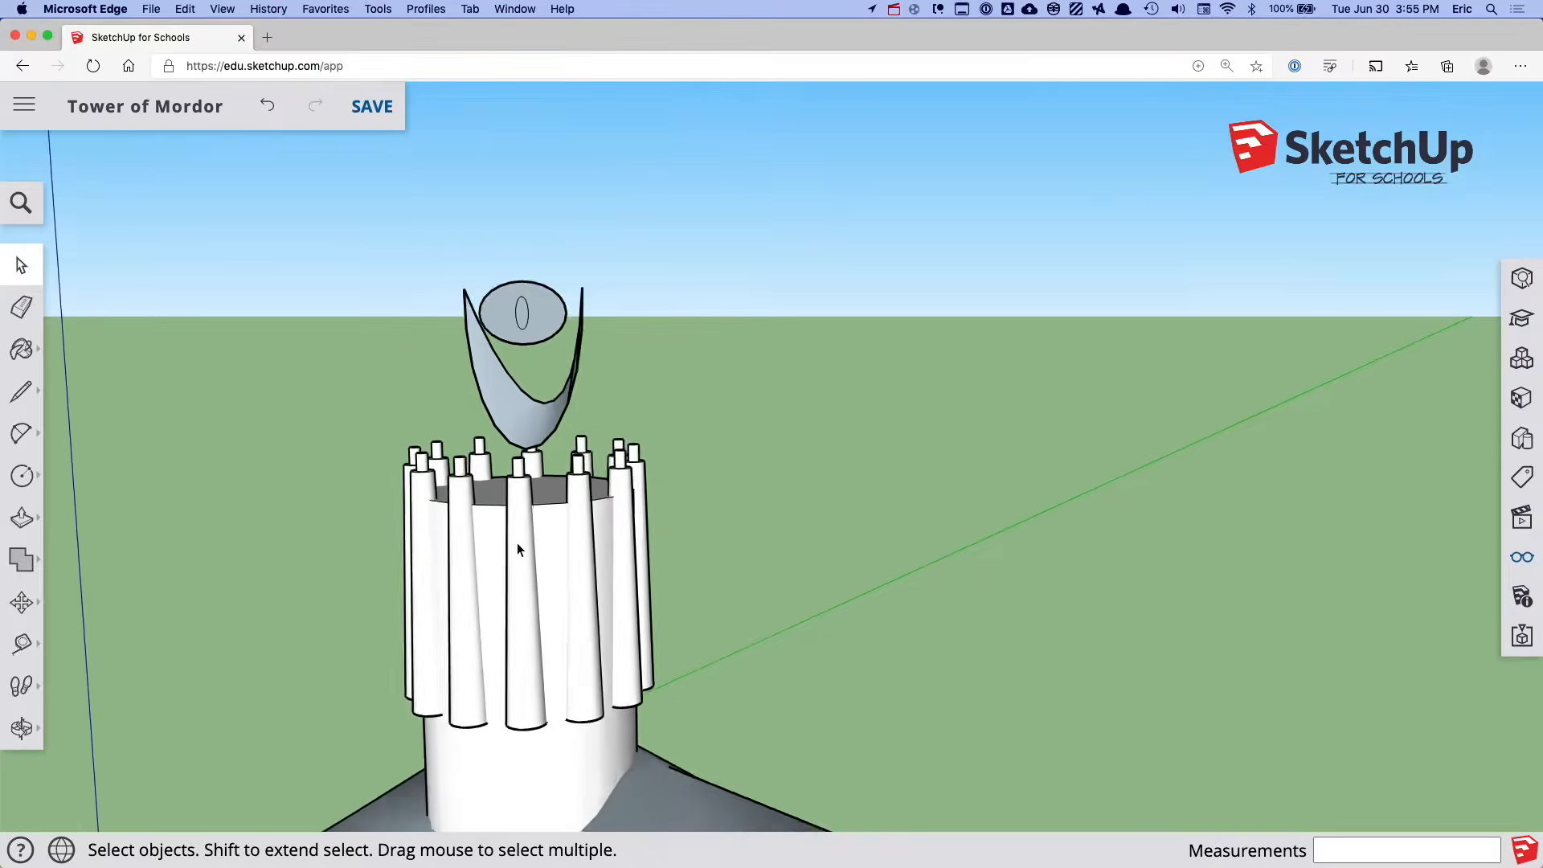
middle_click_drag(518, 545, 670, 346)
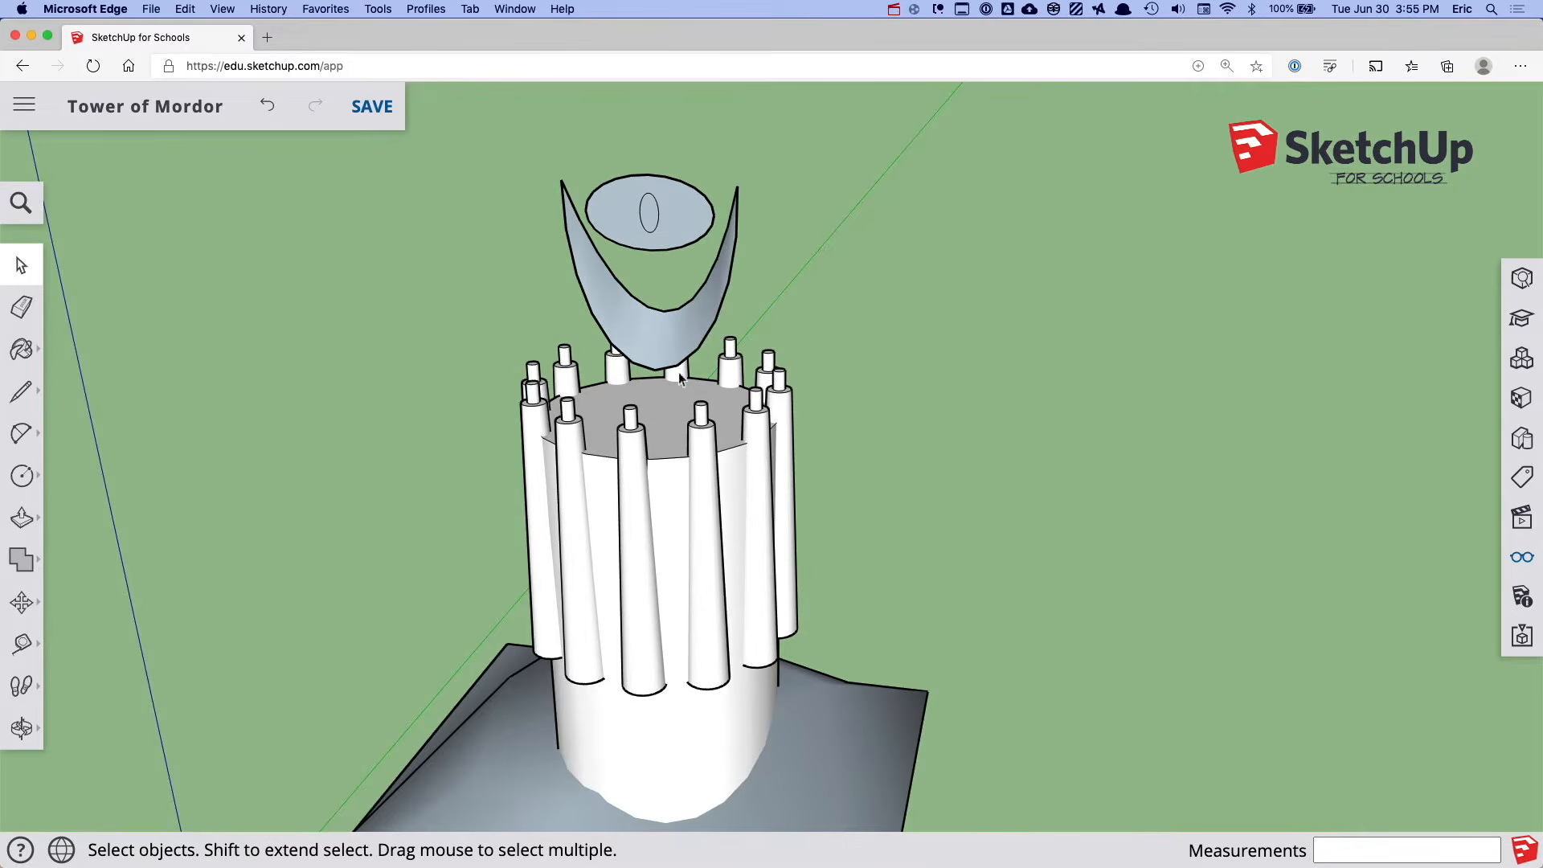
left_click(670, 336)
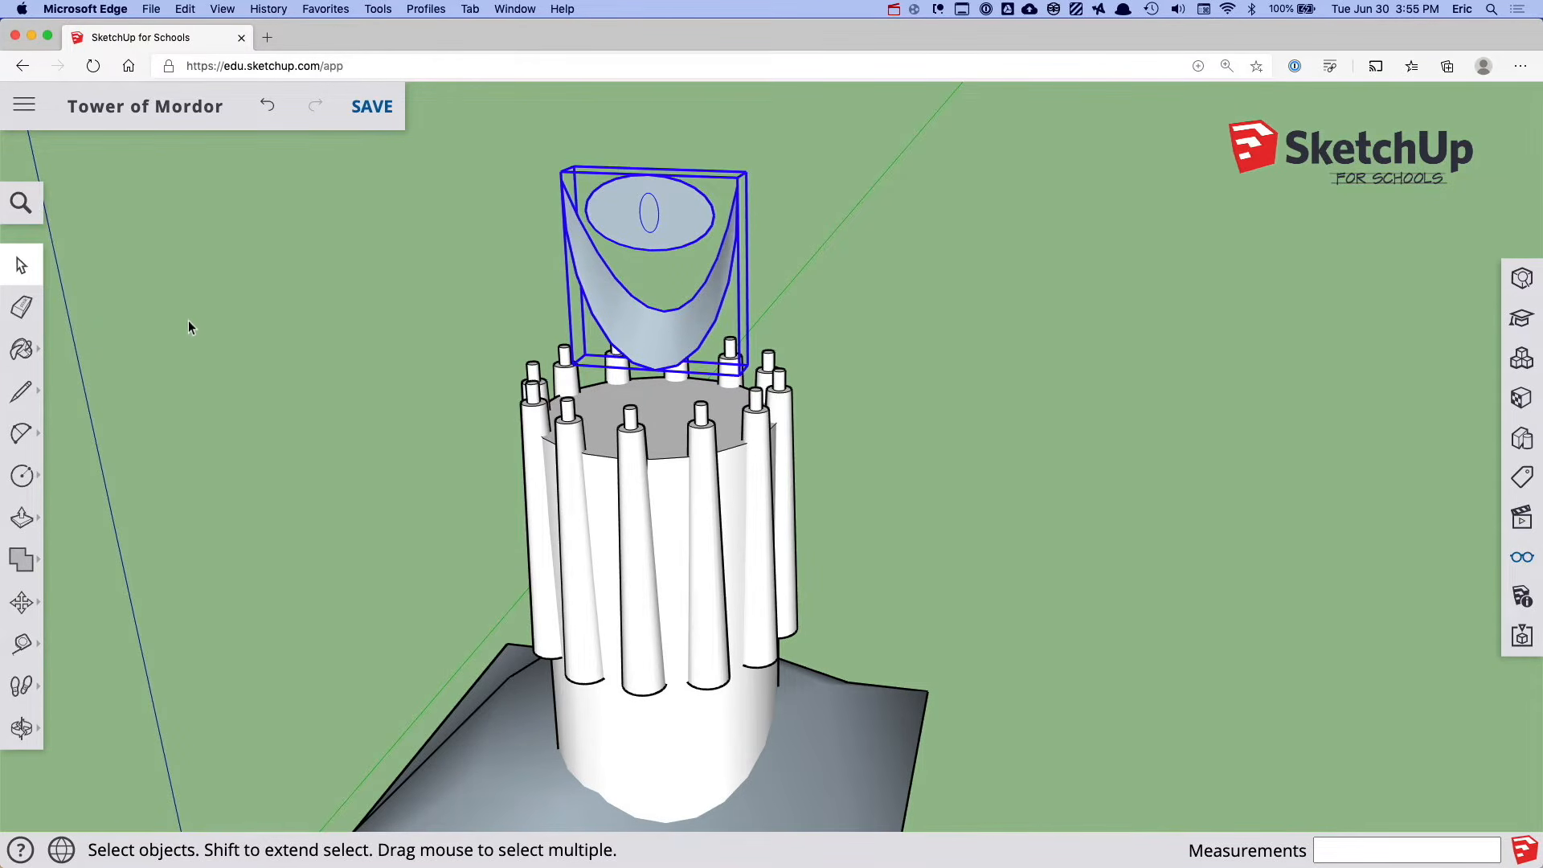
left_click(31, 341)
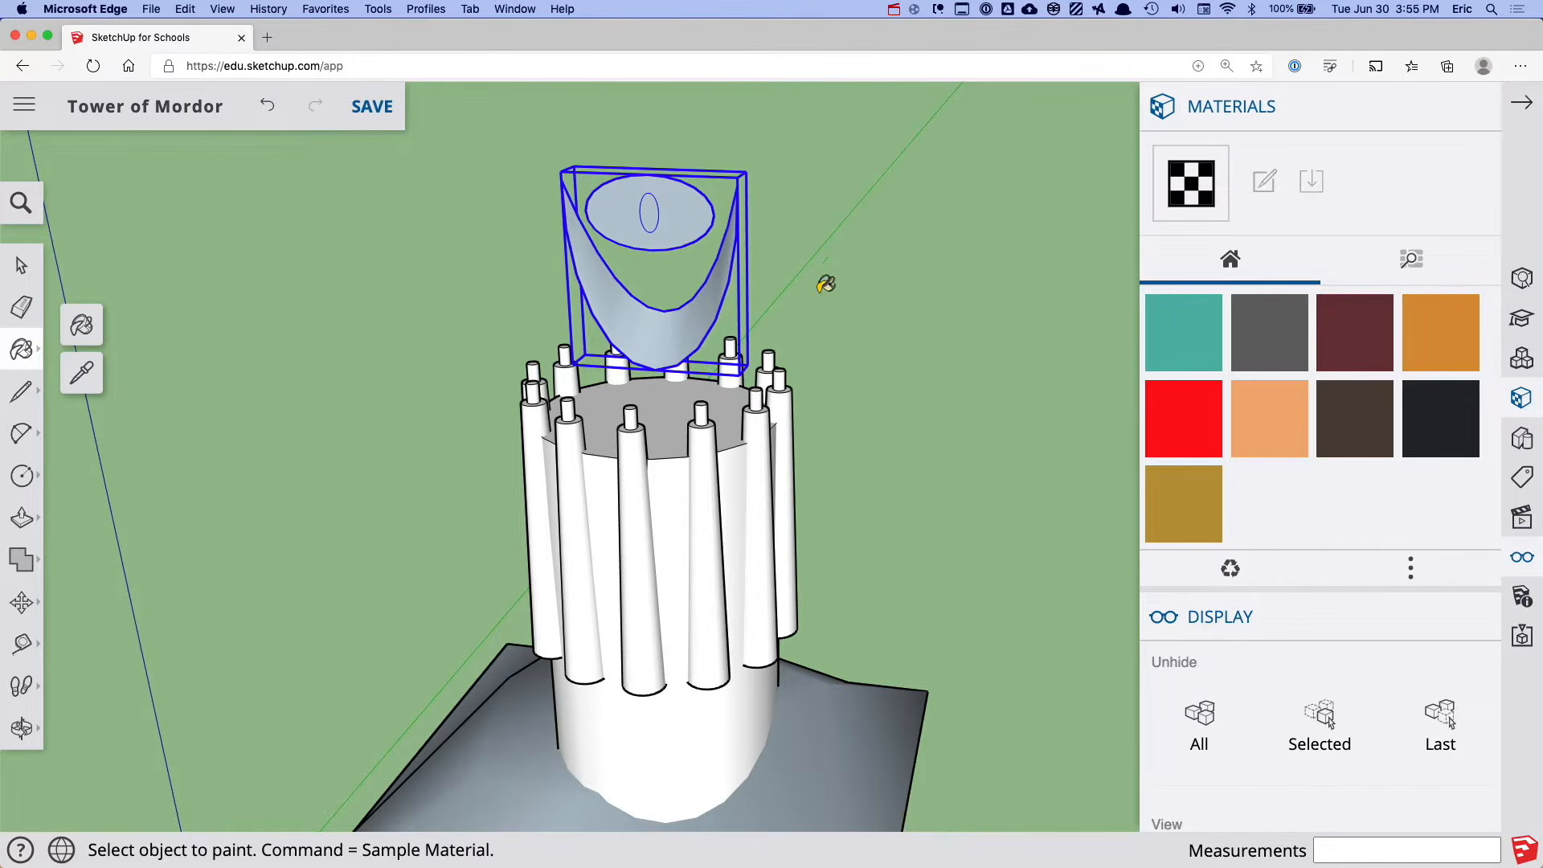
left_click(1183, 418)
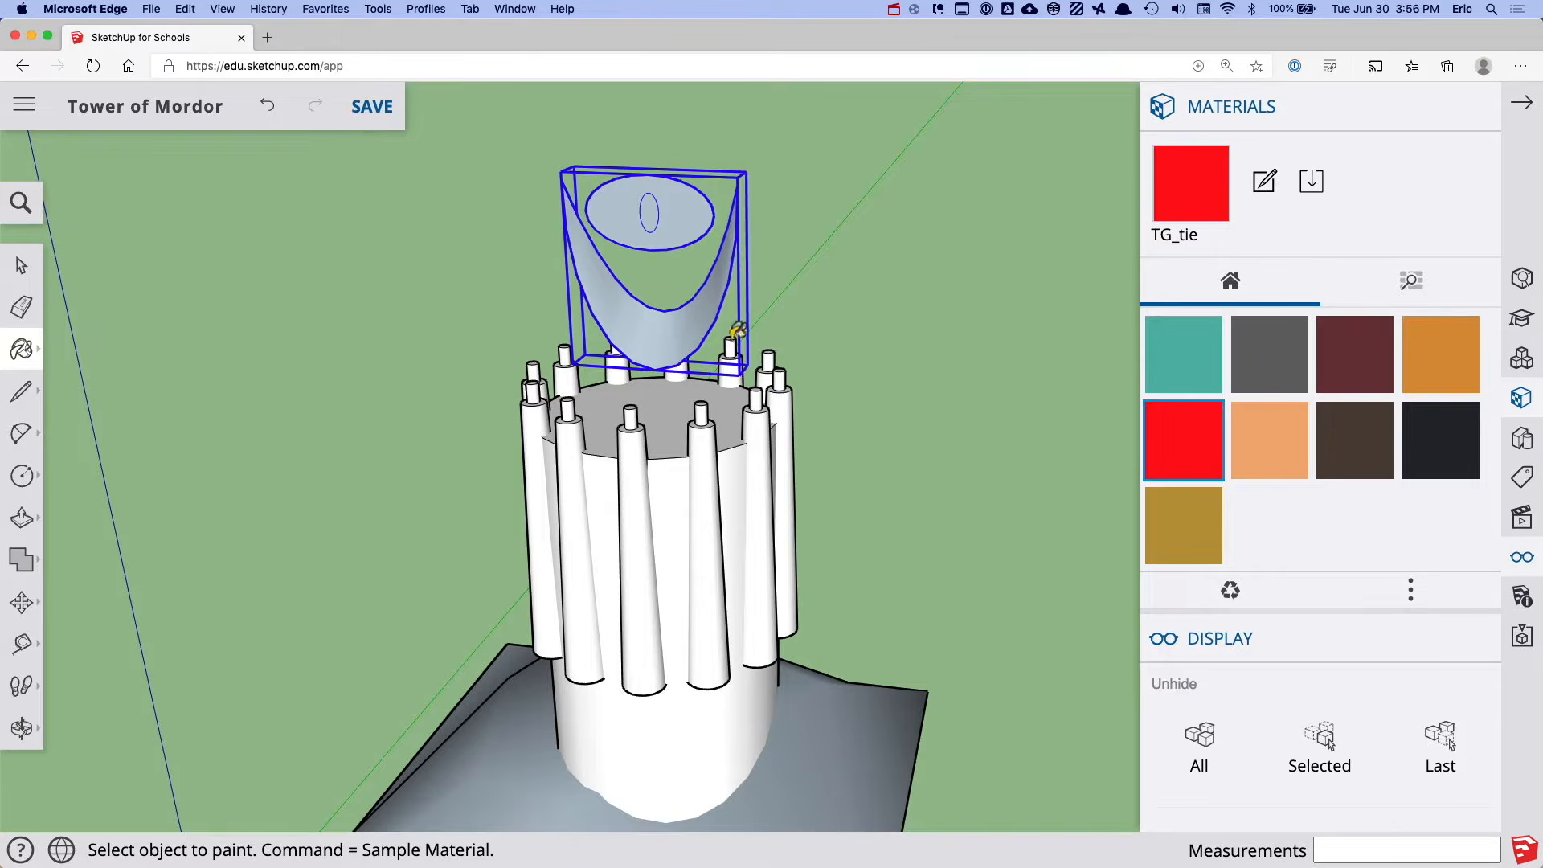
left_click(696, 320)
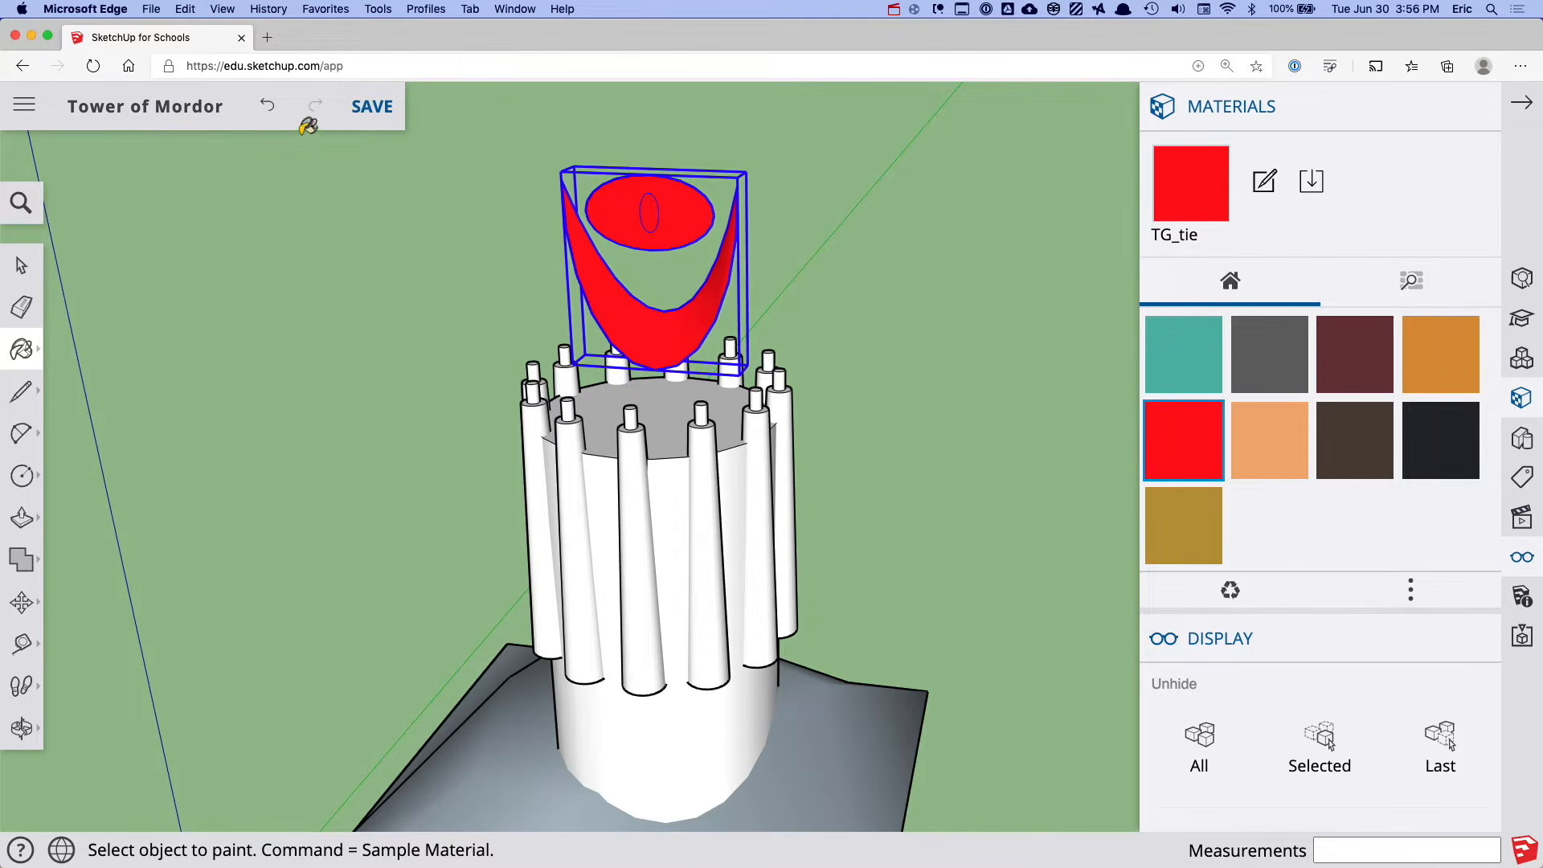
Undo the red paint on the eye group and open the group for editing
left_click(266, 107)
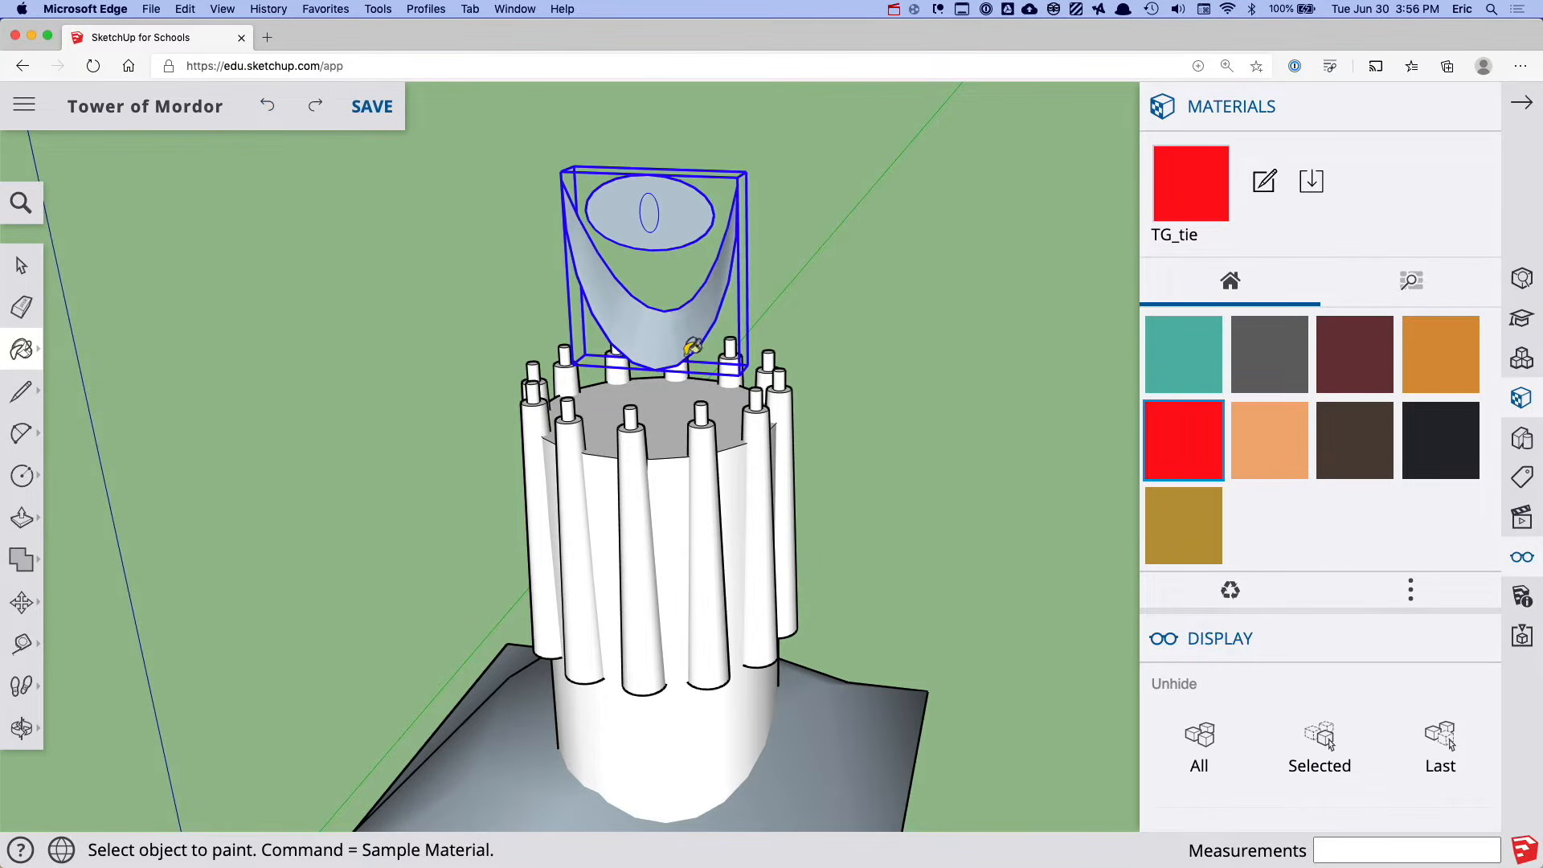
key("space")
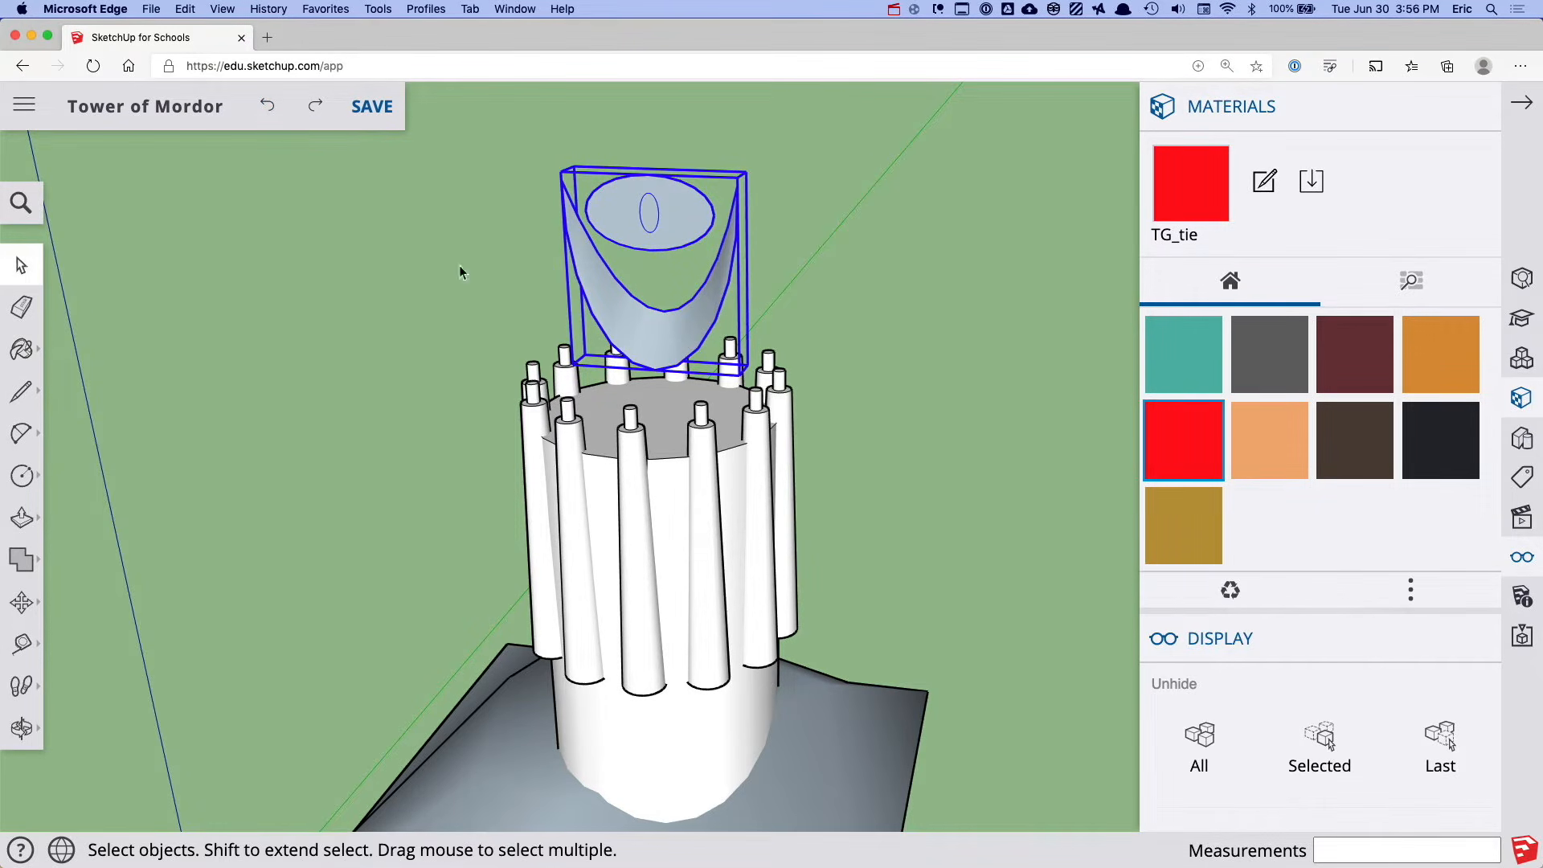
double_click(666, 333)
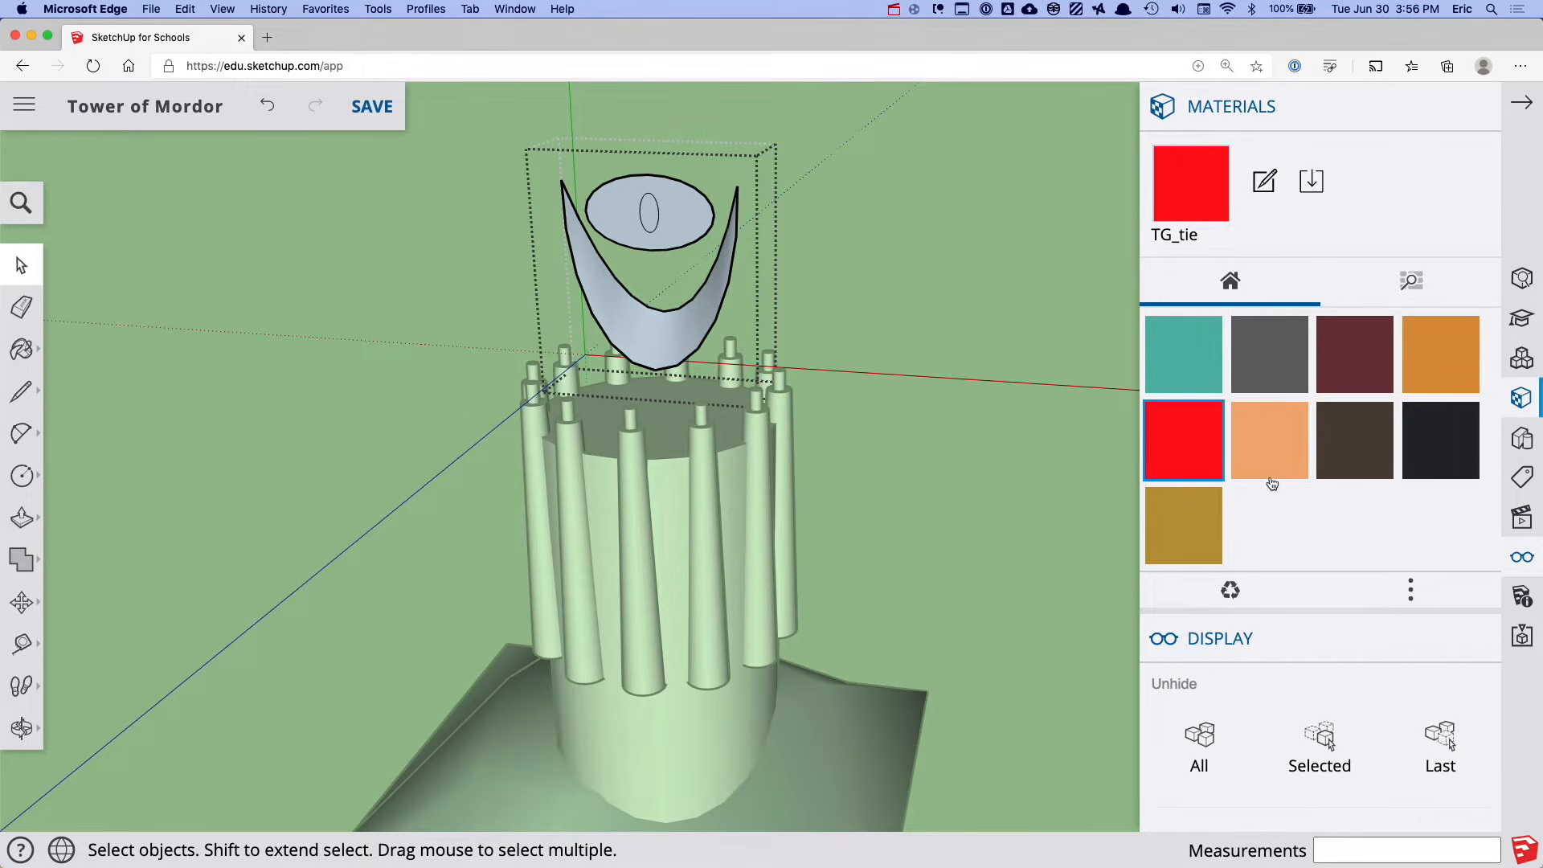
Paint the crescent and the eye oval with the orange Color C05 from the Colors collection, leaving the pupil unpainted
left_click(1397, 296)
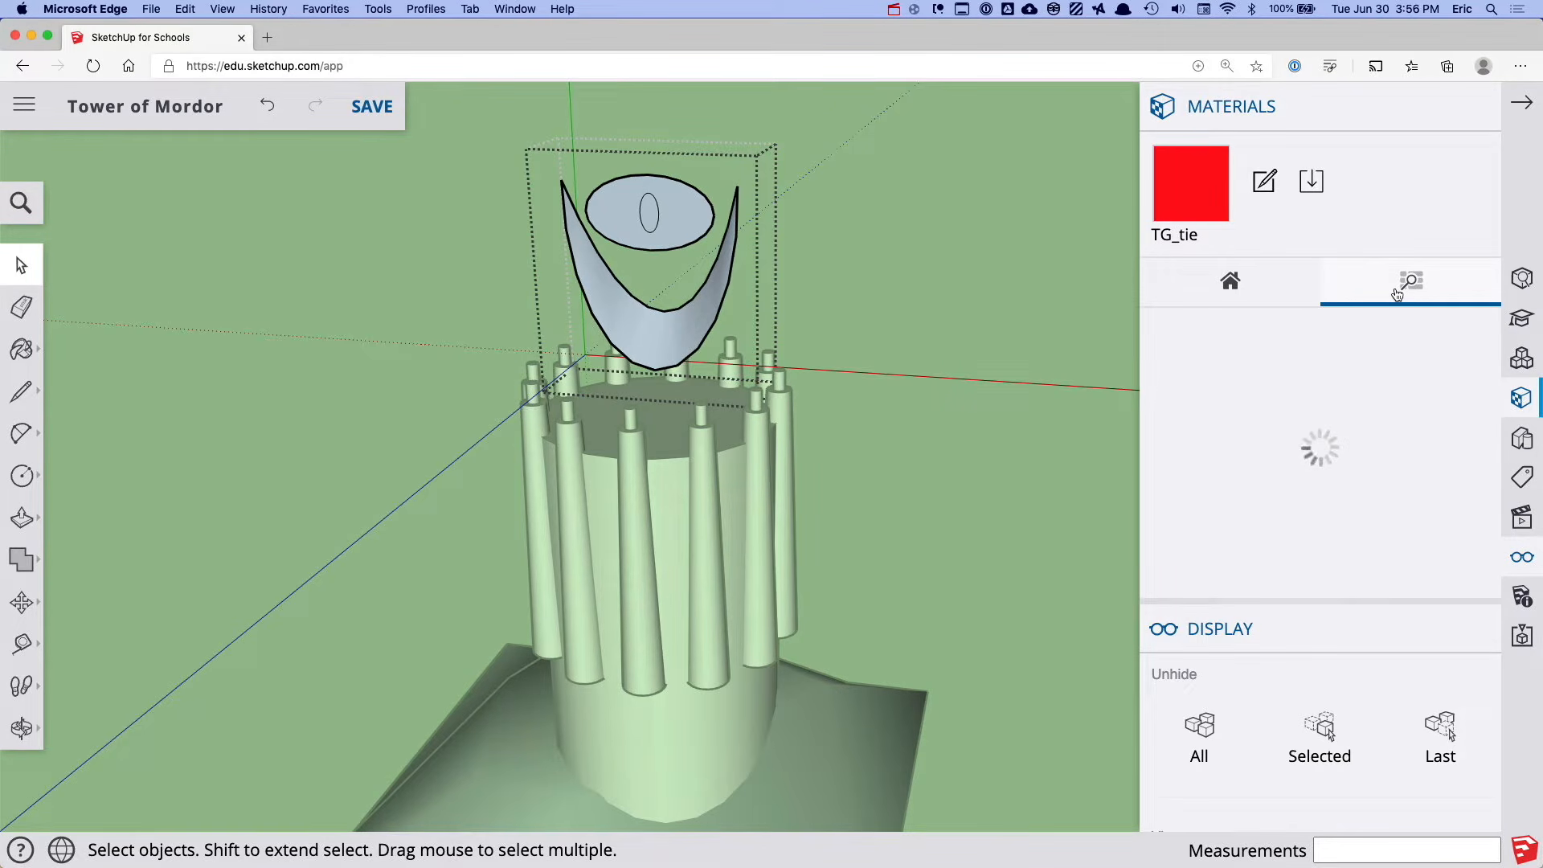
scroll(1388, 402, "down", 2)
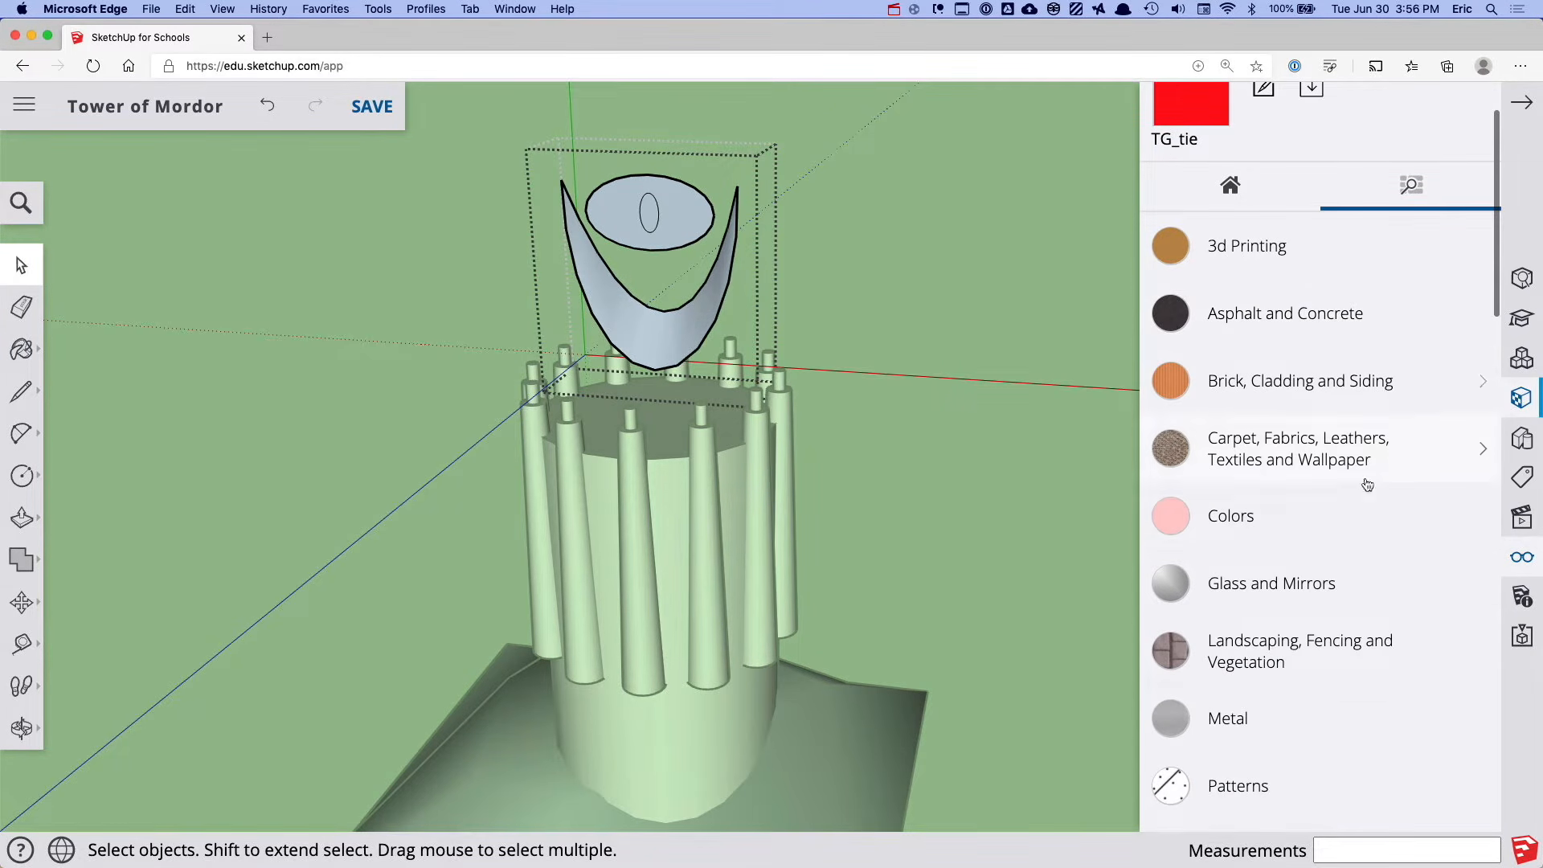
scroll(1358, 494, "down", 2)
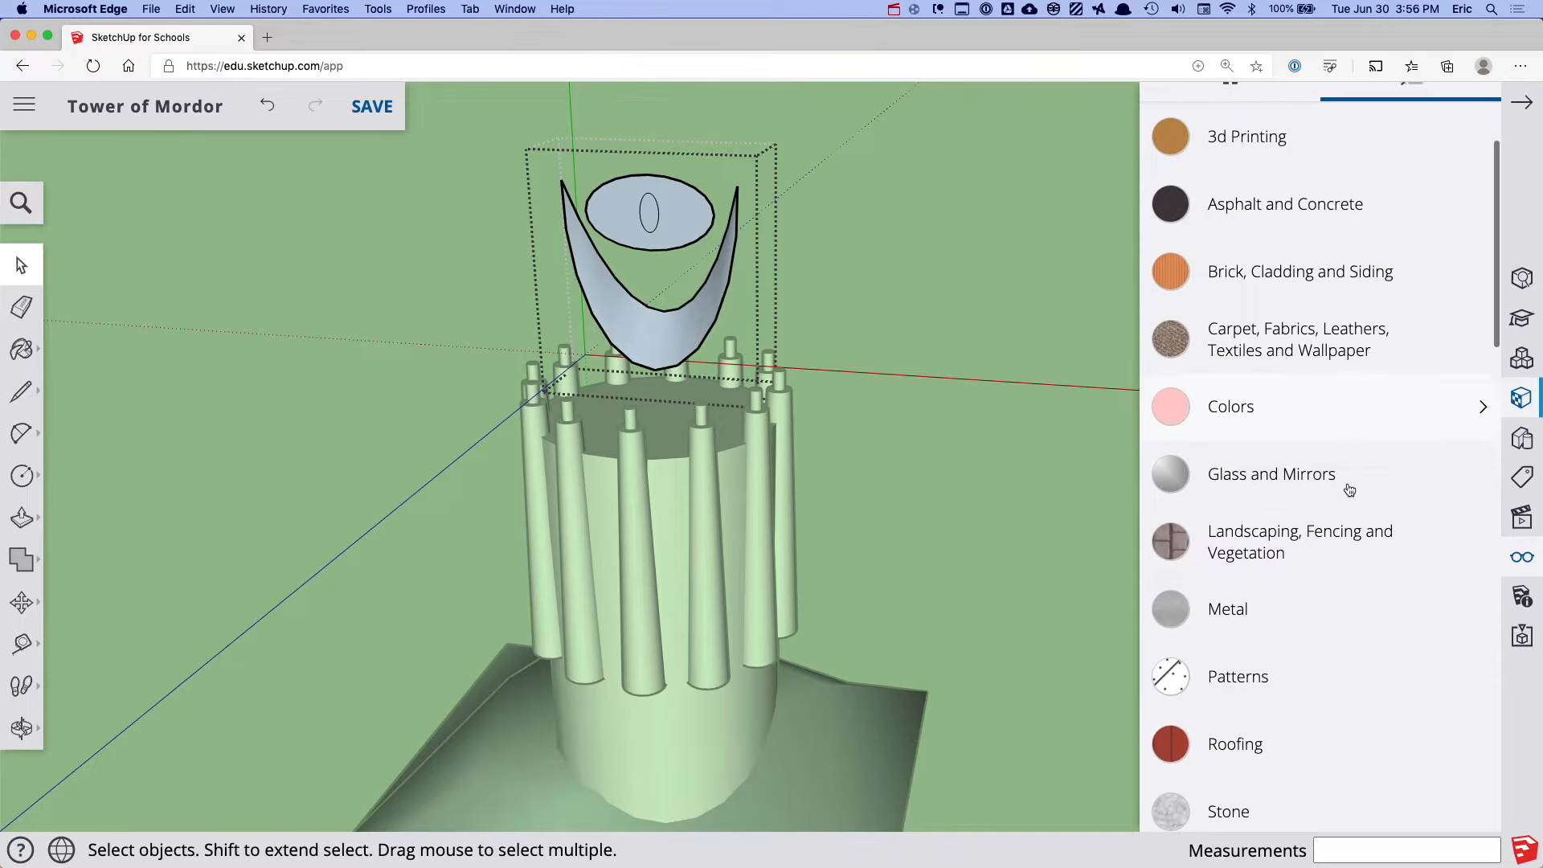
scroll(1350, 490, "down", 2)
left_click(1292, 345)
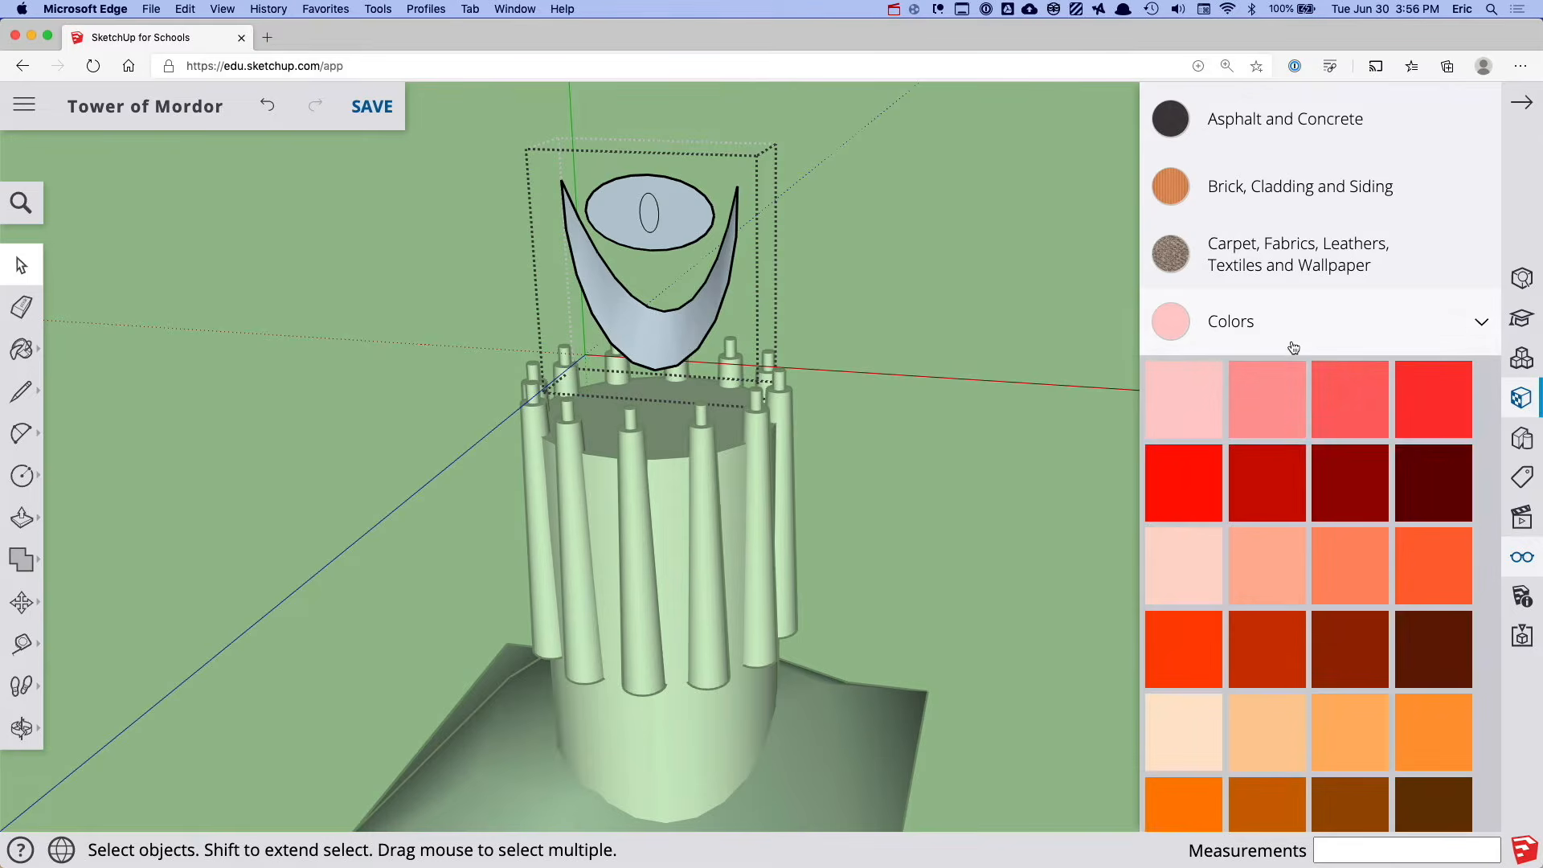
scroll(1362, 529, "down", 10)
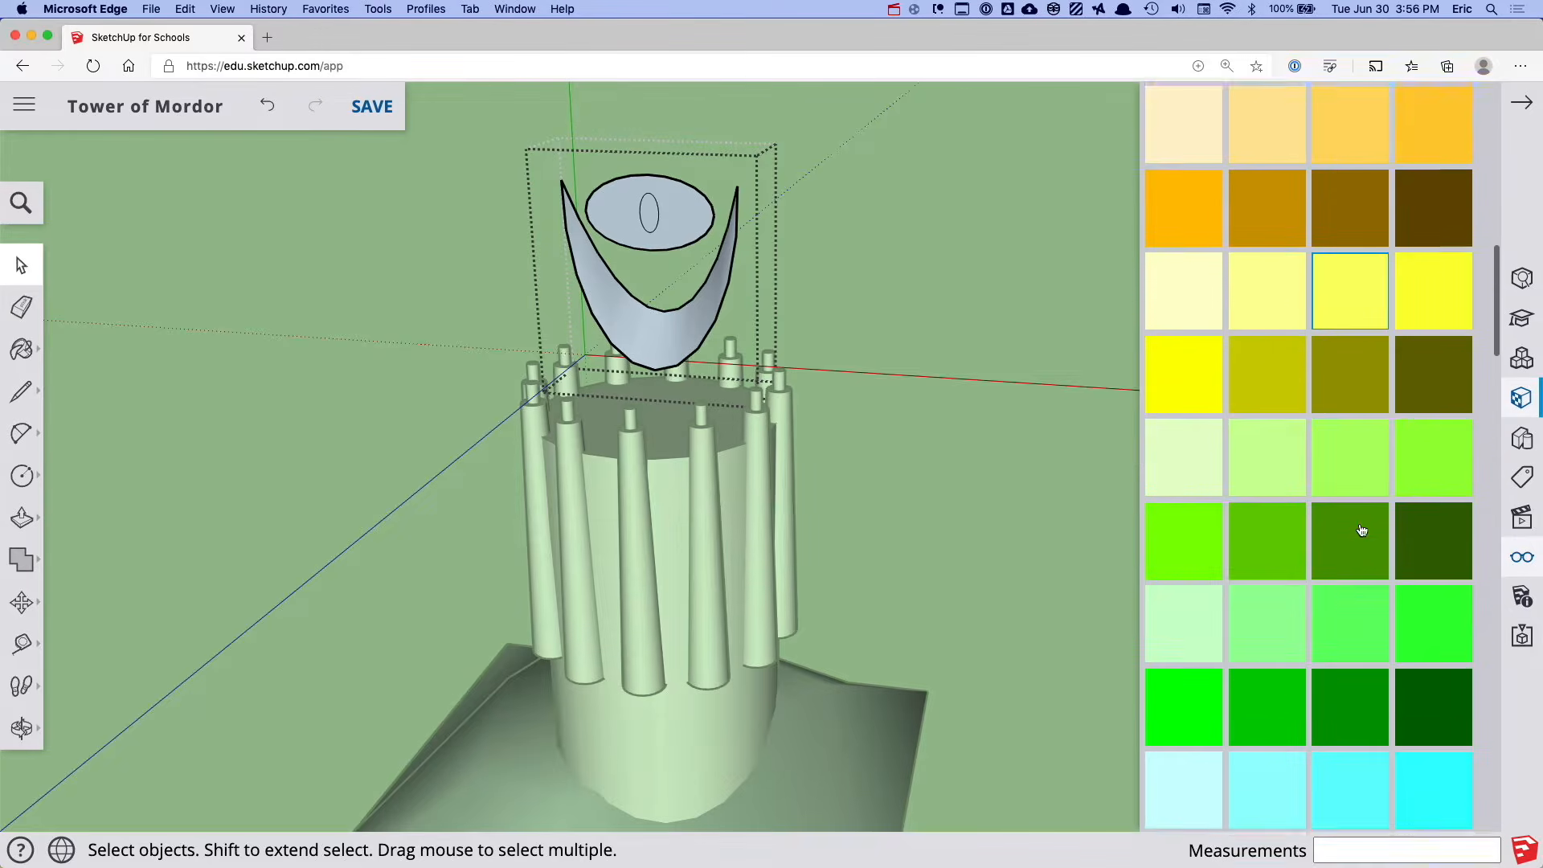
scroll(1361, 529, "up", 5)
left_click(1192, 257)
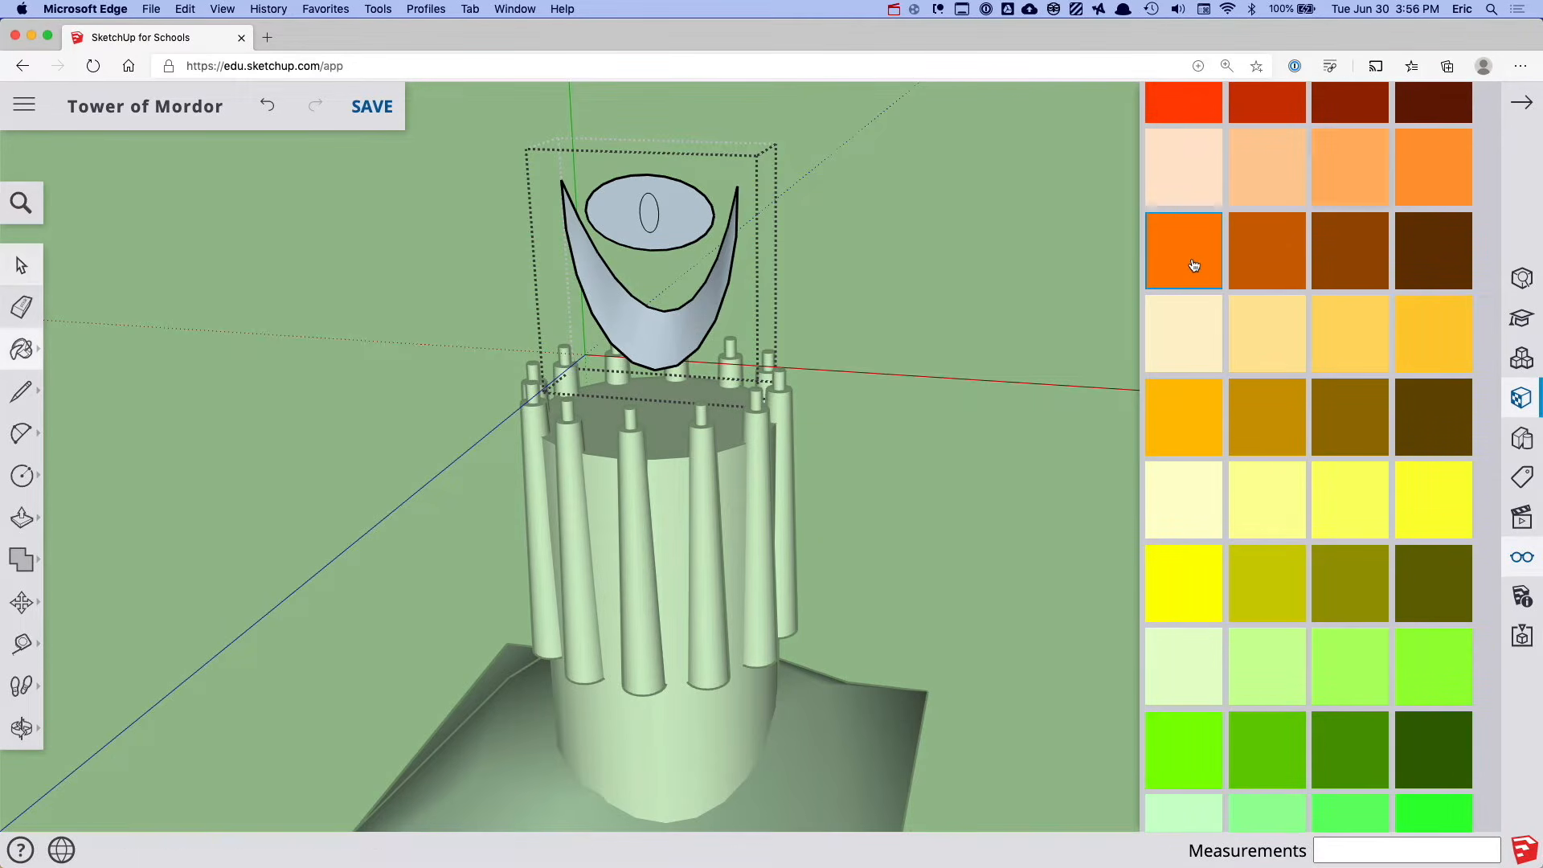
left_click(690, 315)
left_click(690, 193)
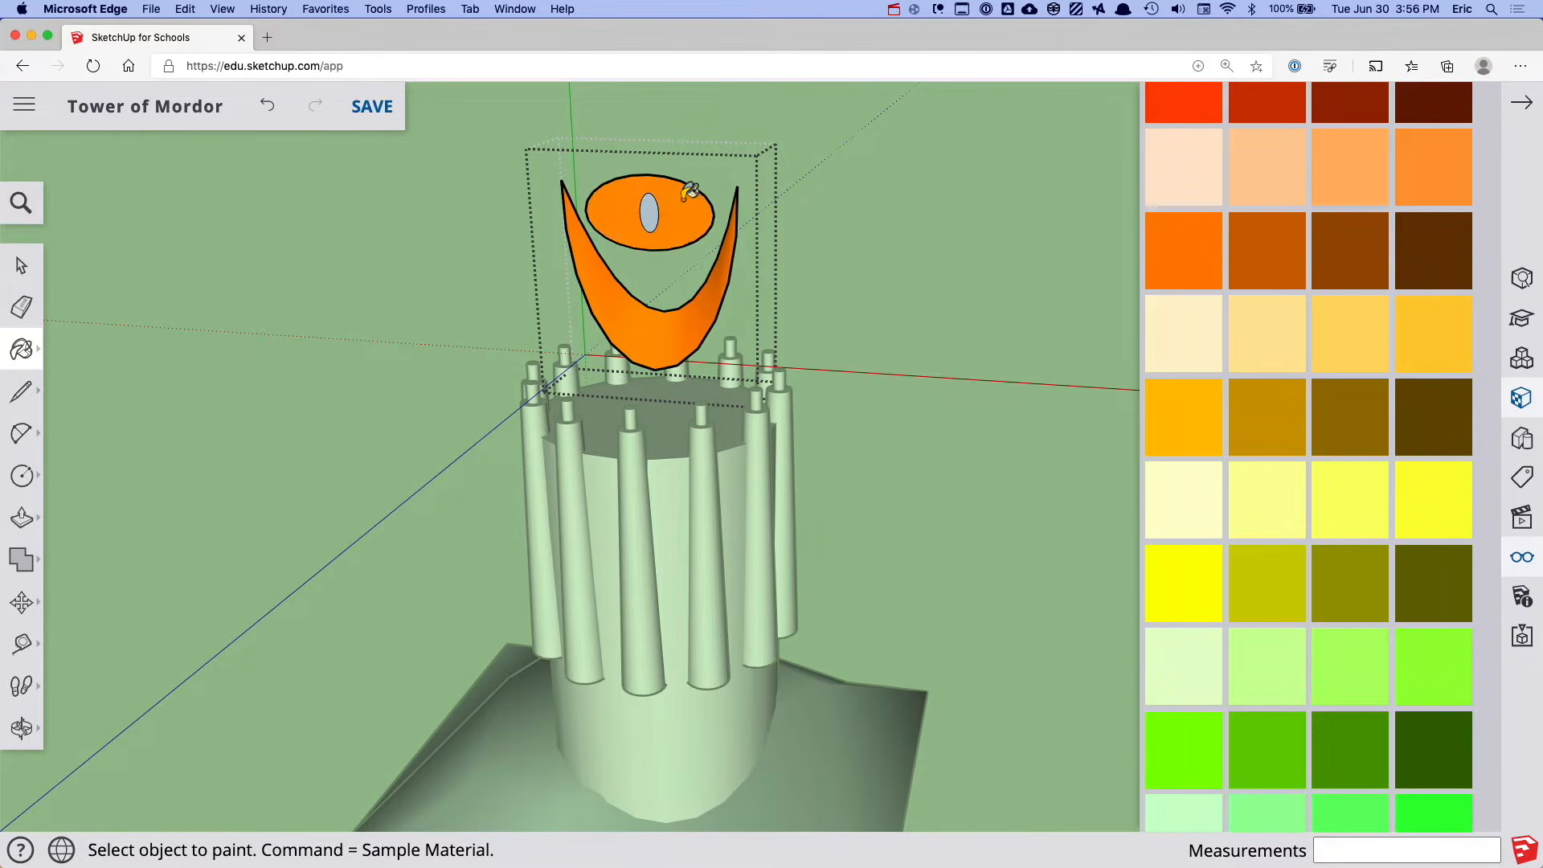
Paint the eye's pupil with Blacktop New from the Asphalt and Concrete collection
scroll(1309, 286, "up", 8)
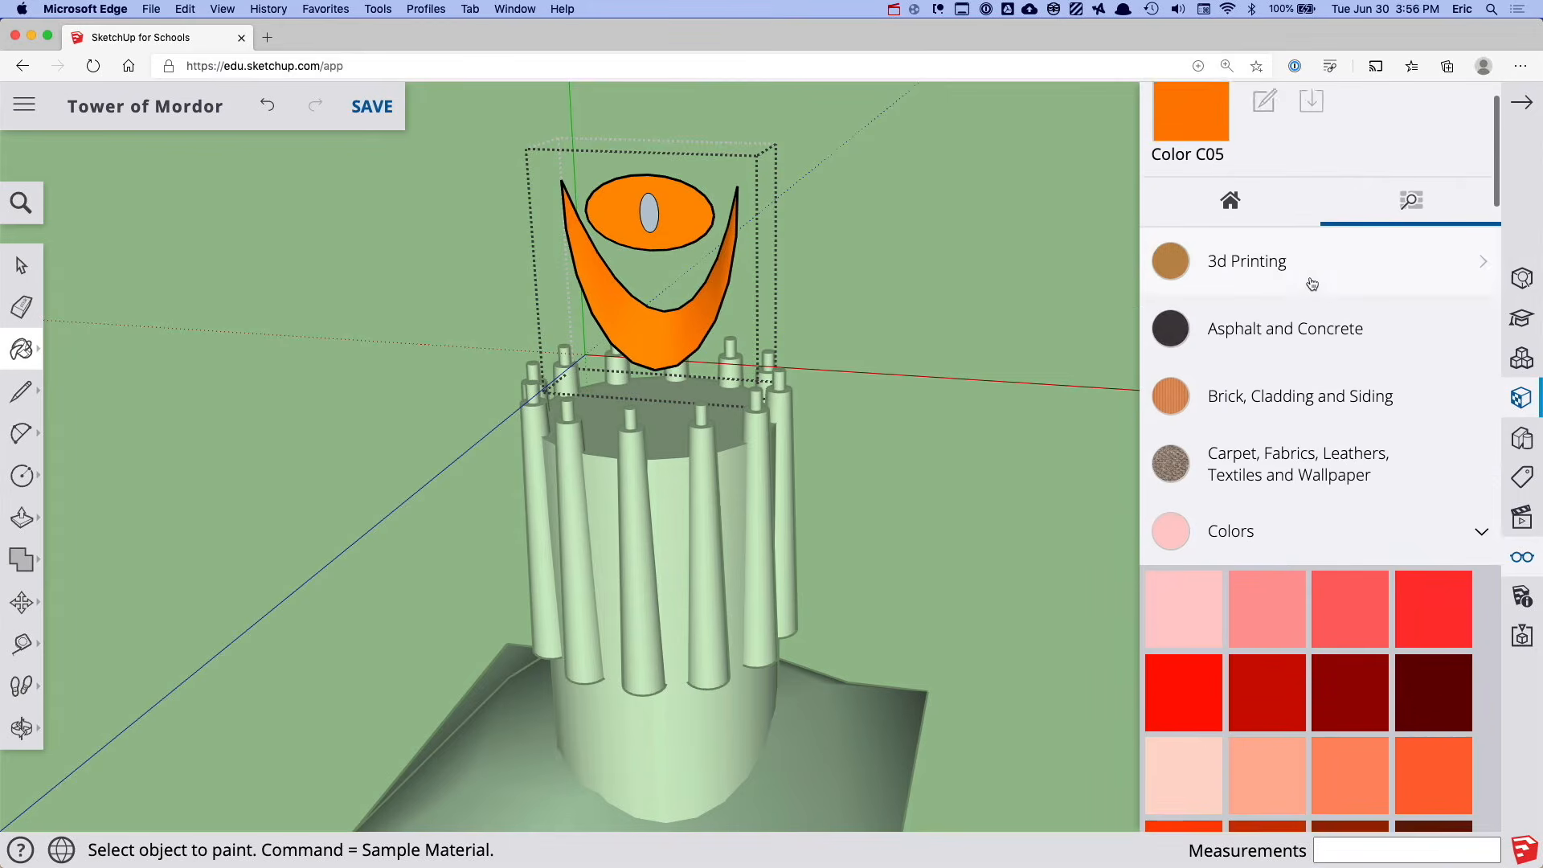
left_click(1254, 398)
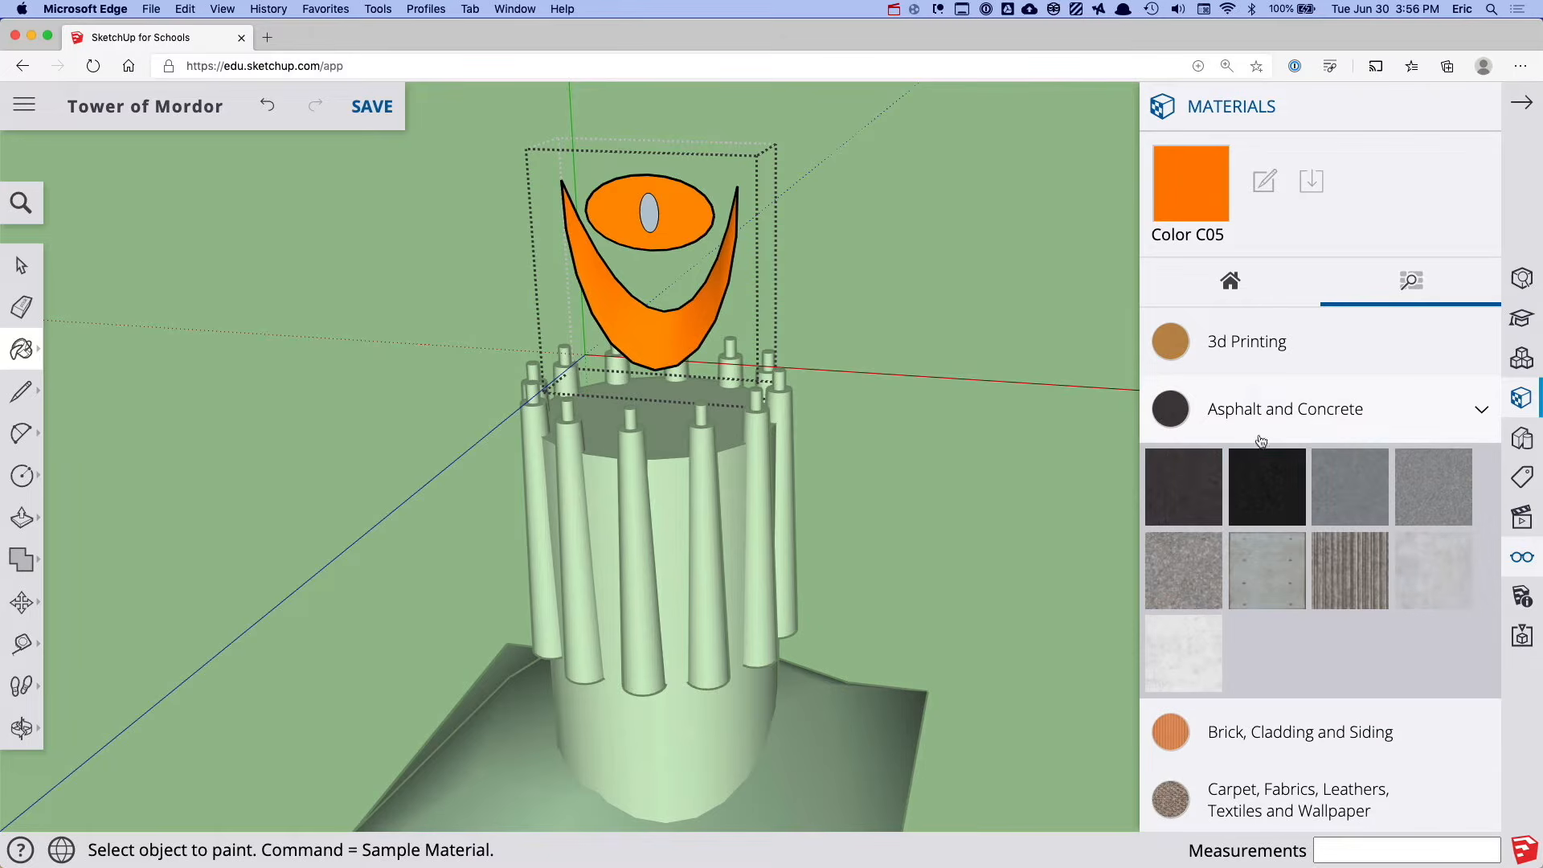
left_click(1266, 484)
left_click(653, 199)
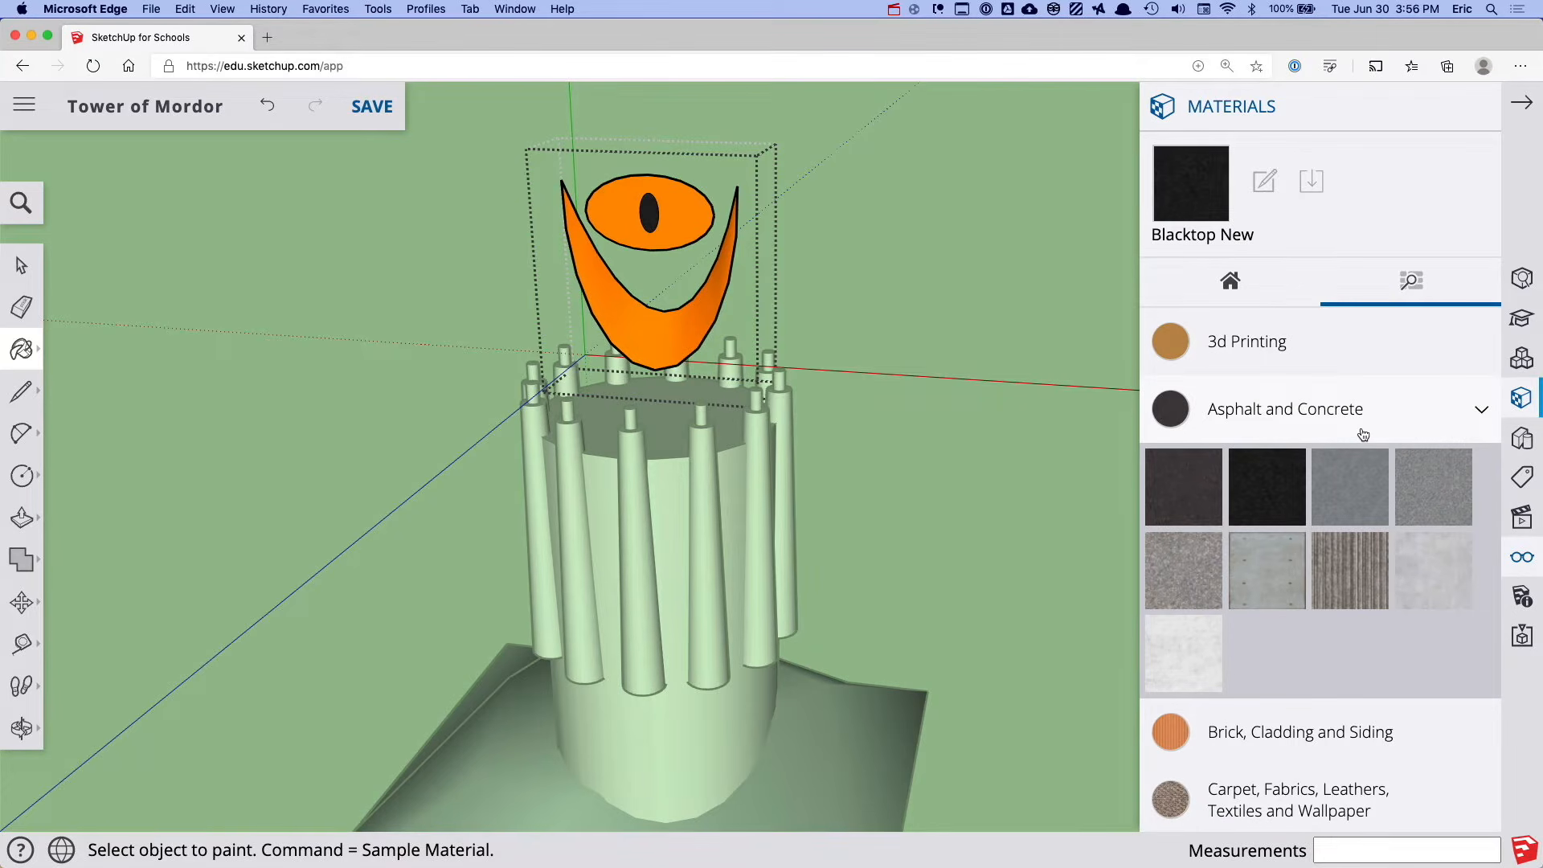
Paint the crescent and the eye oval around the pupil with Concrete Aggregate Smoke
left_click(1216, 555)
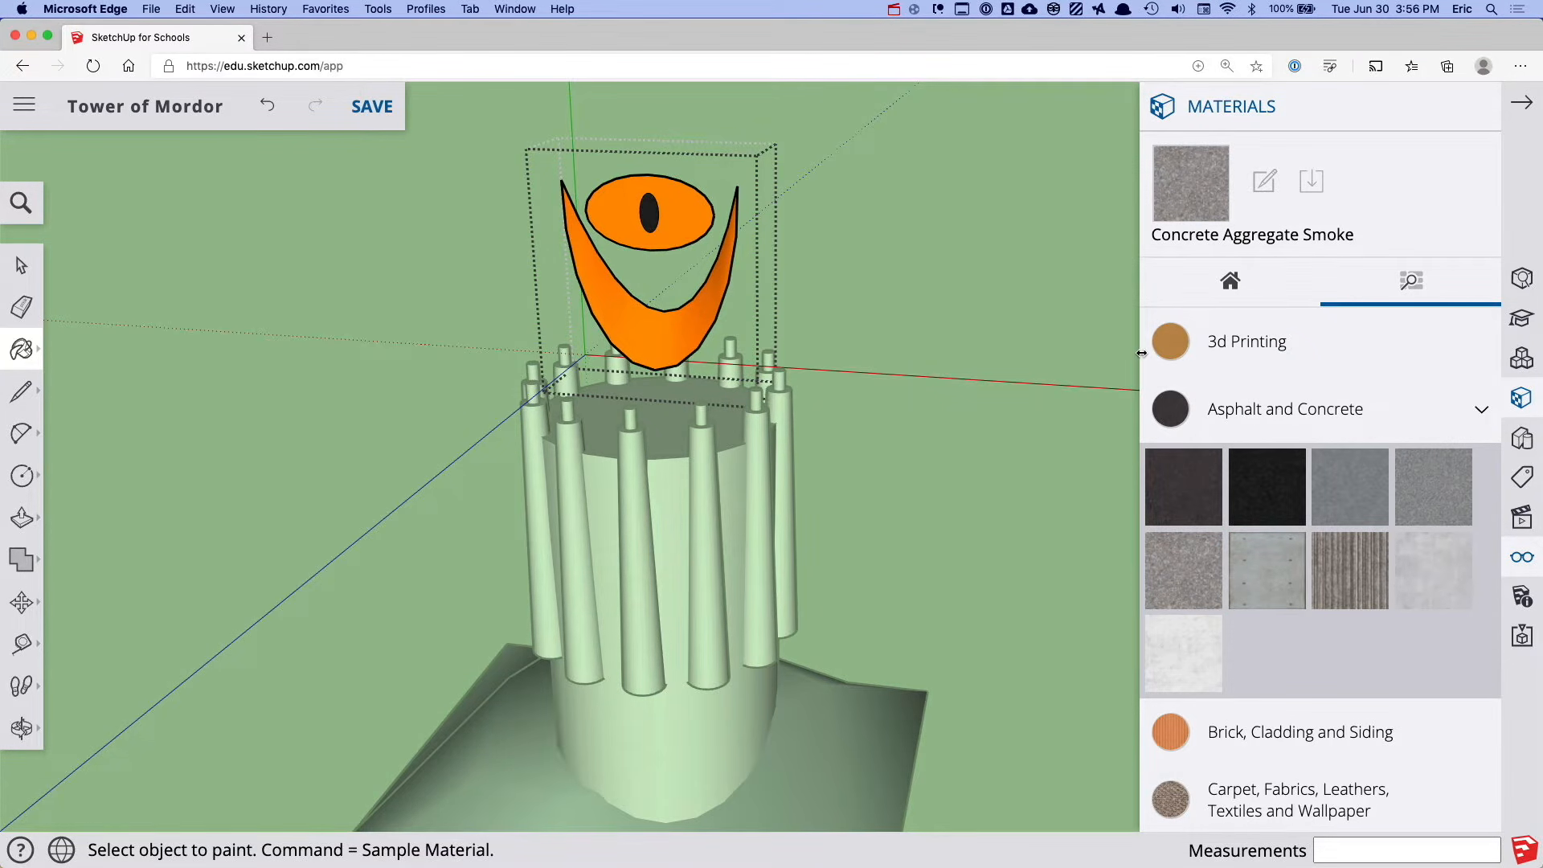
left_click(679, 321)
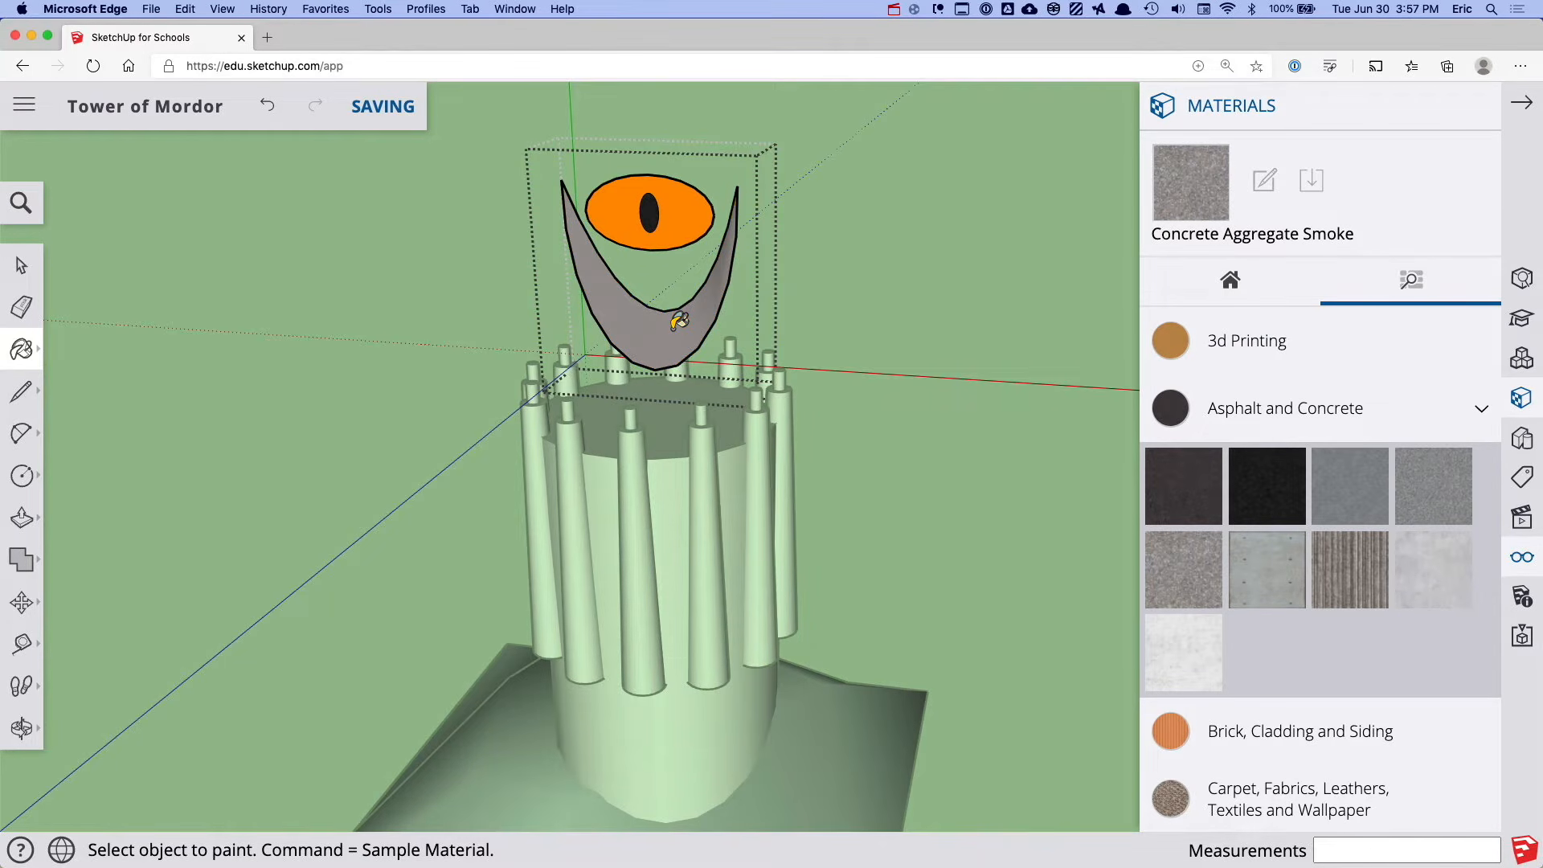
left_click(689, 208)
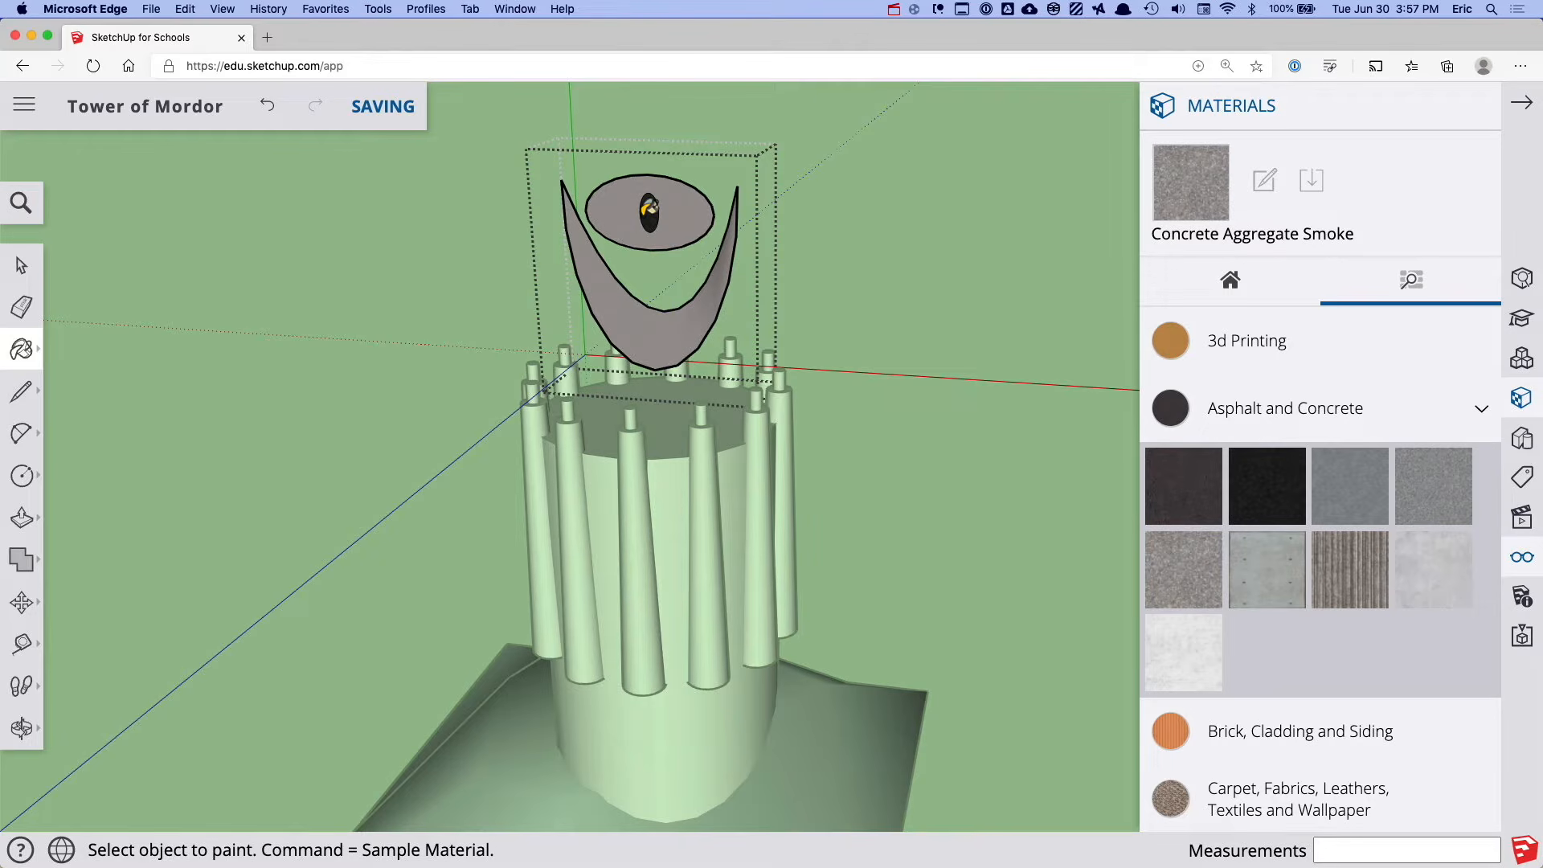
Edit the in-model Concrete Aggregate Smoke material, colorizing it to bright orange #FF7A00
scroll(648, 208, "up", 8)
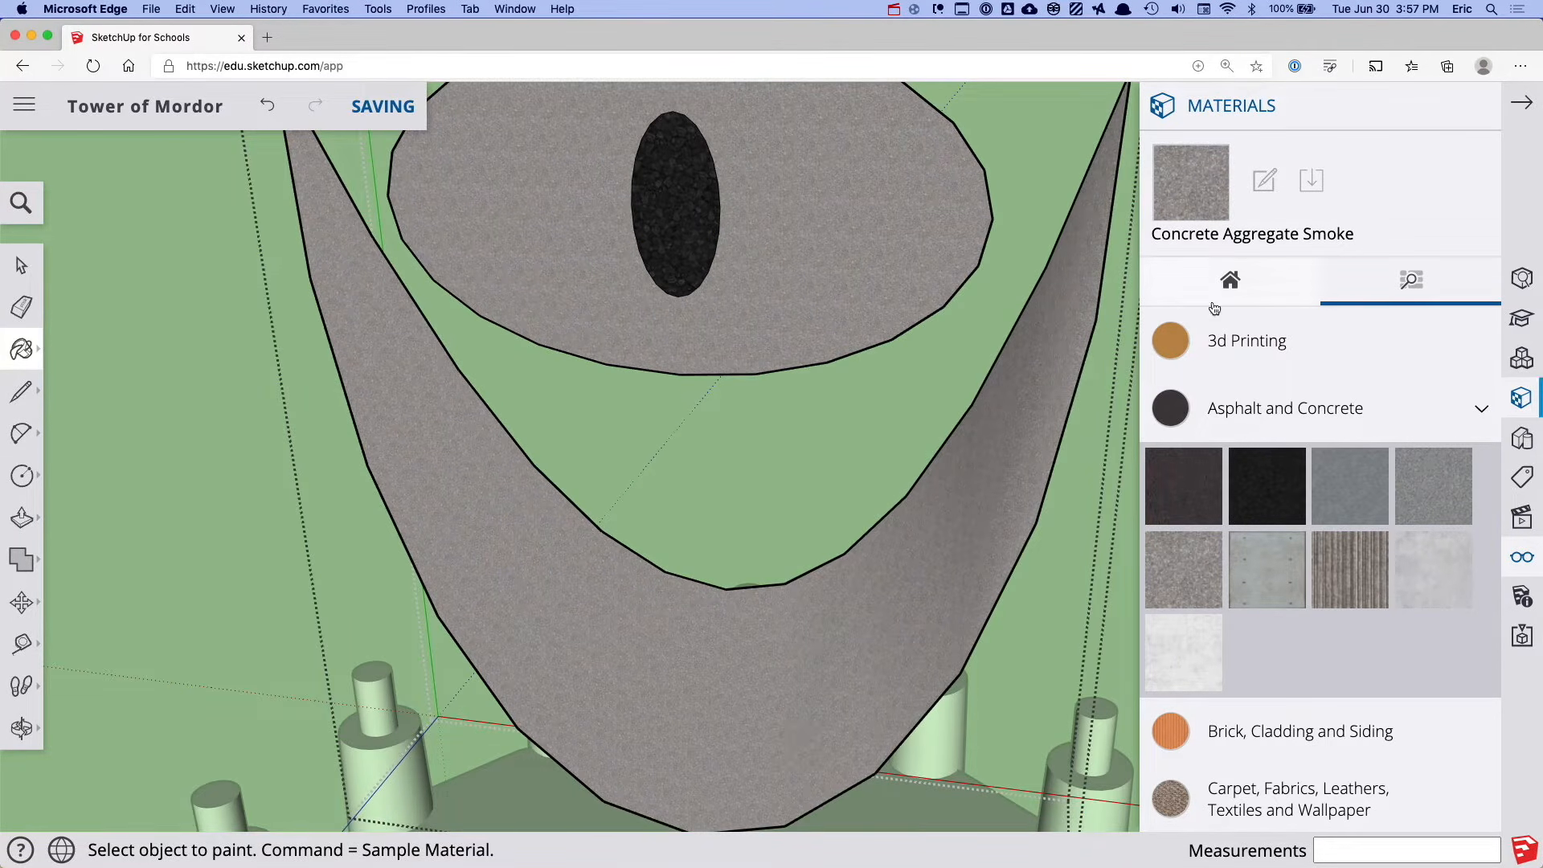
left_click(1238, 284)
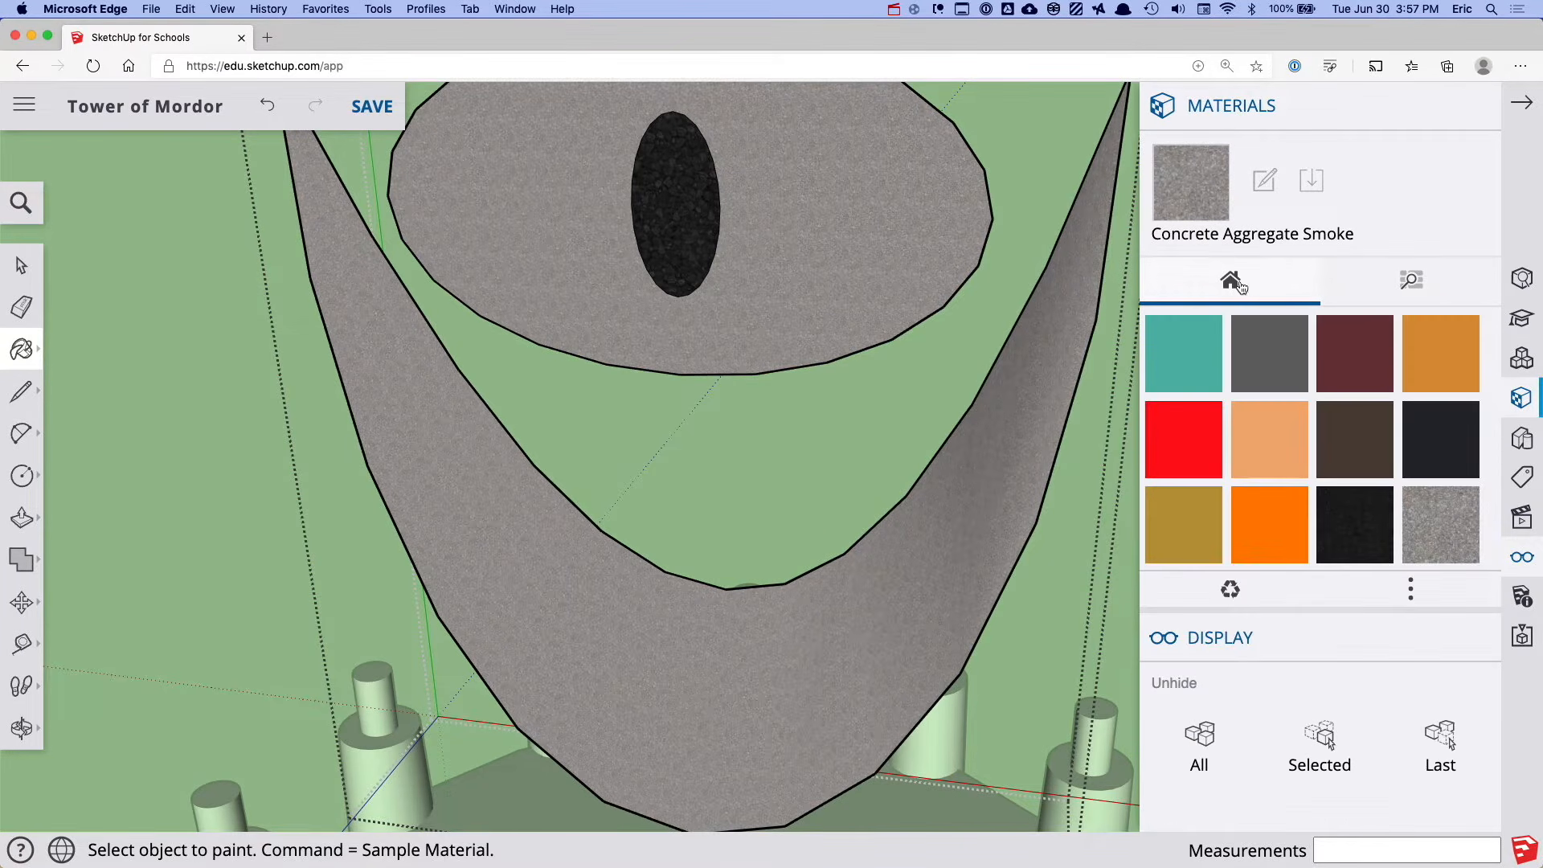
left_click(1447, 528)
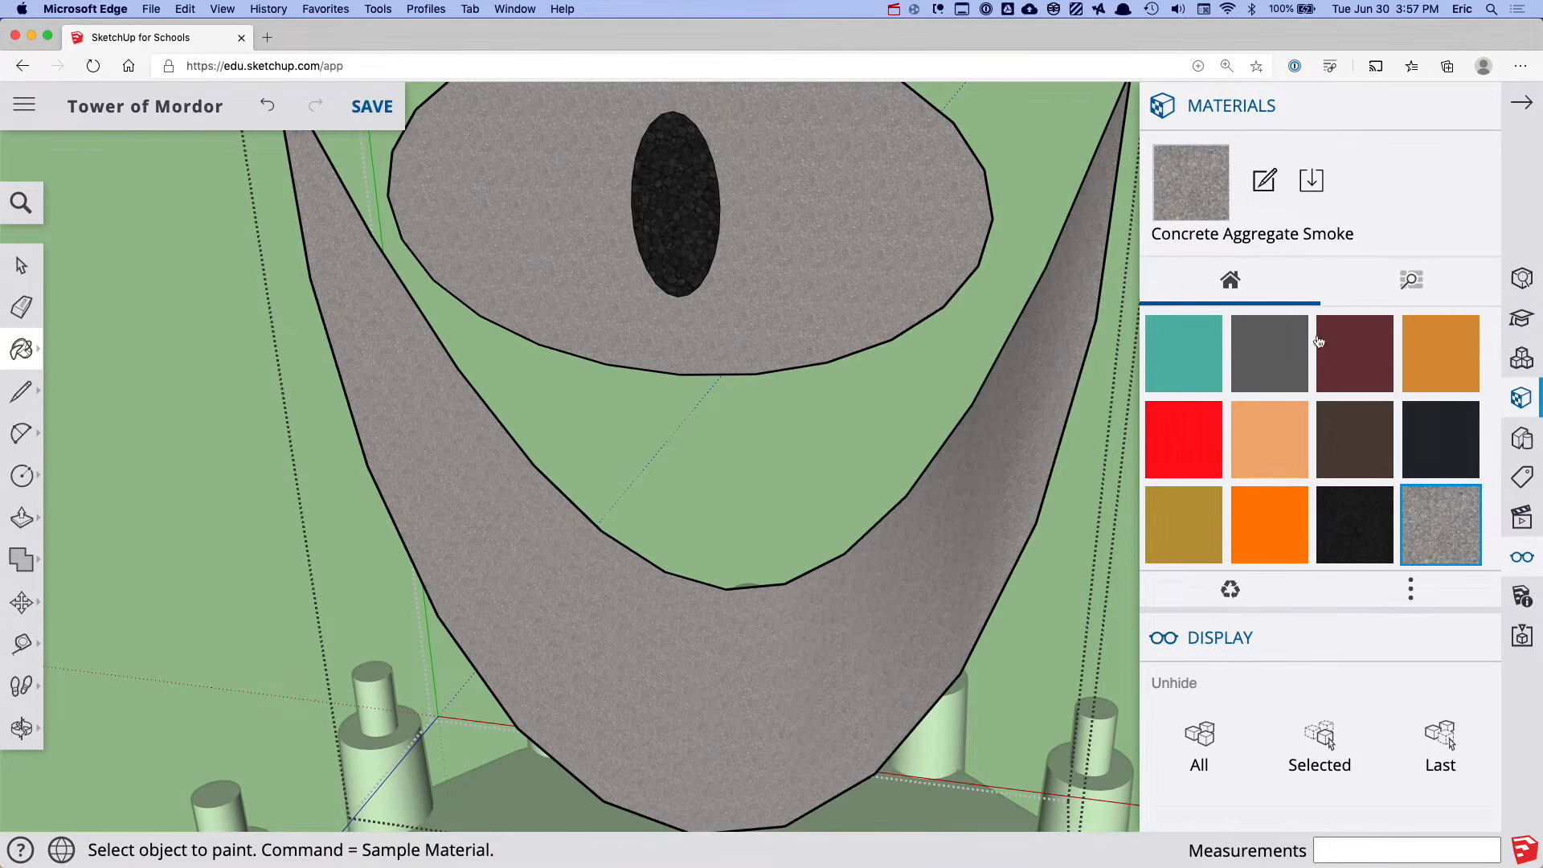
left_click(1264, 181)
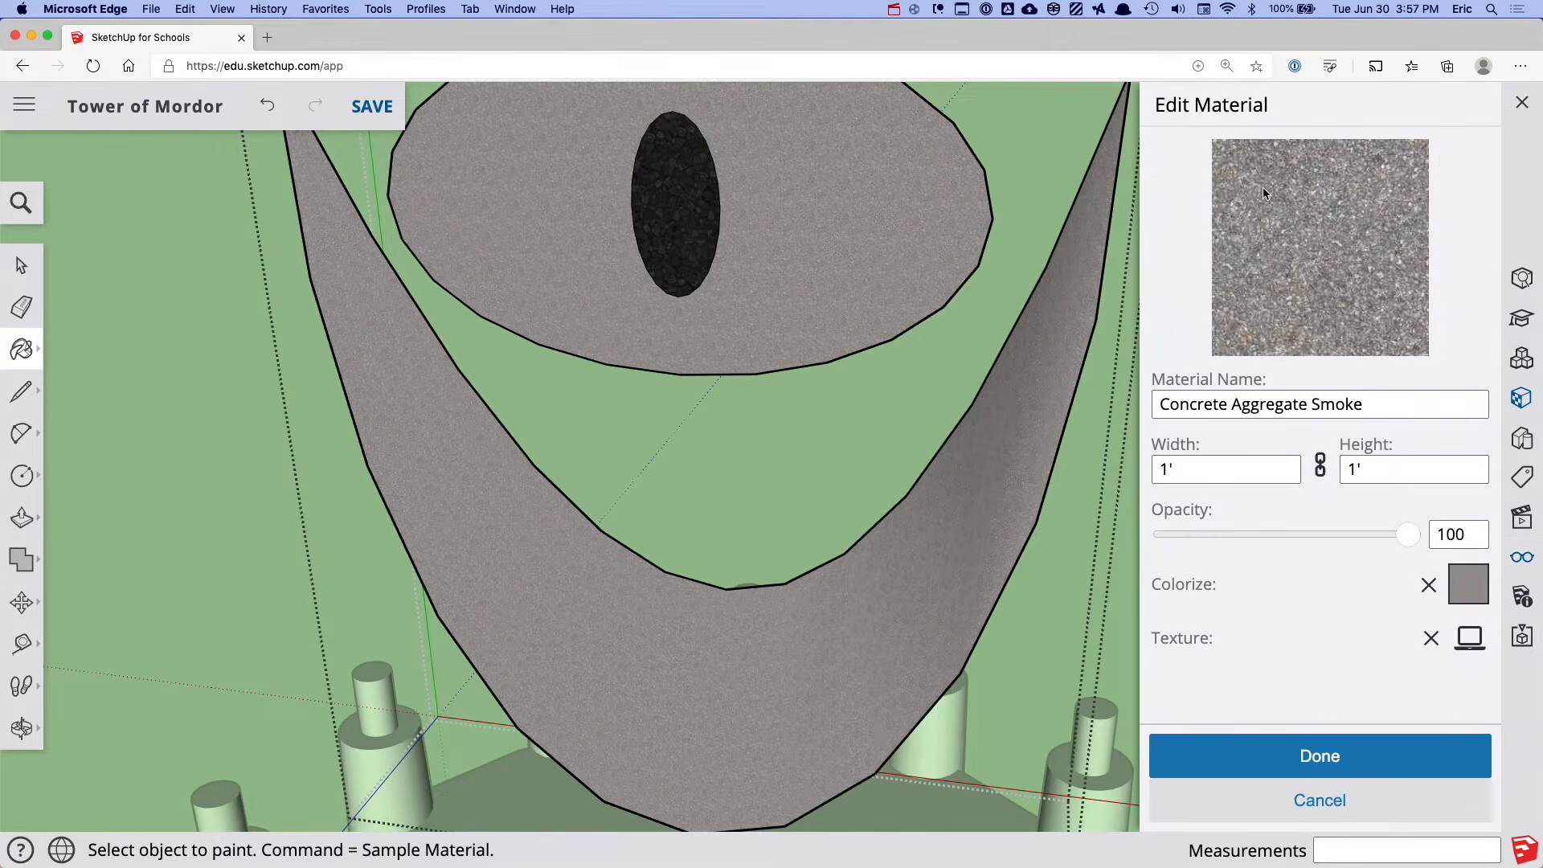
left_click(1468, 594)
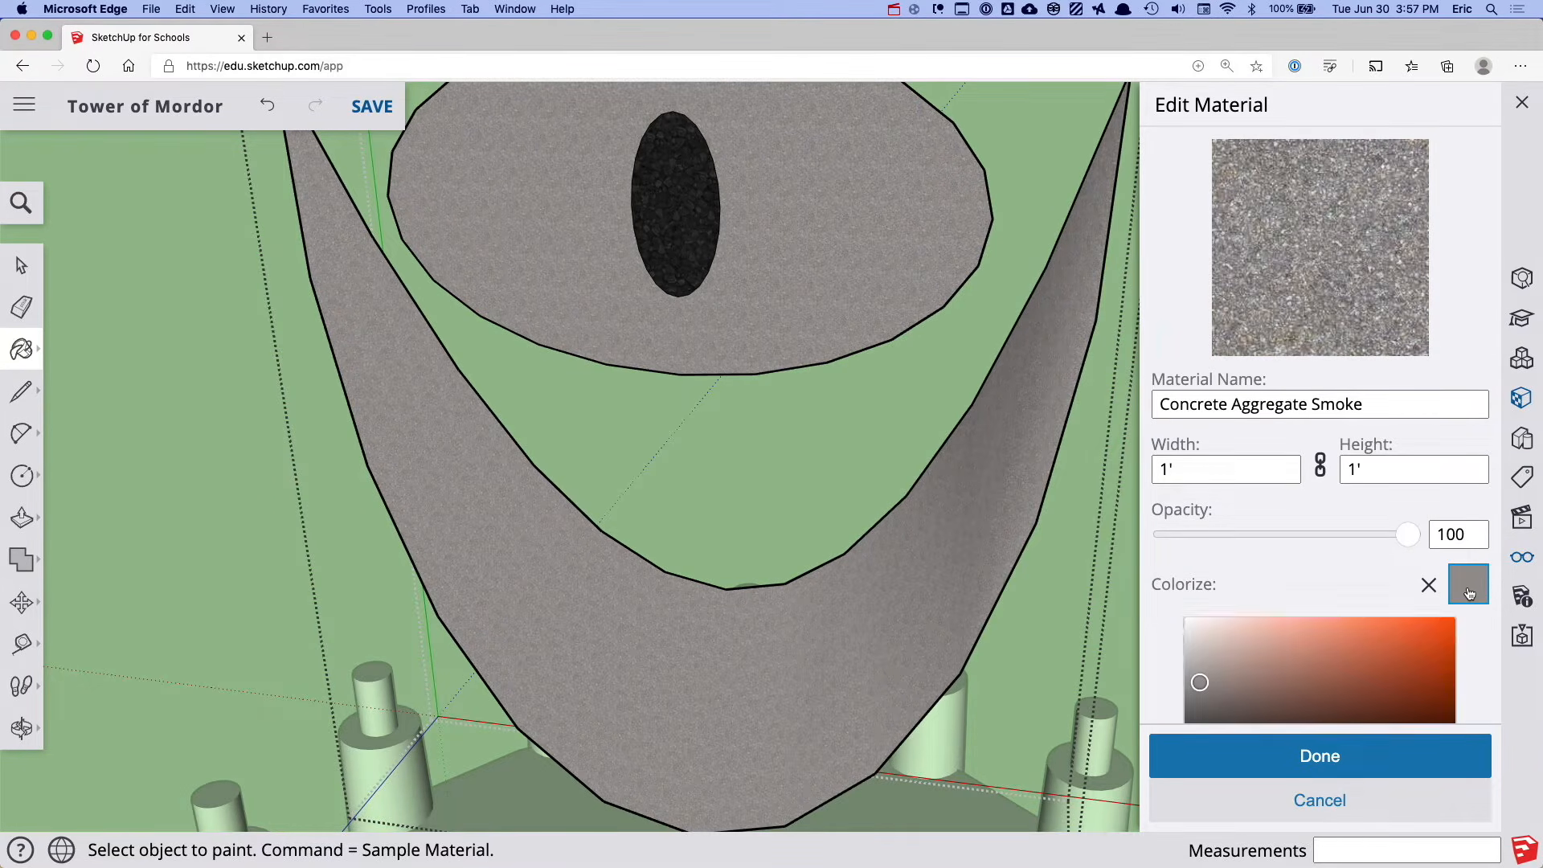
left_click_drag(1234, 676, 1396, 658)
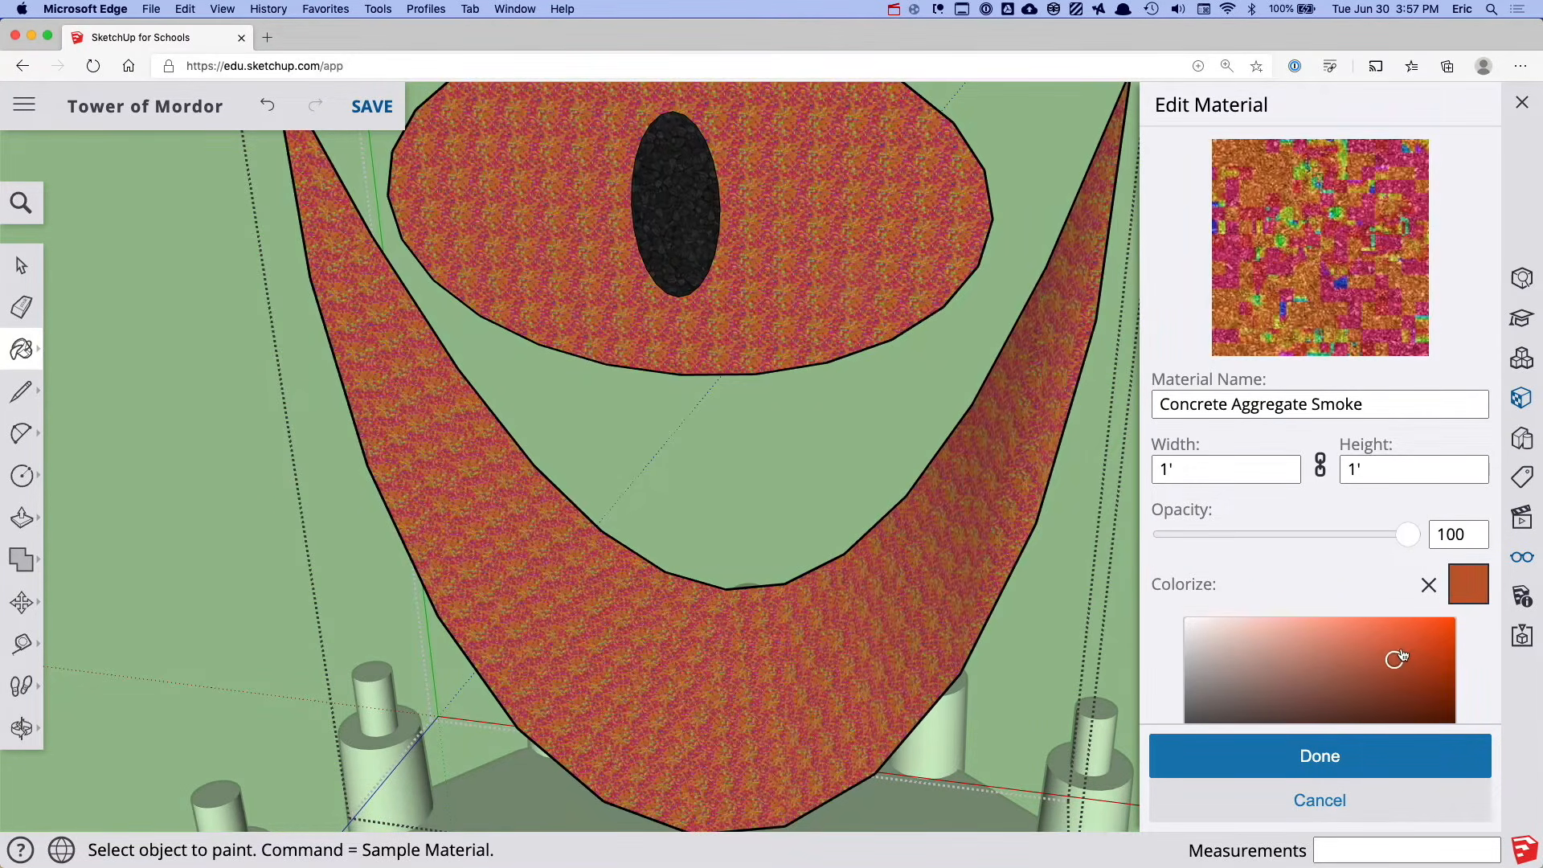
scroll(1299, 591, "down", 5)
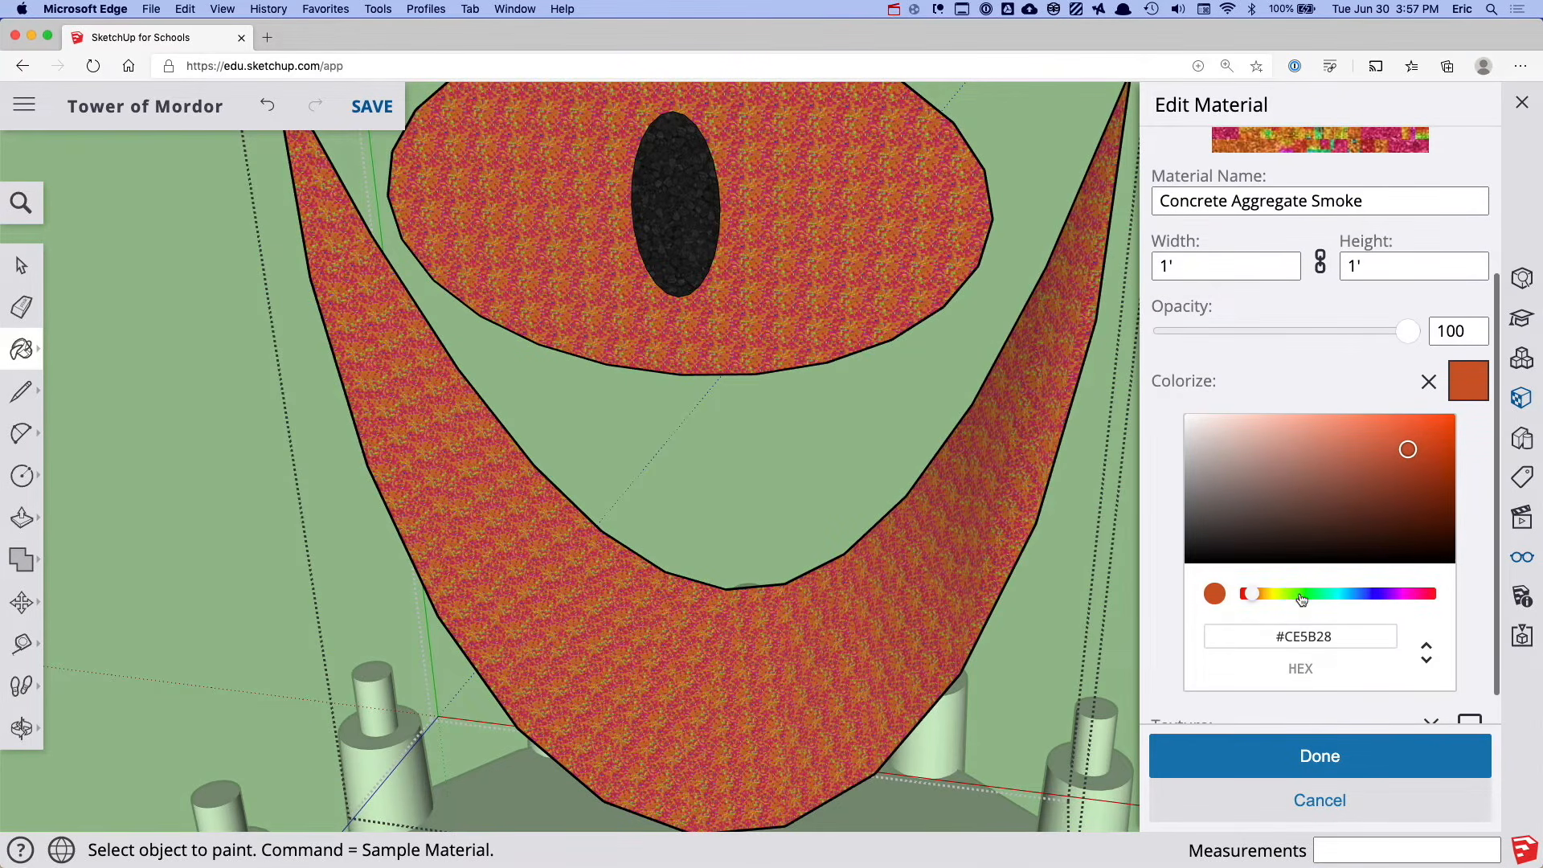
left_click_drag(1261, 597, 1258, 597)
left_click_drag(1427, 434, 1478, 402)
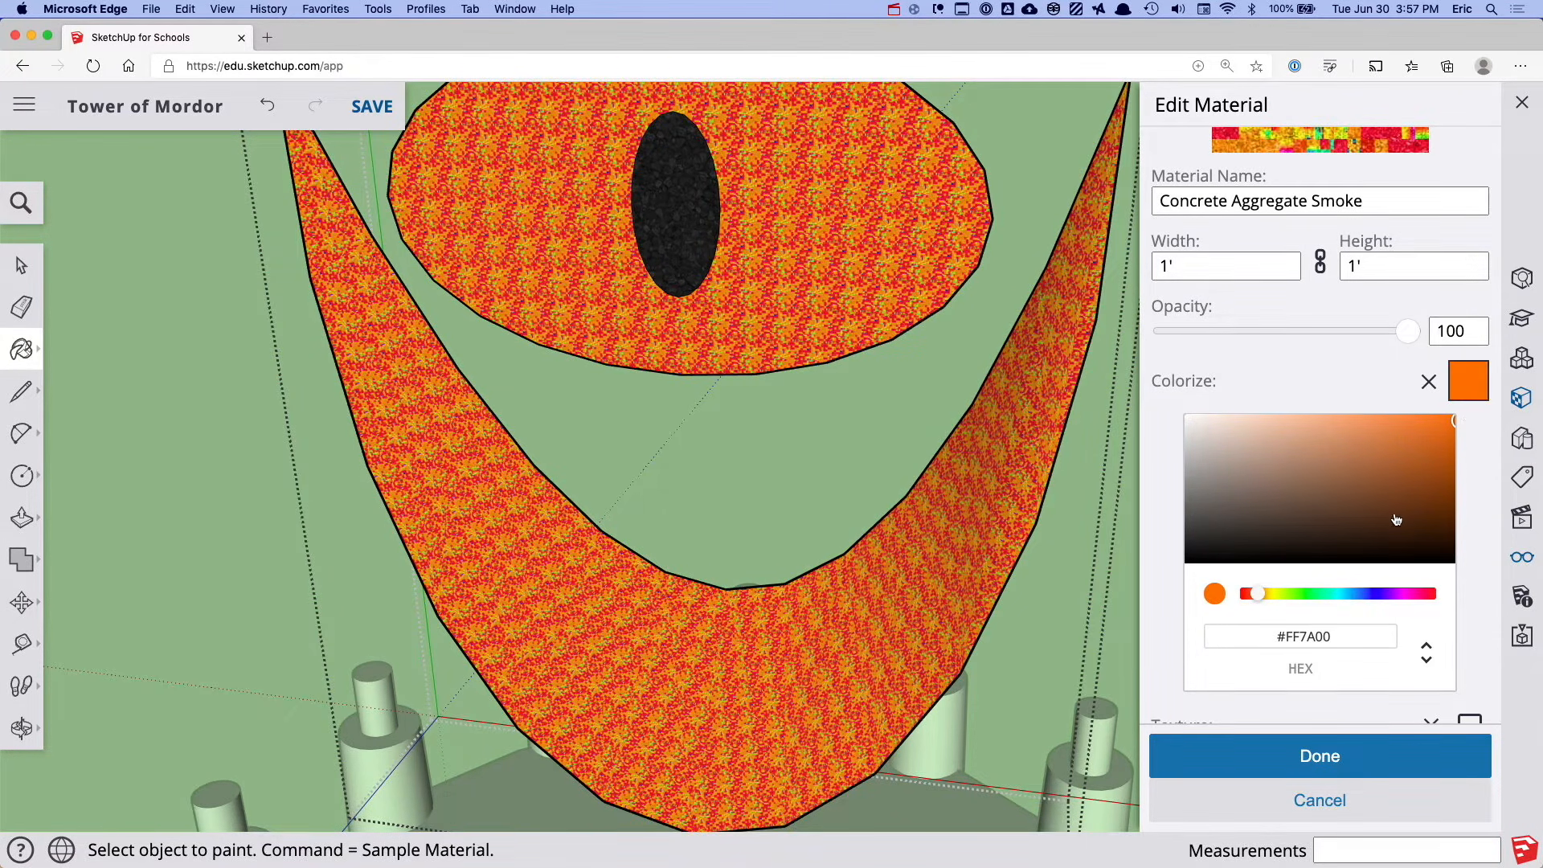
scroll(1396, 521, "down", 1)
scroll(1396, 520, "up", 1)
scroll(1396, 521, "down", 1)
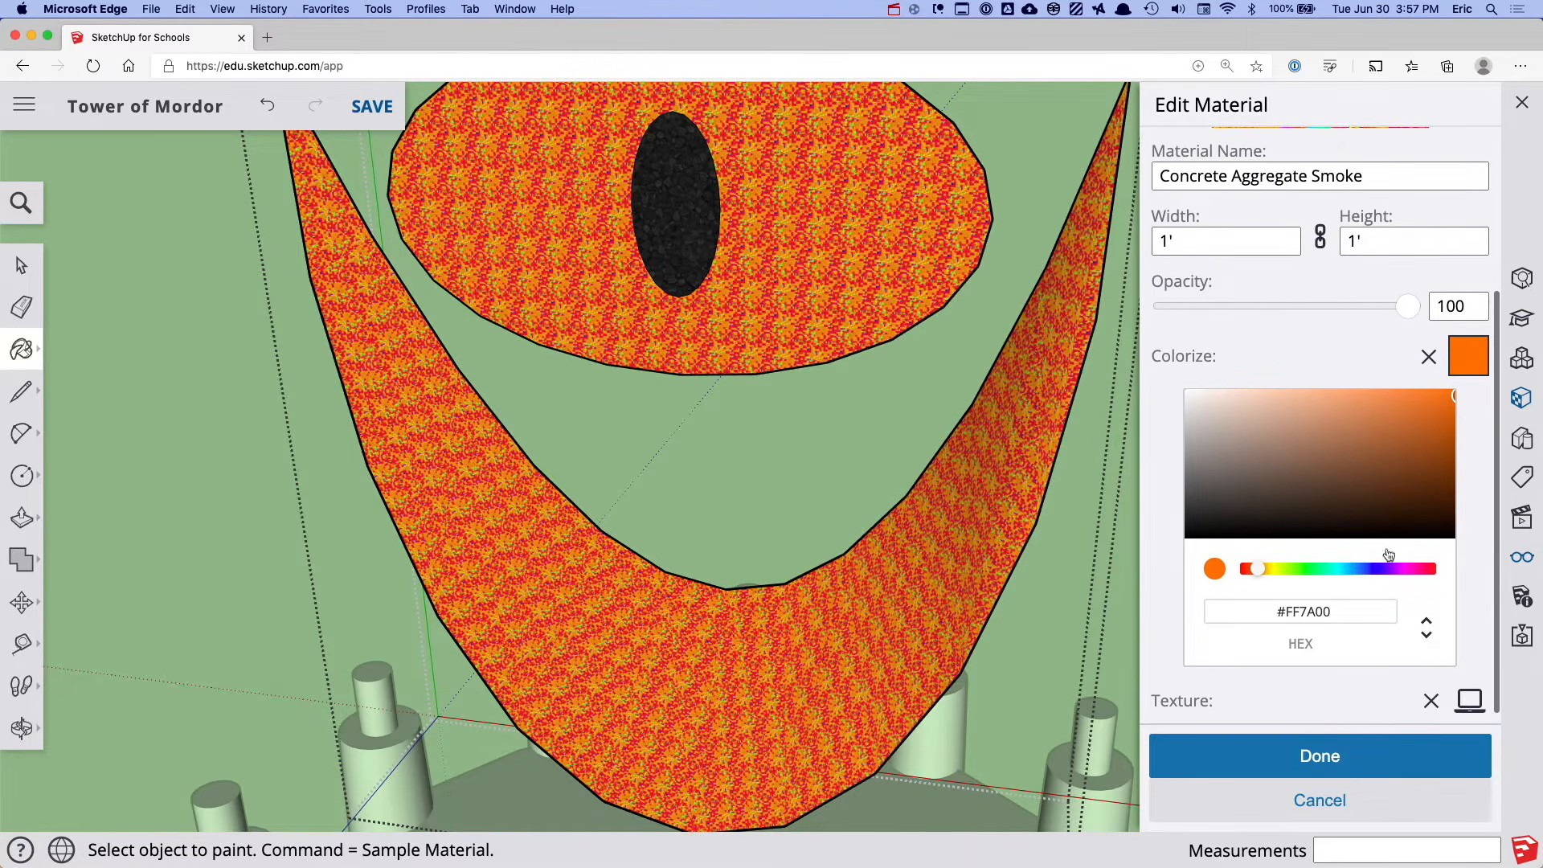
left_click(1325, 757)
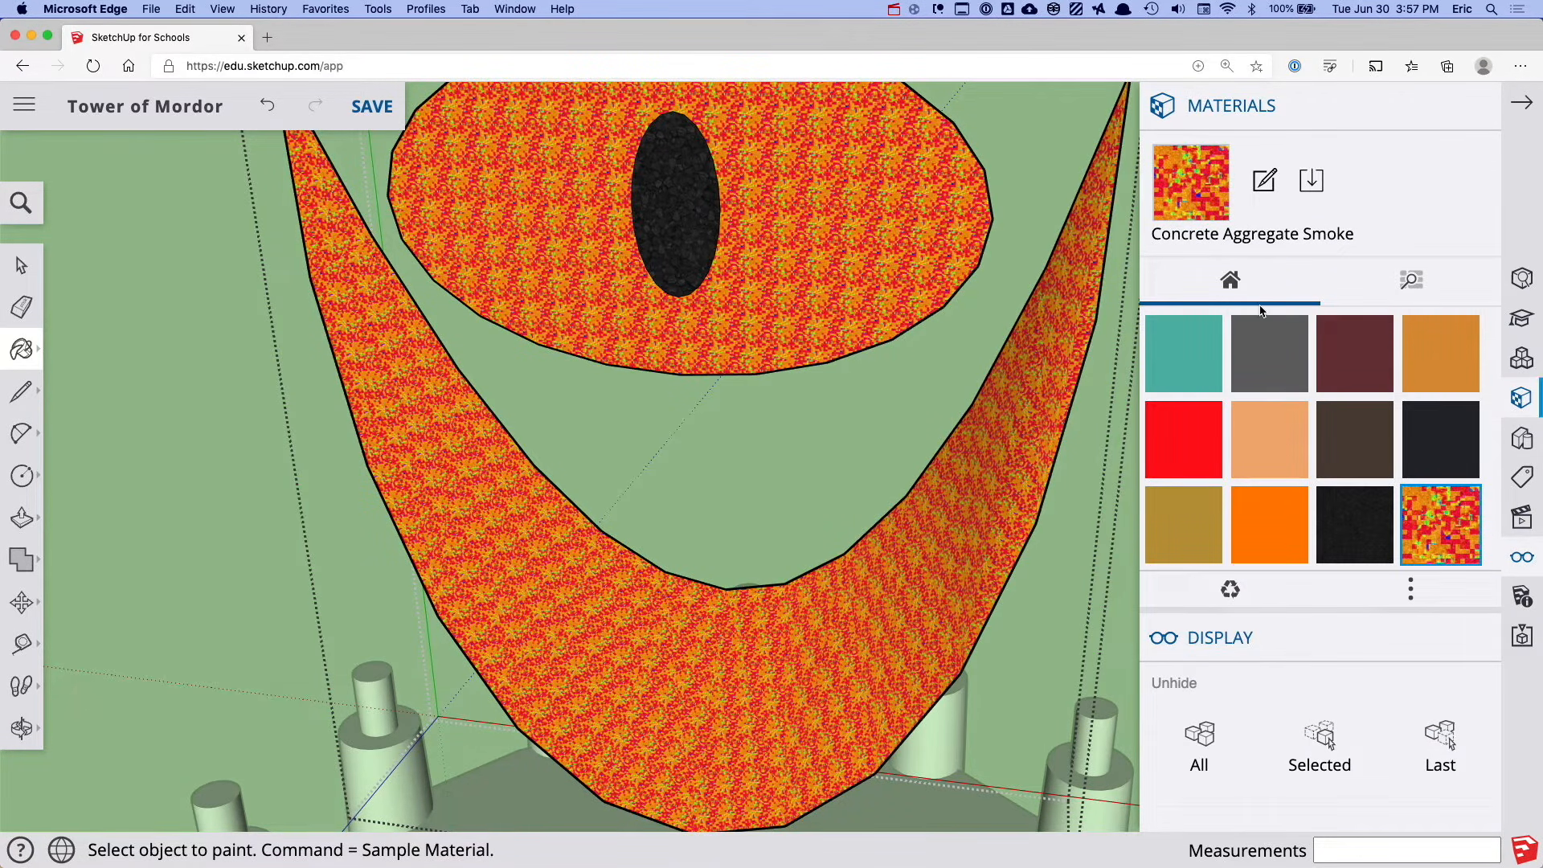
Leave the eye group, open the tower group and paint the tower's cylindrical wall with Concrete Scored Jointless
scroll(998, 415, "down", 6)
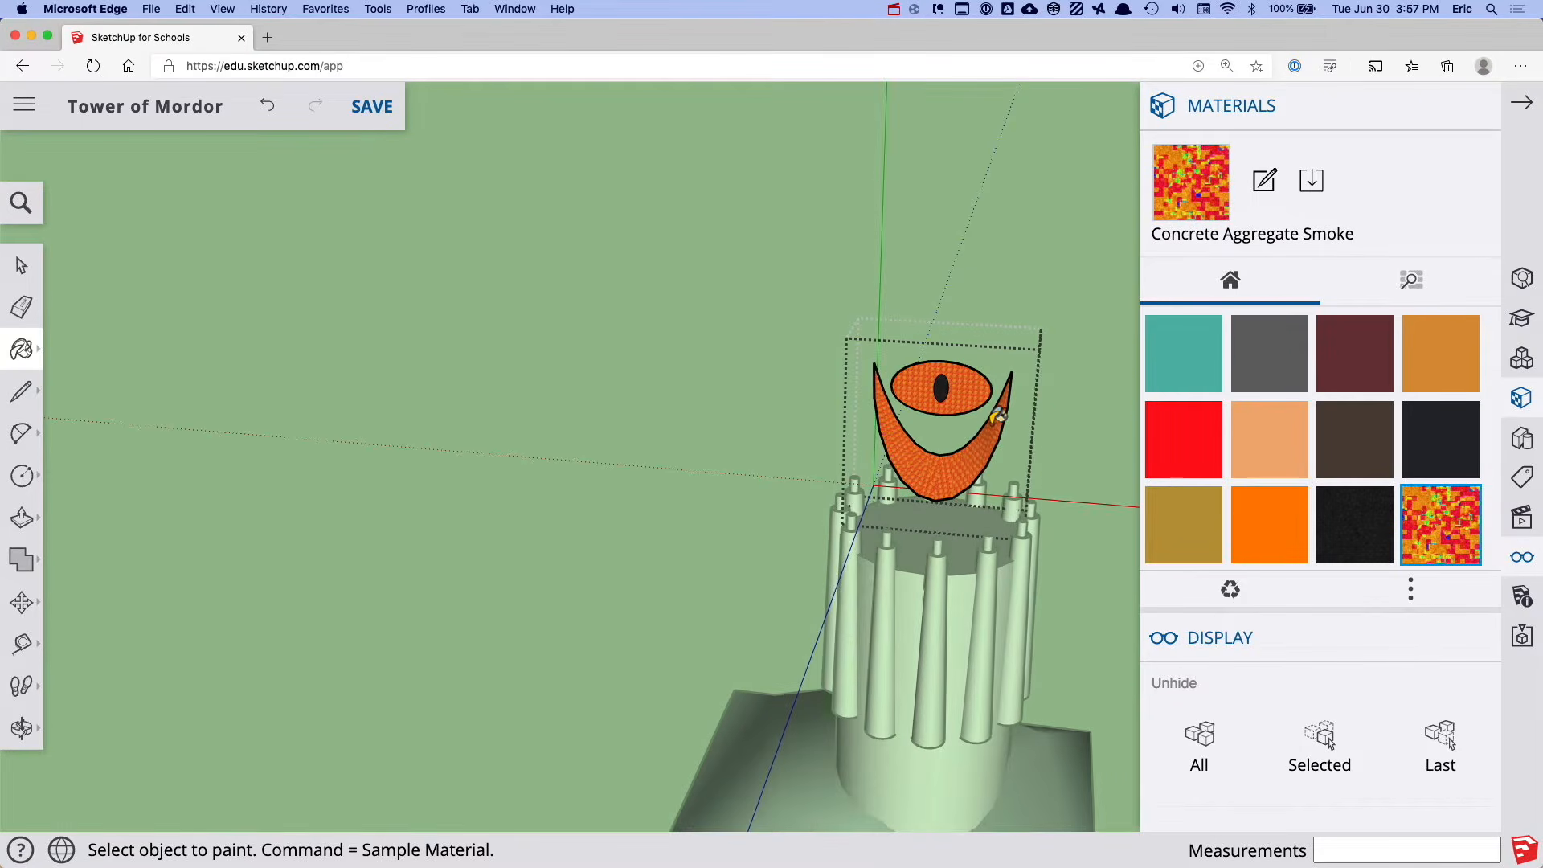
key("space")
middle_click_drag(884, 386, 515, 317)
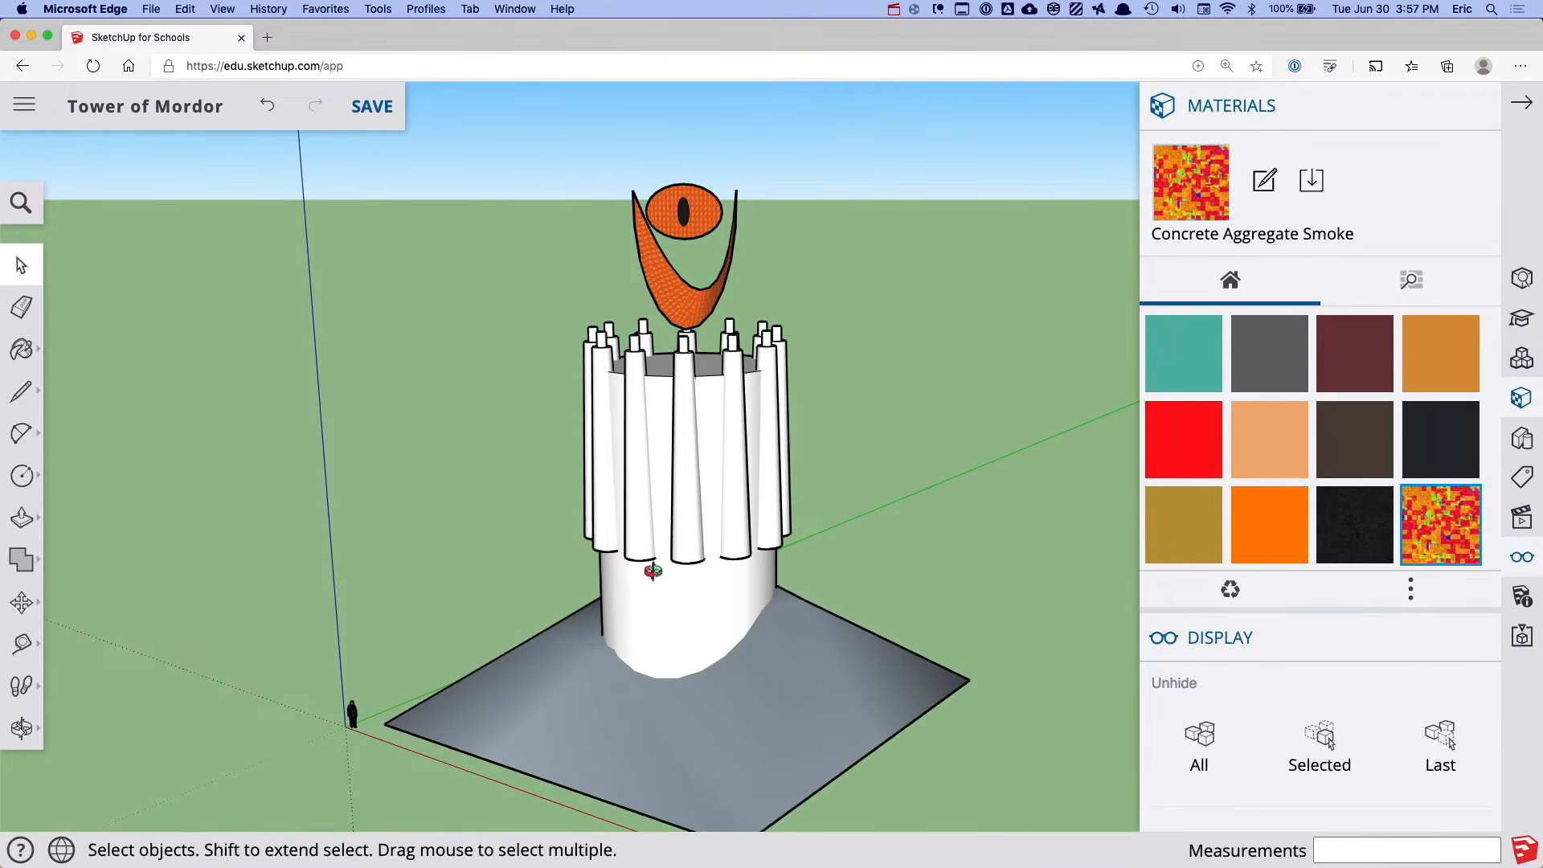
double_click(680, 597)
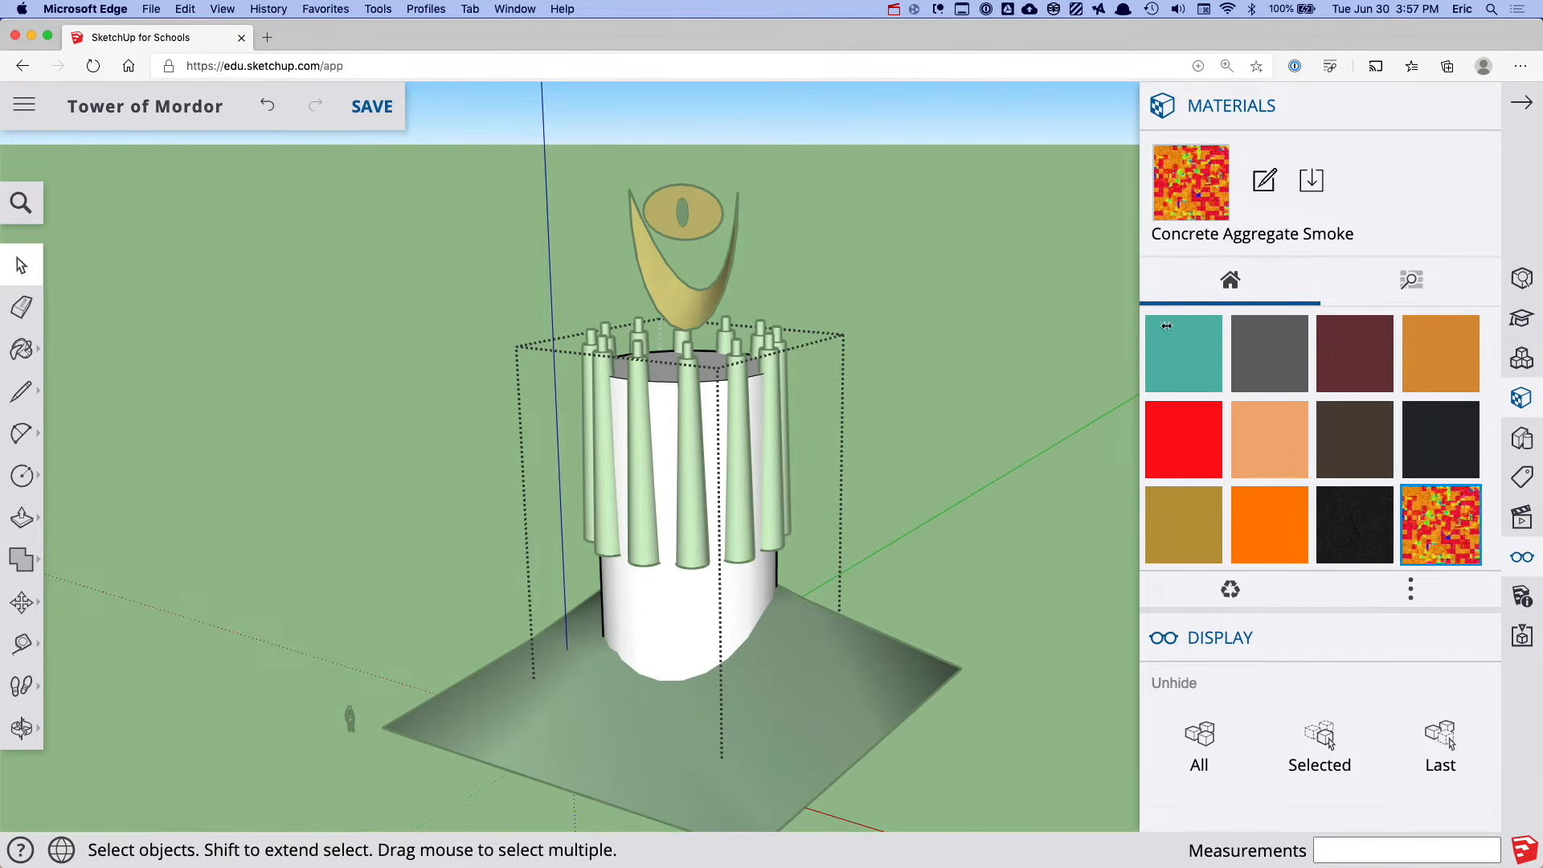
left_click(1375, 288)
left_click(1340, 563)
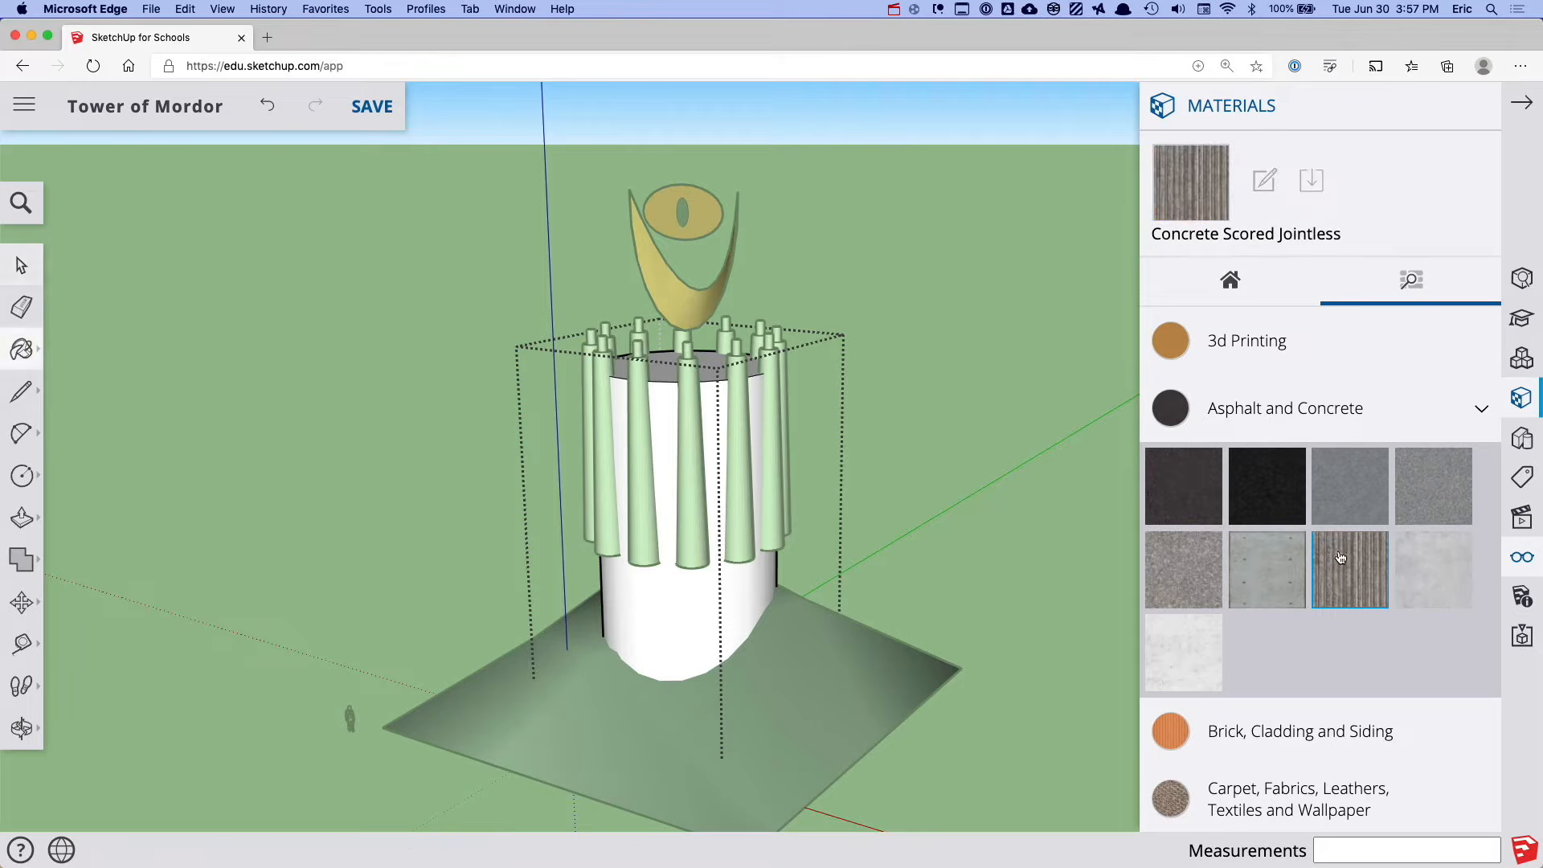
left_click(703, 592)
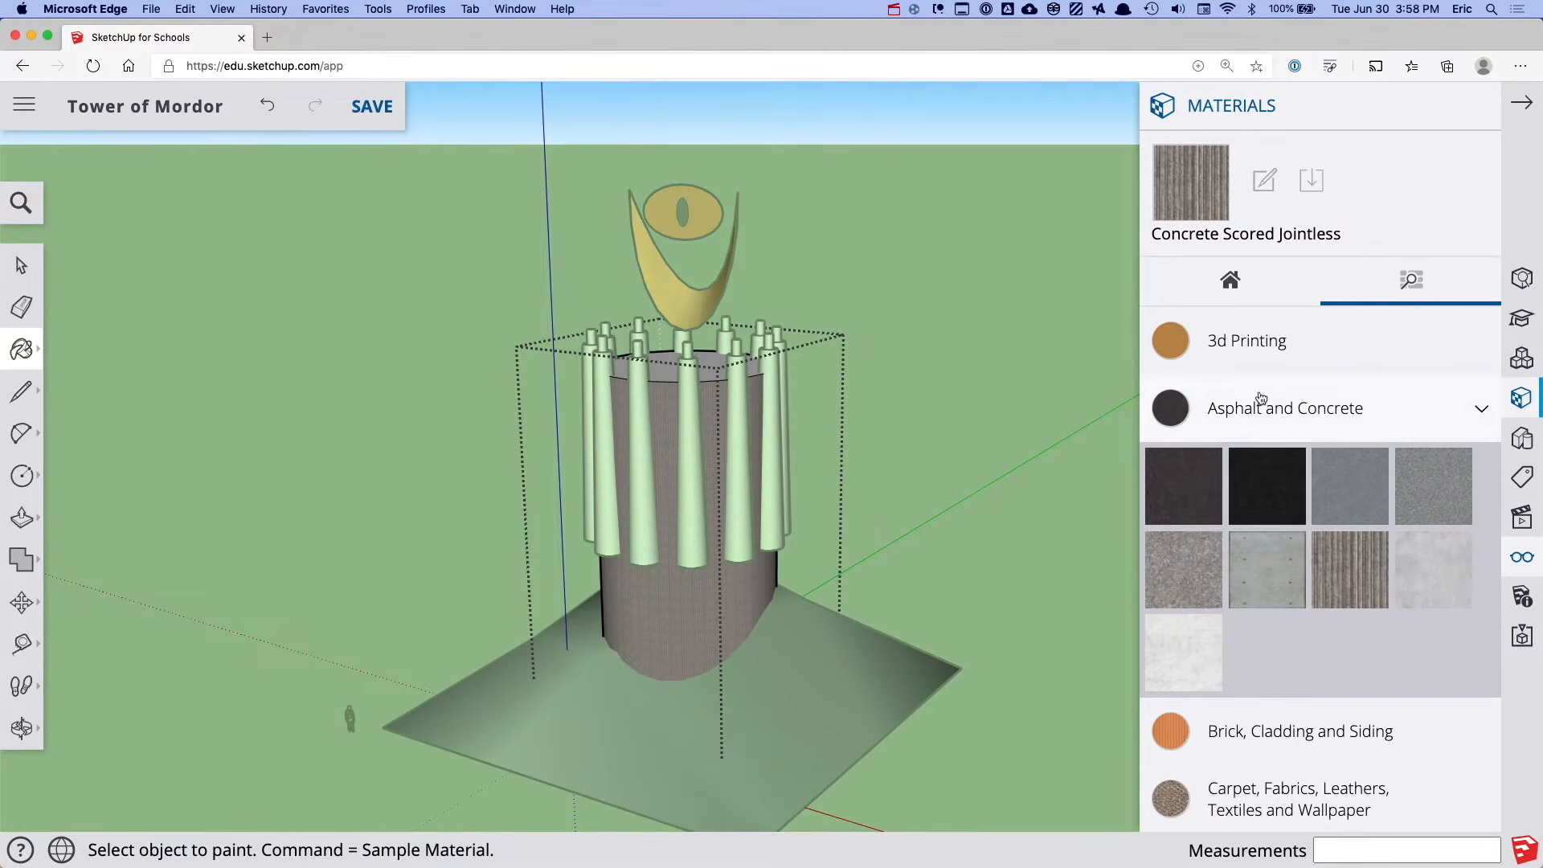
Edit the in-model Concrete Scored Jointless material, colorizing it to near-black #312E2C
left_click(1230, 279)
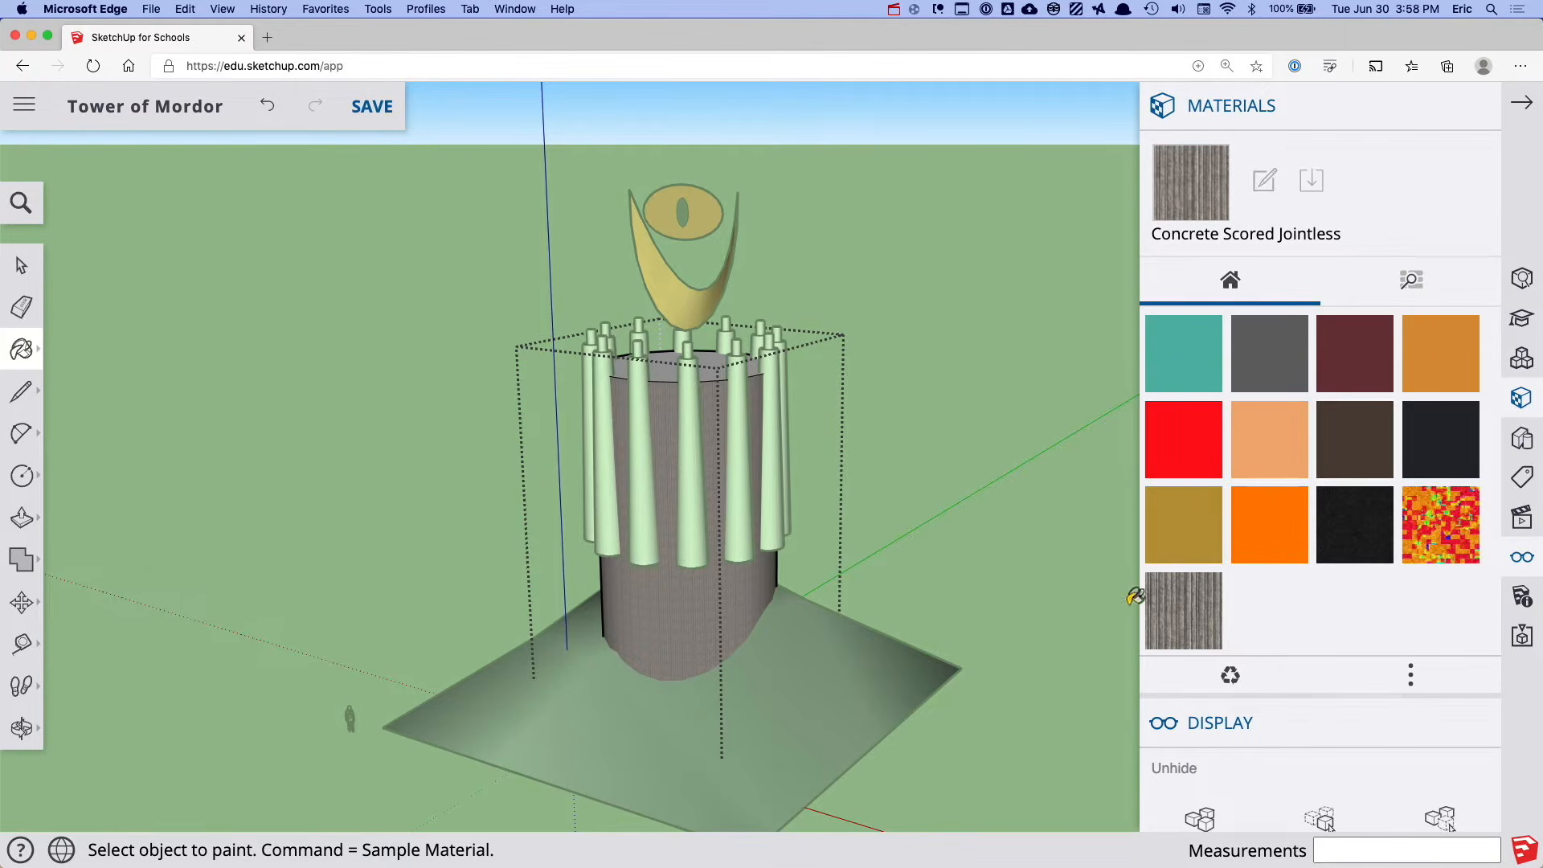
left_click(1264, 180)
left_click(1463, 580)
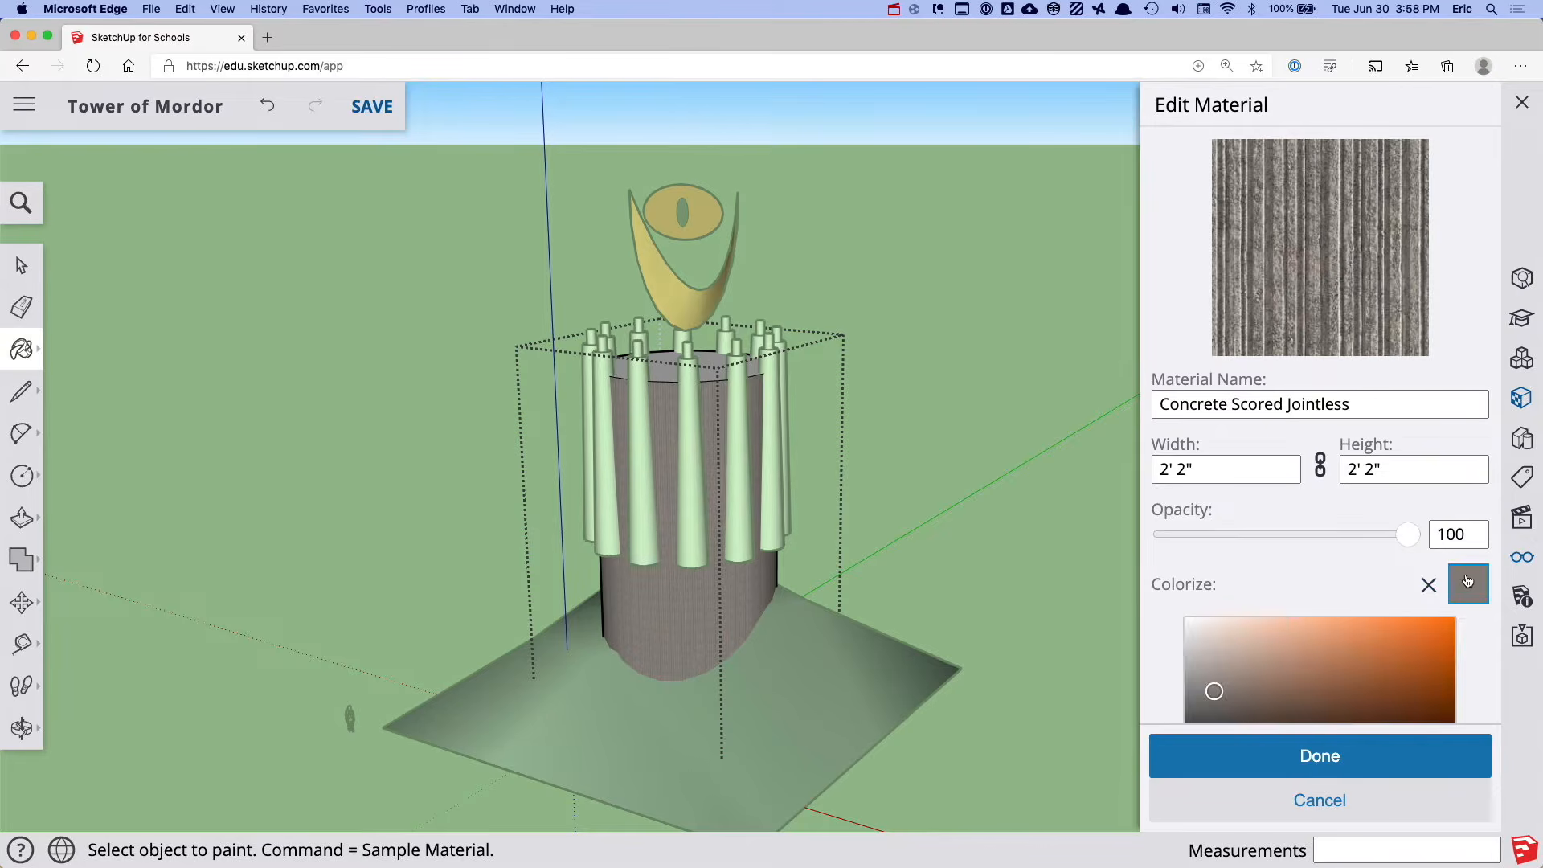
scroll(1341, 671, "down", 4)
left_click_drag(1216, 494, 1220, 548)
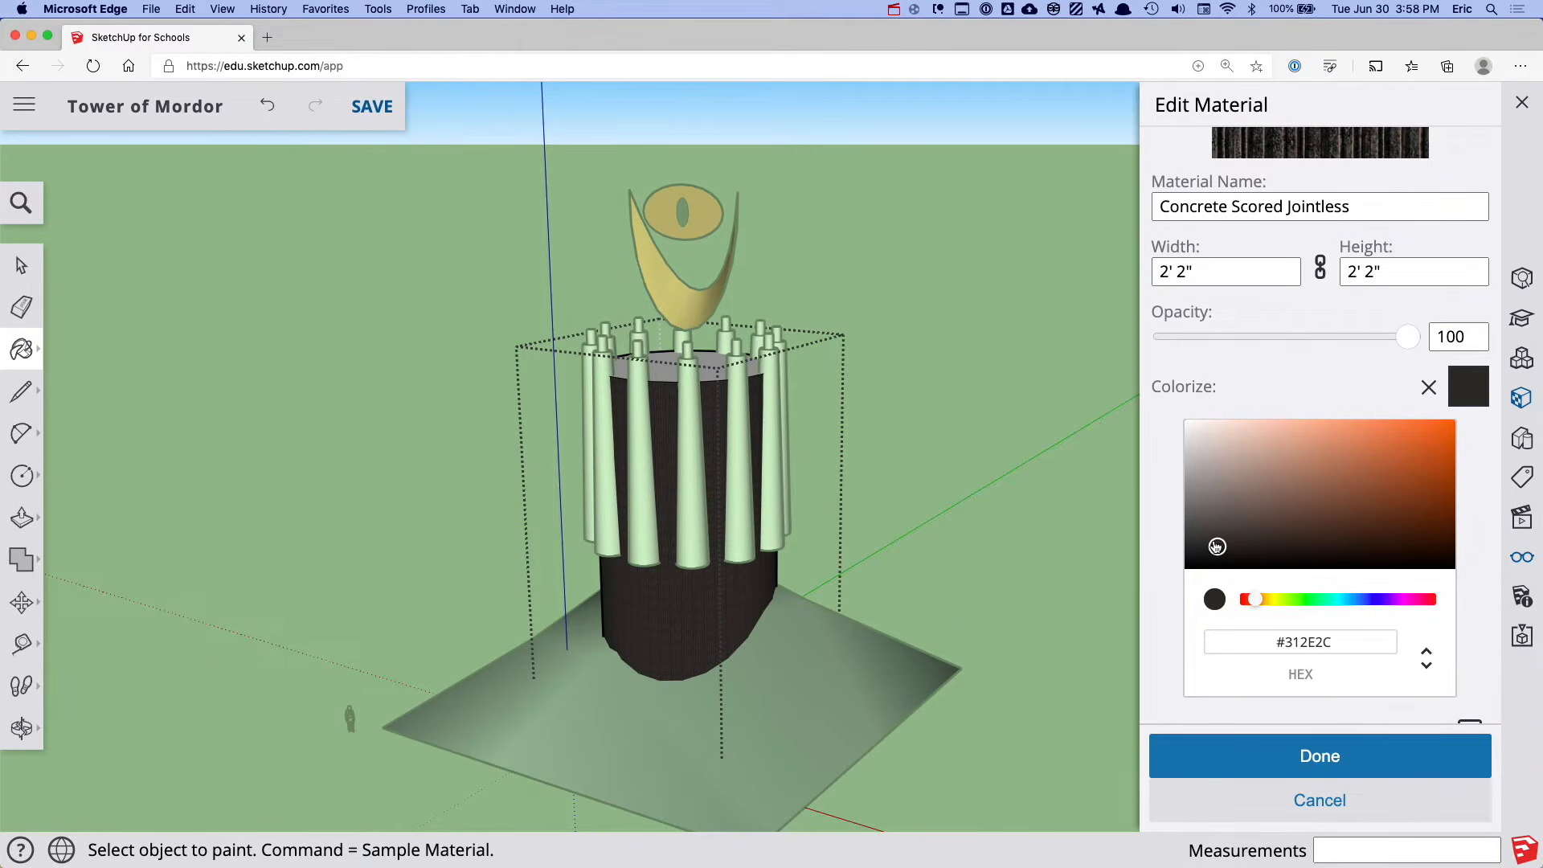
left_click(1429, 663)
left_click(1429, 663)
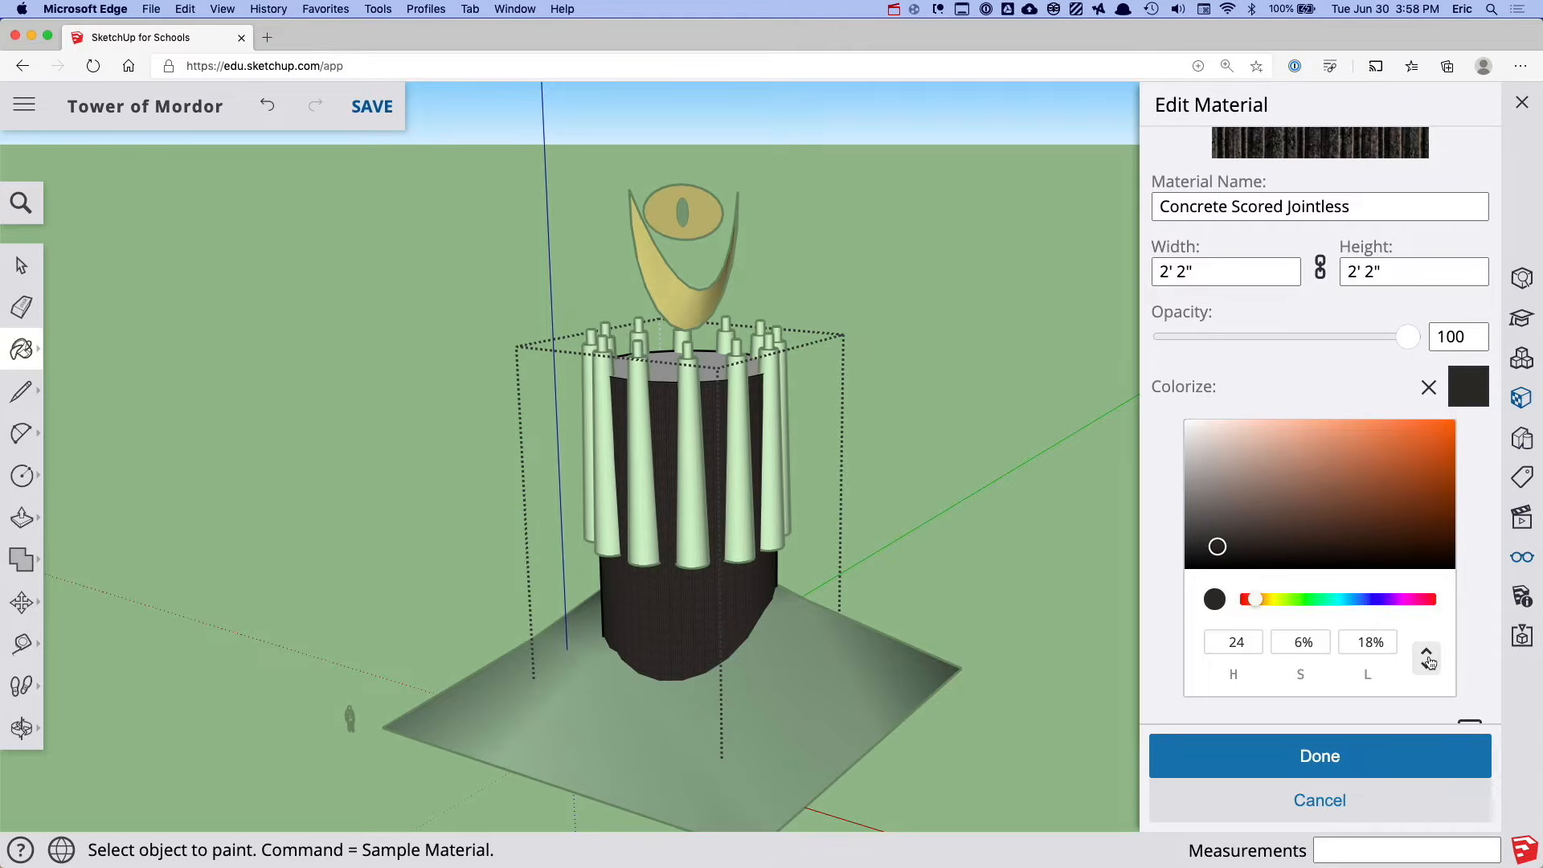
scroll(1429, 662, "down", 2)
scroll(1281, 480, "up", 5)
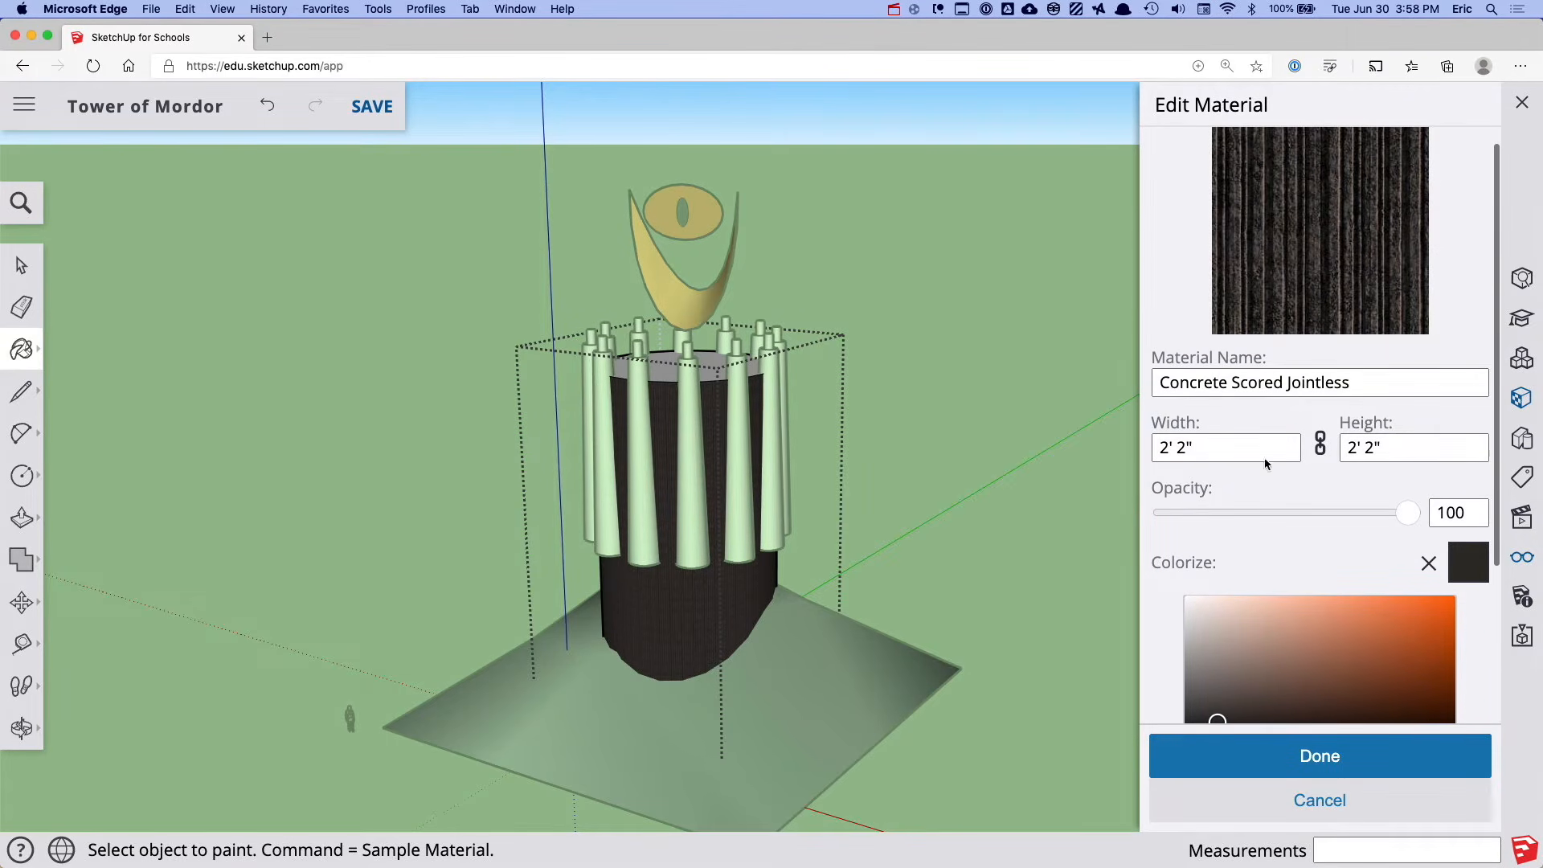
Enlarge the Concrete Scored Jointless texture, trying a 4' width before settling on 8', and finish editing the material
left_click_drag(1239, 444, 1146, 452)
type("4'")
key("Return")
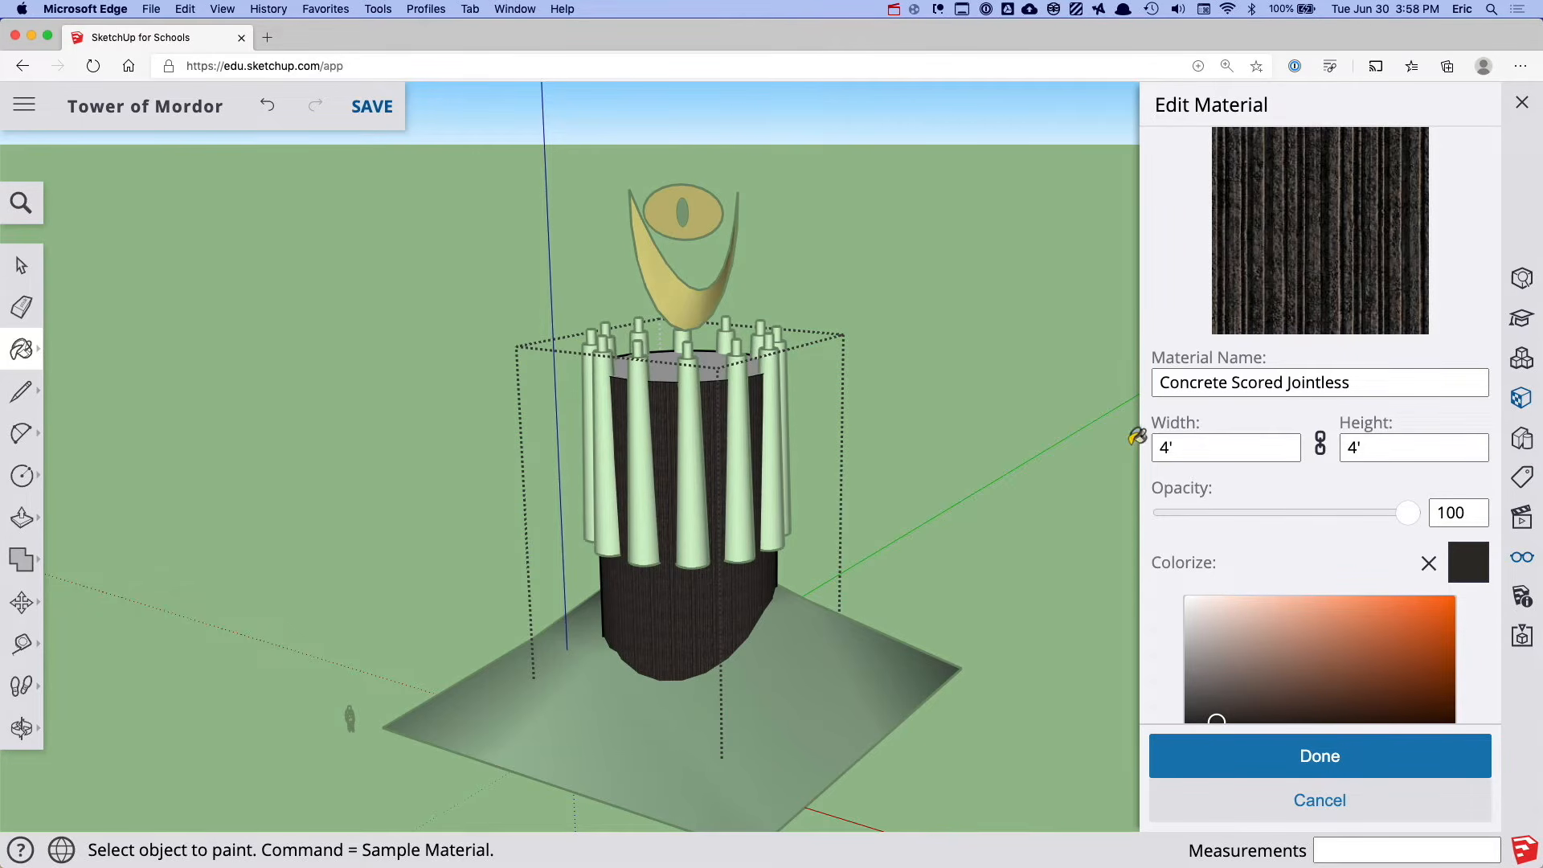
left_click_drag(1197, 451, 1115, 445)
type("8'")
key("Return")
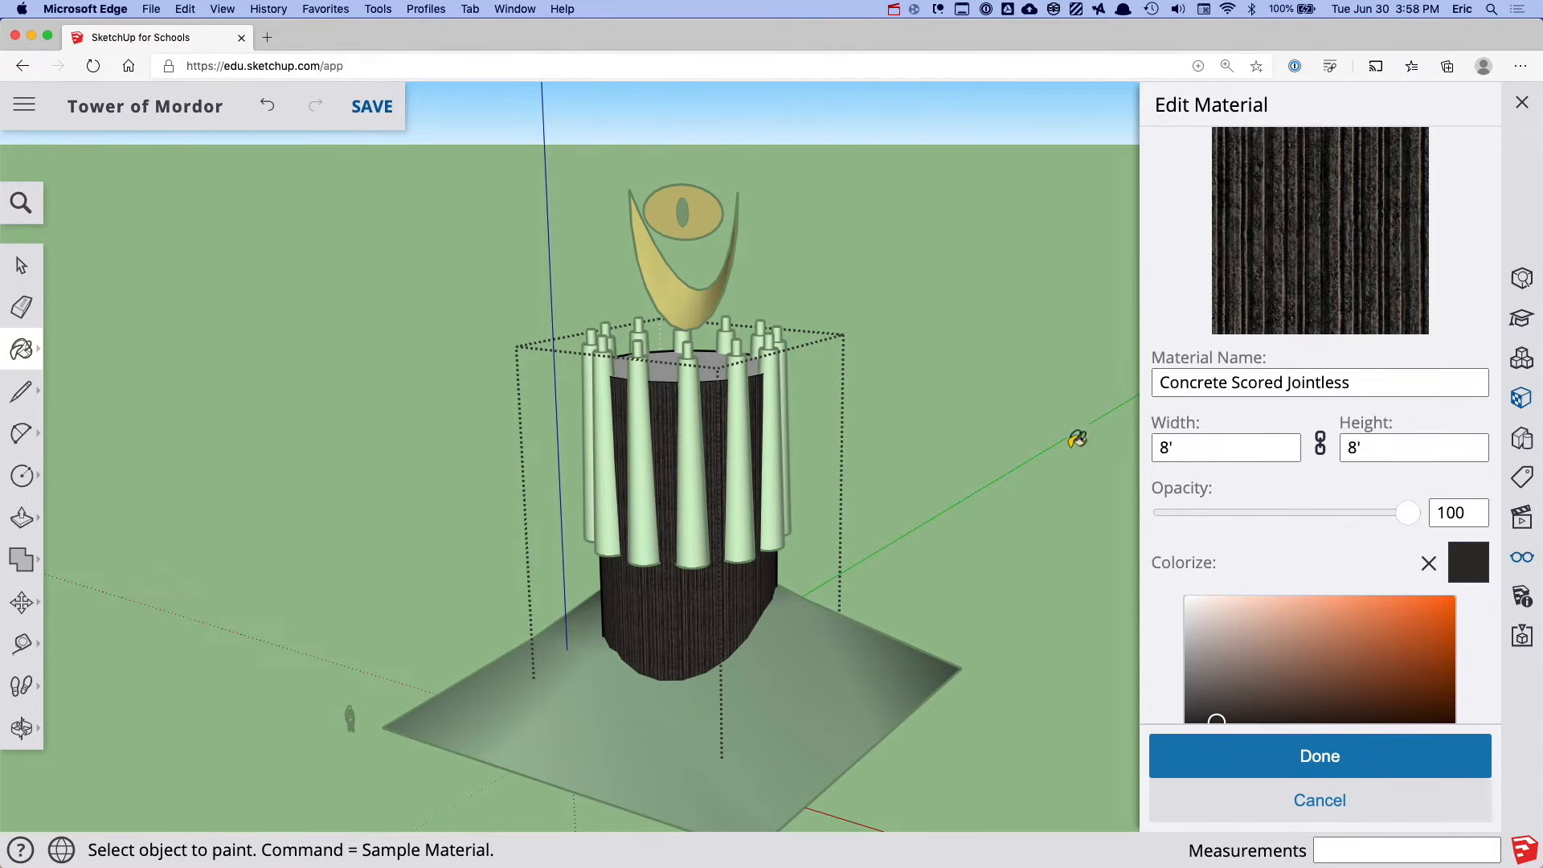
left_click(1319, 756)
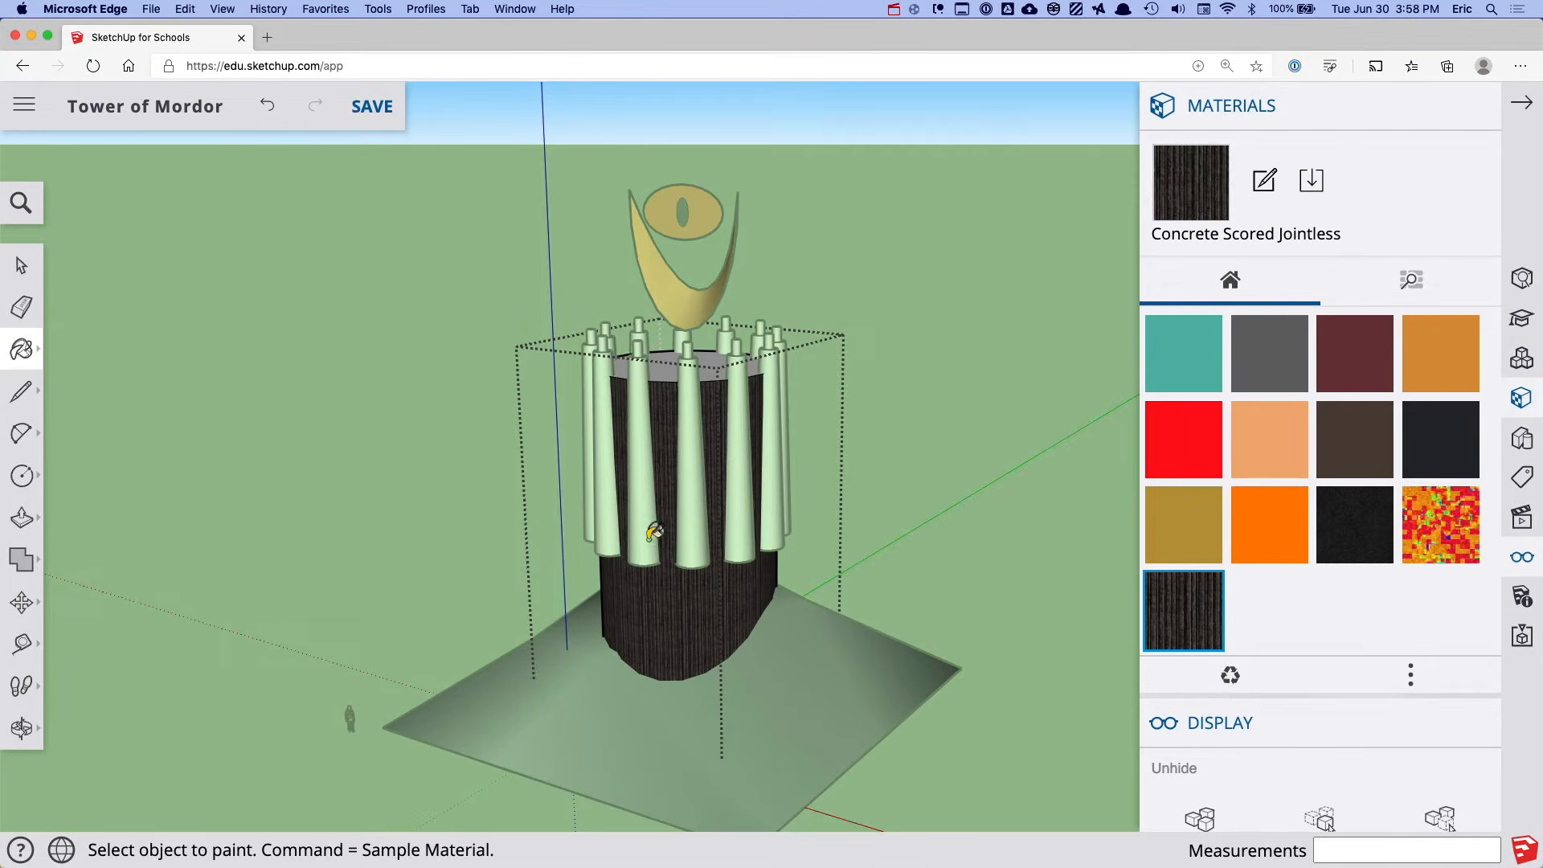
Open one of the spires ringing the tower and paint its tapered shaft with the darkened Concrete Scored Jointless
key("space")
scroll(693, 554, "down", 3)
scroll(693, 555, "up", 6)
middle_click_drag(693, 560, 605, 701)
double_click(595, 523)
scroll(595, 526, "up", 4)
scroll(595, 531, "down", 4)
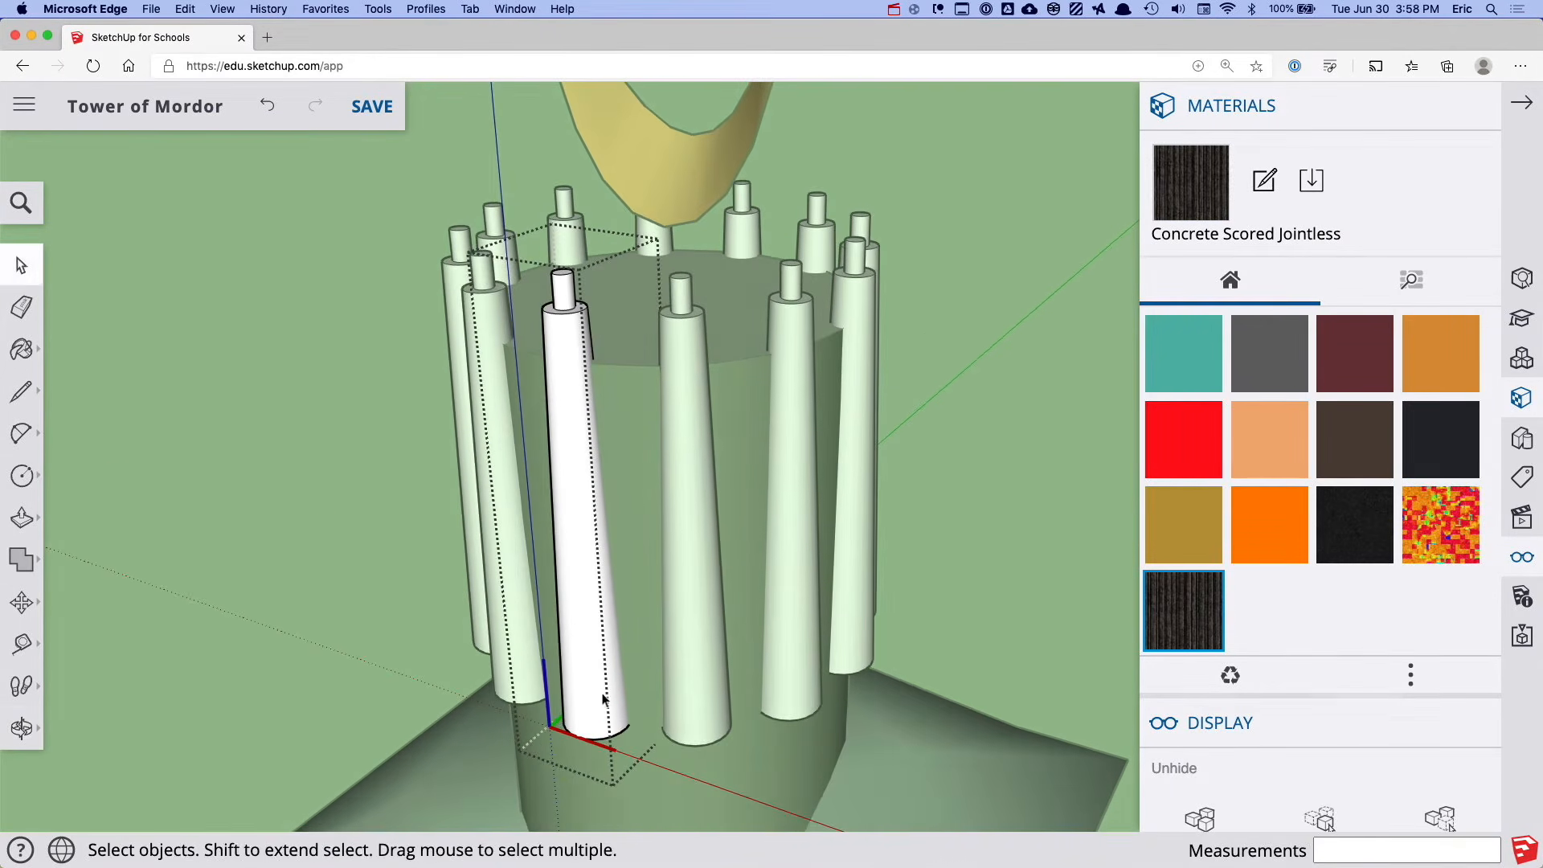
key("b")
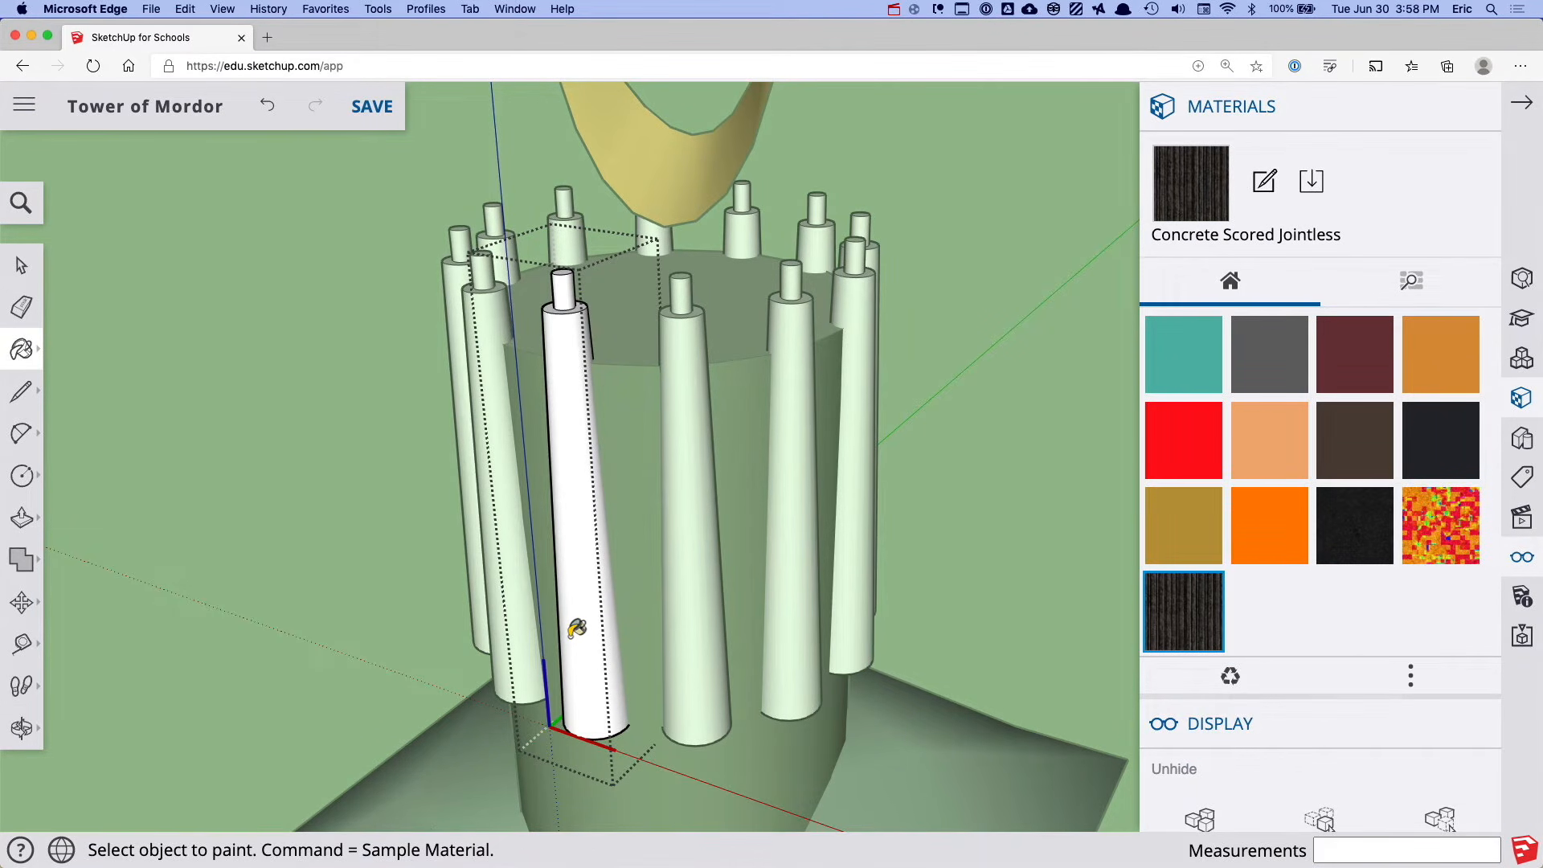
key("super")
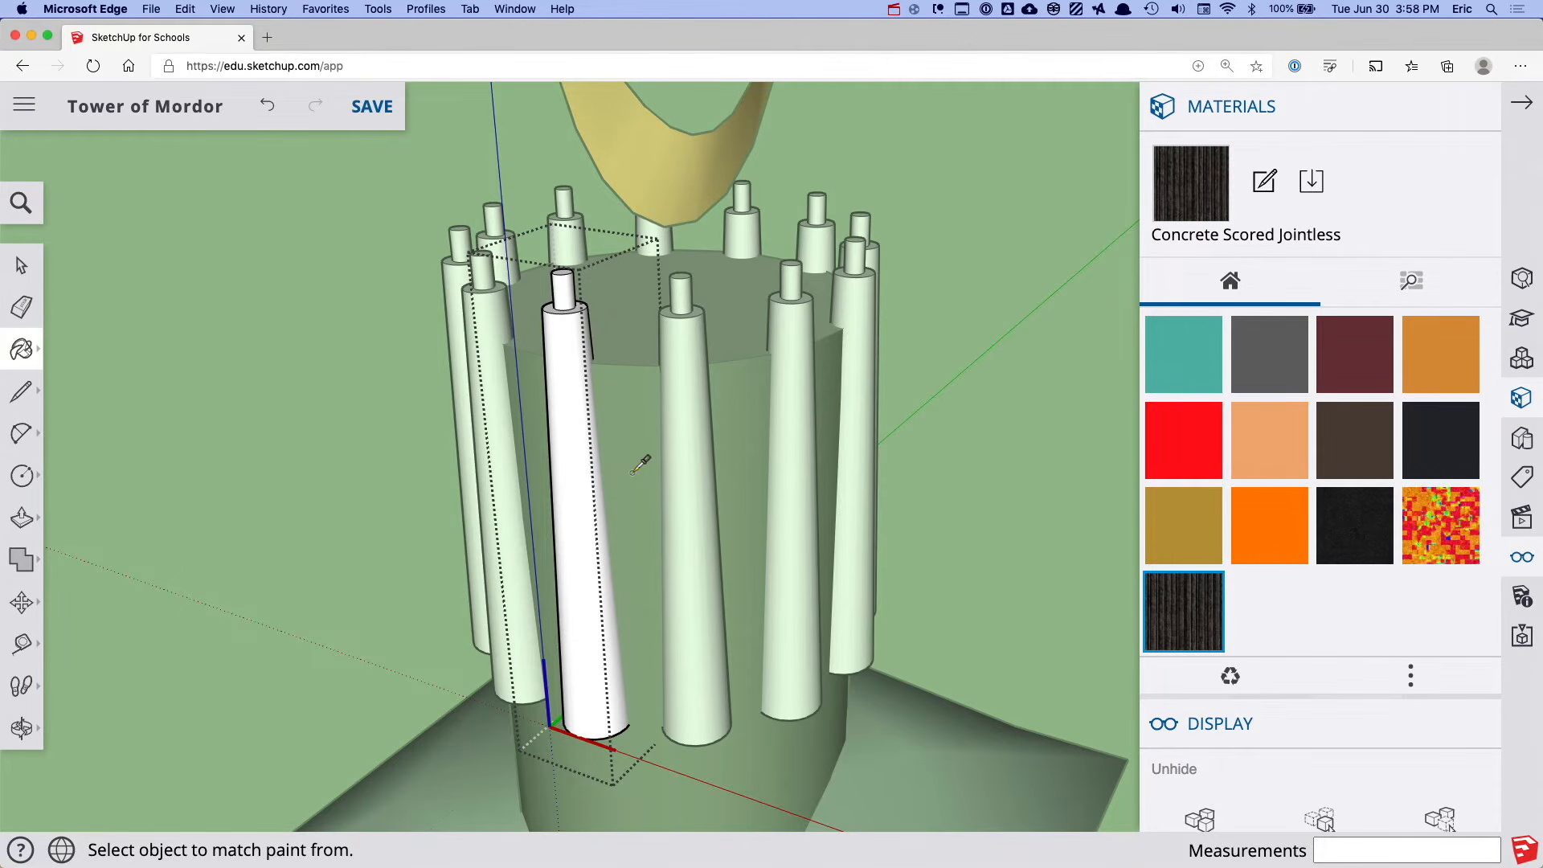
left_click(582, 438)
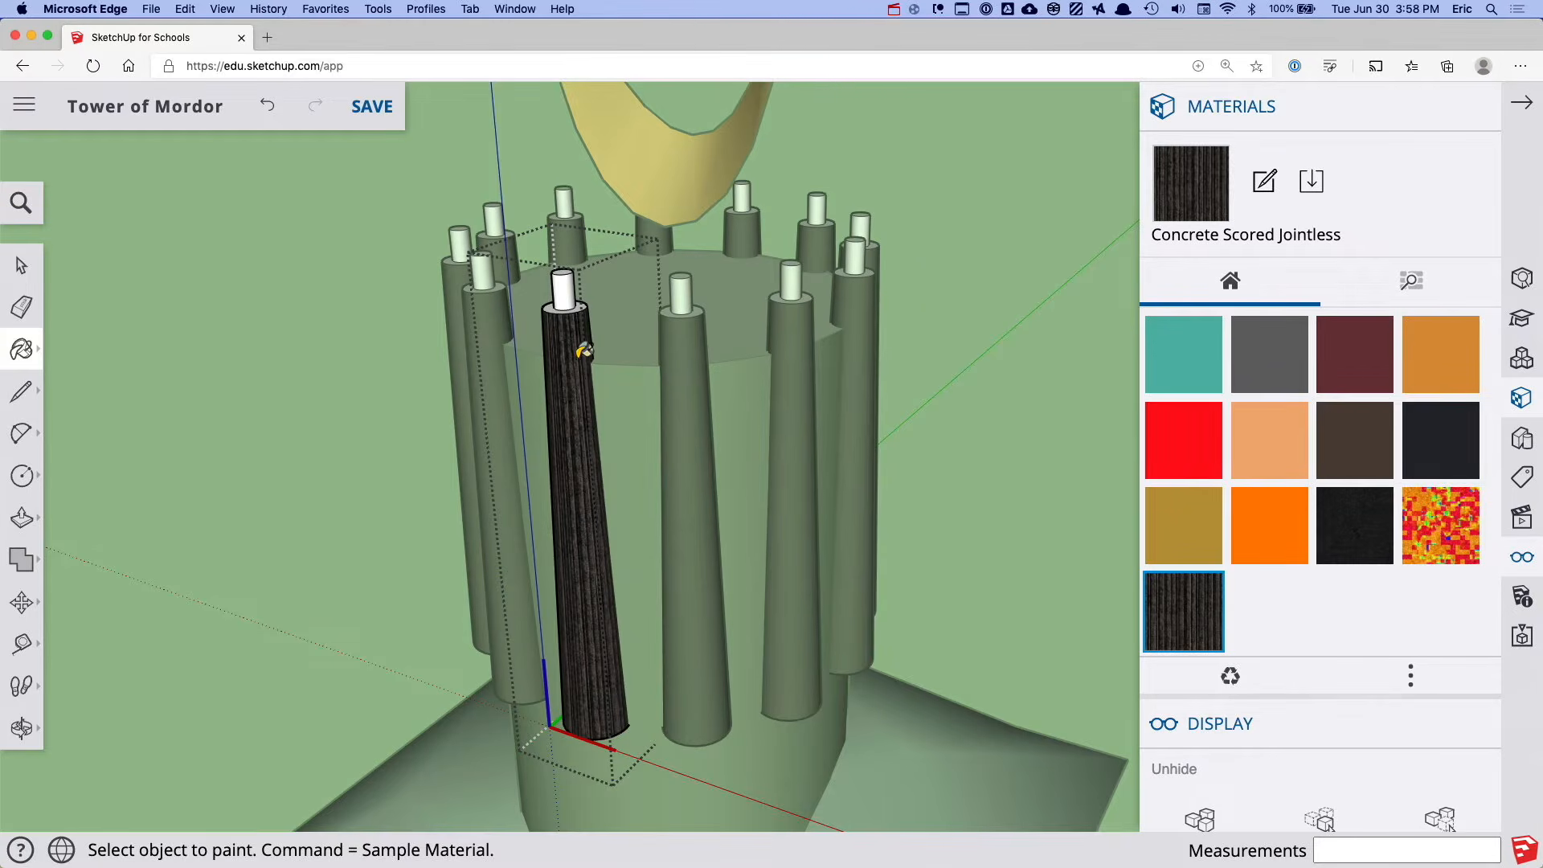
Paint the spire's ledge and narrow tip, including its top face, with Concrete Scored Jointless
scroll(566, 306, "up", 10)
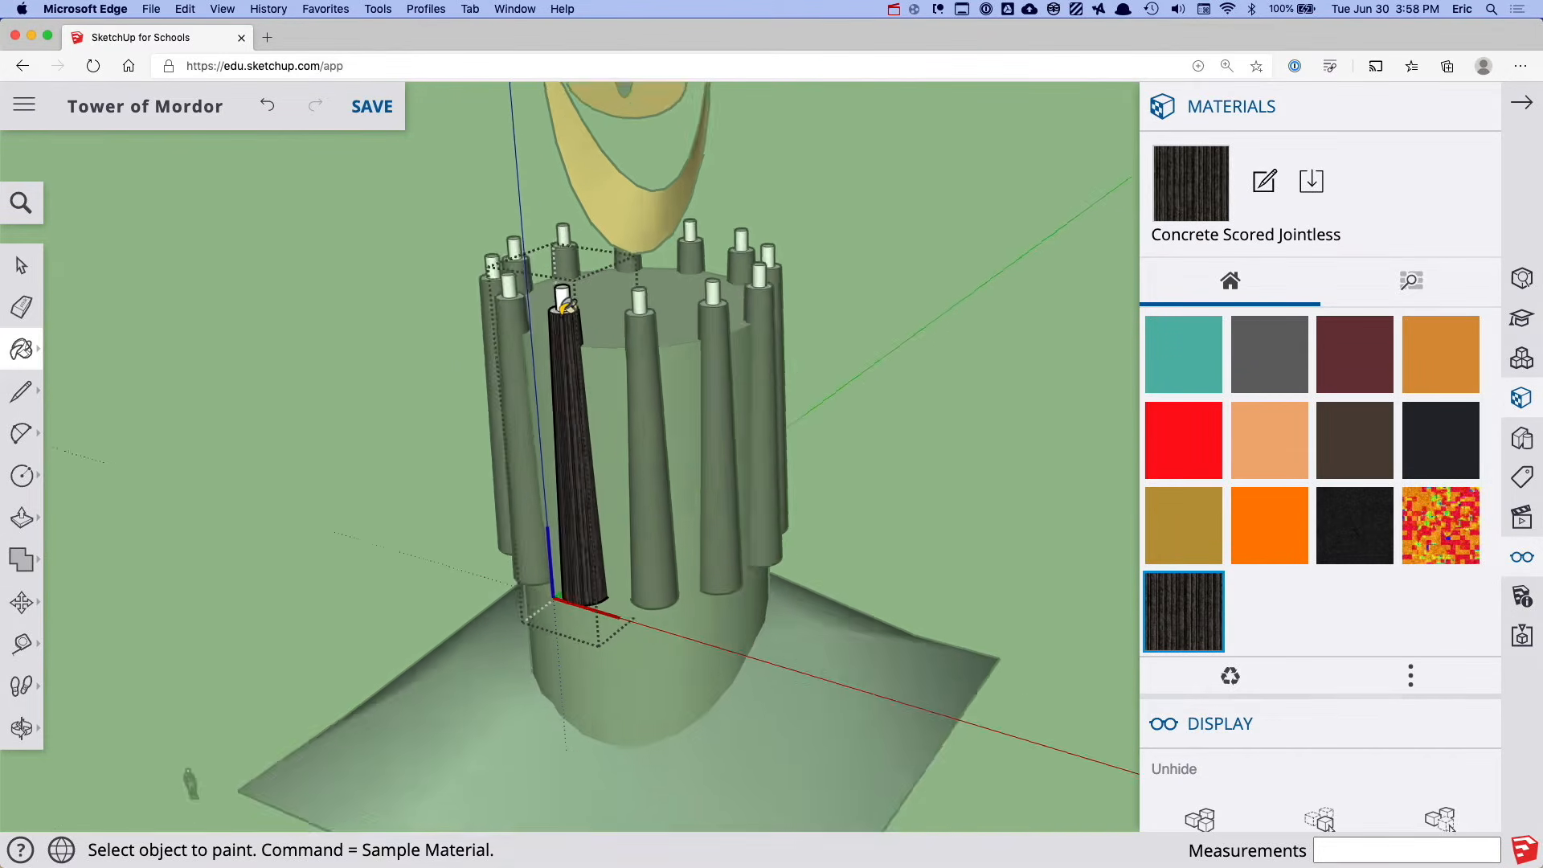
left_click(566, 240)
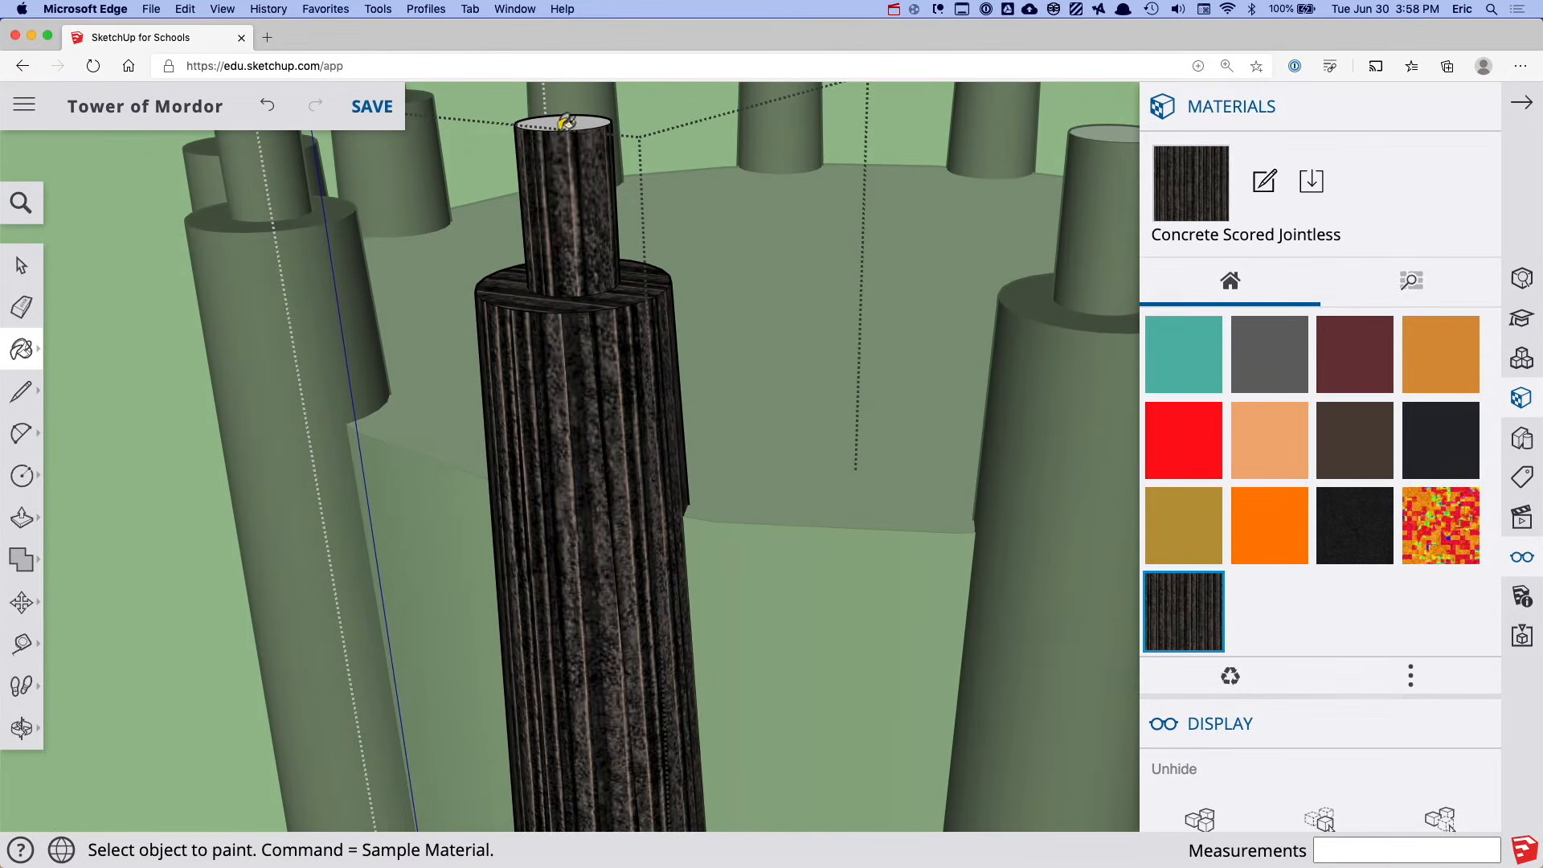
scroll(580, 163, "down", 10)
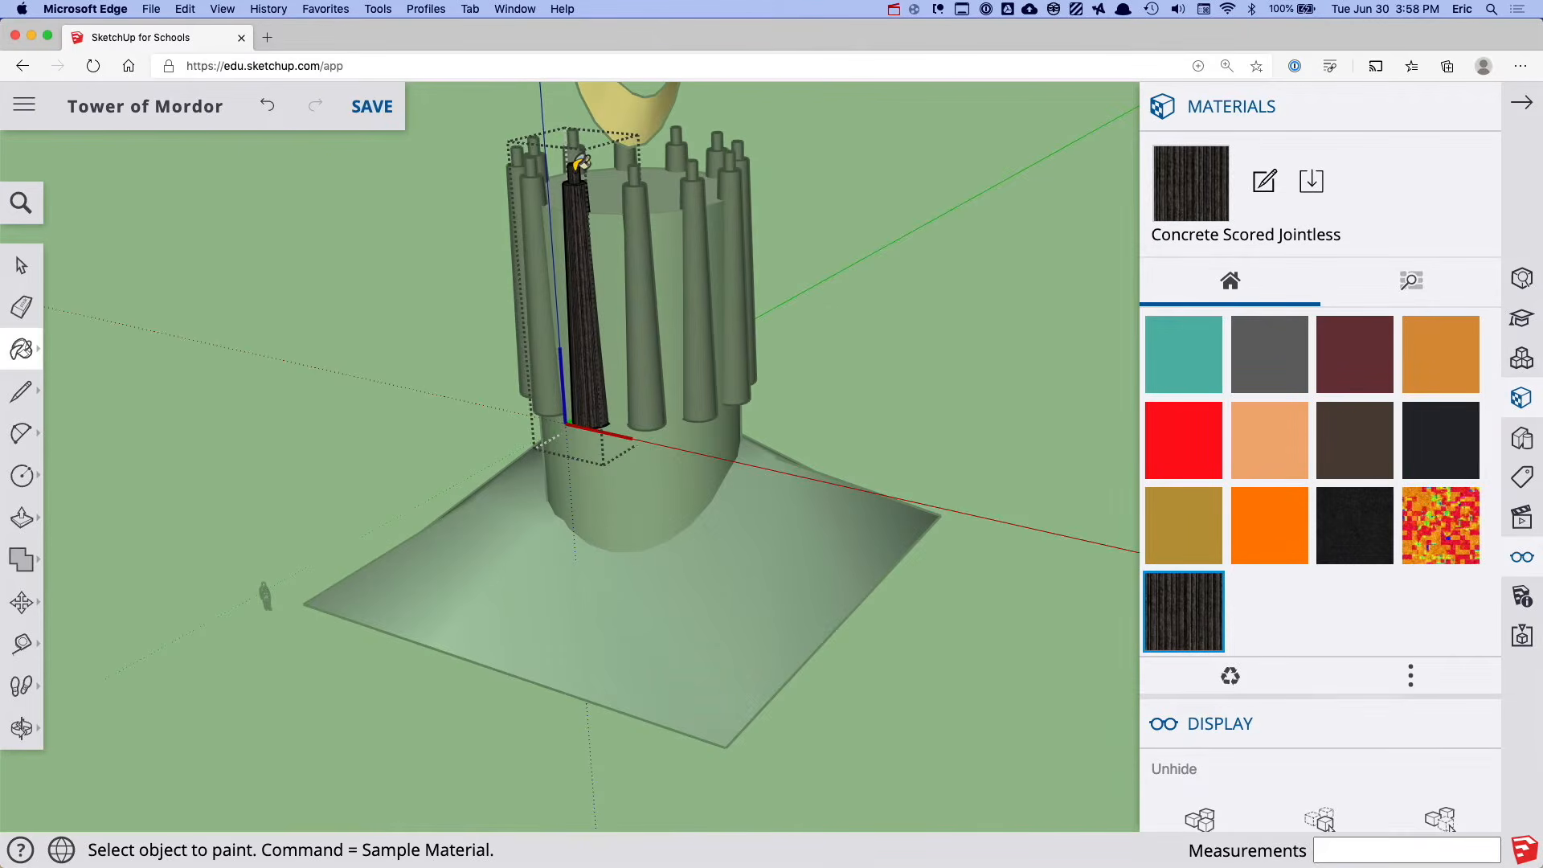
Leave the spire, paint the tower's circular top face with Concrete Scored Jointless, and exit the tower group
key("space")
left_click(442, 222)
middle_click_drag(442, 222, 611, 554)
double_click(639, 397)
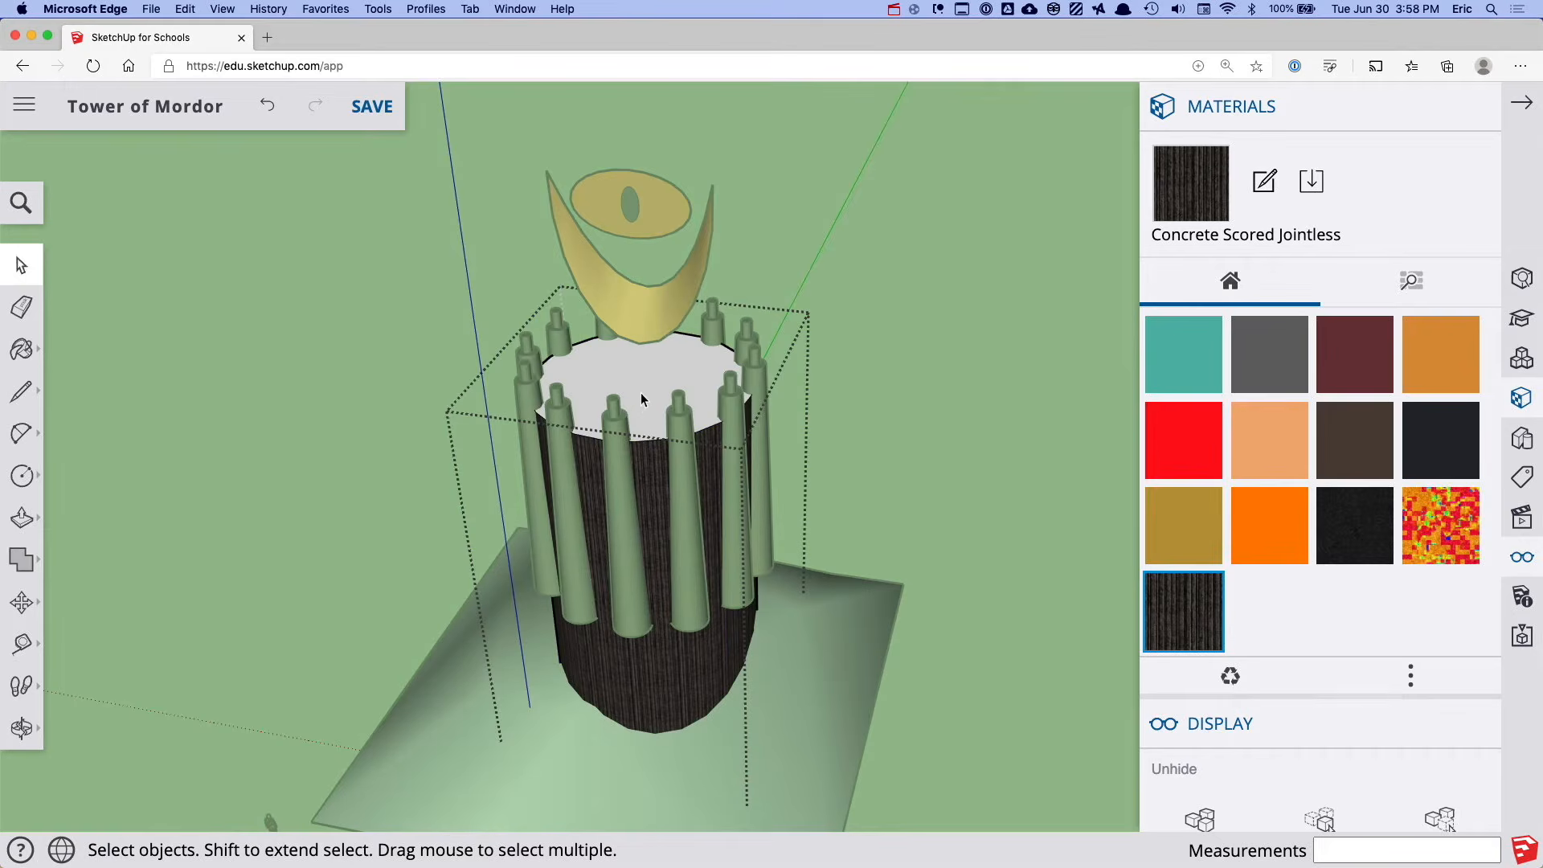
key("b")
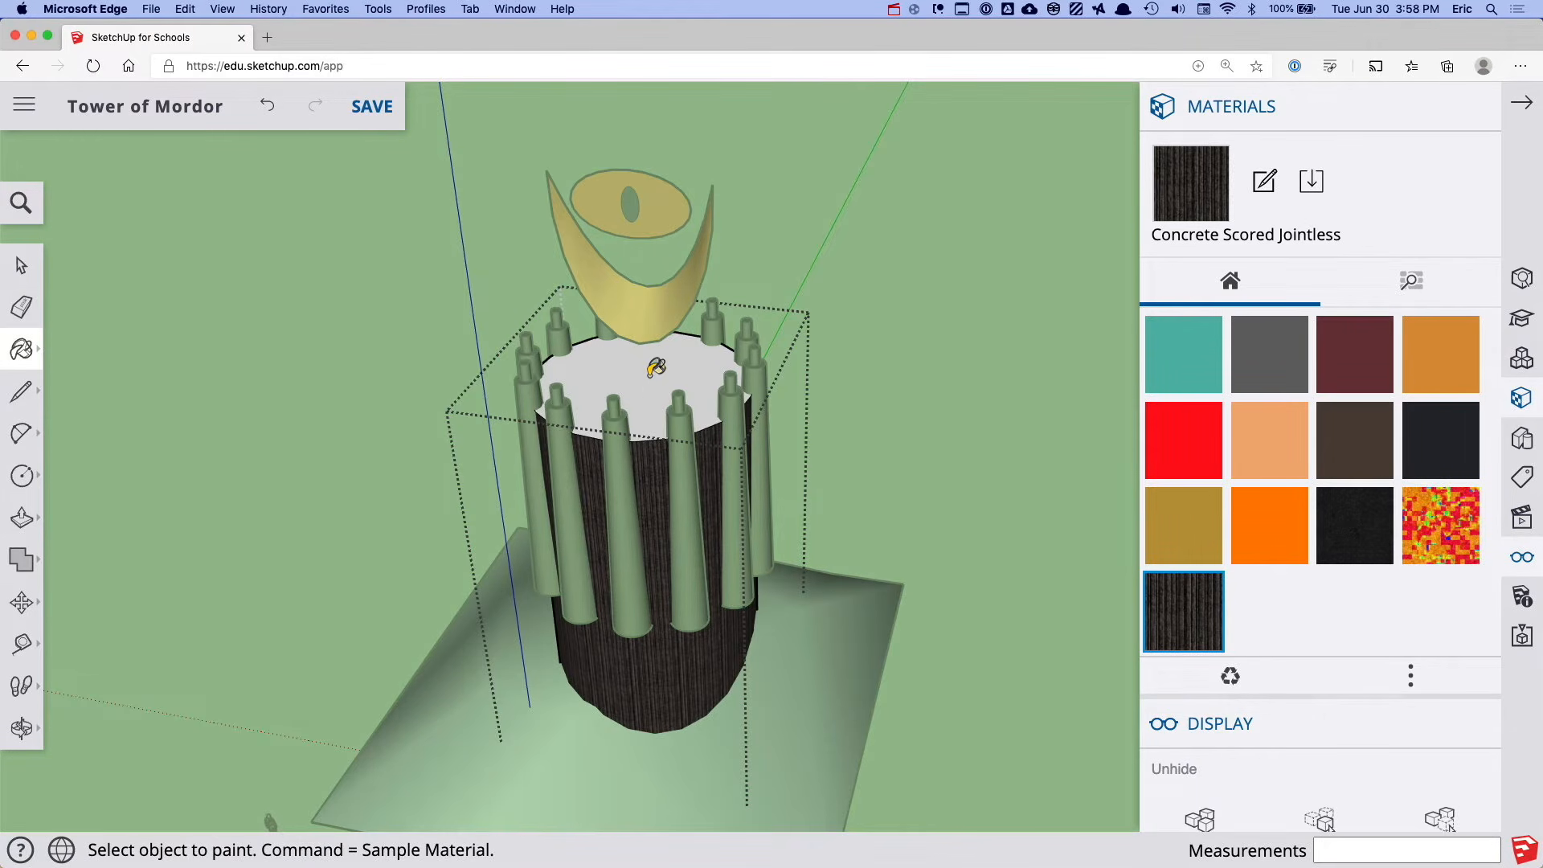
left_click(692, 379)
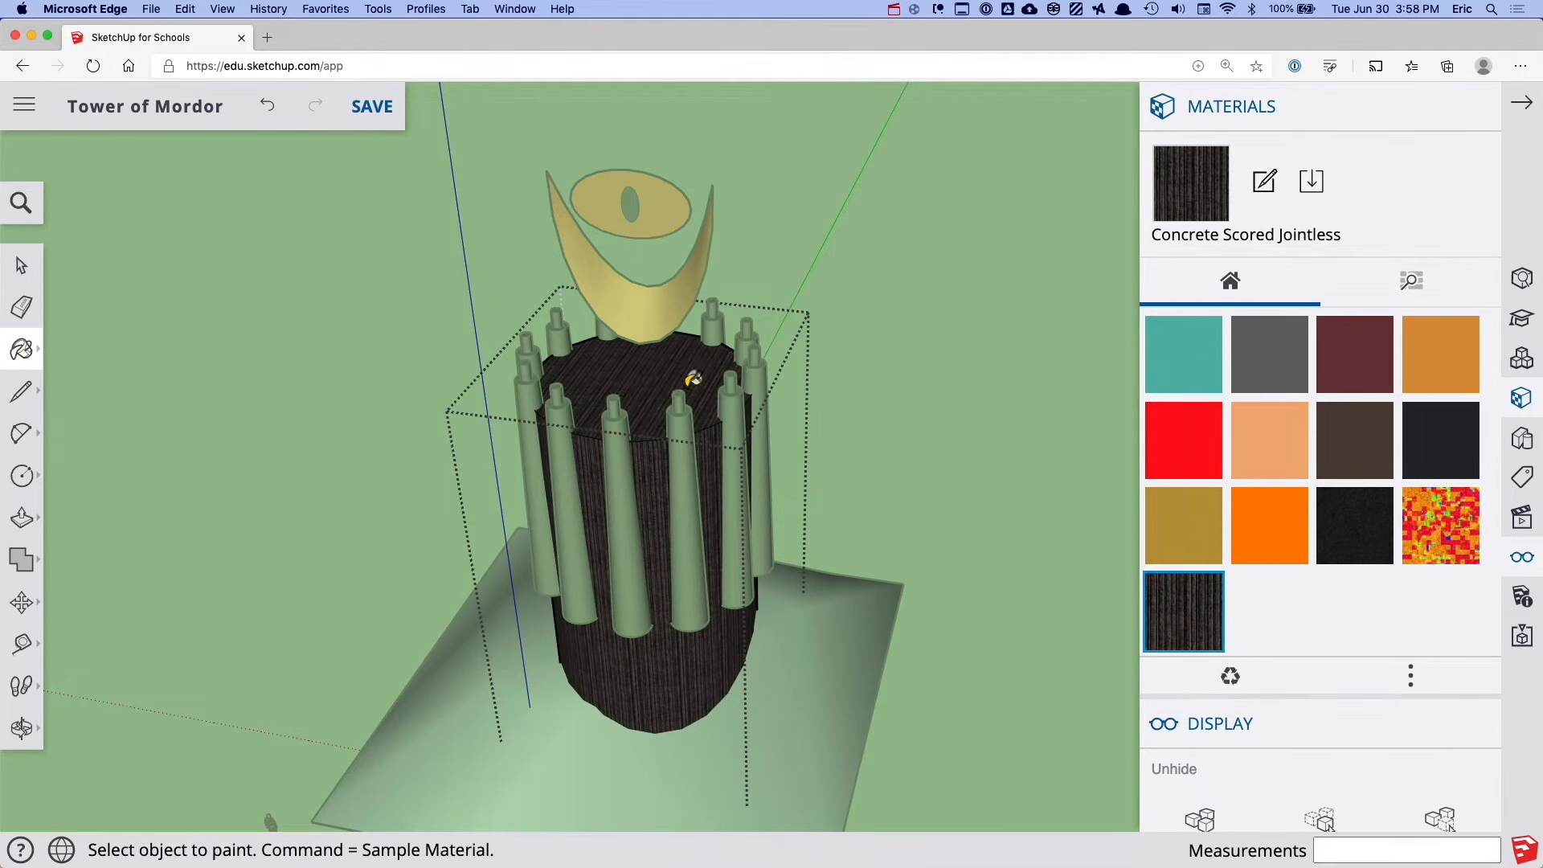
key("space")
left_click(363, 418)
Browse the material collections, including Colors, for a suitable surface for the hill
middle_click_drag(363, 418, 537, 422)
scroll(471, 524, "down", 5)
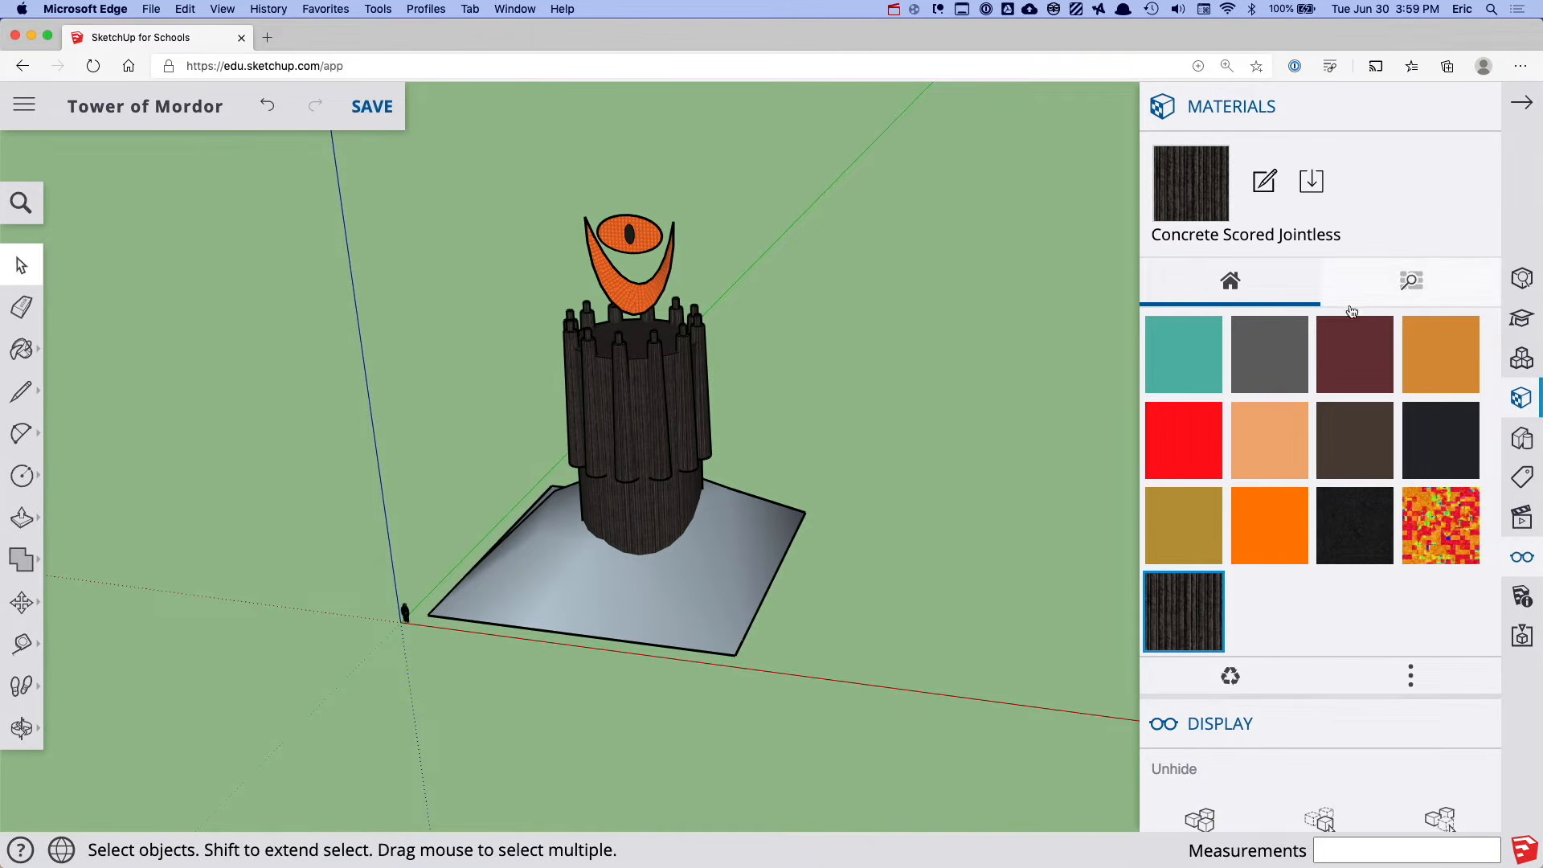
left_click(1388, 297)
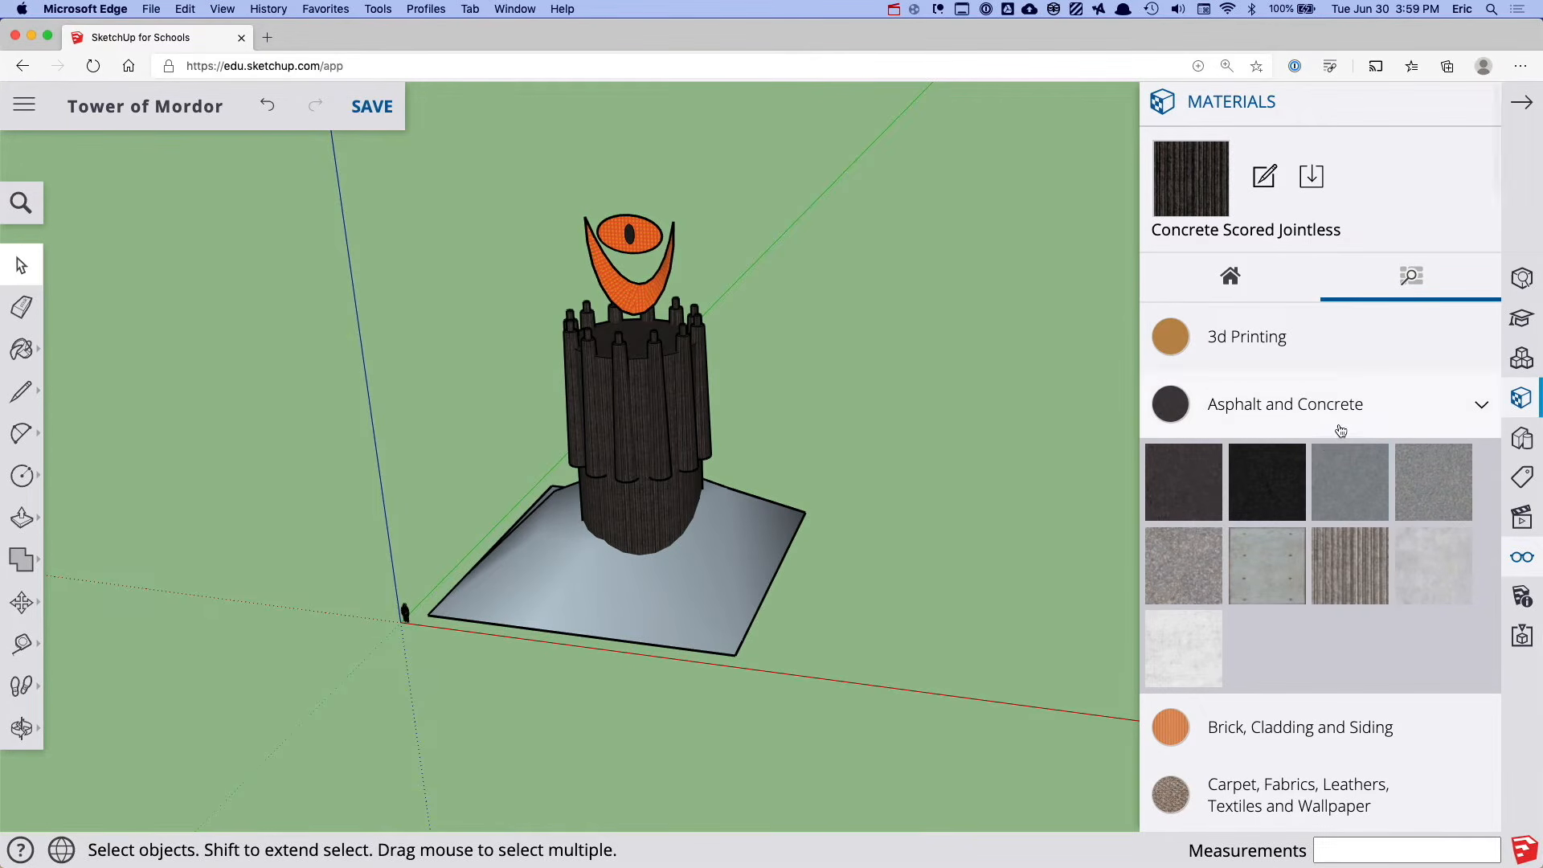
left_click(1482, 407)
scroll(1416, 482, "down", 2)
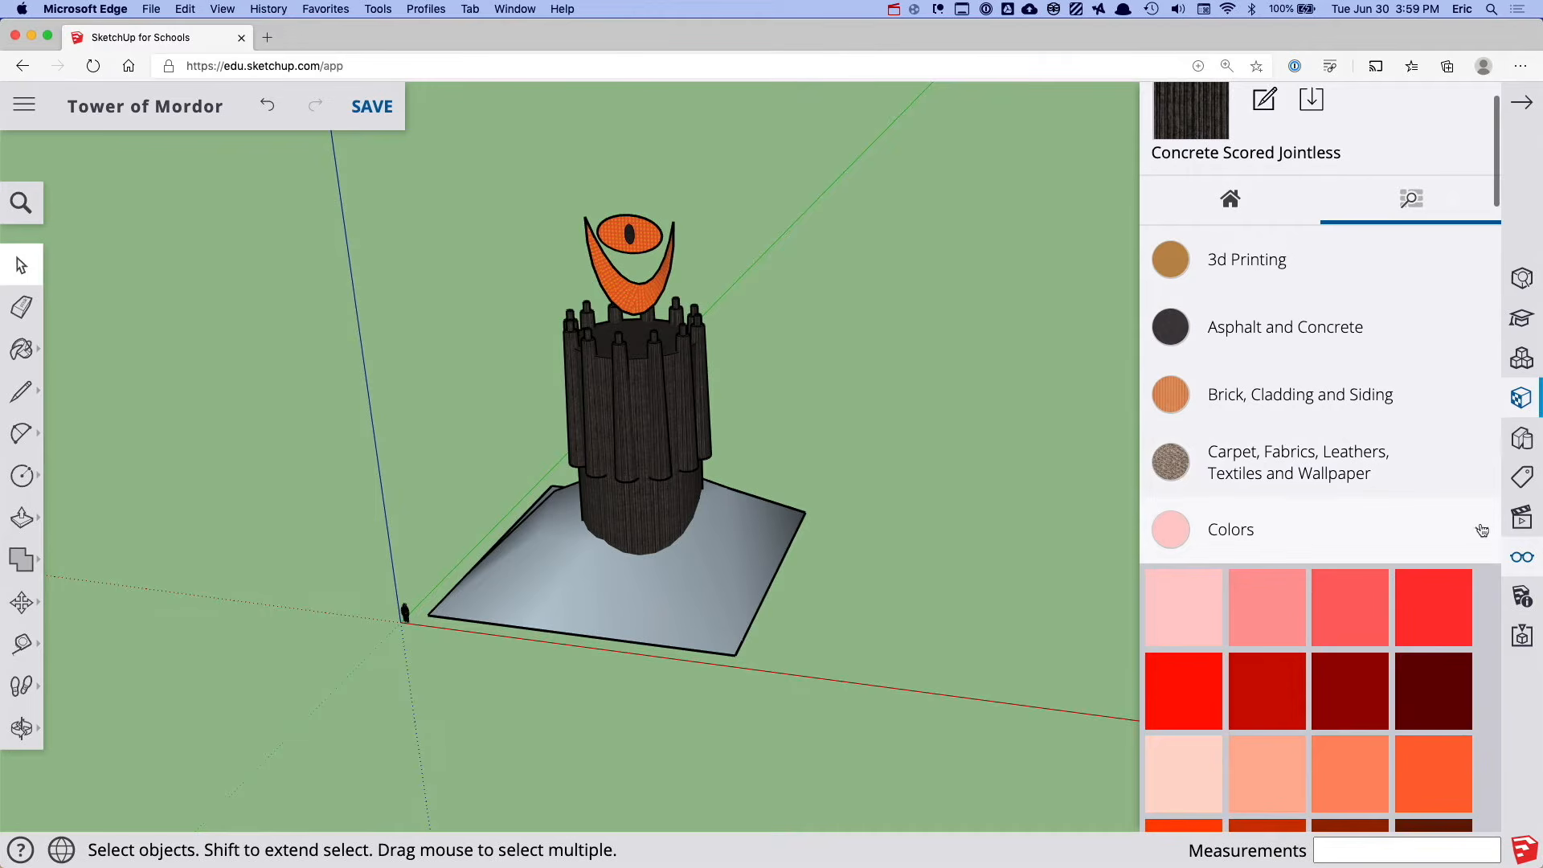
scroll(1371, 534, "down", 20)
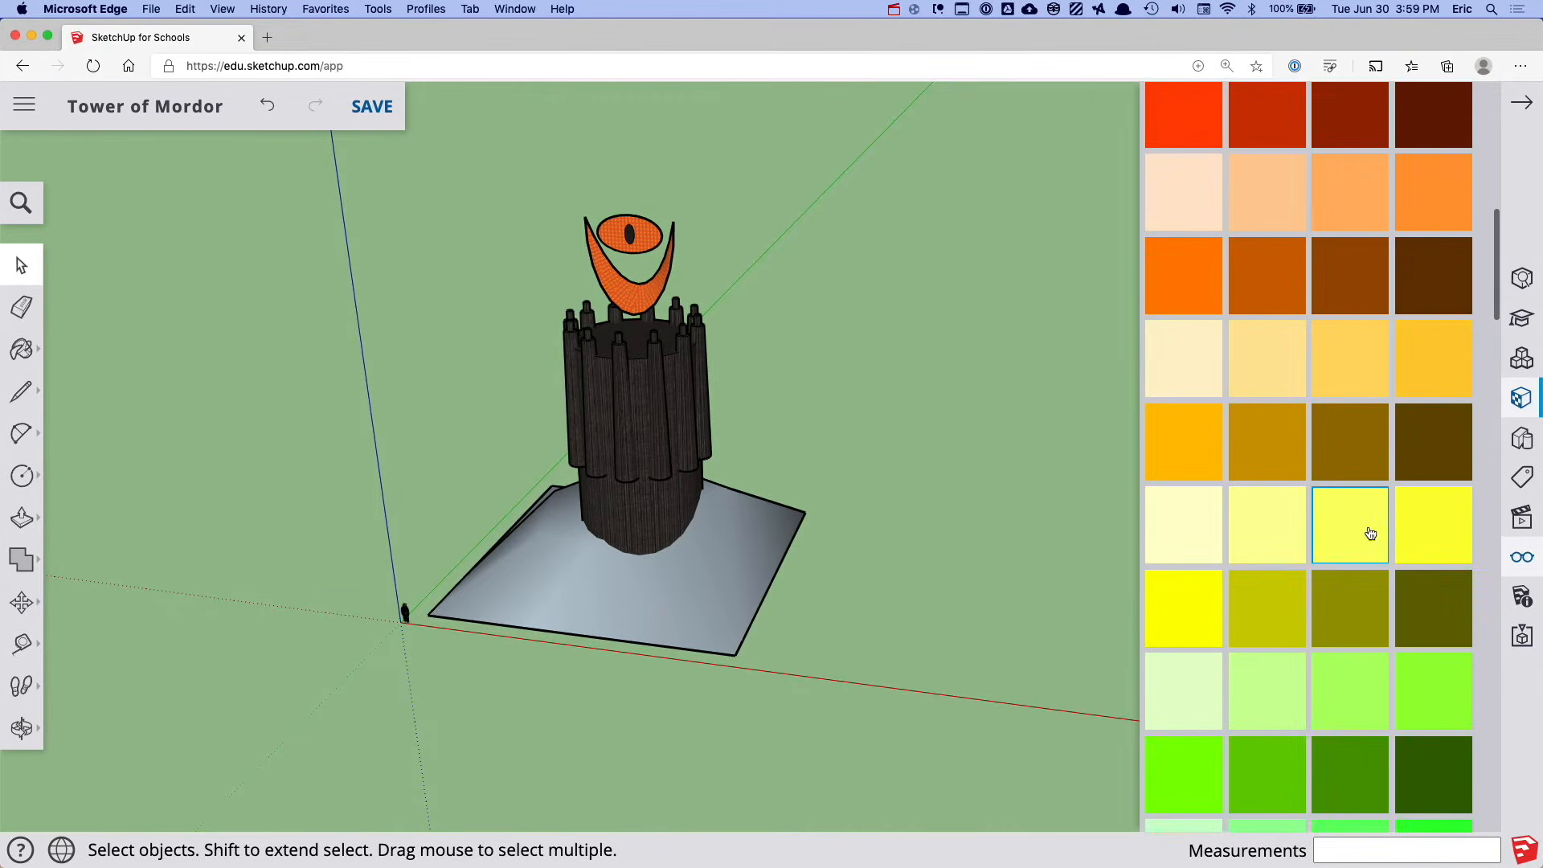
scroll(1370, 534, "up", 15)
scroll(1370, 533, "up", 5)
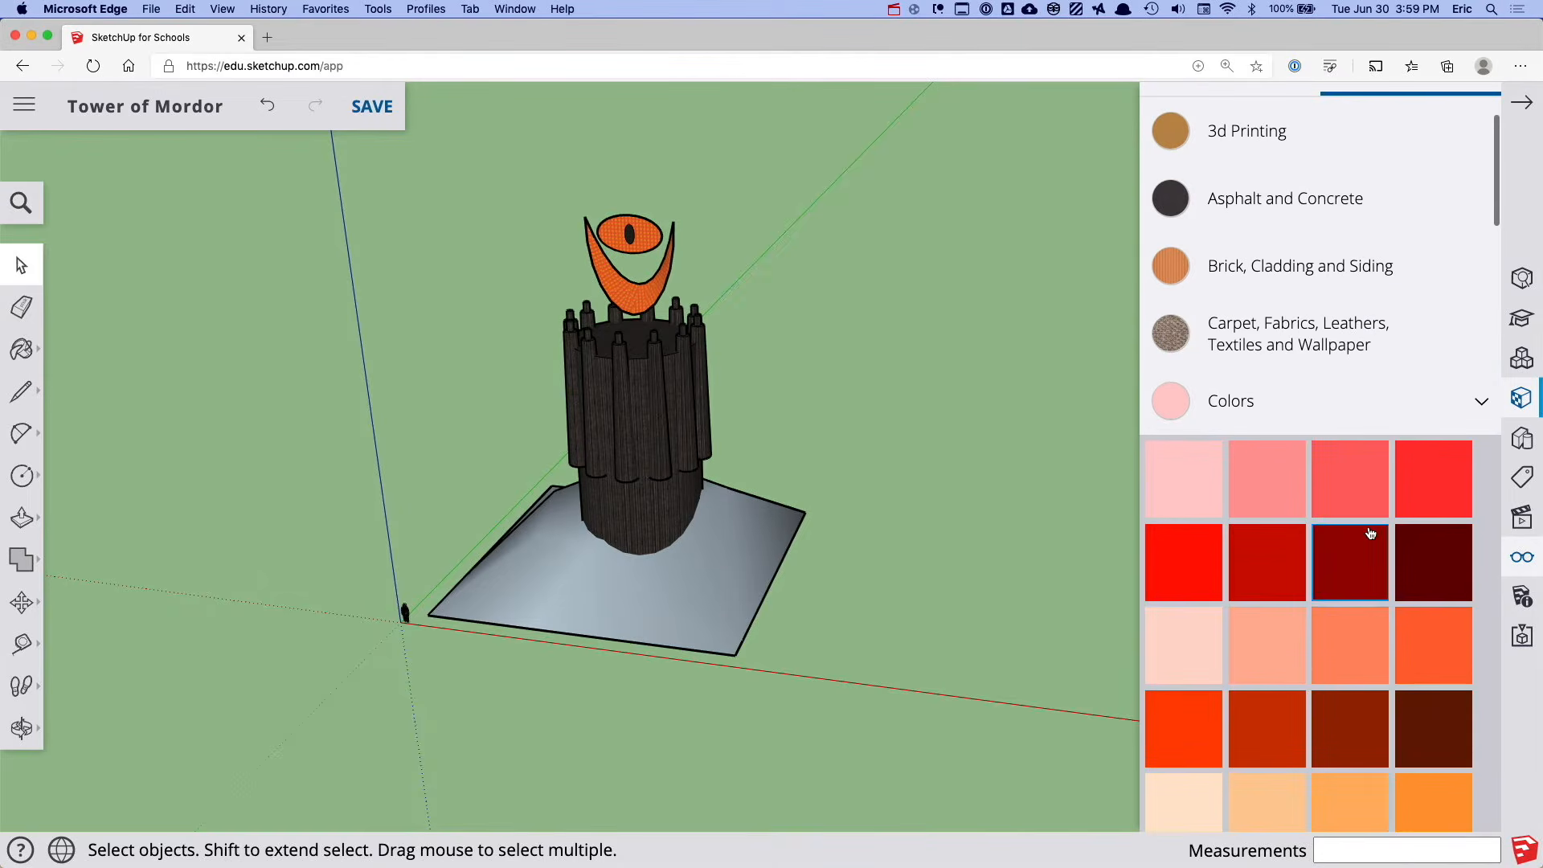
left_click(1480, 401)
scroll(1377, 453, "down", 10)
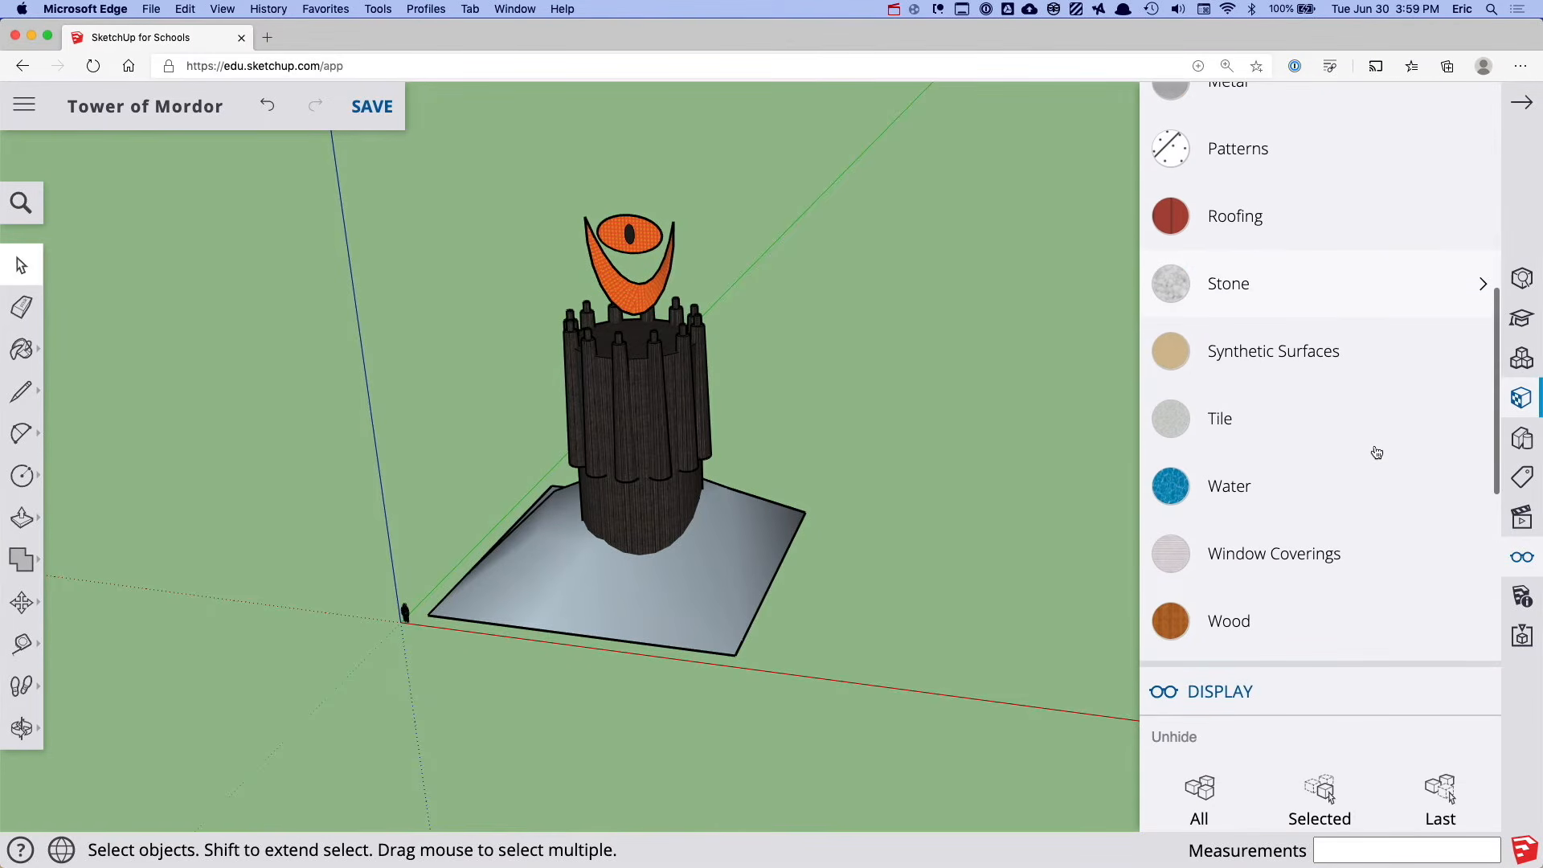
scroll(1377, 452, "up", 8)
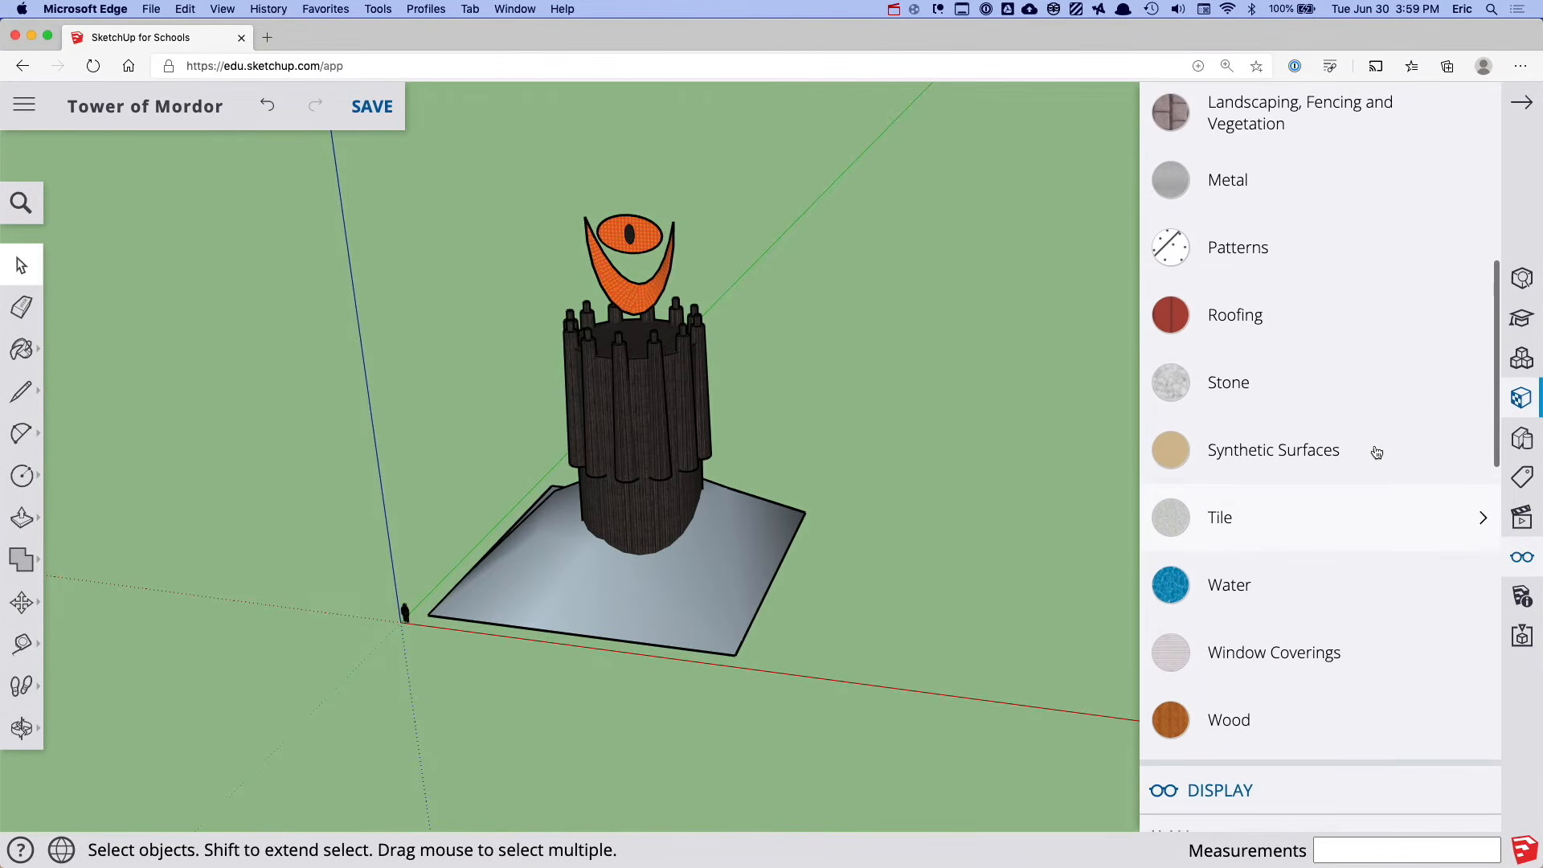
scroll(1377, 453, "up", 7)
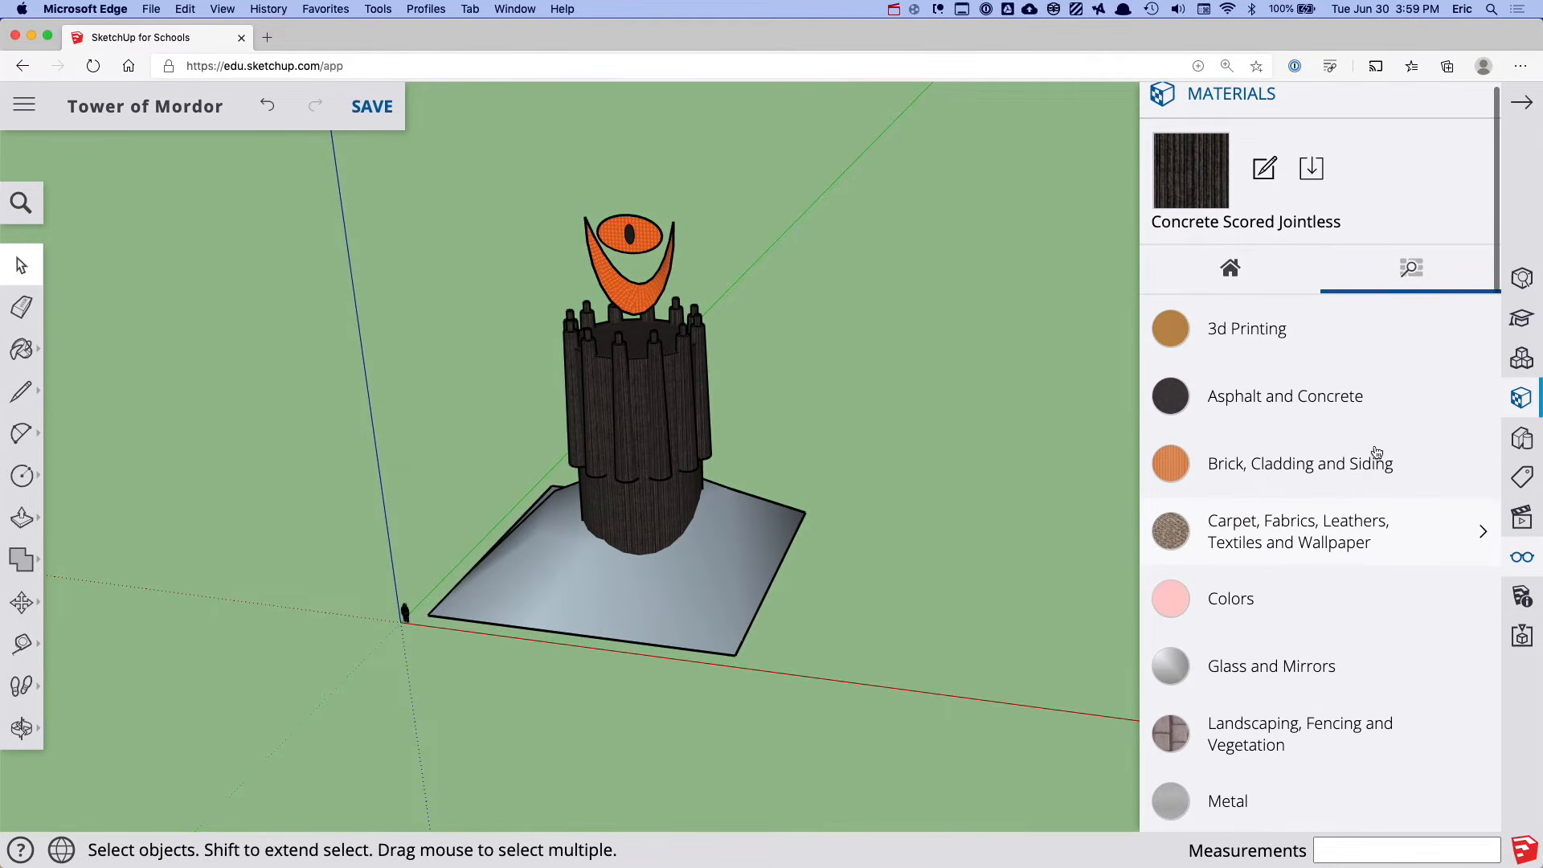
scroll(1377, 453, "down", 2)
scroll(1376, 452, "down", 2)
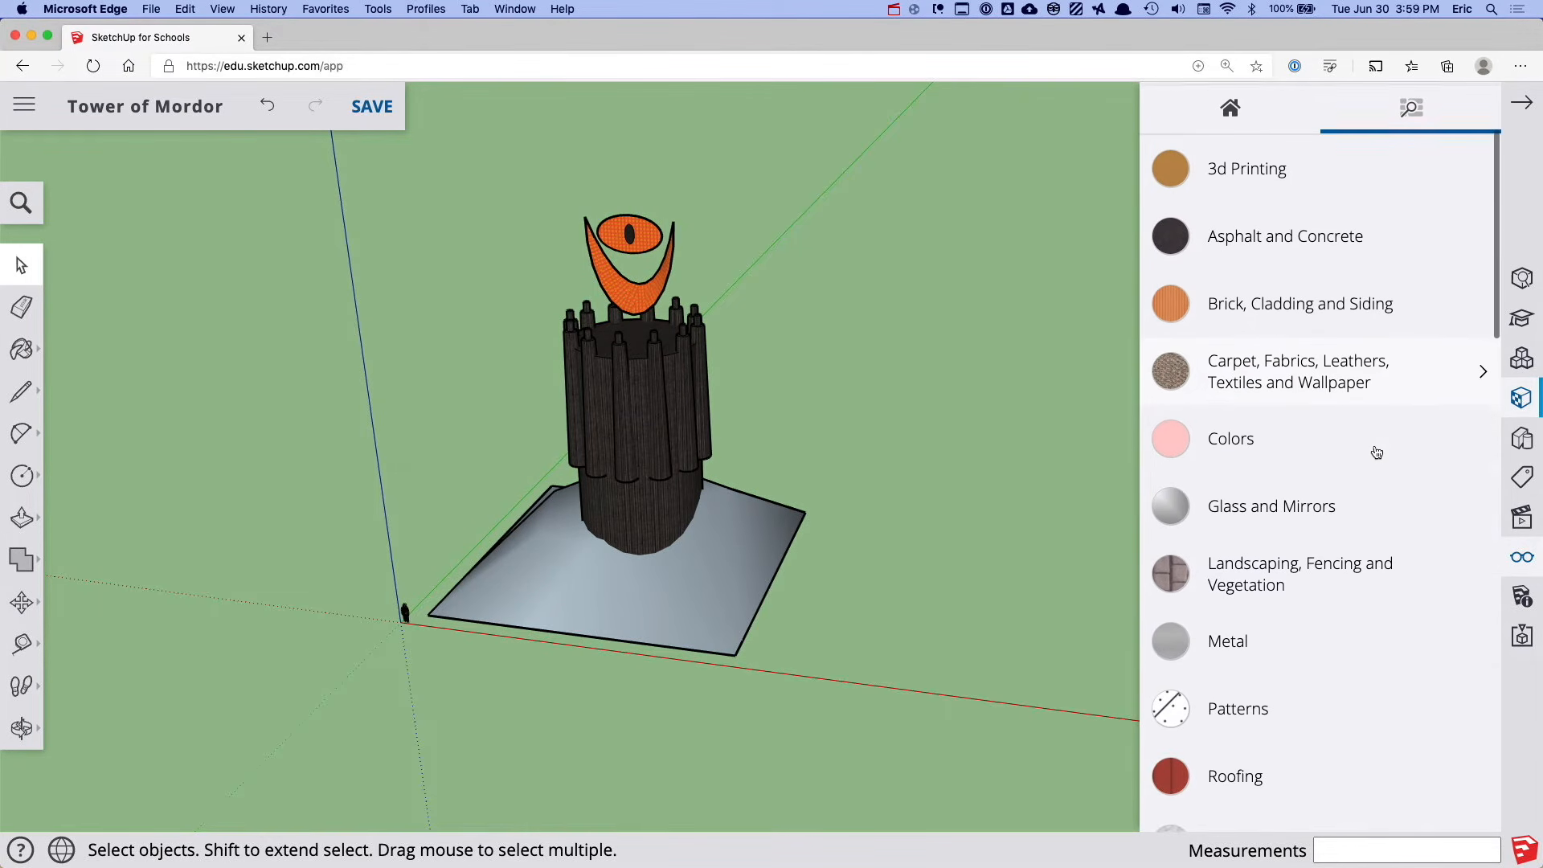
Open the hill group and paint its surface with Groundcover Gravel Indian from the Landscaping, Fencing and Vegetation collection
left_click(1361, 569)
scroll(1361, 569, "down", 10)
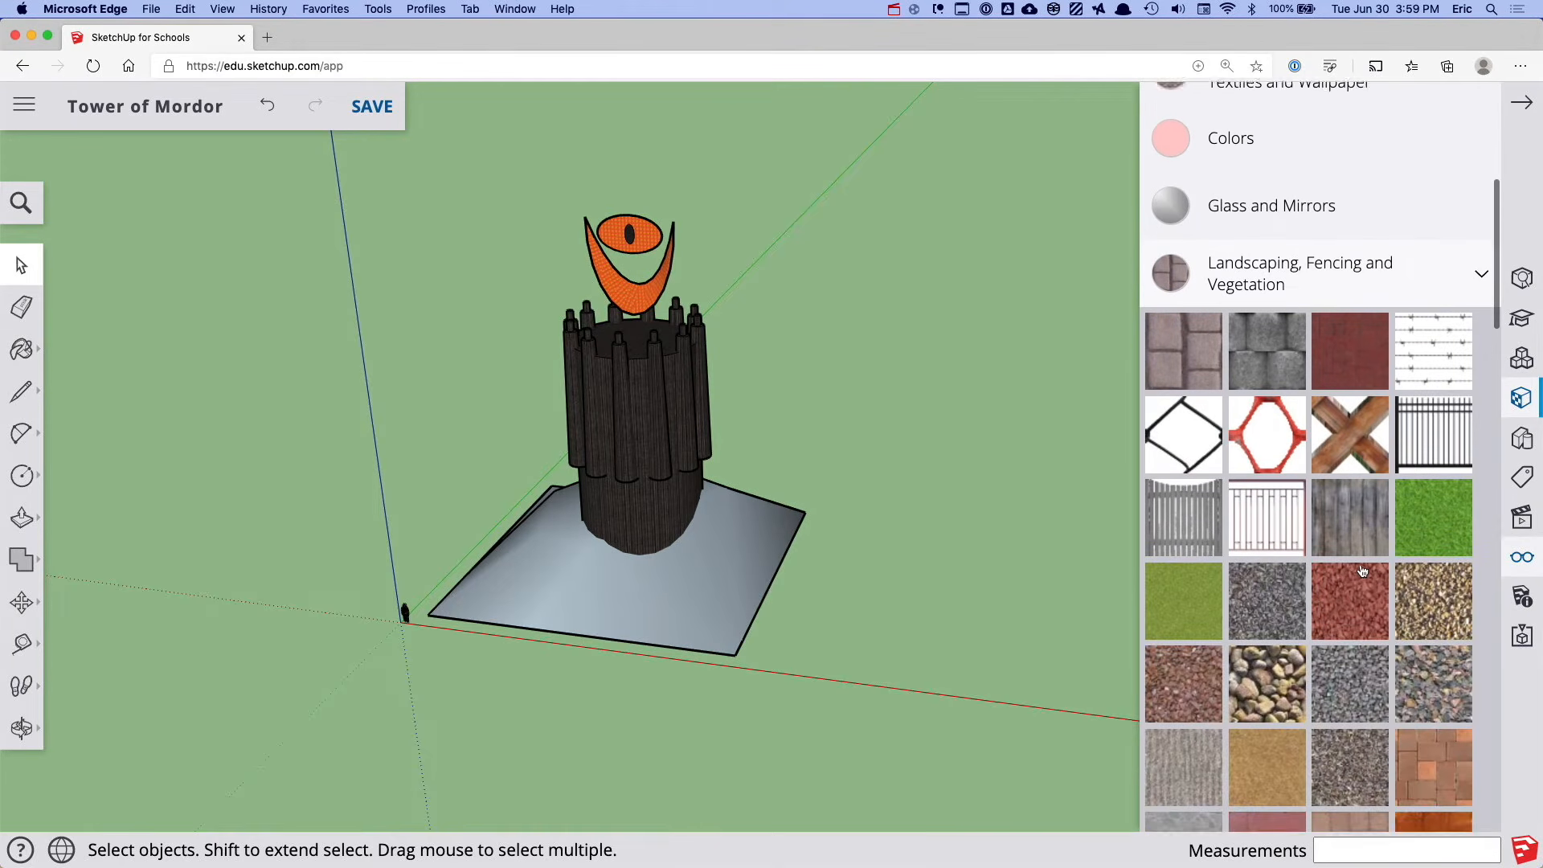
scroll(1361, 569, "down", 1)
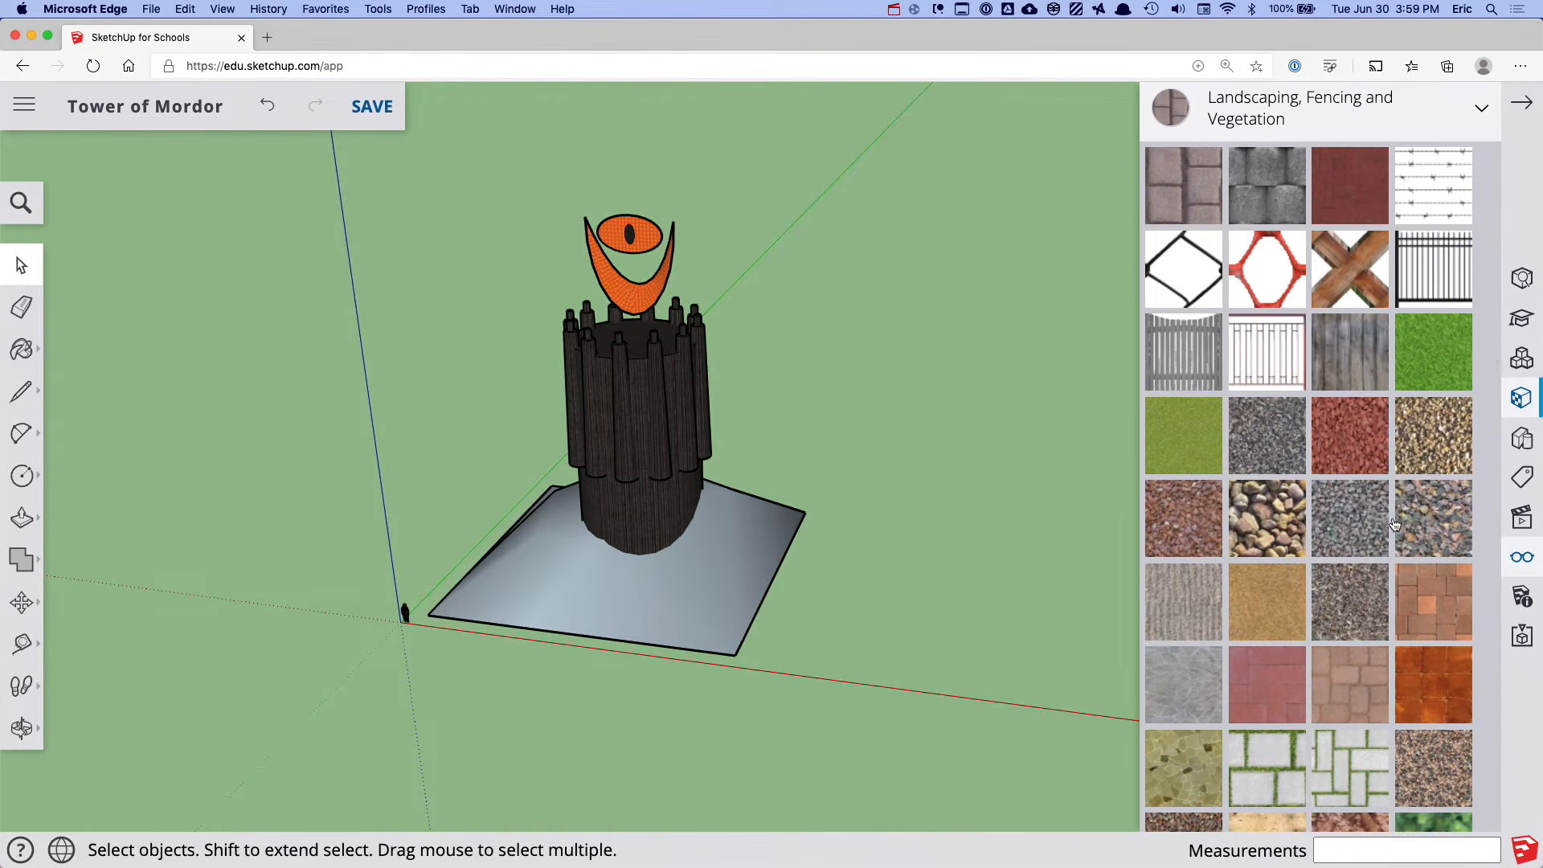
double_click(743, 588)
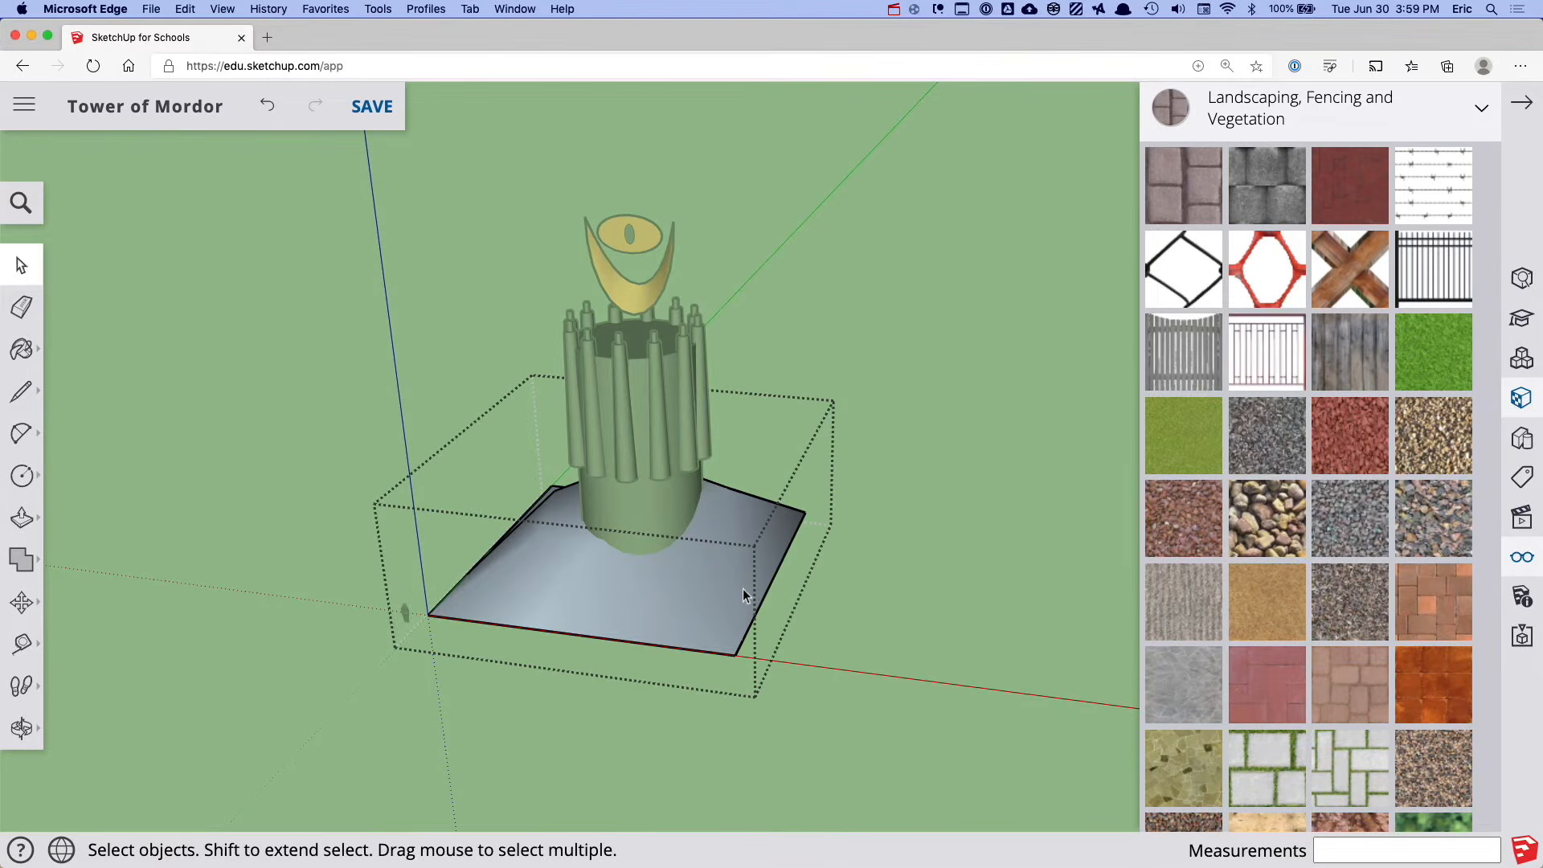
left_click(1187, 530)
left_click(692, 575)
scroll(628, 585, "up", 10)
scroll(627, 585, "down", 8)
scroll(836, 540, "up", 2)
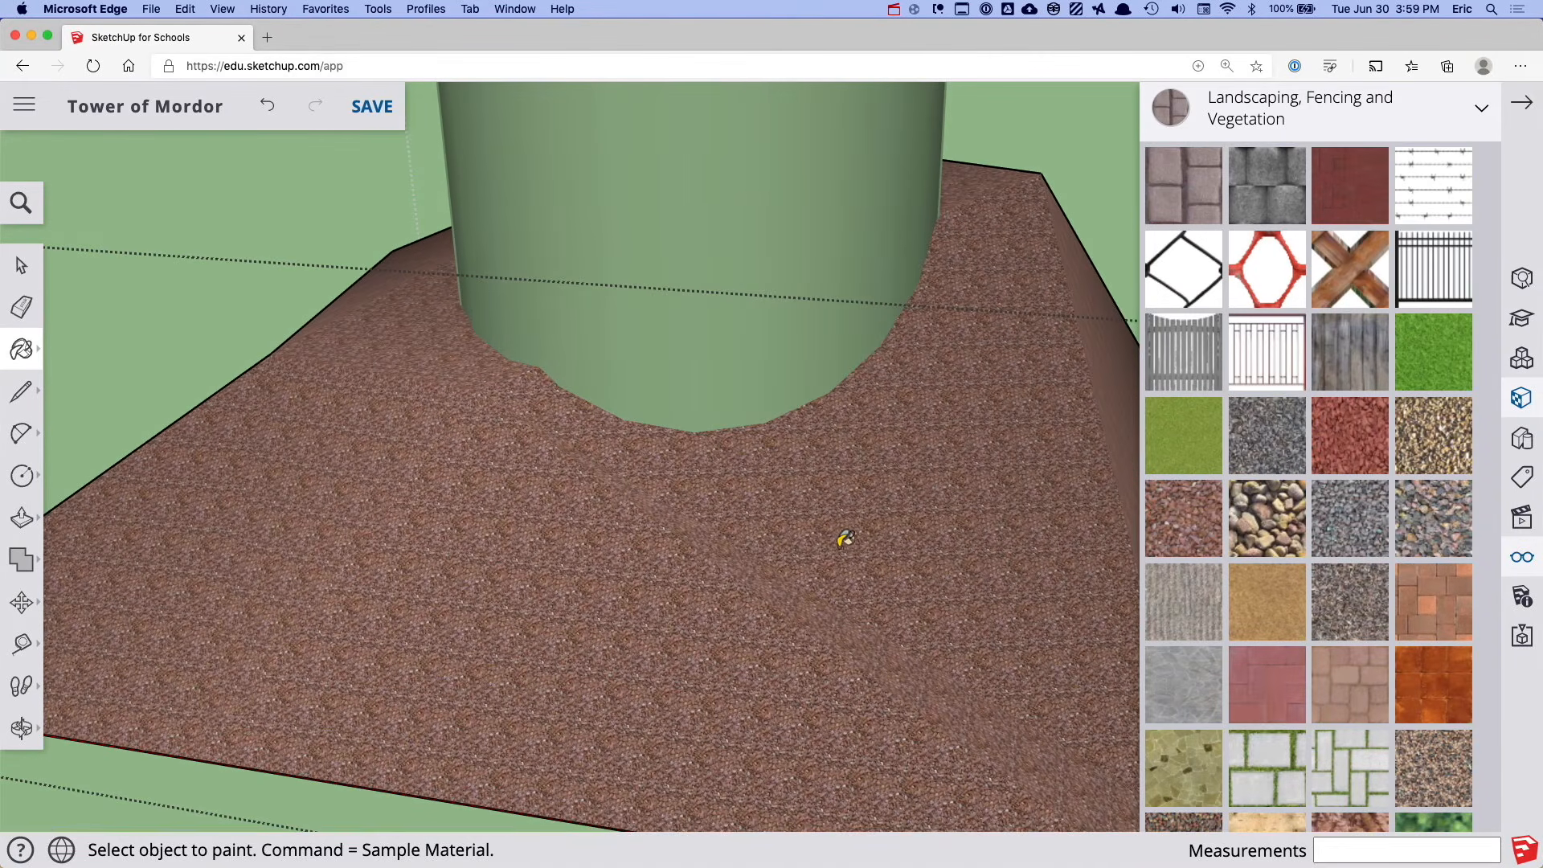
Edit the in-model Groundcover Gravel Indian material, setting its linked texture size to 9' by 9'
scroll(1262, 381, "up", 5)
scroll(1262, 381, "up", 2)
left_click(1249, 229)
left_click(1295, 565)
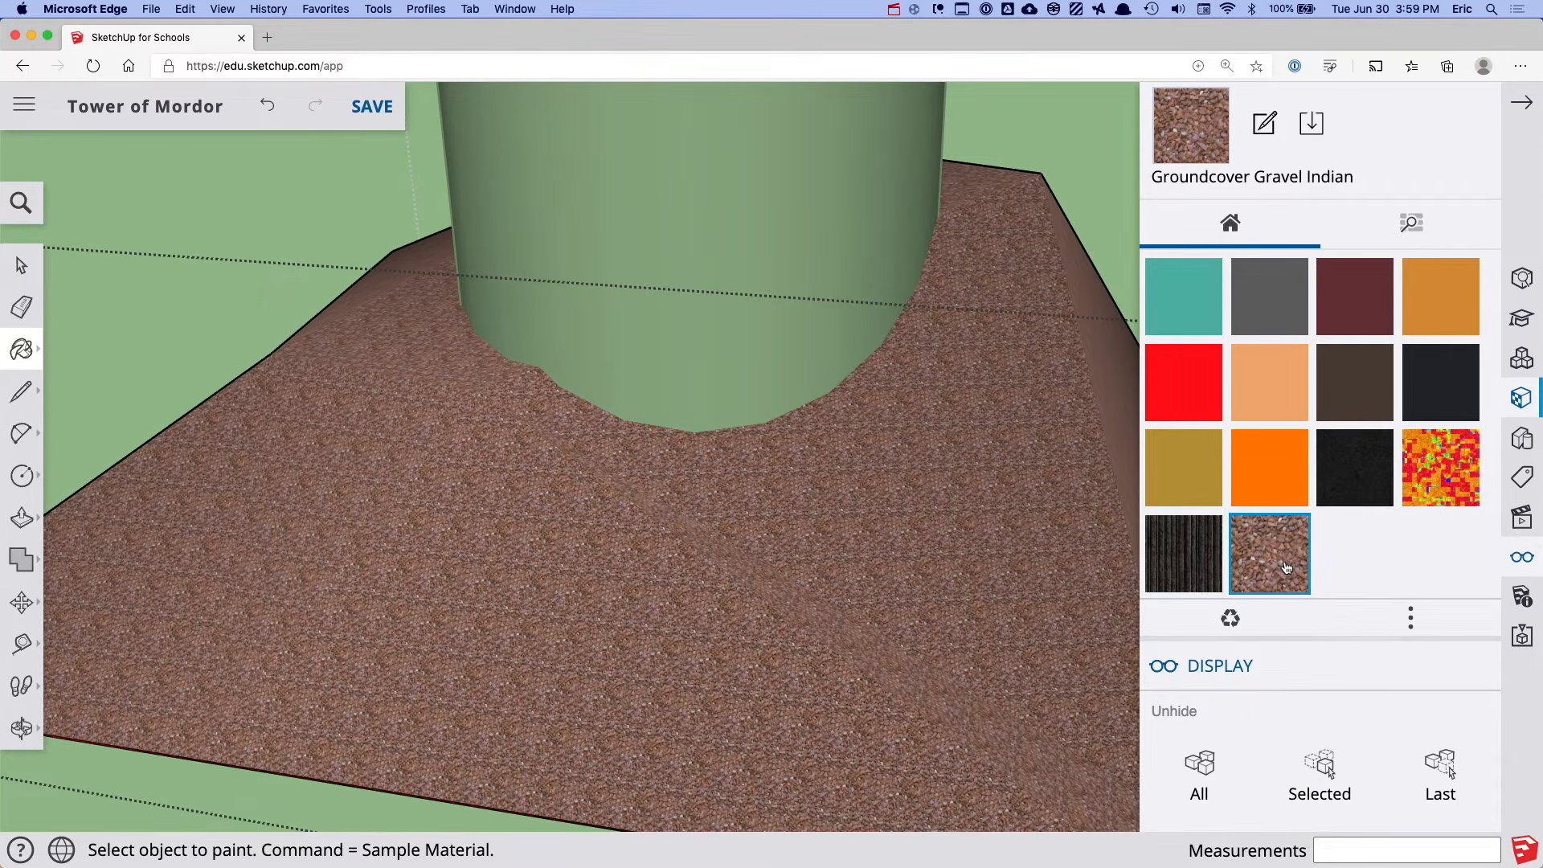
left_click(1267, 123)
left_click_drag(1181, 469, 1145, 470)
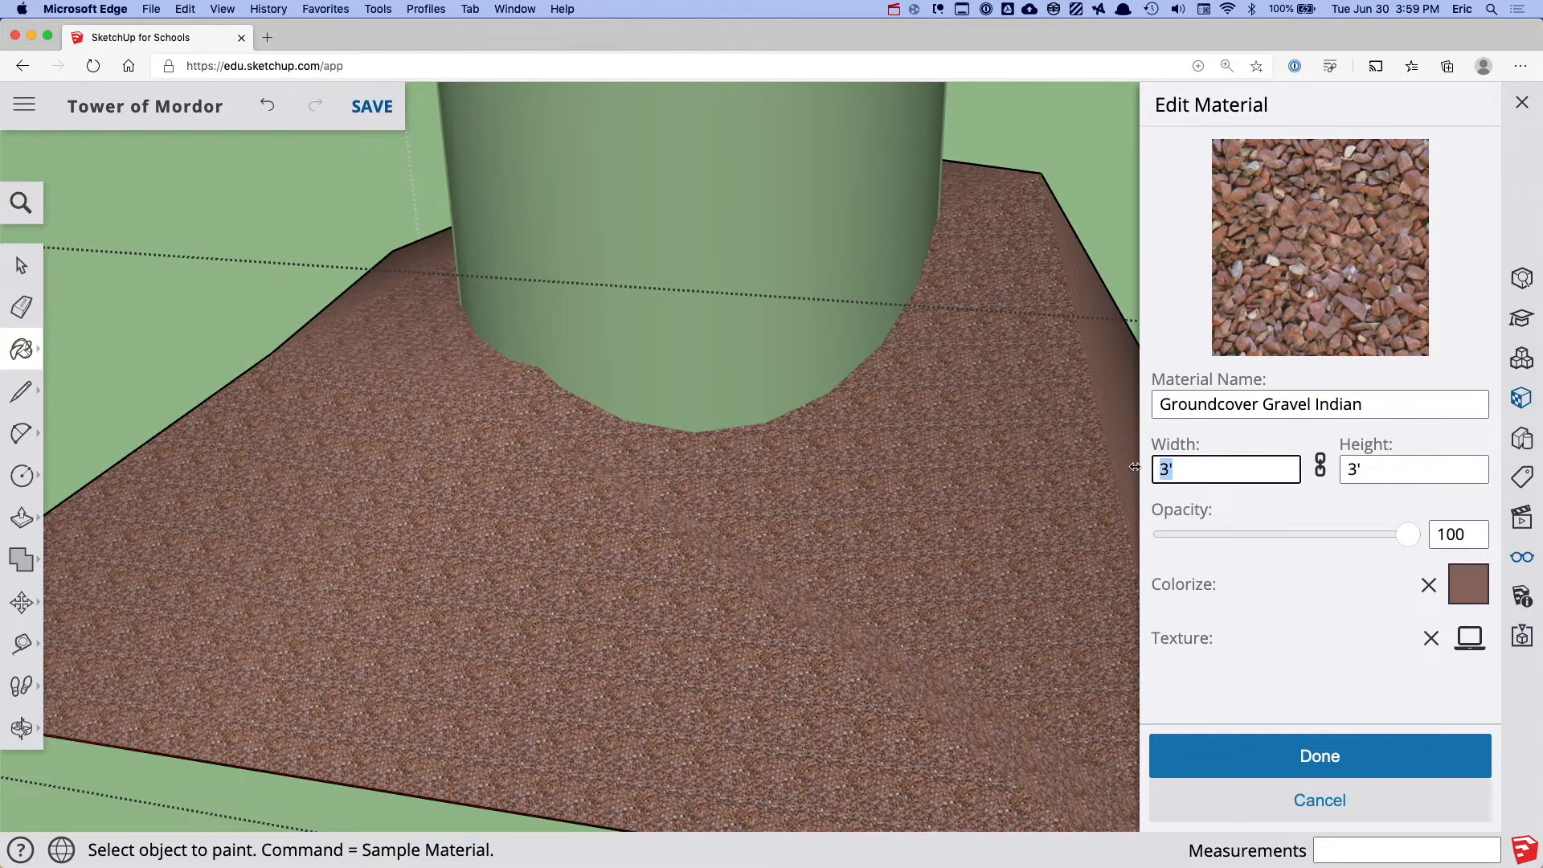
type("9'")
key("Tab")
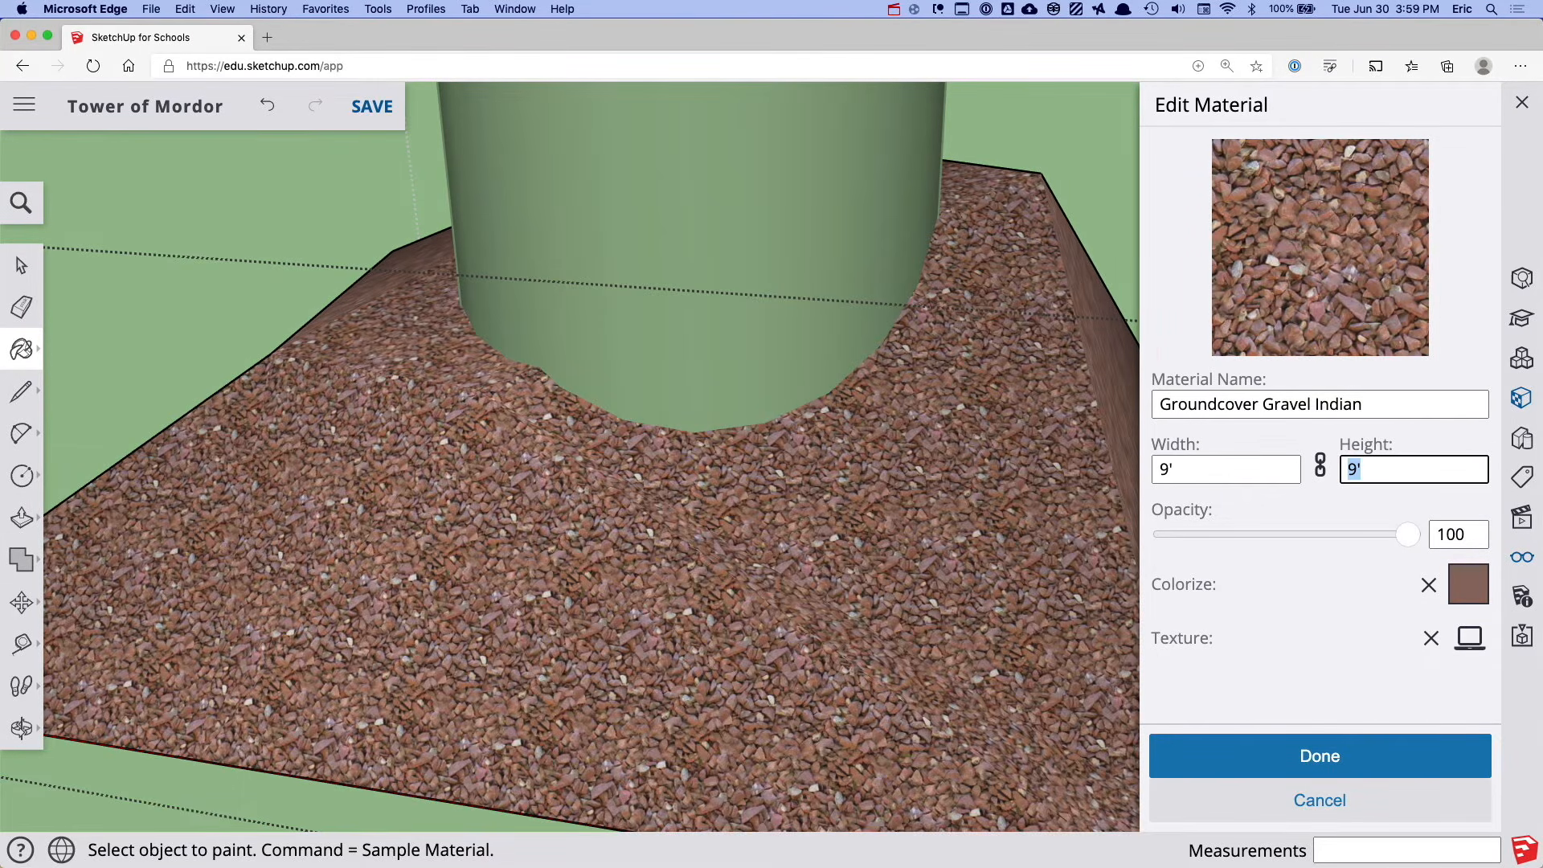
Colorize the hill's gravel material dark grey, finish the material edit, and leave the hill group
left_click(1445, 593)
left_click_drag(1201, 698, 1172, 732)
left_click(1177, 746)
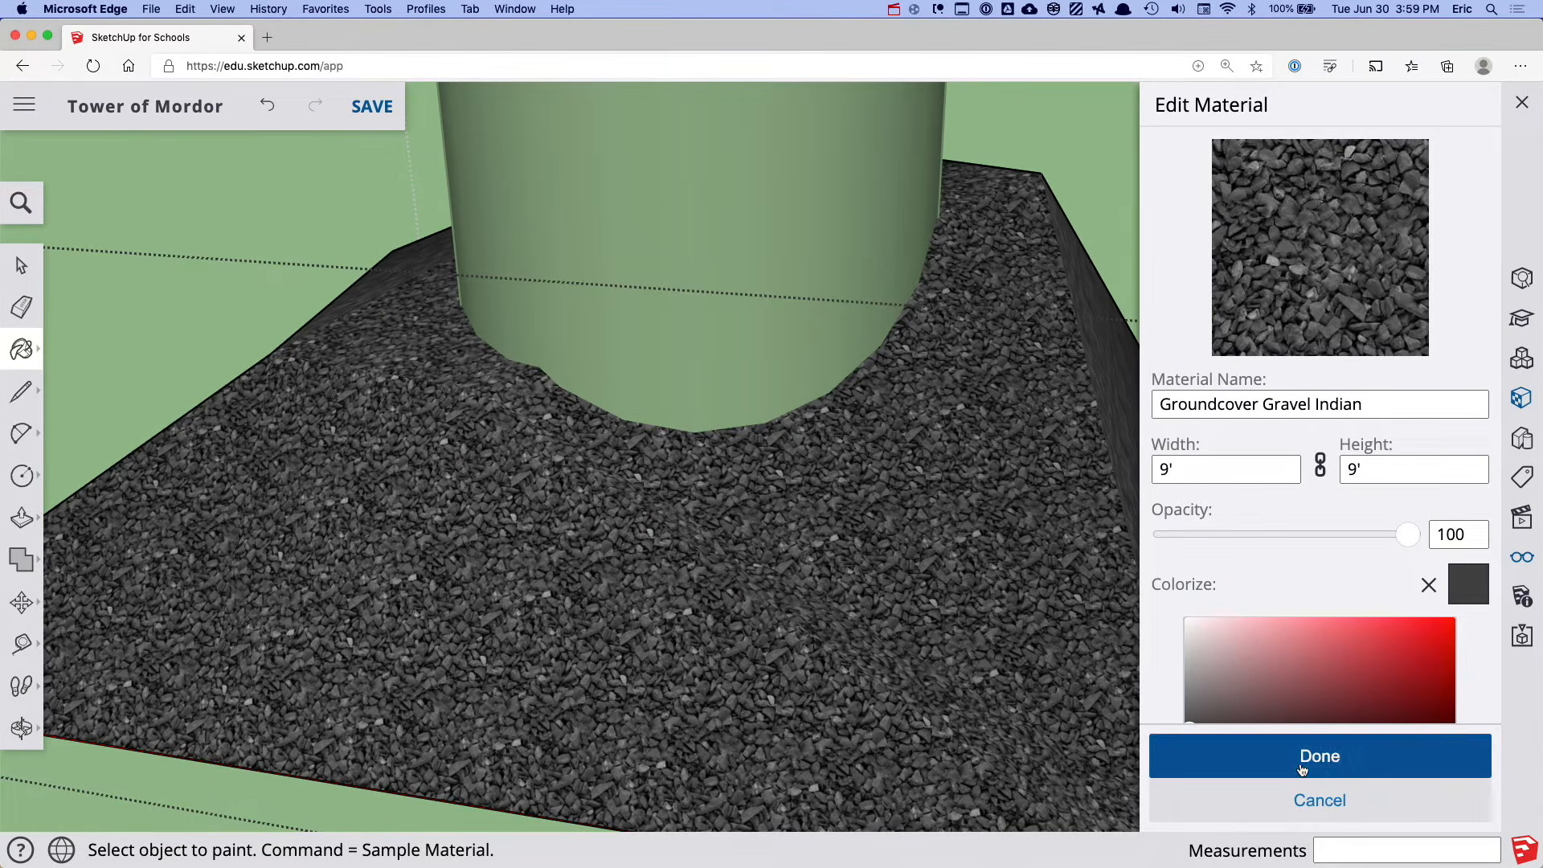
scroll(872, 586, "up", 2)
scroll(873, 587, "down", 5)
key("space")
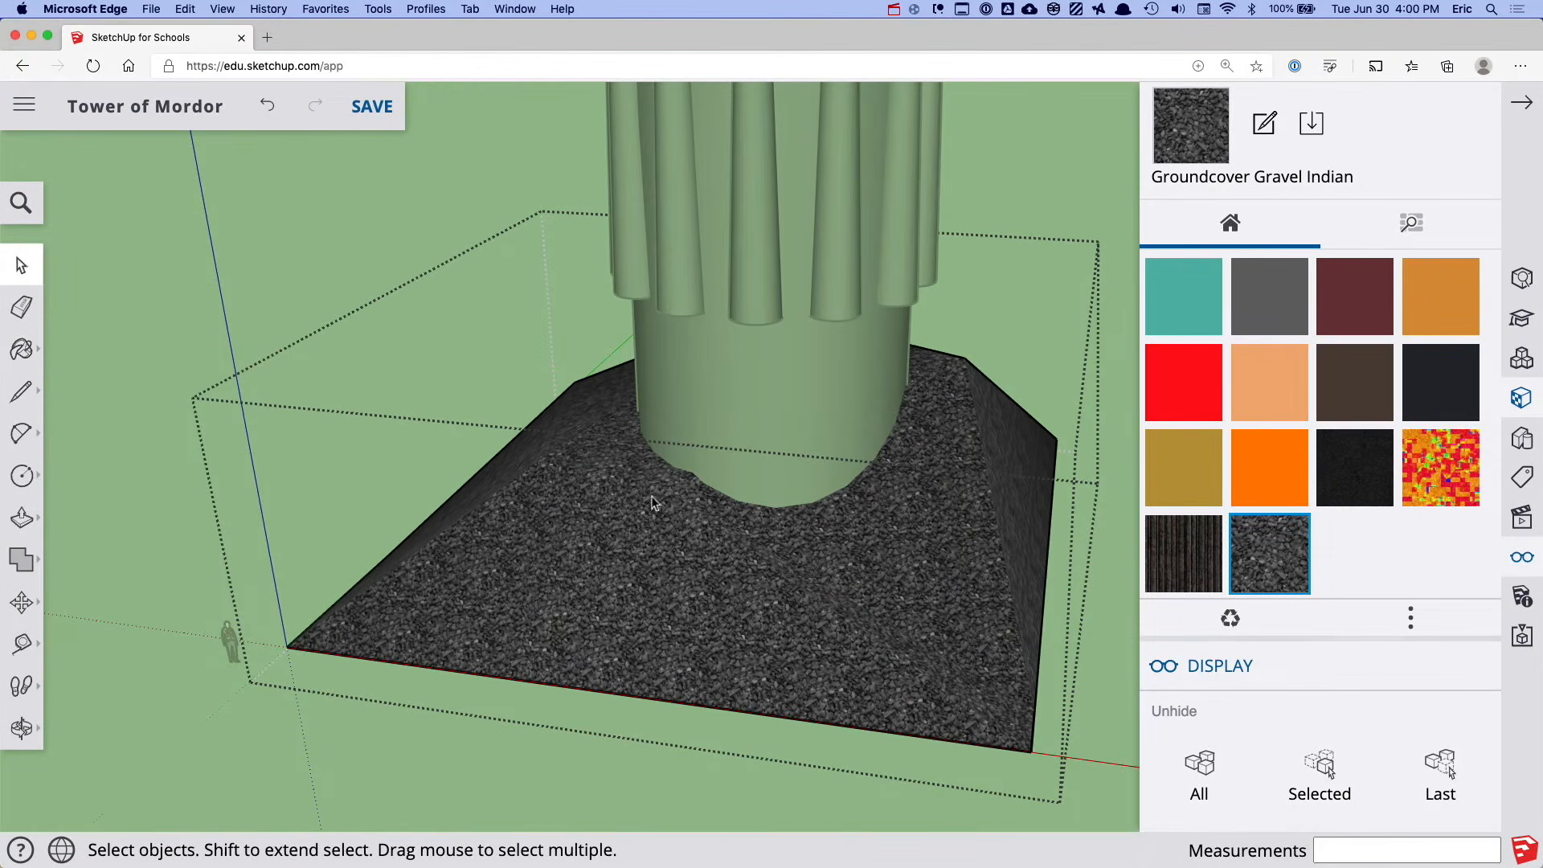
left_click(261, 315)
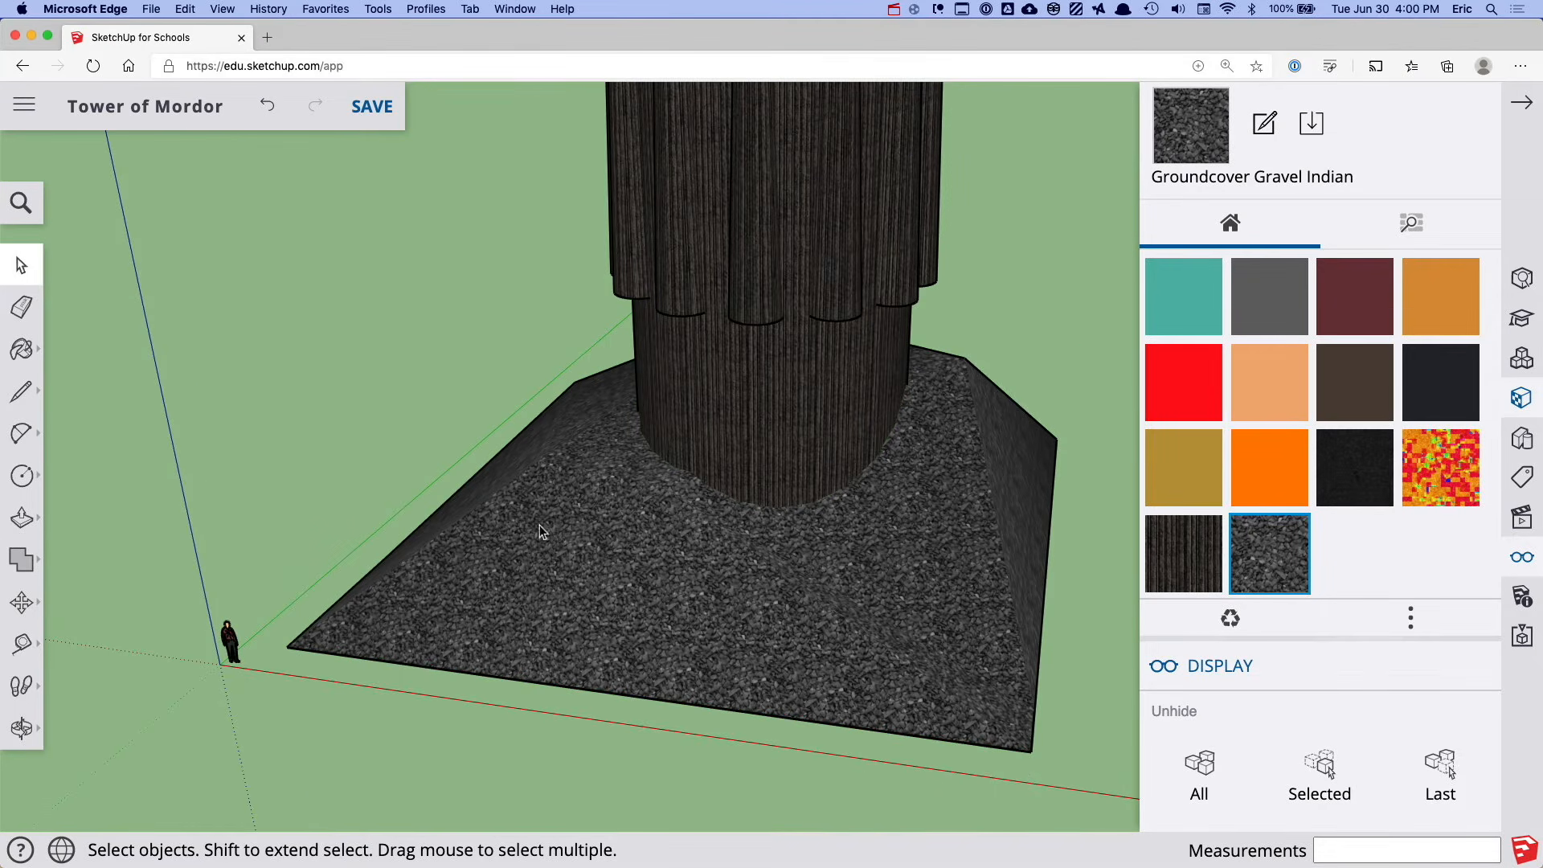
Scale the hill outward on both sides along the red axis, using a factor of about 1.45 for the second side
scroll(453, 520, "down", 6)
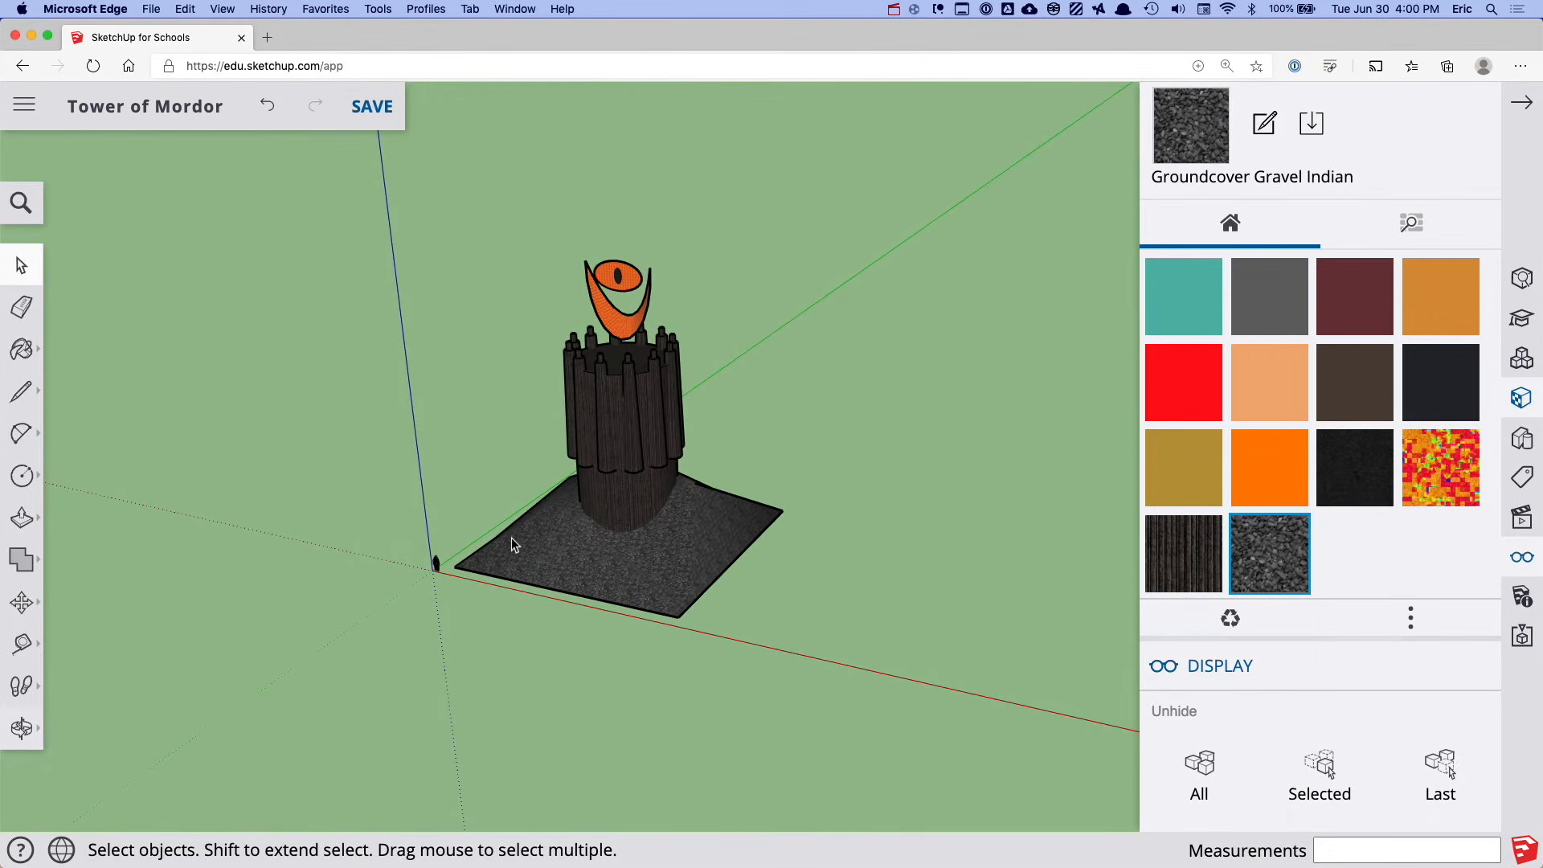
scroll(511, 537, "up", 5)
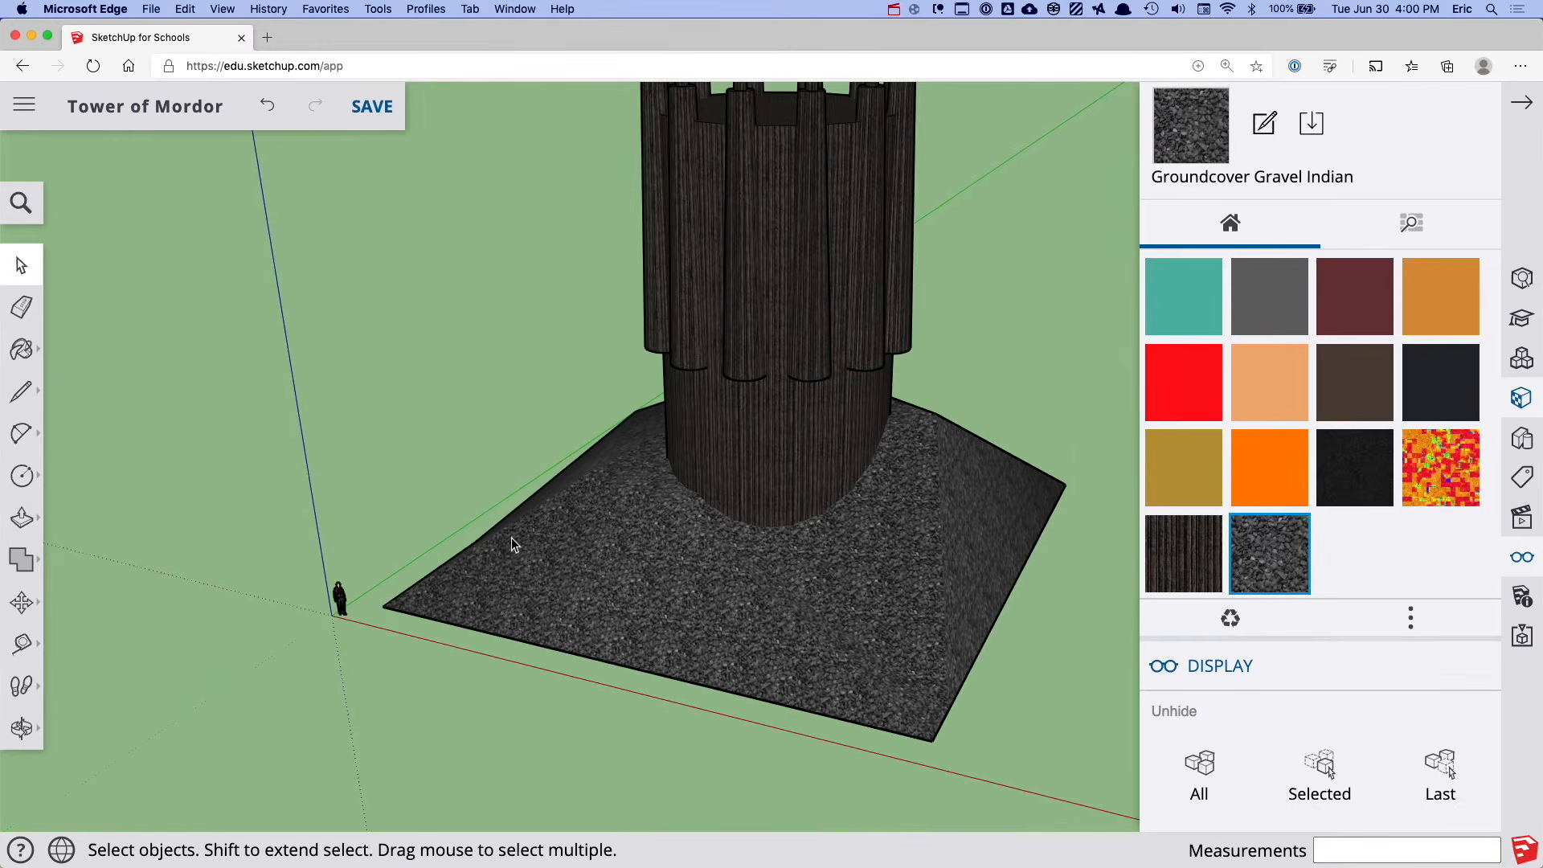
scroll(511, 538, "down", 4)
middle_click_drag(512, 538, 643, 614)
left_click(682, 602)
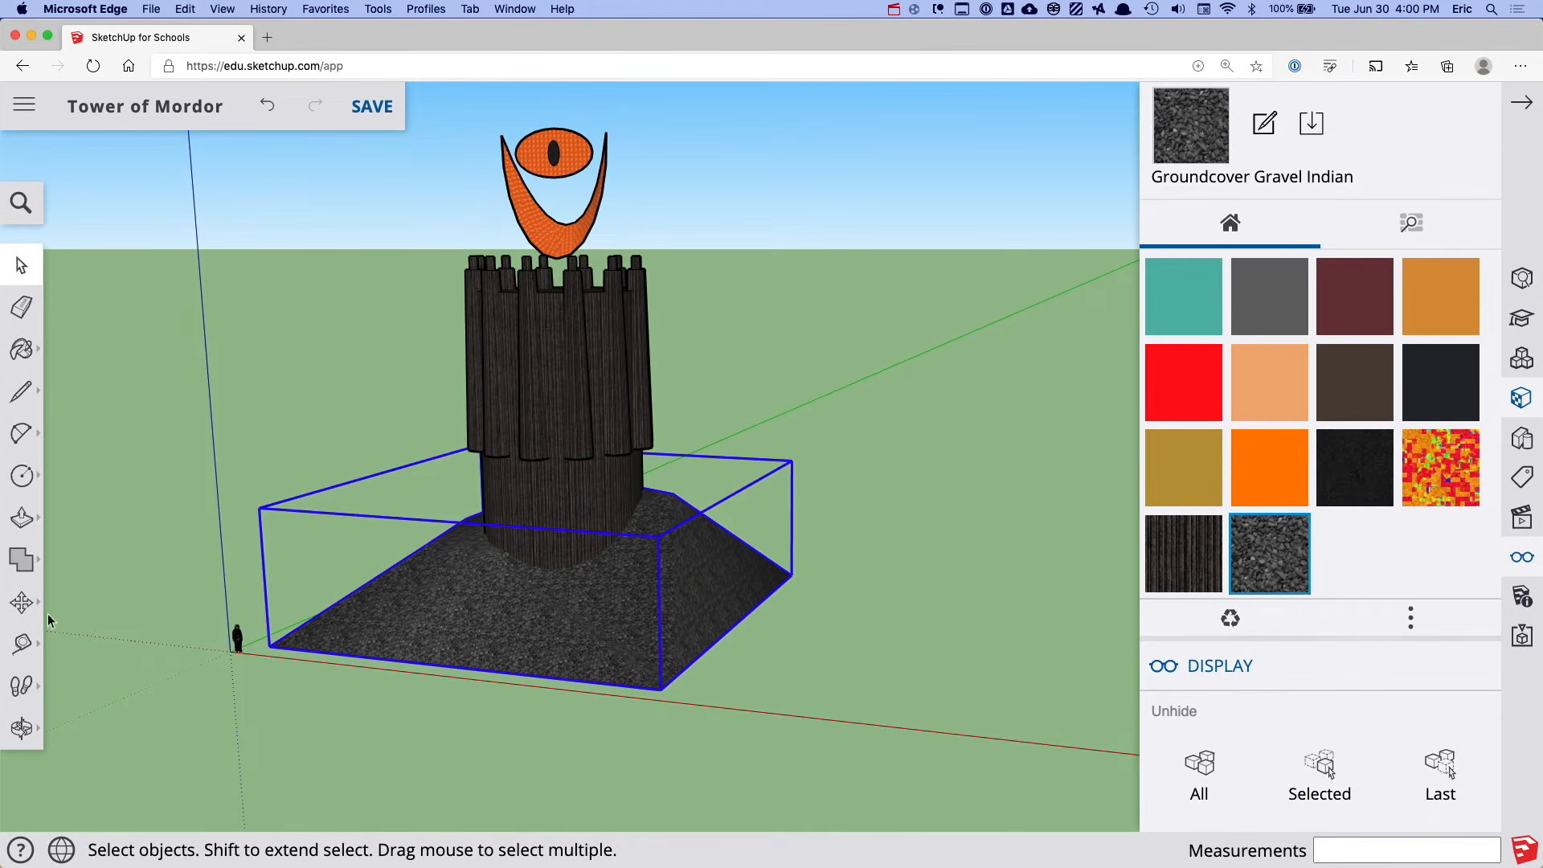
left_click(22, 601)
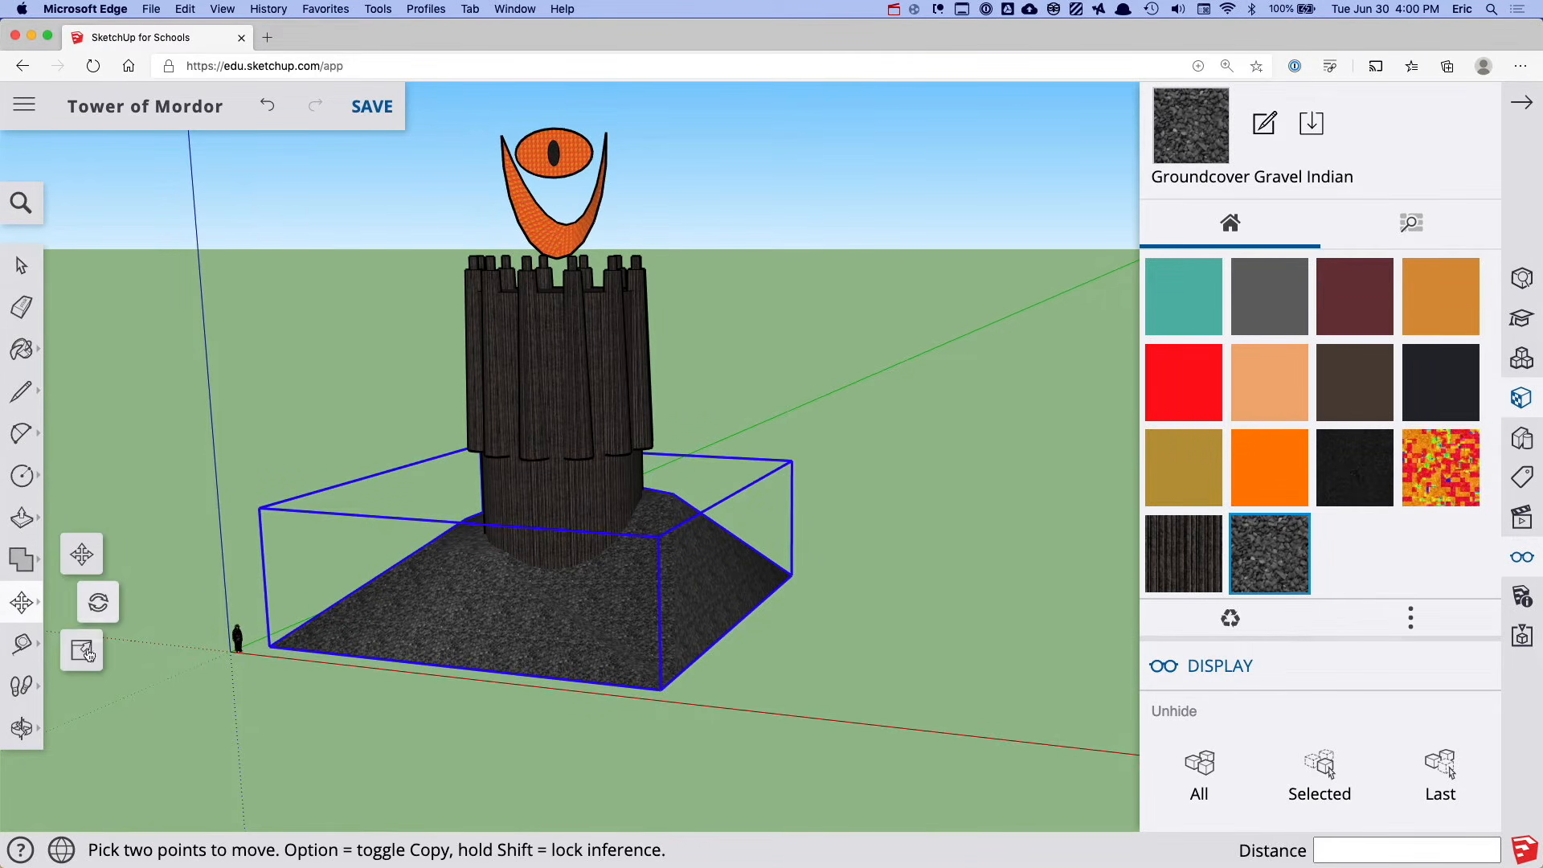
left_click(84, 650)
left_click_drag(728, 561, 981, 580)
left_click_drag(401, 534, 270, 479)
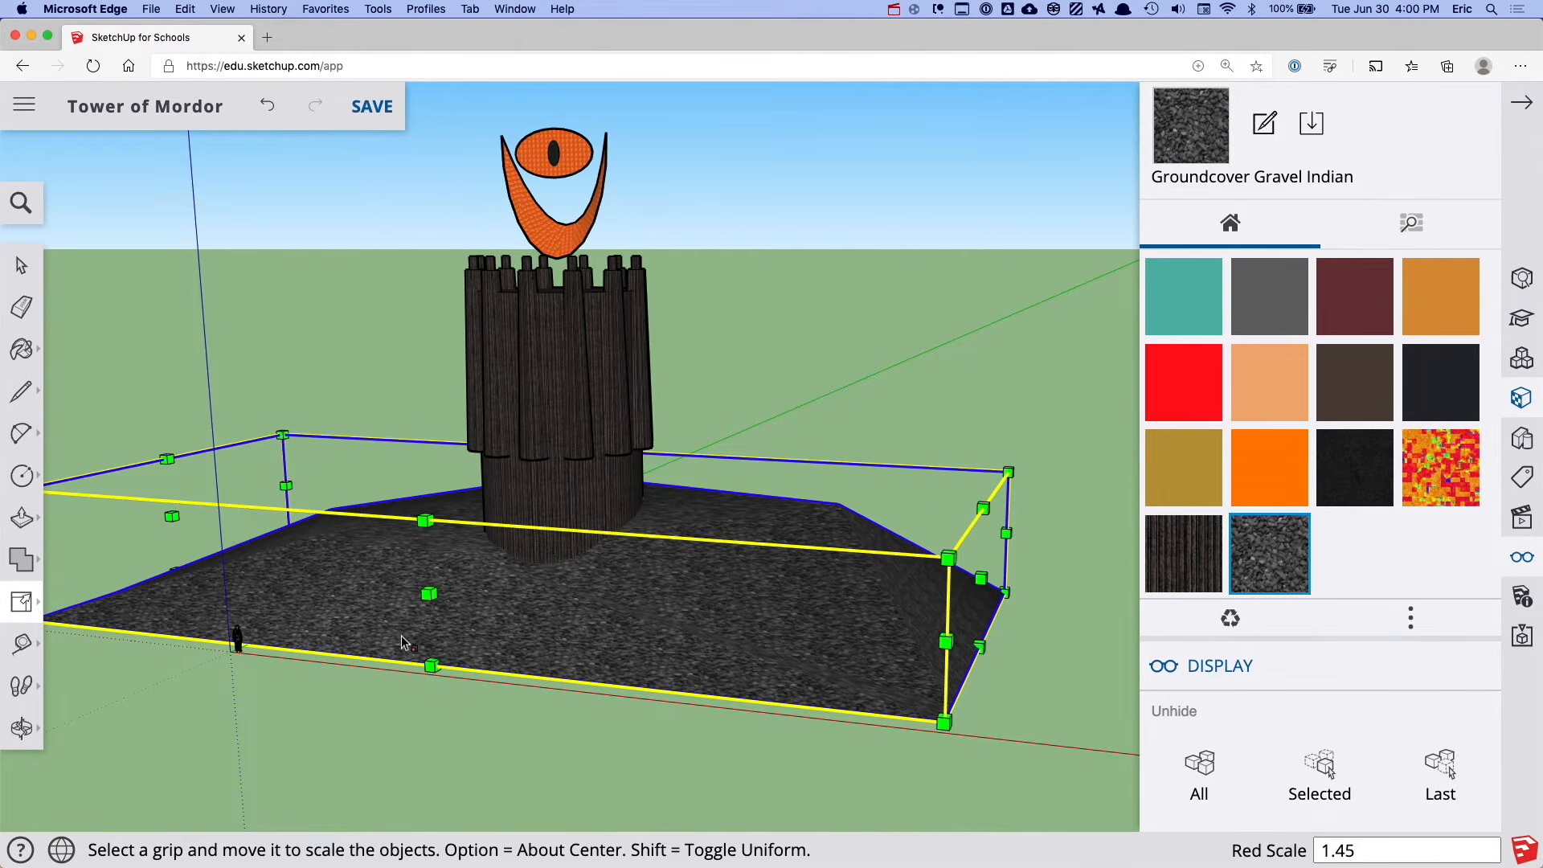
Scale the hill outward along the green axis at its front and back, and deselect it
left_click_drag(430, 593, 348, 631)
middle_click_drag(348, 630, 571, 540)
left_click_drag(603, 492, 718, 466)
middle_click_drag(718, 465, 305, 458)
key("space")
left_click(236, 423)
middle_click_drag(236, 423, 434, 432)
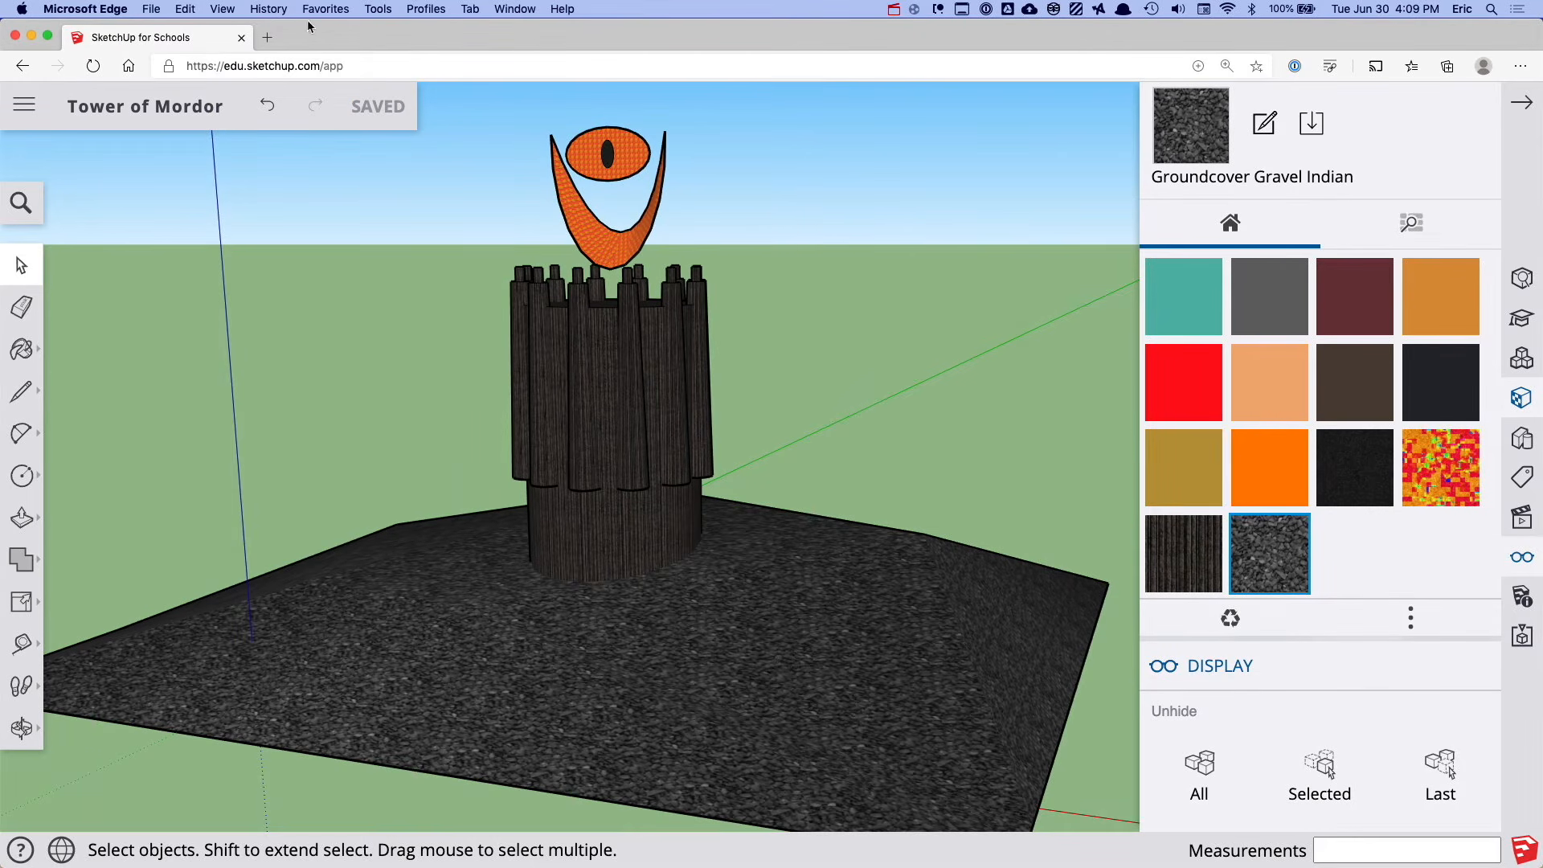
Search the web for "scary dark sky" in a new browser tab
left_click(268, 38)
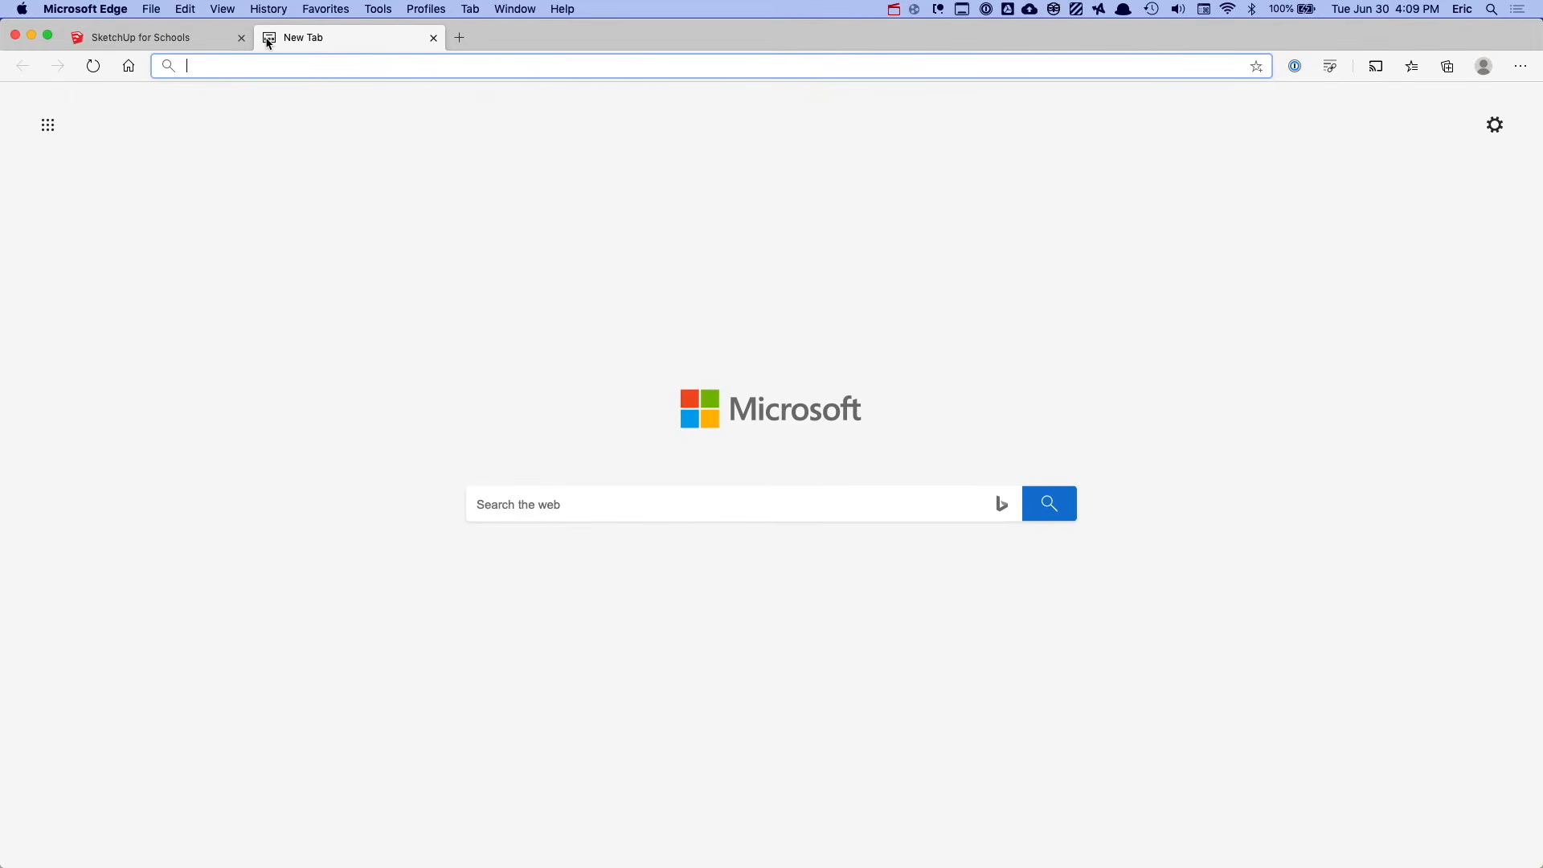
type("scary dark sc")
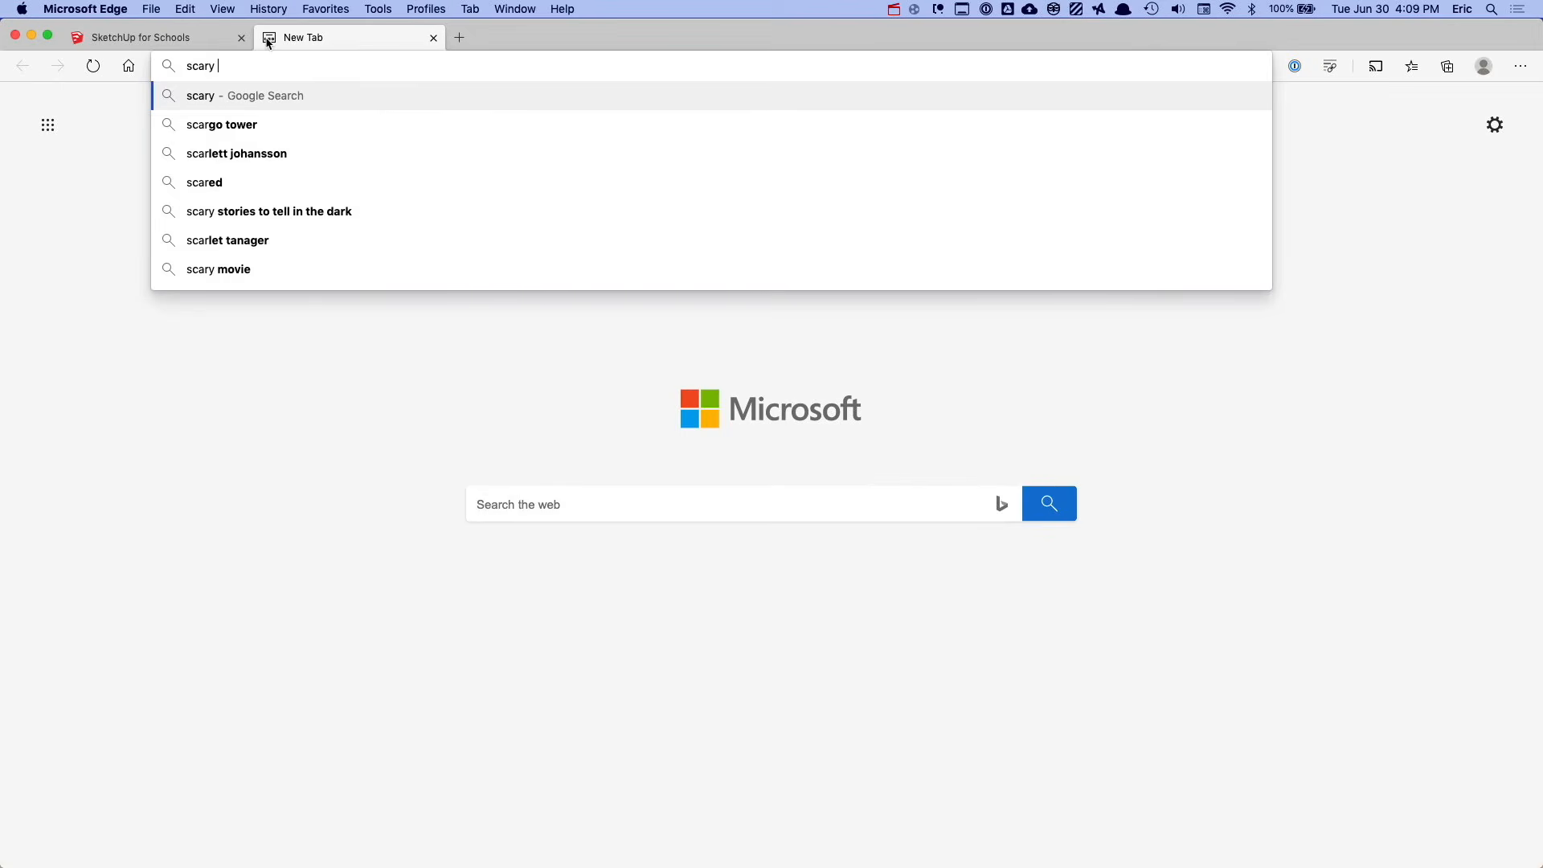
key("BackSpace")
type("ky")
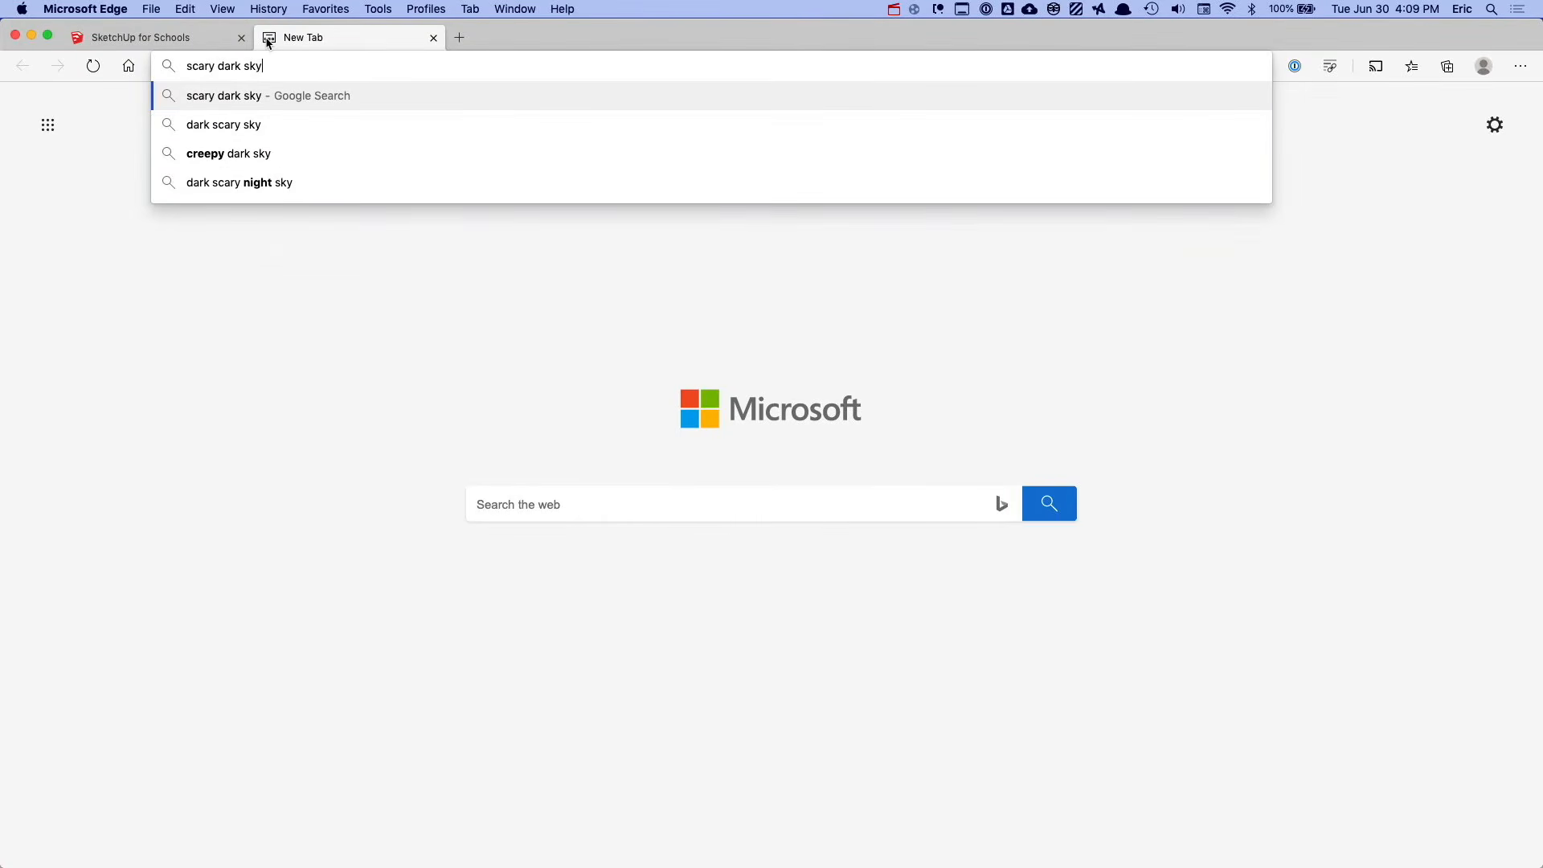
key("Return")
Open the dark cloud photo's Flickr page, capture a screenshot of the full photo, and return to the SketchUp model
left_click(1149, 288)
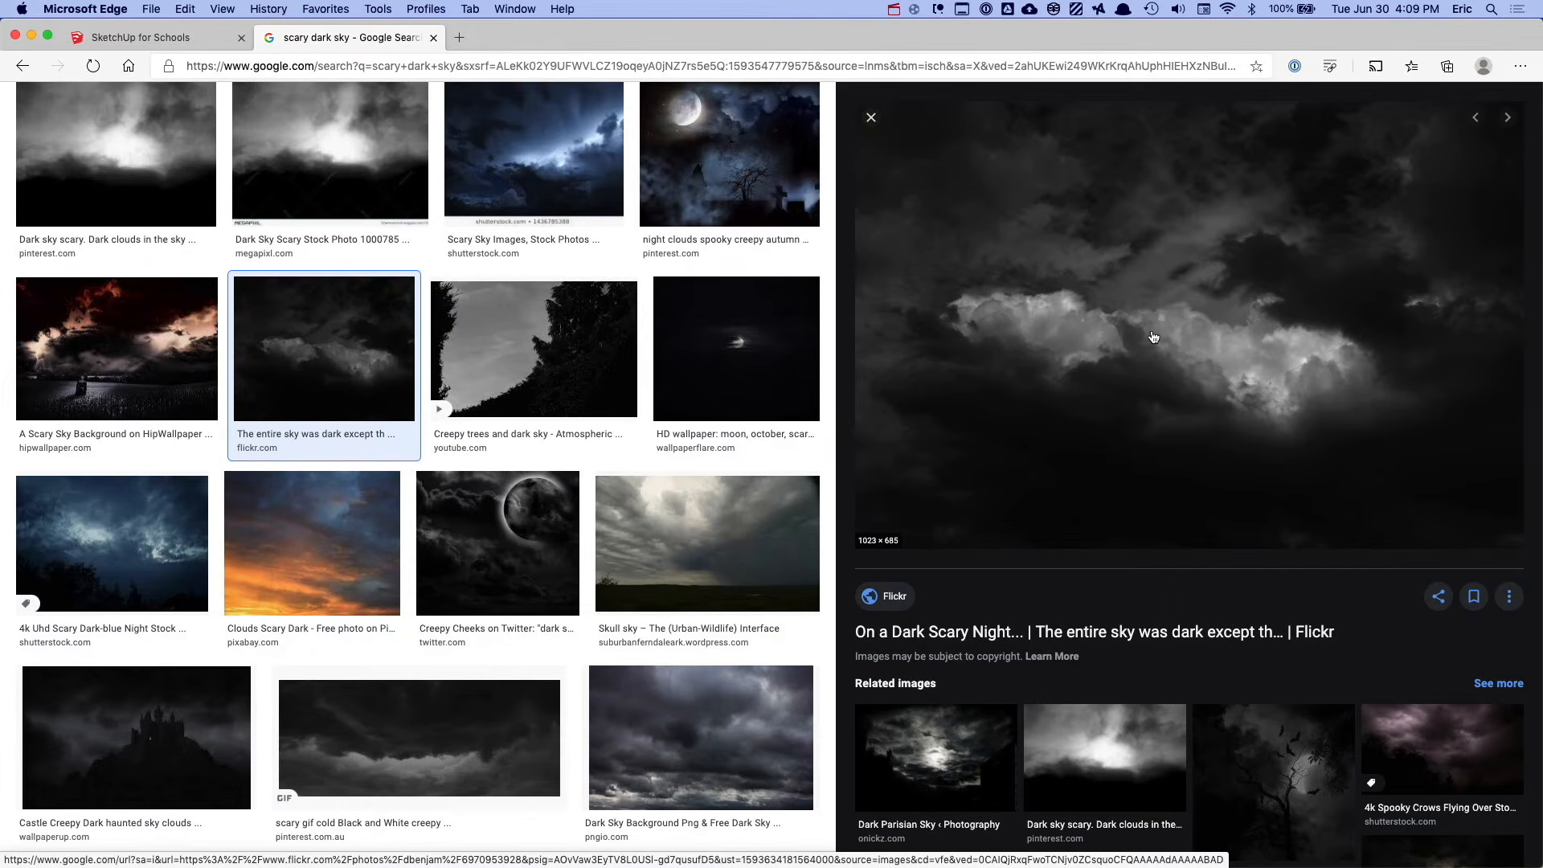
left_click(884, 594)
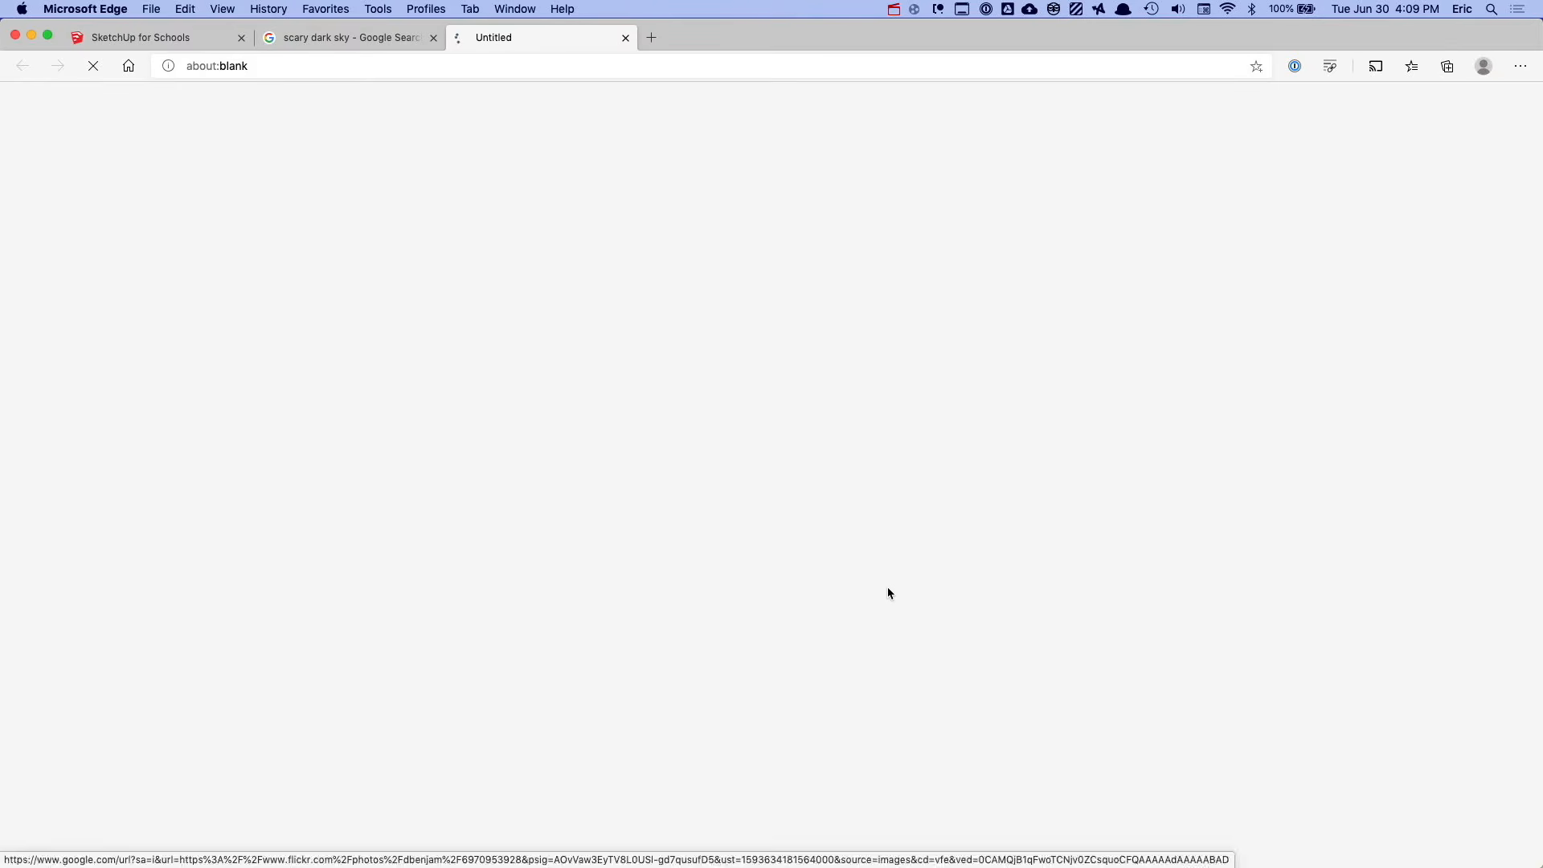
key("super+shift+4")
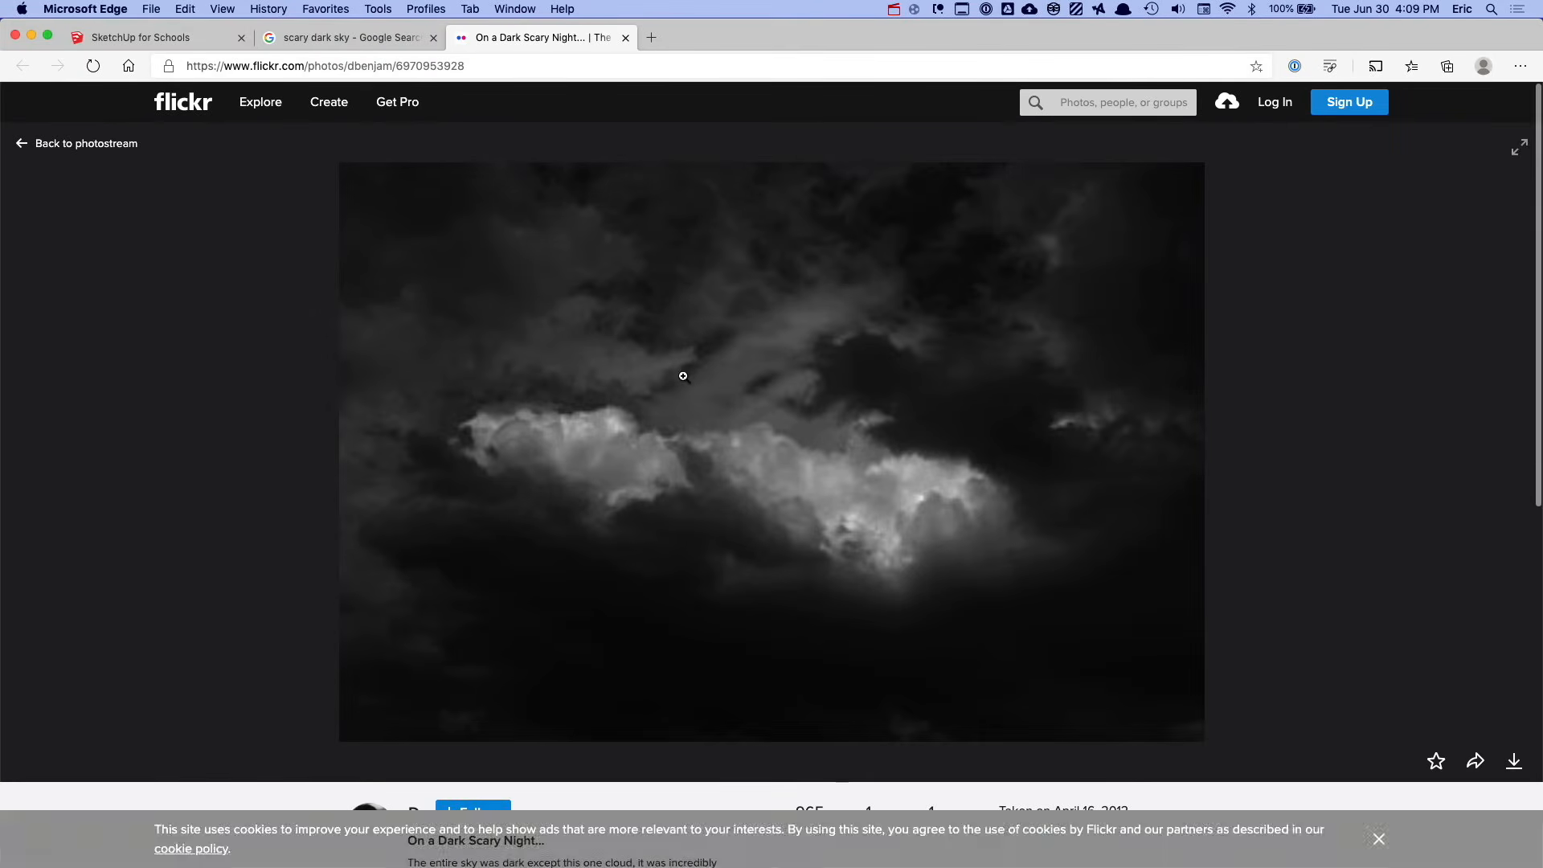
mouse_move(343, 167)
left_mouse_down()
mouse_move(540, 361)
mouse_move(1079, 615)
mouse_move(1206, 736)
left_mouse_up()
key("super+1")
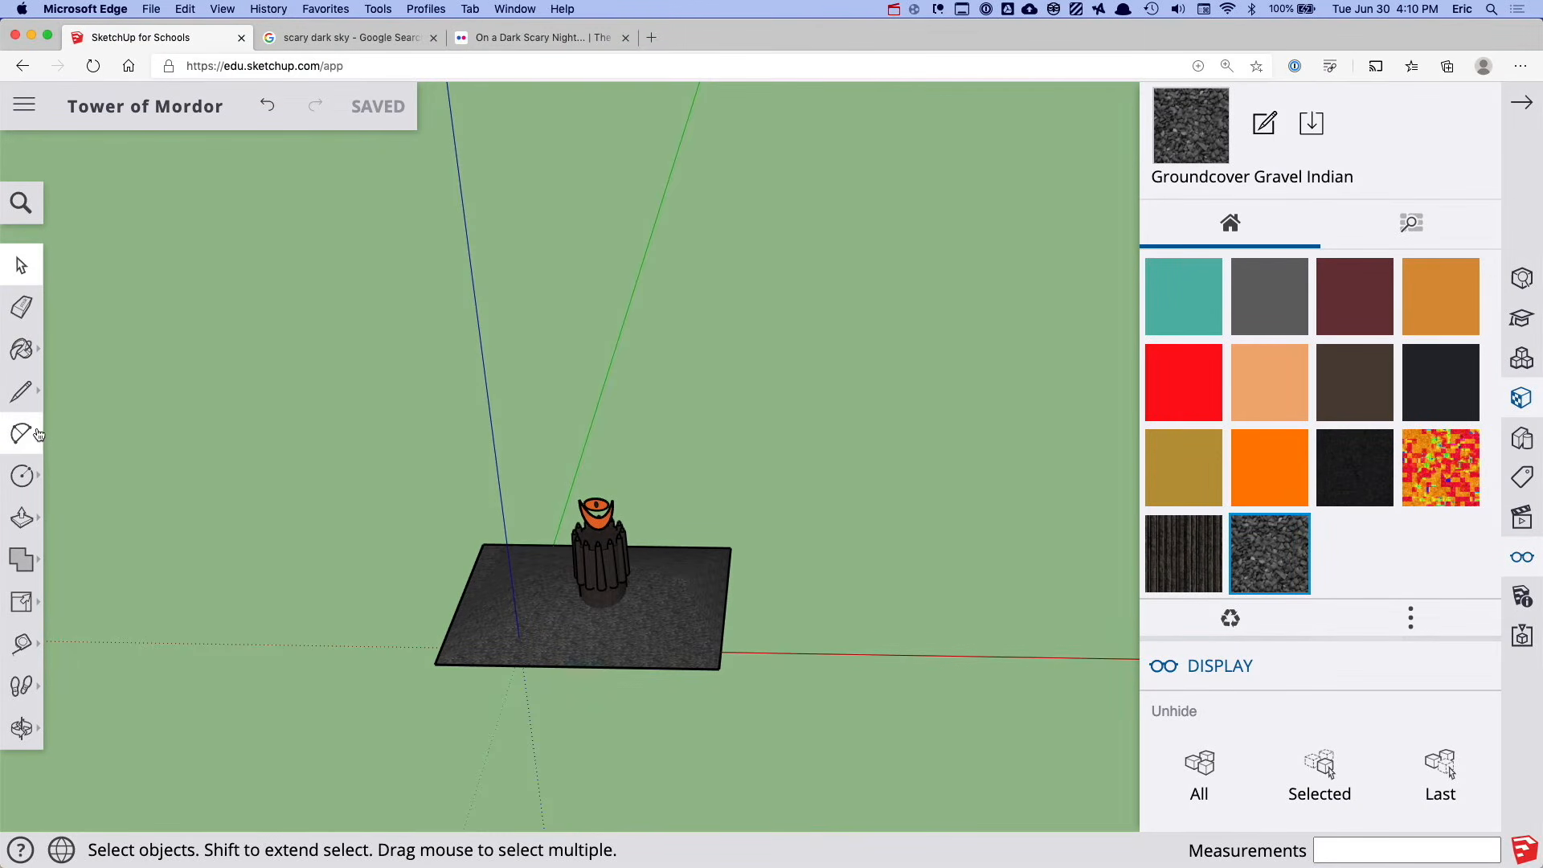
Draw a large upright backdrop rectangle behind the tower with the Rotated Rectangle tool, its base along the red axis
left_click(42, 480)
left_click(110, 434)
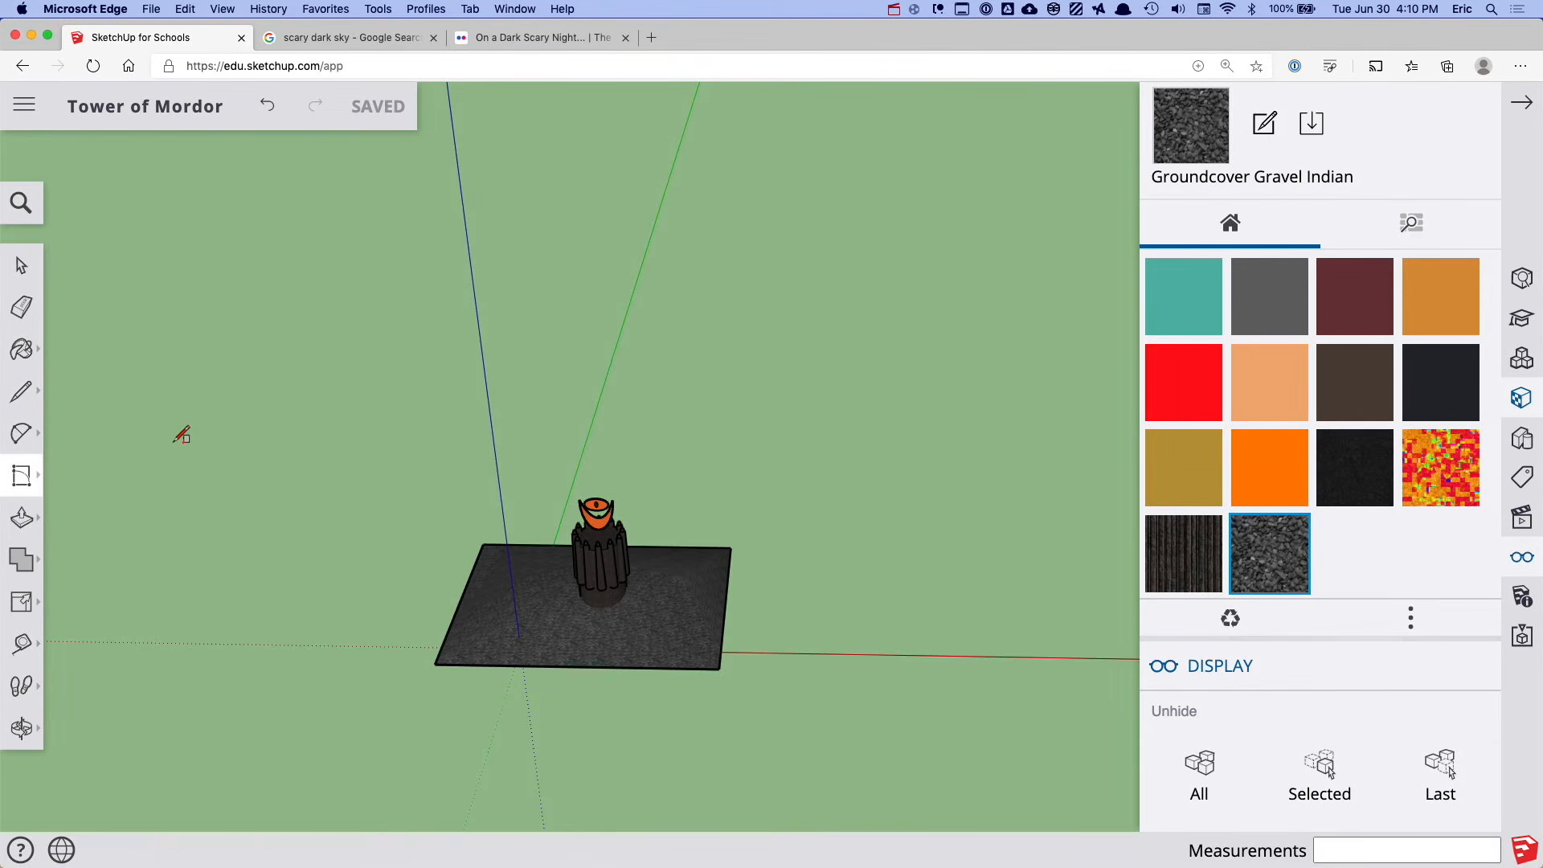
left_click(326, 503)
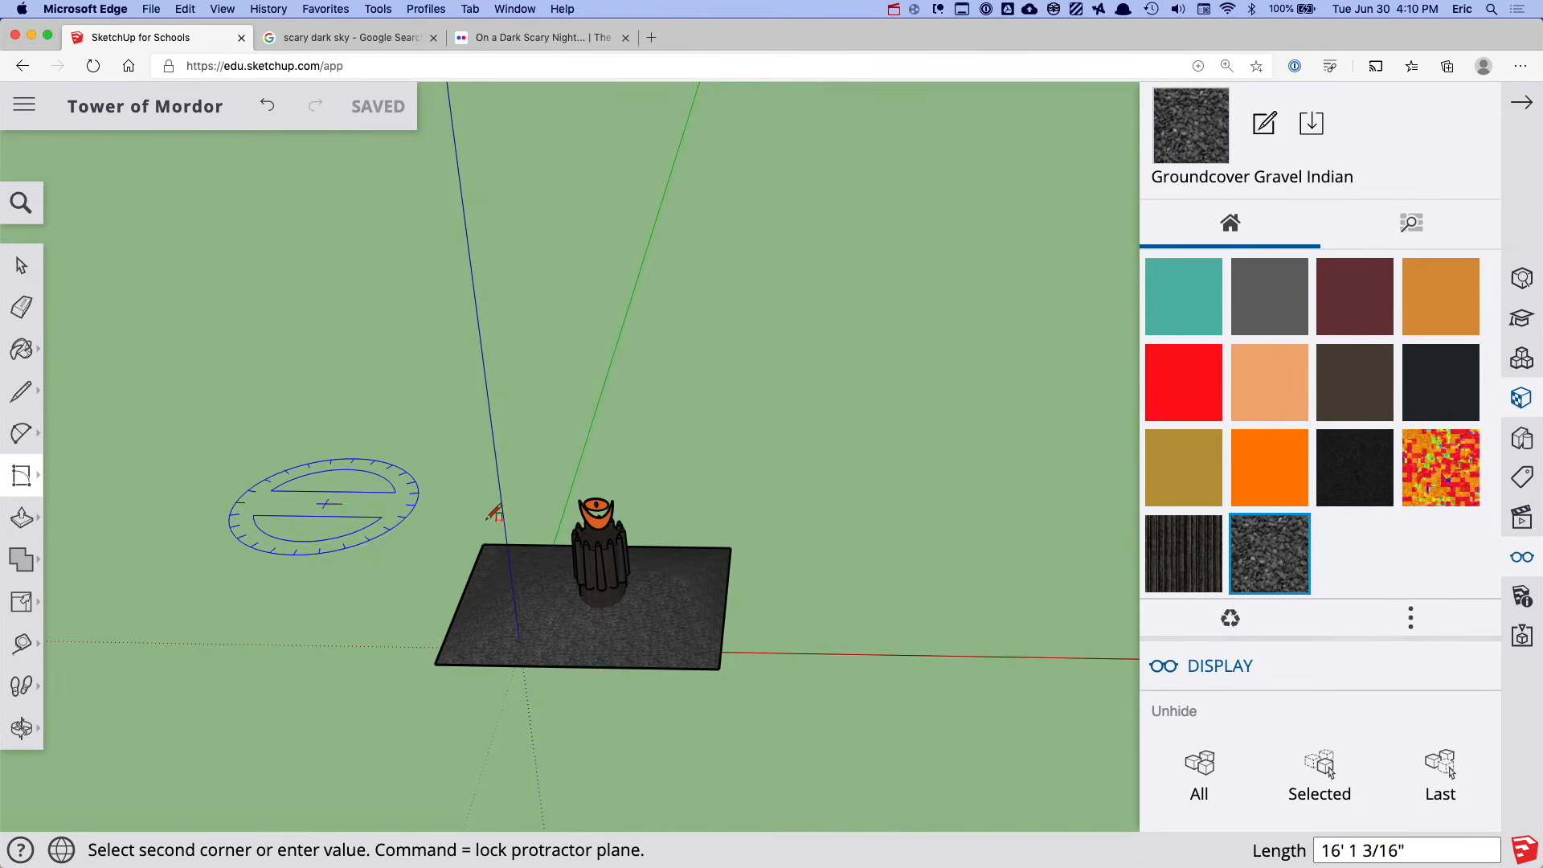
left_click(859, 510)
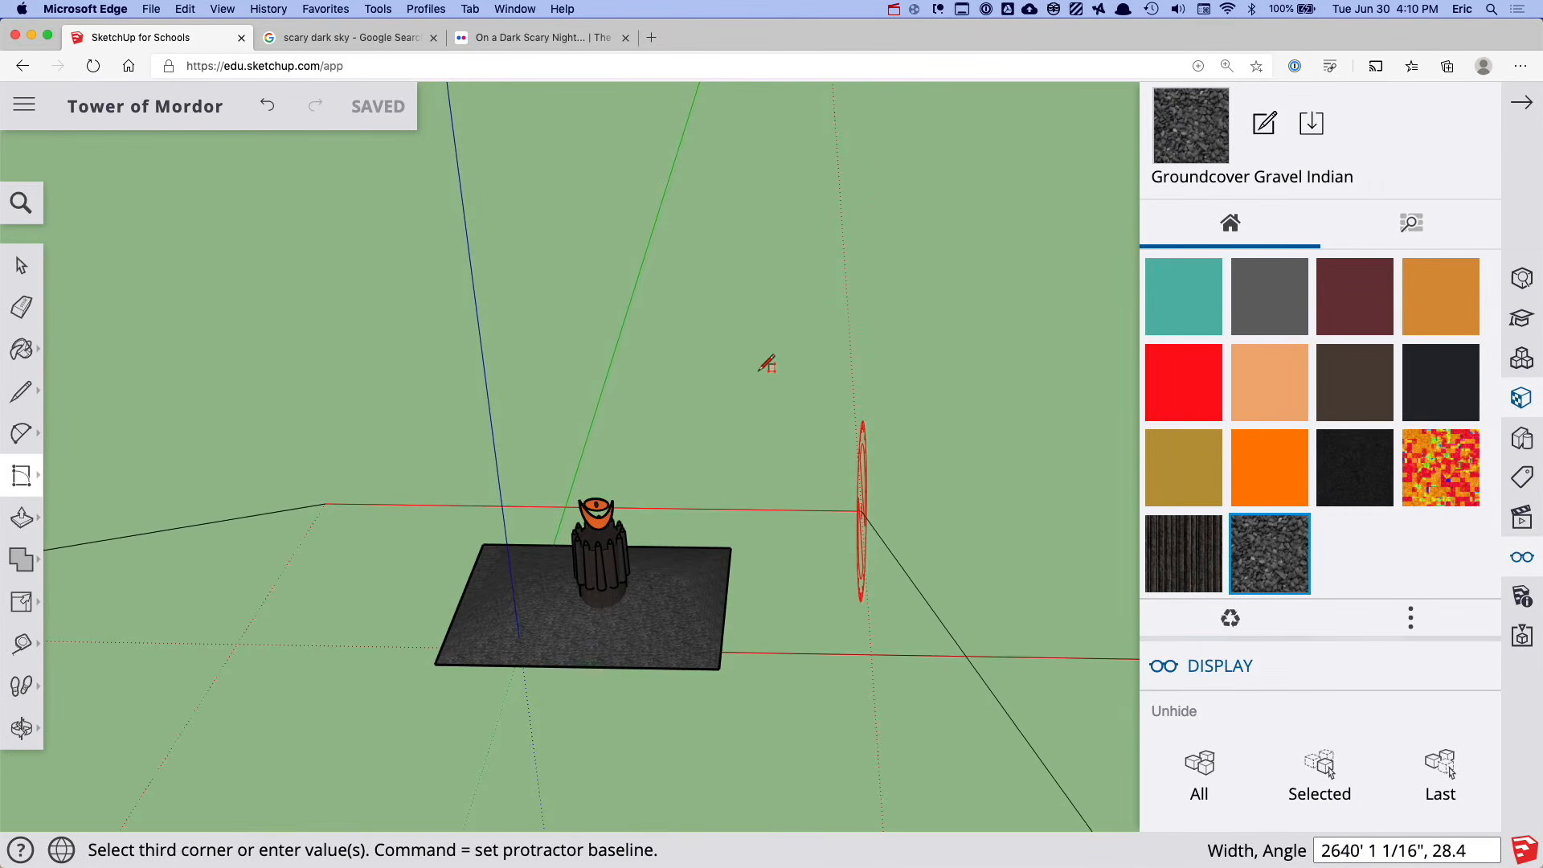
left_click(747, 245)
middle_click_drag(751, 384, 693, 267)
scroll(707, 370, "up", 5)
scroll(706, 376, "up", 3)
key("space")
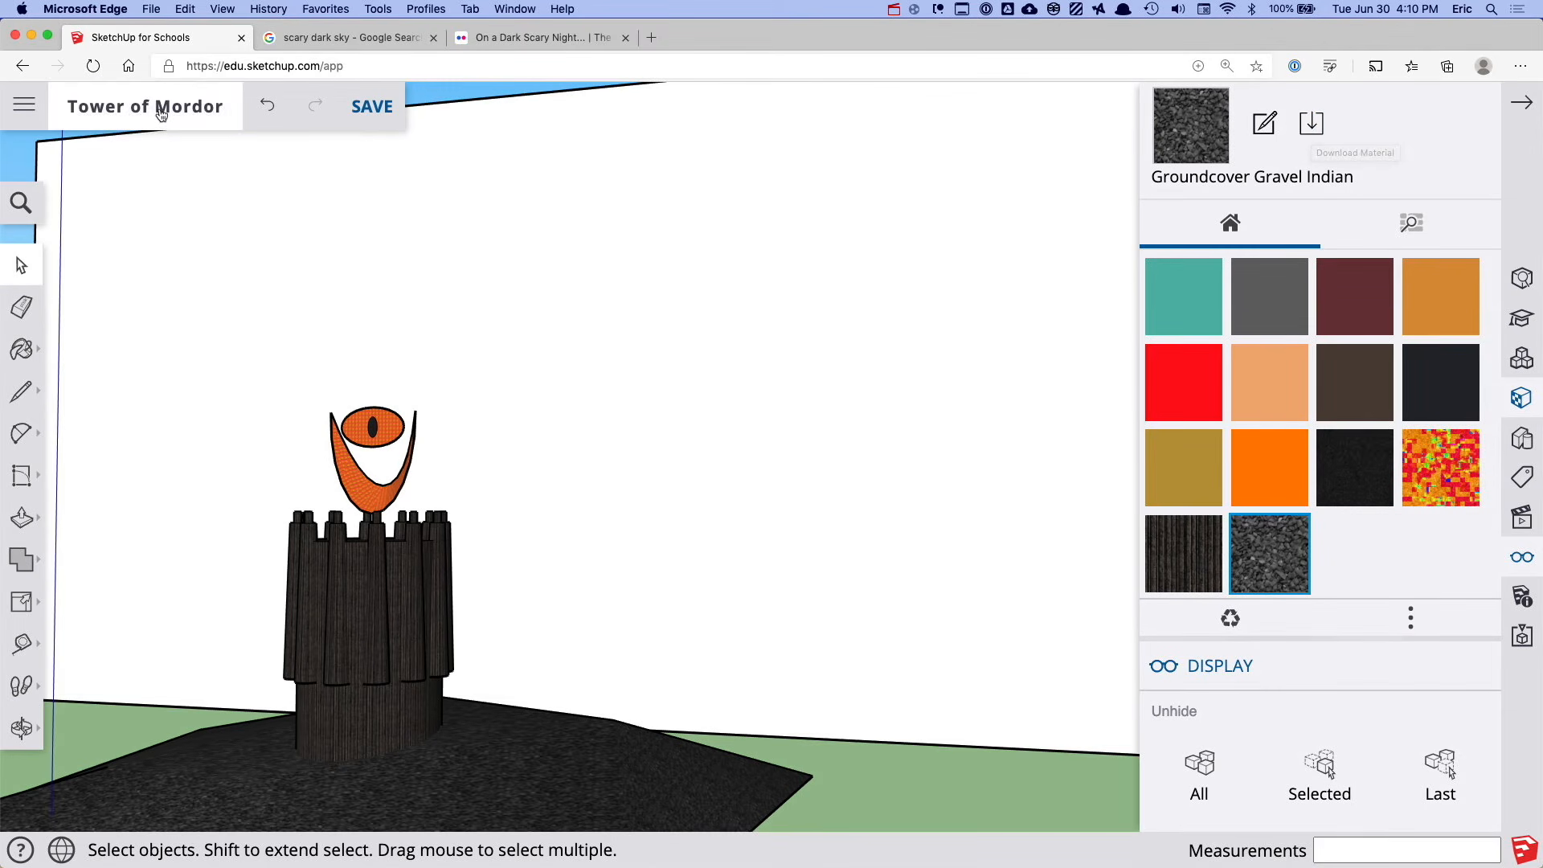
Insert the scary sky image from the computer's Desktop as a material, previewing the file first
left_click(36, 116)
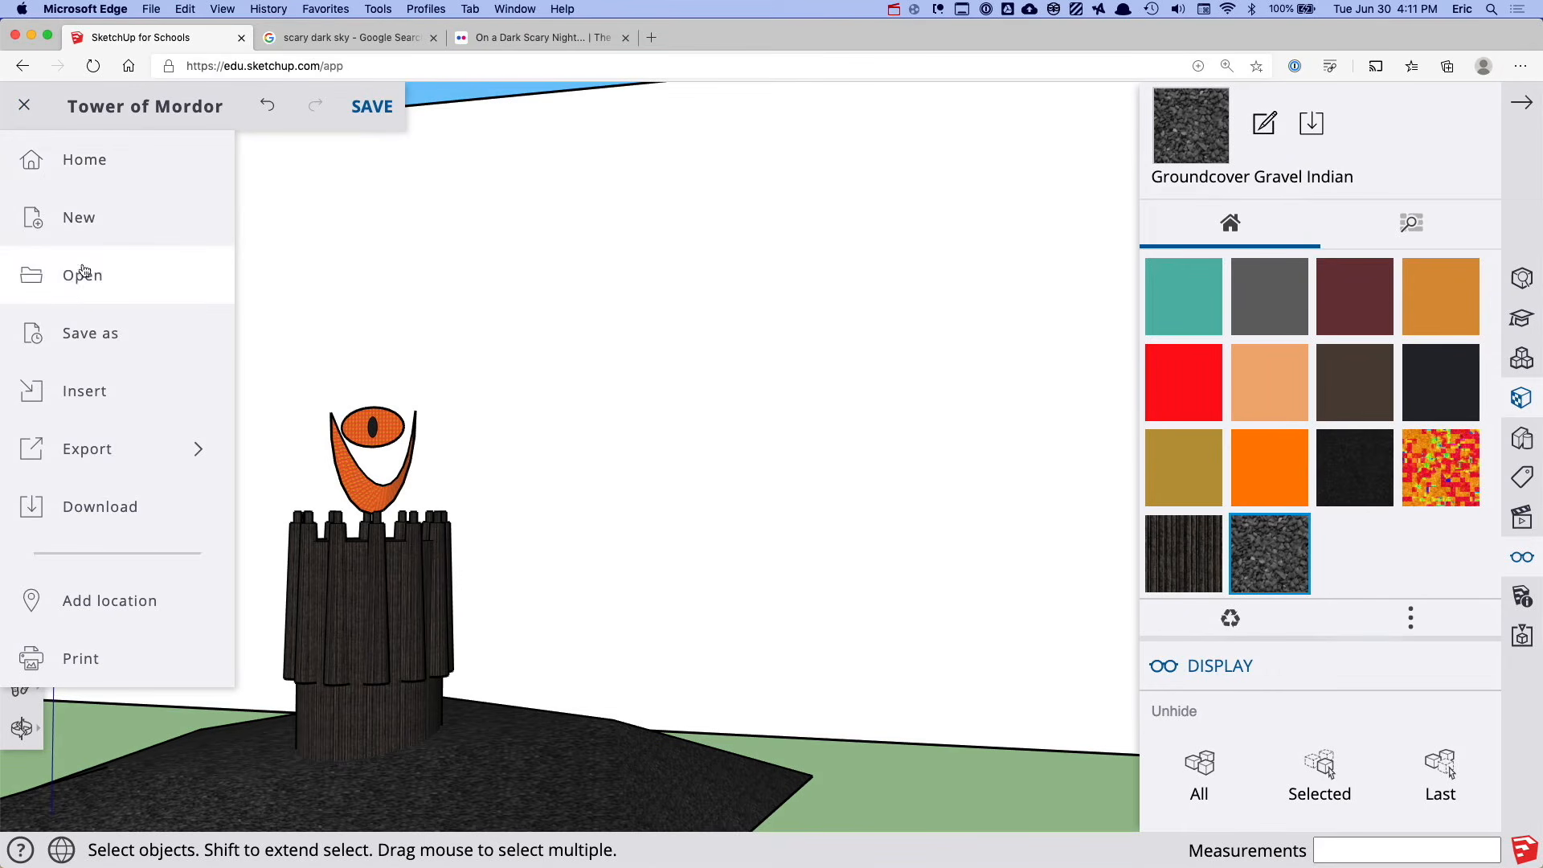
left_click(98, 382)
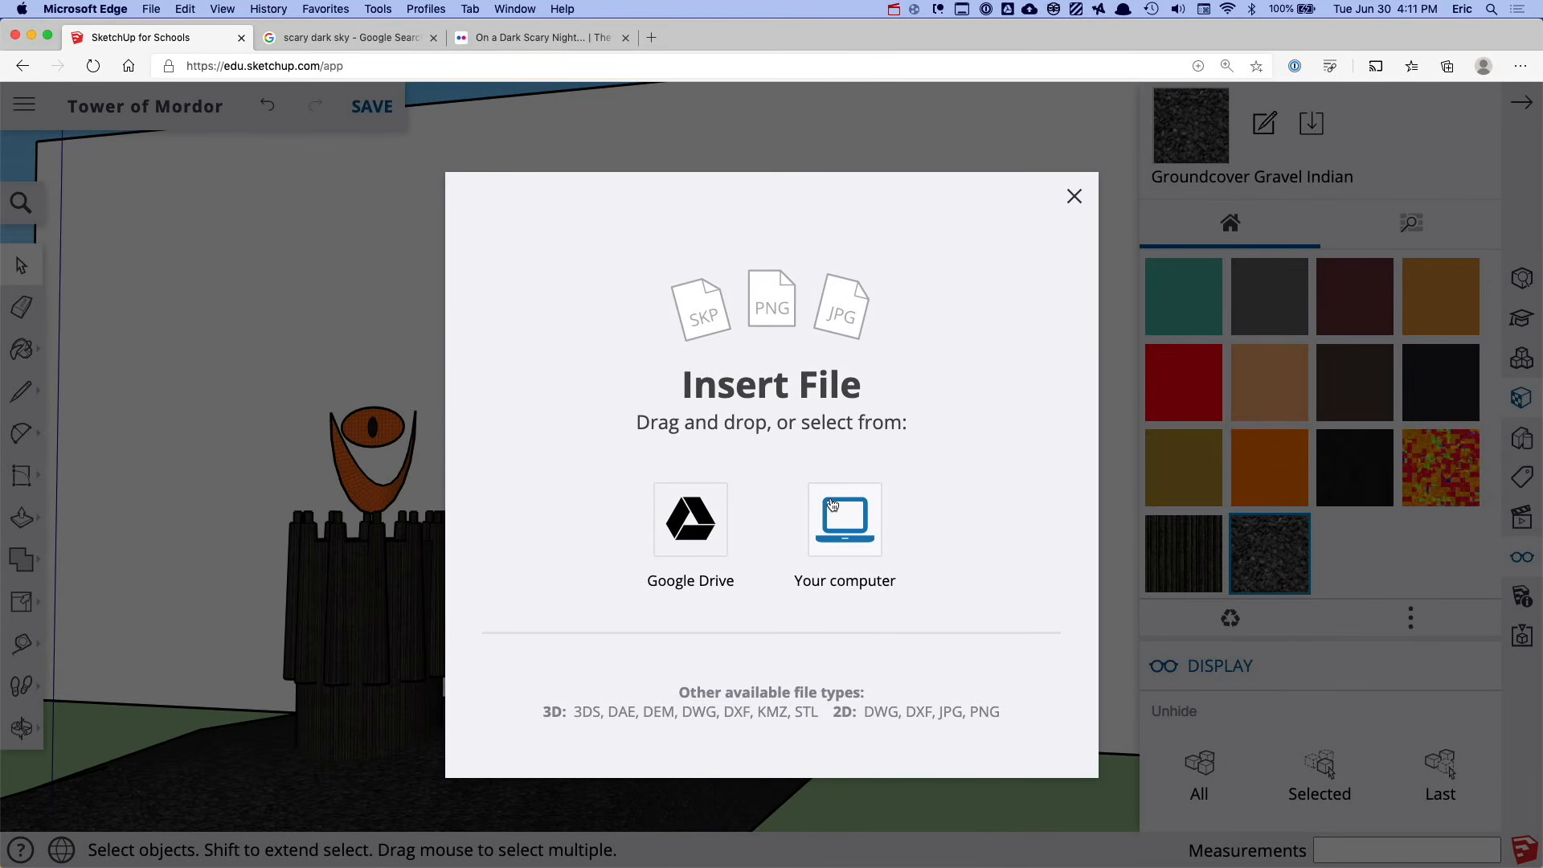
left_click(845, 518)
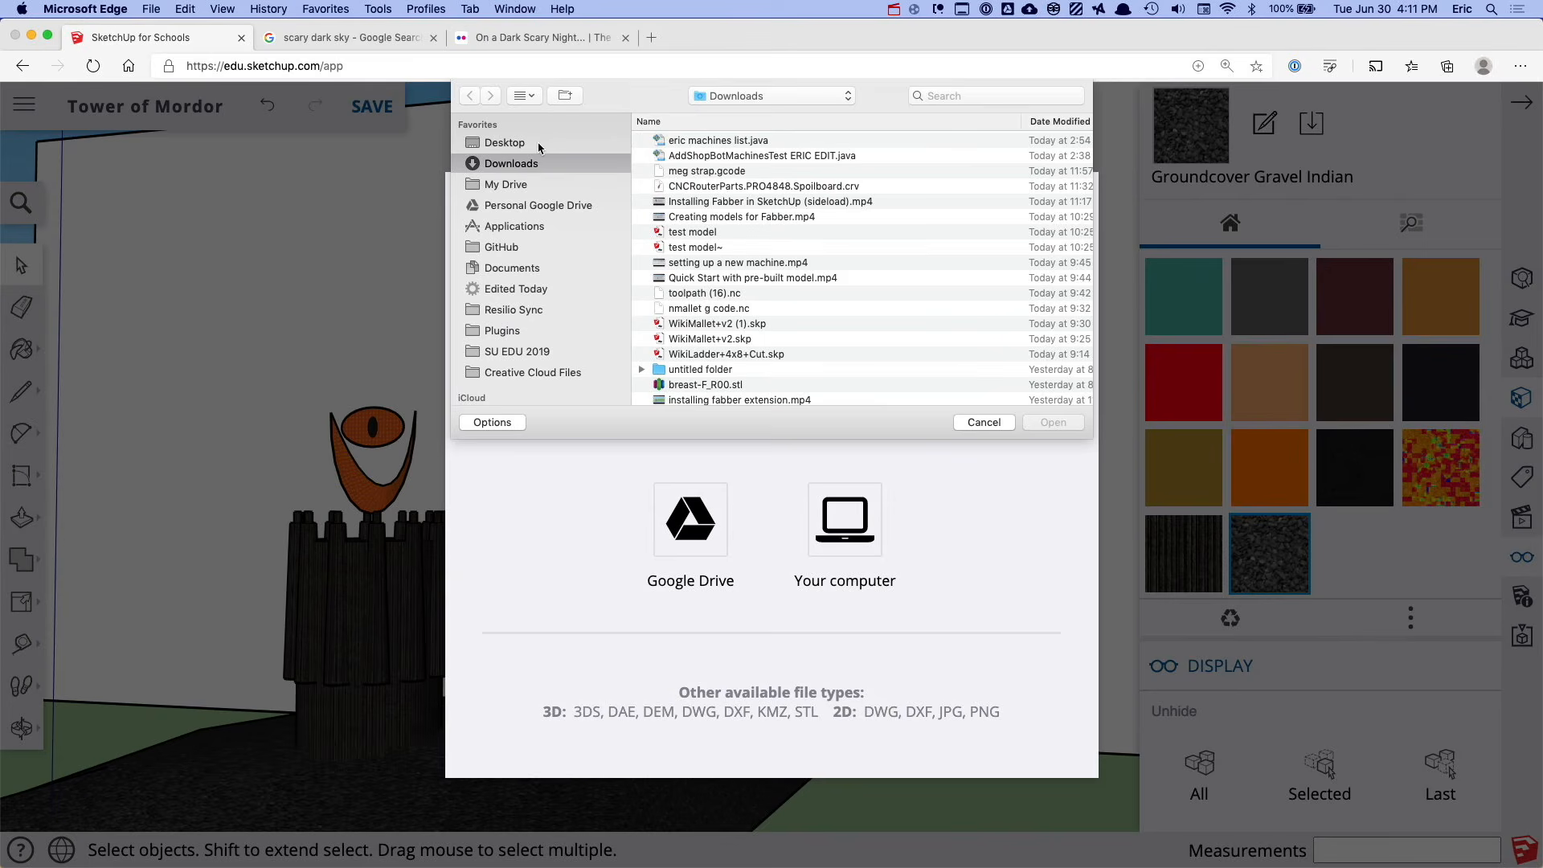
left_click(537, 145)
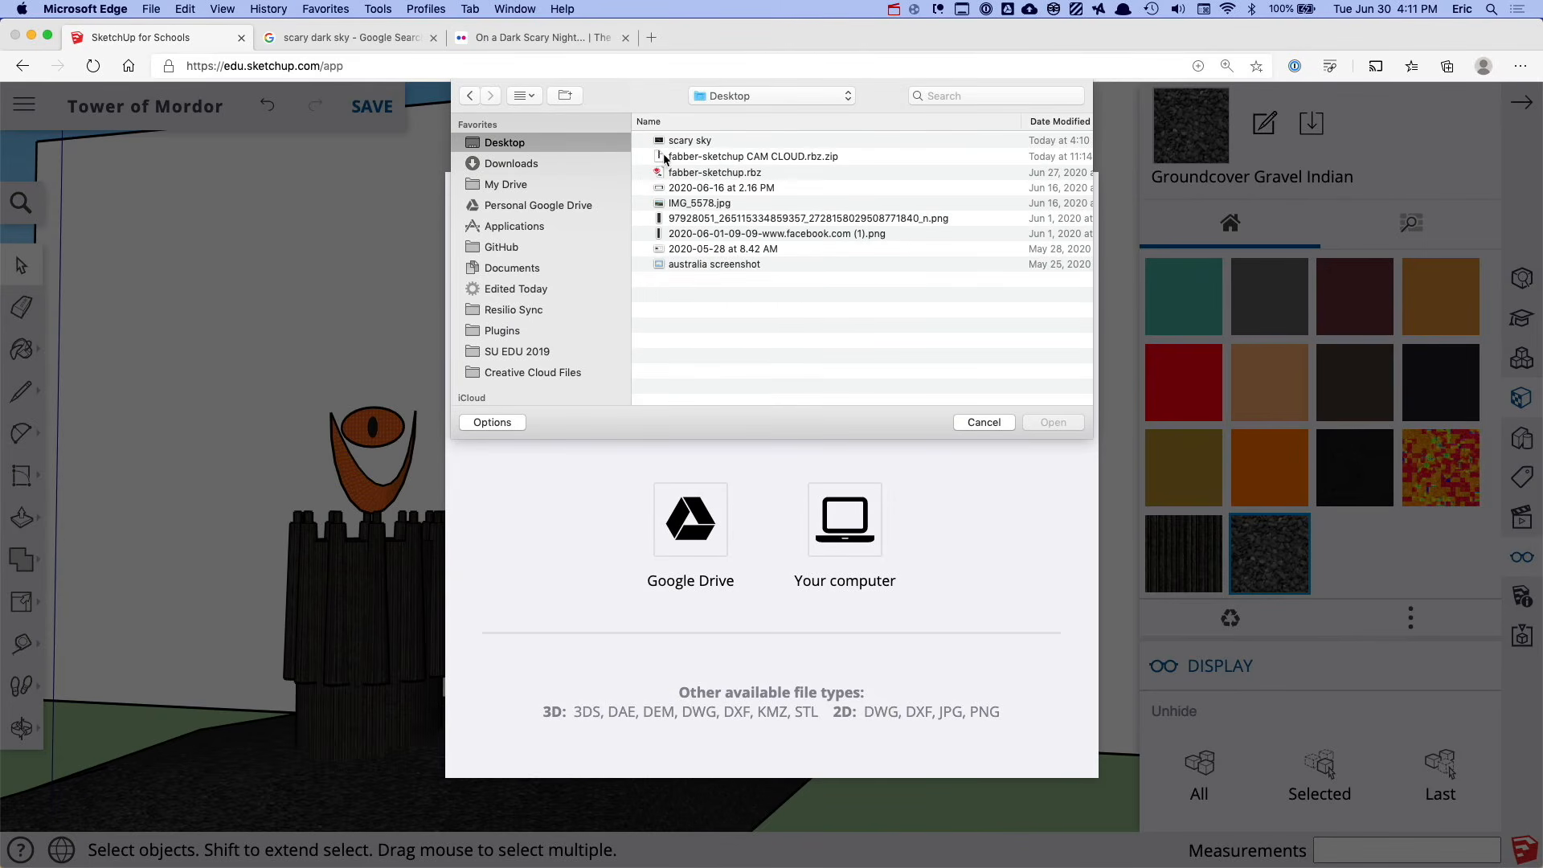
left_click(677, 142)
key("space")
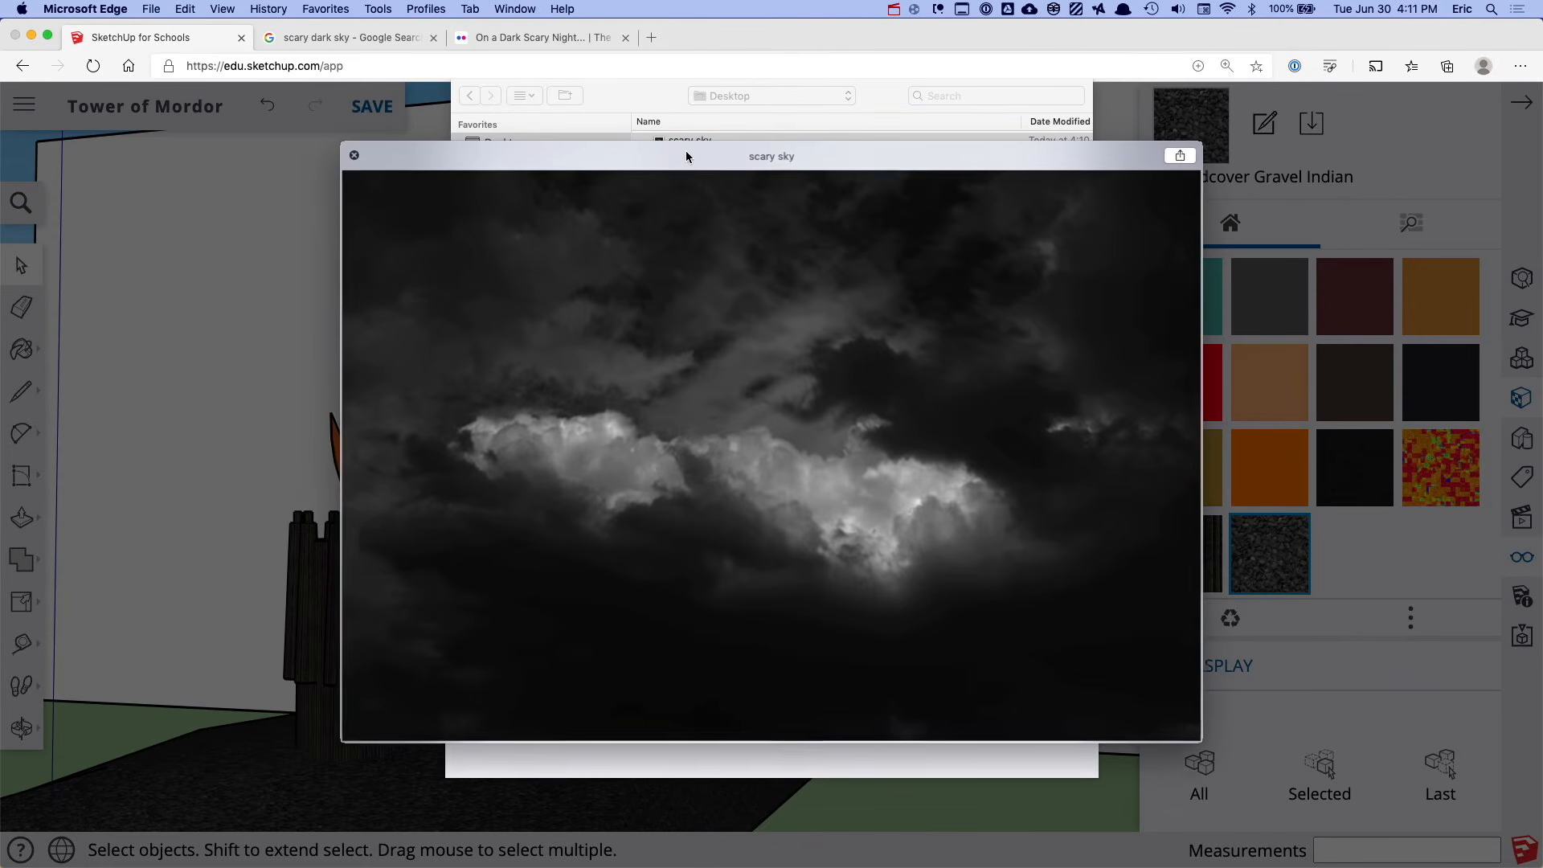
key("space")
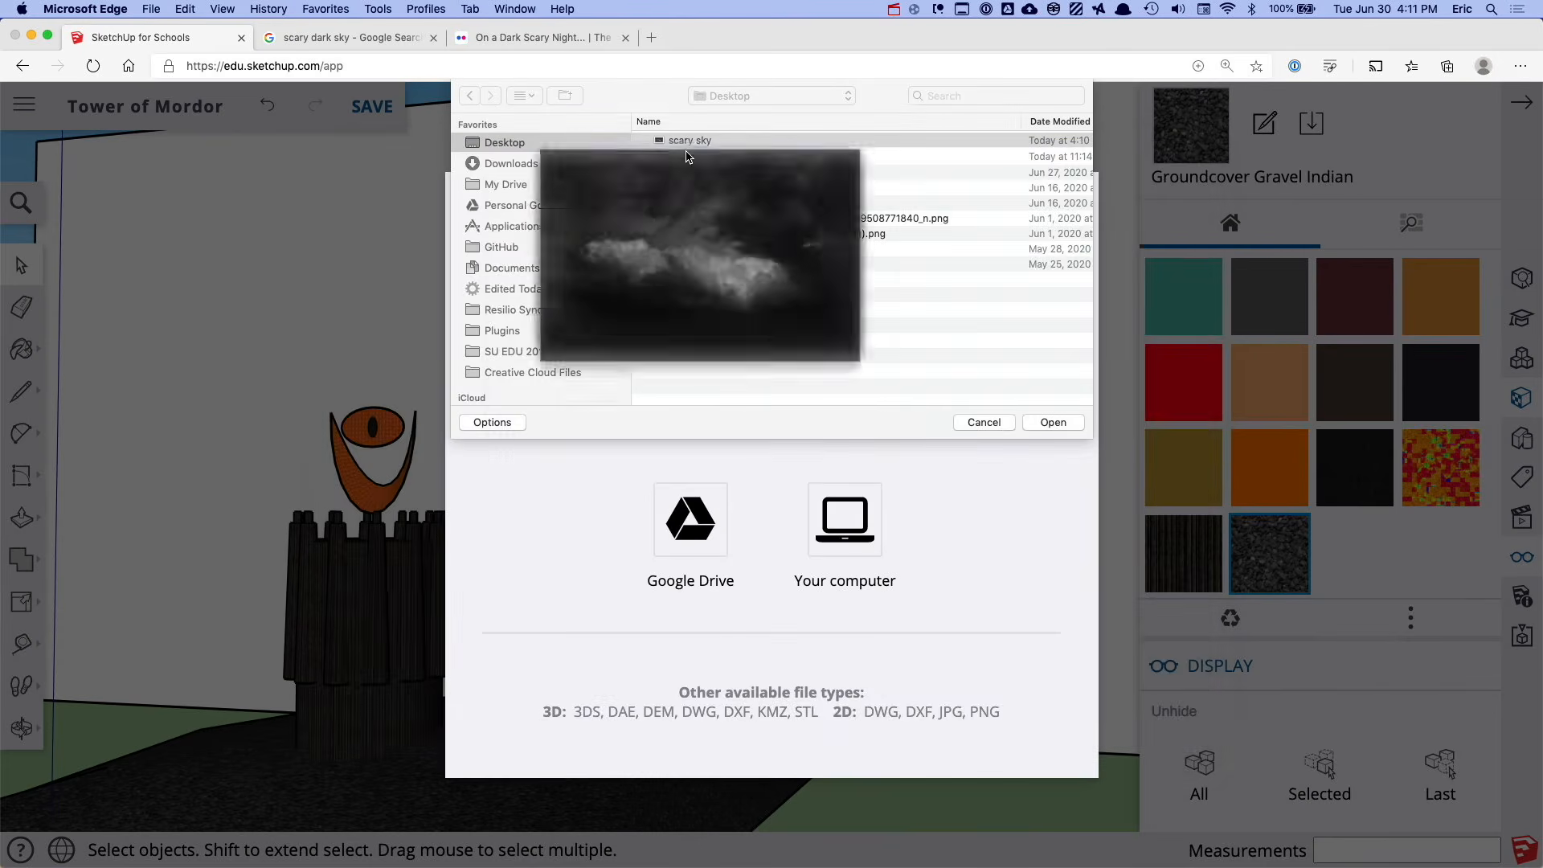
left_click(1053, 422)
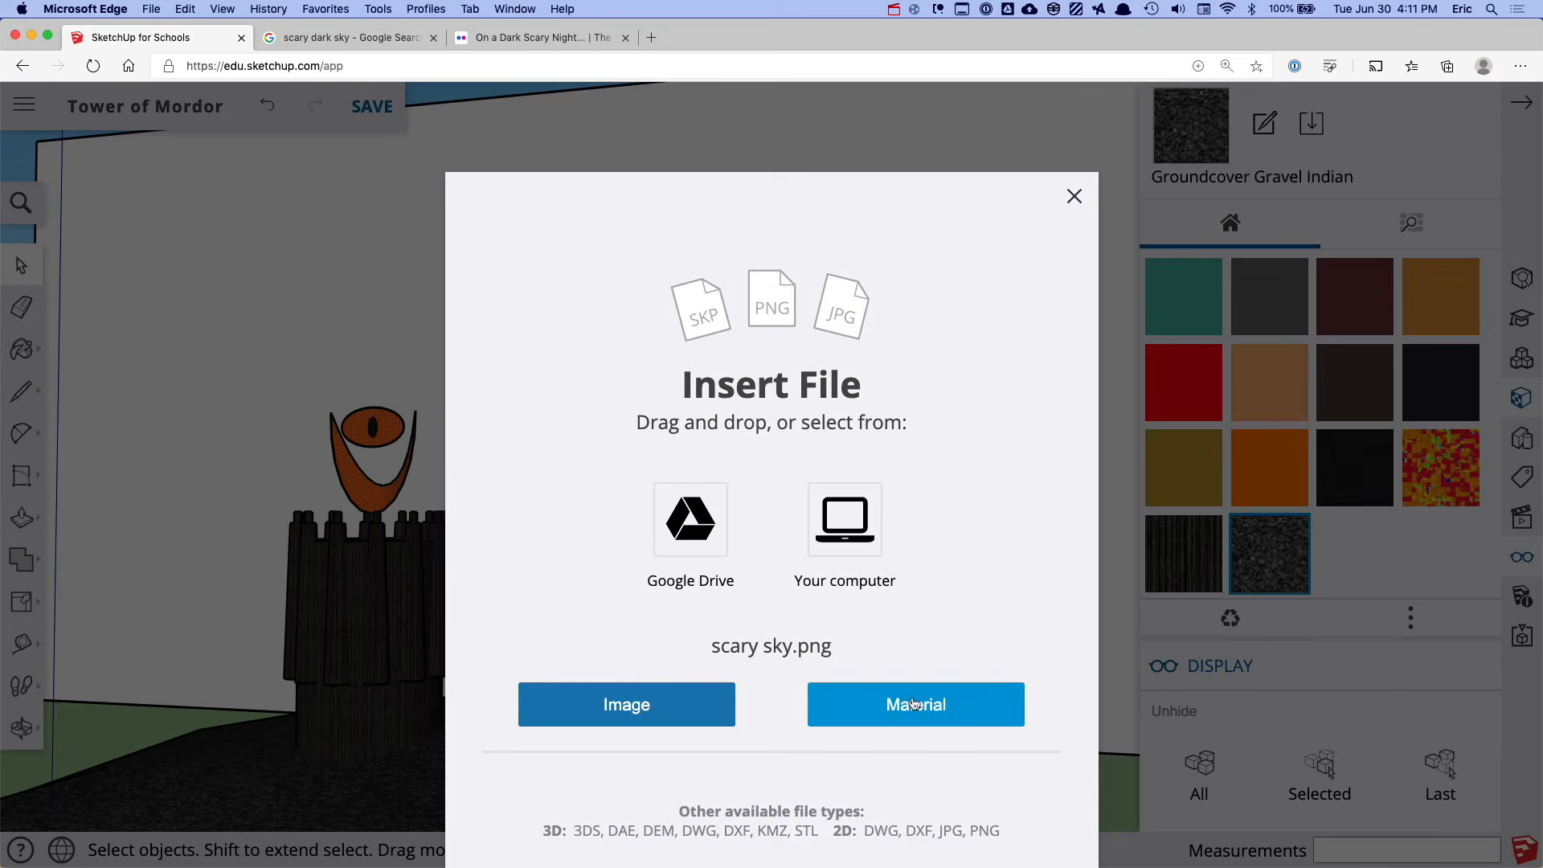
left_click(920, 704)
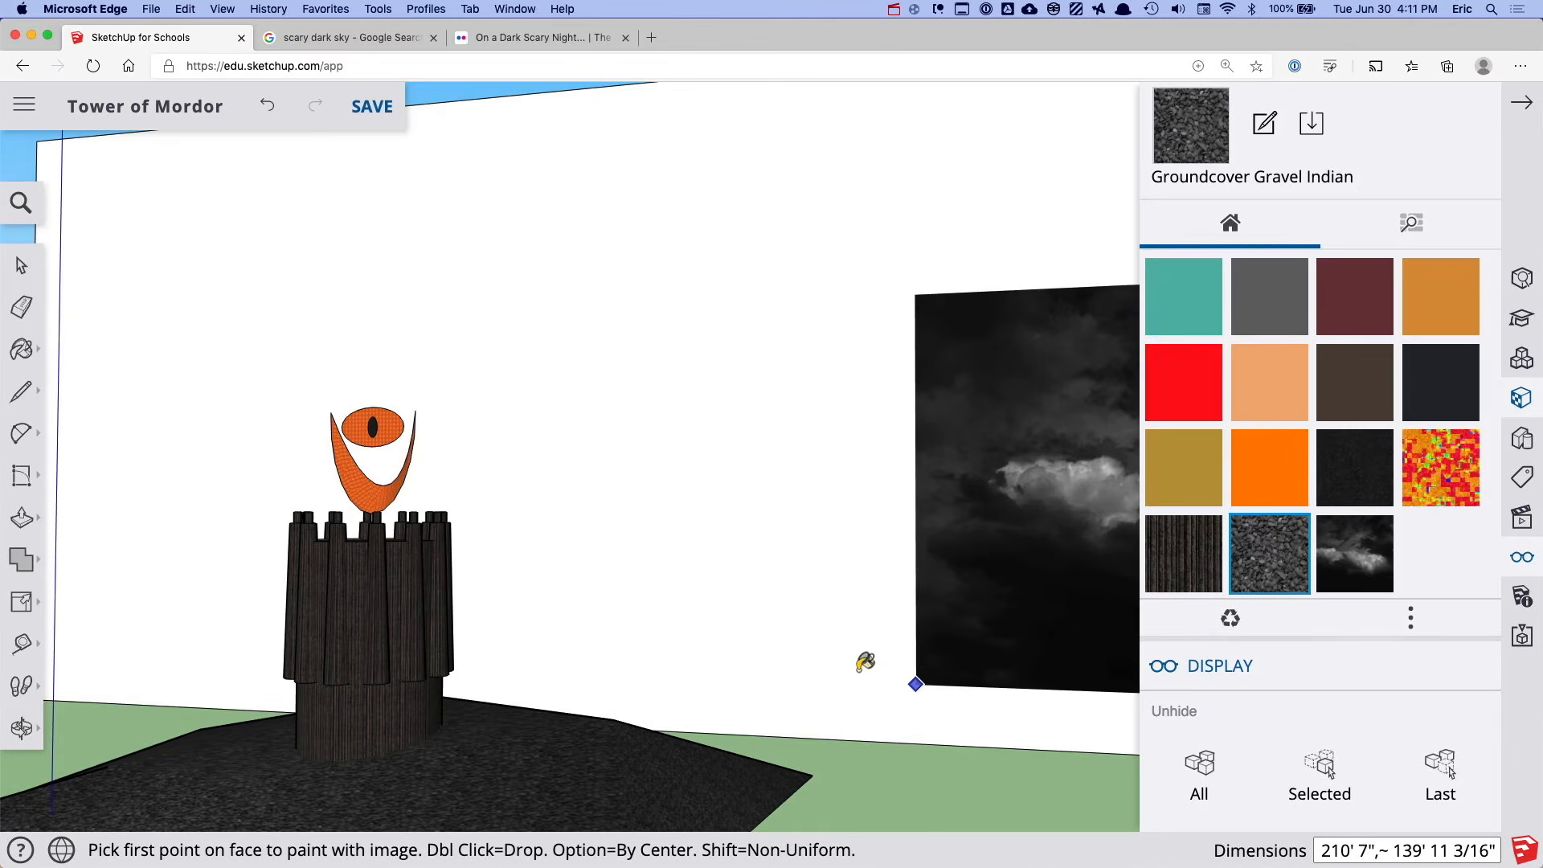
Paint the sky image across the backdrop rectangle, from its lower-left corner to its right edge
scroll(862, 664, "down", 6)
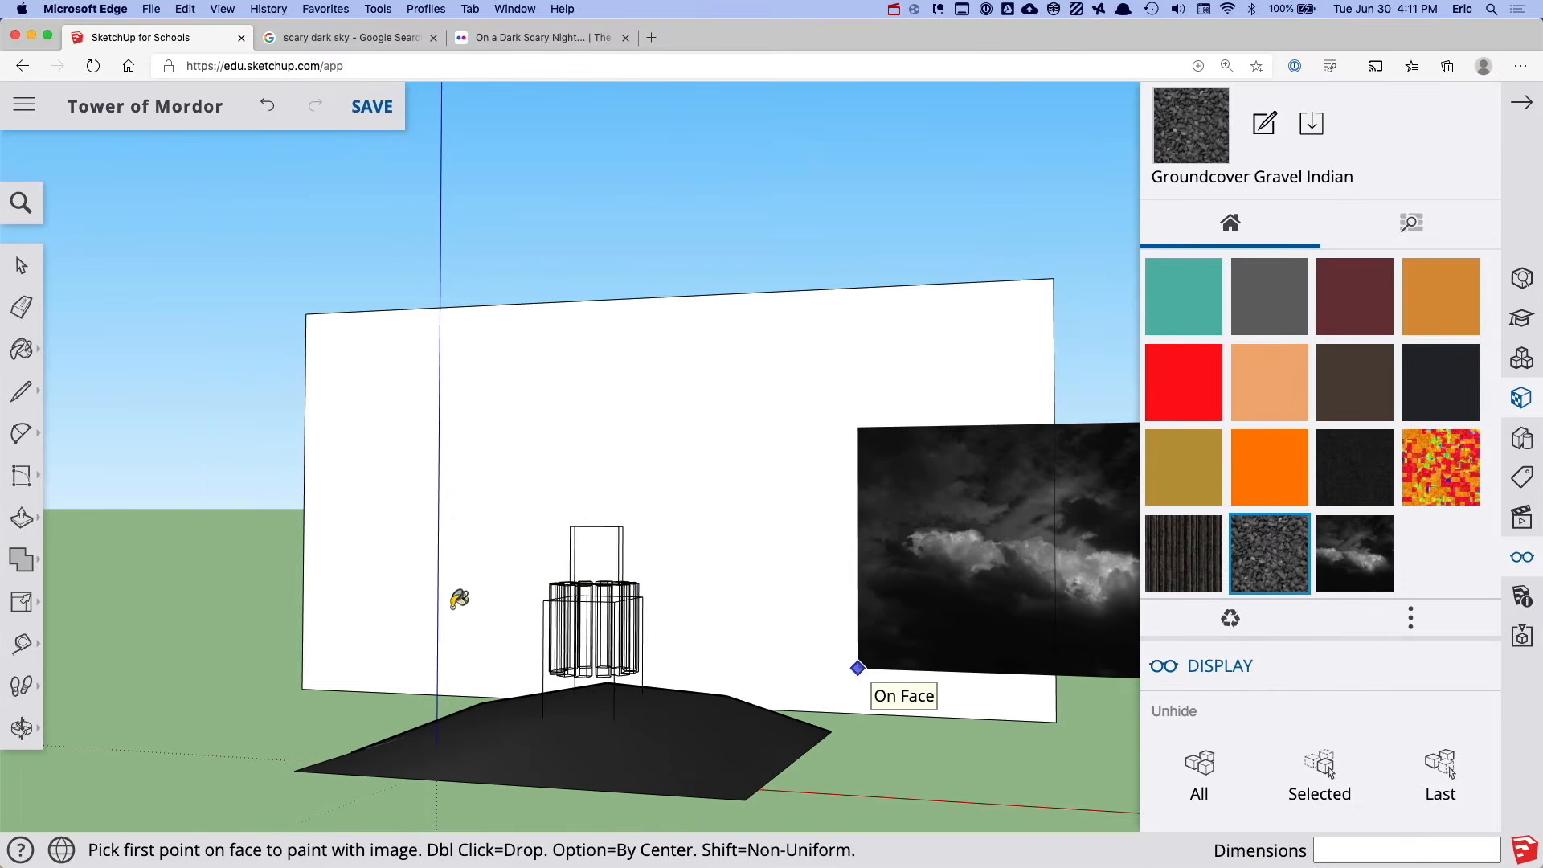
left_click(302, 687)
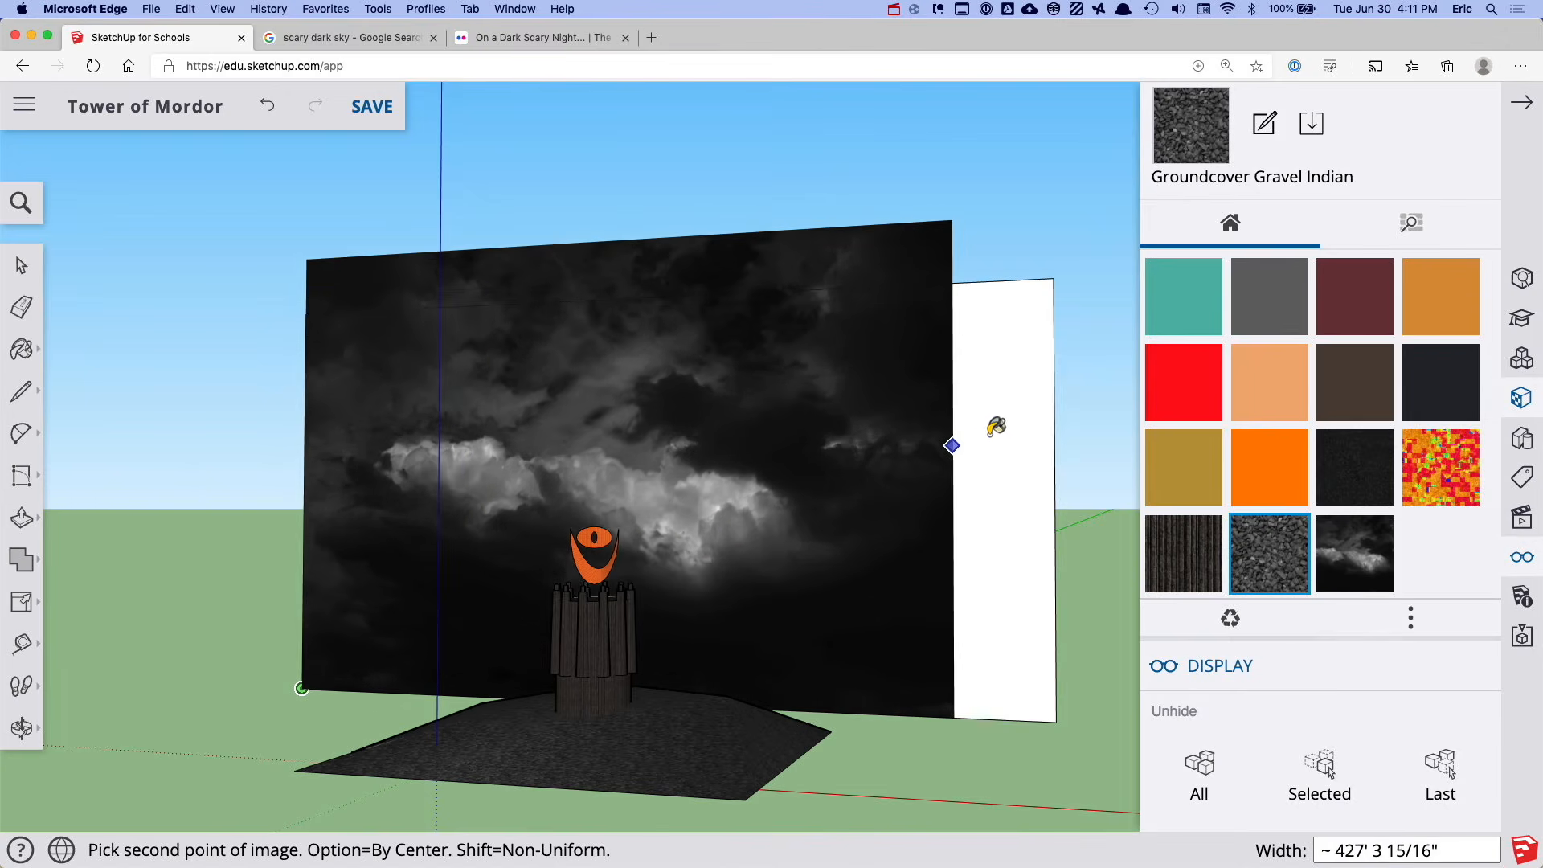
left_click(1052, 416)
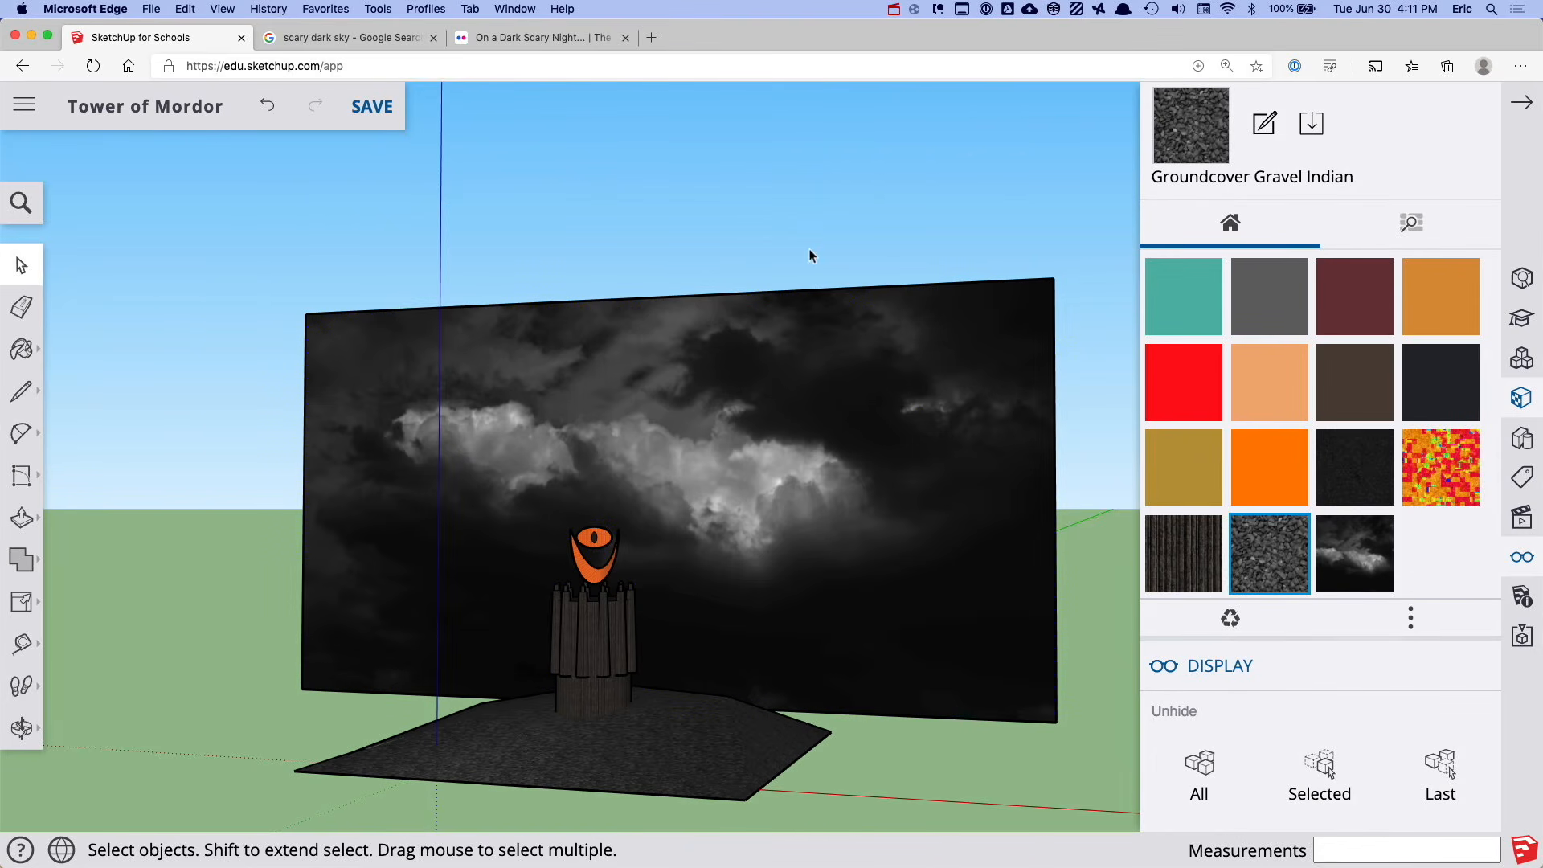
Frame the tower from a low angle so the dark sky fills the background, and add a scene of this view
middle_click_drag(677, 588, 890, 407)
scroll(710, 718, "down", 3)
scroll(708, 716, "up", 6)
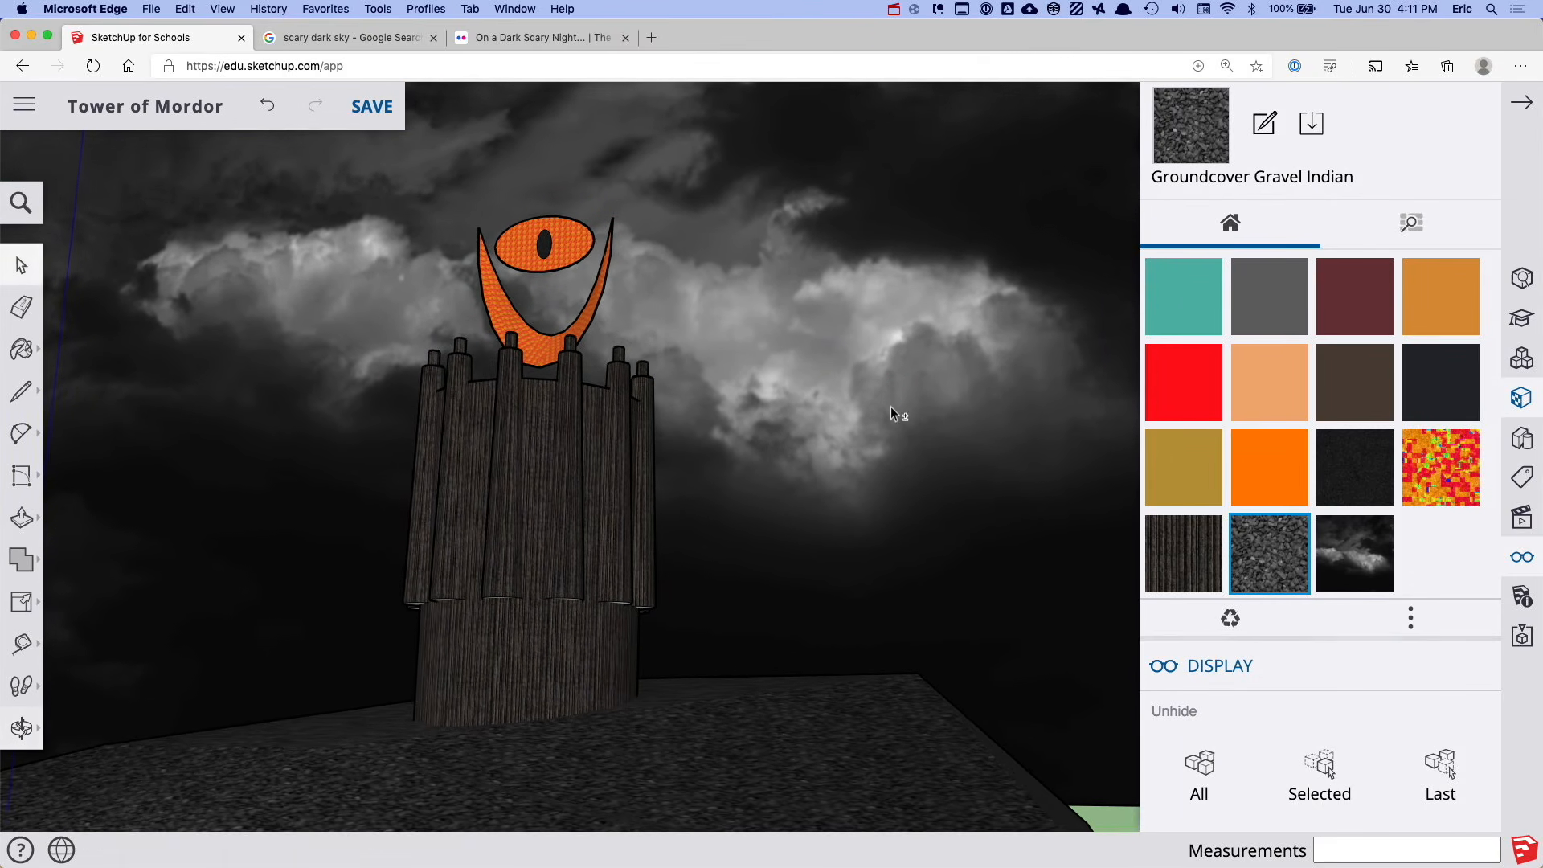
middle_click_drag(831, 476, 813, 476)
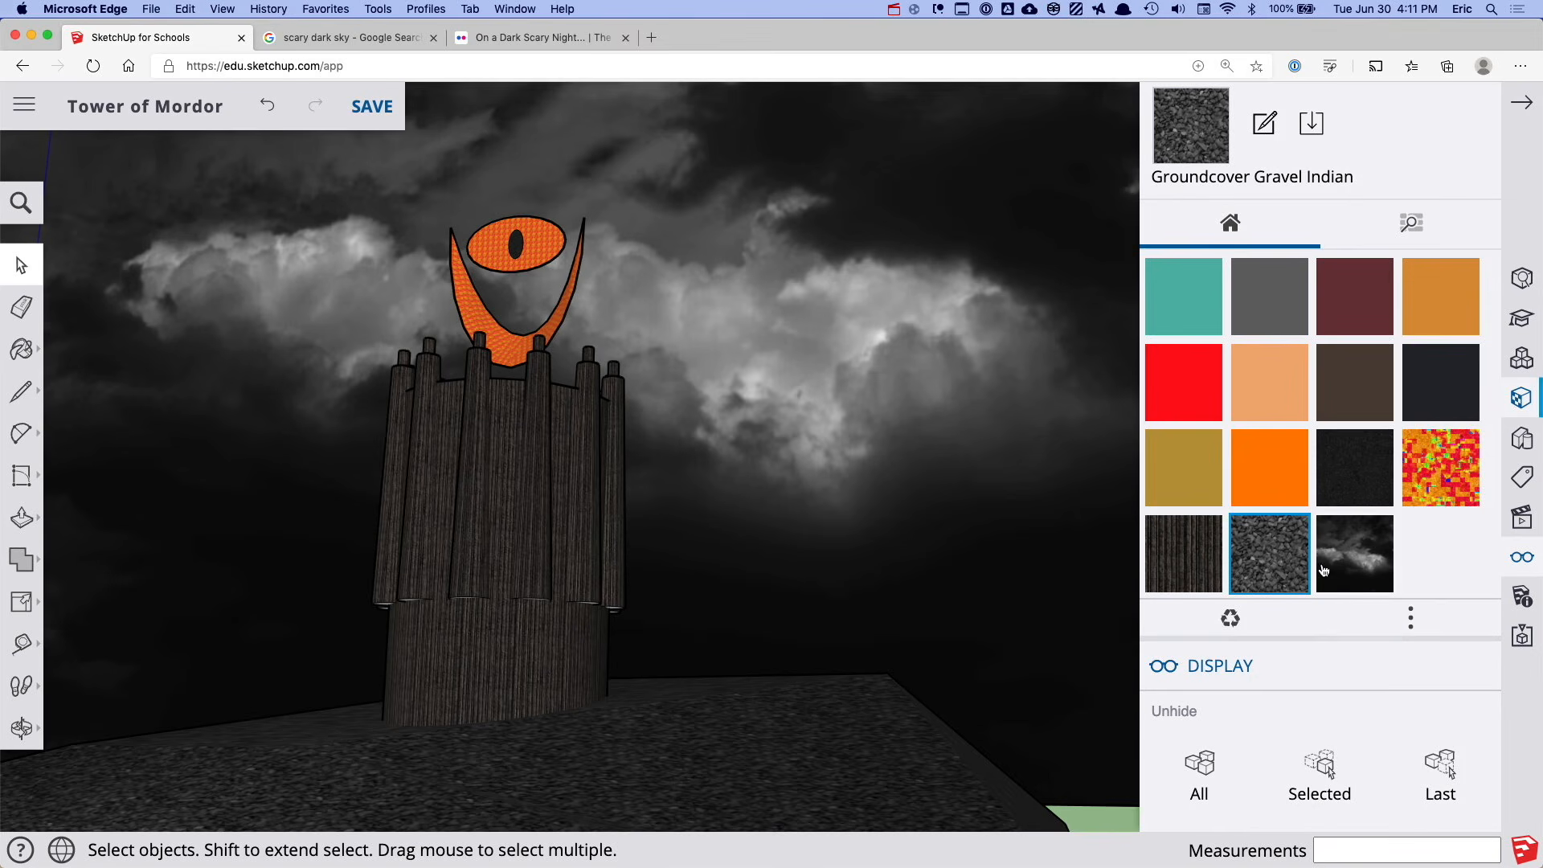
left_click(1521, 517)
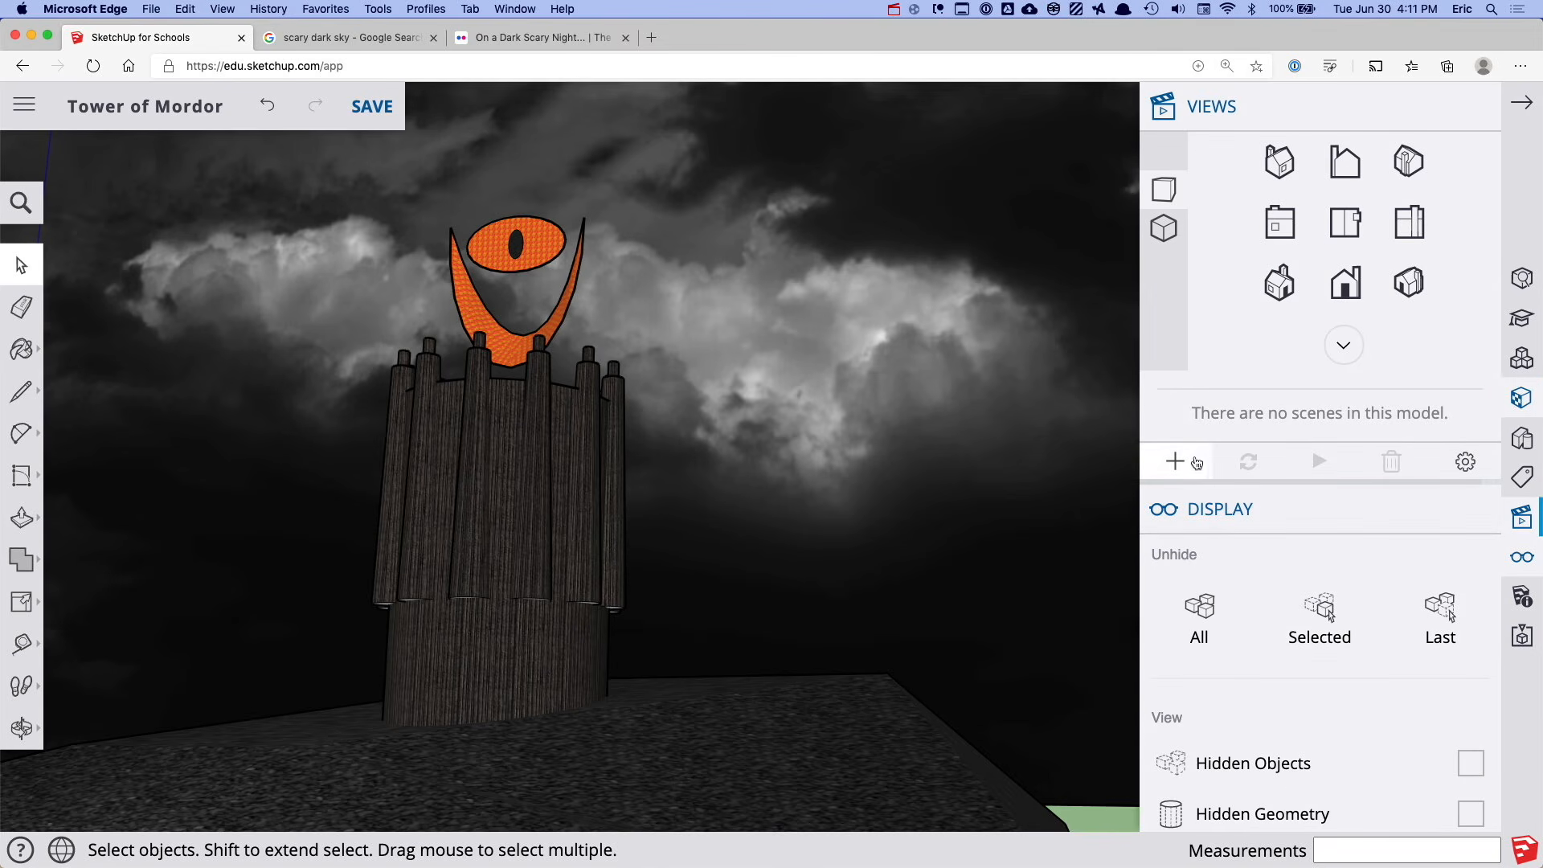
left_click(1188, 471)
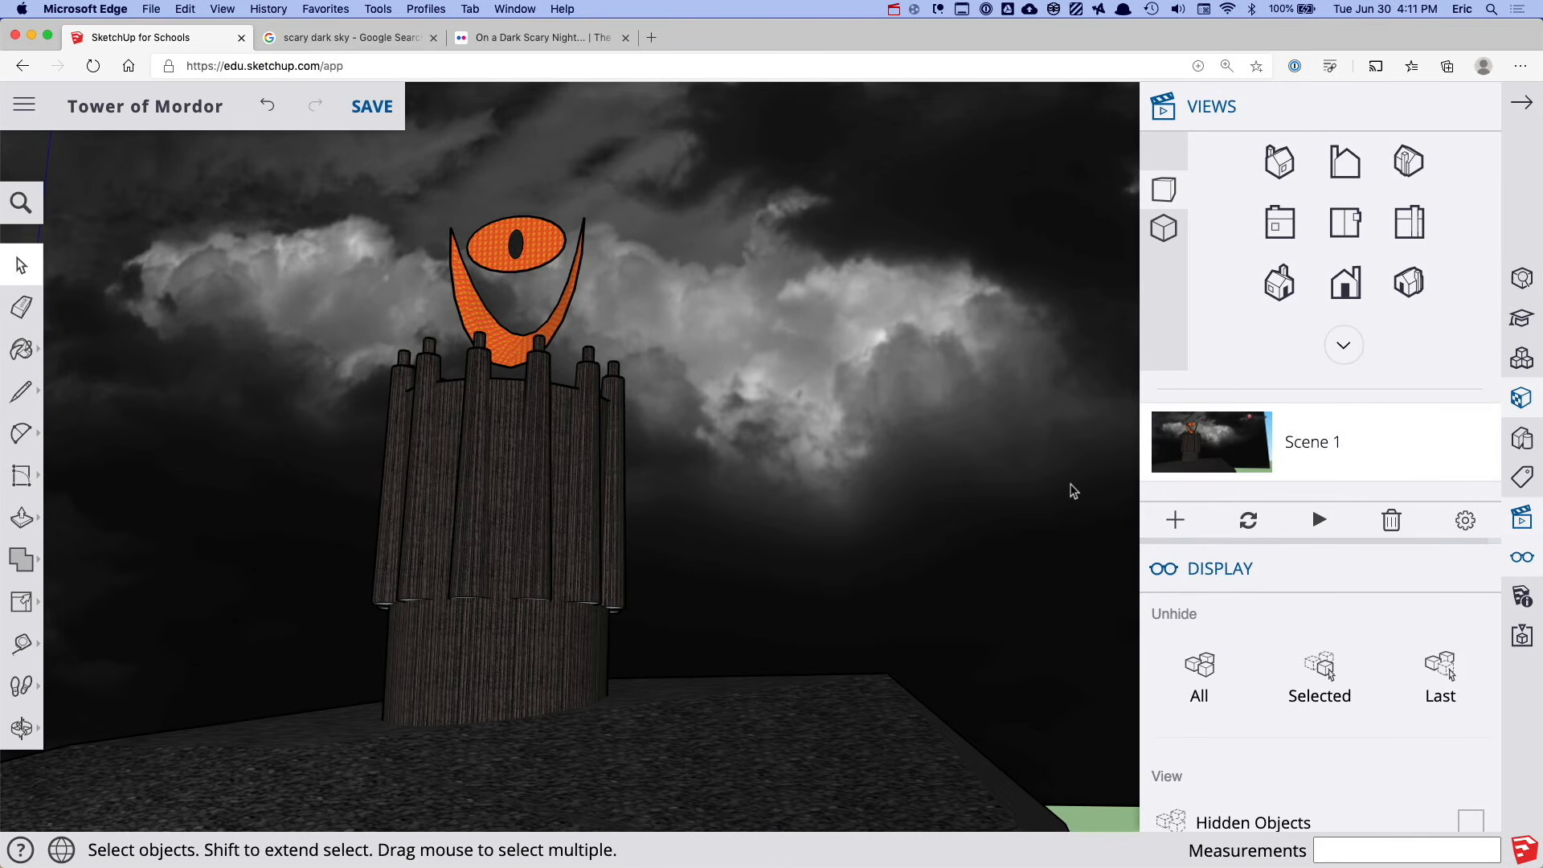